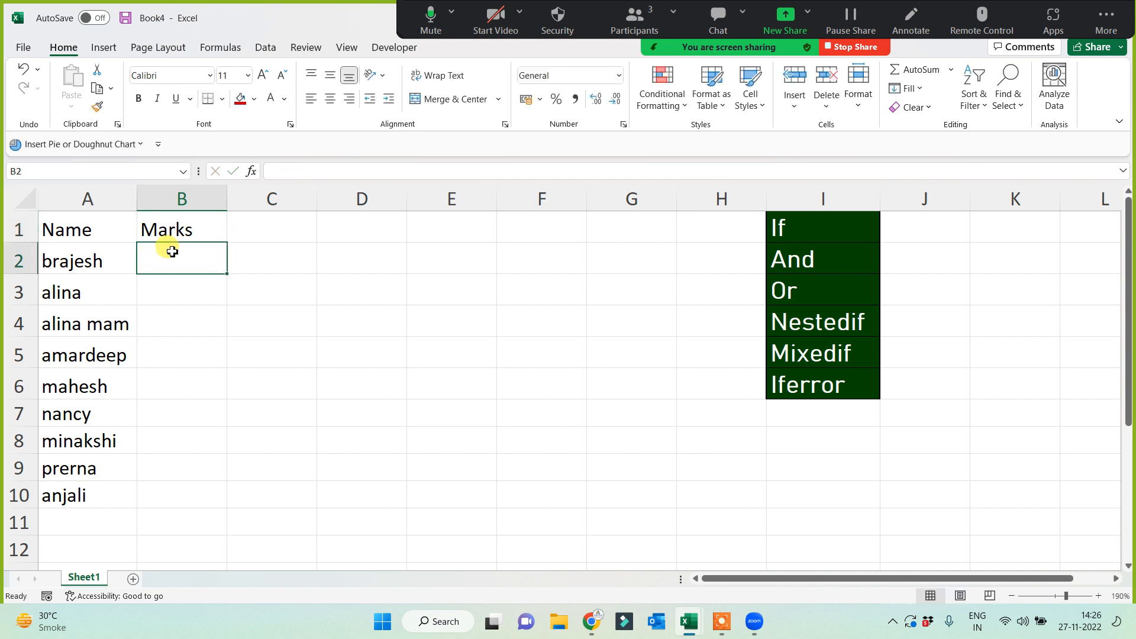
# Enter =RANDBETWEEN(10,100) in B2 and fill it down the Marks column to B10.
pyautogui.write('=rand')
pyautogui.press('Down')
pyautogui.press('Down')
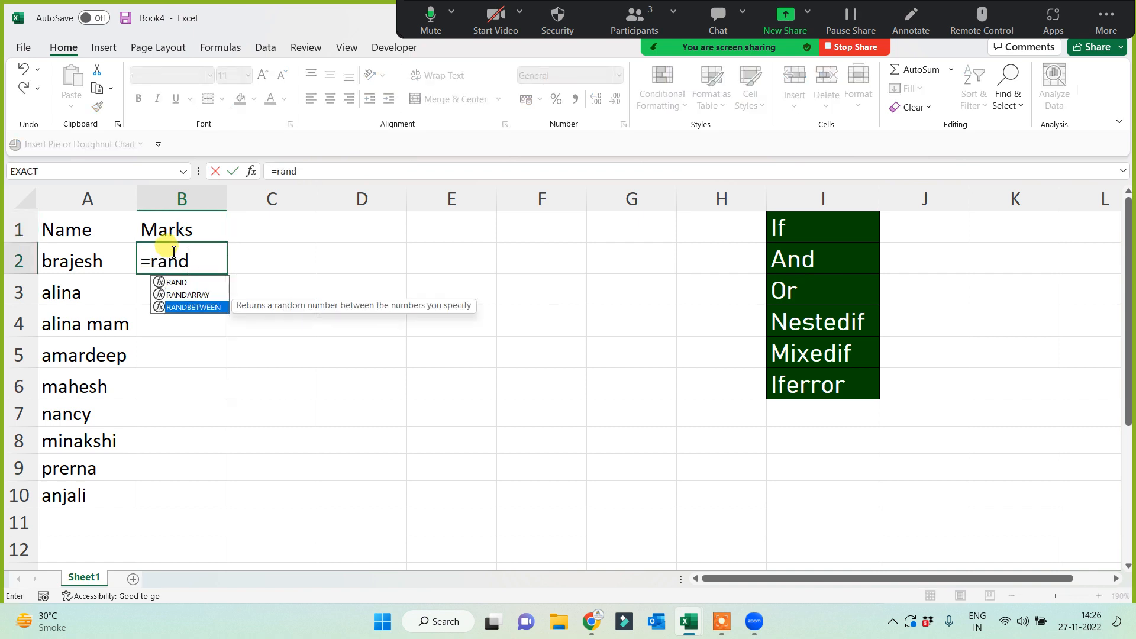
pyautogui.press('Tab')
pyautogui.write('10,10')
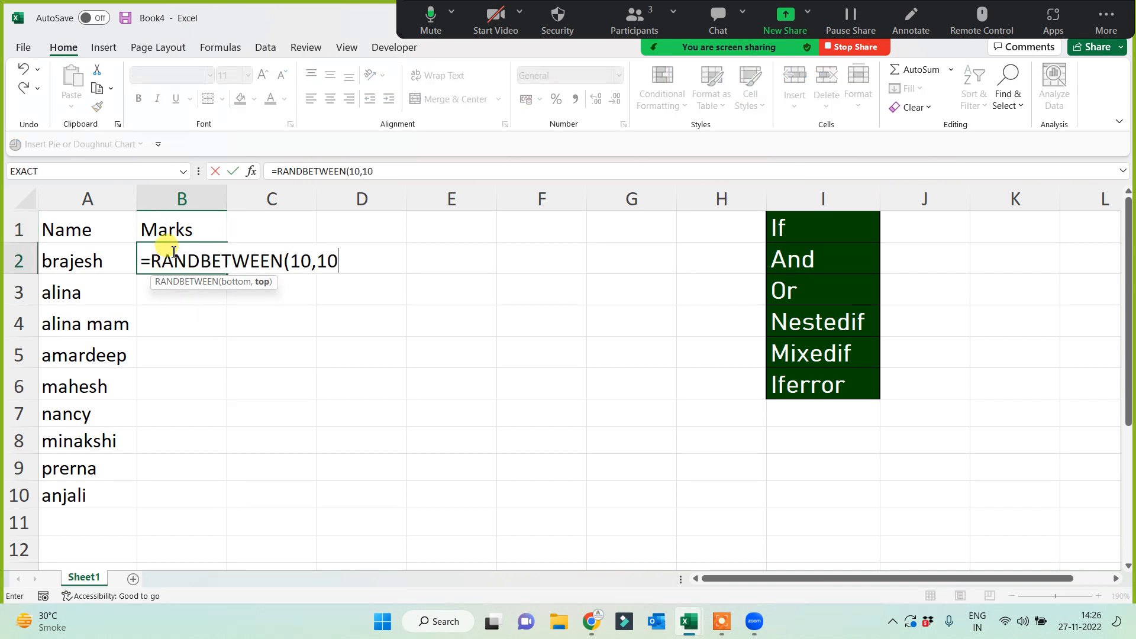
pyautogui.write('0)')
pyautogui.press('Return')
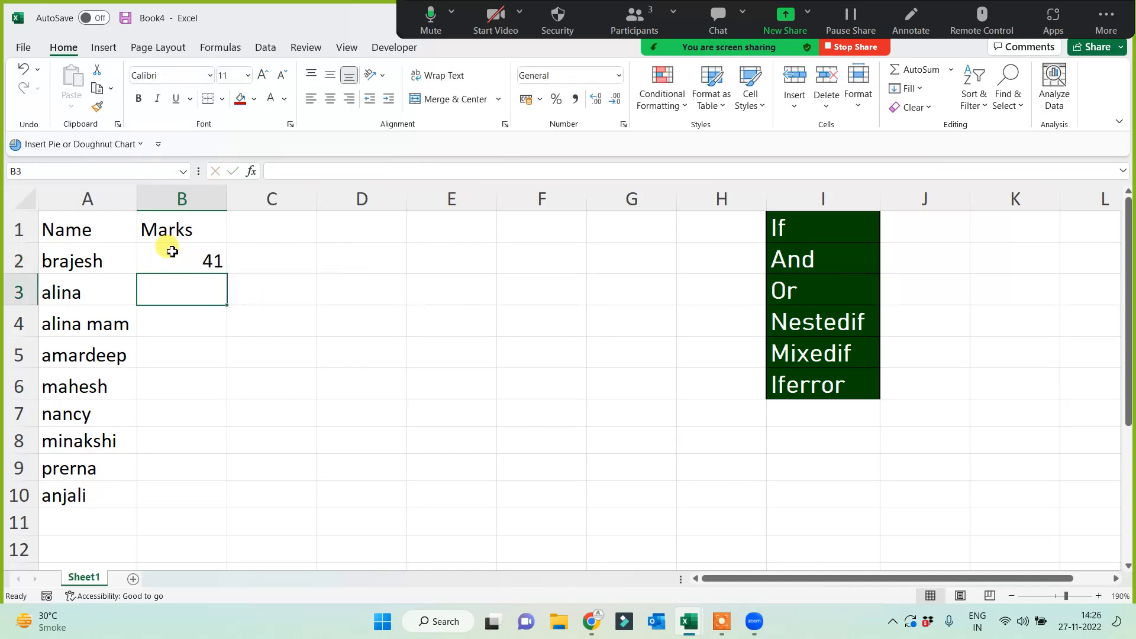
pyautogui.click(168, 249)
pyautogui.doubleClick(227, 274)
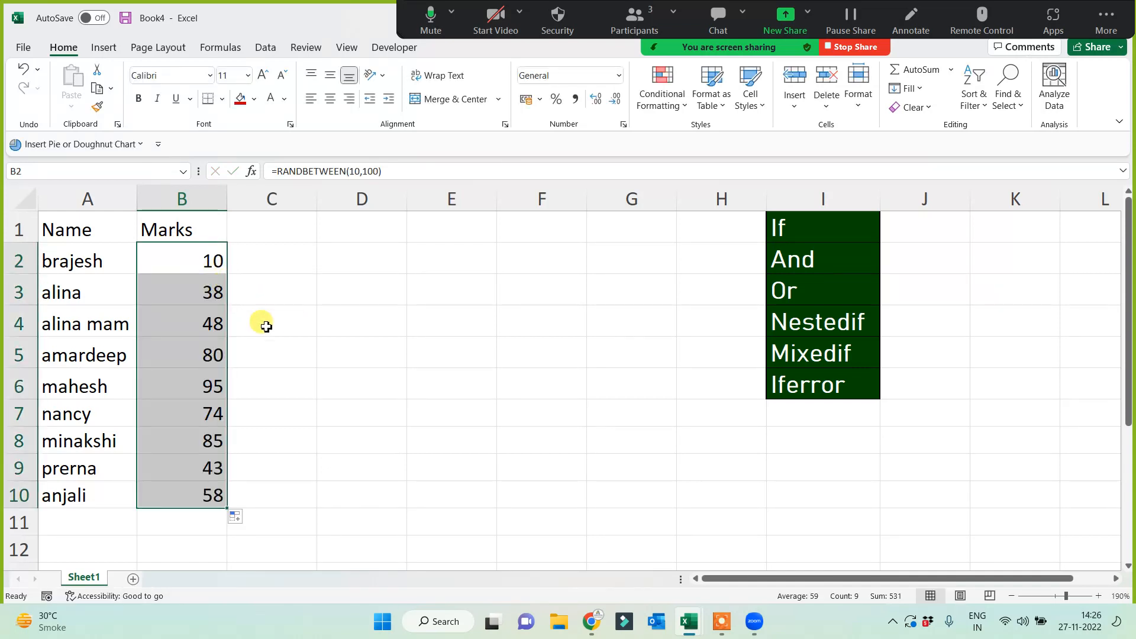
# Copy the marks in B2:B10 and paste them back in place as values only.
pyautogui.moveTo(94, 266); pyautogui.dragTo(173, 500)
pyautogui.click(362, 347)
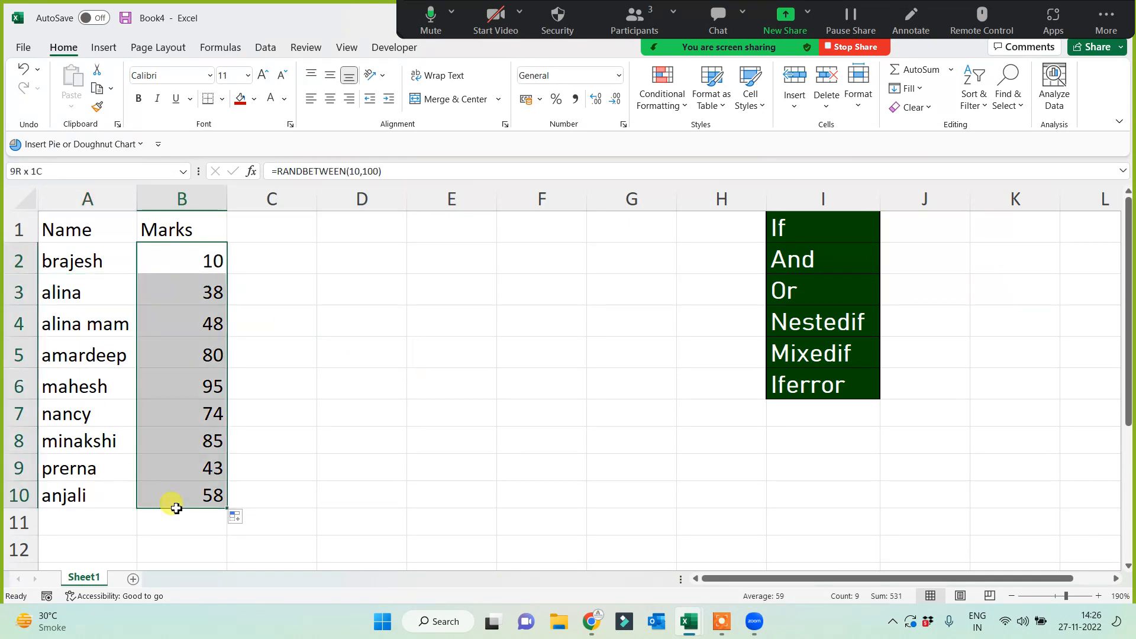
pyautogui.hotkey('ctrl', 'c')
pyautogui.hotkey('ctrl', 'alt', 'v')
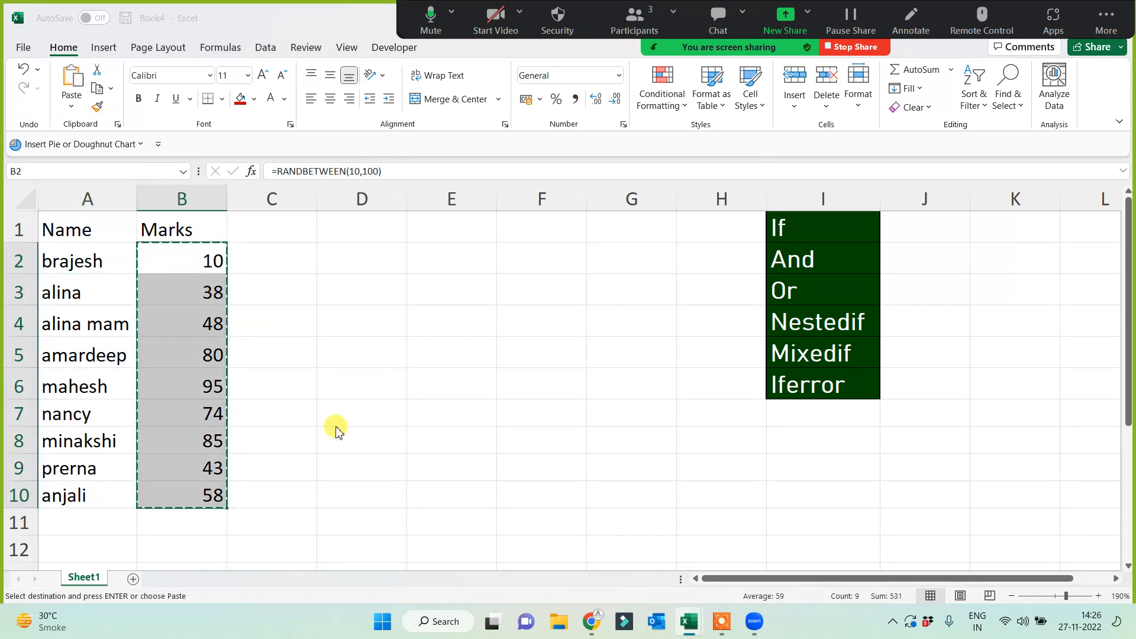
pyautogui.press('Down')
pyautogui.press('Down')
pyautogui.press('Return')
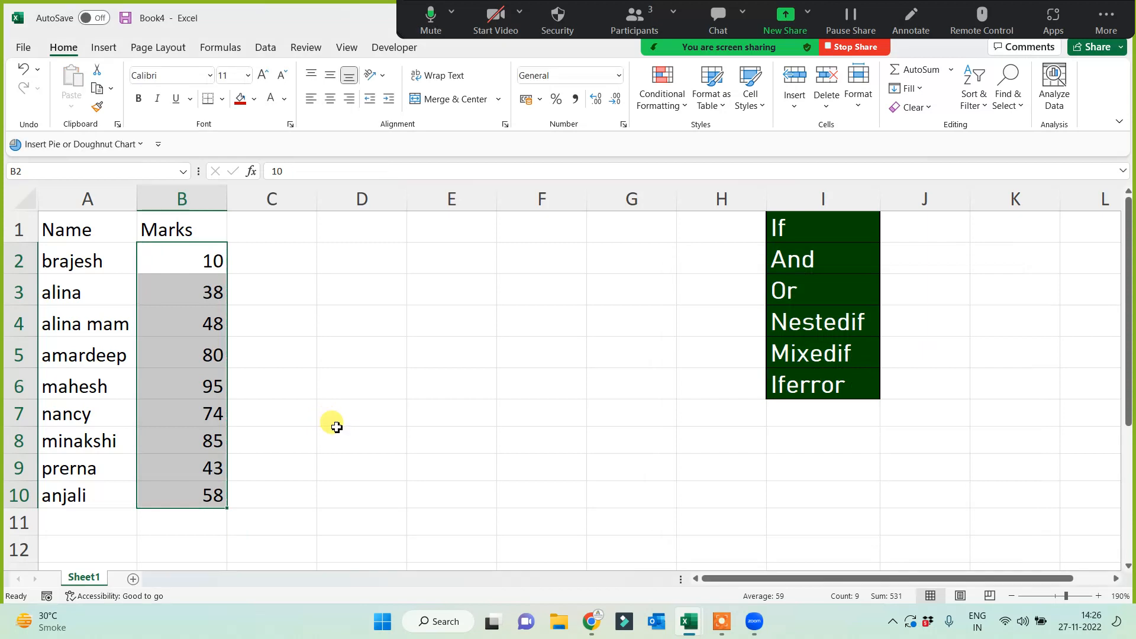
# Center the contents of A1:B10 and apply all borders to the range.
pyautogui.click(329, 423)
pyautogui.moveTo(94, 237); pyautogui.dragTo(183, 496)
pyautogui.click(330, 99)
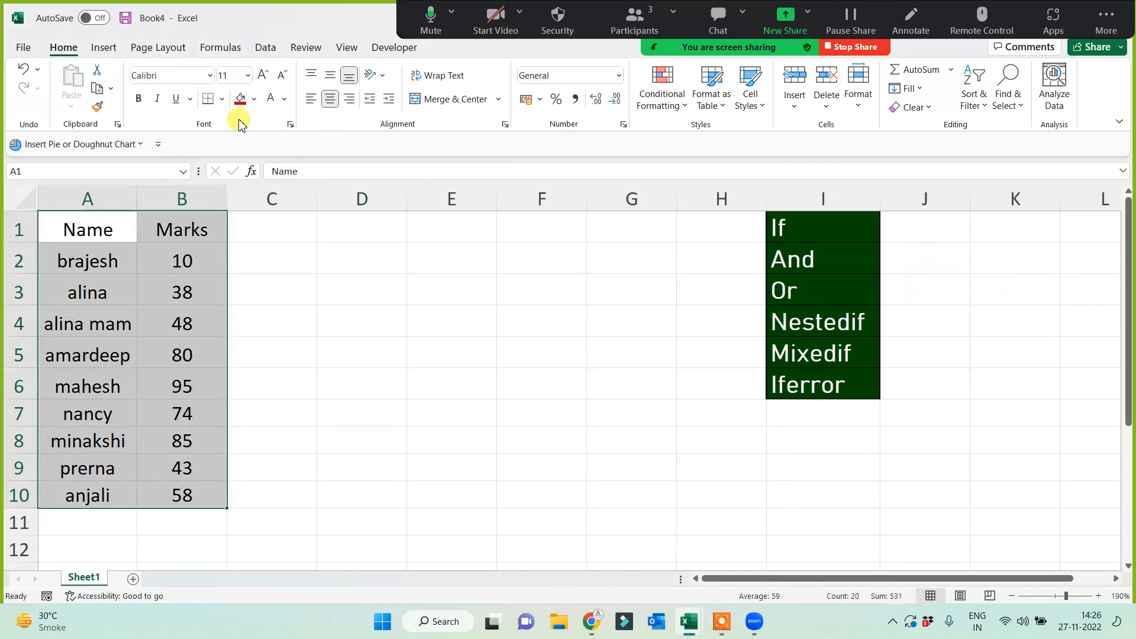
pyautogui.click(222, 99)
pyautogui.click(249, 249)
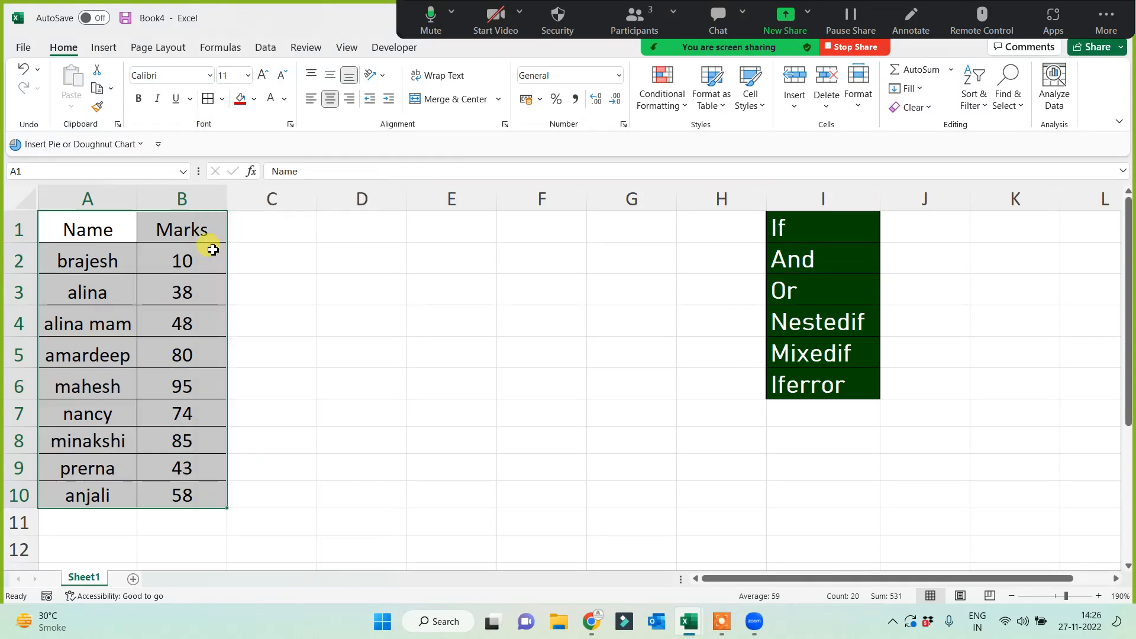
# Give the header cells A1:B1 a dark red fill and white text.
pyautogui.moveTo(167, 223); pyautogui.dragTo(91, 226)
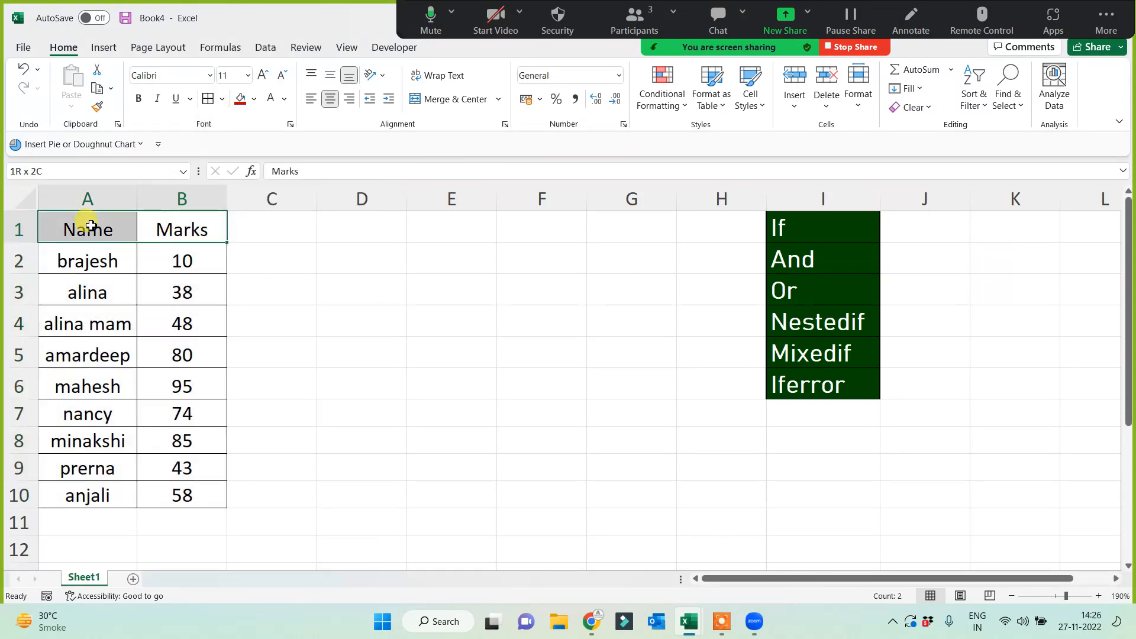
pyautogui.click(240, 99)
pyautogui.click(270, 99)
pyautogui.click(468, 244)
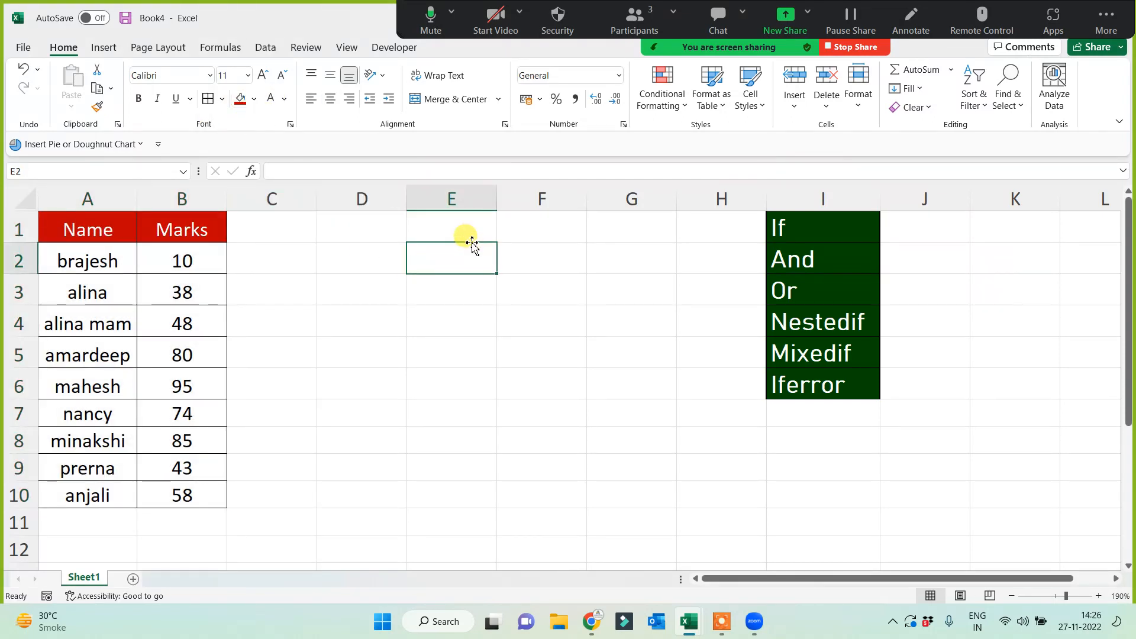
# Write the note "2 Cri = 1if" in cell K2.
pyautogui.press('Right')
pyautogui.press('Right')
pyautogui.press('Right')
pyautogui.press('Right')
pyautogui.press('Right')
pyautogui.press('Right')
pyautogui.press('Right')
pyautogui.press('Right')
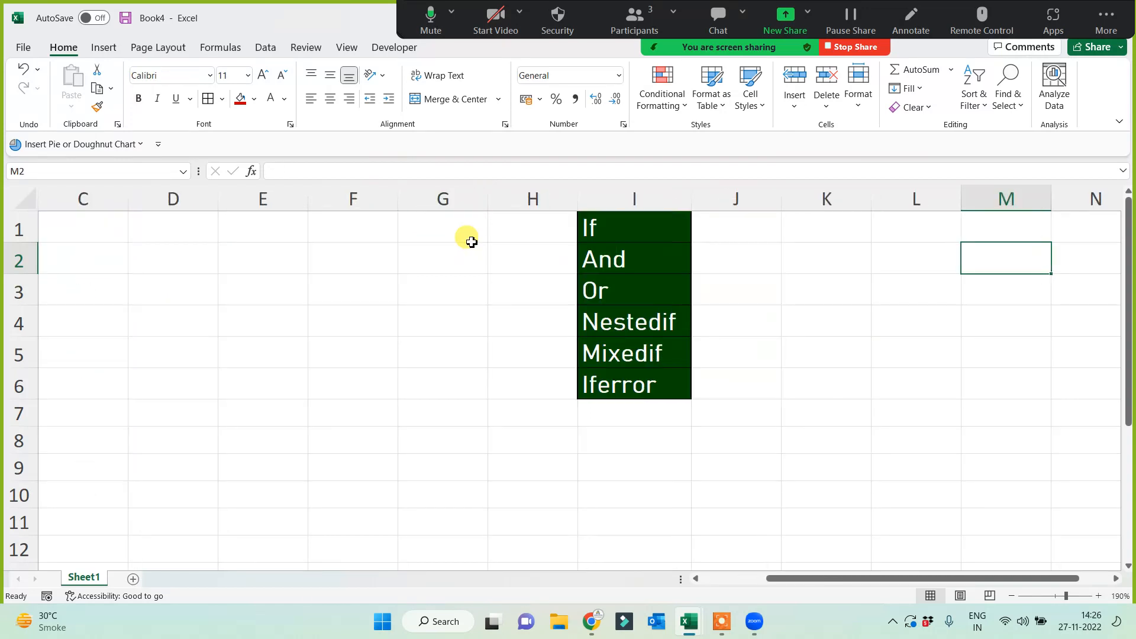
pyautogui.press('Left')
pyautogui.press('Left')
pyautogui.write('2')
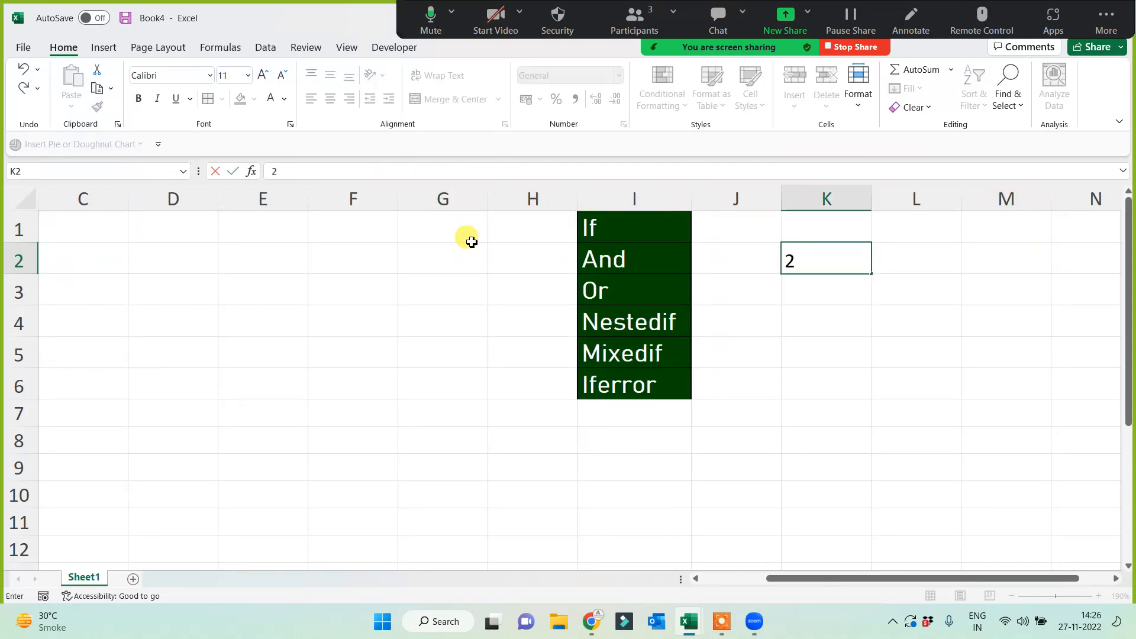
pyautogui.write(' Cri = 1if')
pyautogui.press('Return')
# Continue the notes with "3 Cri = 2if" in K3, "4 Cri =3 if" in K4 and "..." in K5.
pyautogui.write('3')
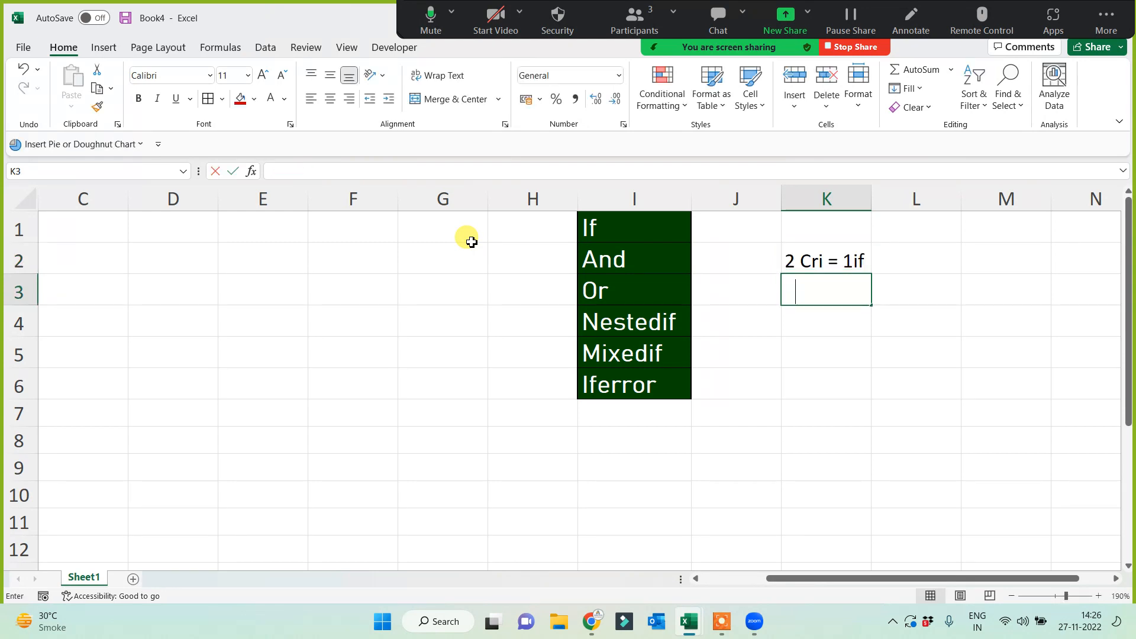
pyautogui.write(' Cri = 2if')
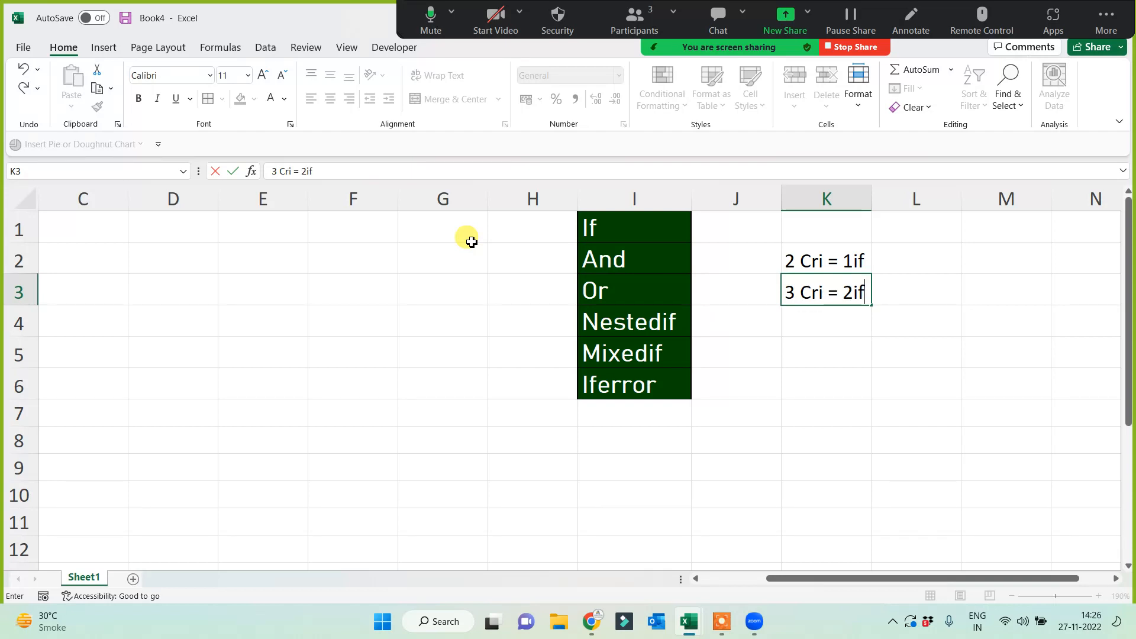
pyautogui.press('Return')
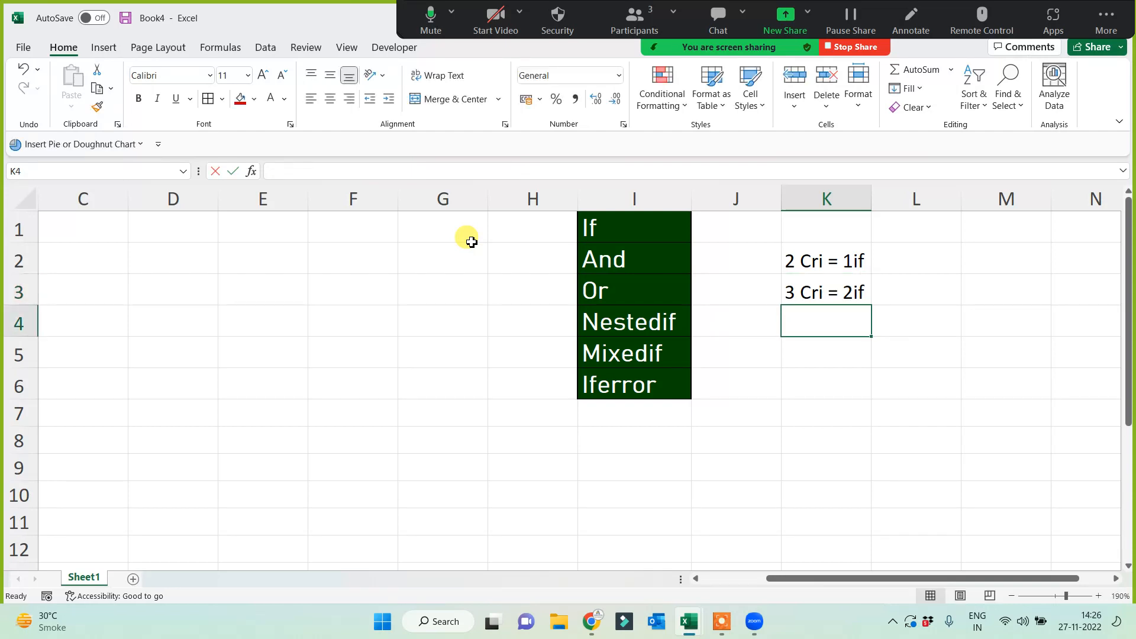
pyautogui.write('4 Cri ')
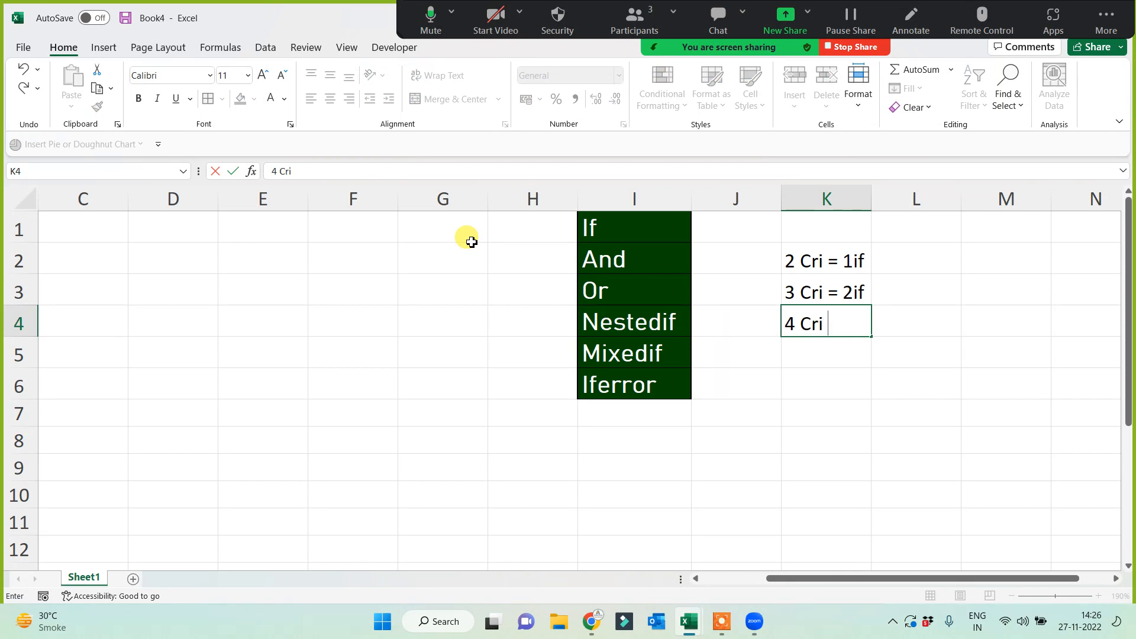
pyautogui.write('=3 if')
pyautogui.press('Return')
pyautogui.write('...')
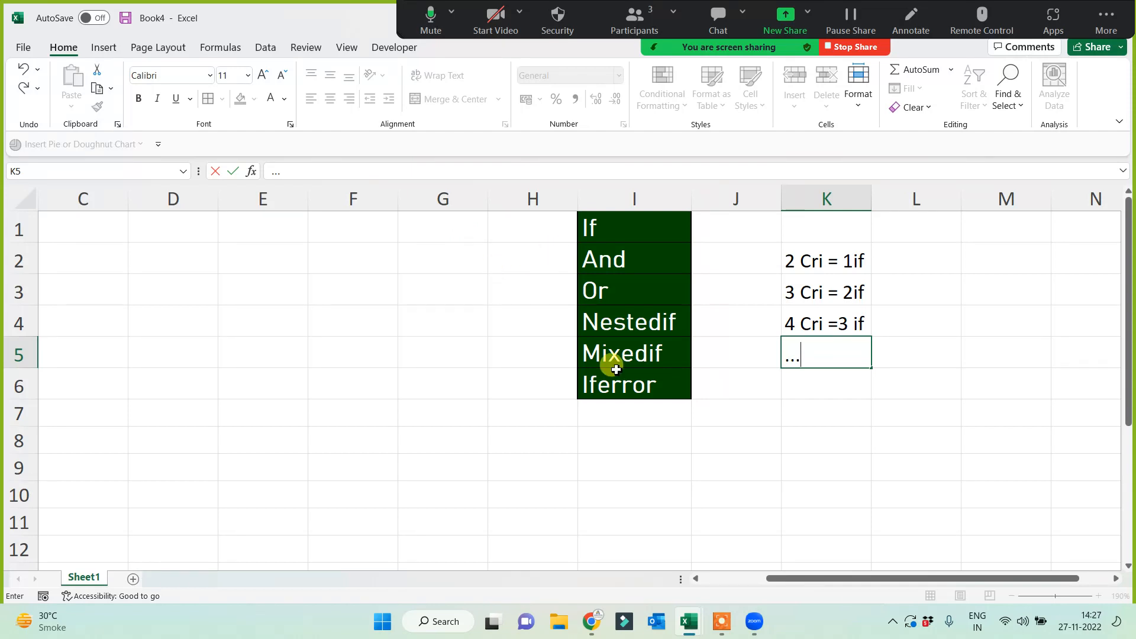
pyautogui.click(781, 473)
# Review the criteria notes in K2:K5 and the list of logical functions in I1:I6.
pyautogui.click(817, 261)
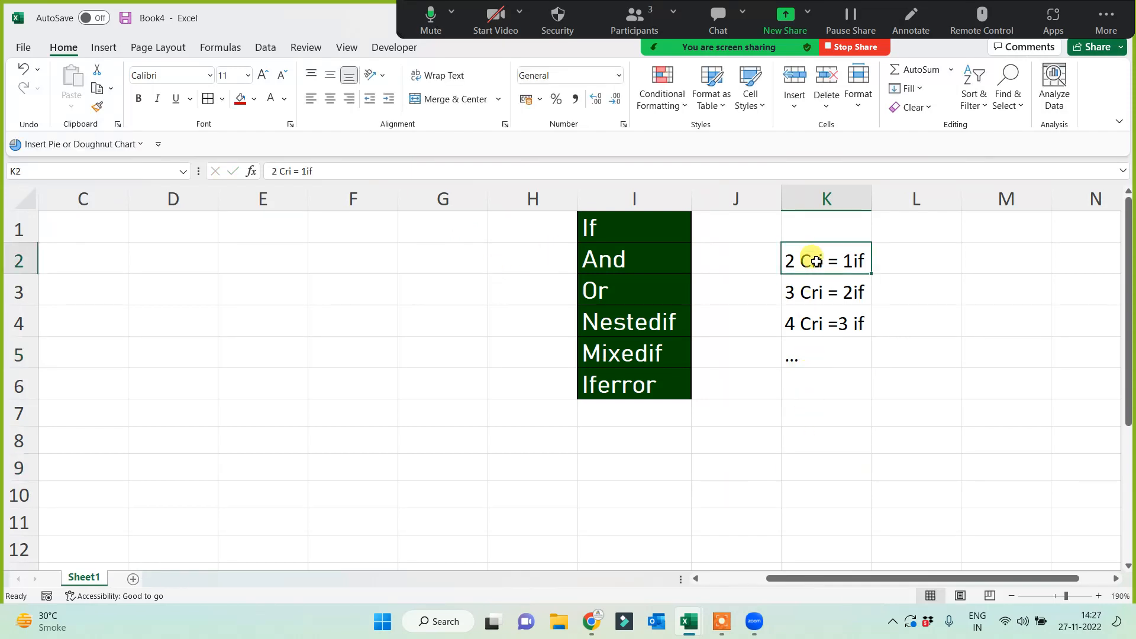
pyautogui.click(793, 294)
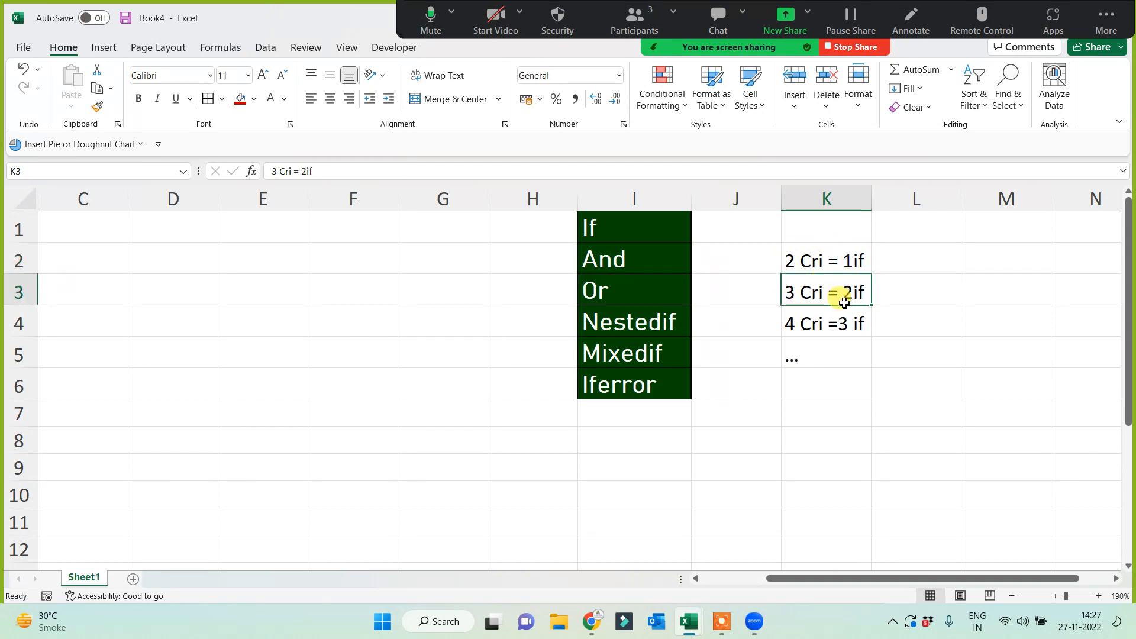
pyautogui.click(793, 323)
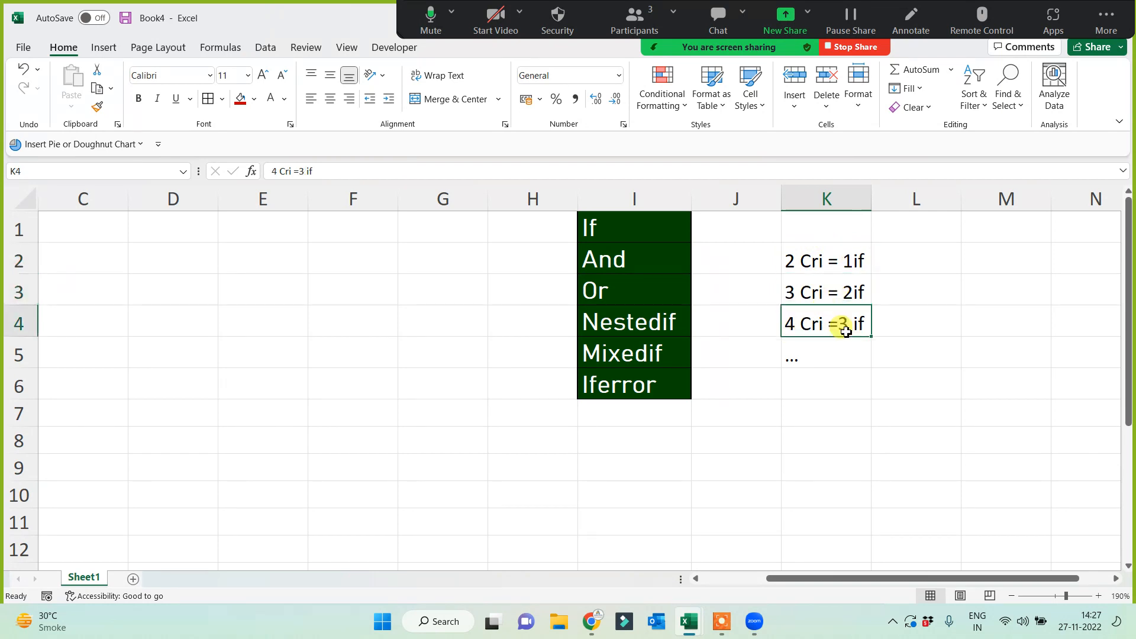
pyautogui.click(806, 386)
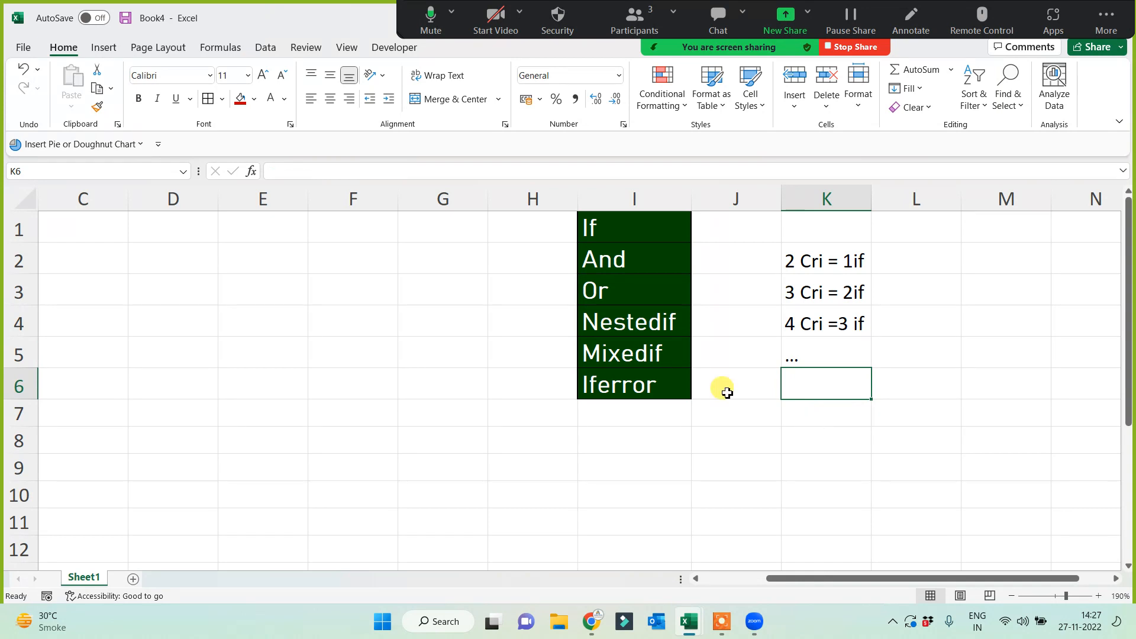
pyautogui.moveTo(611, 225); pyautogui.dragTo(612, 411)
pyautogui.click(453, 410)
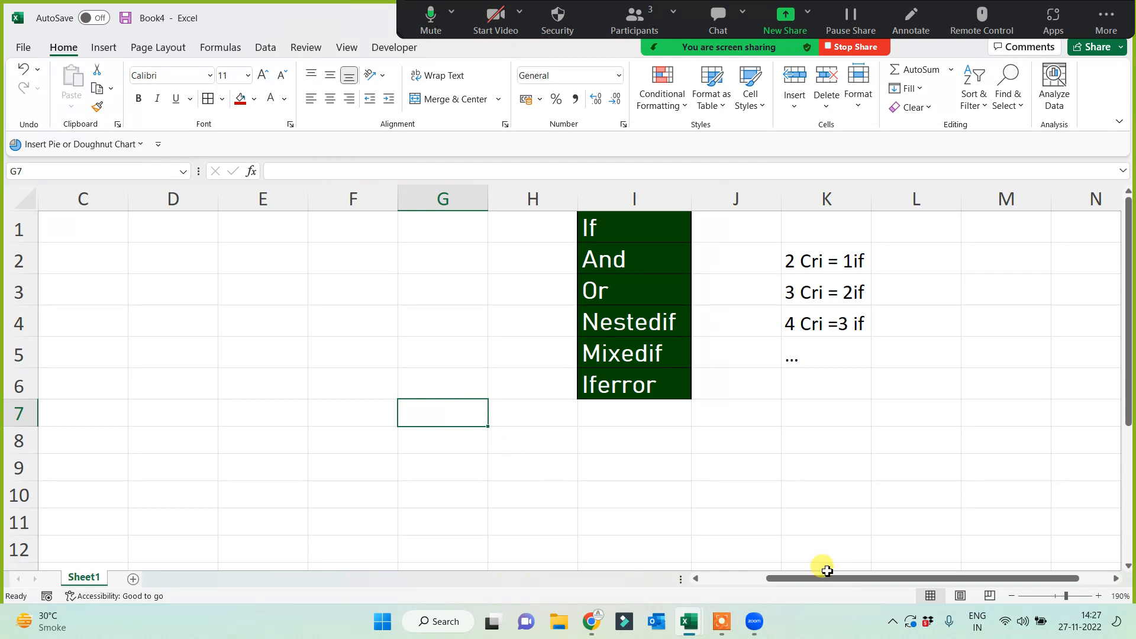
pyautogui.moveTo(816, 578); pyautogui.dragTo(704, 586)
pyautogui.click(487, 458)
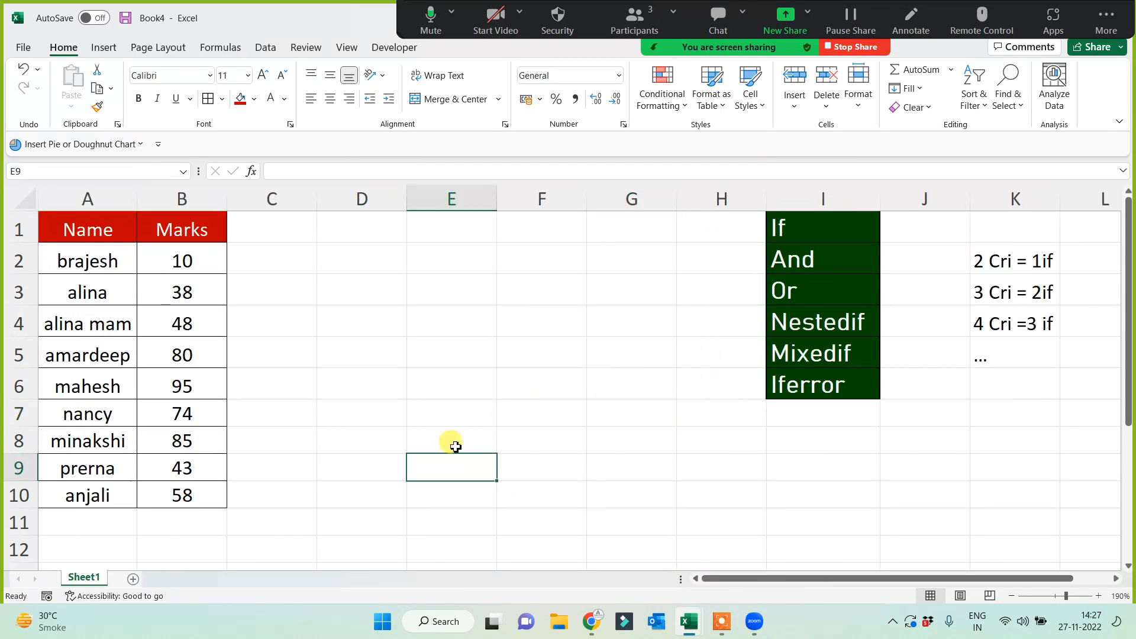
# Add the header "Pass/Fail" in C1 and give that cell an orange fill.
pyautogui.click(263, 223)
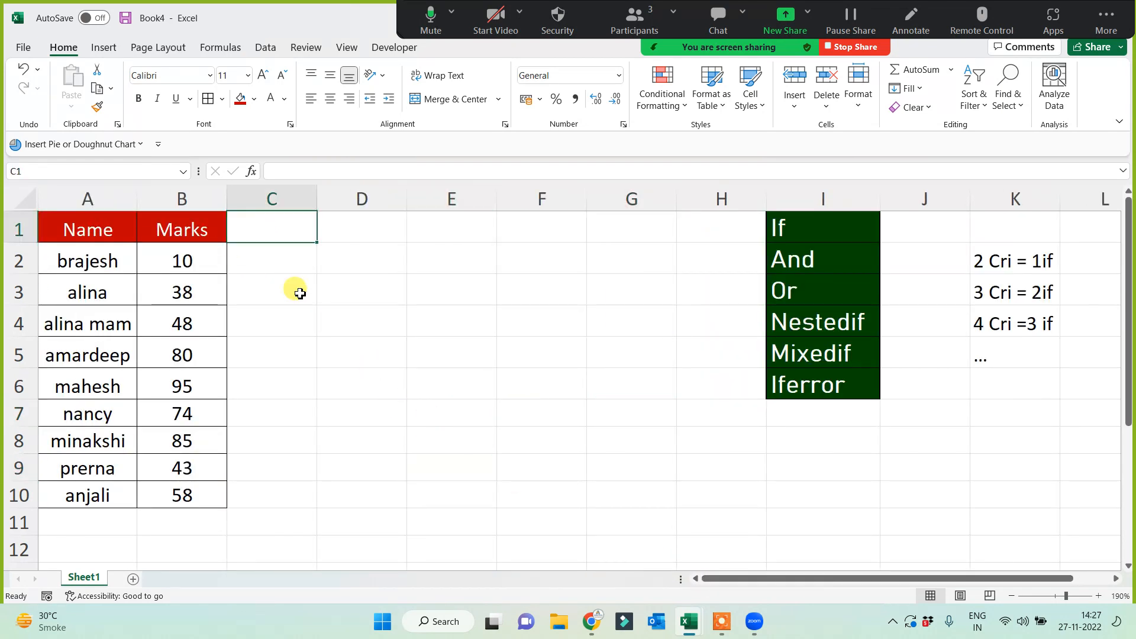
pyautogui.write('Pass')
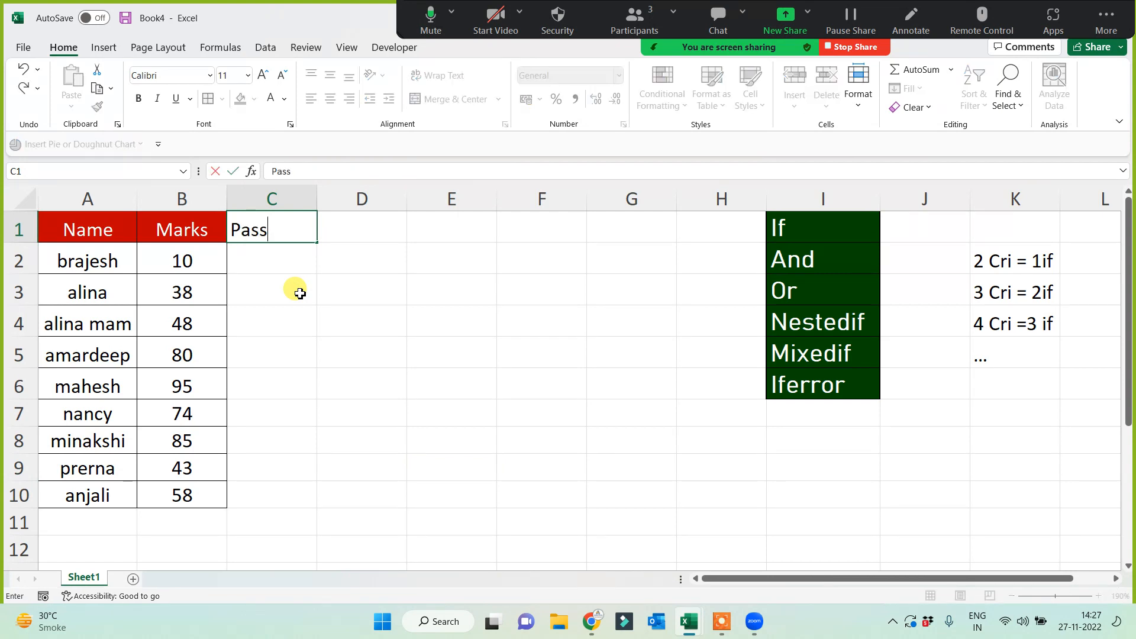
pyautogui.write('/Fail')
pyautogui.press('Return')
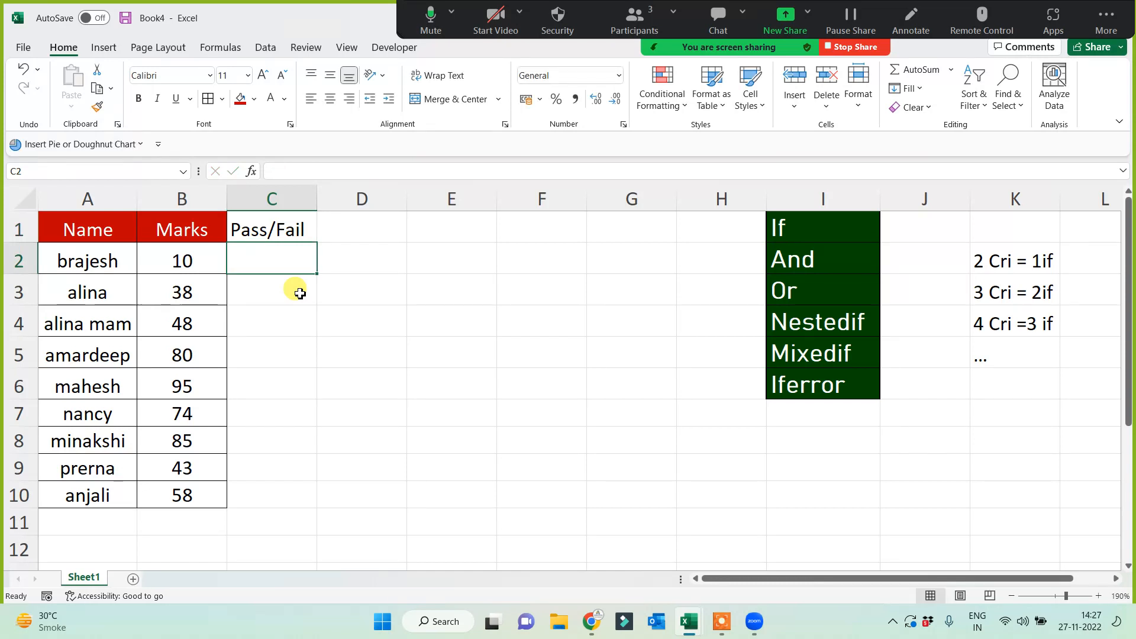
pyautogui.click(284, 225)
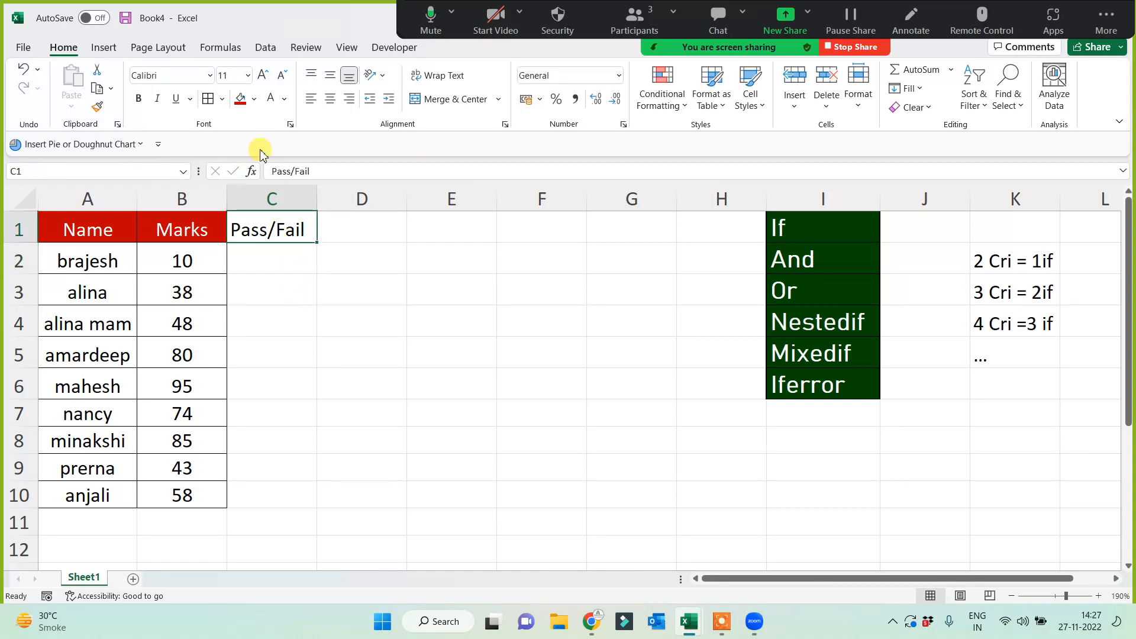
pyautogui.click(255, 100)
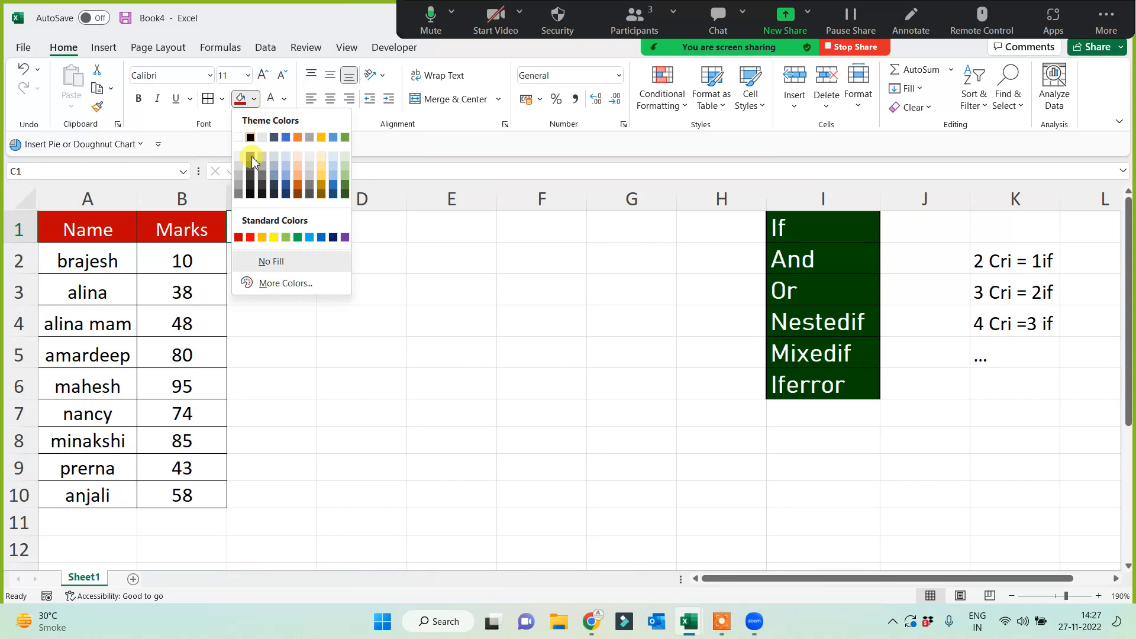
pyautogui.click(264, 236)
pyautogui.moveTo(256, 253); pyautogui.dragTo(241, 497)
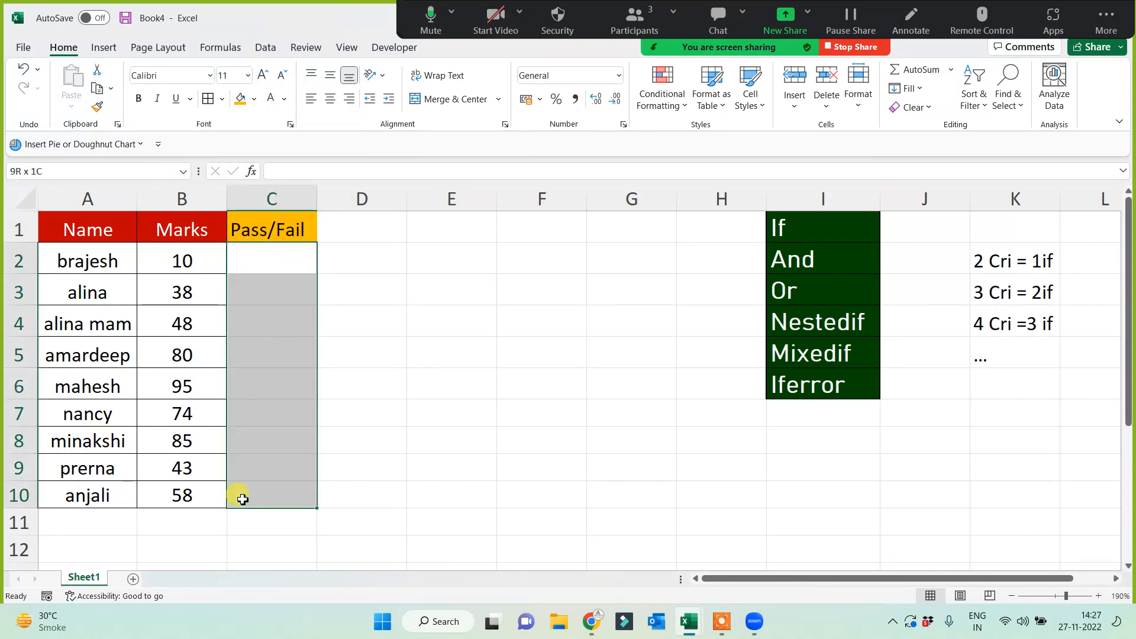
pyautogui.click(414, 413)
# Write the grading rule as ">=30, Pass" in F1 and "else fail" in F2.
pyautogui.click(541, 224)
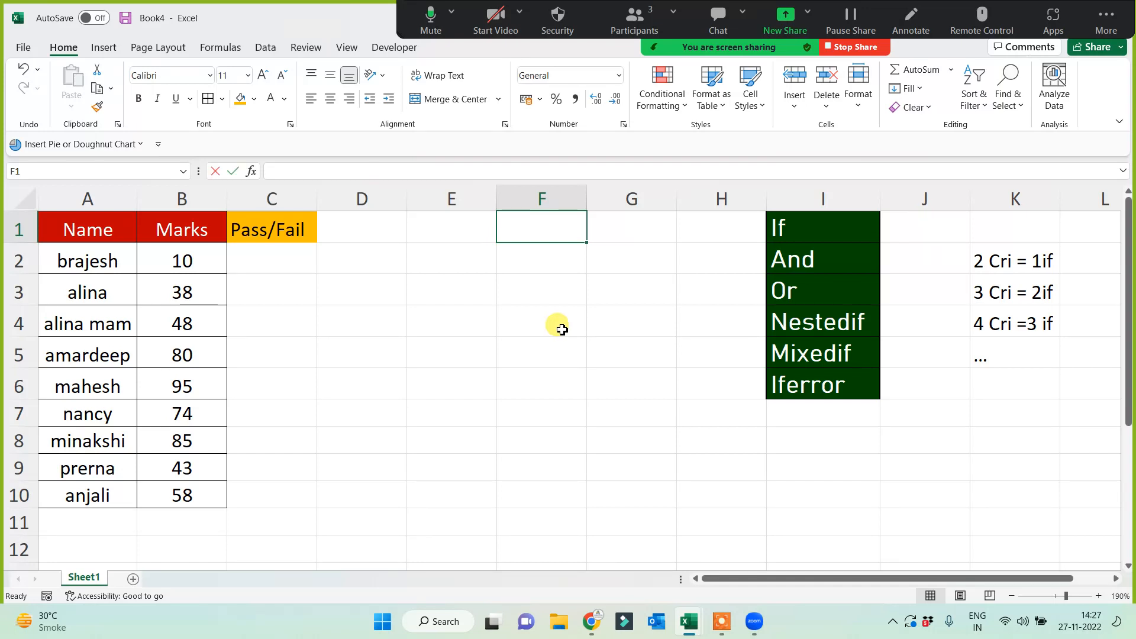
pyautogui.write('>=')
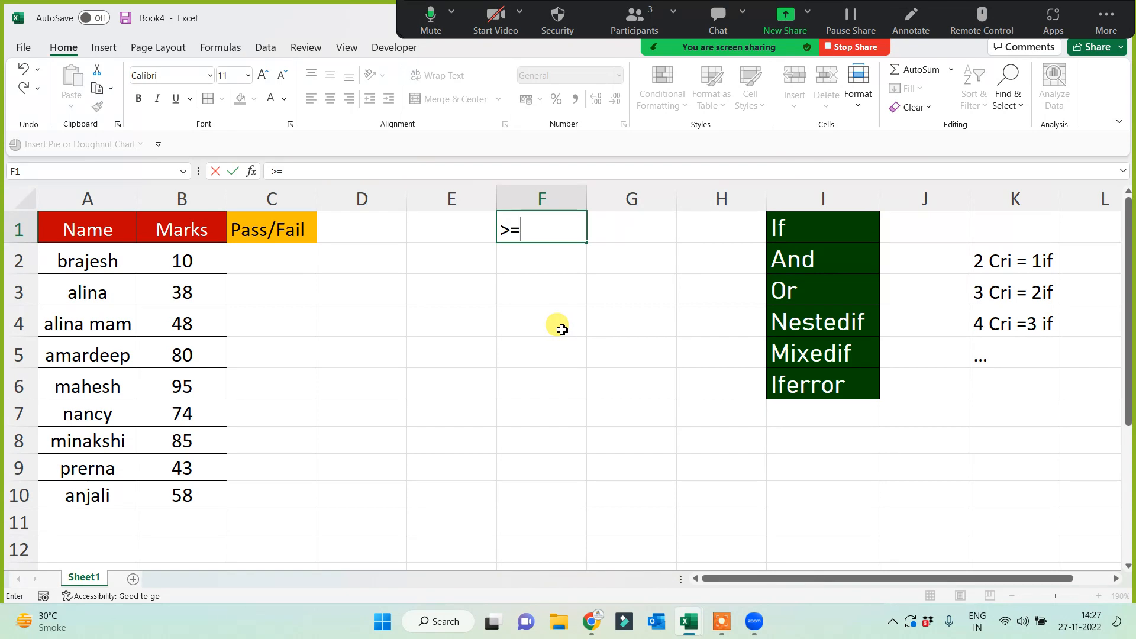
pyautogui.write('30, Pass')
pyautogui.press('Return')
pyautogui.write('esle')
pyautogui.write(' fail')
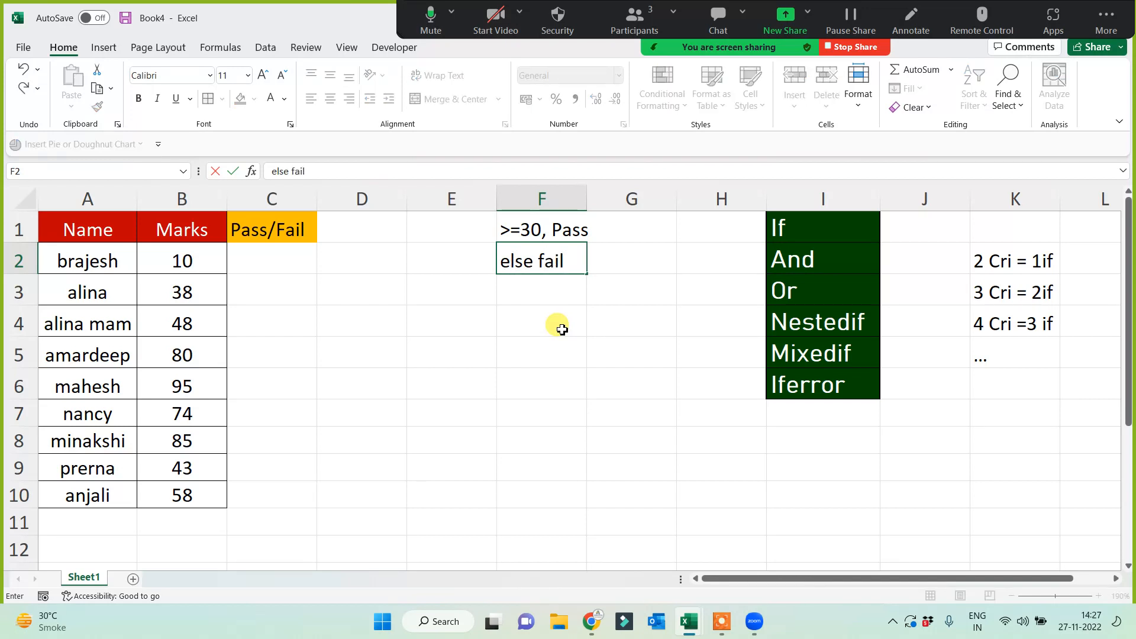
pyautogui.press('Return')
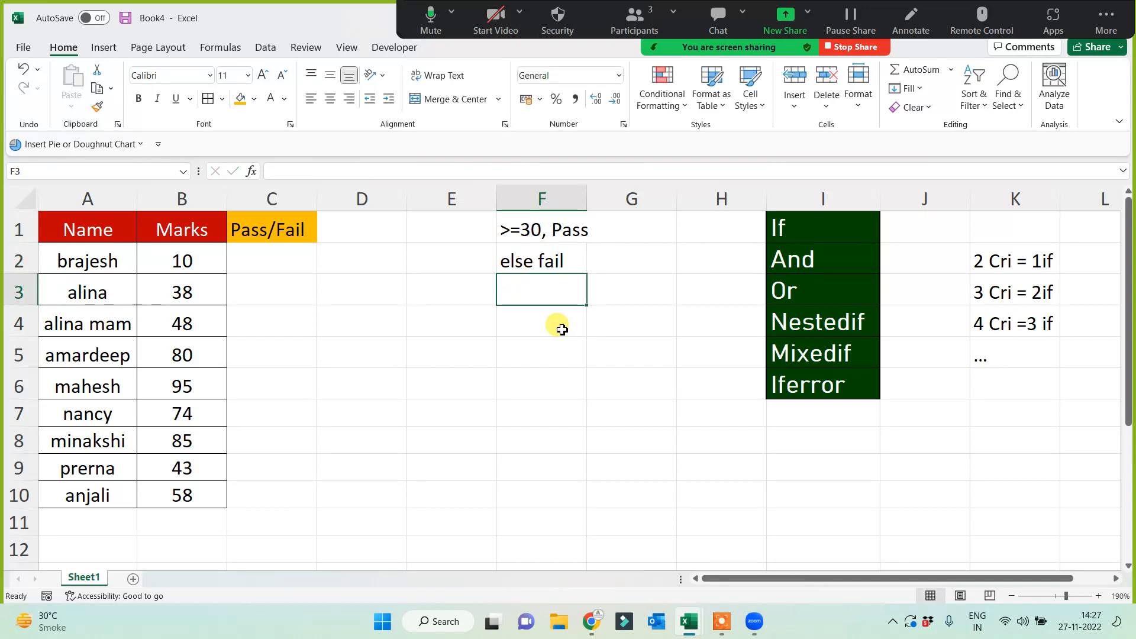
# Enter =IF(B2>=30,"Pass","Fail") in C2 and fill the formula down to C10.
pyautogui.click(281, 270)
pyautogui.write('=')
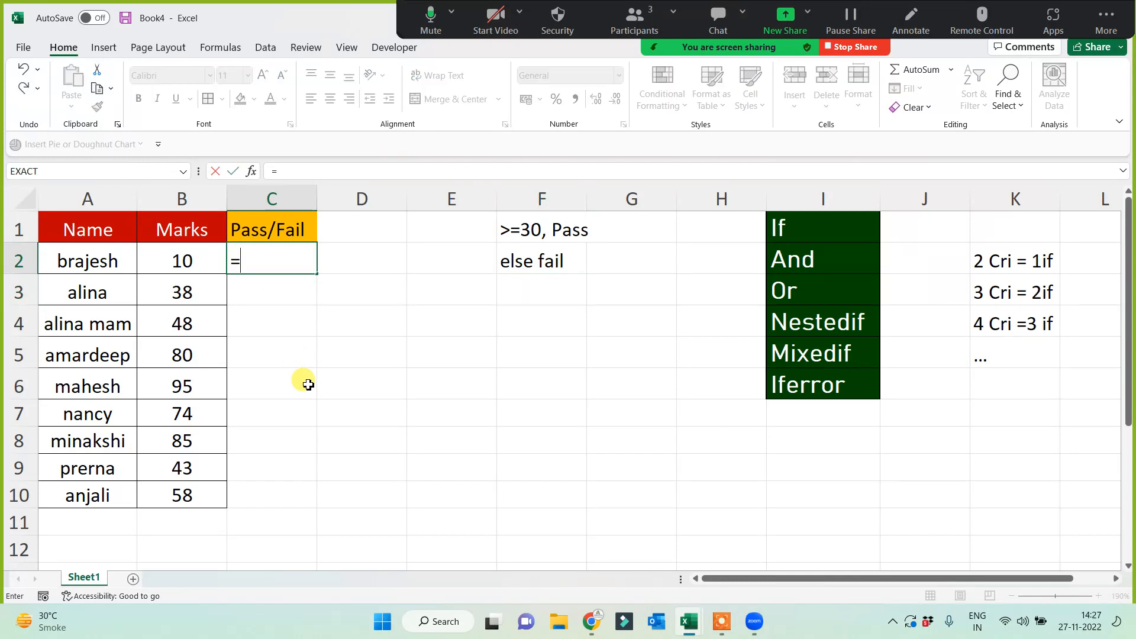
pyautogui.write('if(')
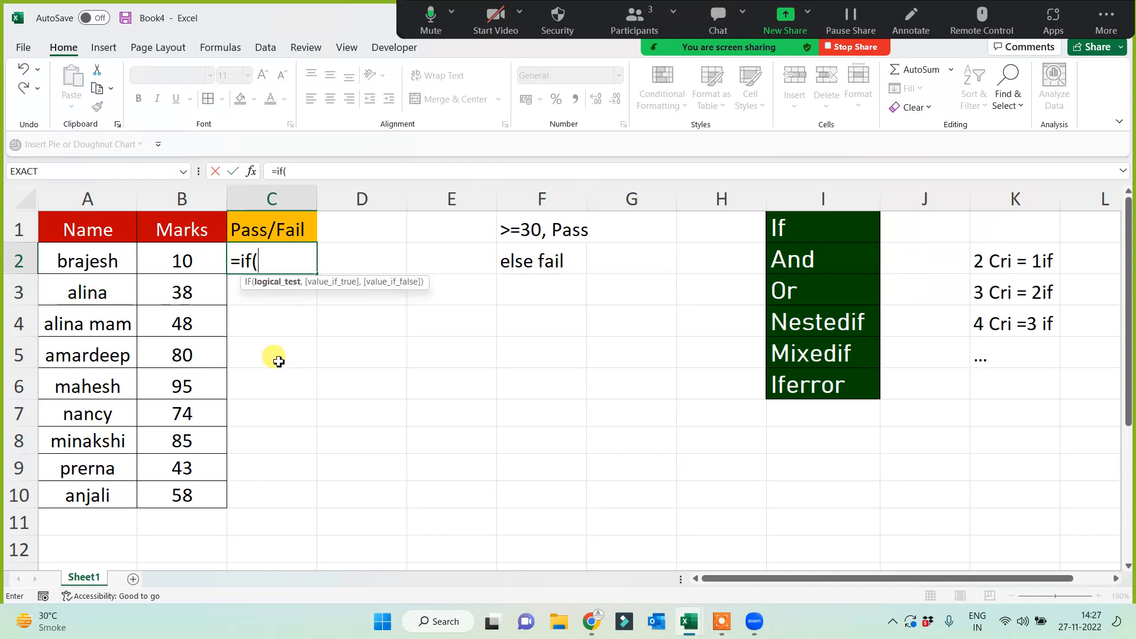
pyautogui.click(171, 266)
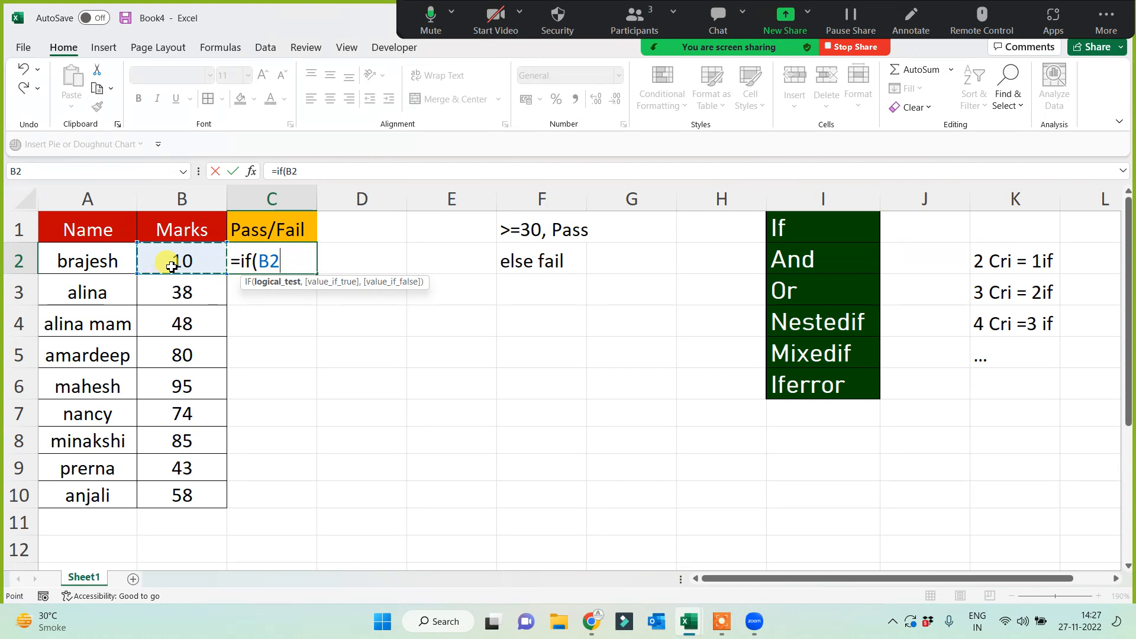
pyautogui.write('>=30')
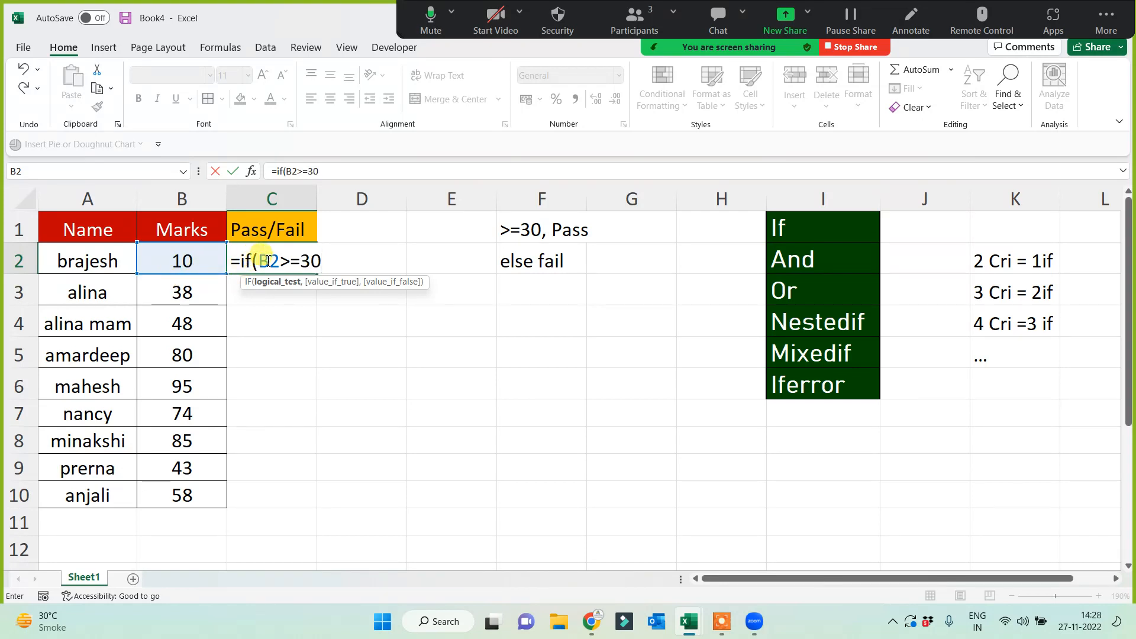
pyautogui.moveTo(258, 261); pyautogui.dragTo(327, 263)
pyautogui.click(327, 264)
pyautogui.write(',')
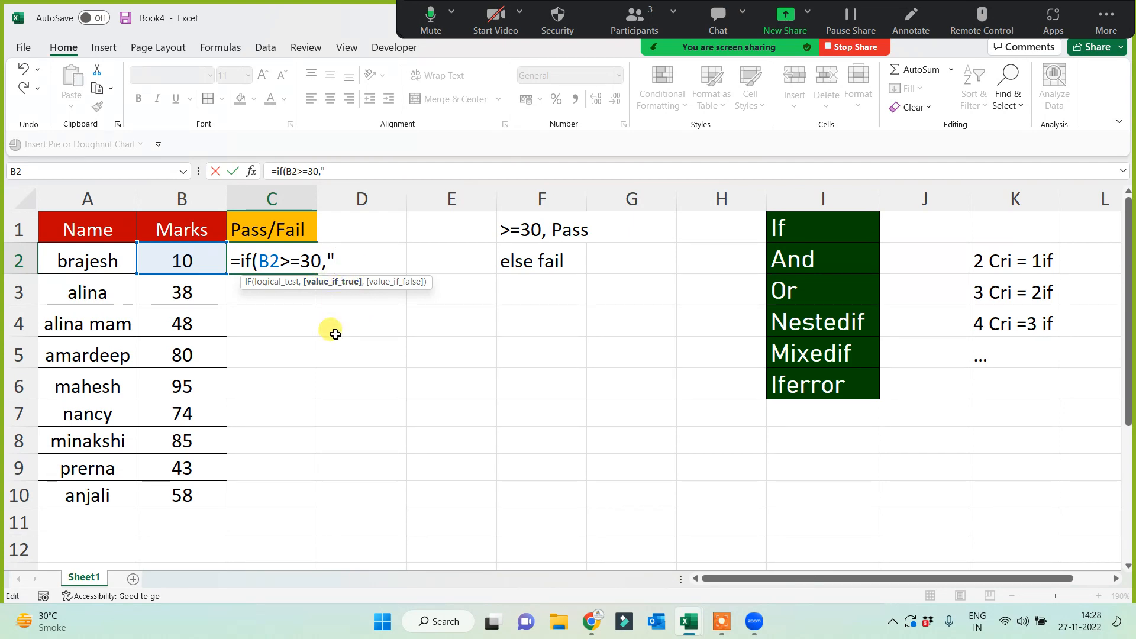
pyautogui.write('Pass"')
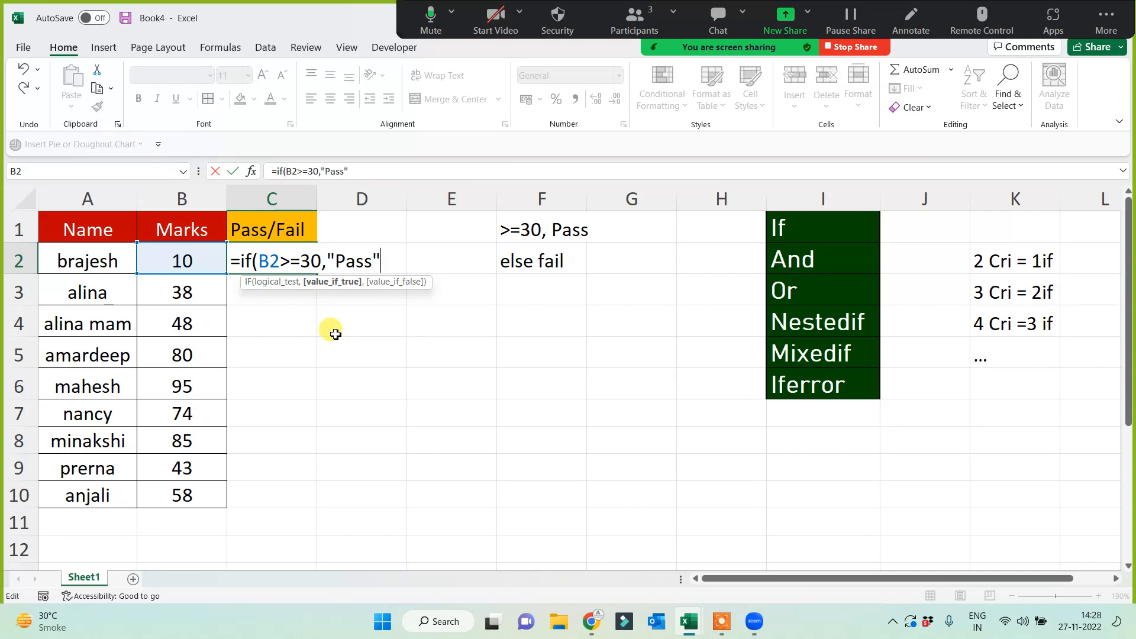
pyautogui.write(',')
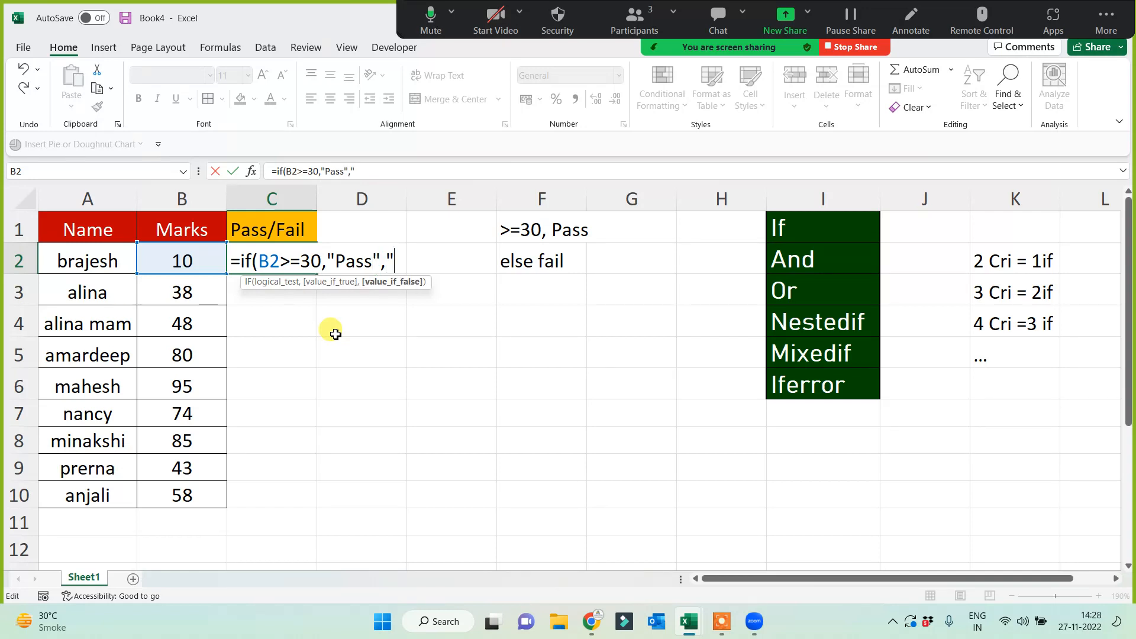
pyautogui.write('"Fail")')
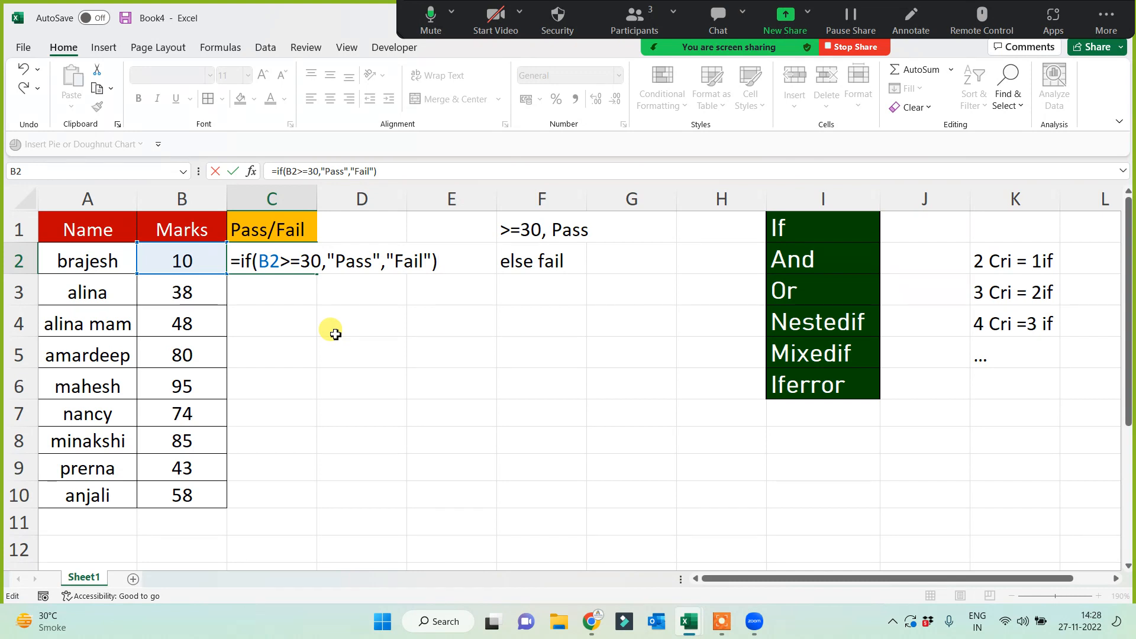
pyautogui.press('Return')
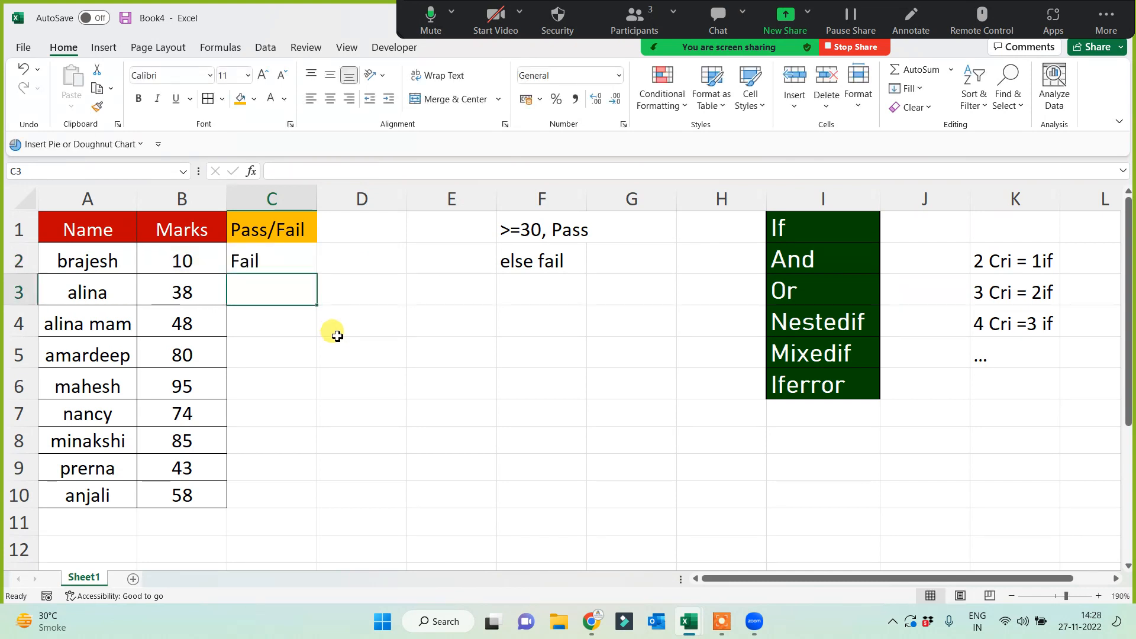
pyautogui.click(284, 261)
pyautogui.doubleClick(317, 273)
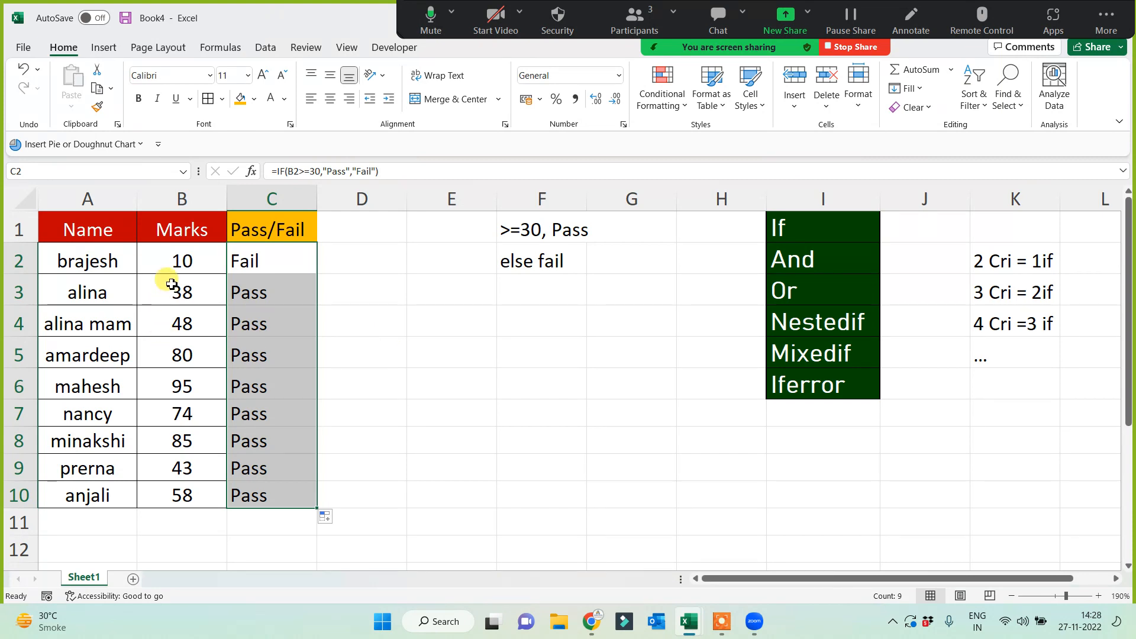
# Test the grading formula by changing the mark in B8 to 14.
pyautogui.click(175, 438)
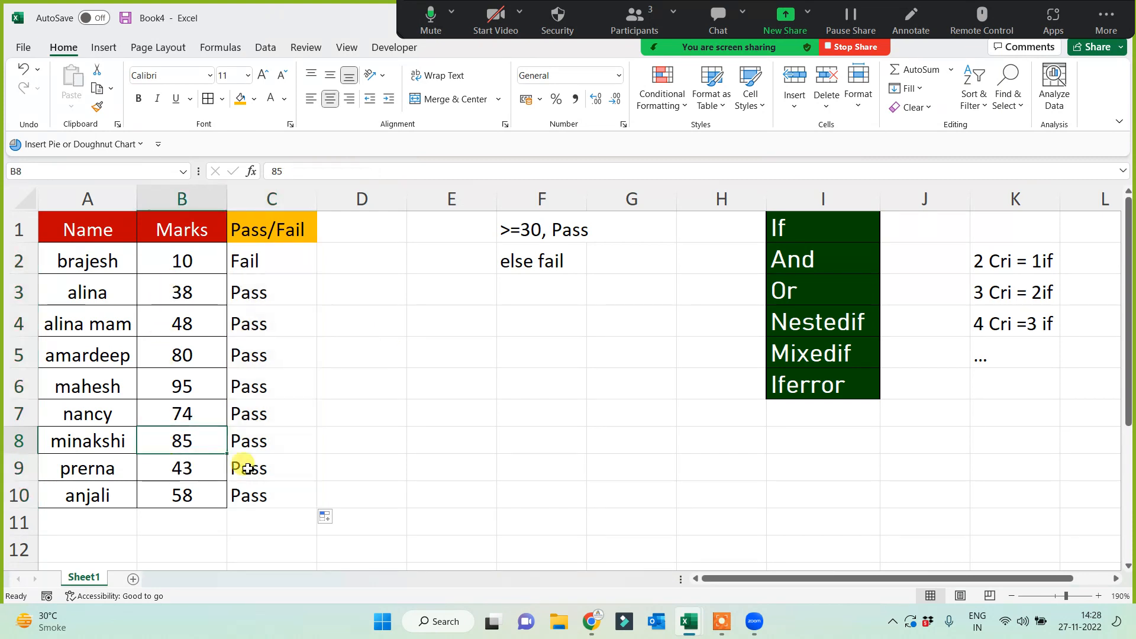
pyautogui.write('14')
pyautogui.click(456, 461)
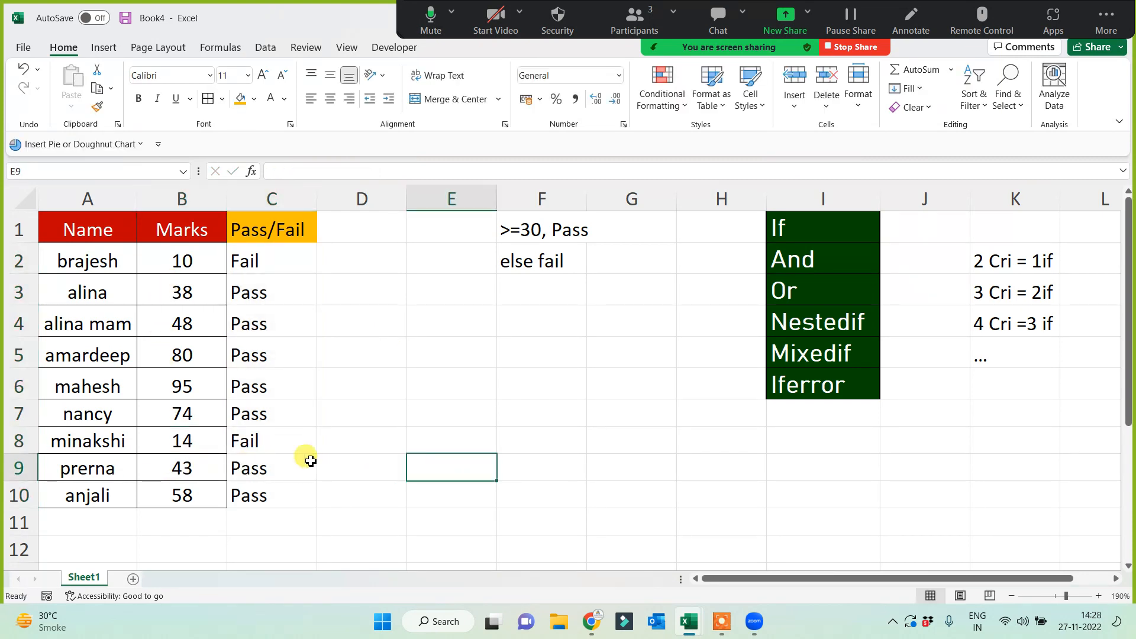
pyautogui.click(307, 440)
# Test the pass limit by setting the mark in B5 first to 30 and finally to 29.
pyautogui.click(167, 356)
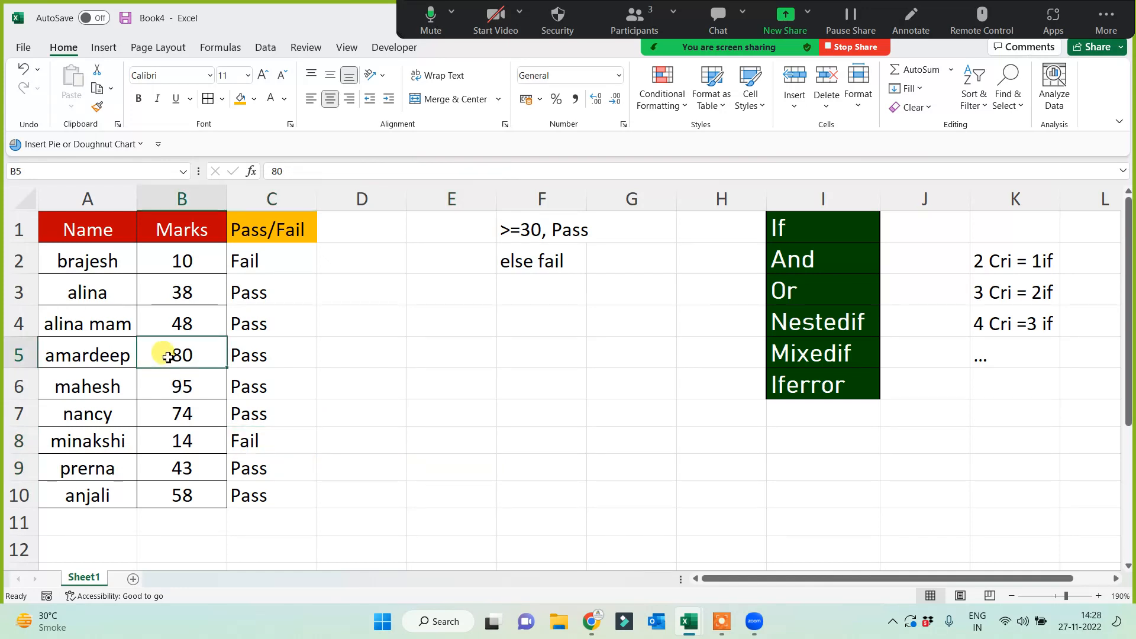
pyautogui.write('30')
pyautogui.press('Return')
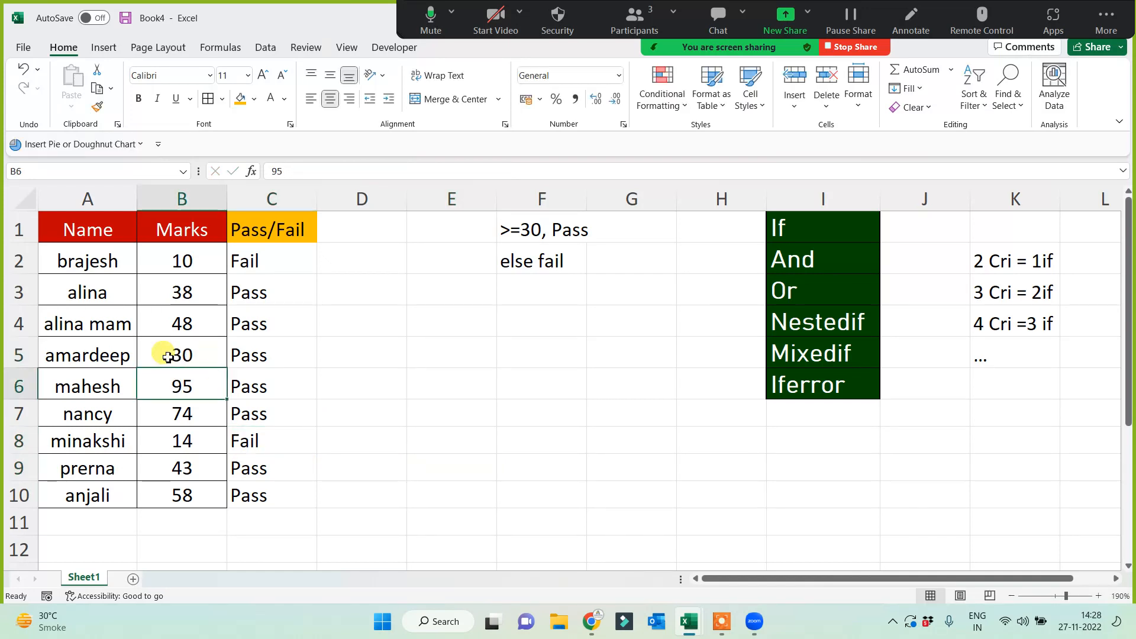
pyautogui.click(168, 357)
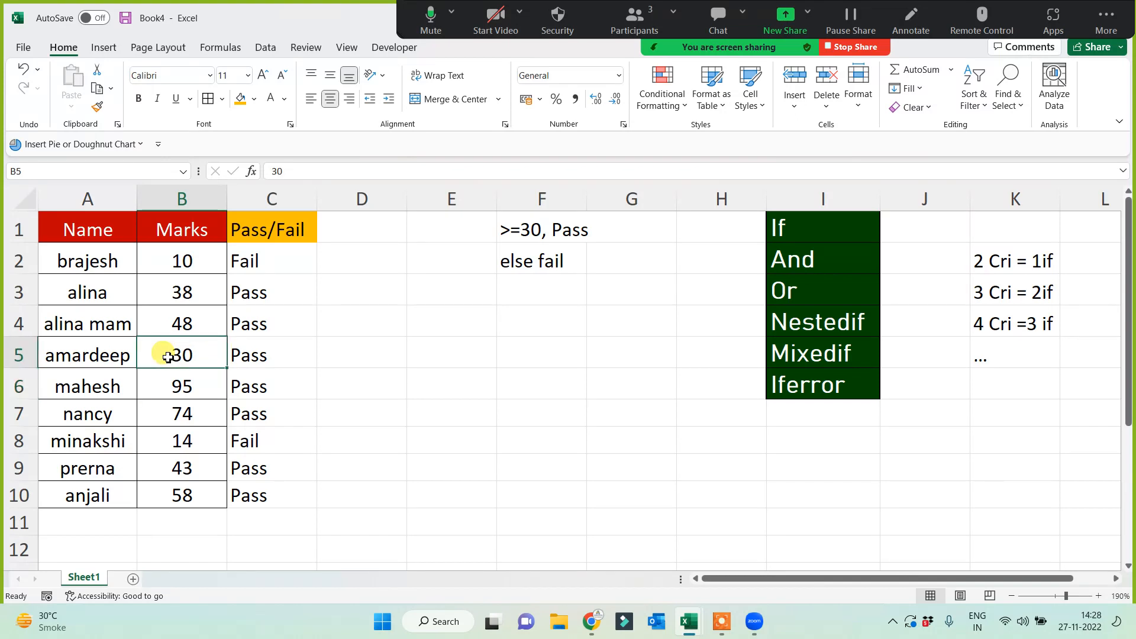
pyautogui.write('29')
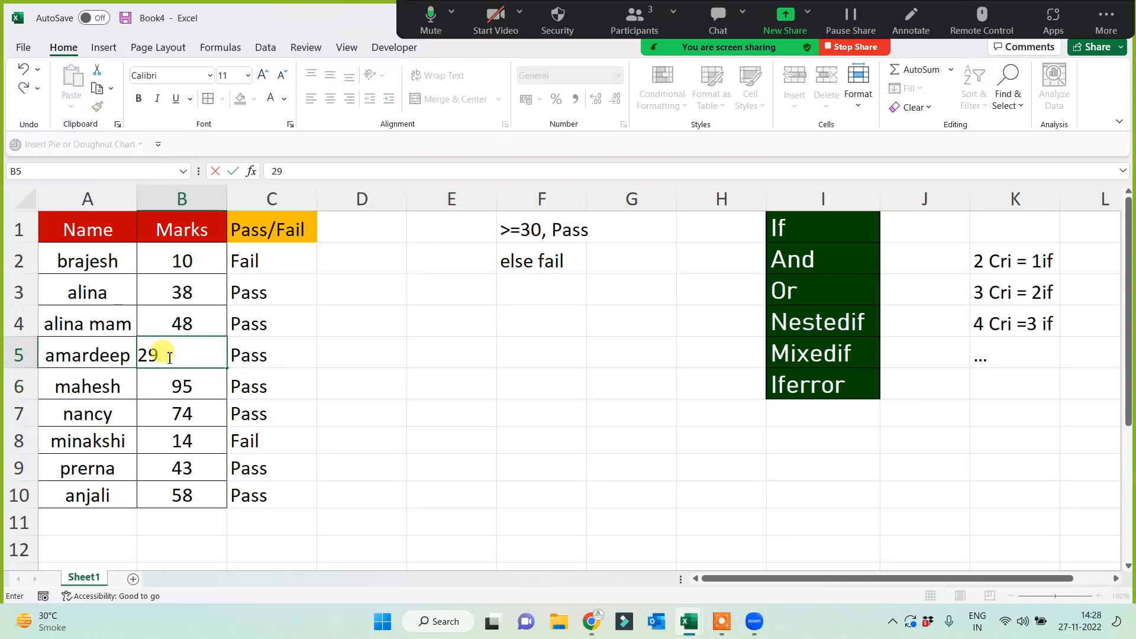
pyautogui.press('Return')
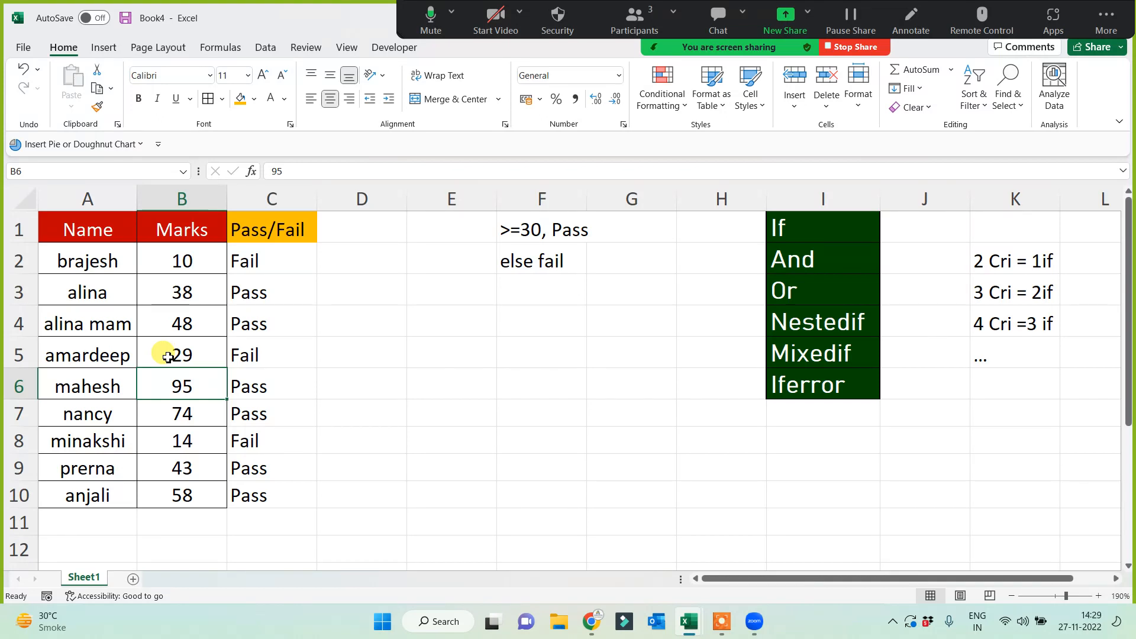
# Center the contents of column C horizontally.
pyautogui.click(255, 199)
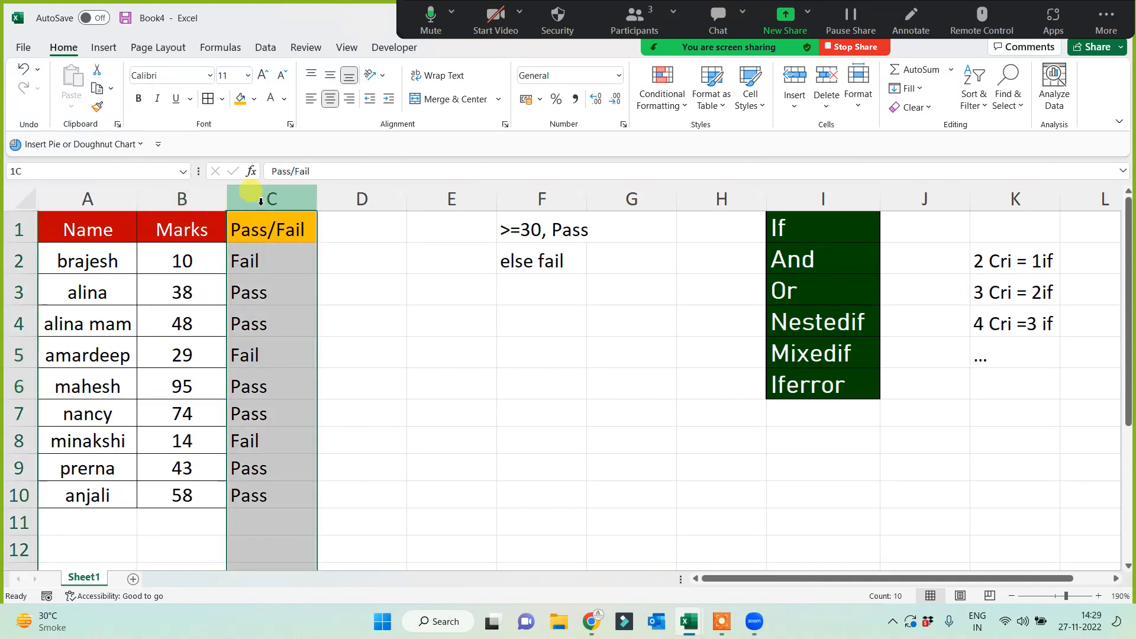
pyautogui.click(329, 99)
pyautogui.click(271, 228)
# Apply borders to all cells of the marks table in A1:C10.
pyautogui.click(107, 236)
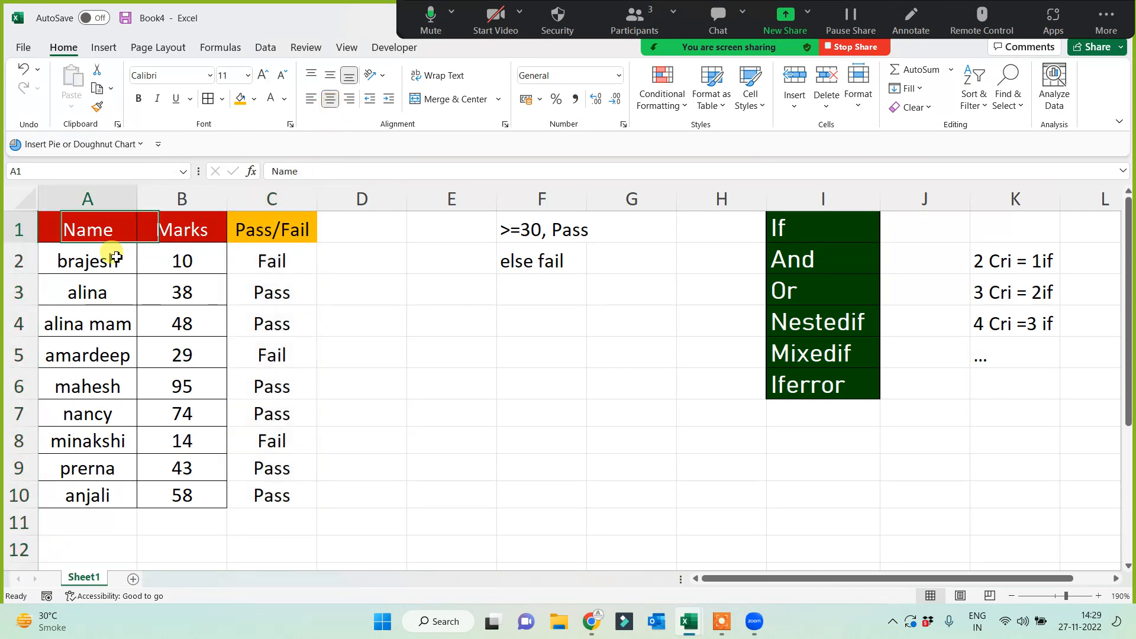
pyautogui.moveTo(113, 236); pyautogui.dragTo(264, 492)
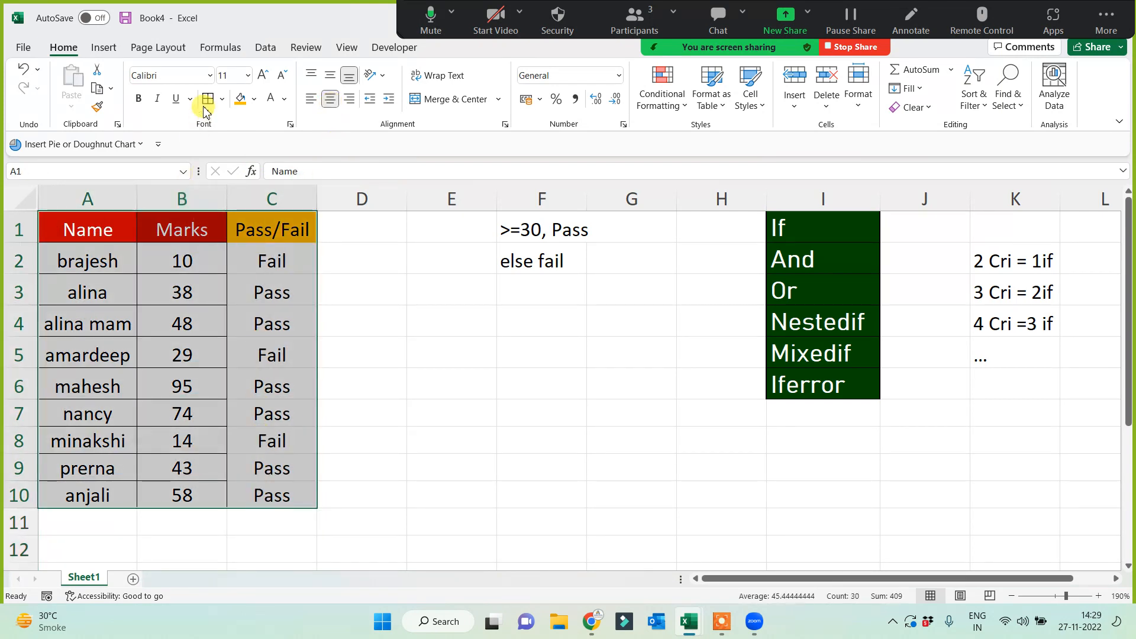
pyautogui.click(454, 379)
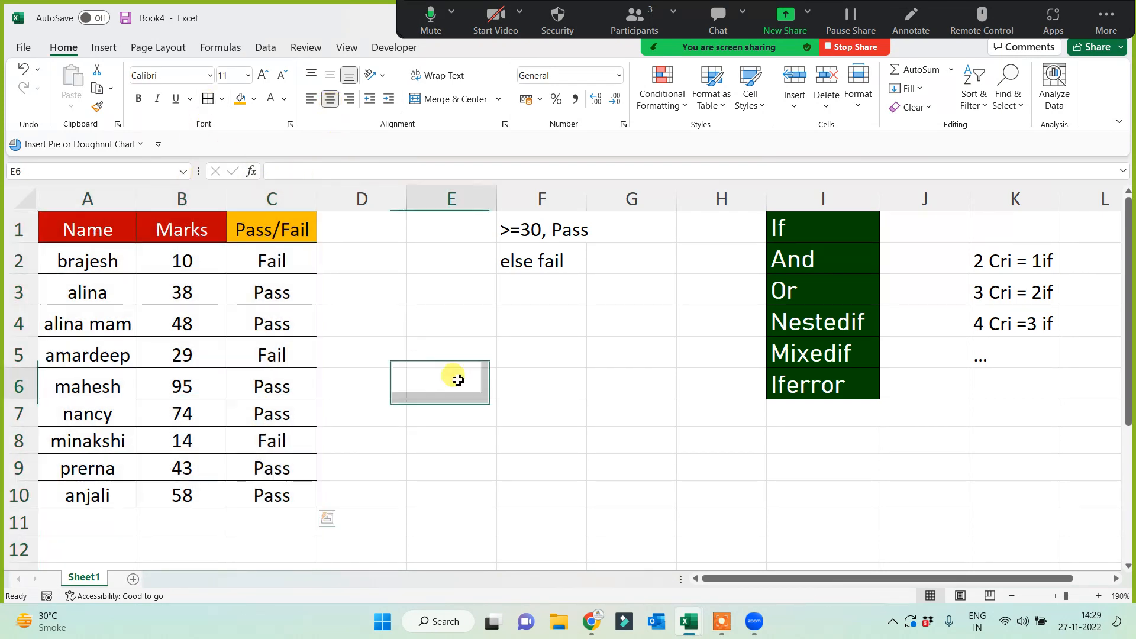
# Make the whole of row 1, including the table headers, bold.
pyautogui.click(279, 231)
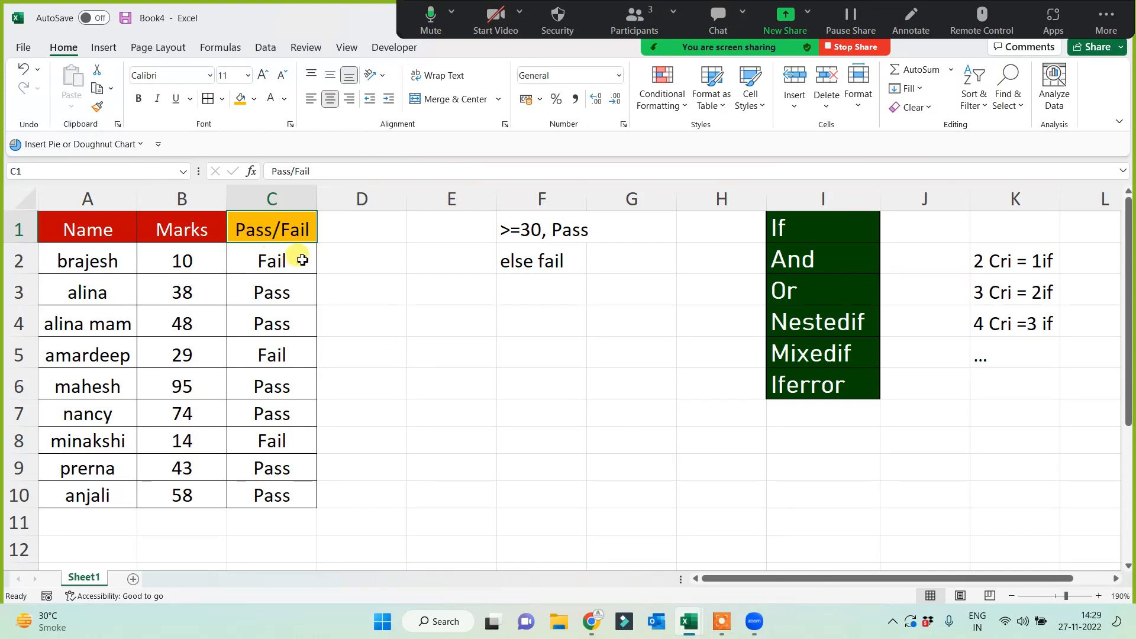
pyautogui.click(20, 228)
pyautogui.click(137, 99)
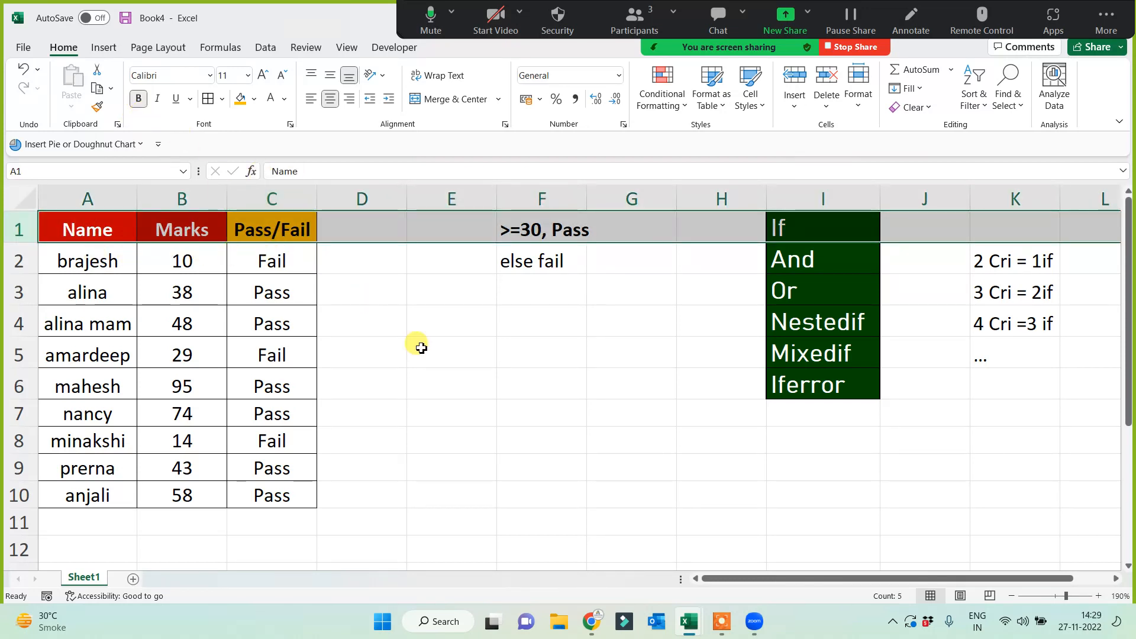
pyautogui.click(444, 363)
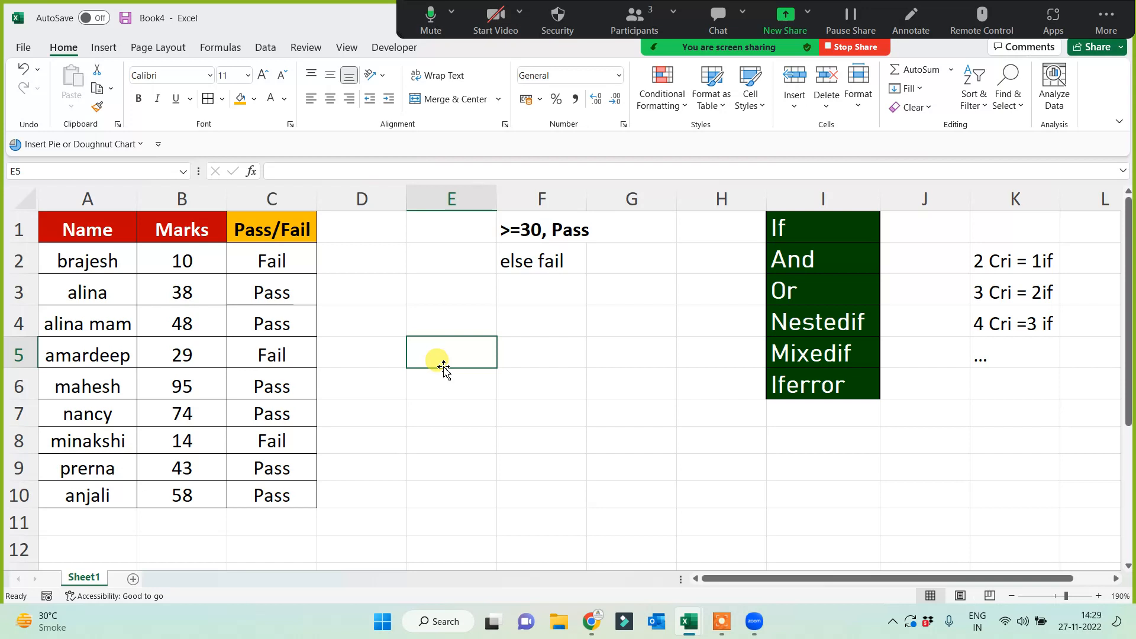
pyautogui.click(468, 382)
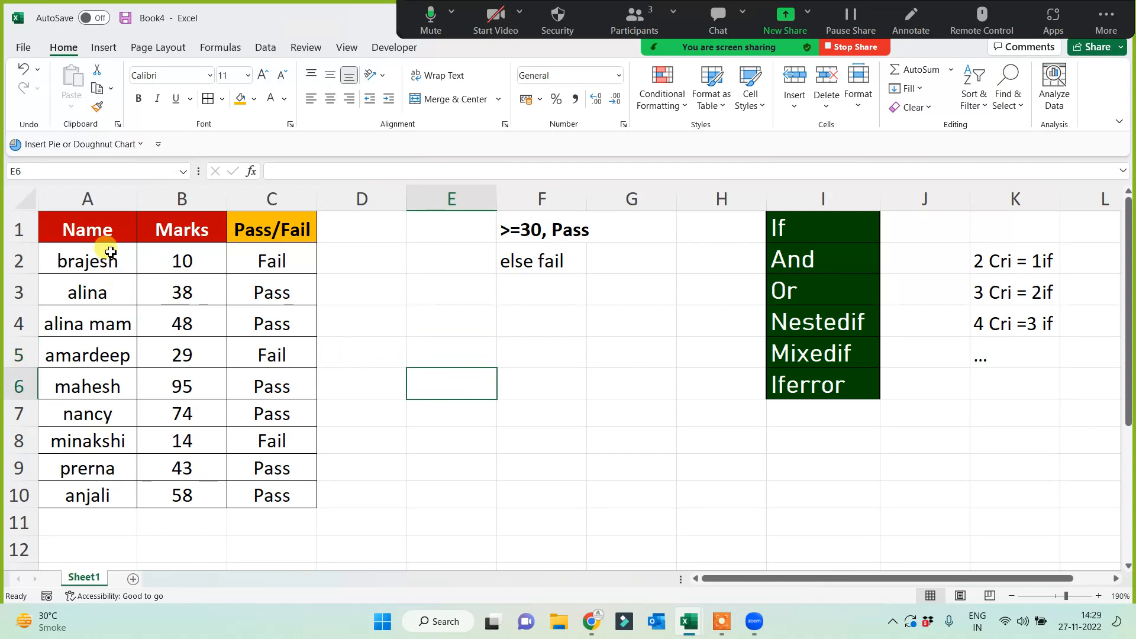
# Copy the Name and Marks columns A1:B10 into a new sheet, starting at A1.
pyautogui.moveTo(92, 230); pyautogui.dragTo(188, 492)
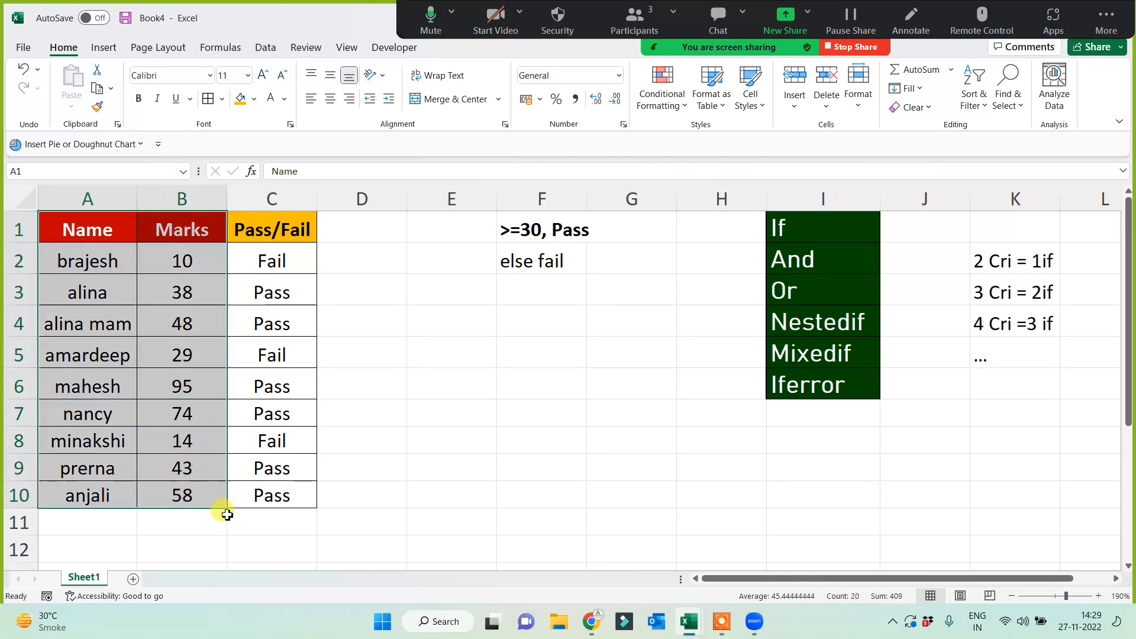
pyautogui.hotkey('ctrl', 'c')
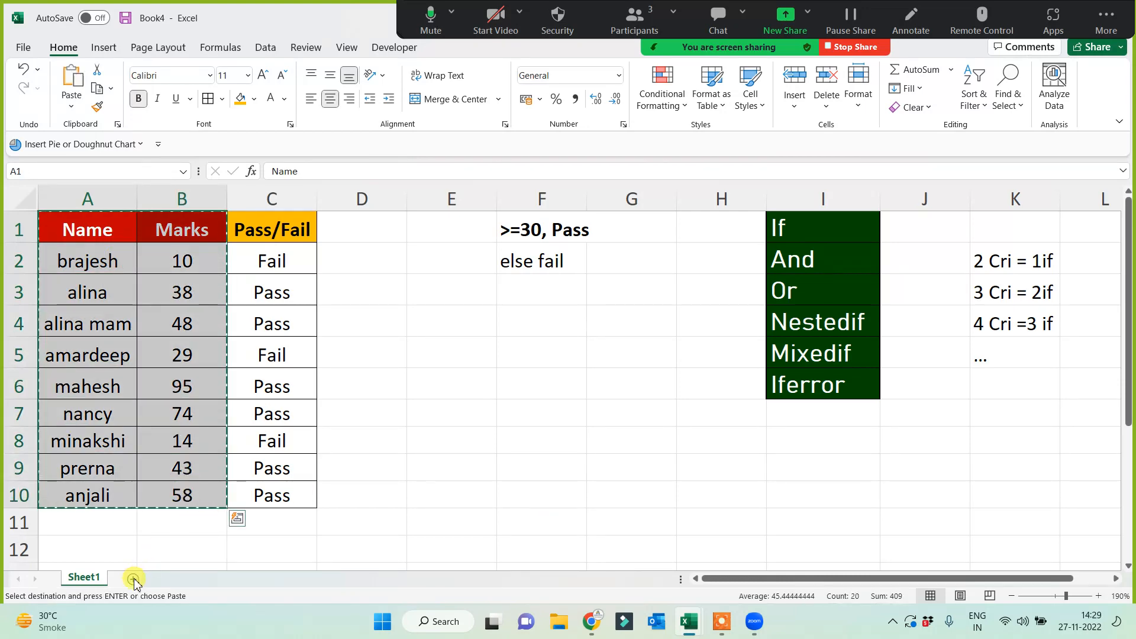
pyautogui.click(133, 579)
pyautogui.hotkey('ctrl', 'v')
pyautogui.scroll(6, 219, 385)
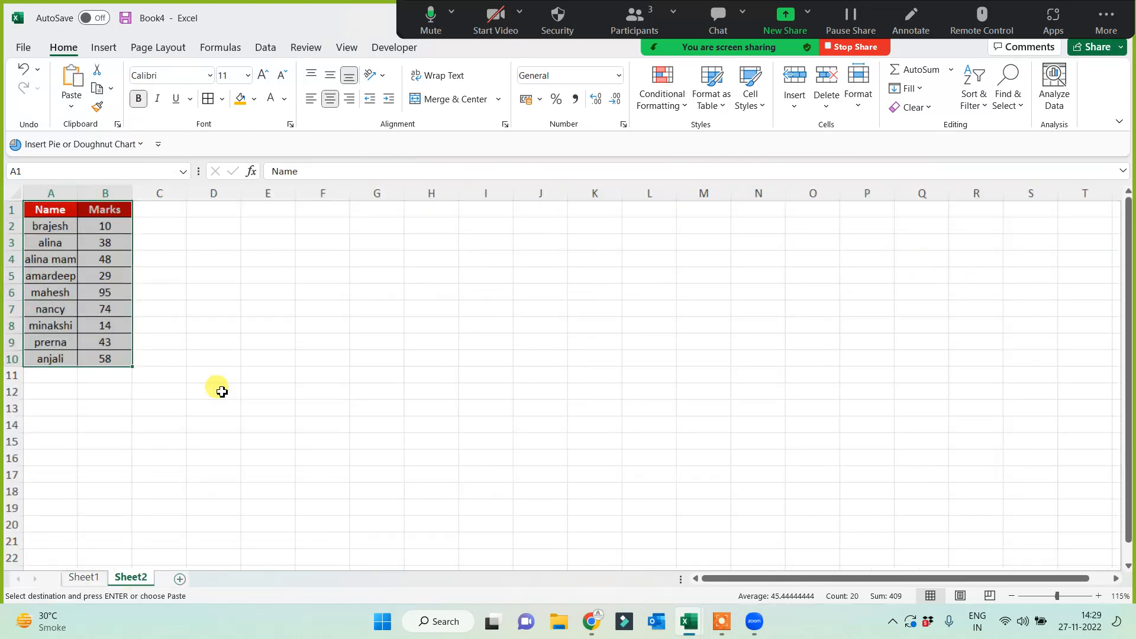
# Replace the header in B1 of the new sheet with "PS".
pyautogui.click(158, 222)
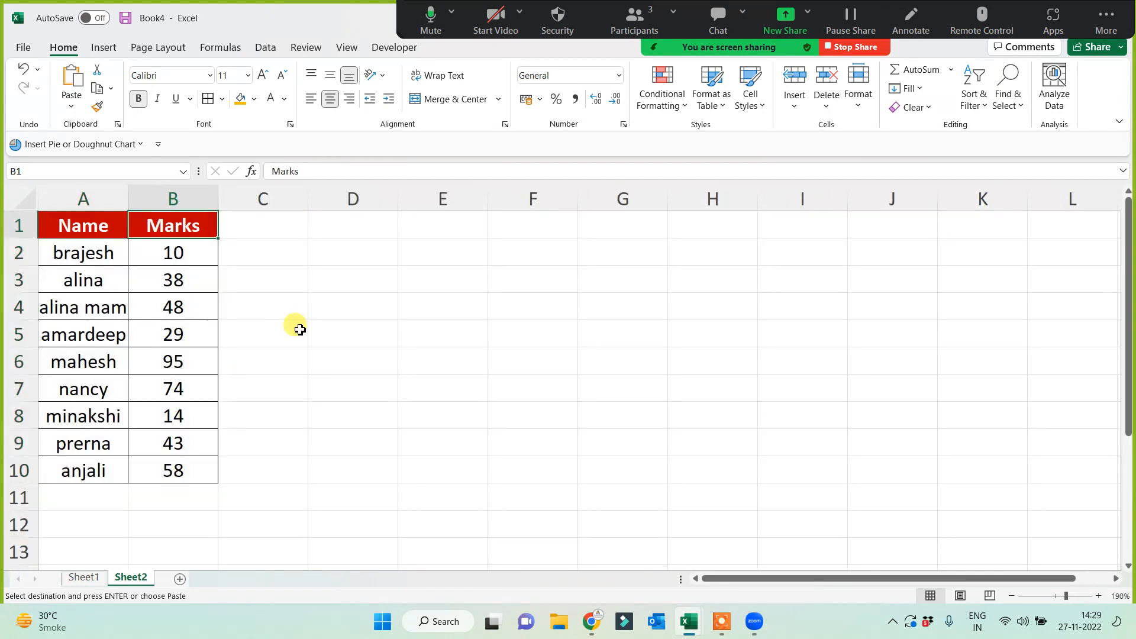
pyautogui.write('PD')
pyautogui.press('BackSpace')
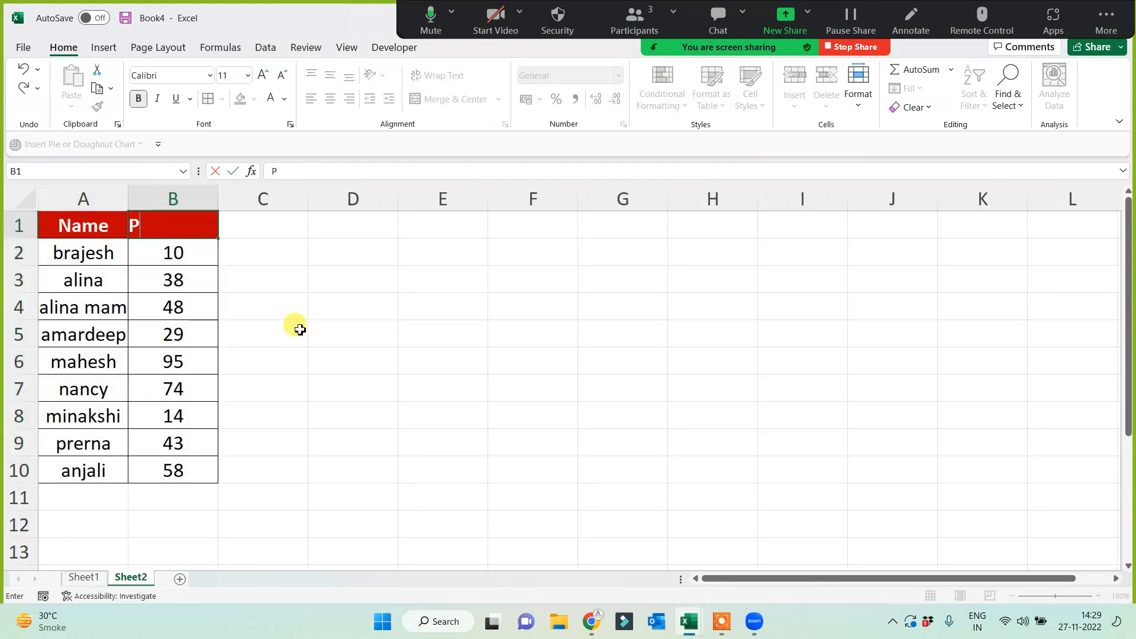
pyautogui.write('S')
pyautogui.click(299, 329)
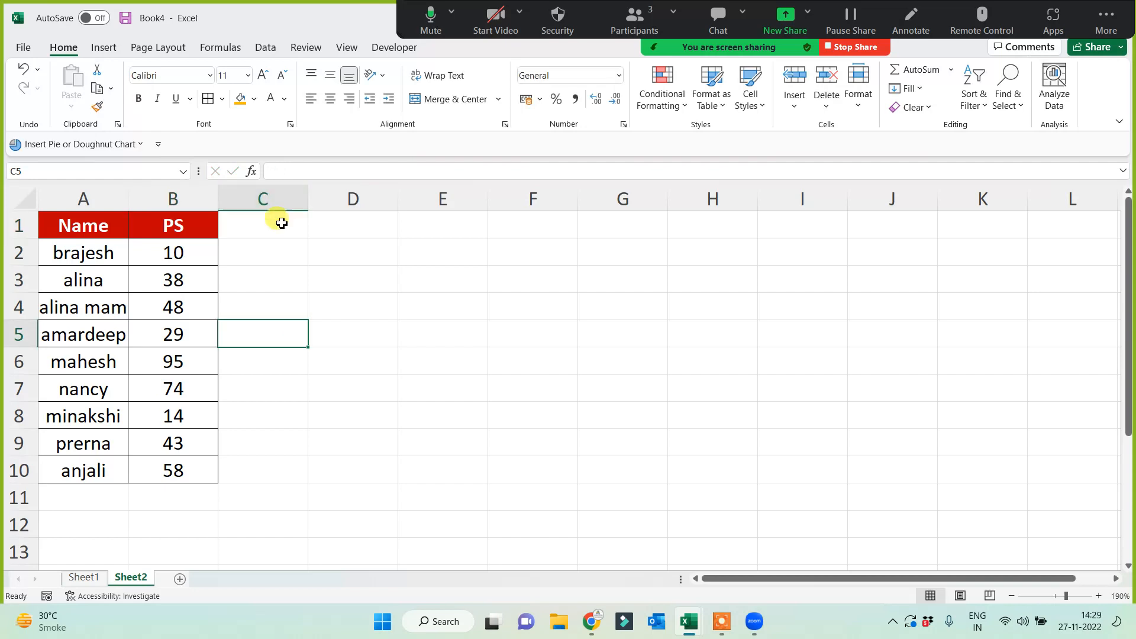
# Add the header "Yes/No" in C1 and select the empty cells C2:C10 below it.
pyautogui.click(281, 225)
pyautogui.write('Yes')
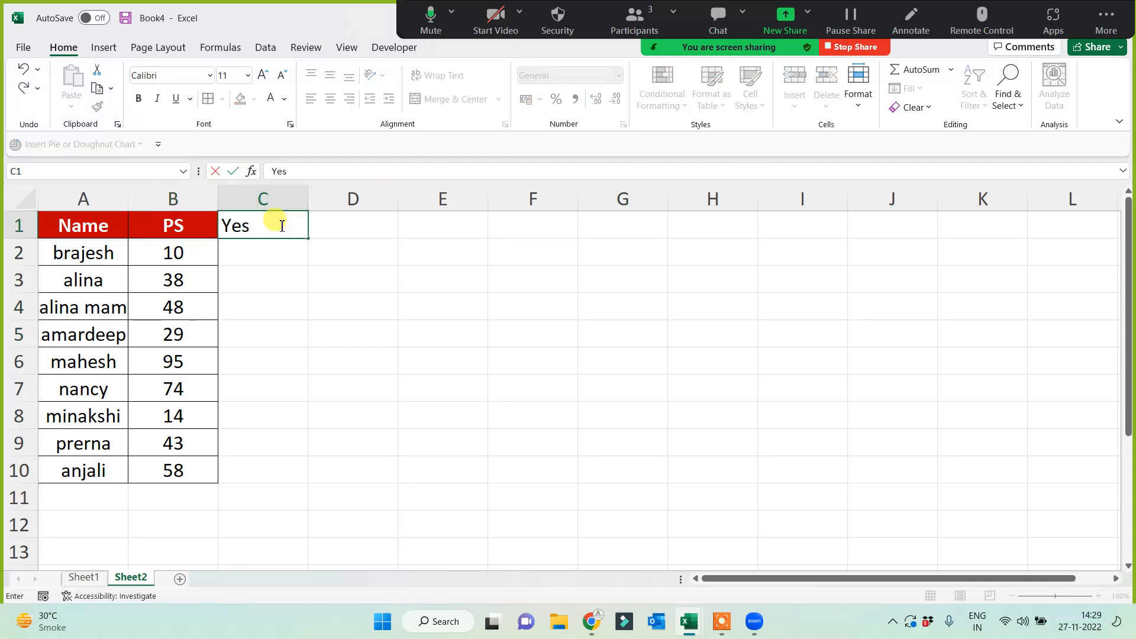
pyautogui.write('/No')
pyautogui.press('Return')
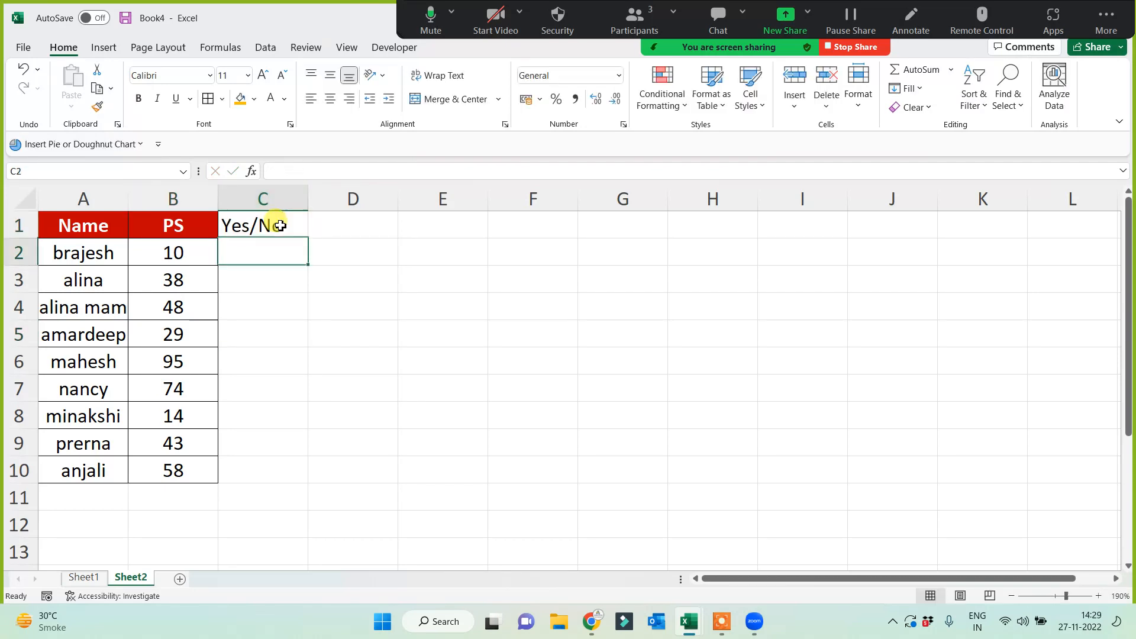
pyautogui.moveTo(266, 260); pyautogui.dragTo(249, 481)
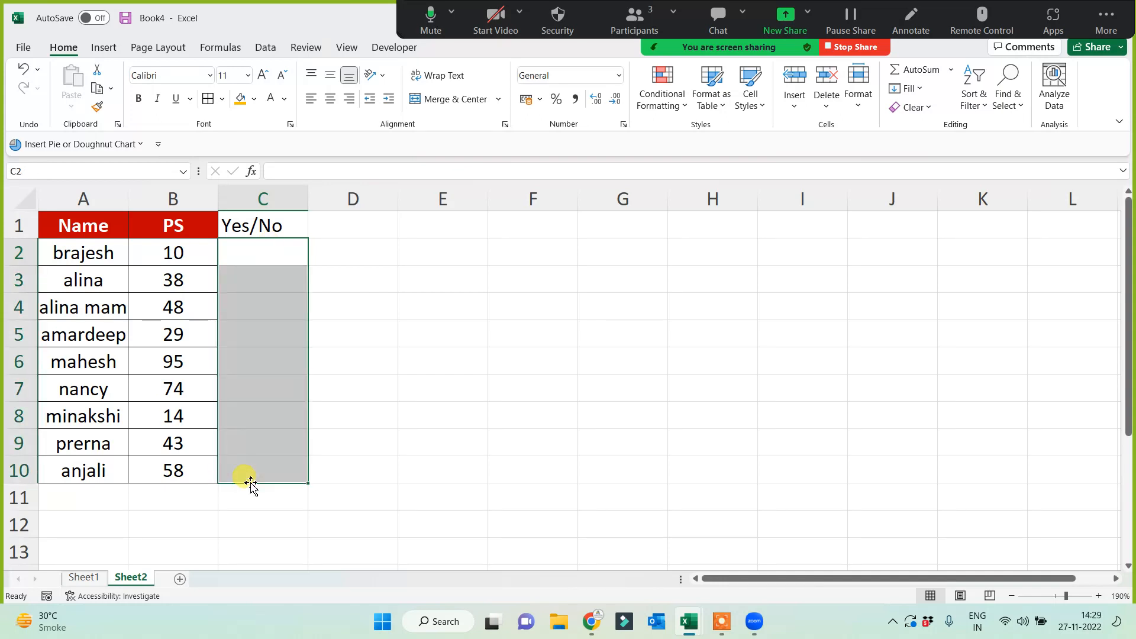
# View the meeting's participants list, move its window clear of the table, and minimize it.
pyautogui.click(631, 23)
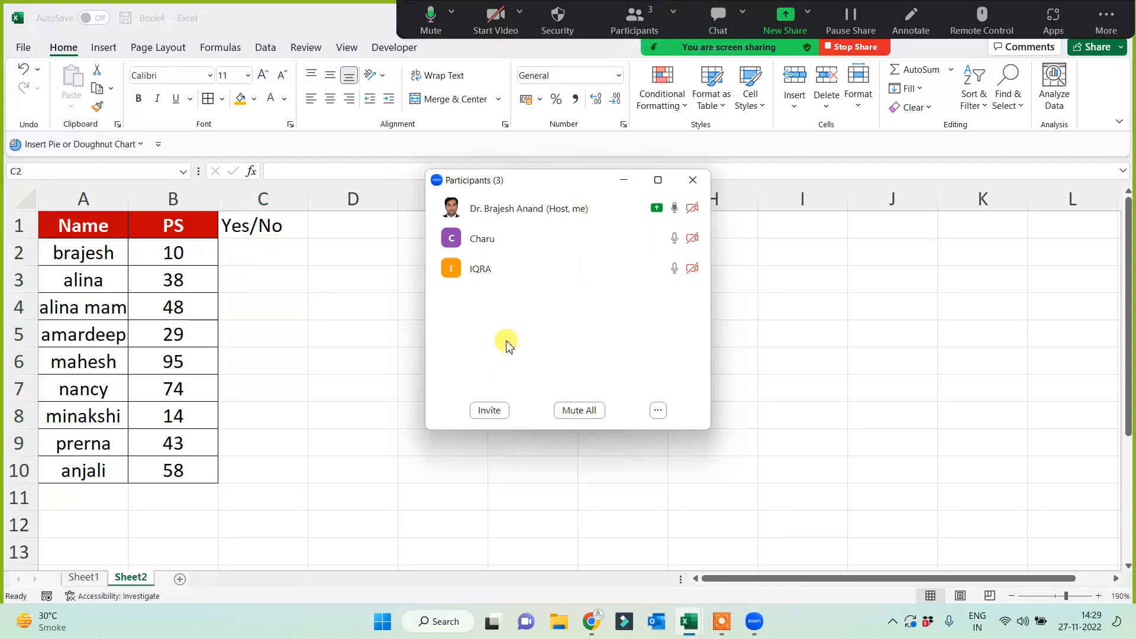
pyautogui.moveTo(553, 181); pyautogui.dragTo(921, 248)
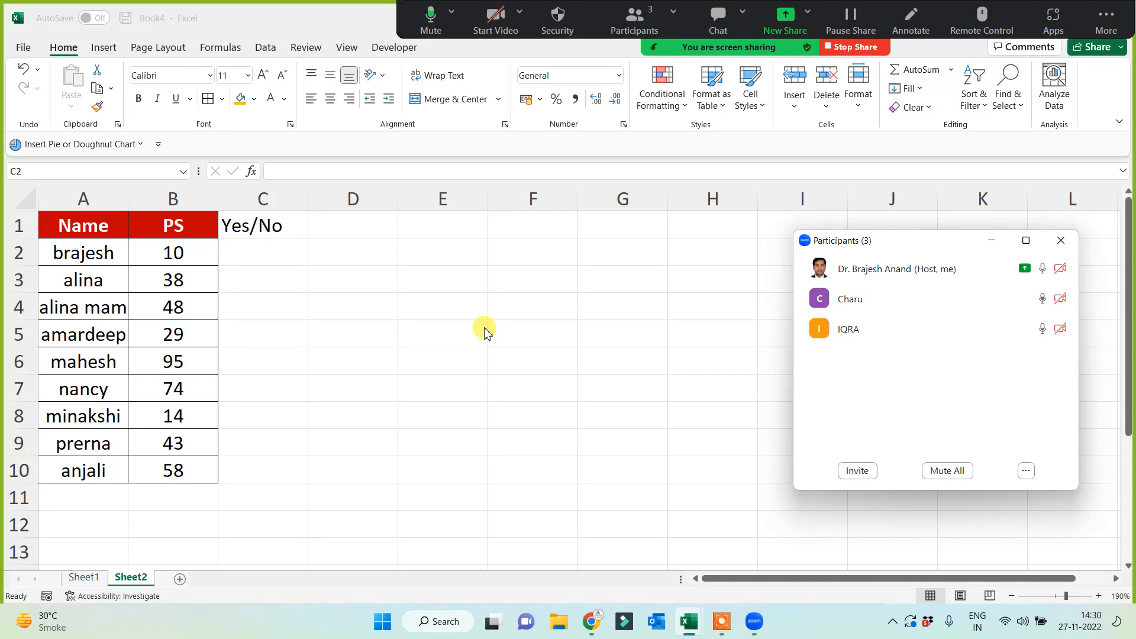
pyautogui.click(991, 243)
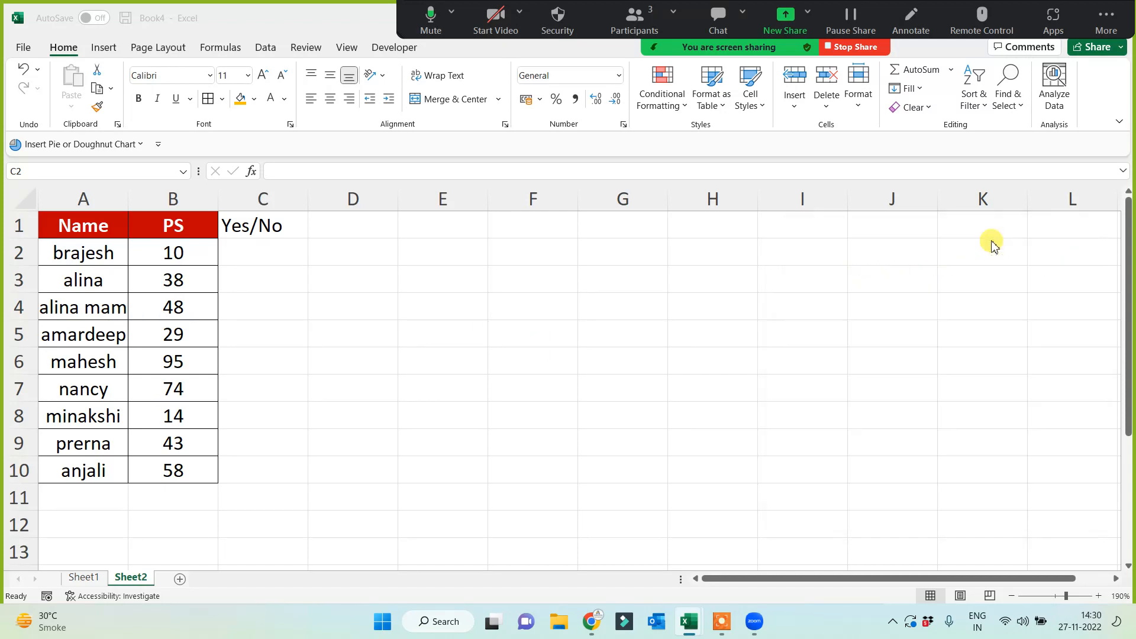
# Note the grading criteria beside the table: ">=50, Yes" in F1 and "else no" in F2.
pyautogui.click(529, 231)
pyautogui.write('>')
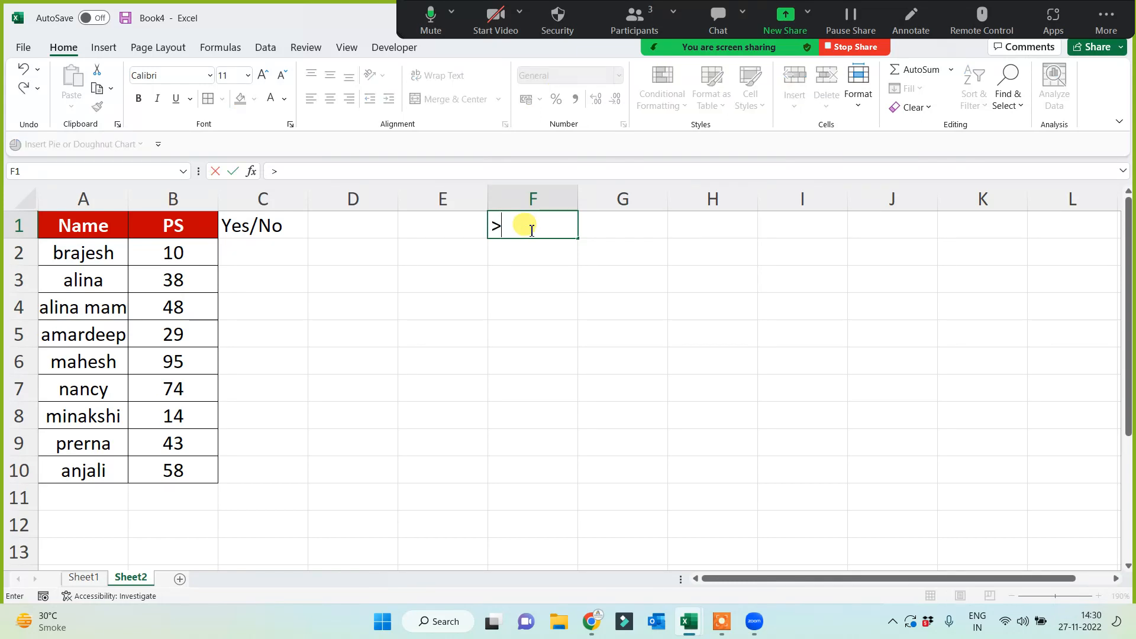
pyautogui.write('=50, Yes')
pyautogui.press('Return')
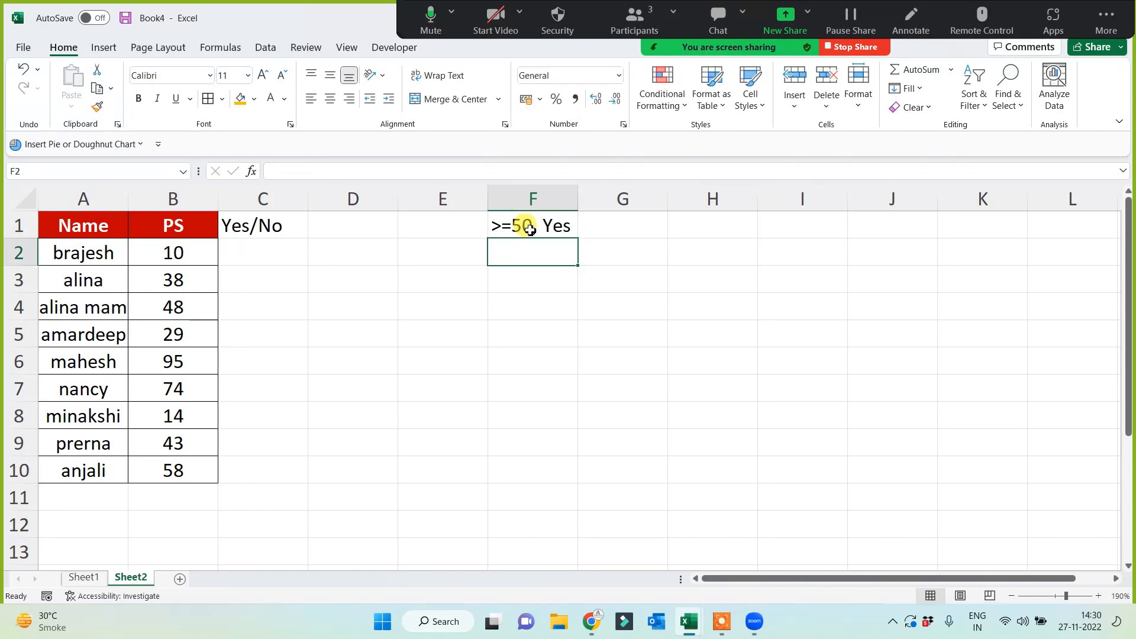
pyautogui.write('else n')
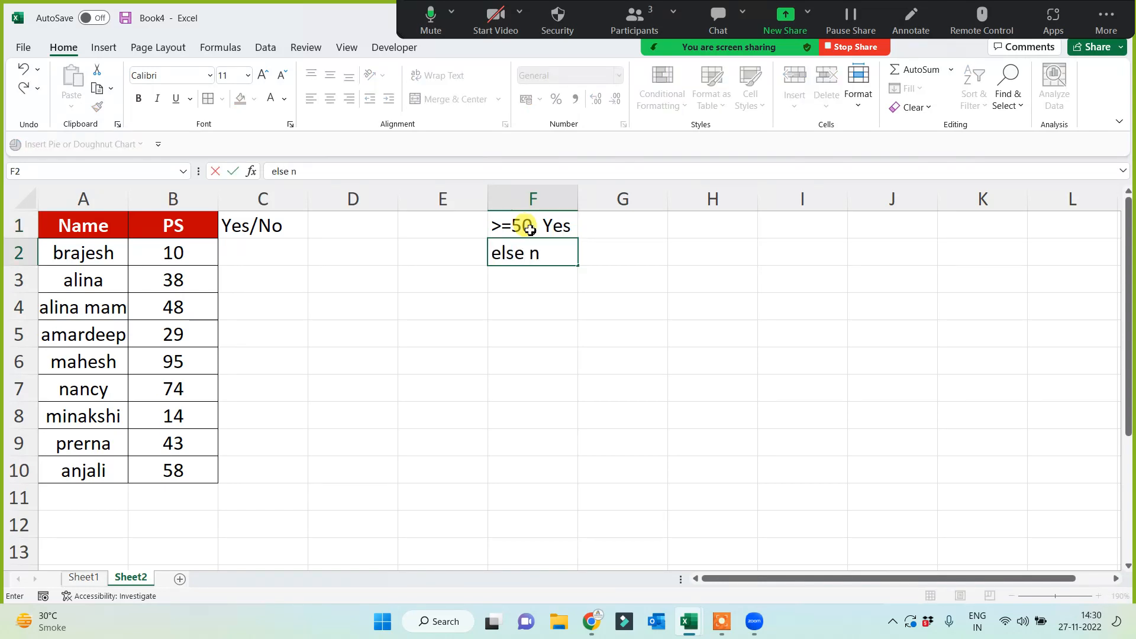
pyautogui.write('o')
pyautogui.press('Return')
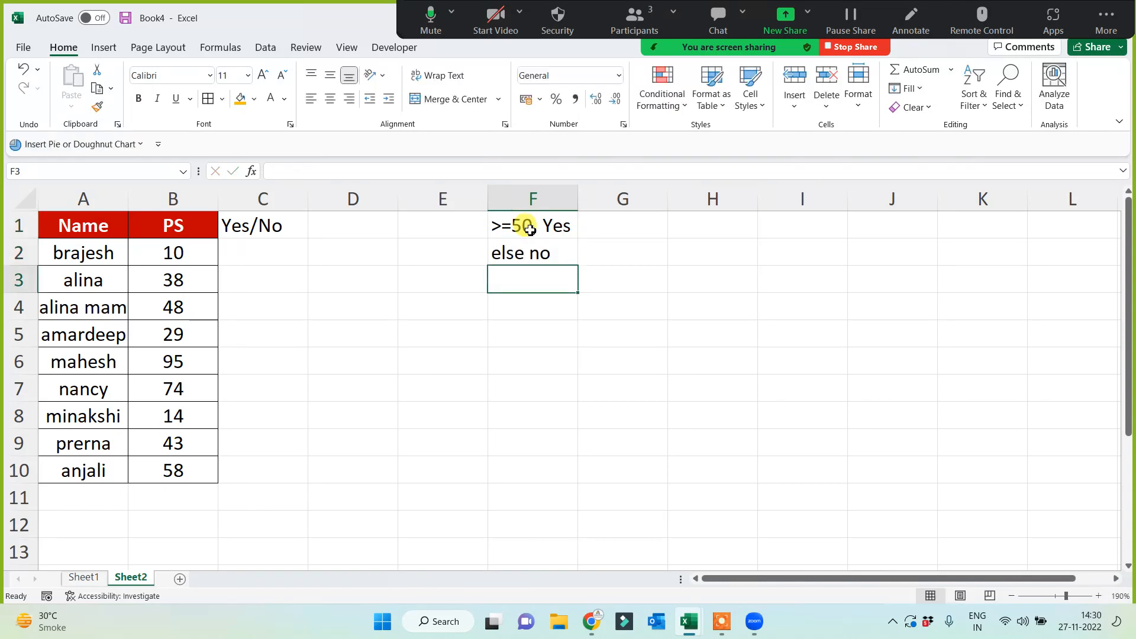
# Fill the Yes/No header cell C1 with orange.
pyautogui.click(286, 226)
pyautogui.click(239, 99)
# Enter the formula =IF(B2>=50,"Yes","No") in C2.
pyautogui.click(262, 255)
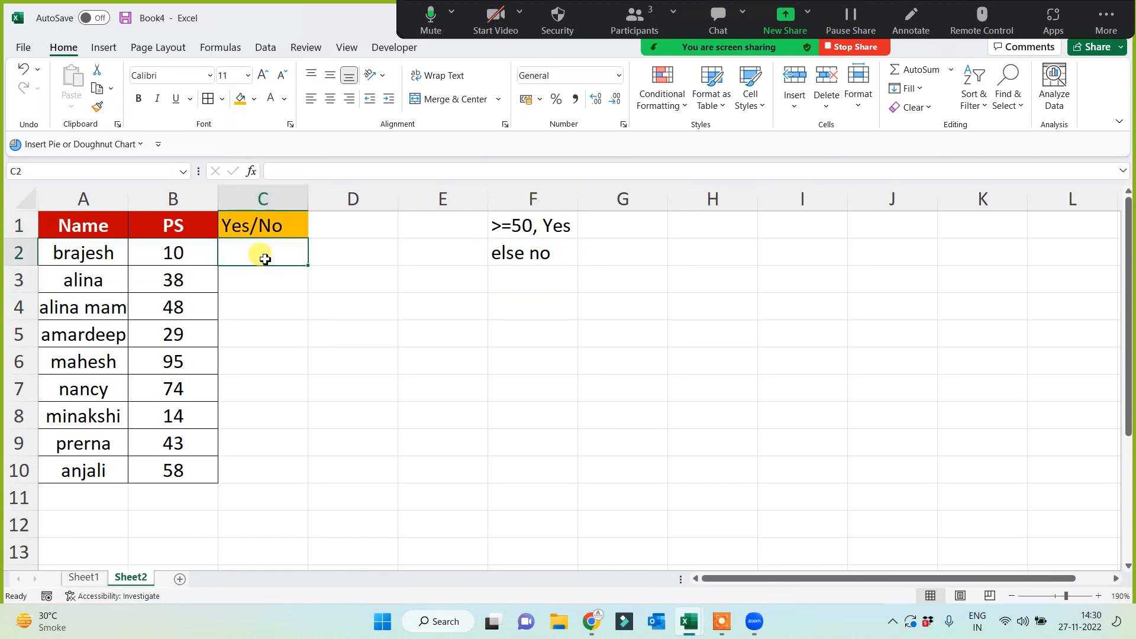
pyautogui.write('=')
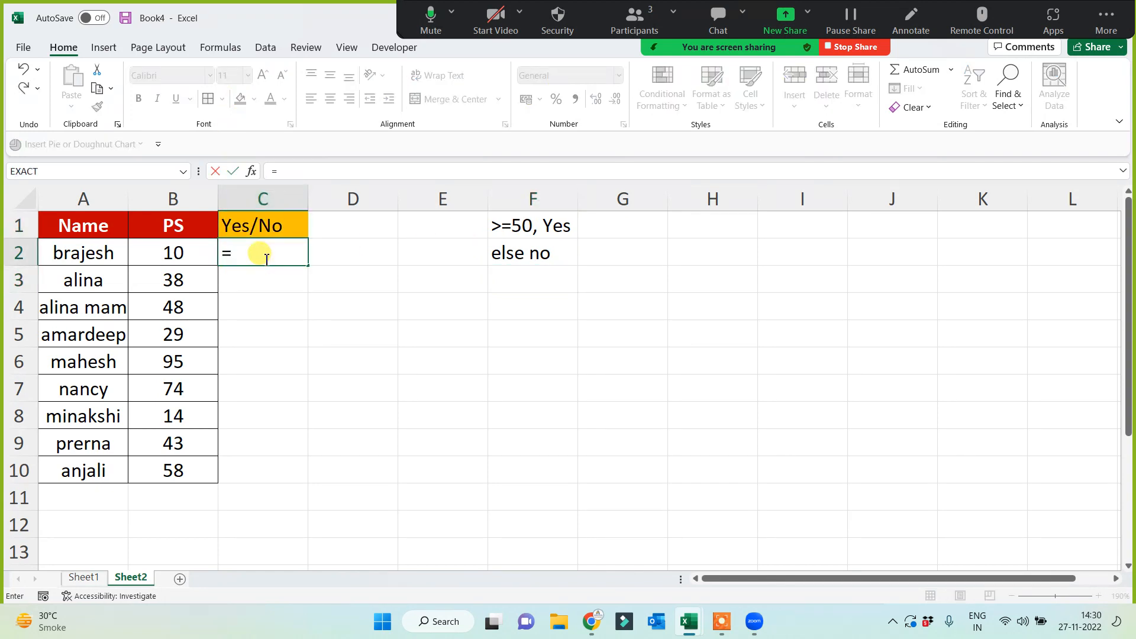
pyautogui.write('if(')
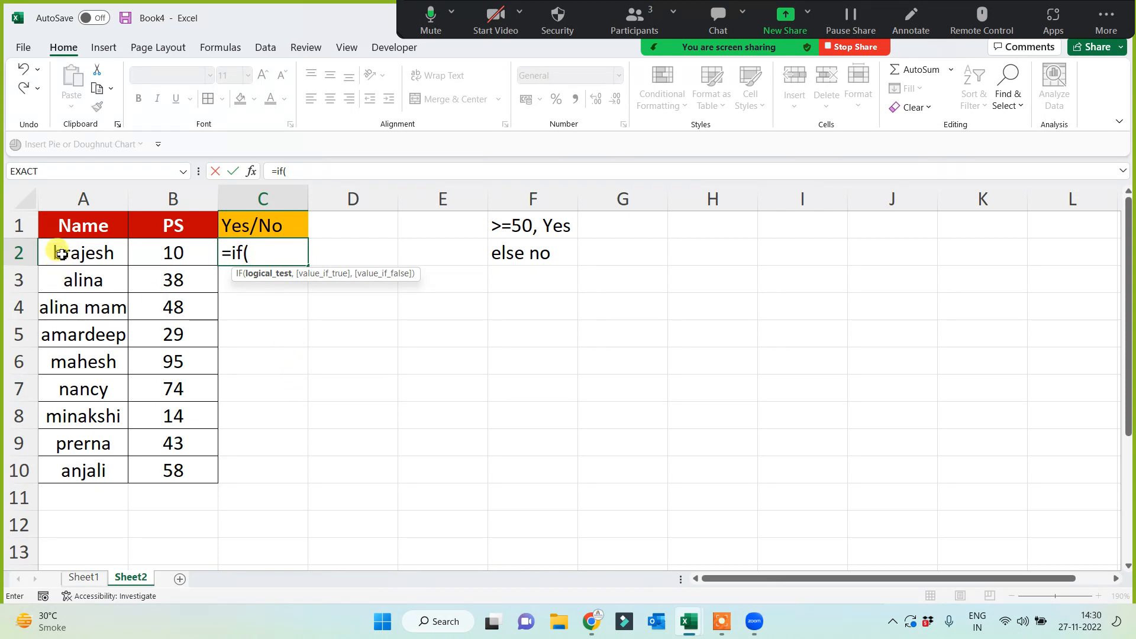
pyautogui.click(175, 253)
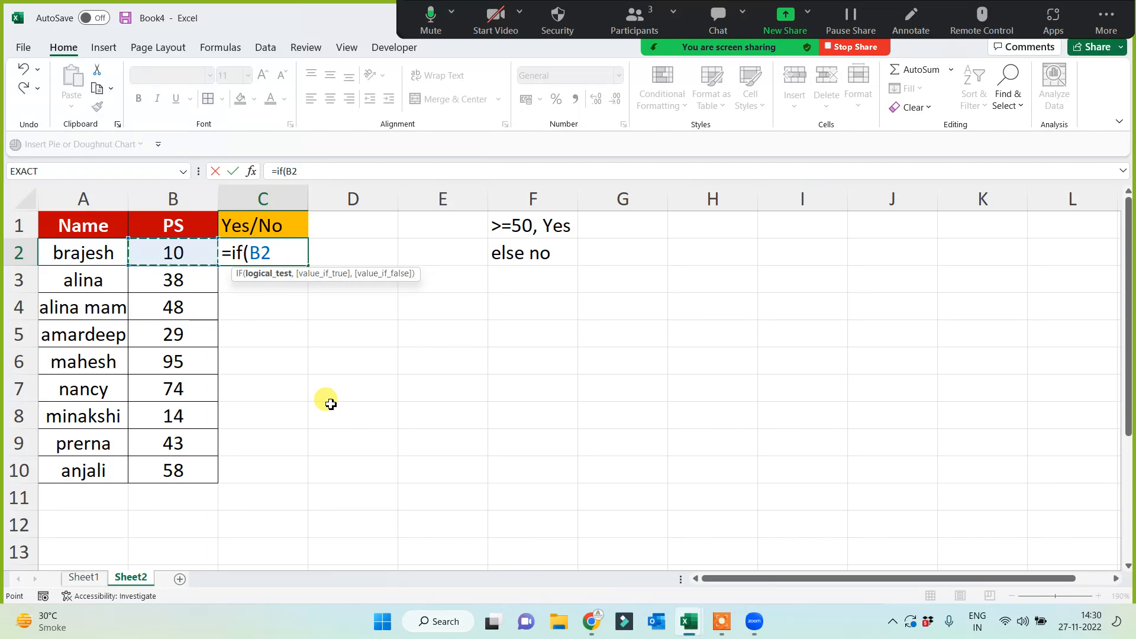
pyautogui.write('>=50')
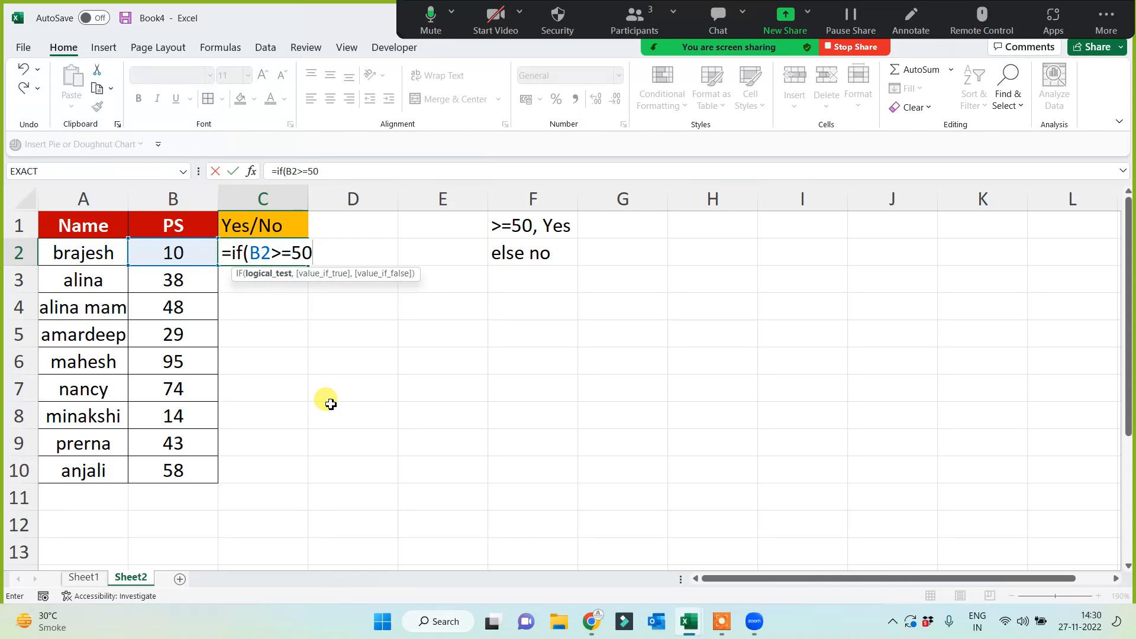
pyautogui.write(',"Pas')
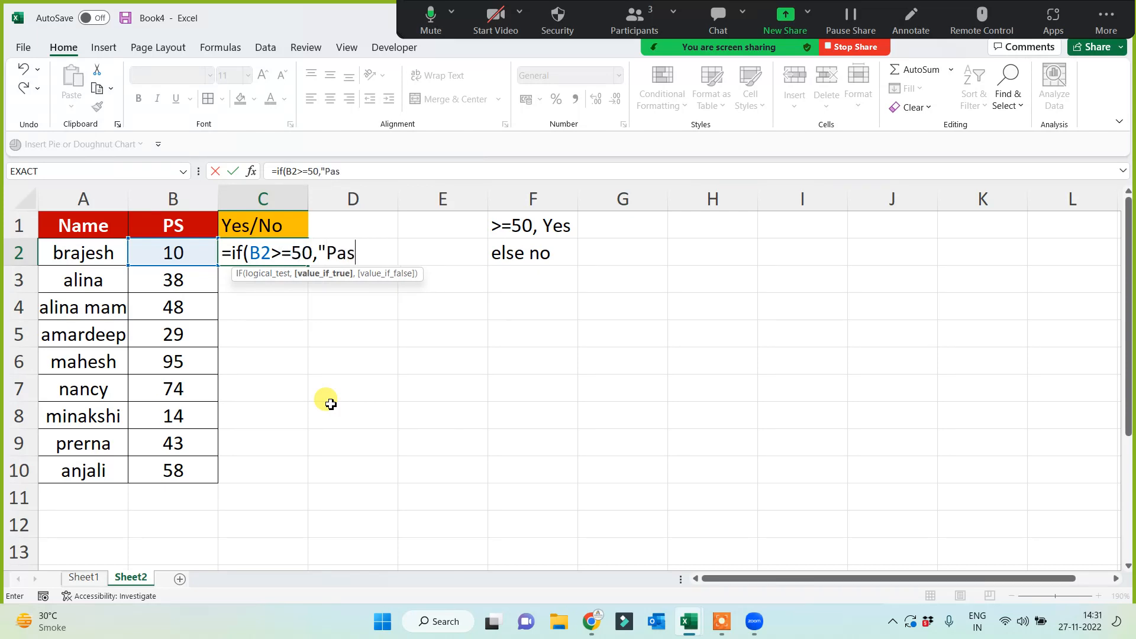
pyautogui.press('BackSpace')
pyautogui.write('Yes')
pyautogui.press('BackSpace')
pyautogui.press('BackSpace')
pyautogui.press('BackSpace')
pyautogui.press('BackSpace')
pyautogui.write('Yes",')
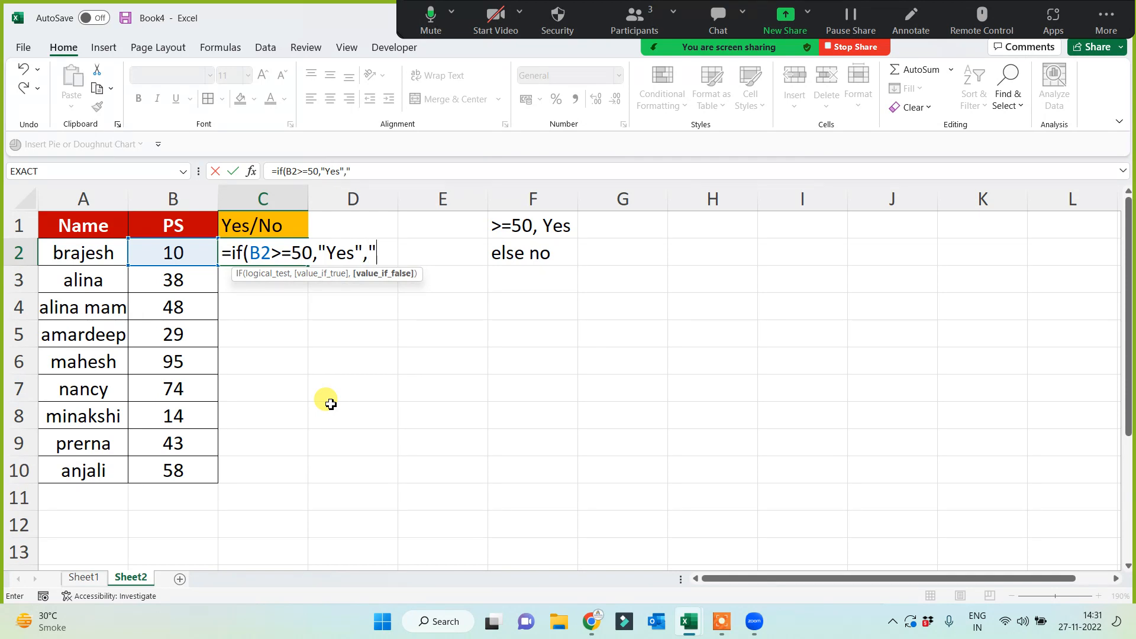
pyautogui.write('"NO')
pyautogui.press('BackSpace')
pyautogui.write('o")')
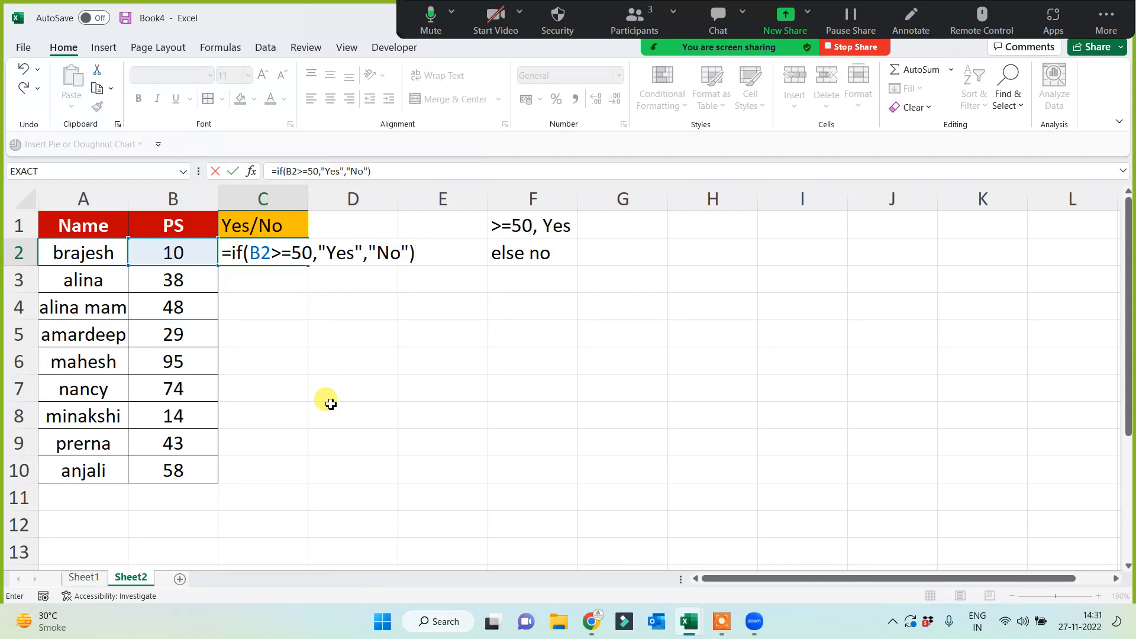
pyautogui.press('Return')
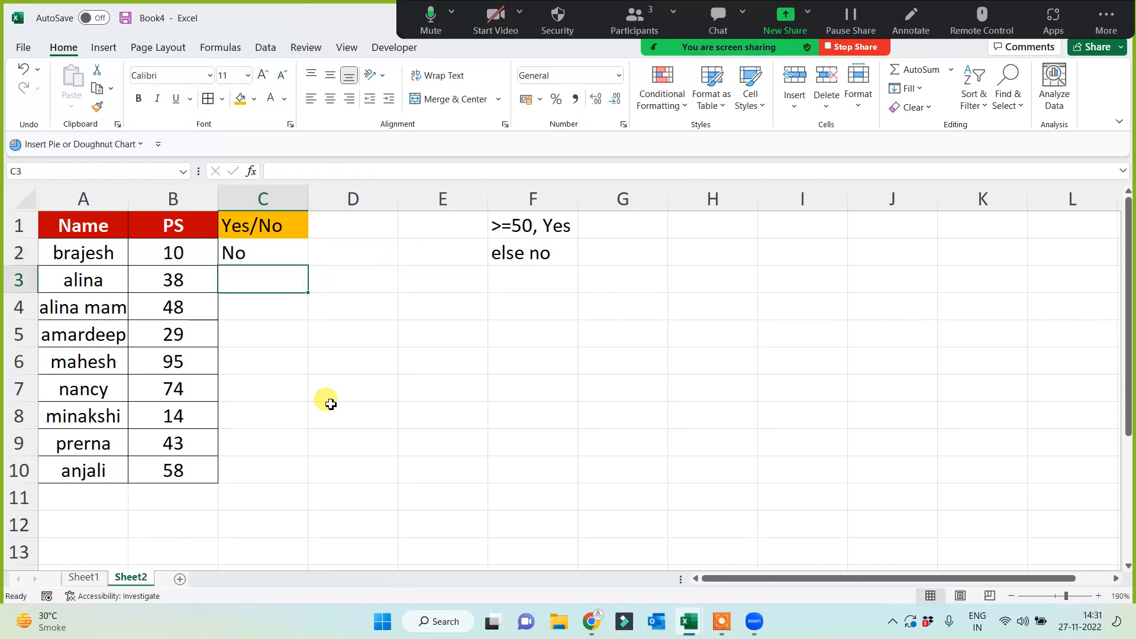
# Fill the IF formula from C2 down through C10.
pyautogui.click(273, 262)
pyautogui.doubleClick(307, 263)
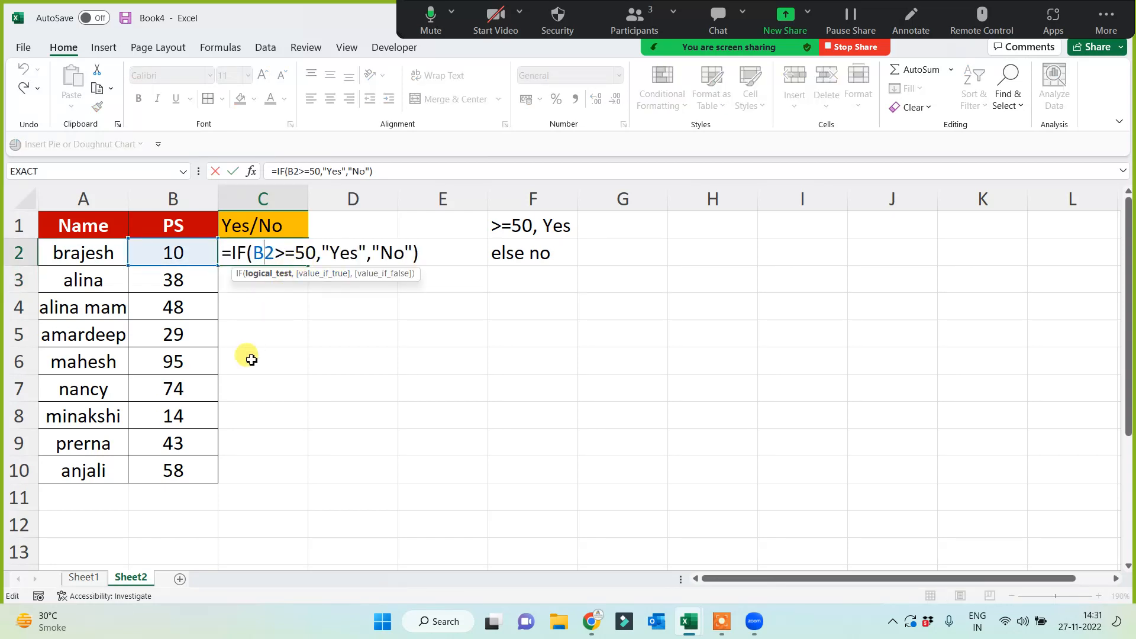
pyautogui.press('Return')
pyautogui.click(282, 260)
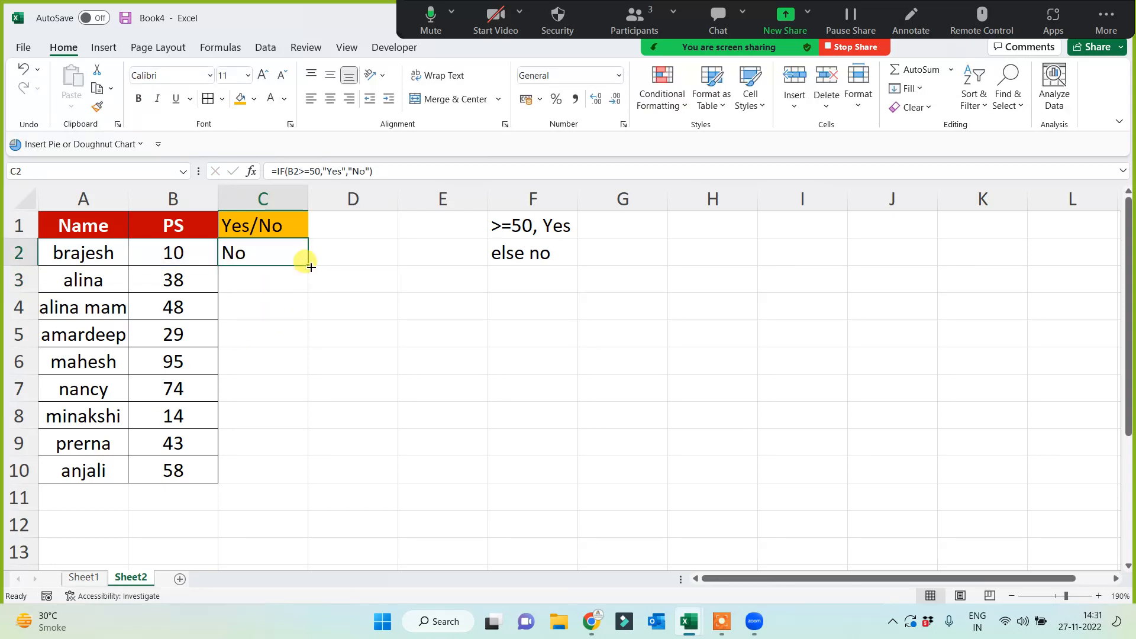
pyautogui.doubleClick(308, 265)
pyautogui.click(478, 398)
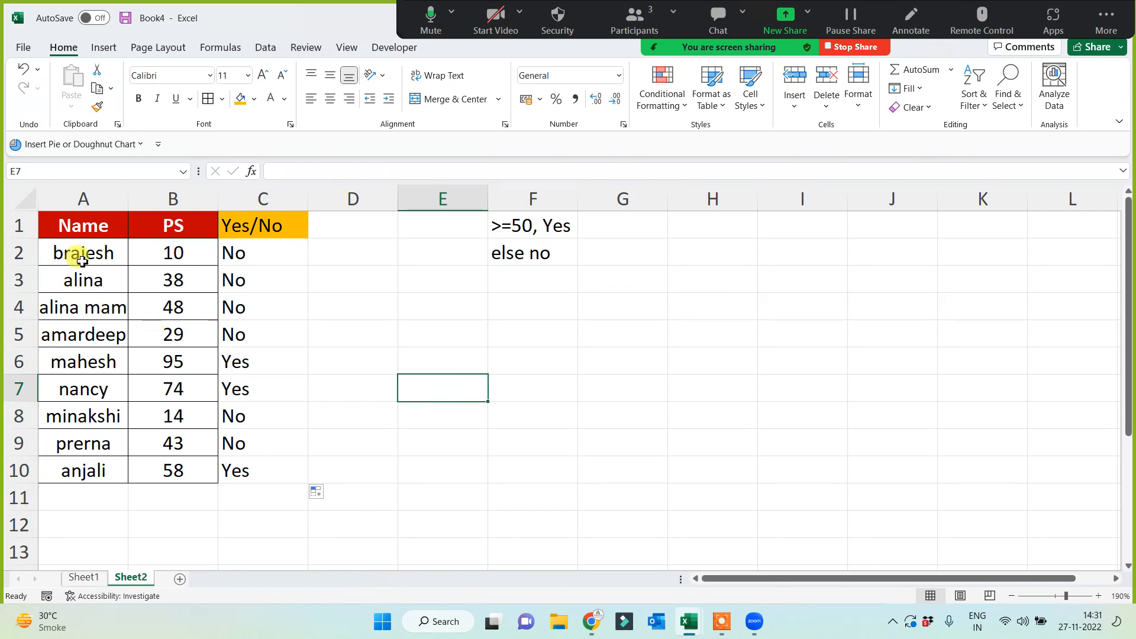
# Copy the Name and PS columns A1:B10 into a new sheet at A1 and fit column A to its contents.
pyautogui.moveTo(76, 222); pyautogui.dragTo(152, 469)
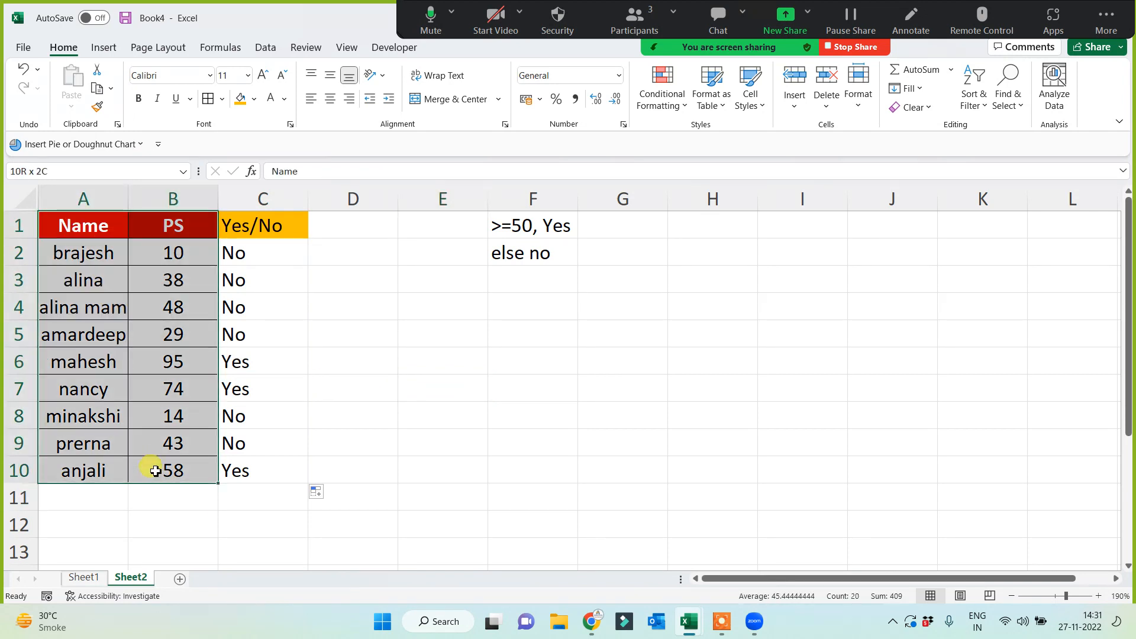
pyautogui.hotkey('ctrl', 'c')
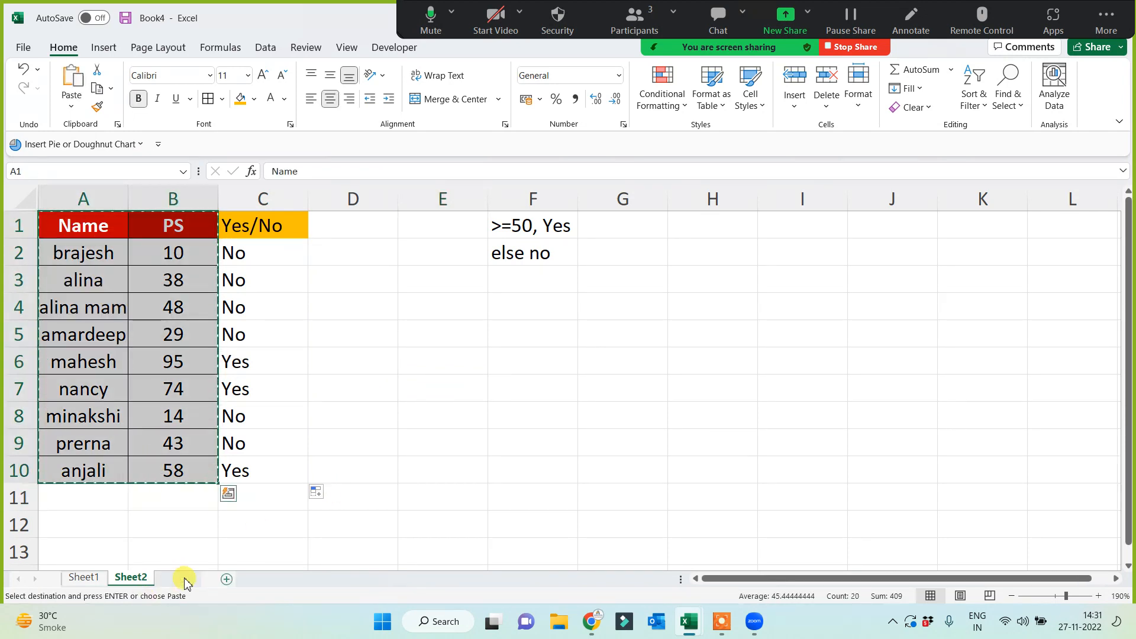
pyautogui.click(179, 579)
pyautogui.hotkey('ctrl', 'v')
pyautogui.scroll(5, 249, 379)
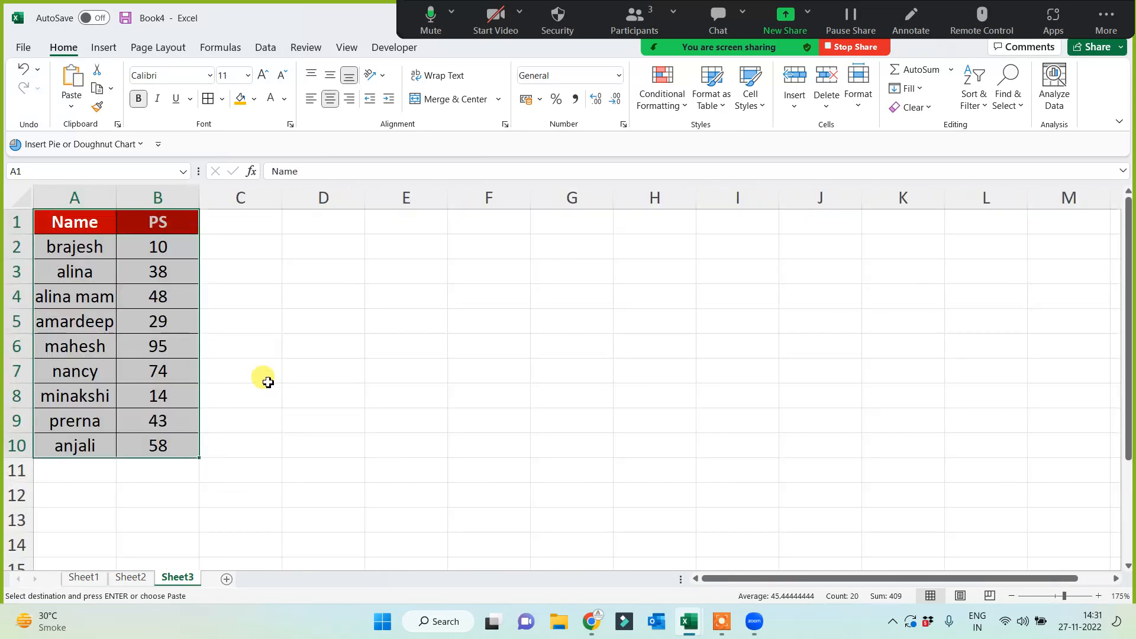
pyautogui.doubleClick(117, 194)
pyautogui.click(362, 354)
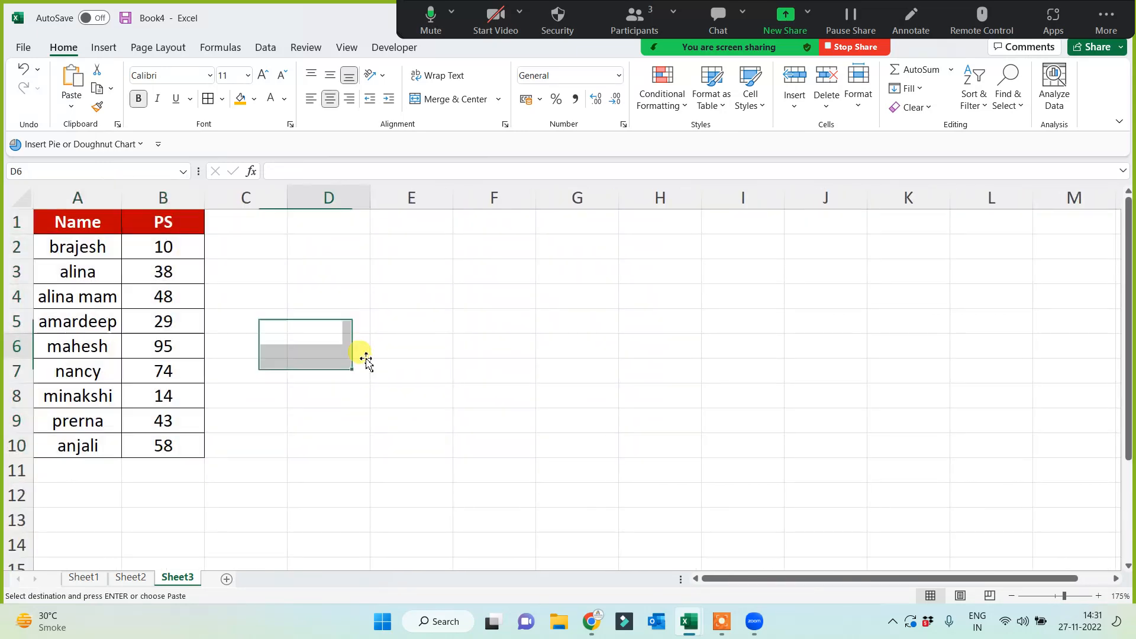
# Replace the header in B1 of the new sheet with "Age".
pyautogui.click(185, 221)
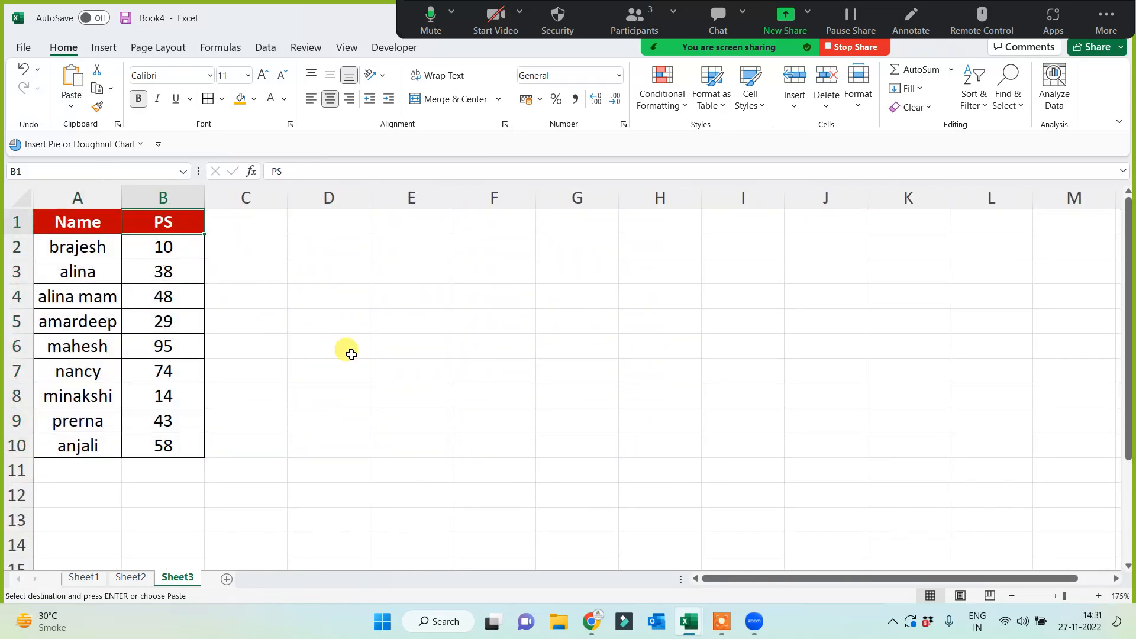
pyautogui.write('Age')
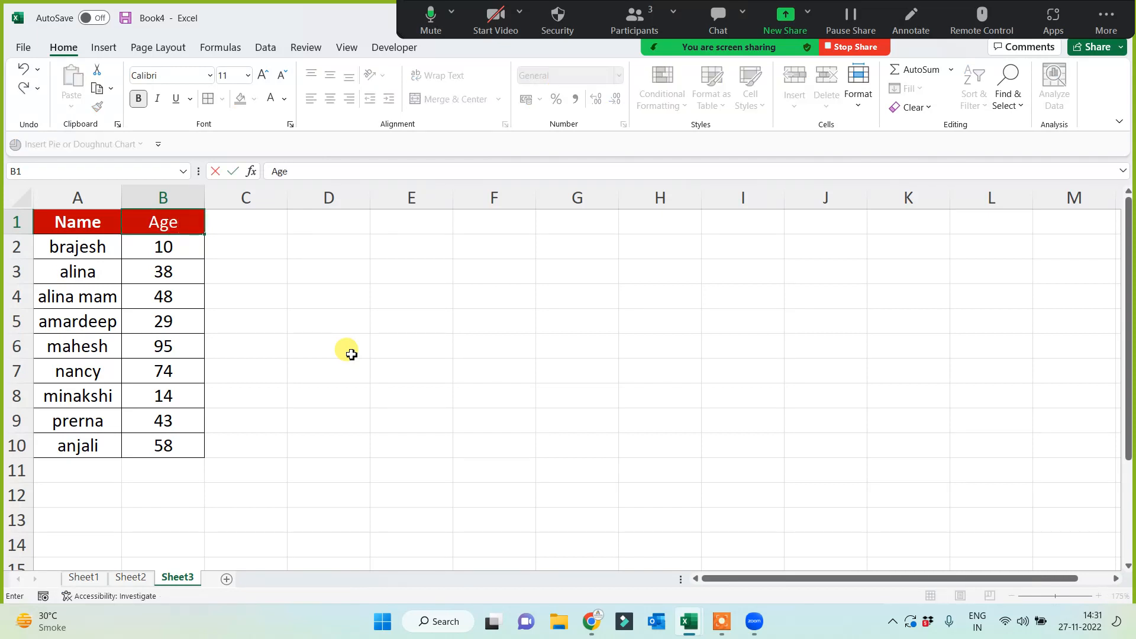
pyautogui.click(351, 354)
# Note the age criteria ">=60, Old" in E1 and "else young" in E2, and widen column E to fit them.
pyautogui.click(432, 231)
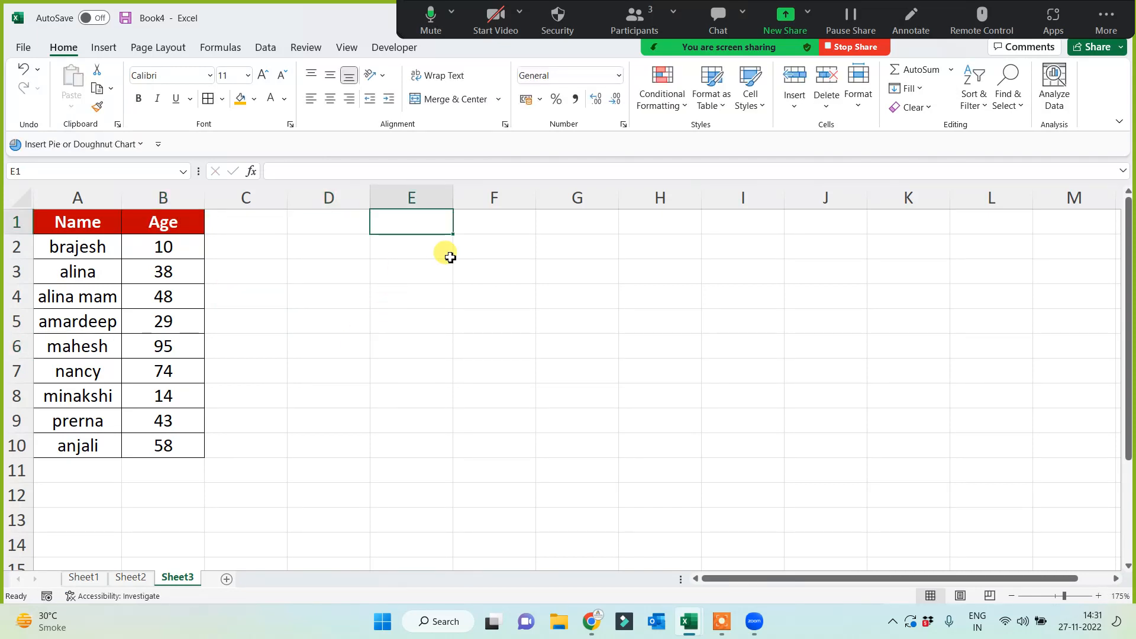
pyautogui.write('<')
pyautogui.press('BackSpace')
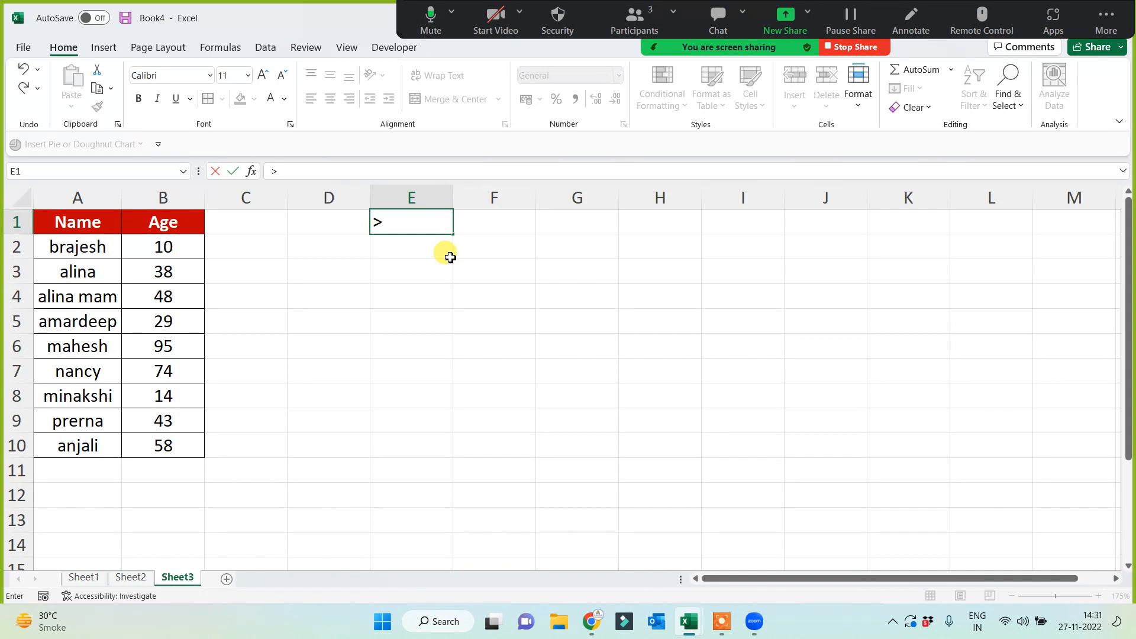
pyautogui.write('>6')
pyautogui.press('BackSpace')
pyautogui.write('=60, Old')
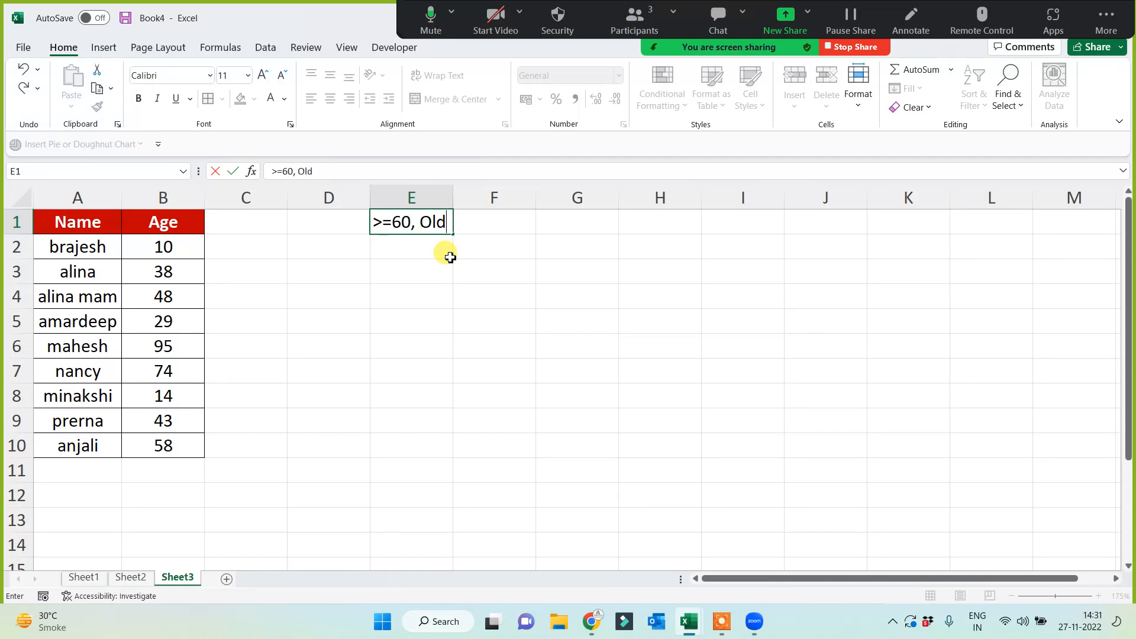
pyautogui.press('Return')
pyautogui.write('else ')
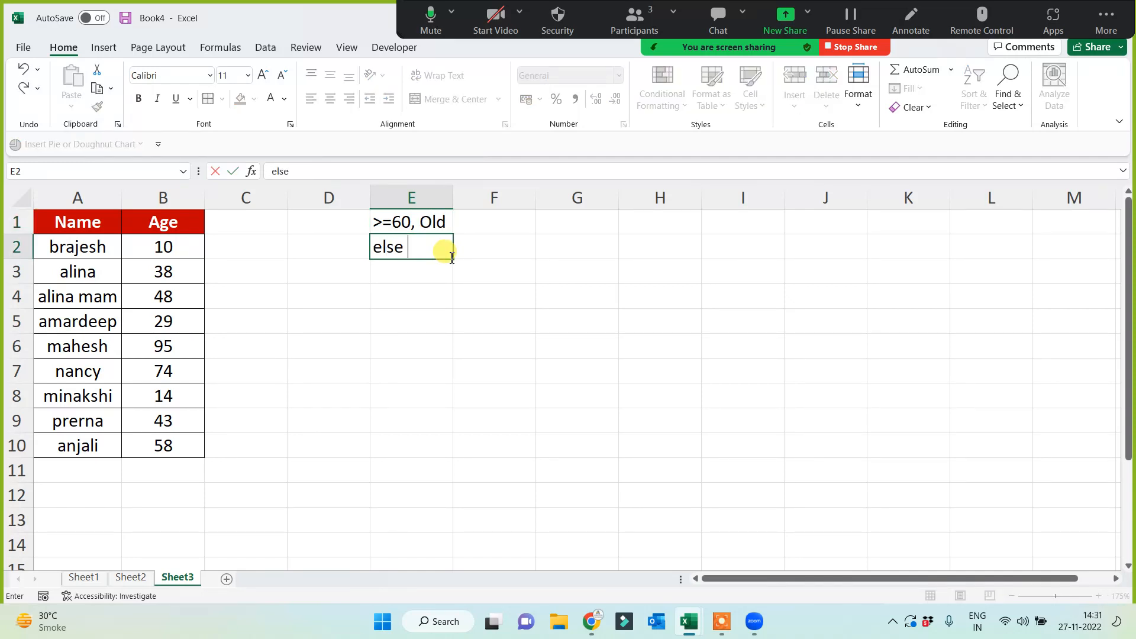
pyautogui.write('young')
pyautogui.press('Return')
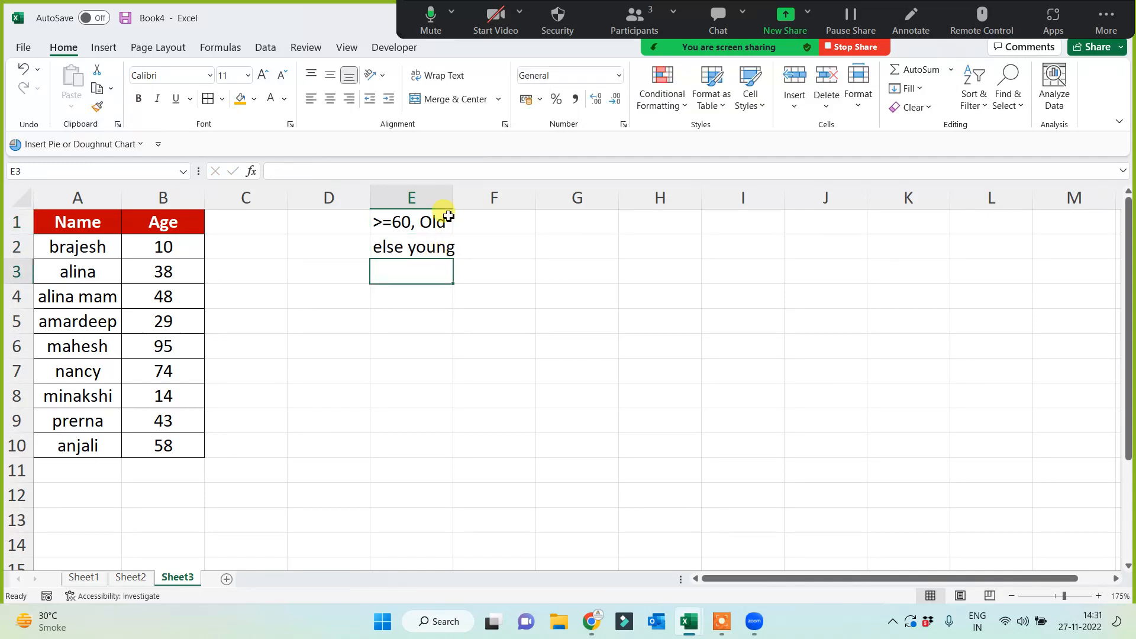
pyautogui.moveTo(453, 198); pyautogui.dragTo(475, 198)
# Add the header "Old/Young" in C1 and fit column C to its contents.
pyautogui.click(248, 228)
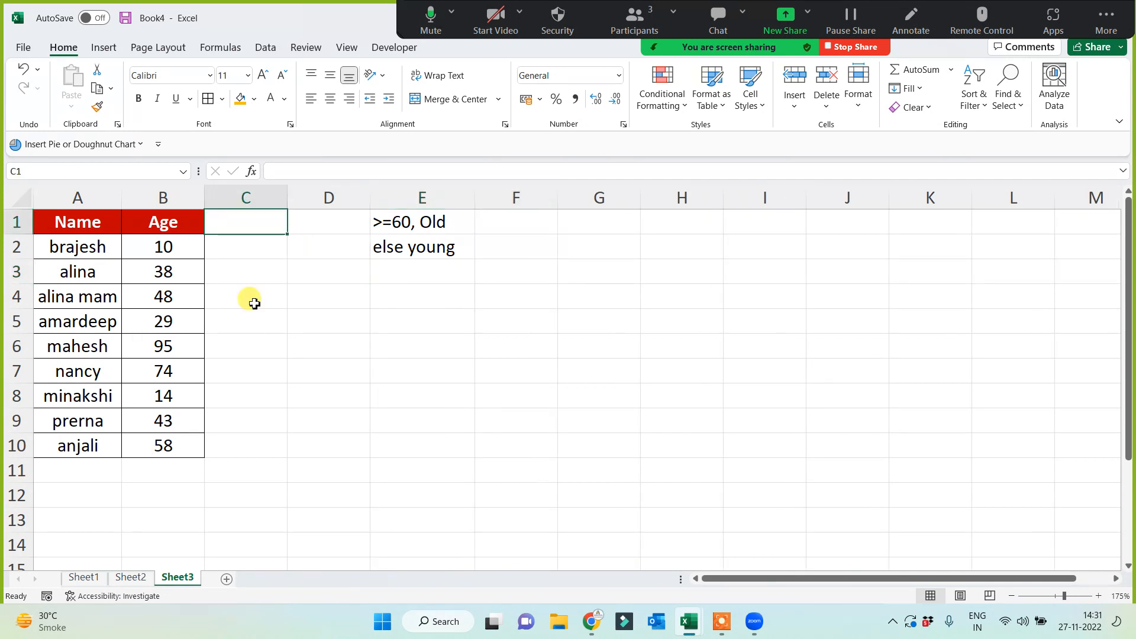
pyautogui.write('Old')
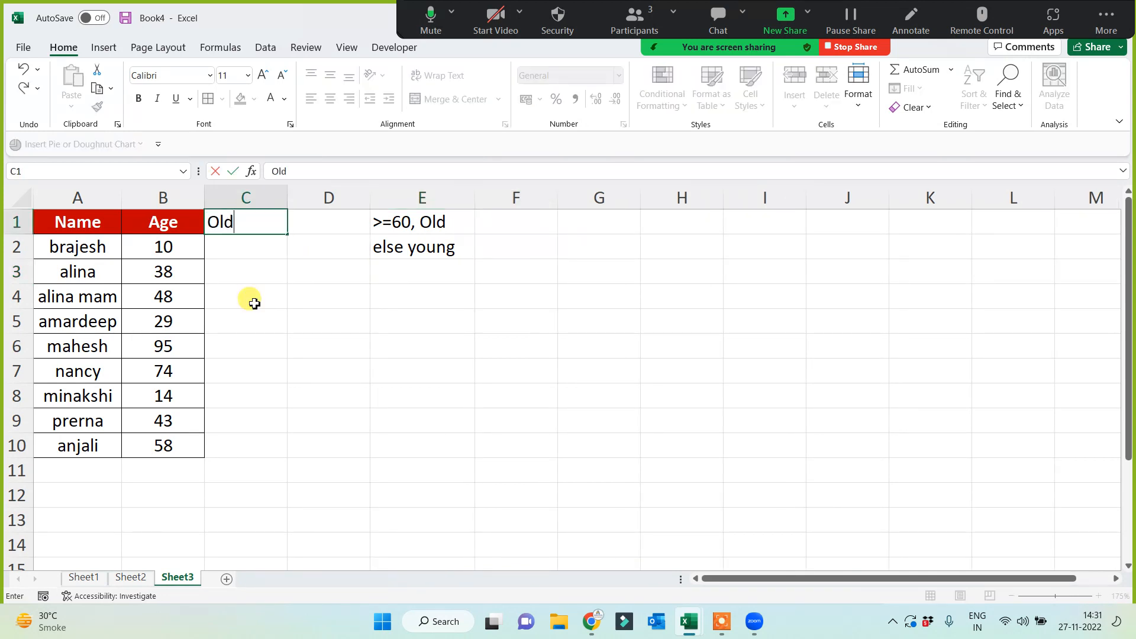
pyautogui.write('/Young')
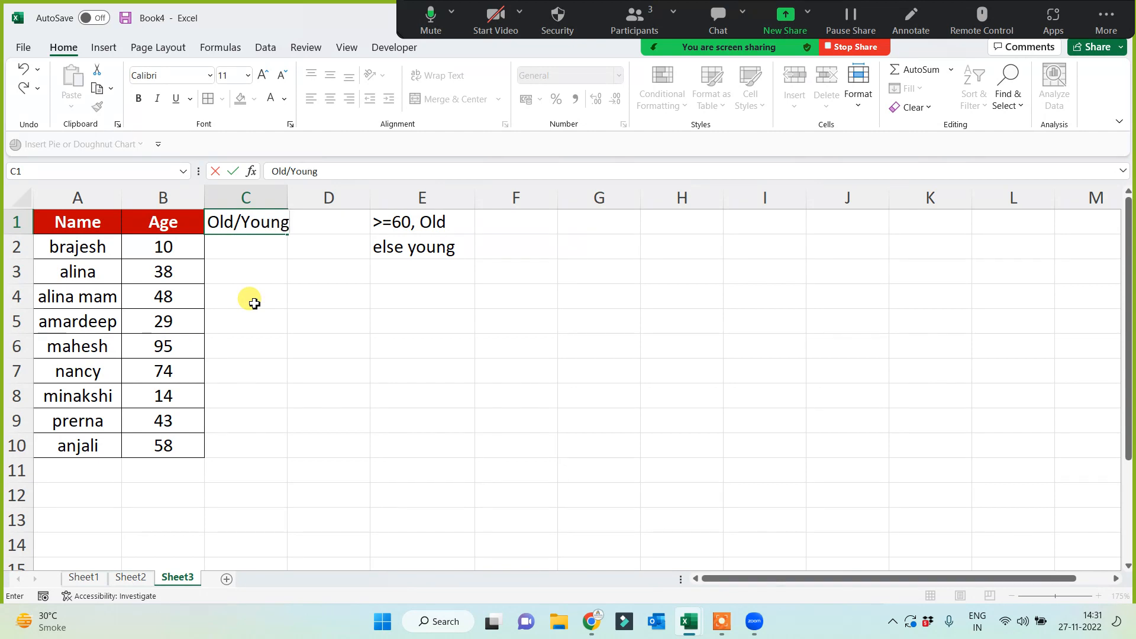
pyautogui.press('Return')
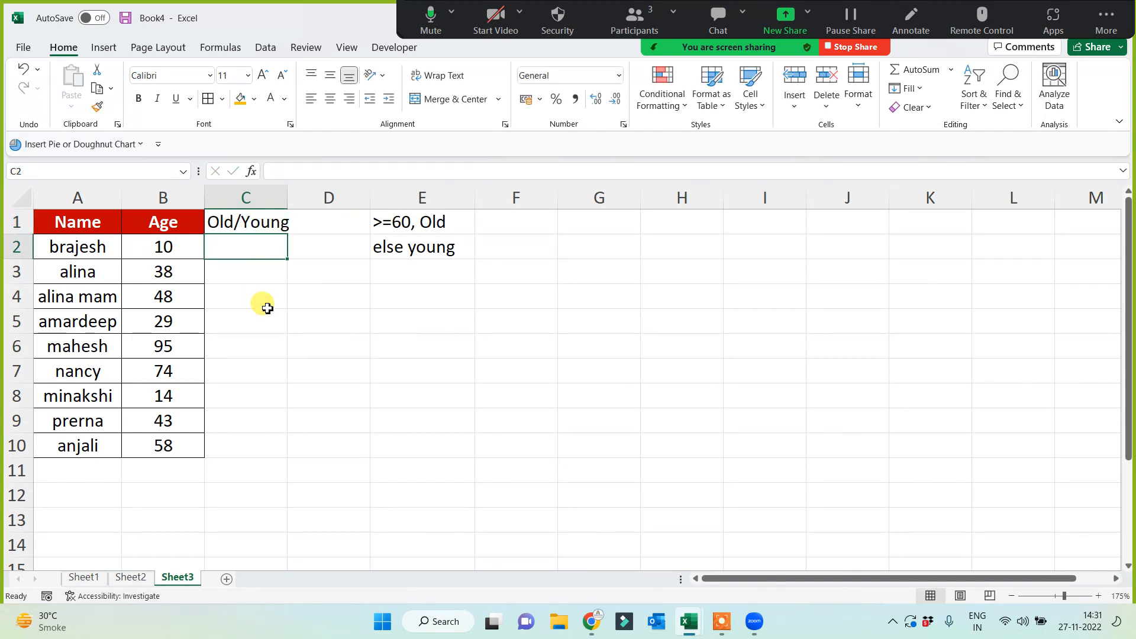
pyautogui.doubleClick(287, 197)
# Enter the formula =IF(B2>=60,"Old","Young") in C2.
pyautogui.write('=if(')
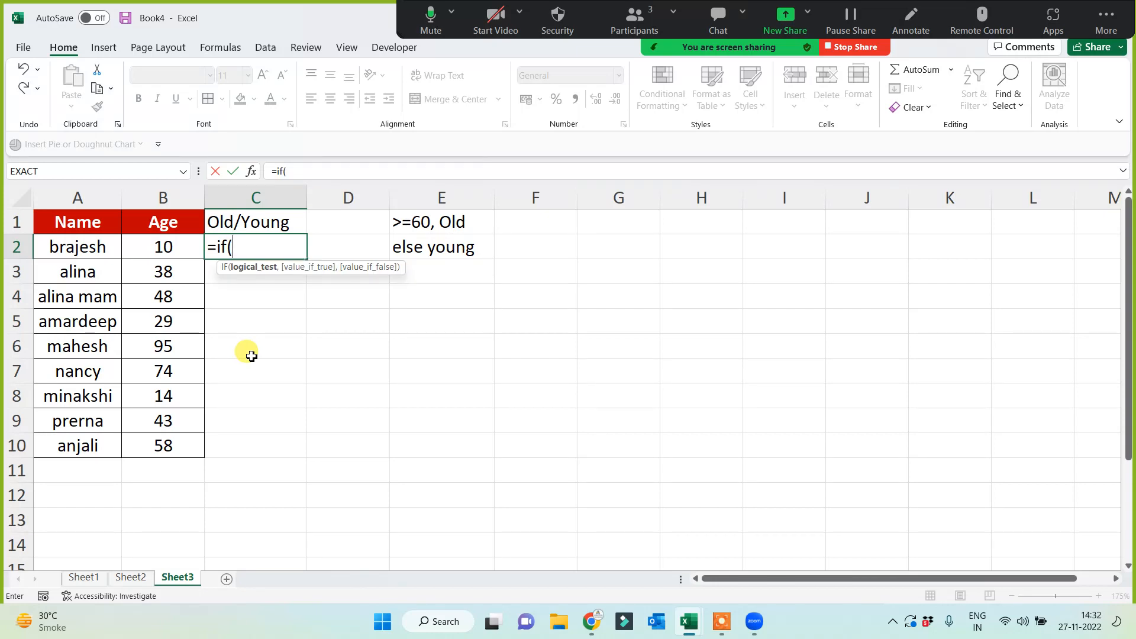
pyautogui.click(159, 249)
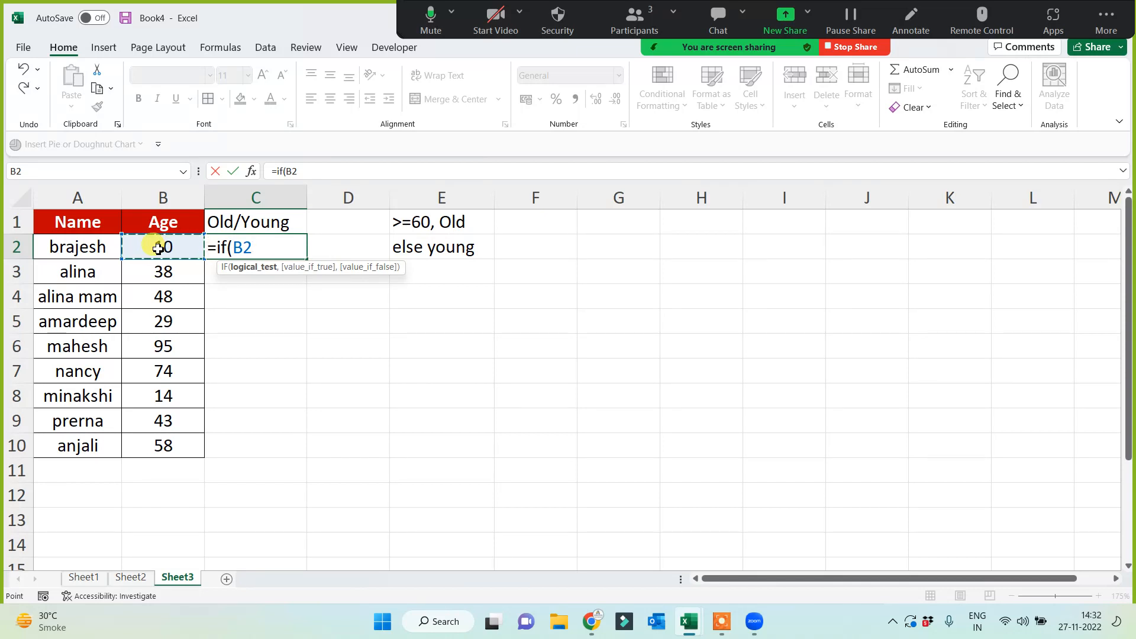
pyautogui.write('>')
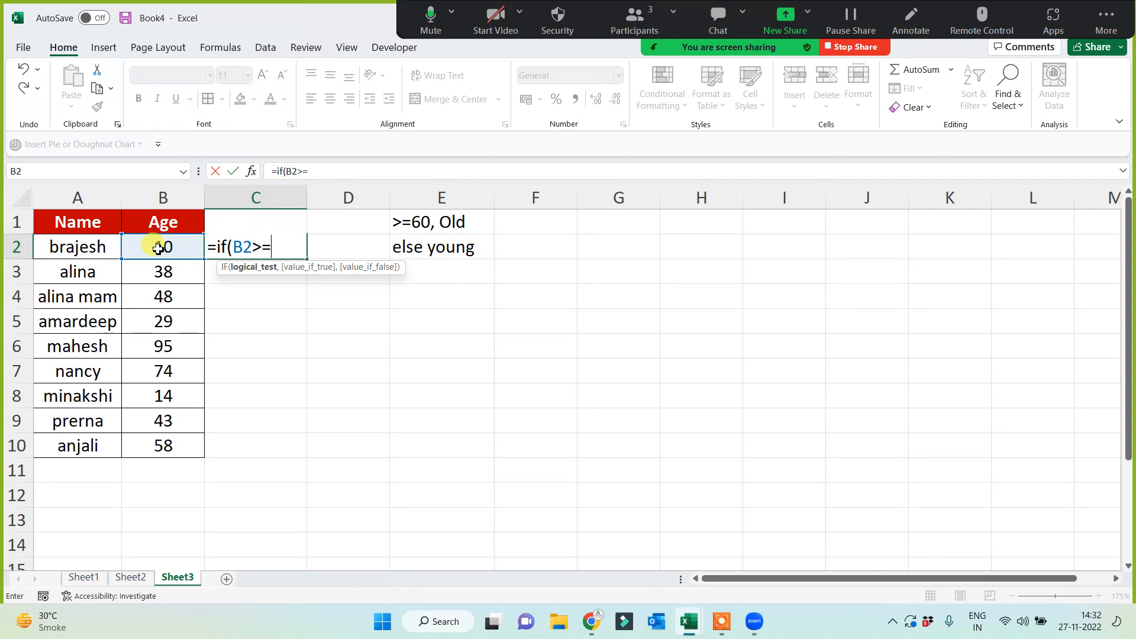
pyautogui.write('=60,')
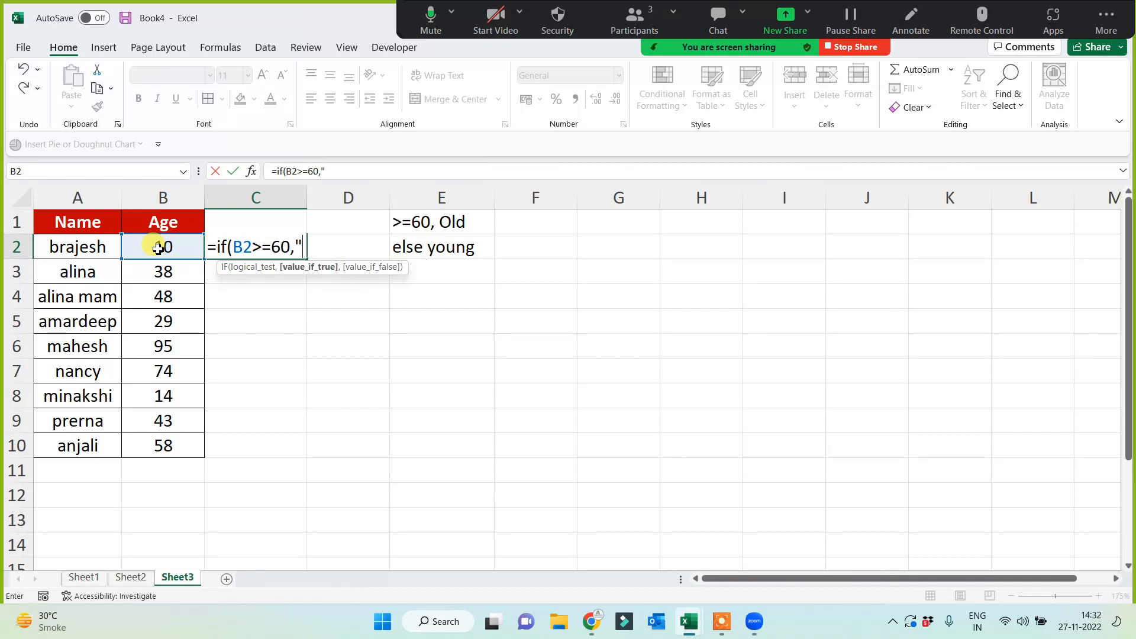
pyautogui.write('"Old"')
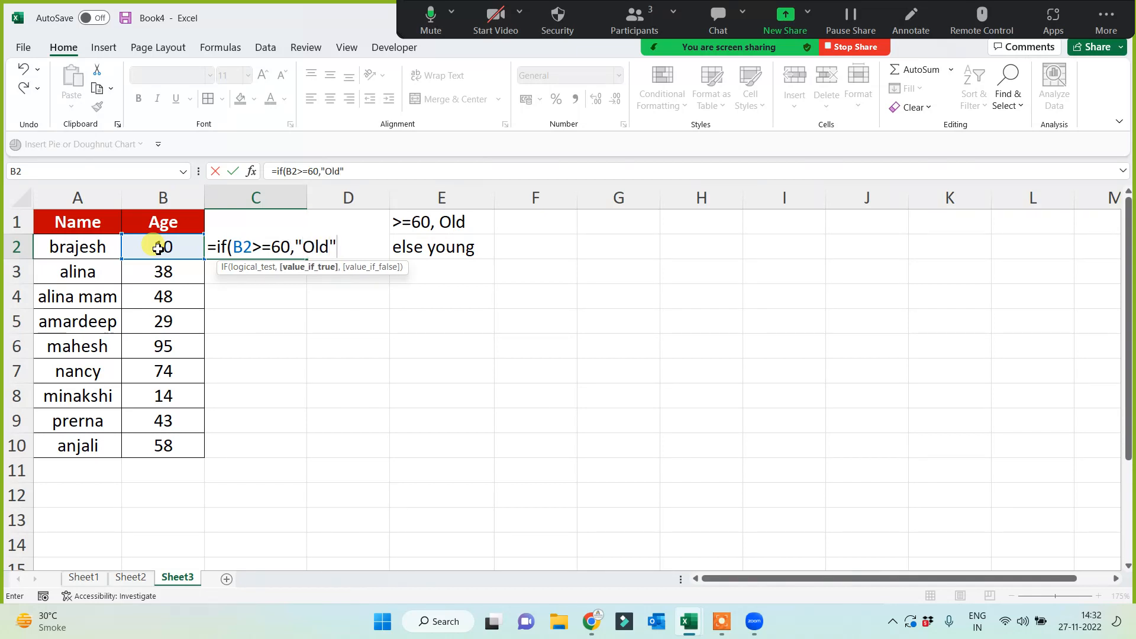
pyautogui.write(',"Young")')
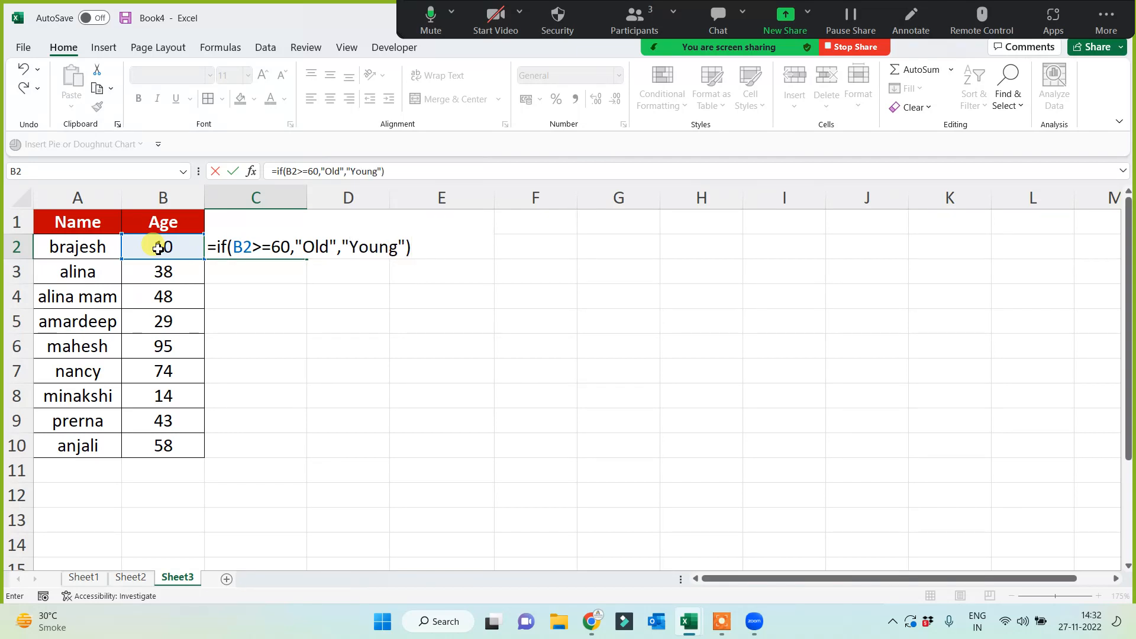
pyautogui.press('Return')
# Fill the Old/Young formula from C2 down to C10.
pyautogui.click(248, 248)
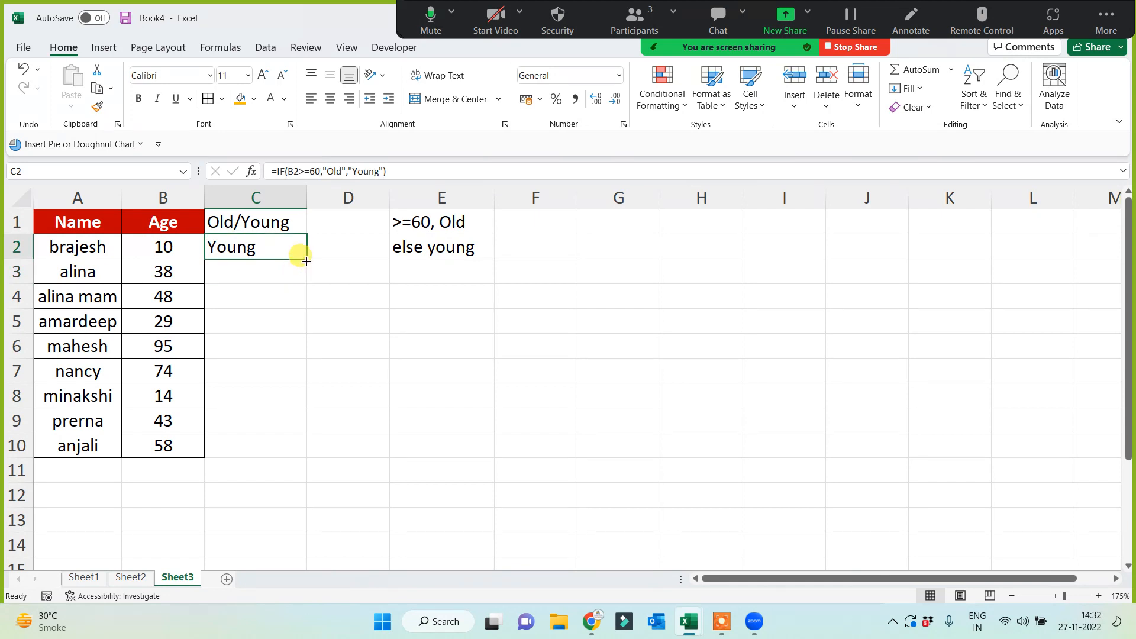
pyautogui.doubleClick(306, 261)
pyautogui.click(459, 401)
# Apply the orange-gold fill colour to the "Old/Young" header in C1.
pyautogui.click(264, 232)
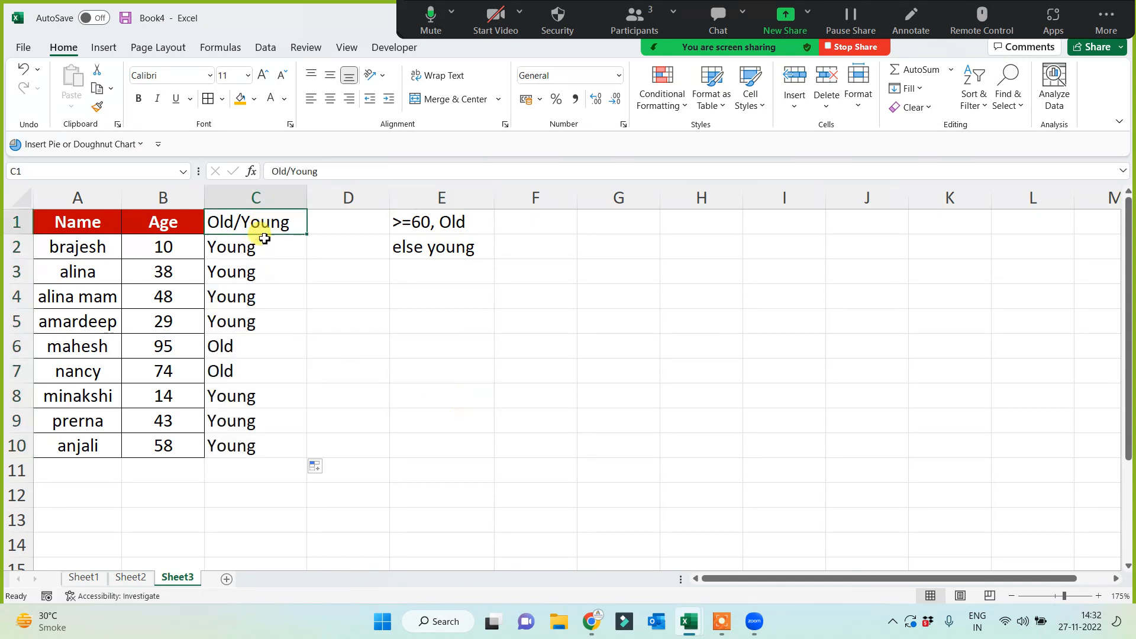
pyautogui.click(240, 99)
pyautogui.click(426, 372)
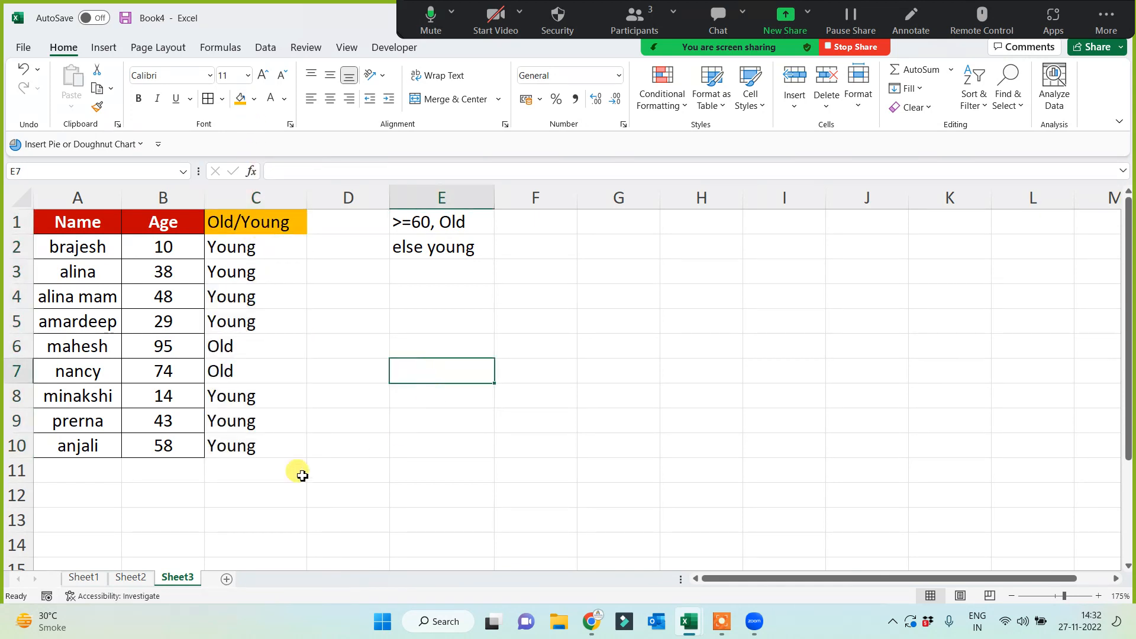
# On Sheet2, add the header "Salary" in D1 and widen column D.
pyautogui.click(131, 577)
pyautogui.click(334, 419)
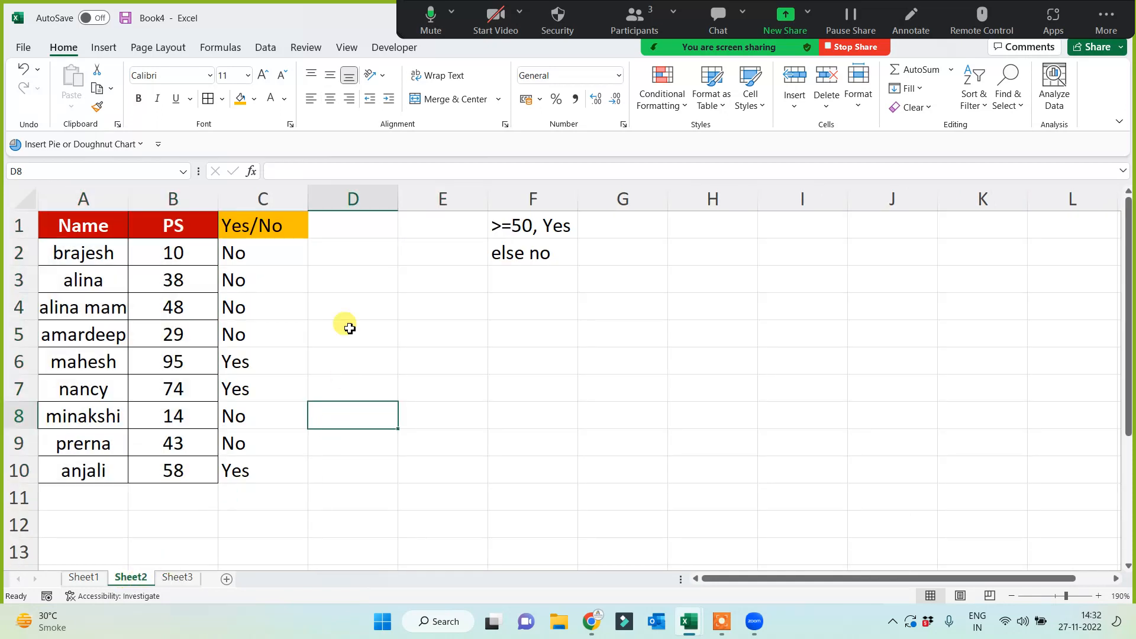
pyautogui.click(337, 221)
pyautogui.write('Salary')
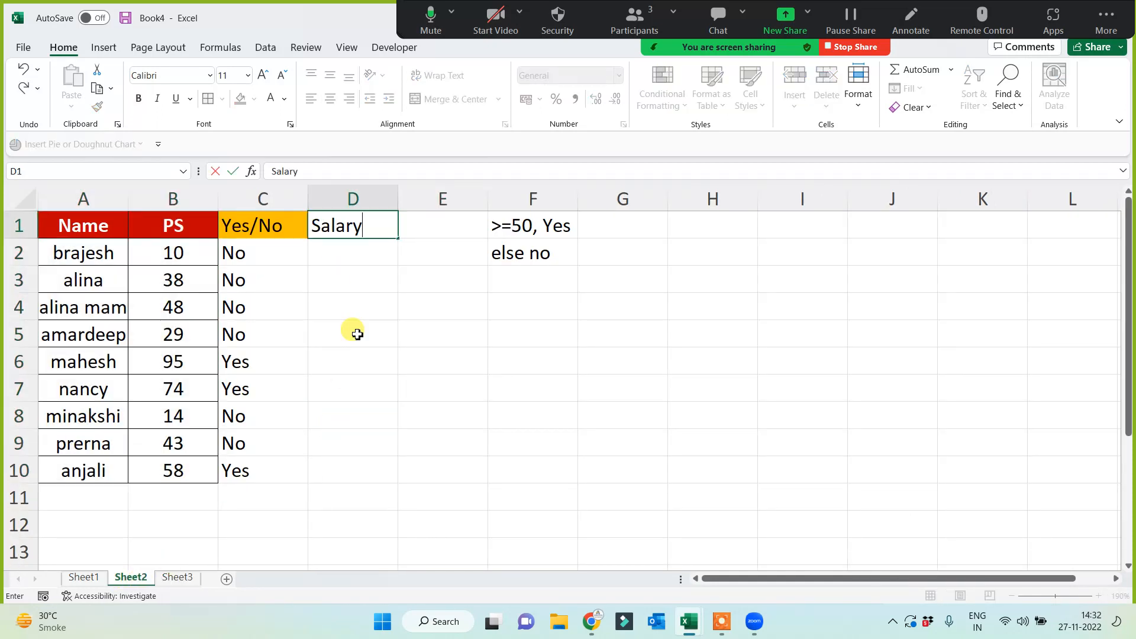
pyautogui.click(358, 334)
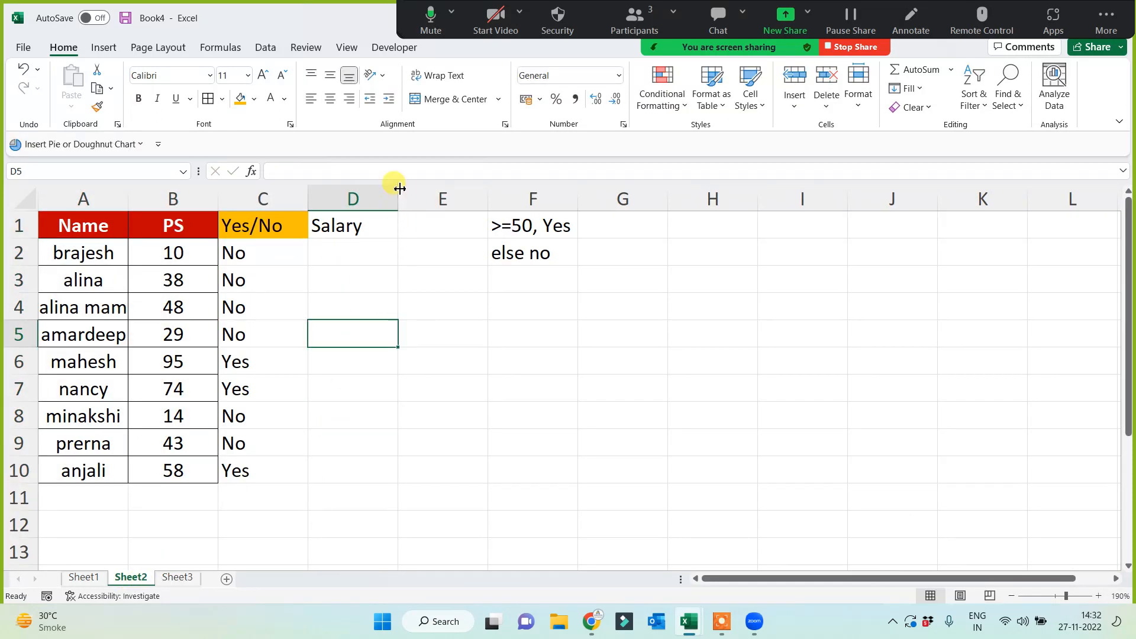
pyautogui.moveTo(398, 190); pyautogui.dragTo(430, 189)
# Enter the formula =RANDBETWEEN(10000,100000) in D2 to generate a random salary.
pyautogui.click(364, 247)
pyautogui.write('=rand')
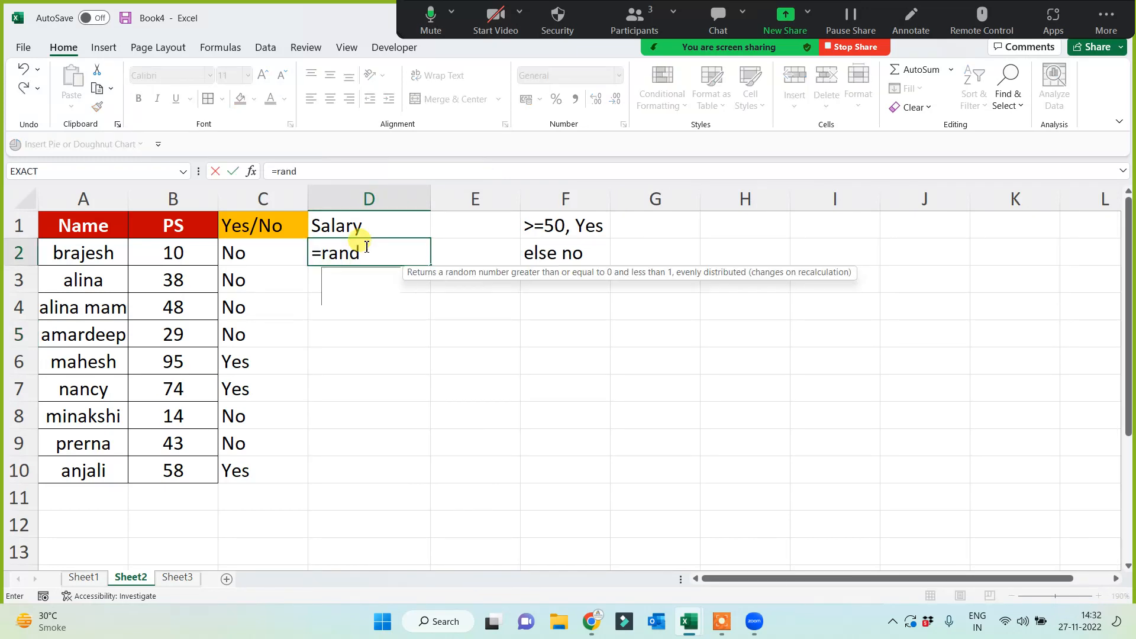
pyautogui.press('Down')
pyautogui.press('Down')
pyautogui.press('Tab')
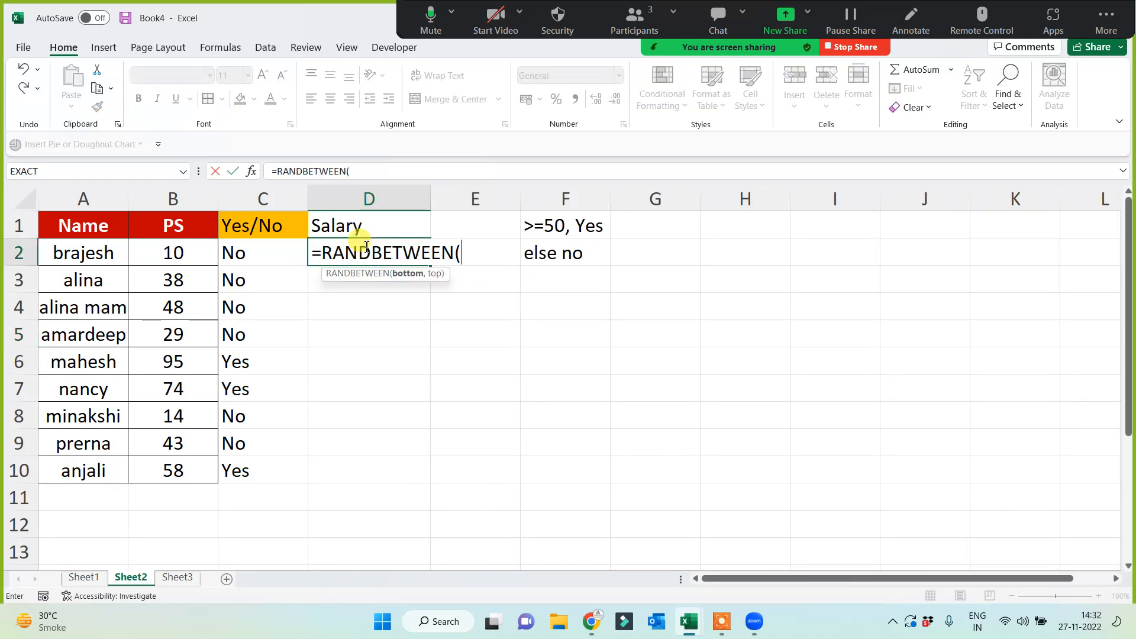
pyautogui.write('10000')
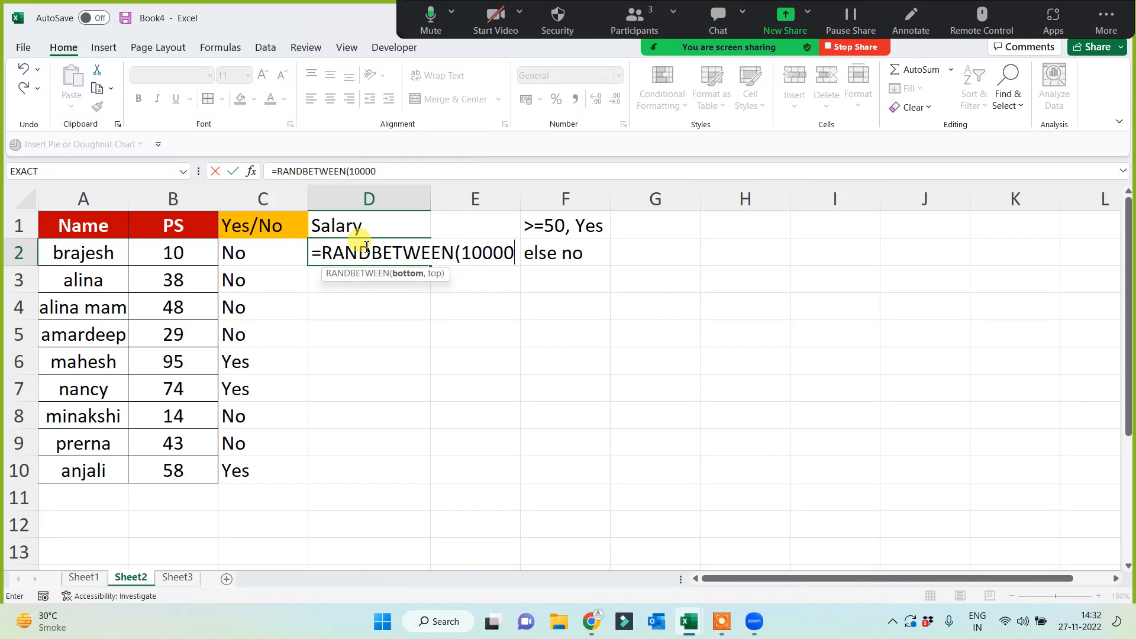
pyautogui.write(',100000')
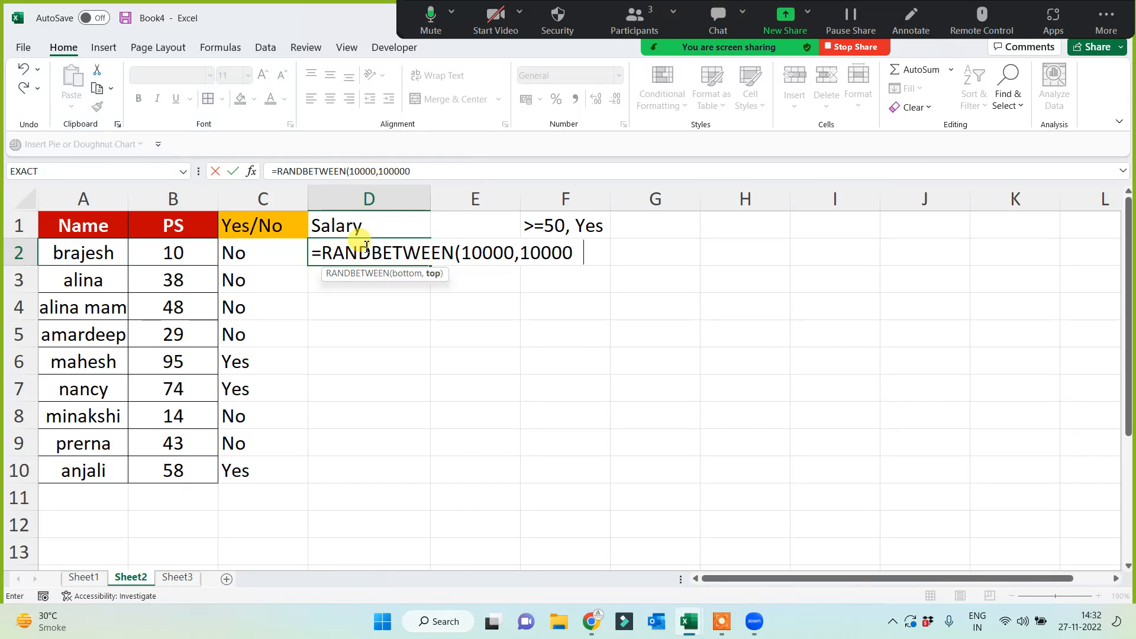
pyautogui.write(')')
pyautogui.press('Return')
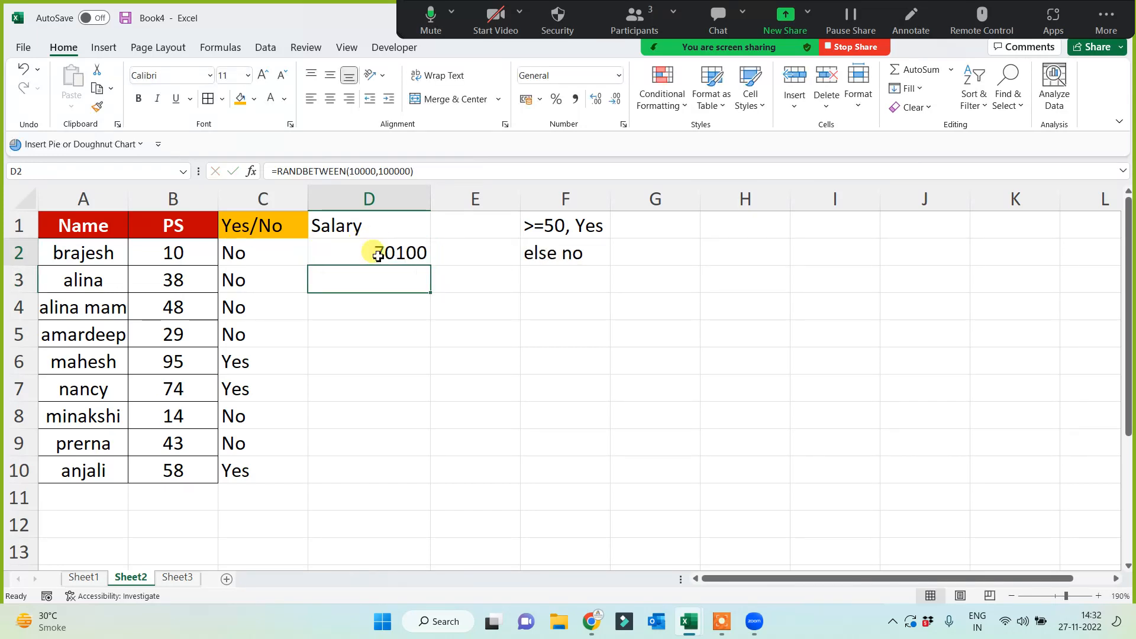
# Fill the random salary formula down to D10 and replace the formulas in D2:D10 with their values.
pyautogui.click(377, 256)
pyautogui.doubleClick(430, 265)
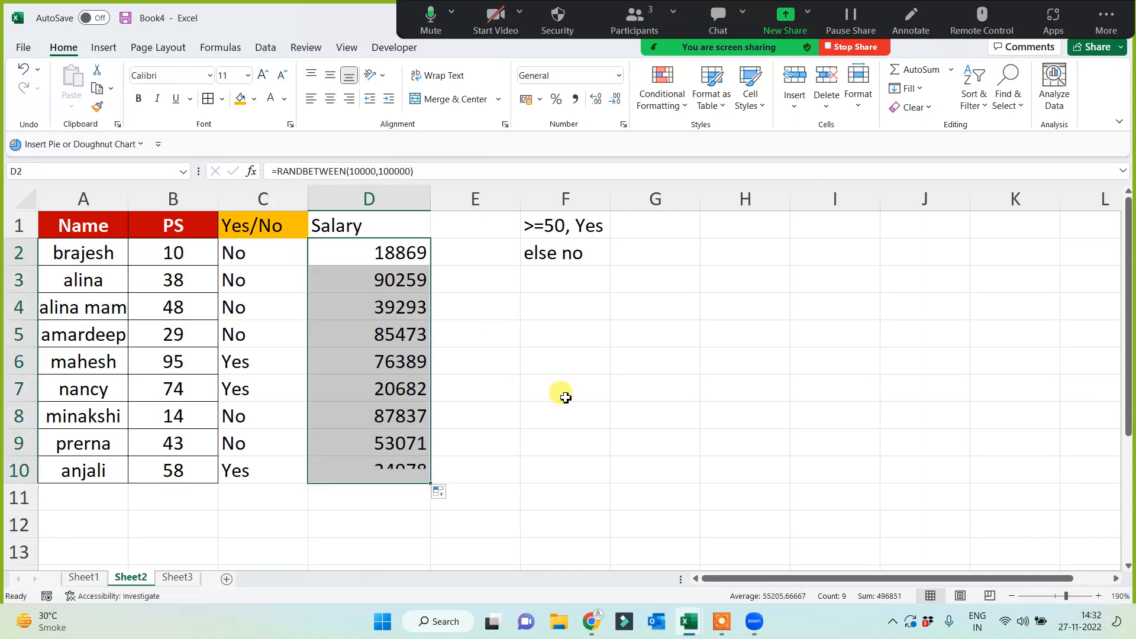
pyautogui.hotkey('ctrl', 'c')
pyautogui.hotkey('ctrl', 'alt', 'v')
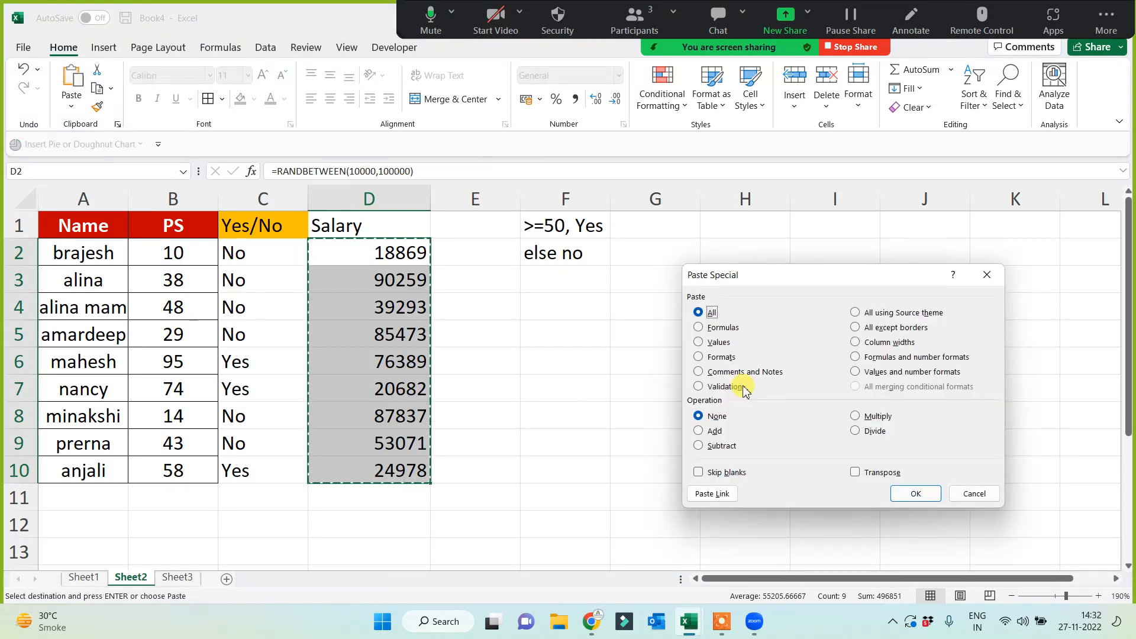
pyautogui.click(718, 342)
pyautogui.click(916, 494)
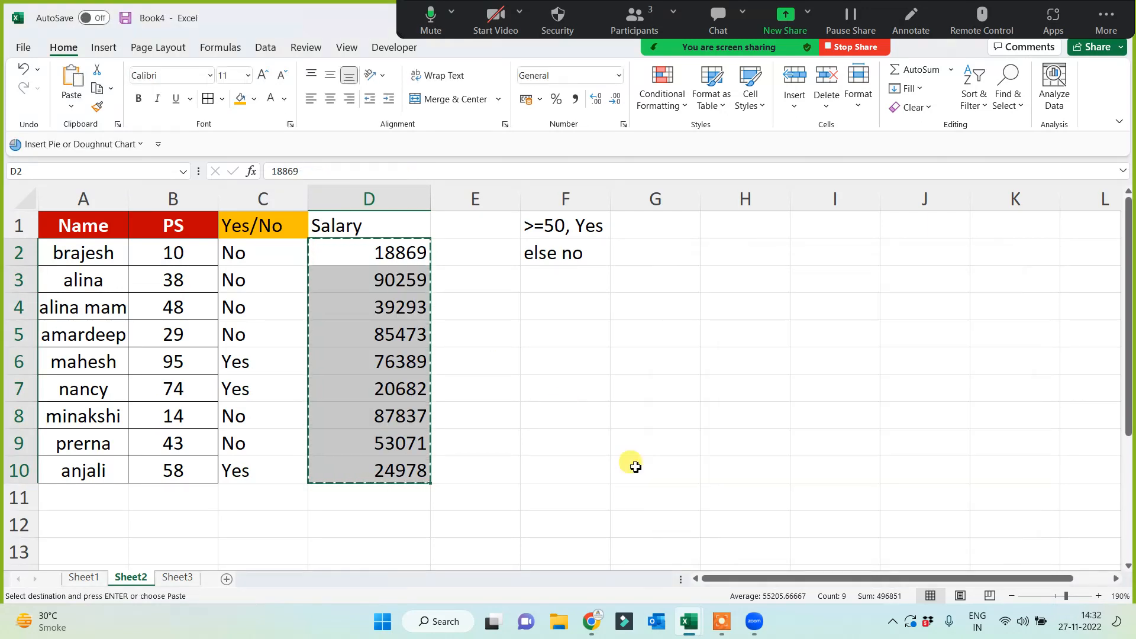
# Centre the Salary header and its values in D1:D10 horizontally.
pyautogui.click(255, 224)
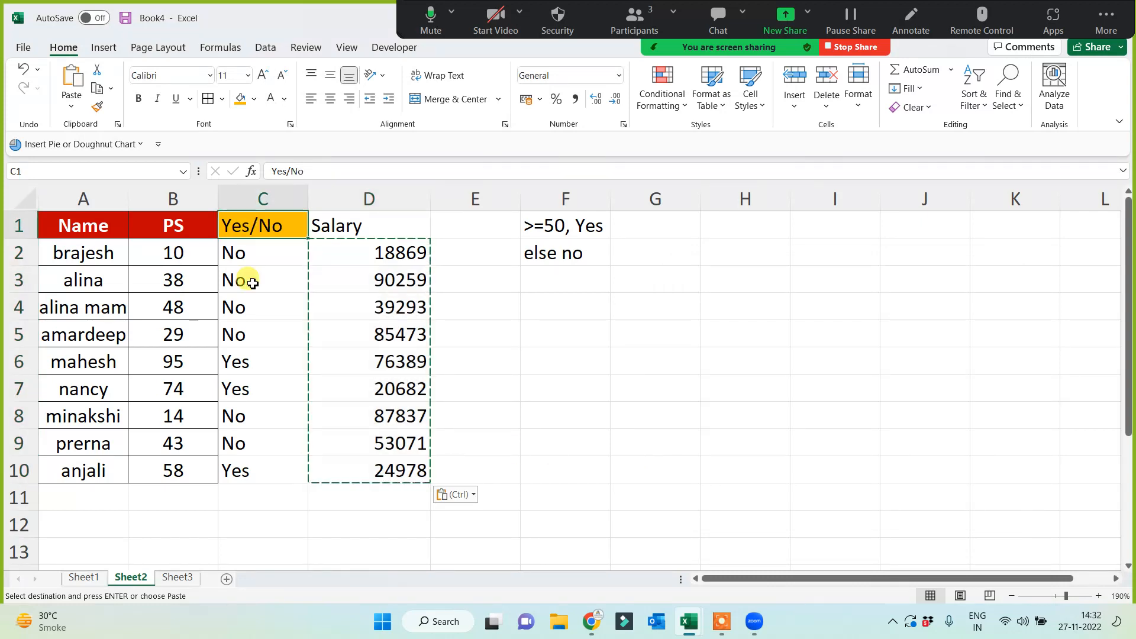
pyautogui.moveTo(253, 283); pyautogui.dragTo(234, 467)
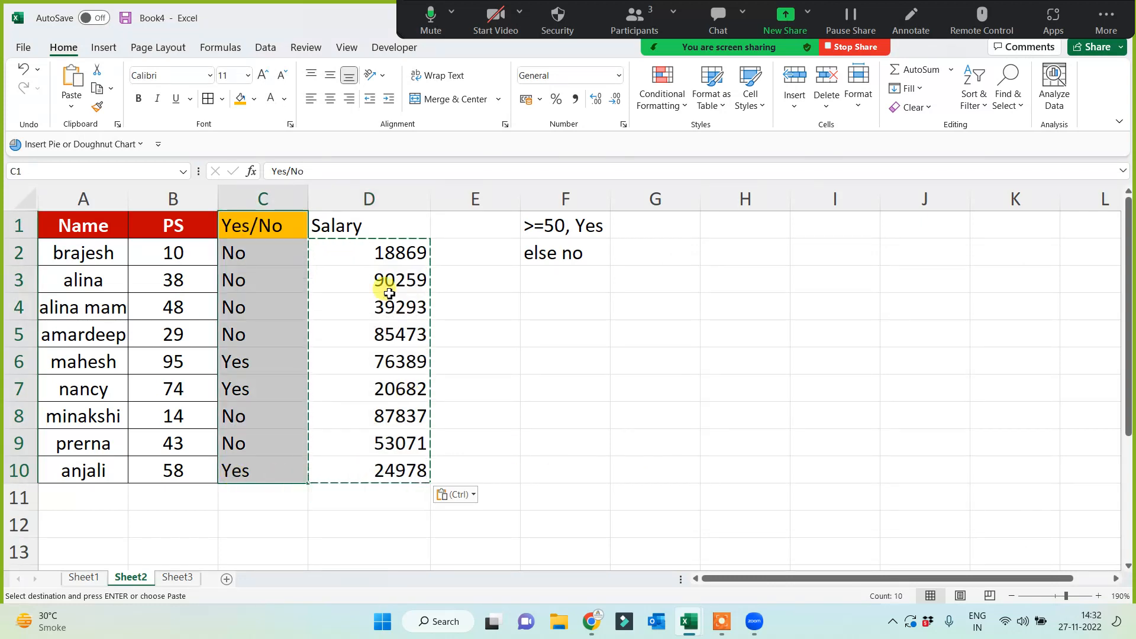
pyautogui.press('Escape')
pyautogui.moveTo(370, 229); pyautogui.dragTo(354, 447)
pyautogui.click(331, 99)
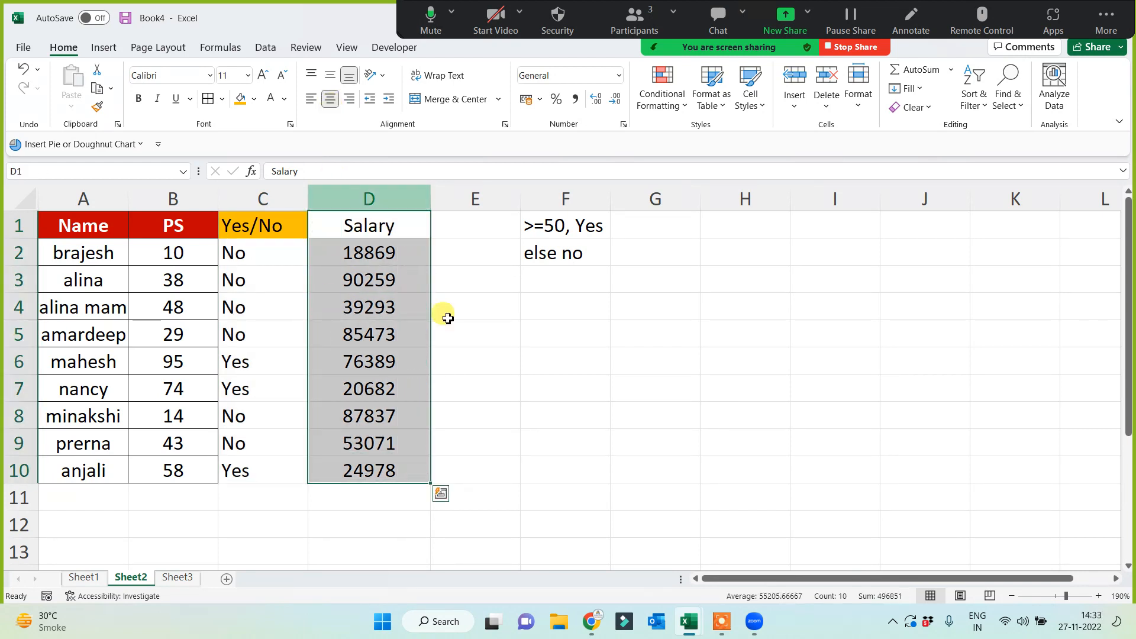
# Enter the rates 50% in H5 and 10% in H6.
pyautogui.click(579, 377)
pyautogui.click(671, 328)
pyautogui.click(749, 327)
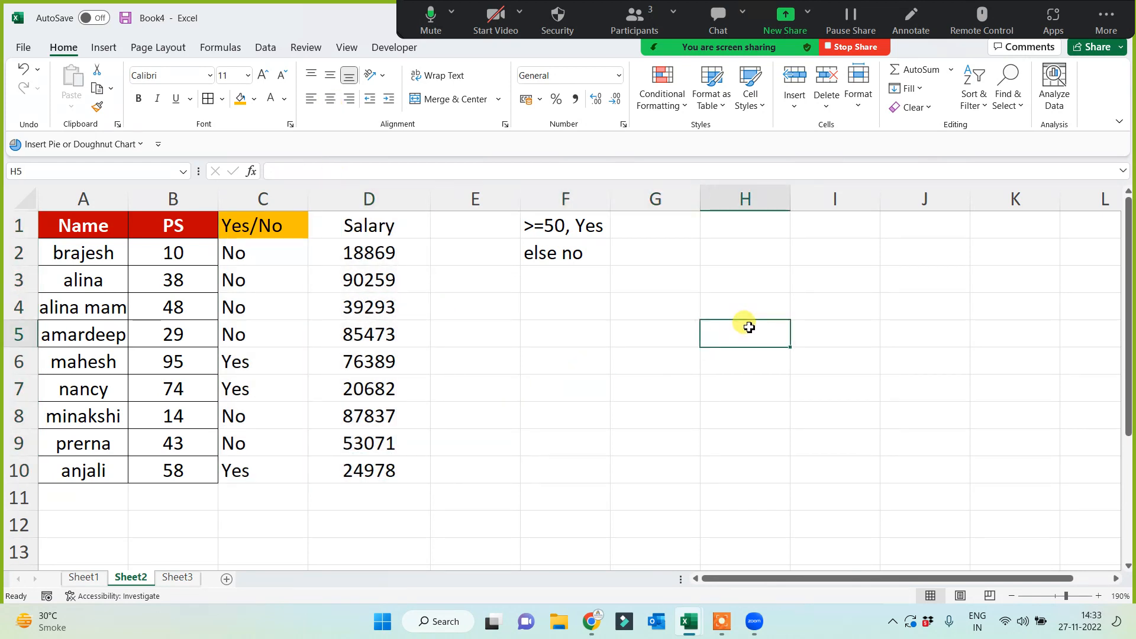
pyautogui.write('50%')
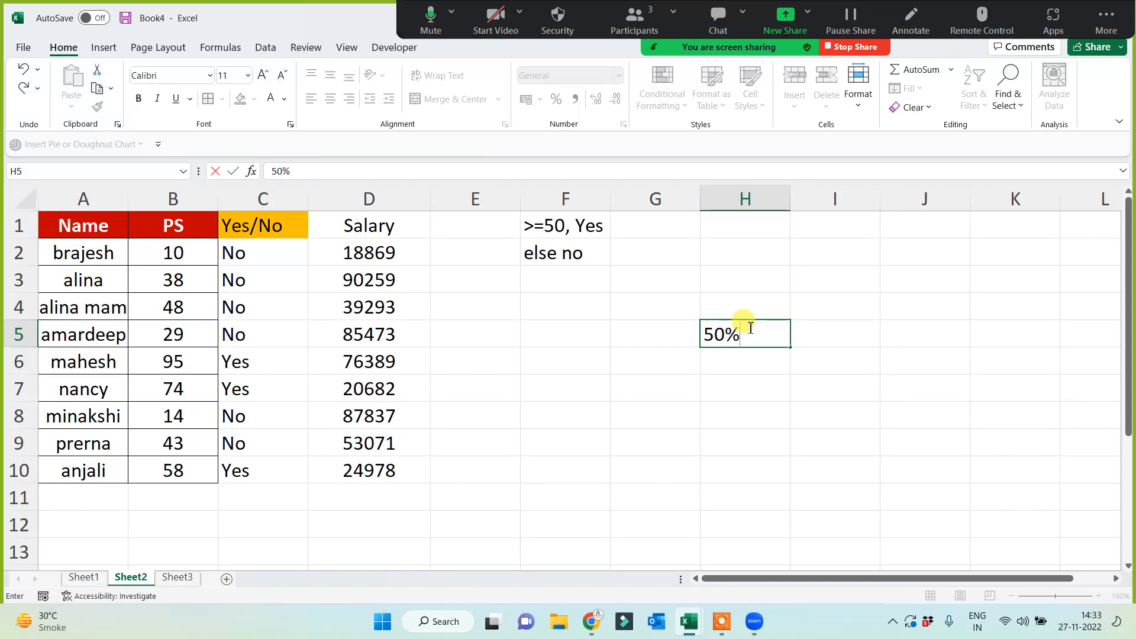
pyautogui.press('Return')
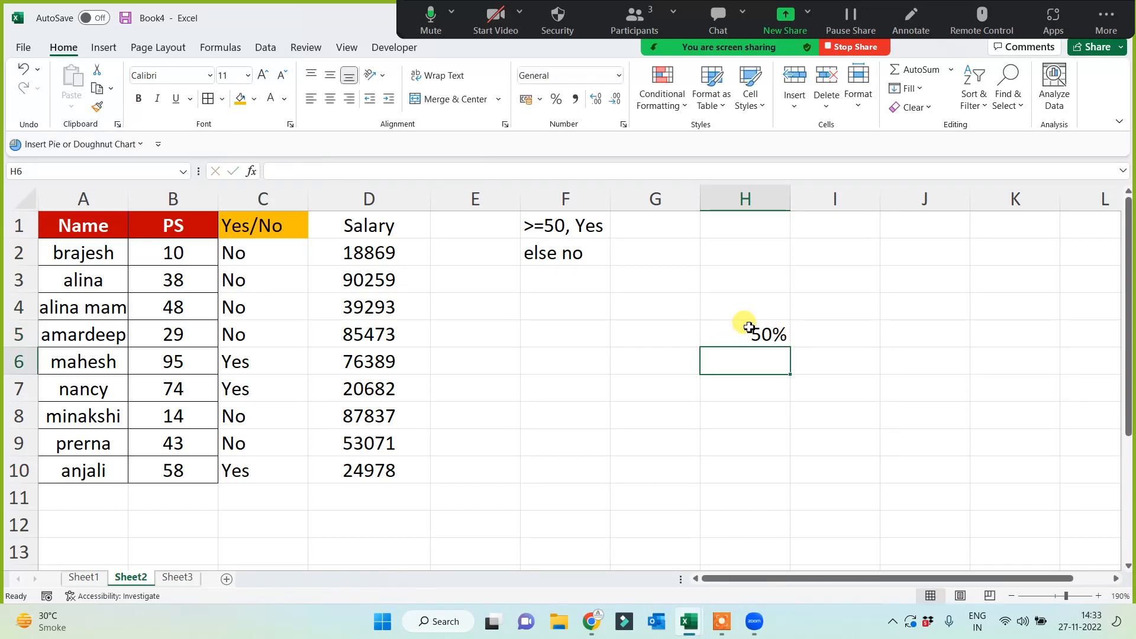
pyautogui.write('10%')
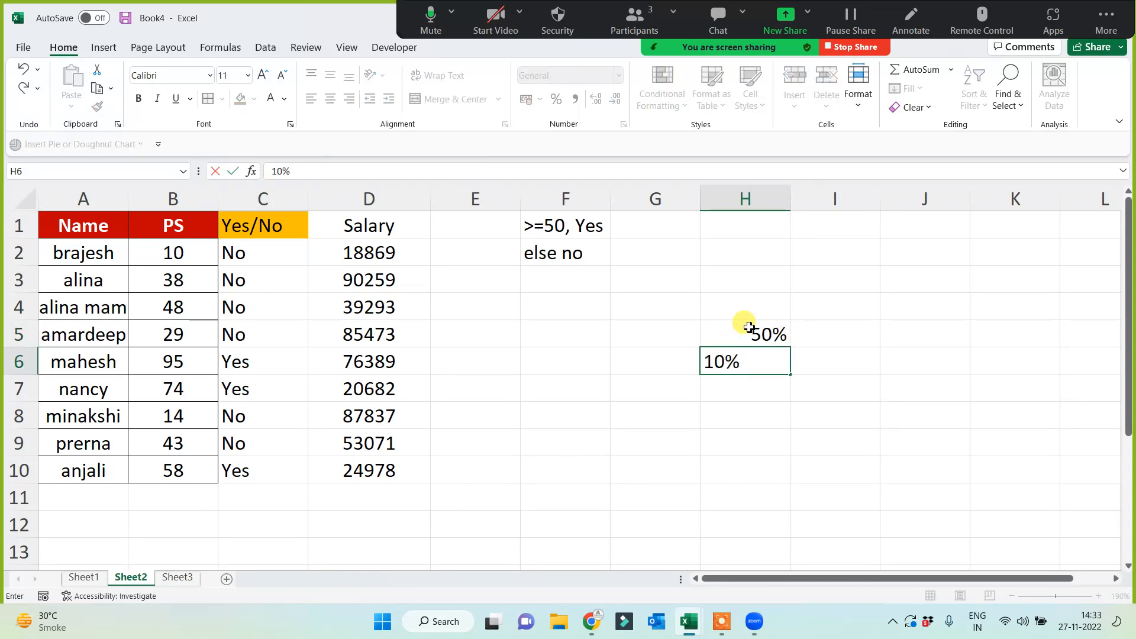
pyautogui.click(680, 438)
# Review the Yes/No column, the criteria in F1:F2, the PS and Salary values, and the rates in H5:H6.
pyautogui.click(256, 252)
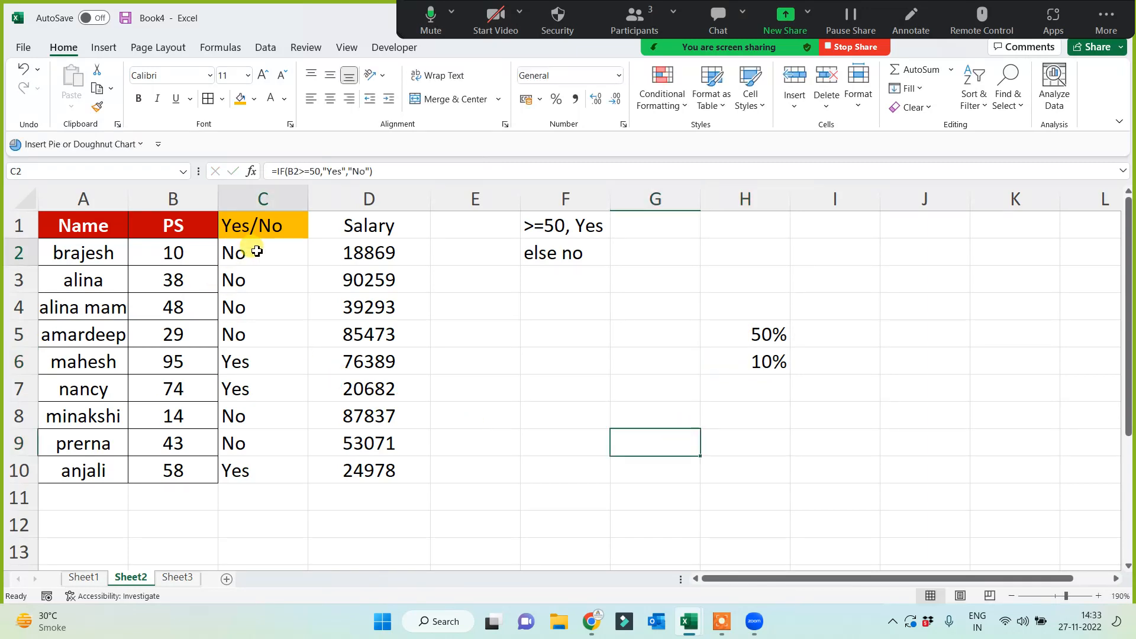
pyautogui.click(230, 441)
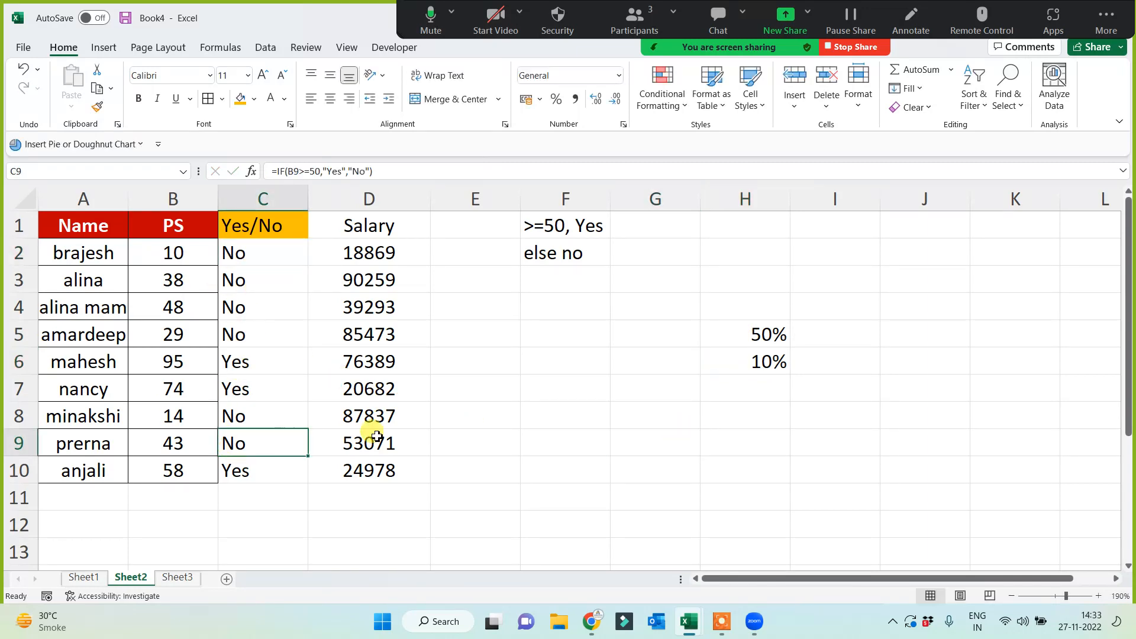
pyautogui.click(550, 227)
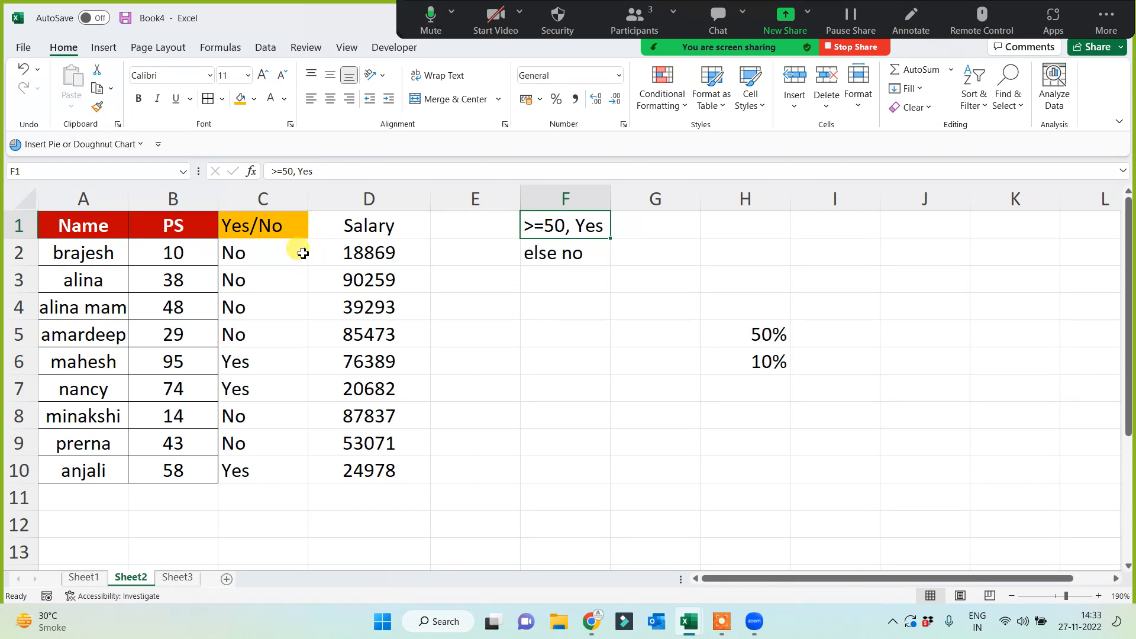
pyautogui.moveTo(172, 252); pyautogui.dragTo(152, 472)
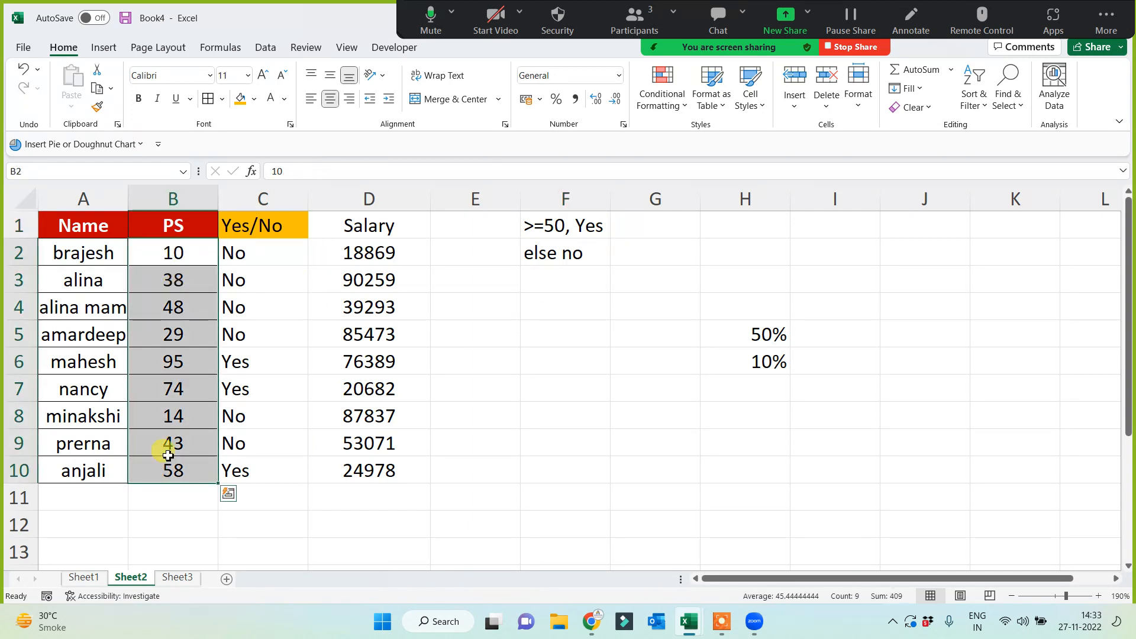
pyautogui.click(363, 260)
pyautogui.click(742, 337)
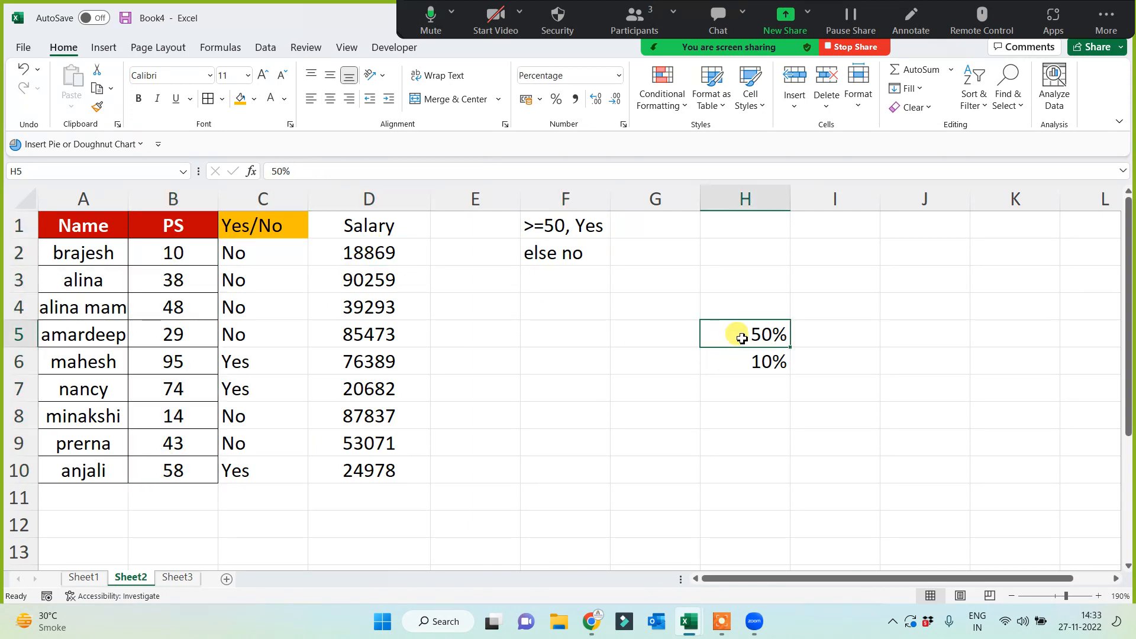
pyautogui.click(179, 253)
pyautogui.click(545, 262)
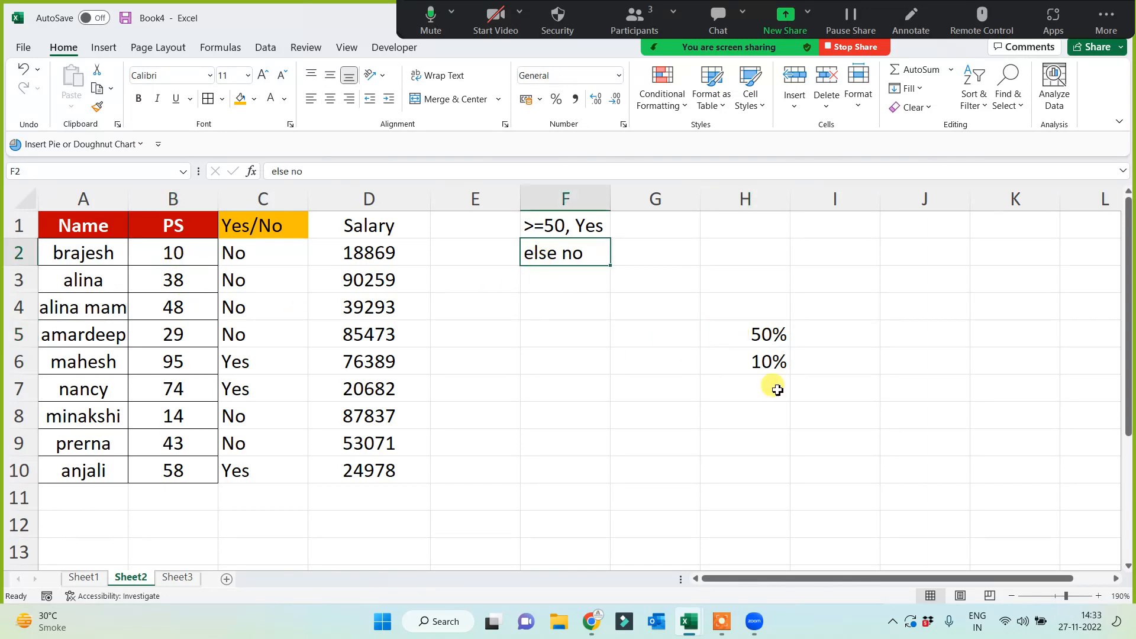
pyautogui.click(769, 362)
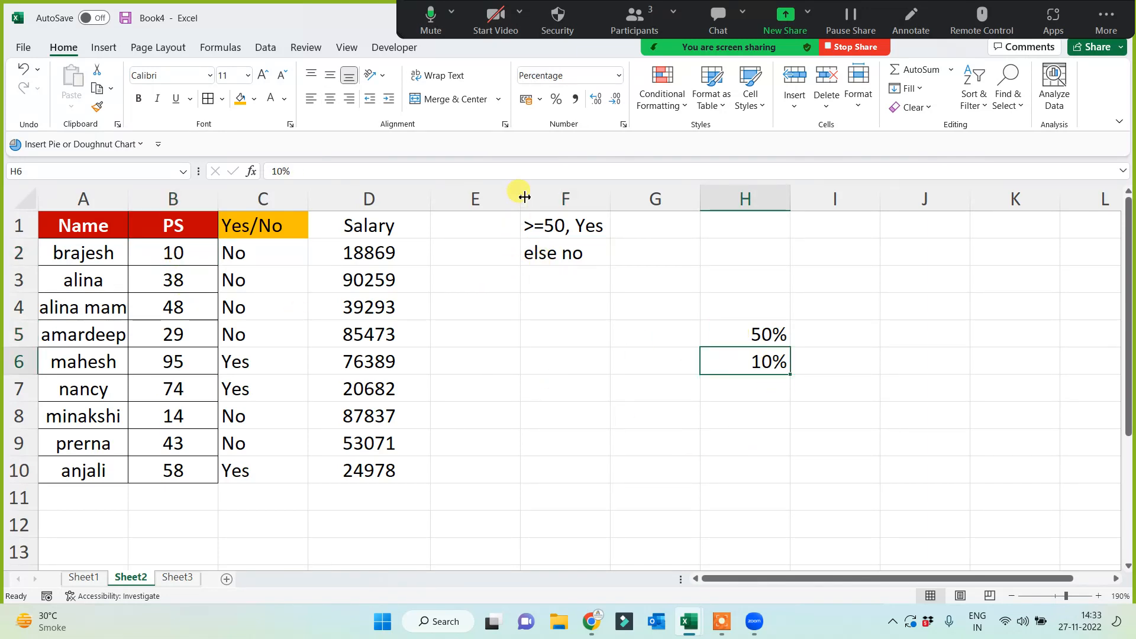
# Widen column E and enter the header New Salary in E1.
pyautogui.moveTo(521, 190); pyautogui.dragTo(578, 190)
pyautogui.click(503, 226)
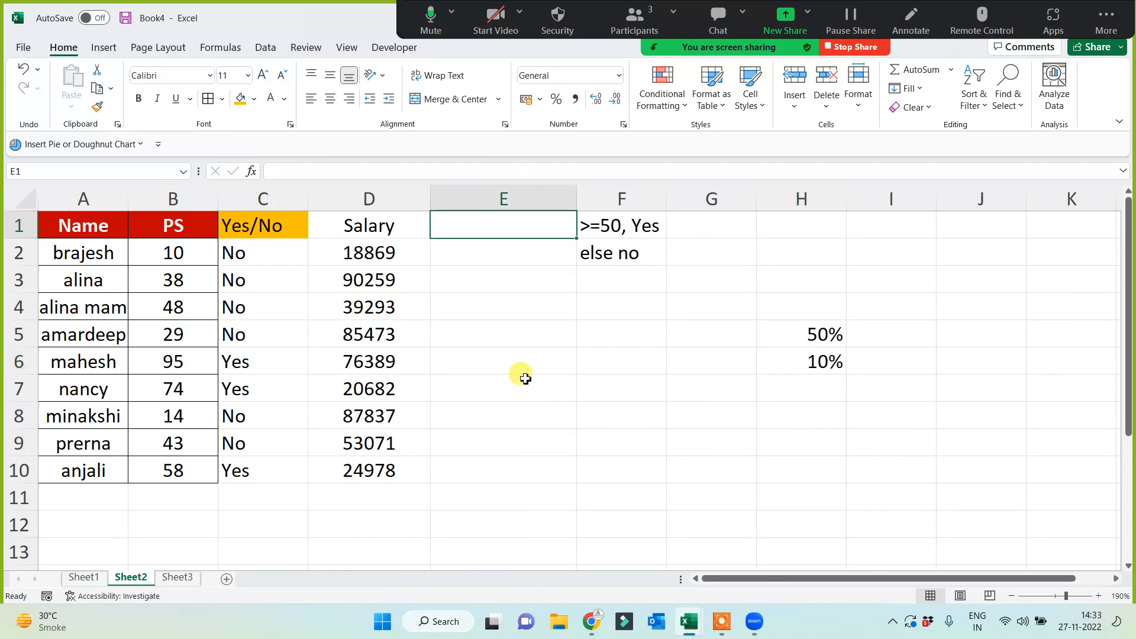
pyautogui.write('NeW')
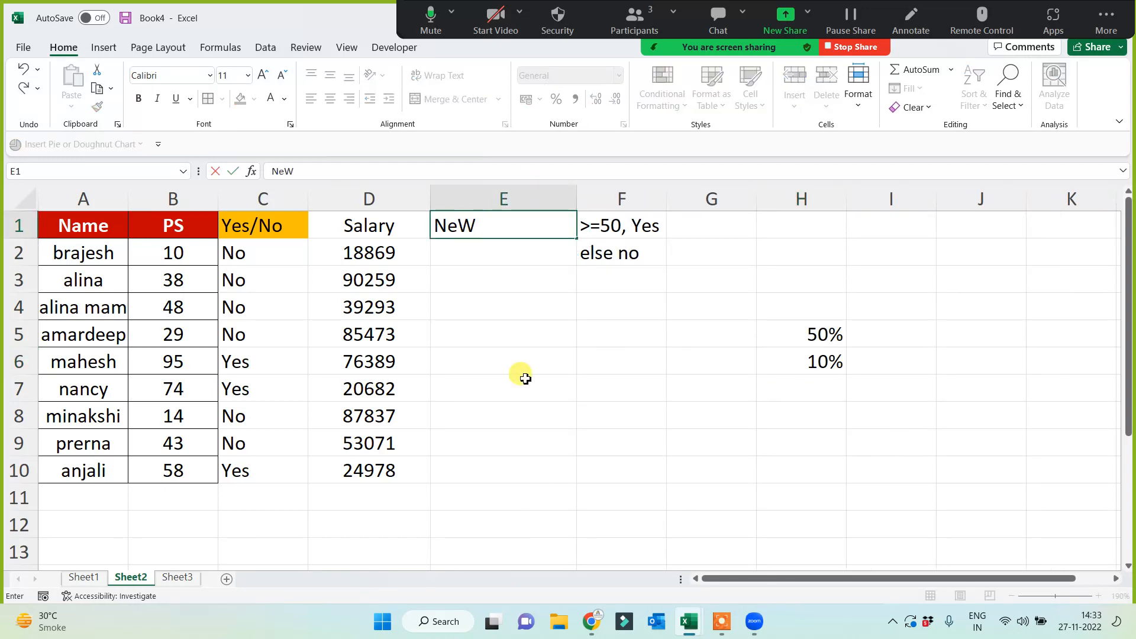
pyautogui.press('BackSpace')
pyautogui.write('w Salary')
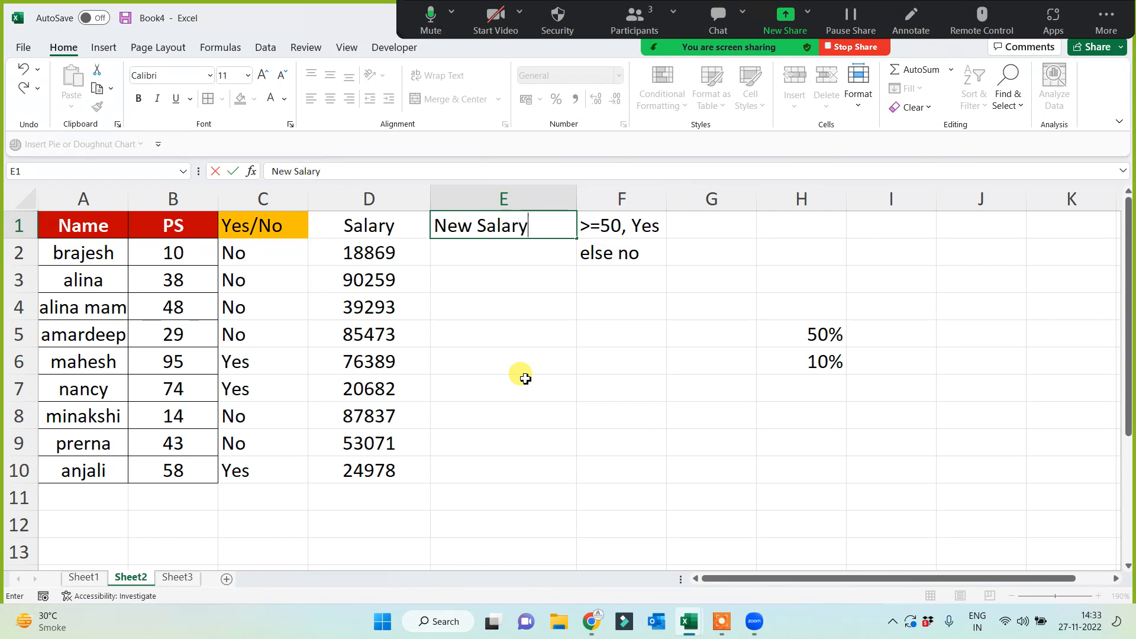
pyautogui.press('Return')
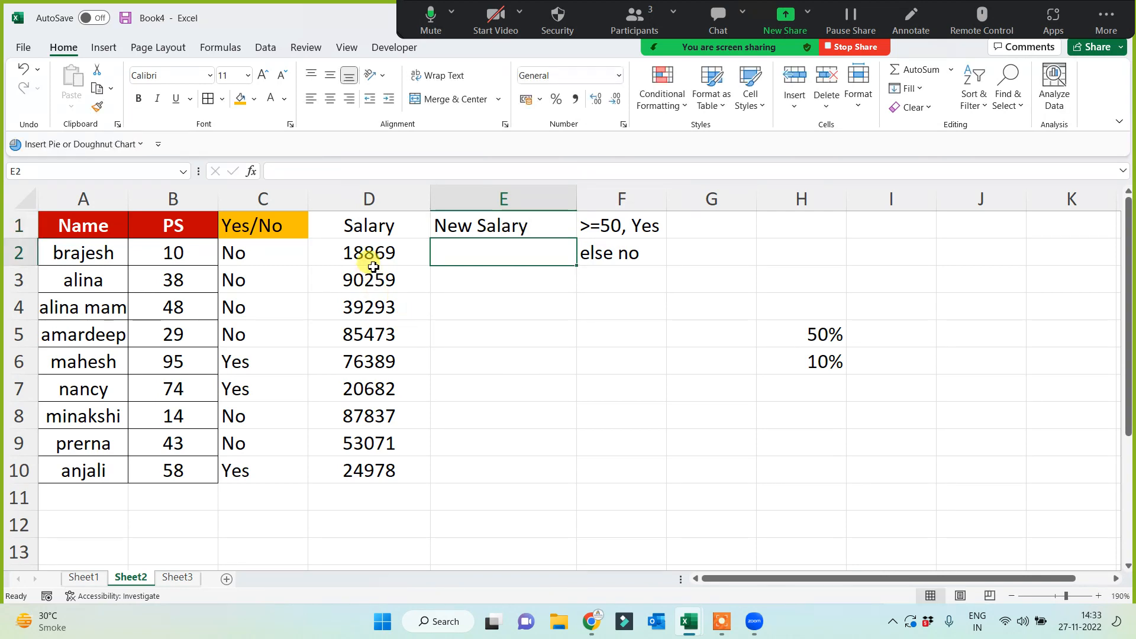
pyautogui.click(374, 266)
pyautogui.click(480, 249)
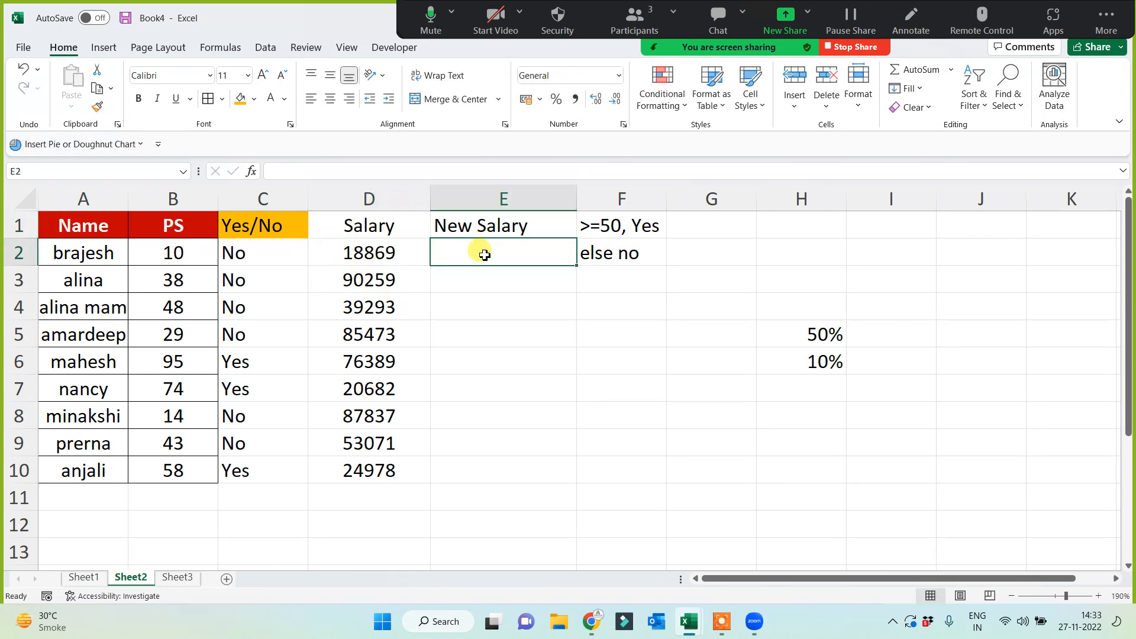
pyautogui.click(358, 277)
pyautogui.click(495, 283)
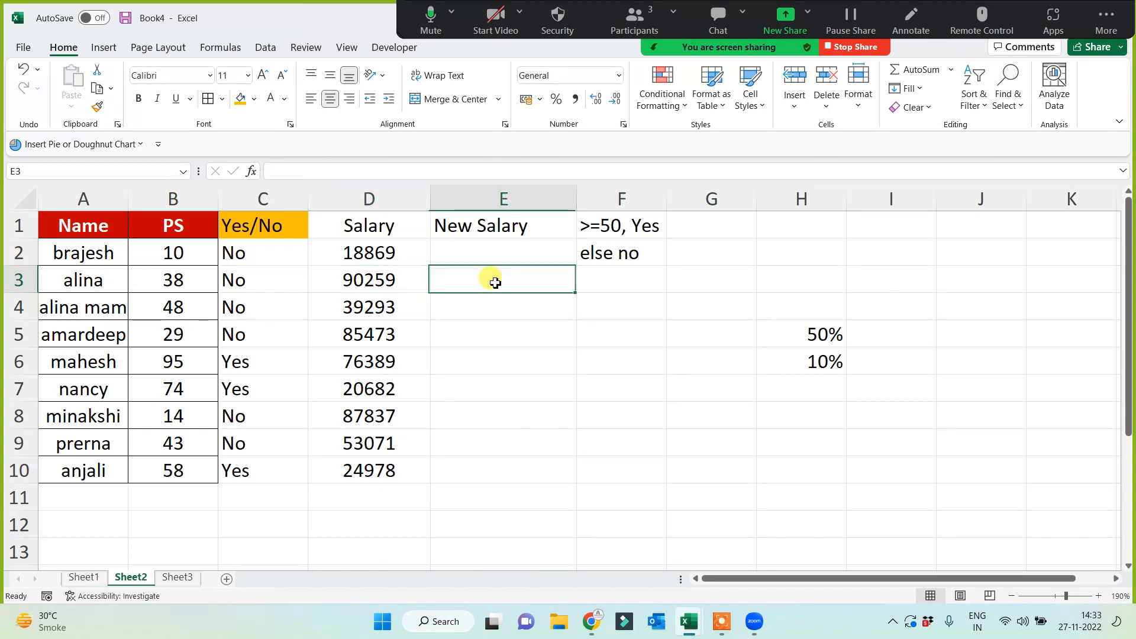
# Start an IF formula in E2 with the logical test B2>=50.
pyautogui.click(456, 246)
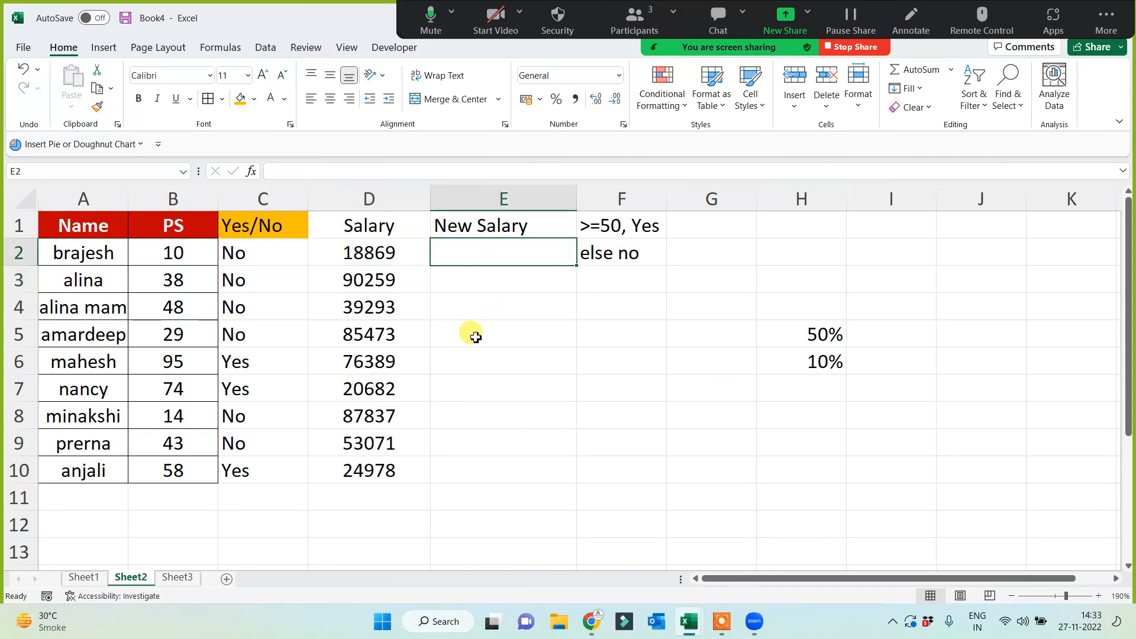
pyautogui.write('=')
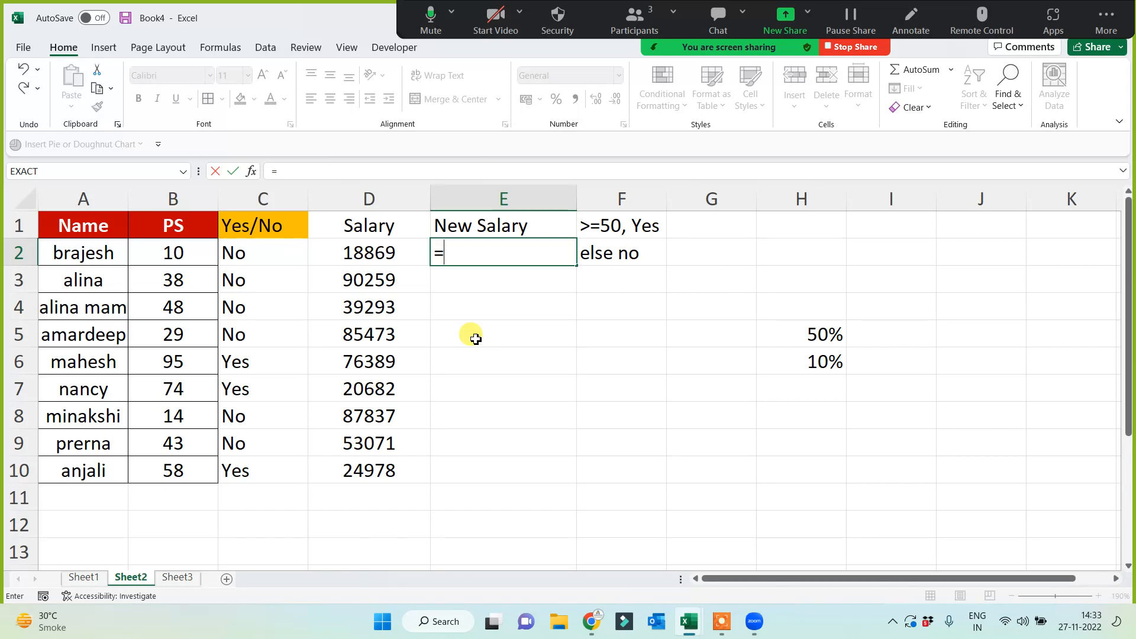
pyautogui.write('if(')
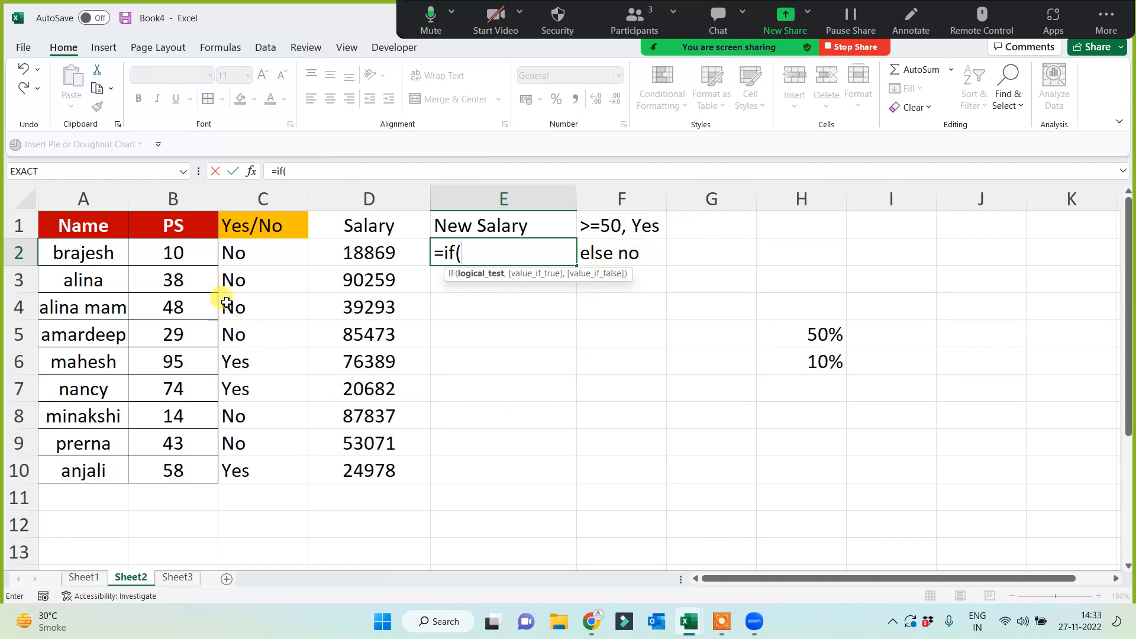
pyautogui.click(247, 253)
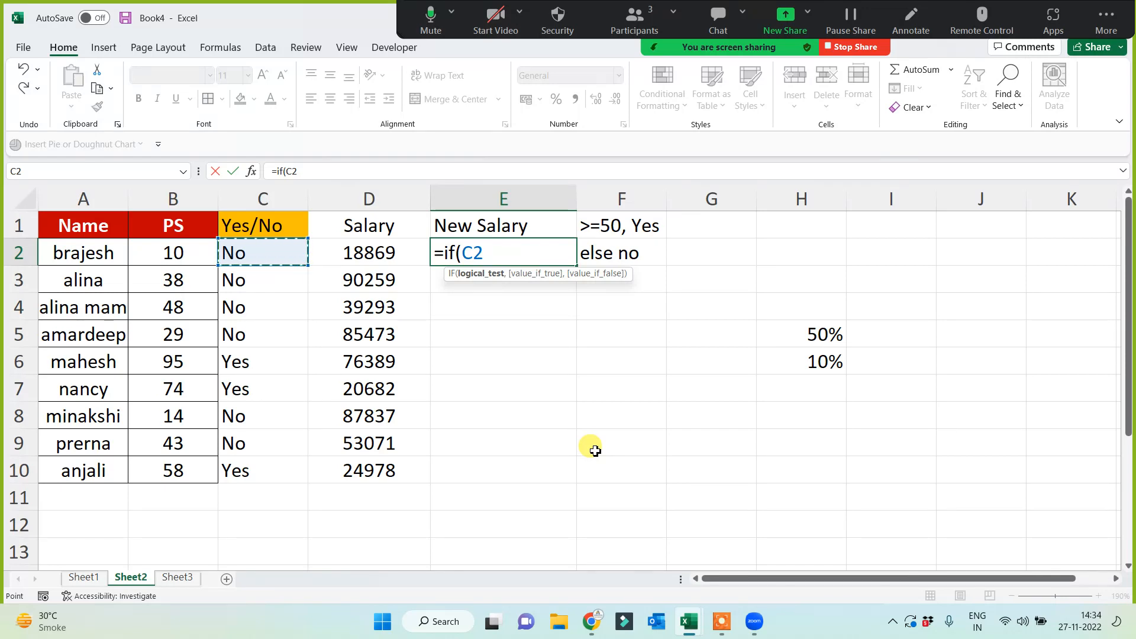
pyautogui.press('BackSpace')
pyautogui.press('BackSpace')
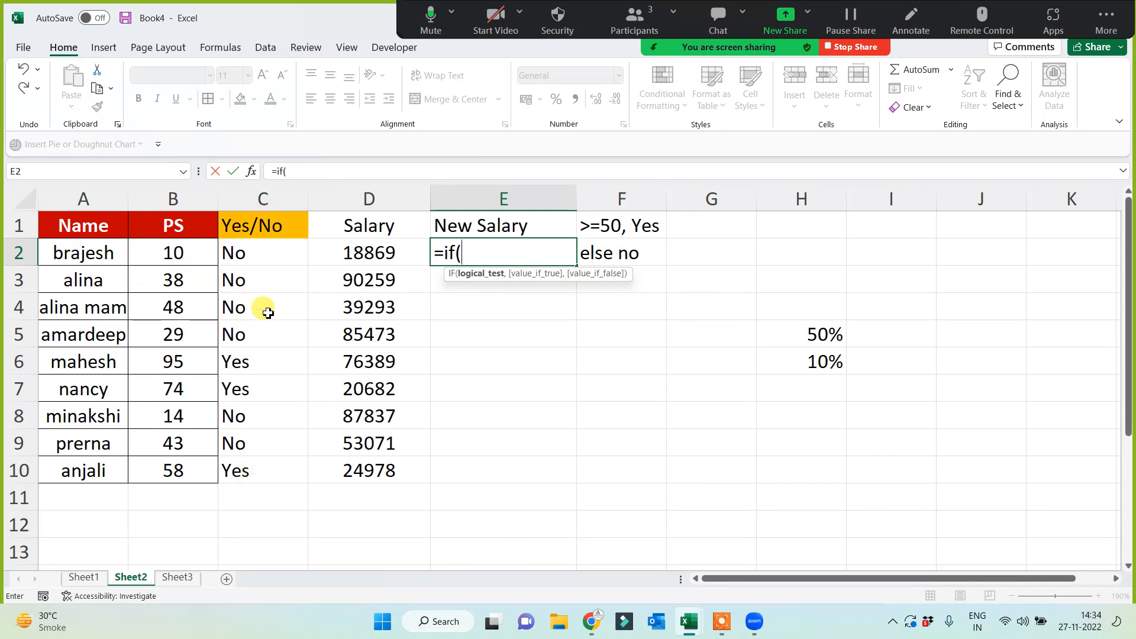
pyautogui.click(175, 255)
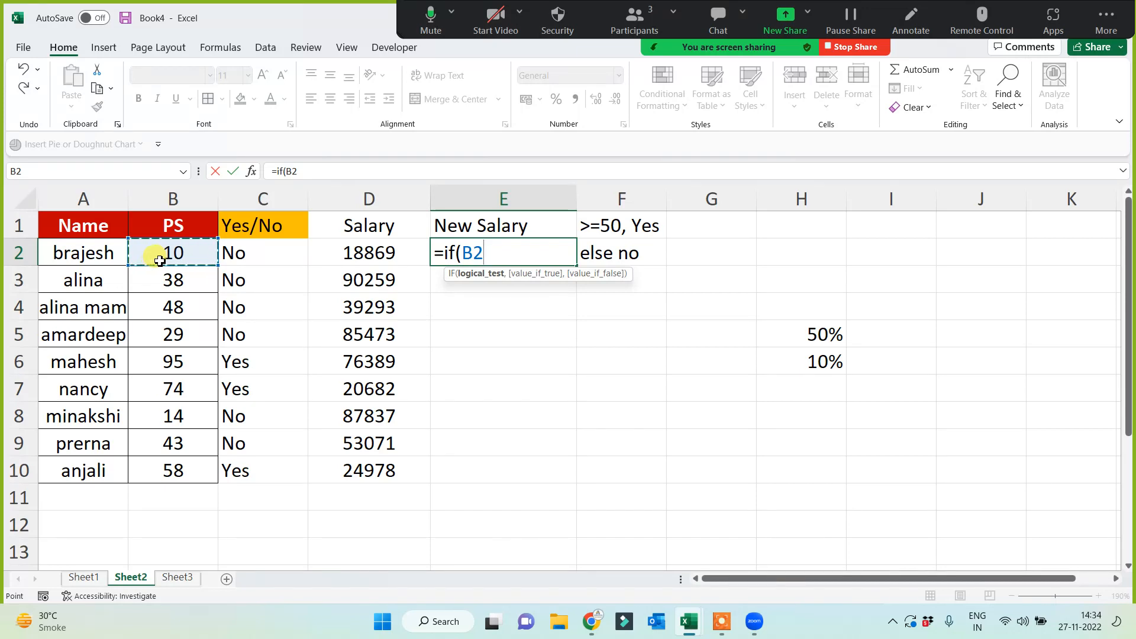
pyautogui.write('>=50')
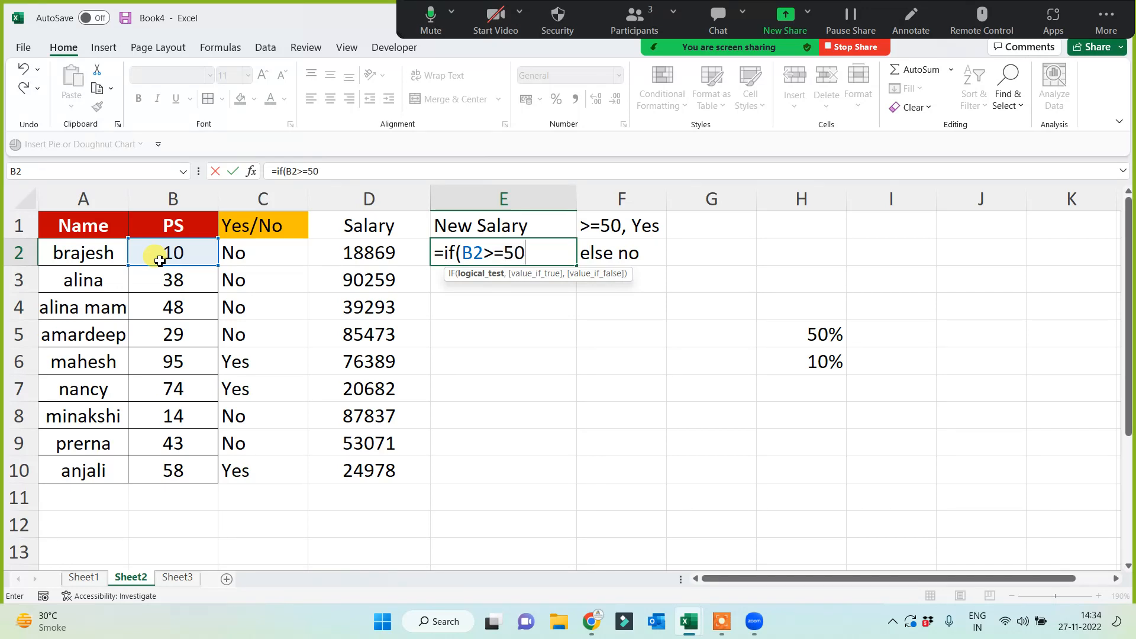
pyautogui.write(',')
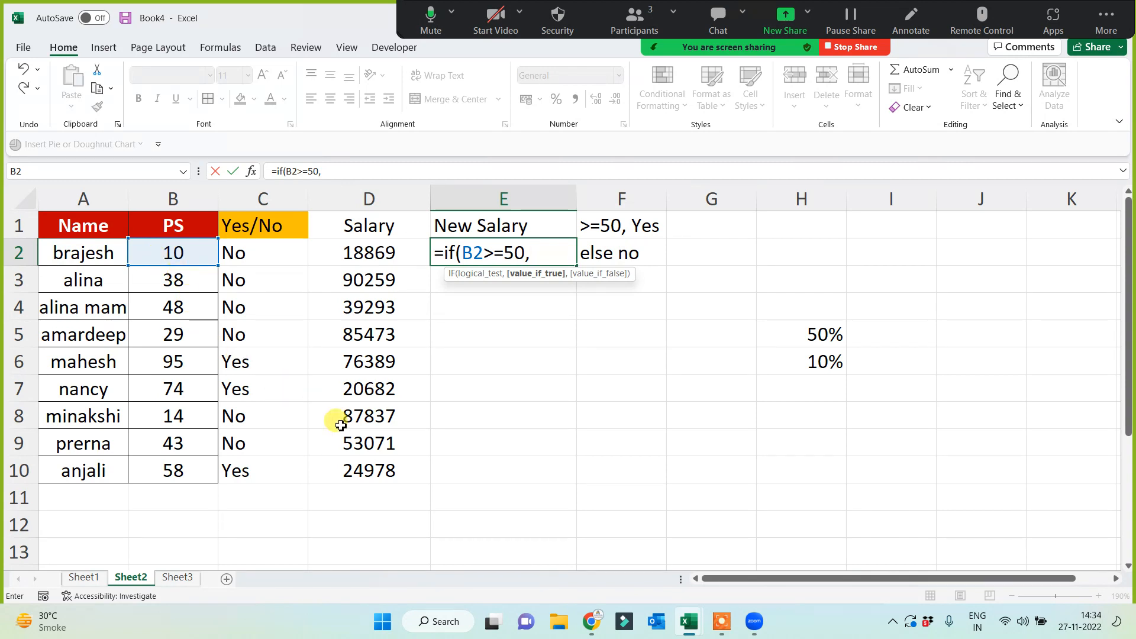
# Set the value-if-true argument of the E2 formula to D2+D2*50%.
pyautogui.click(349, 256)
pyautogui.write('+')
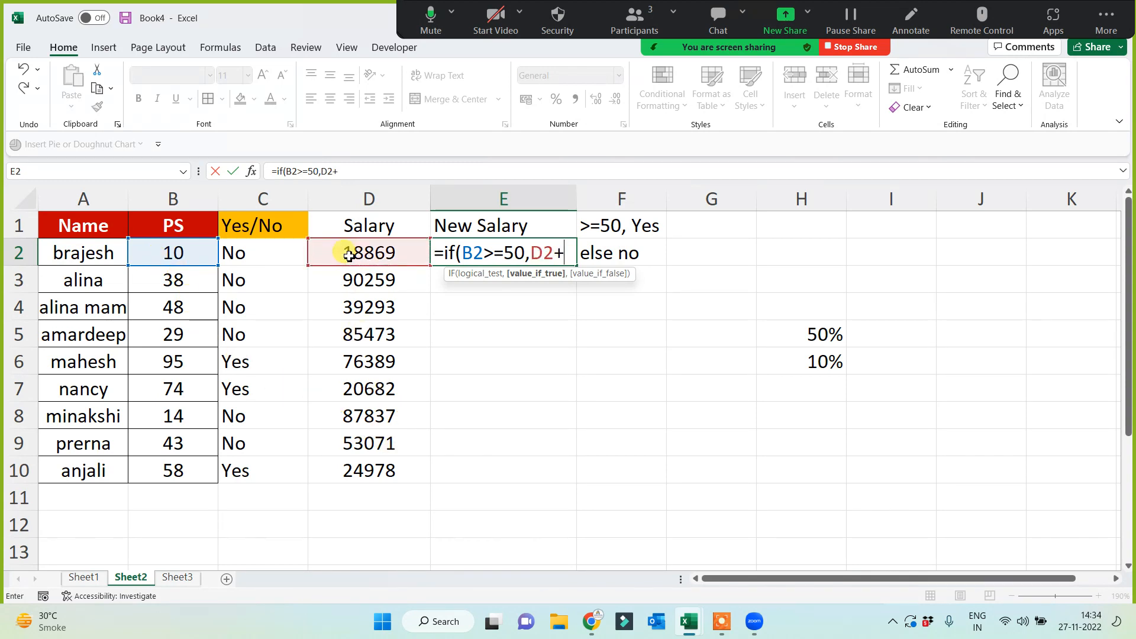
pyautogui.click(360, 255)
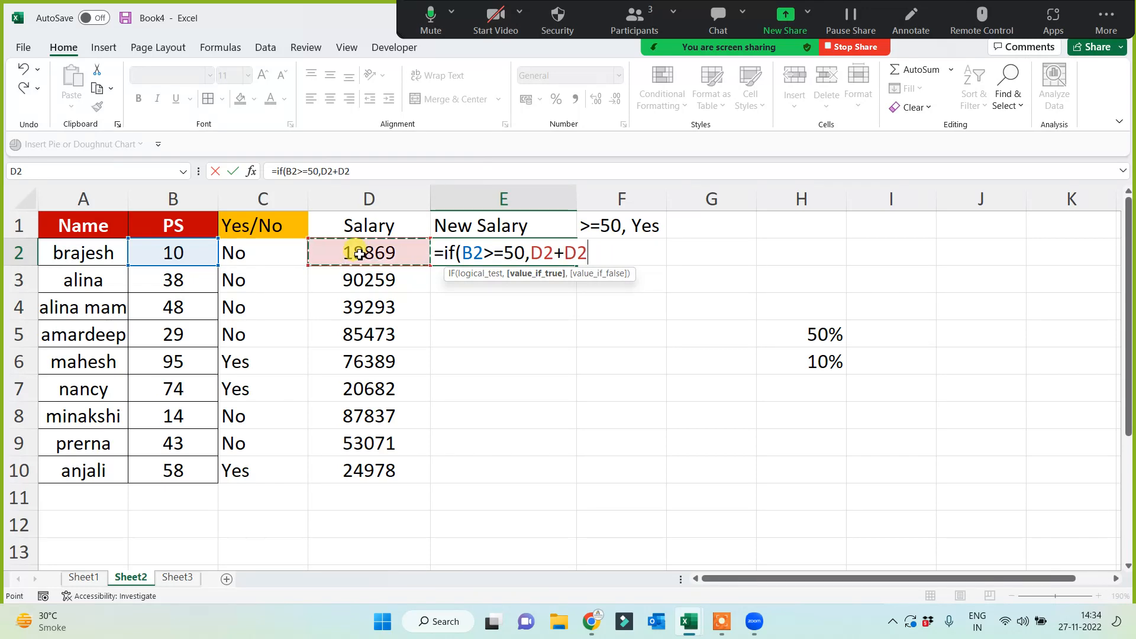
pyautogui.write('*50%')
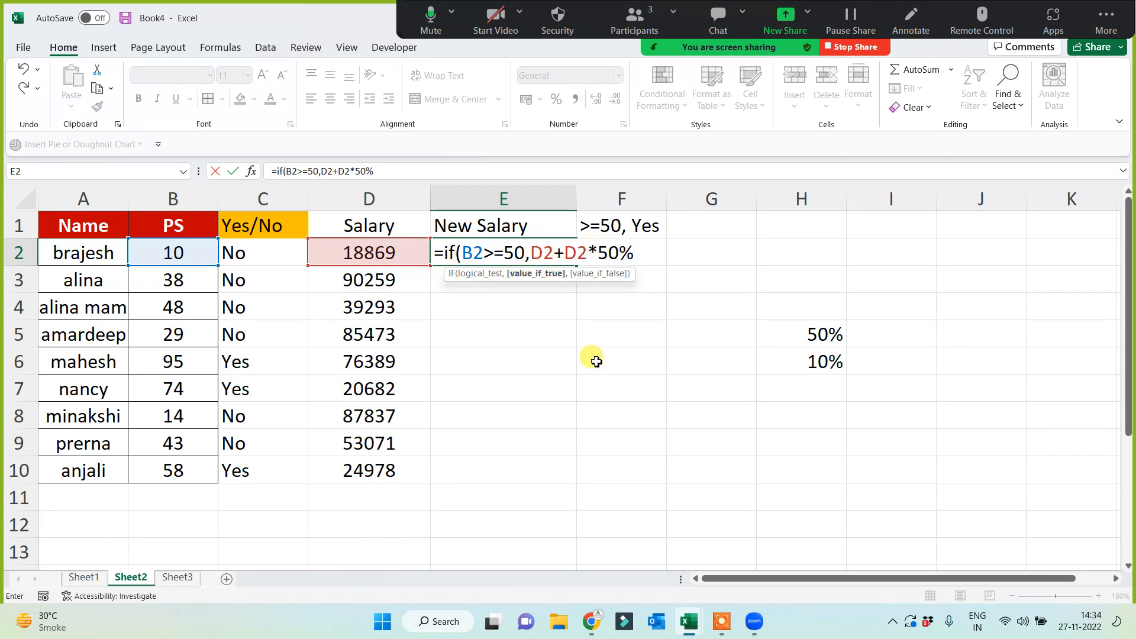
pyautogui.write(',')
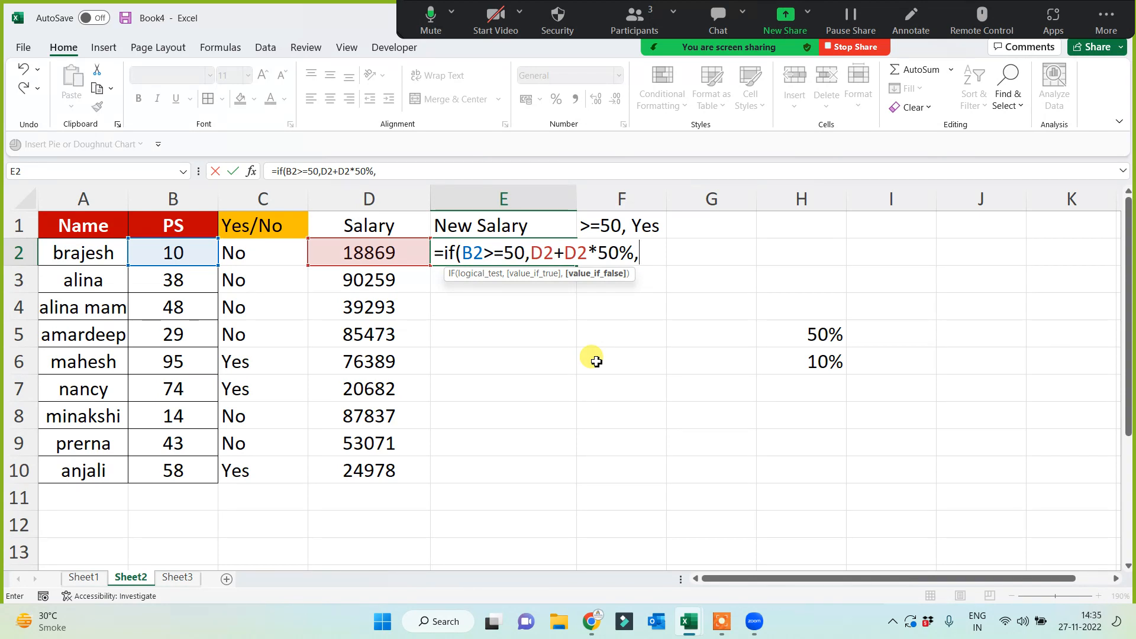
# Complete the E2 formula with D2+D2*10% as its value-if-false argument.
pyautogui.click(385, 253)
pyautogui.write('+')
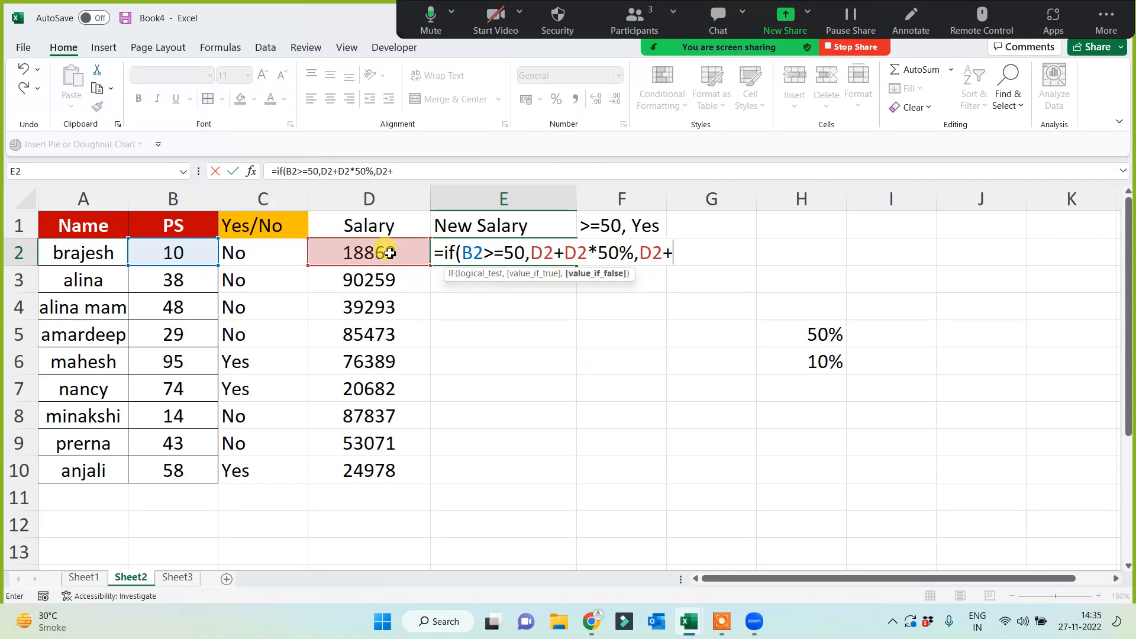
pyautogui.click(389, 252)
pyautogui.write('*')
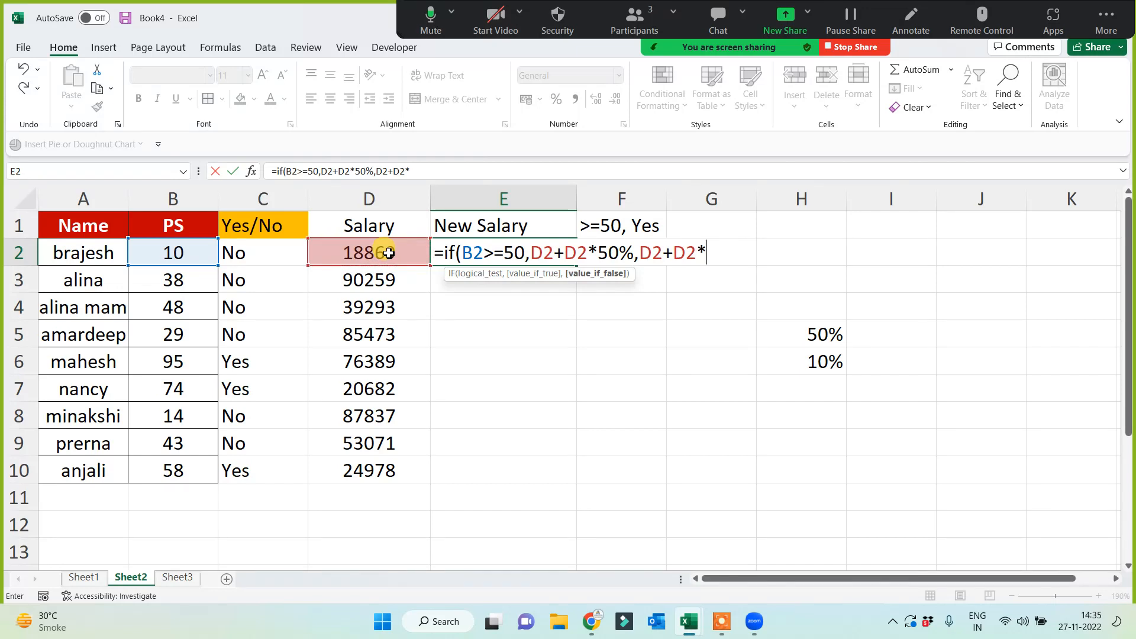
pyautogui.write('10%)')
pyautogui.press('Return')
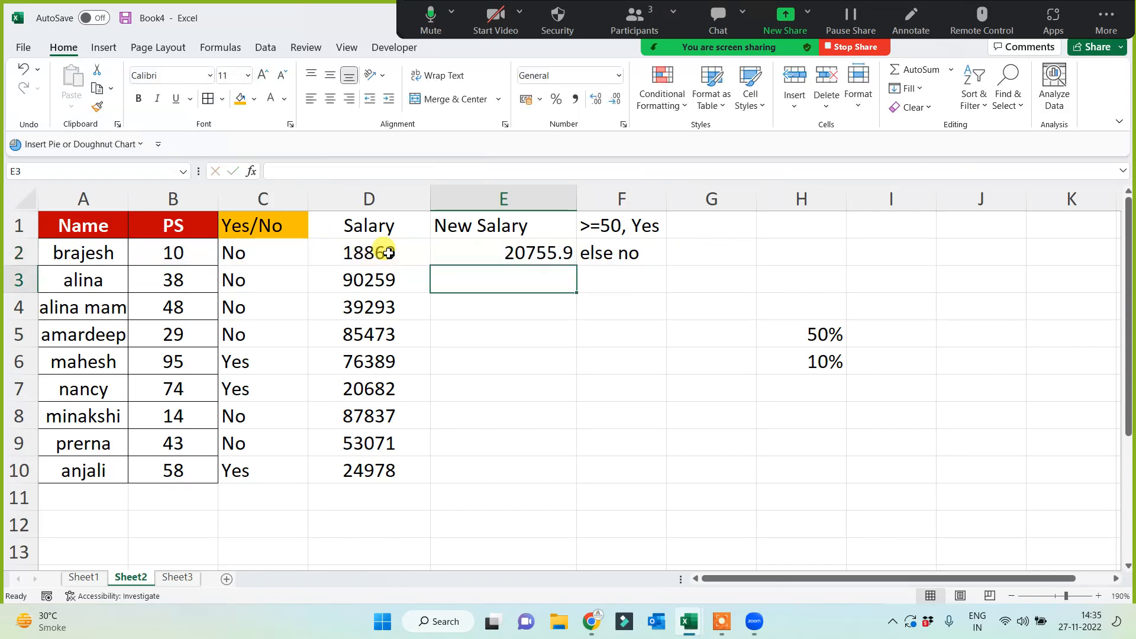
# Fill the New Salary formula from E2 down to E10.
pyautogui.click(358, 247)
pyautogui.click(520, 253)
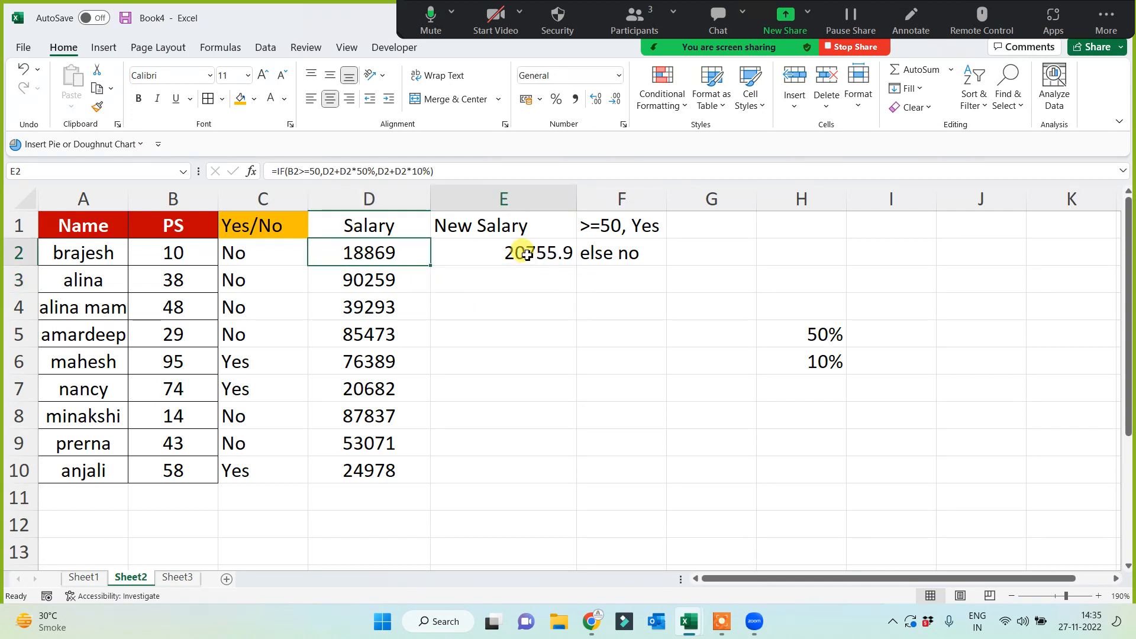
pyautogui.doubleClick(575, 266)
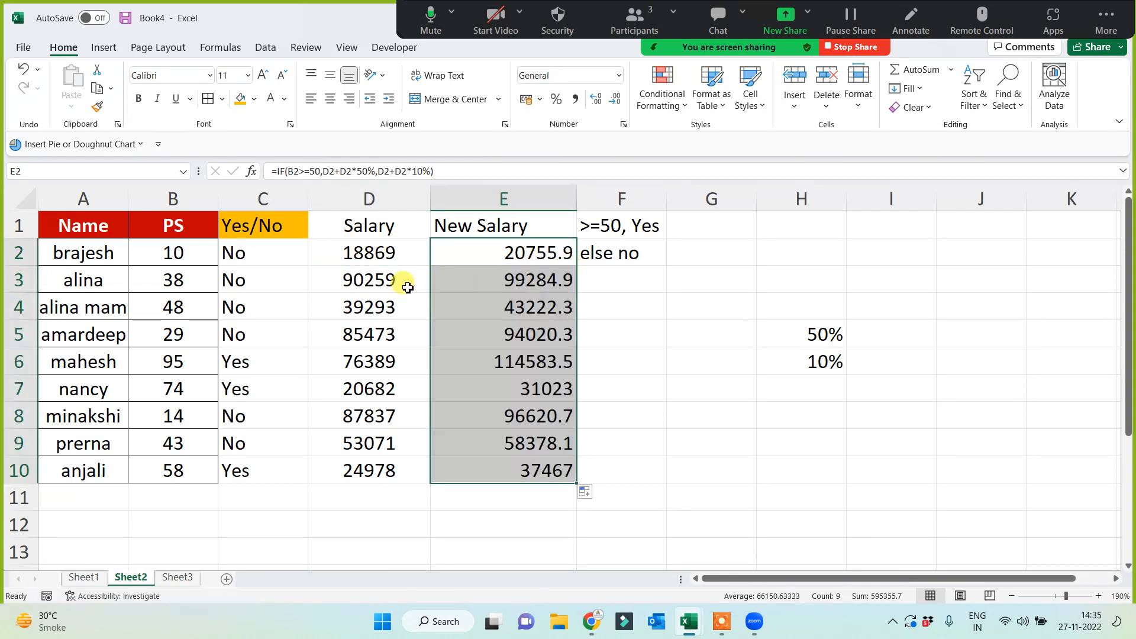
# Compare Salary with New Salary in row 3 and in row 6, where the Yes/No column shows Yes.
pyautogui.click(514, 281)
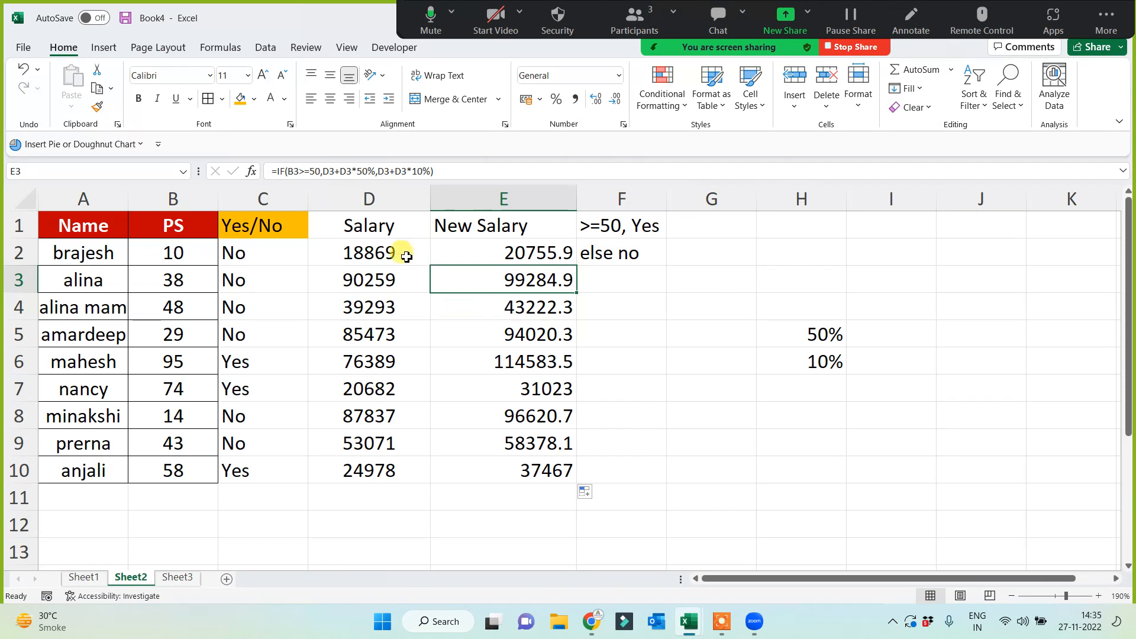
pyautogui.click(367, 267)
pyautogui.click(509, 283)
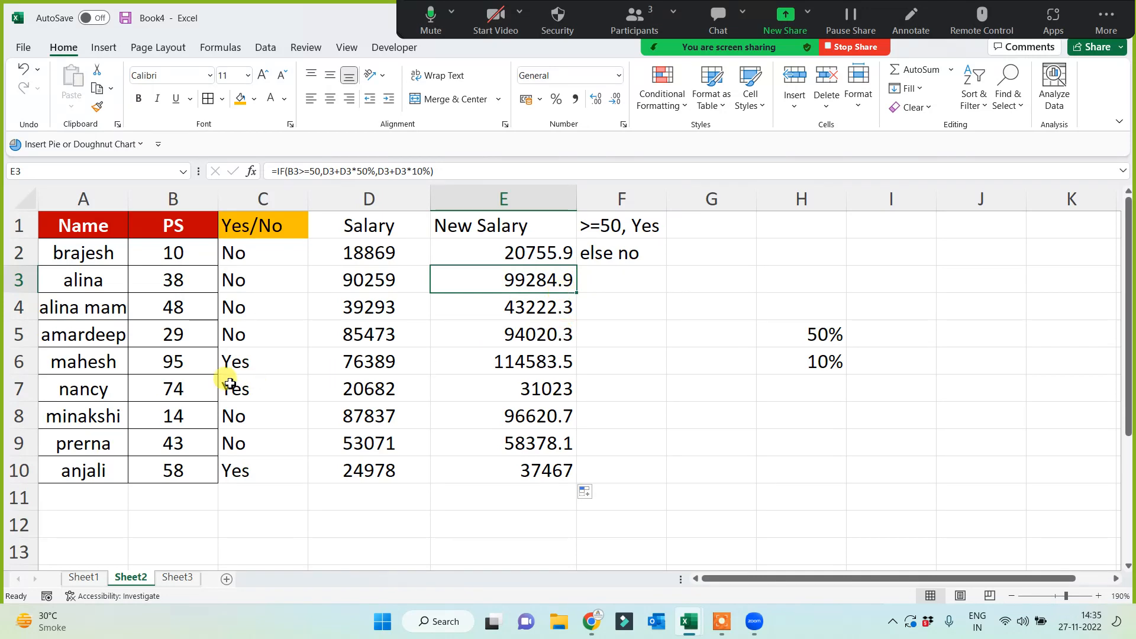
pyautogui.click(237, 364)
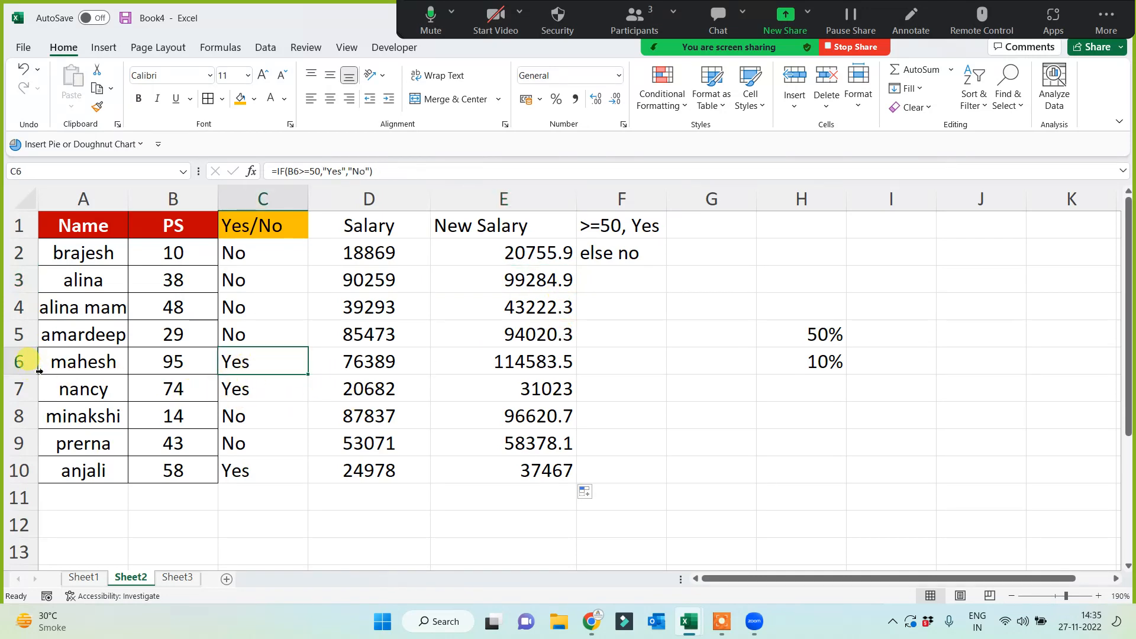
pyautogui.moveTo(60, 362); pyautogui.dragTo(550, 374)
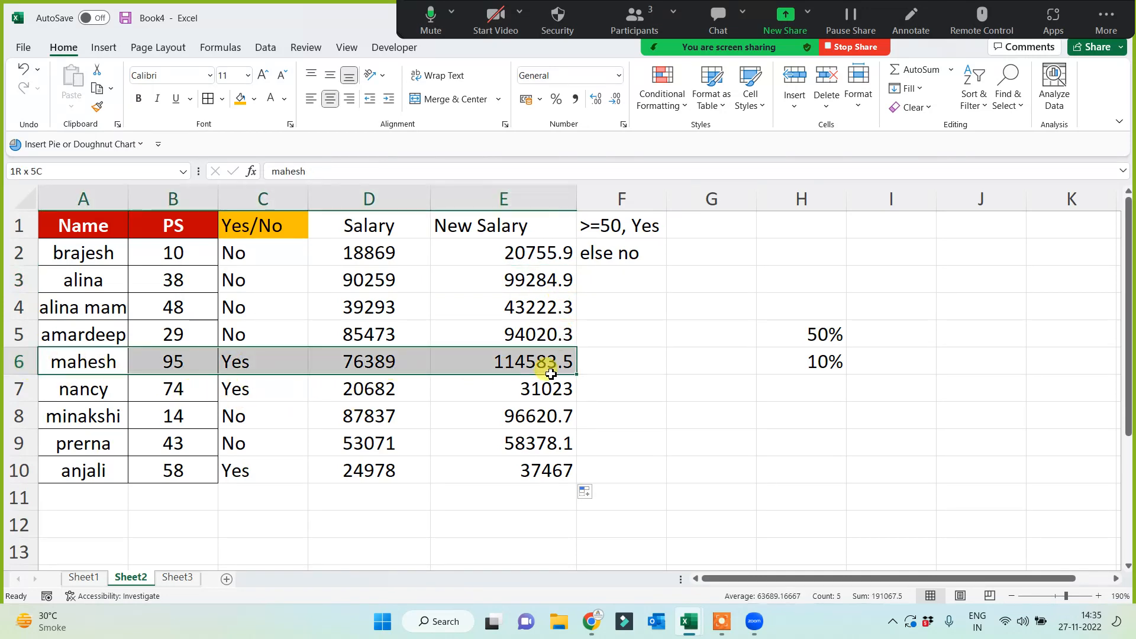
pyautogui.click(364, 368)
pyautogui.click(527, 362)
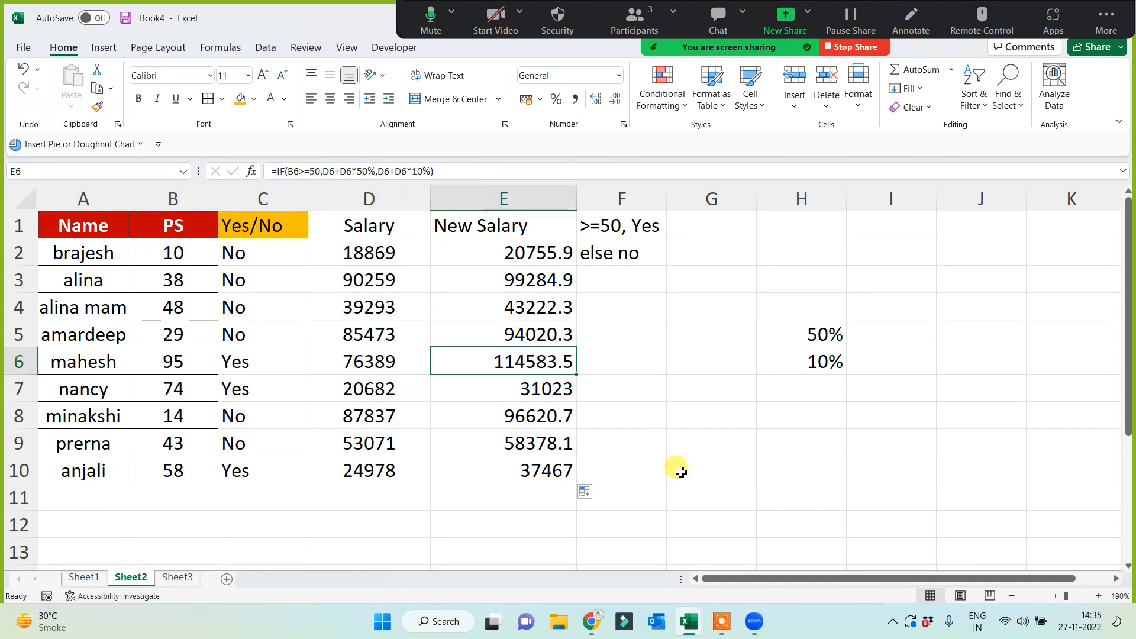
# Centre the New Salary values in E2:E10 and fill the headers in D1:E1 with light green.
pyautogui.moveTo(502, 252); pyautogui.dragTo(476, 472)
pyautogui.click(331, 99)
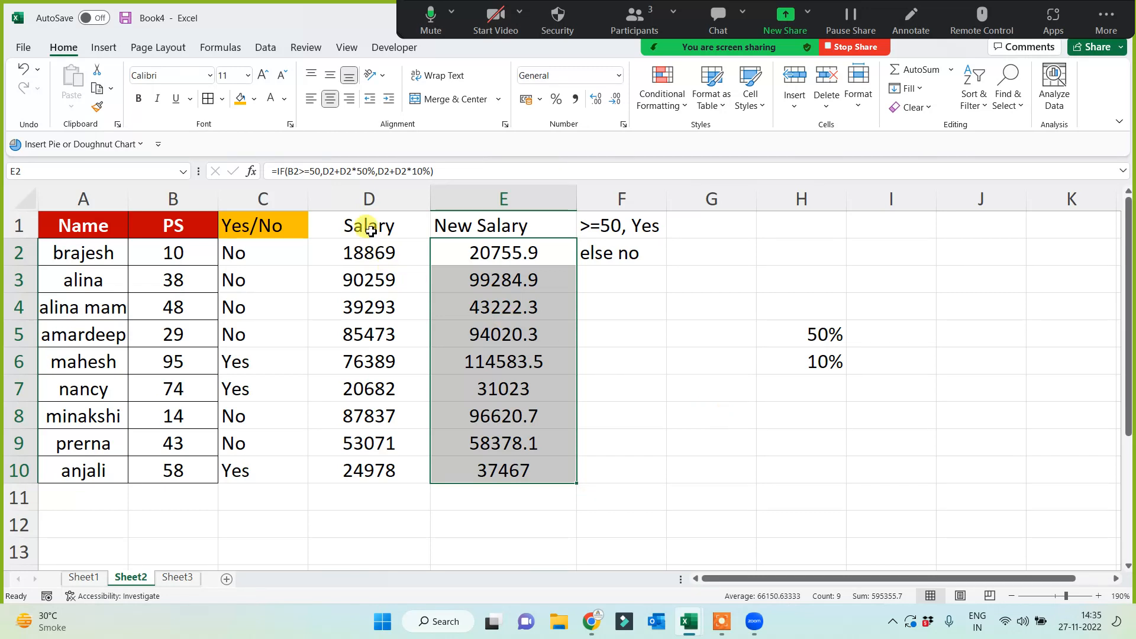
pyautogui.moveTo(365, 226); pyautogui.dragTo(528, 226)
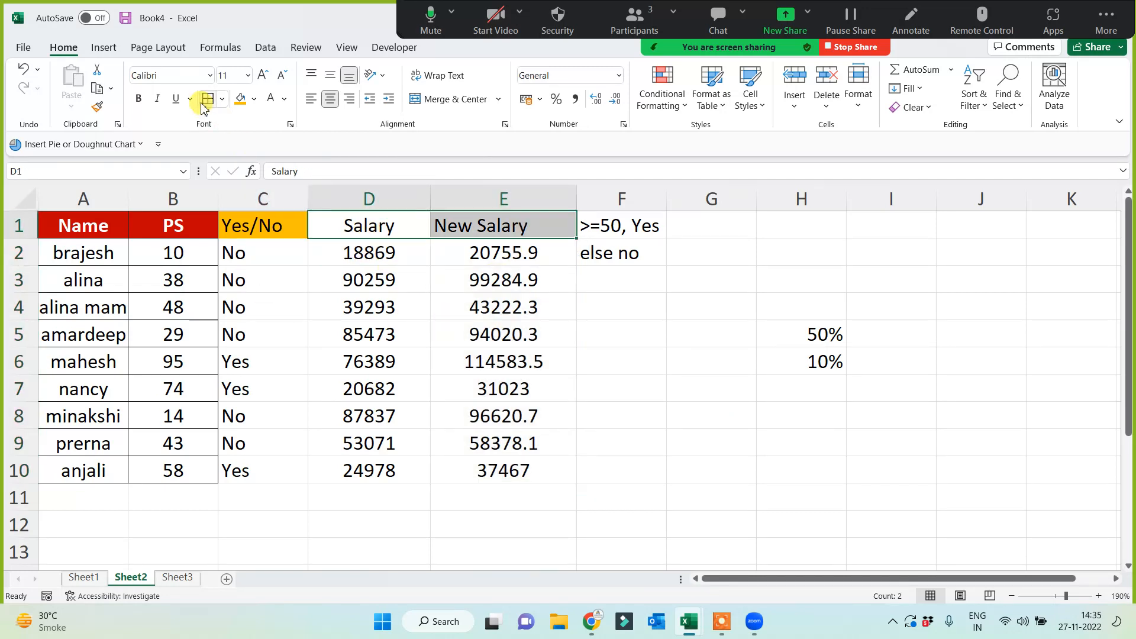
pyautogui.click(239, 102)
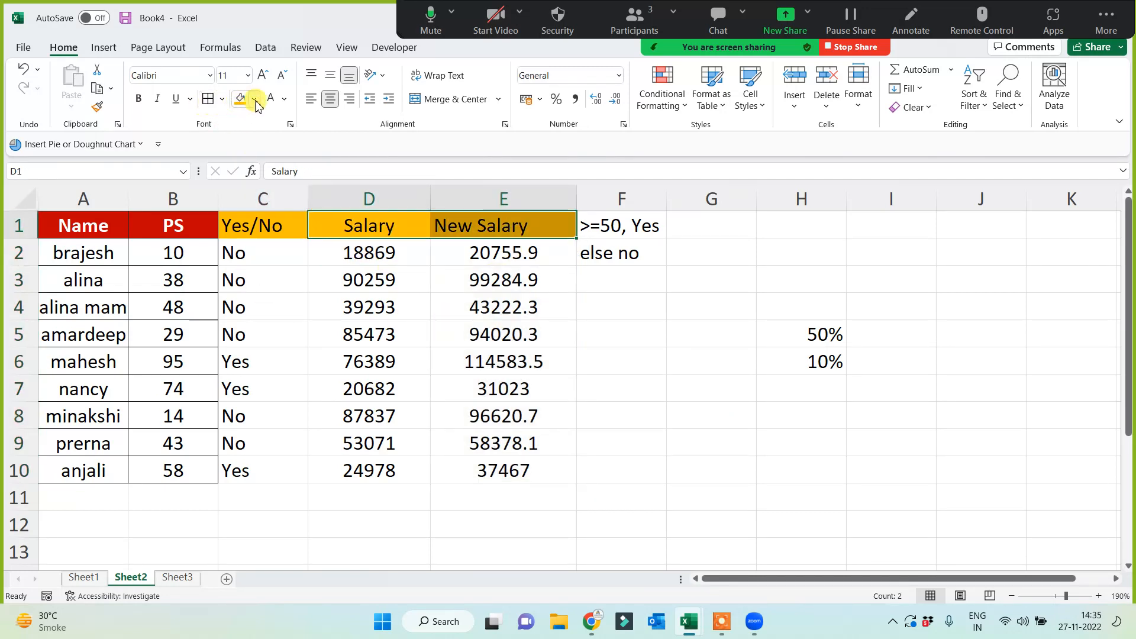
pyautogui.click(254, 99)
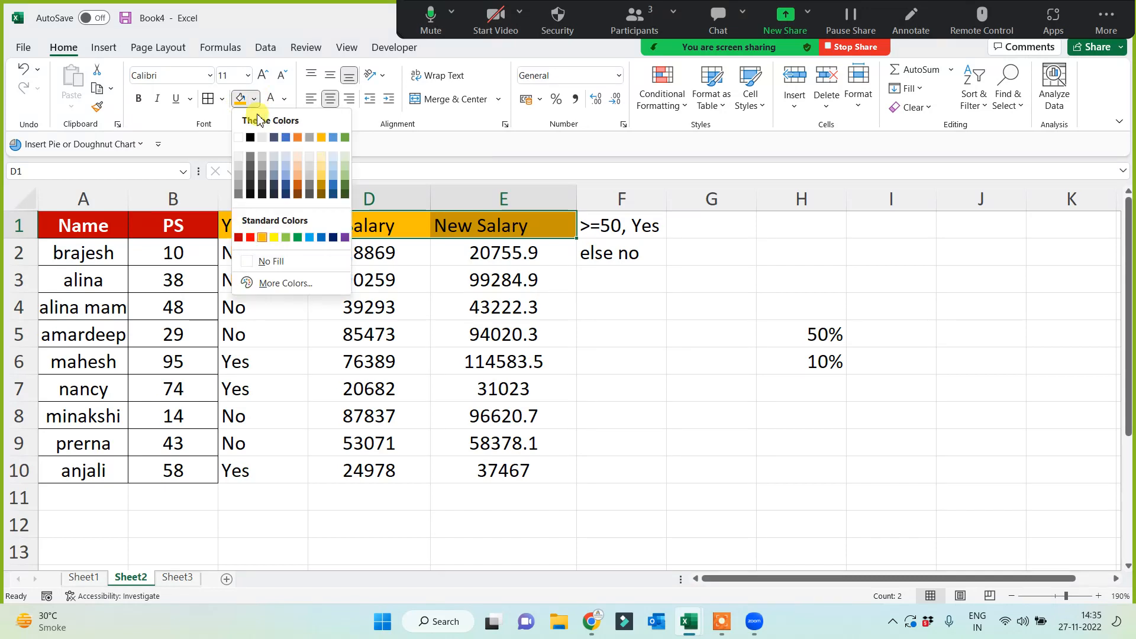
pyautogui.click(288, 238)
pyautogui.click(764, 422)
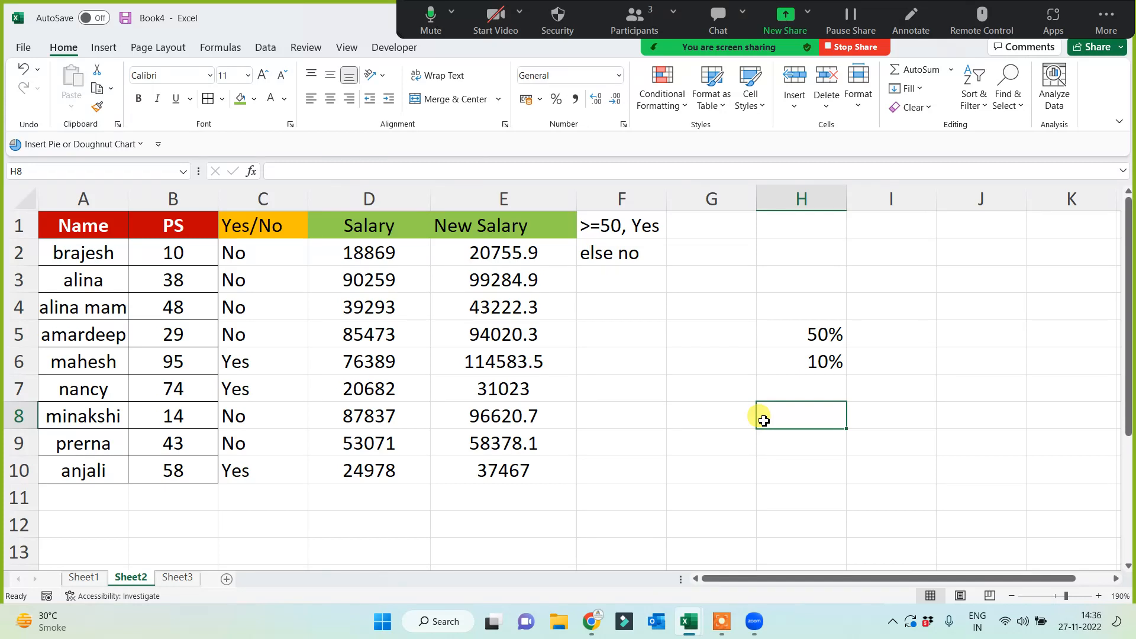
# Examine the logical test, value-if-true and value-if-false arguments of the IF formula in C2.
pyautogui.click(257, 256)
pyautogui.click(308, 173)
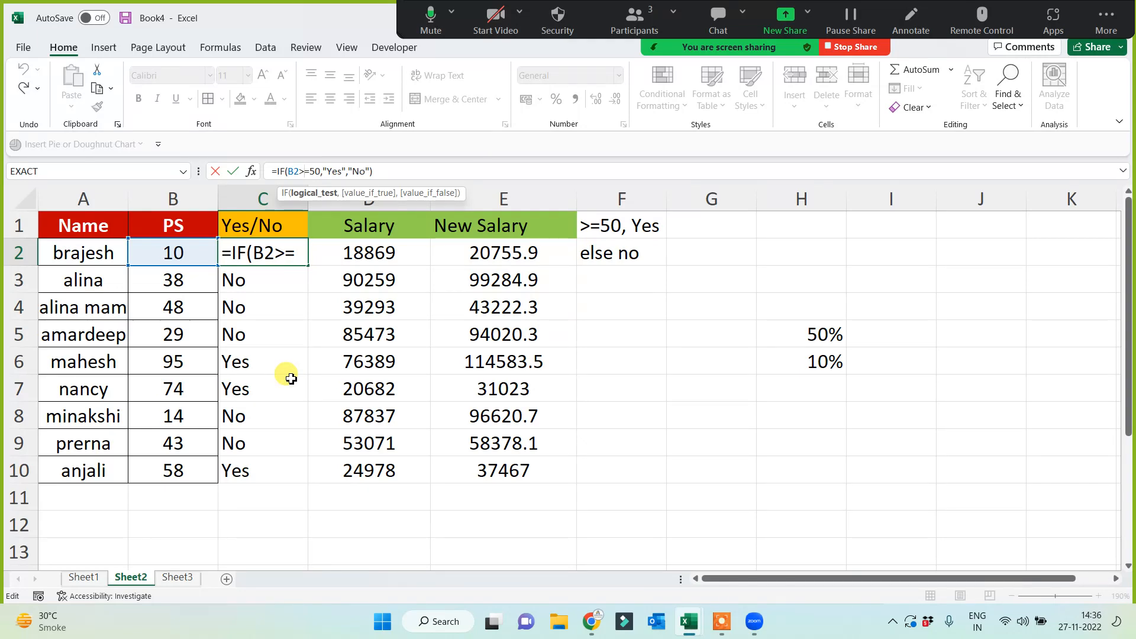
pyautogui.click(320, 172)
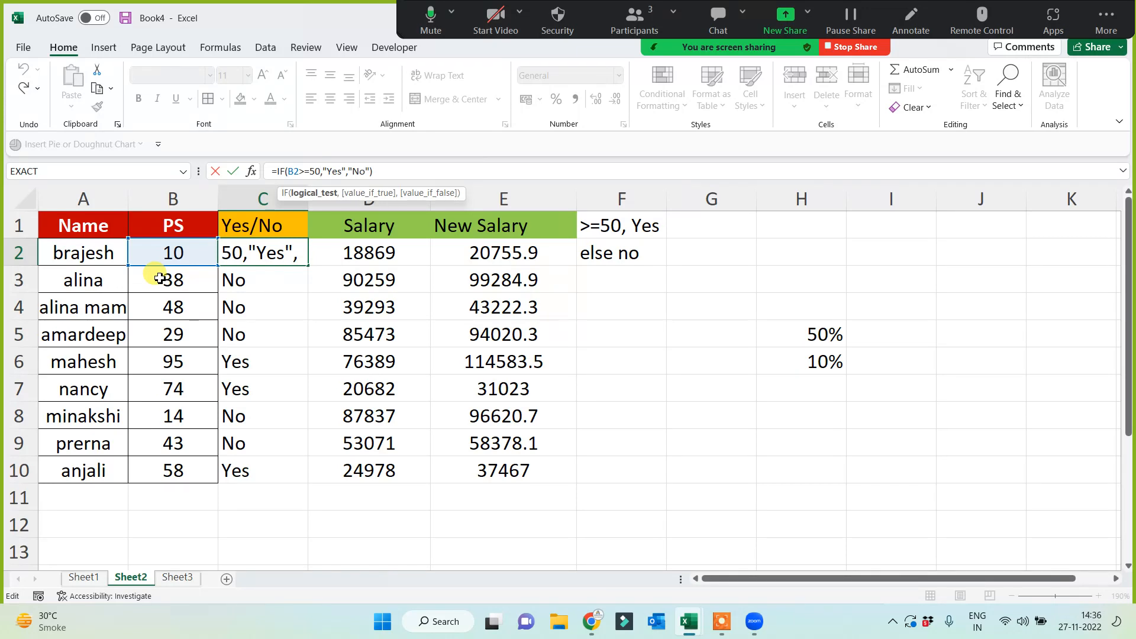
pyautogui.click(335, 174)
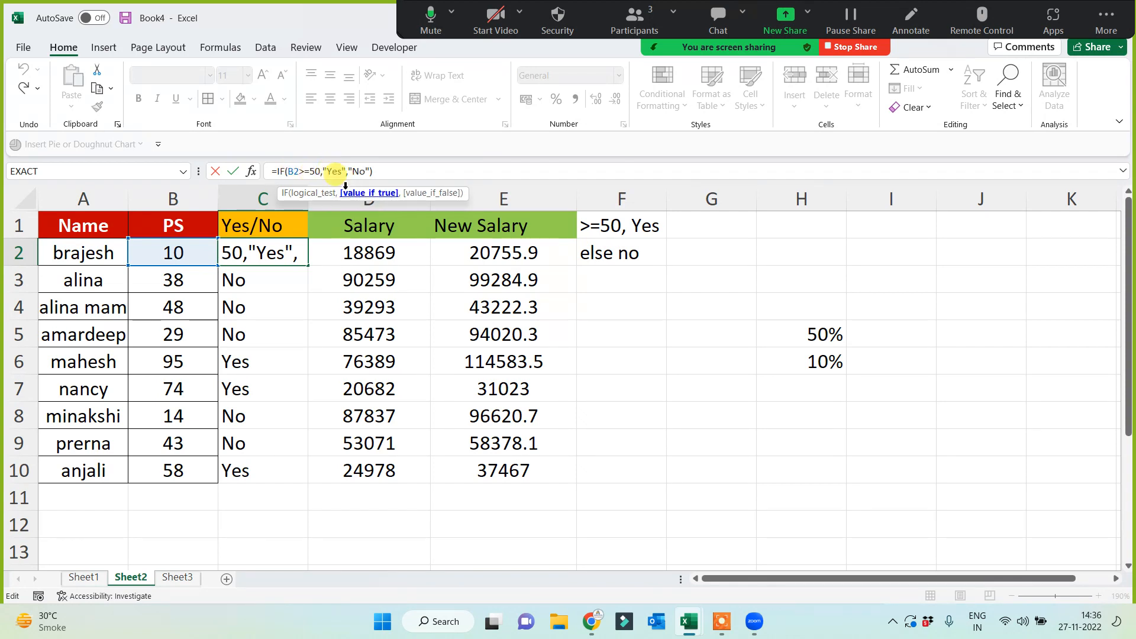
pyautogui.click(359, 171)
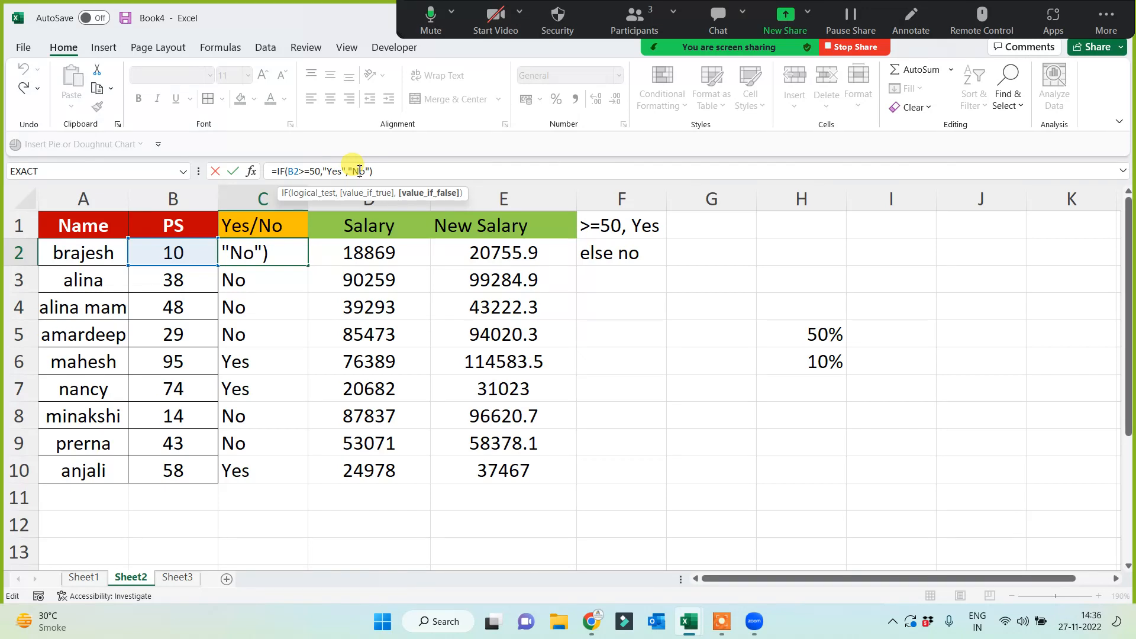
pyautogui.press('Return')
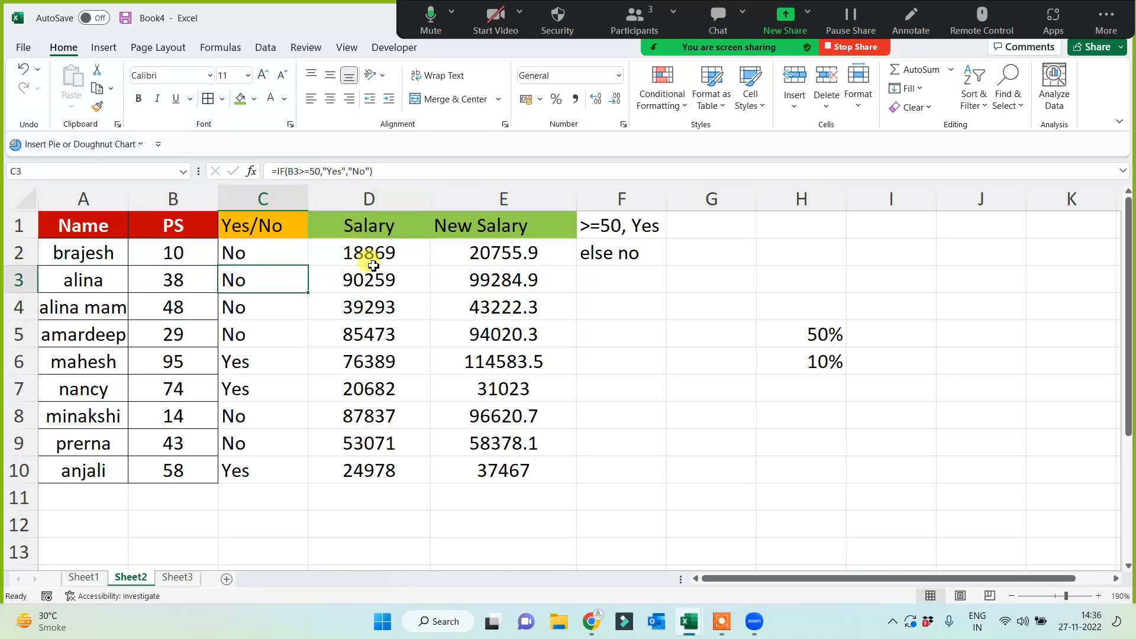
# Compare the raise percentages in H5 and H6 with the New Salary value in E2.
pyautogui.click(791, 322)
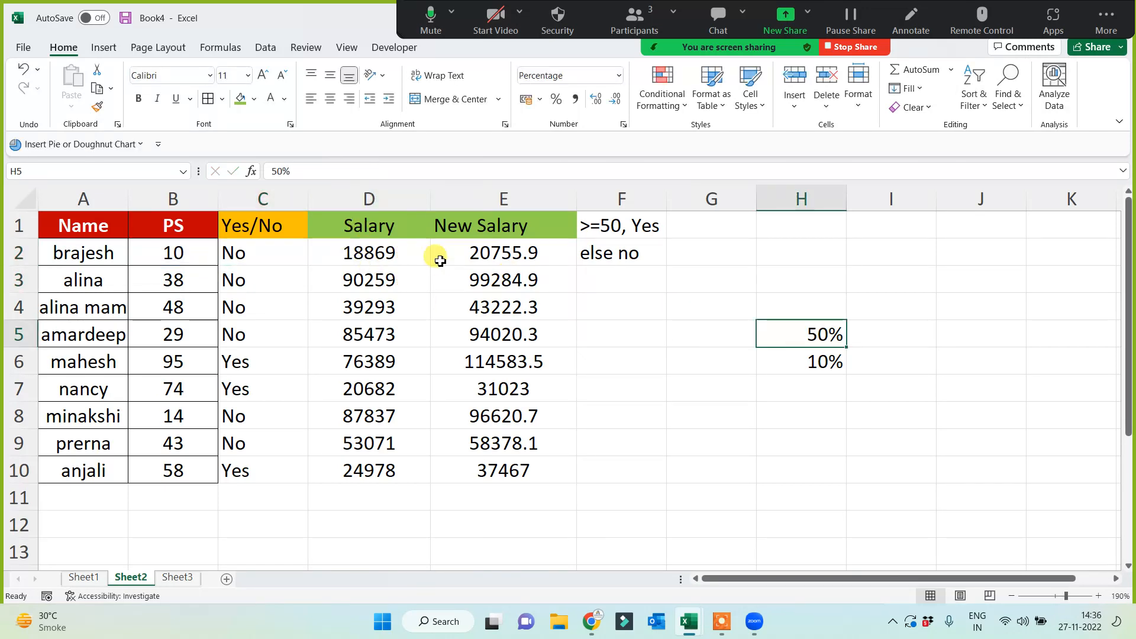
pyautogui.click(480, 253)
pyautogui.click(818, 369)
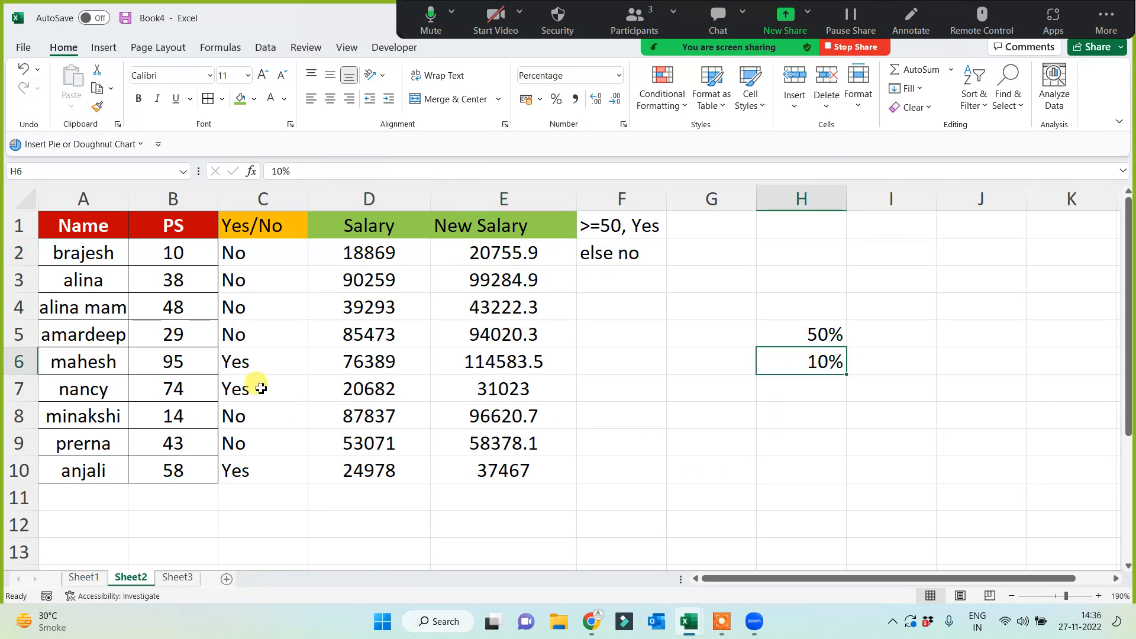
# Insert five blank columns before column D on Sheet3.
pyautogui.click(175, 576)
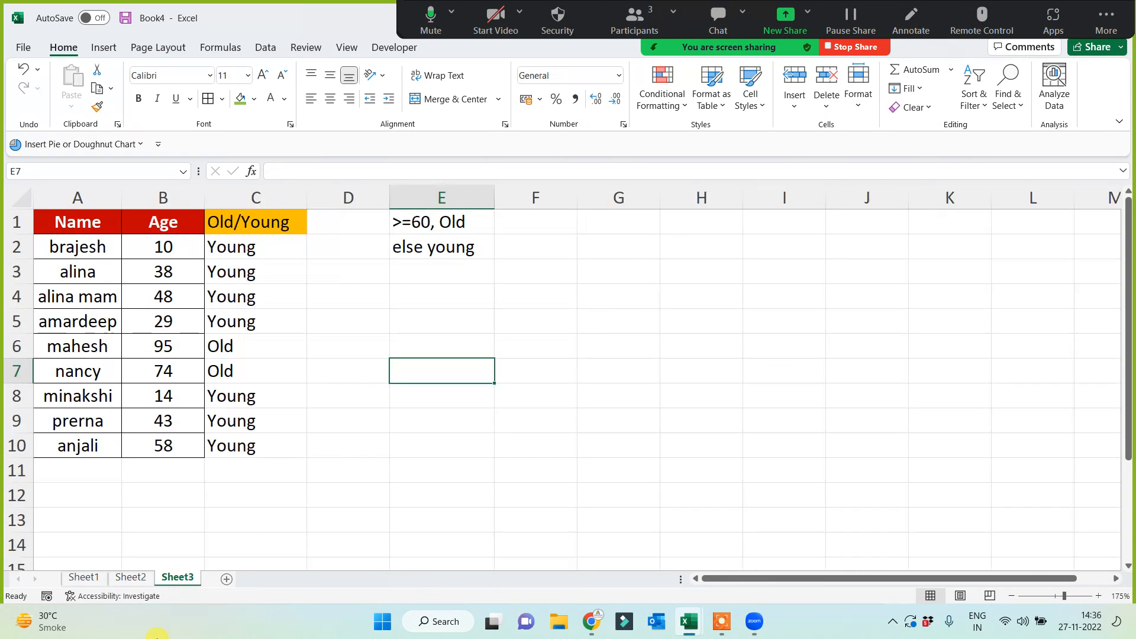
pyautogui.click(373, 205)
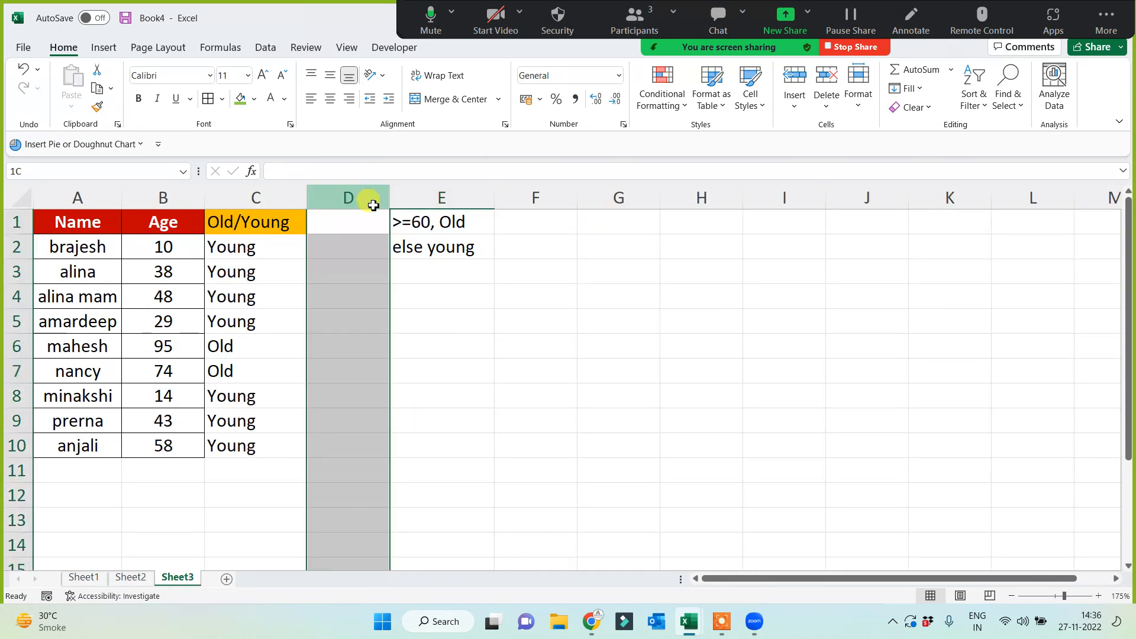
pyautogui.hotkey('ctrl', 'shift', '+')
pyautogui.hotkey('ctrl', 'shift', '+')
pyautogui.hotkey('ctrl', 'shift', '+')
pyautogui.hotkey('ctrl', 'shift', '+')
pyautogui.hotkey('ctrl', 'shift', '+')
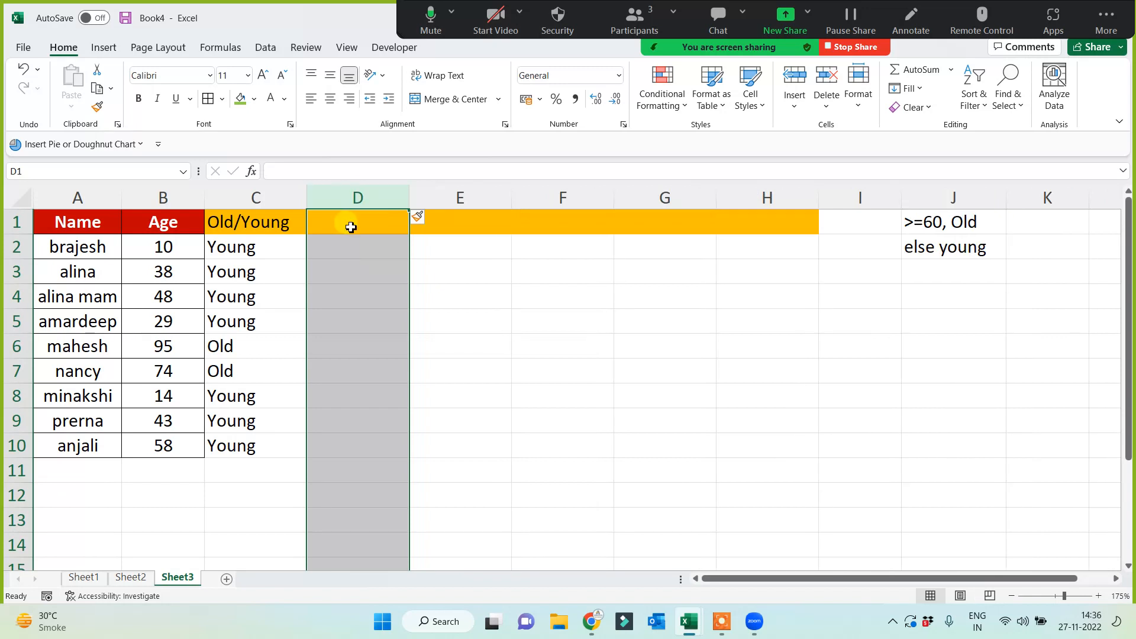
# Enter the header Name/Blank in D1.
pyautogui.click(351, 227)
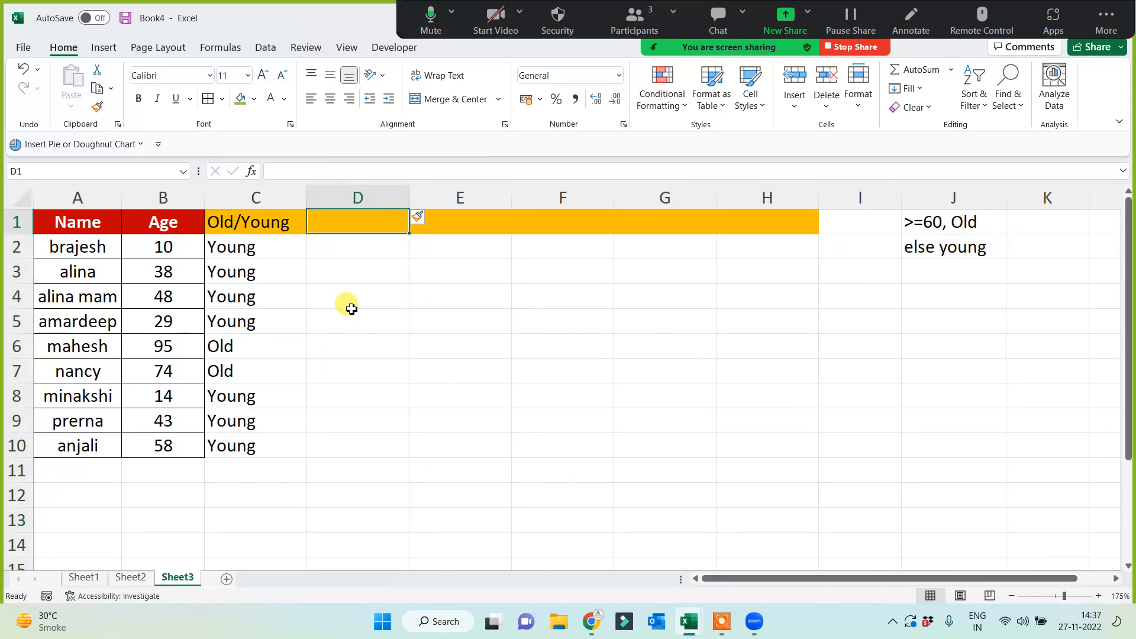
pyautogui.write('Name')
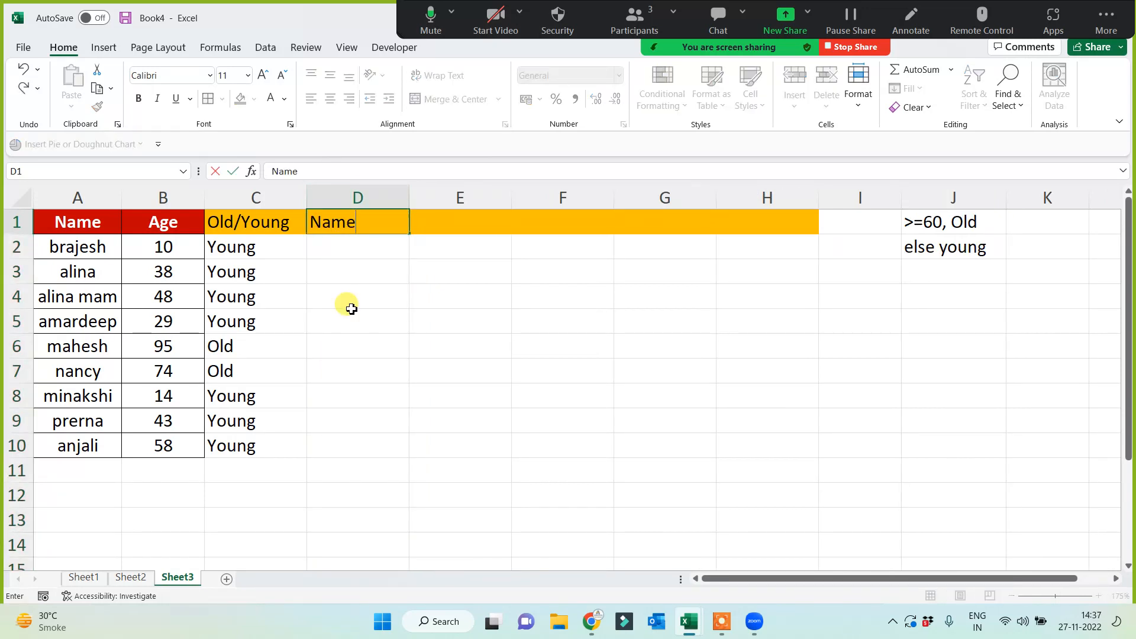
pyautogui.write('/Blank')
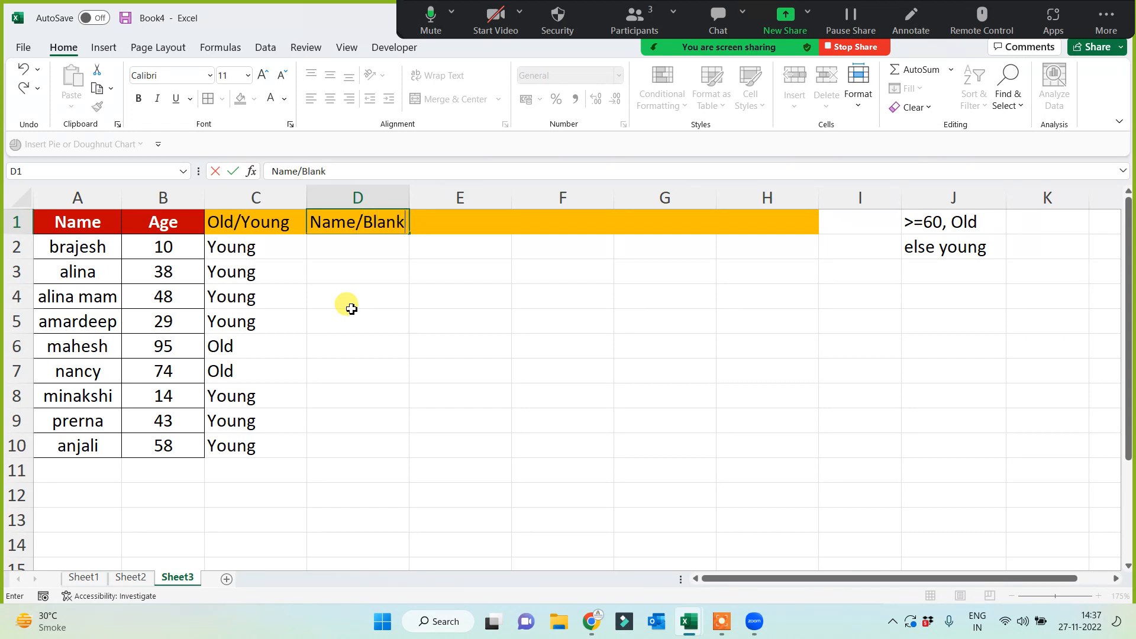
pyautogui.press('Return')
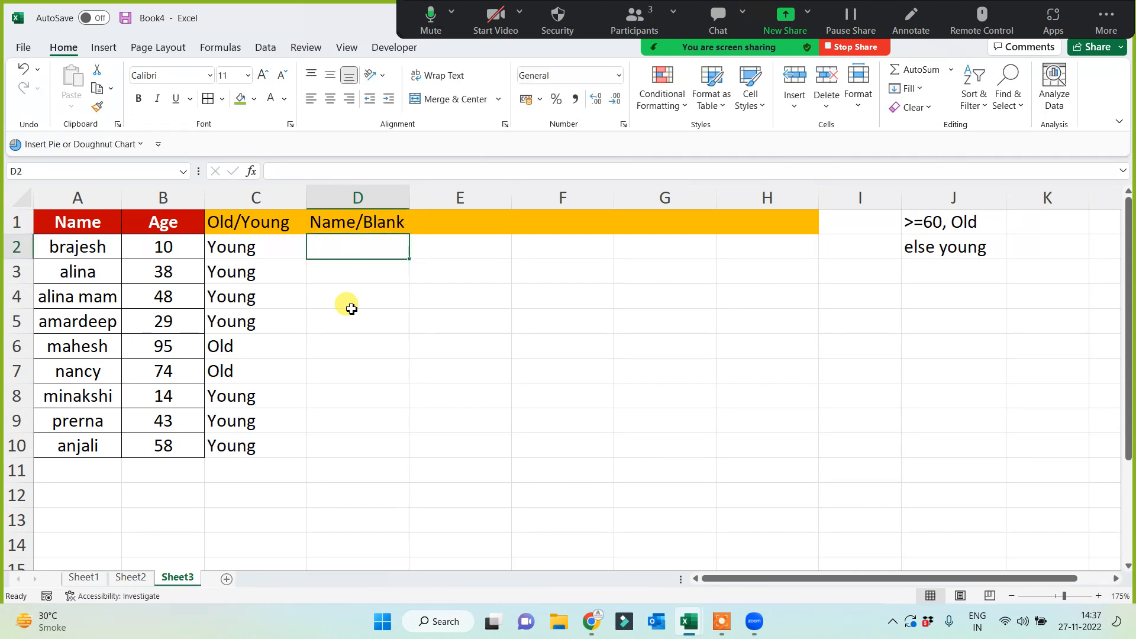
# Note the new rule beside the table: ">40, Name" in J6 and "else blank" in J7.
pyautogui.click(937, 302)
pyautogui.click(933, 340)
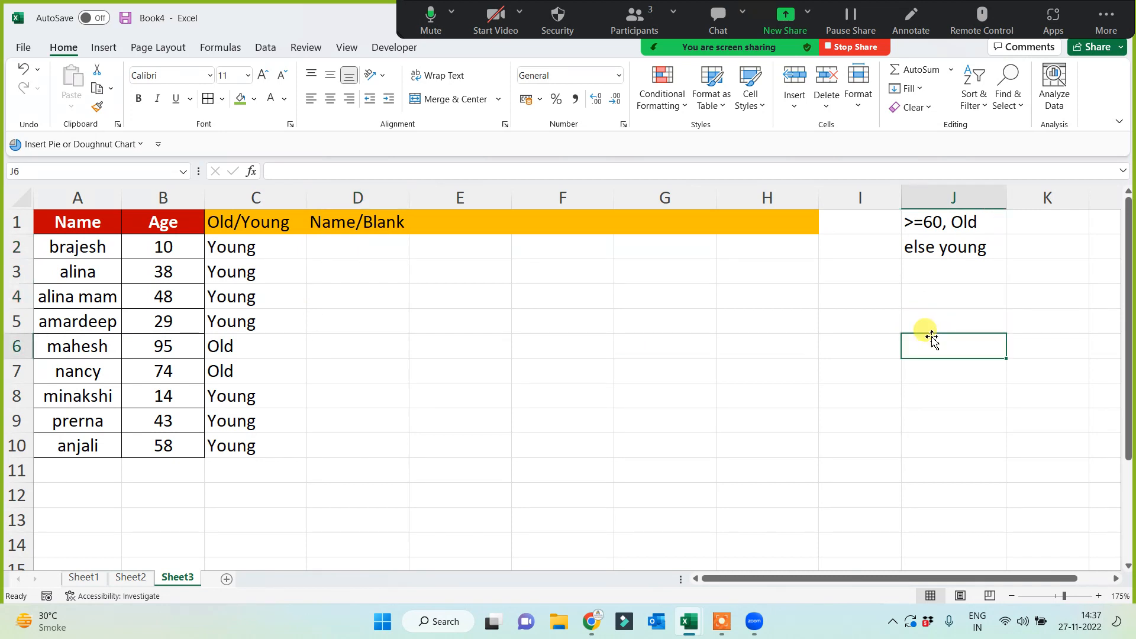
pyautogui.write('<')
pyautogui.press('BackSpace')
pyautogui.write('>')
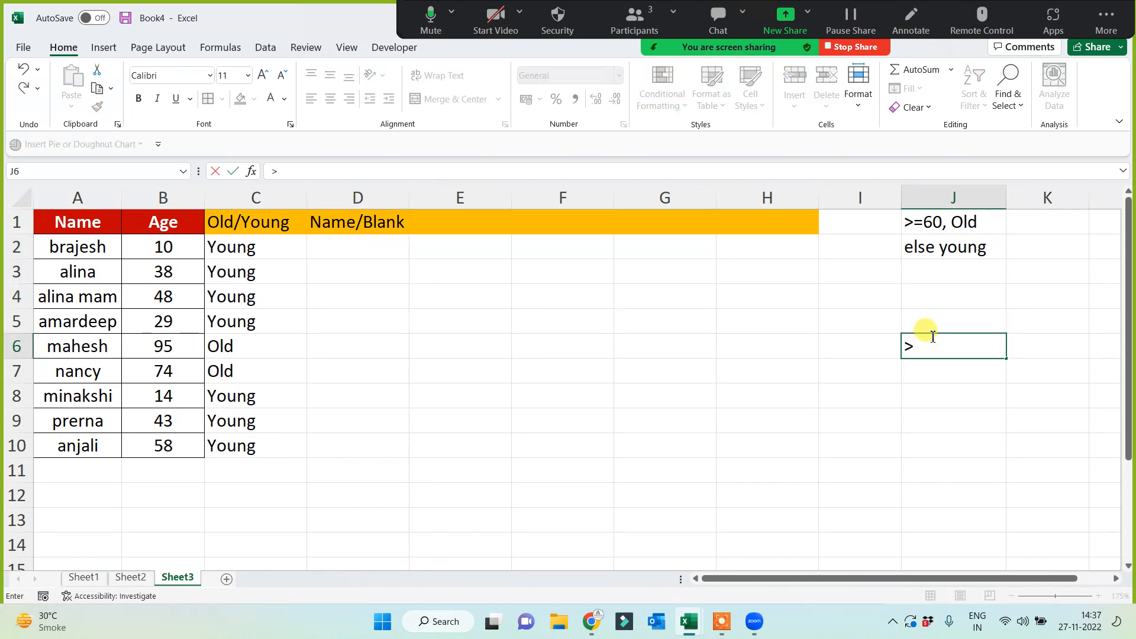
pyautogui.write('40, Name')
pyautogui.press('Return')
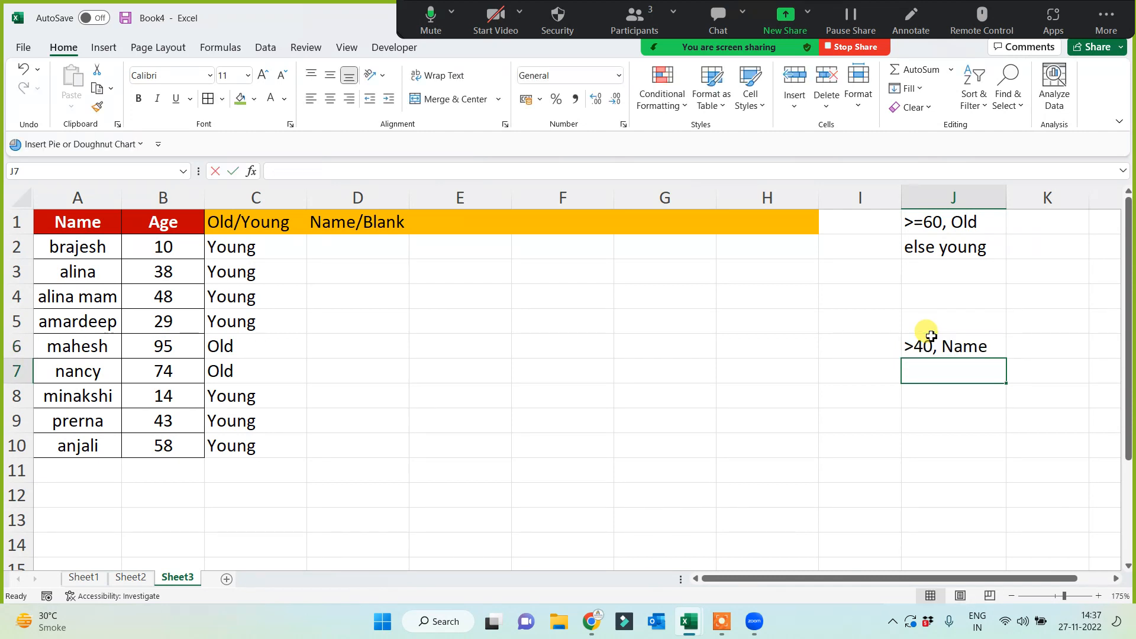
pyautogui.write('else blank')
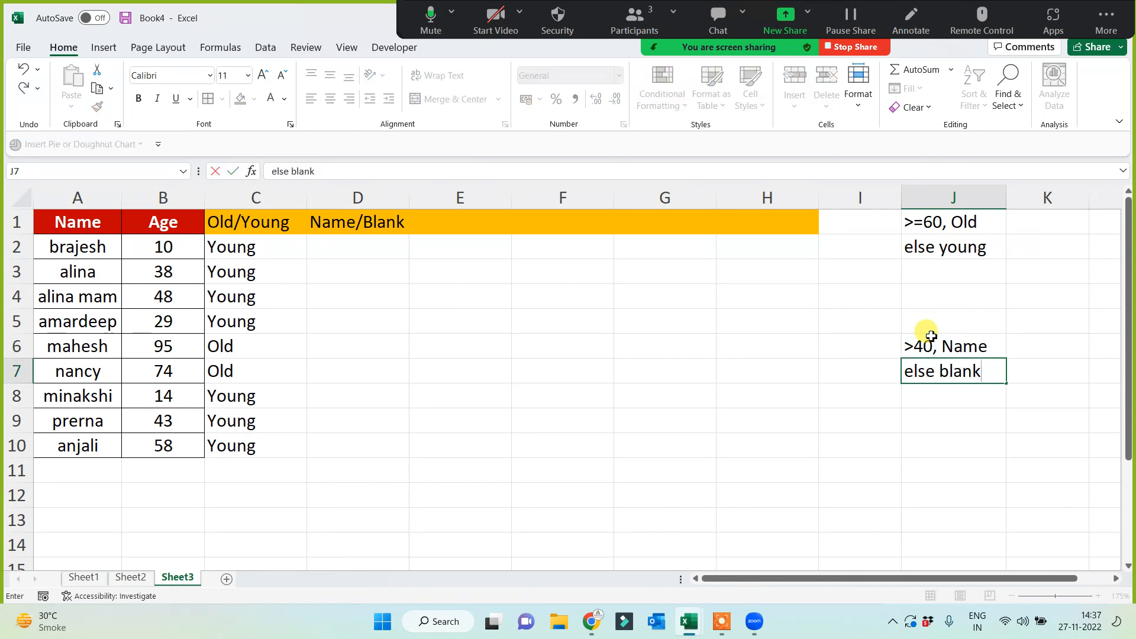
pyautogui.press('Return')
# Fill the Name/Blank header in D1 and the rule cells J6:J7 with light green.
pyautogui.click(336, 224)
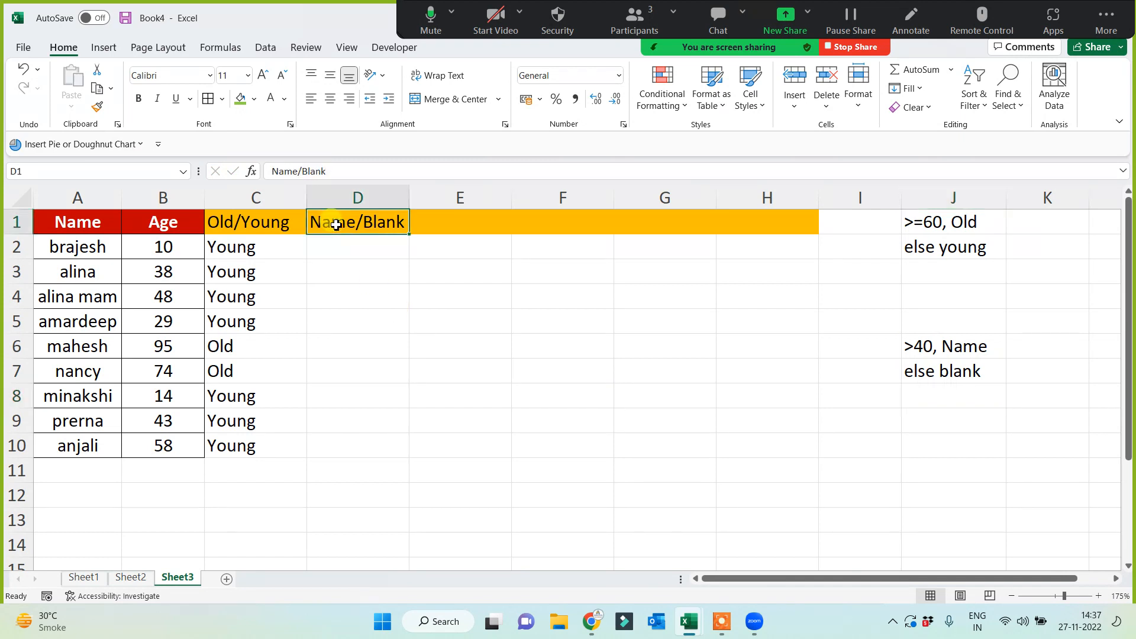
pyautogui.click(240, 98)
pyautogui.moveTo(922, 349); pyautogui.dragTo(932, 371)
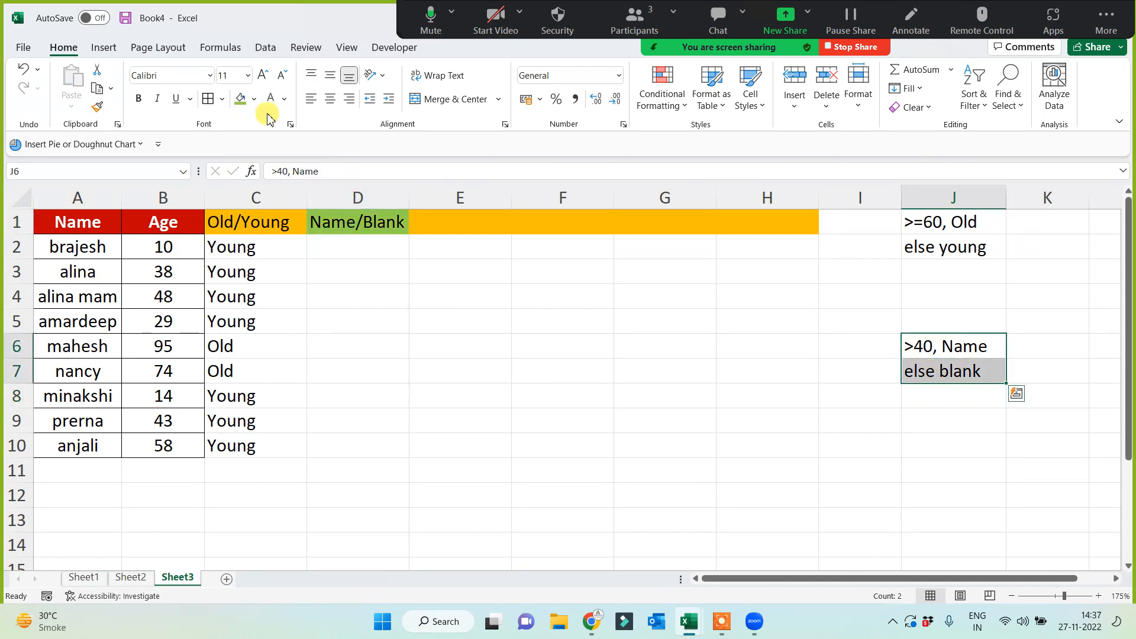
pyautogui.click(240, 98)
# Enter the names from rows 4 and 6 in D4 and D6 as sample results for ages above 40.
pyautogui.click(340, 255)
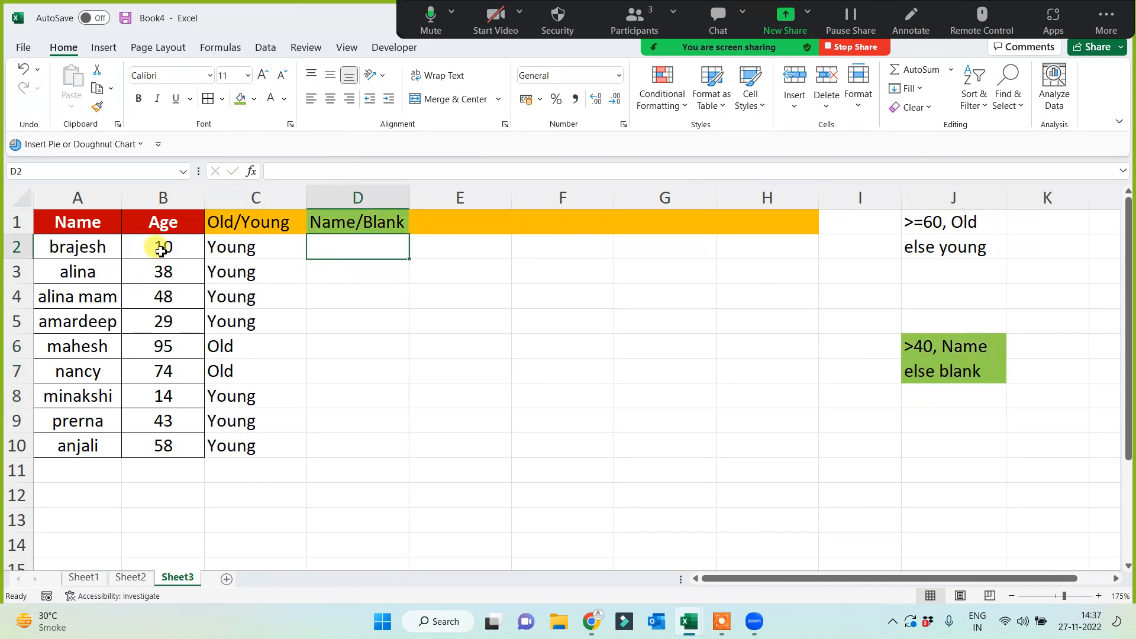
pyautogui.click(161, 246)
pyautogui.click(329, 249)
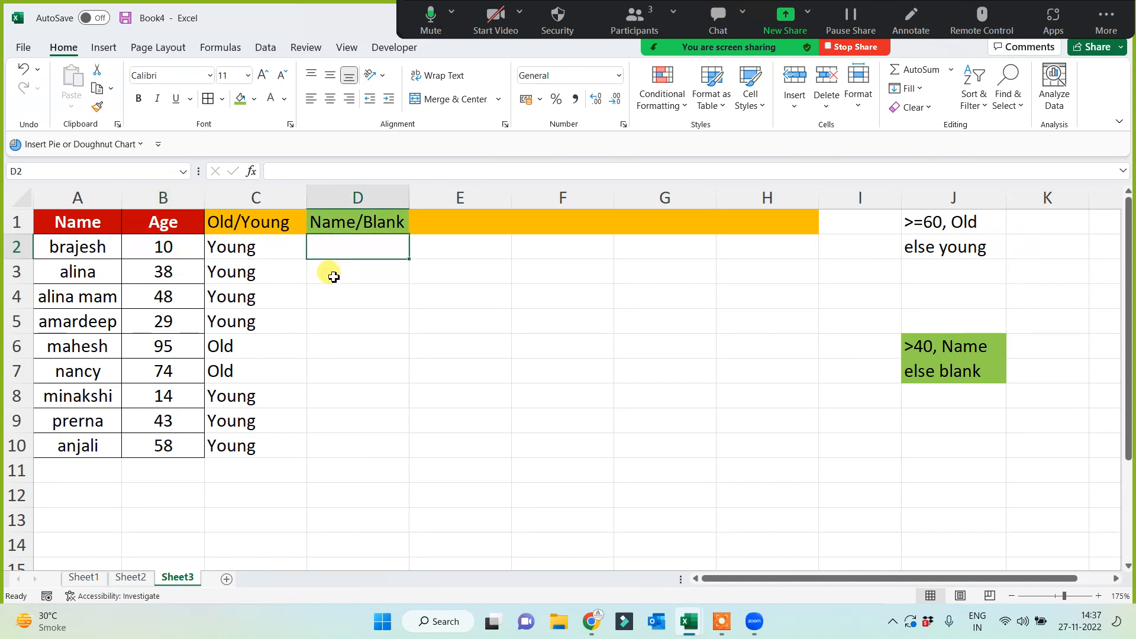
pyautogui.click(334, 277)
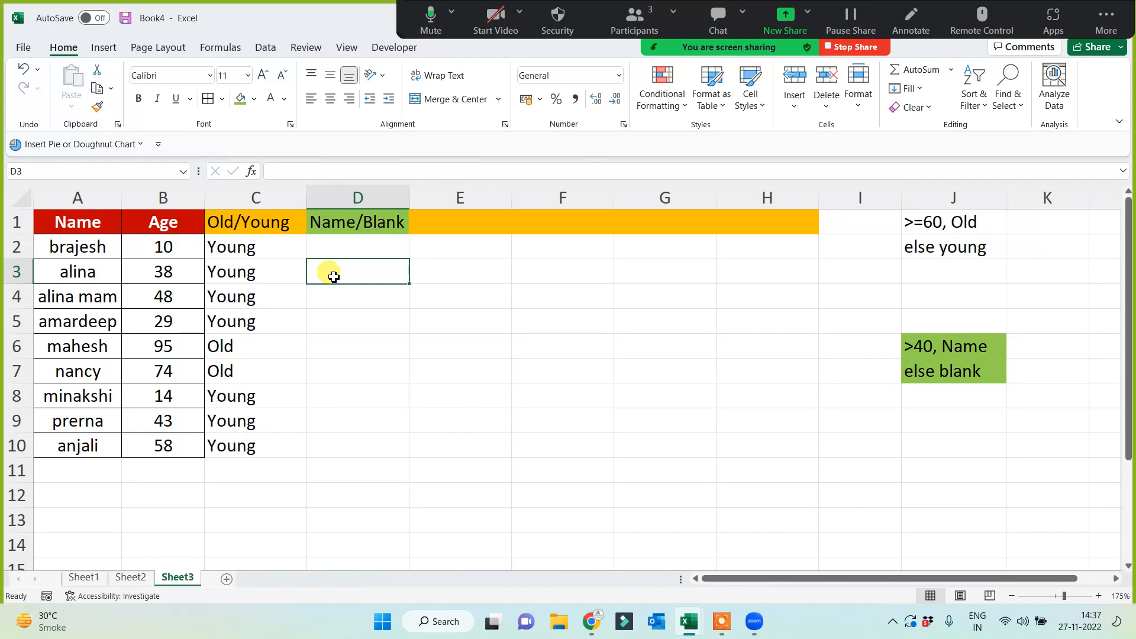
pyautogui.press('Down')
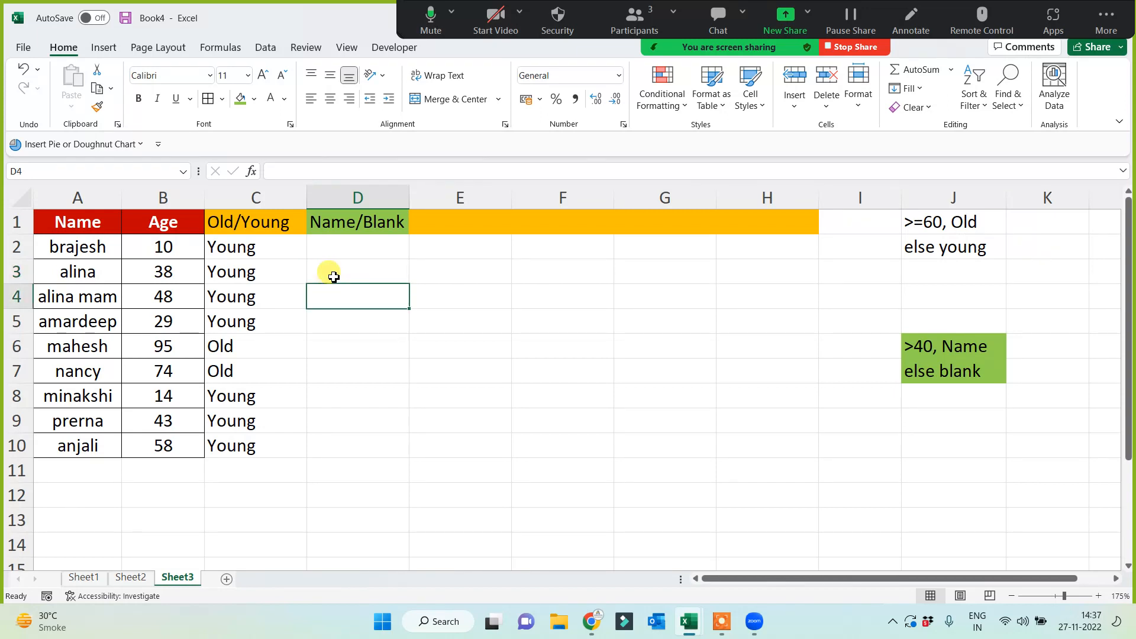
pyautogui.write('Alina Ma')
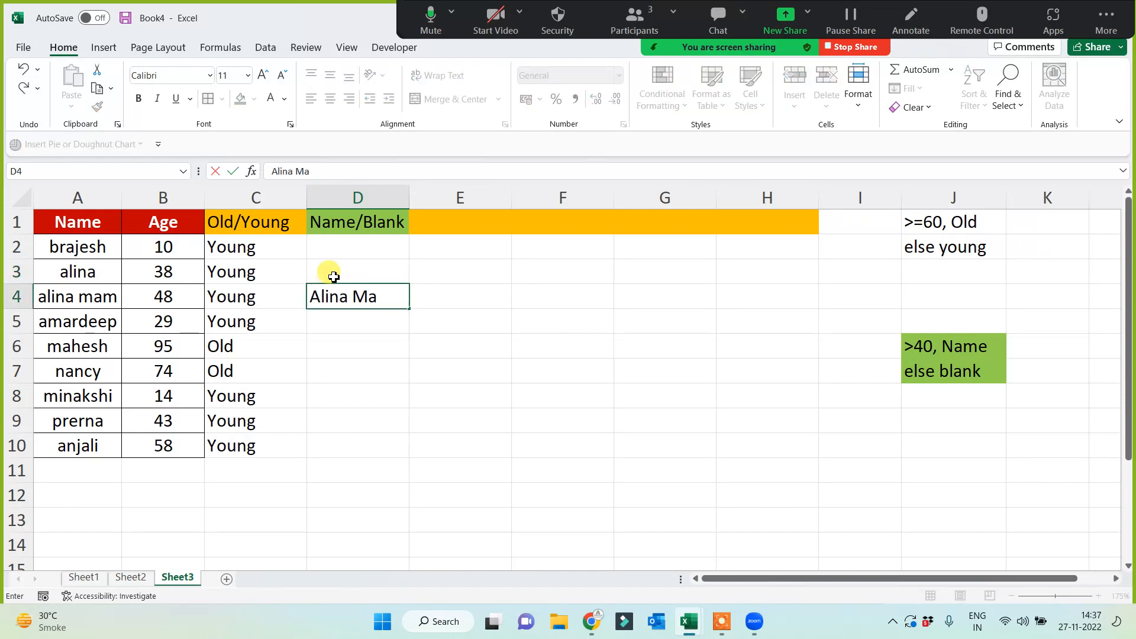
pyautogui.write('m')
pyautogui.press('Return')
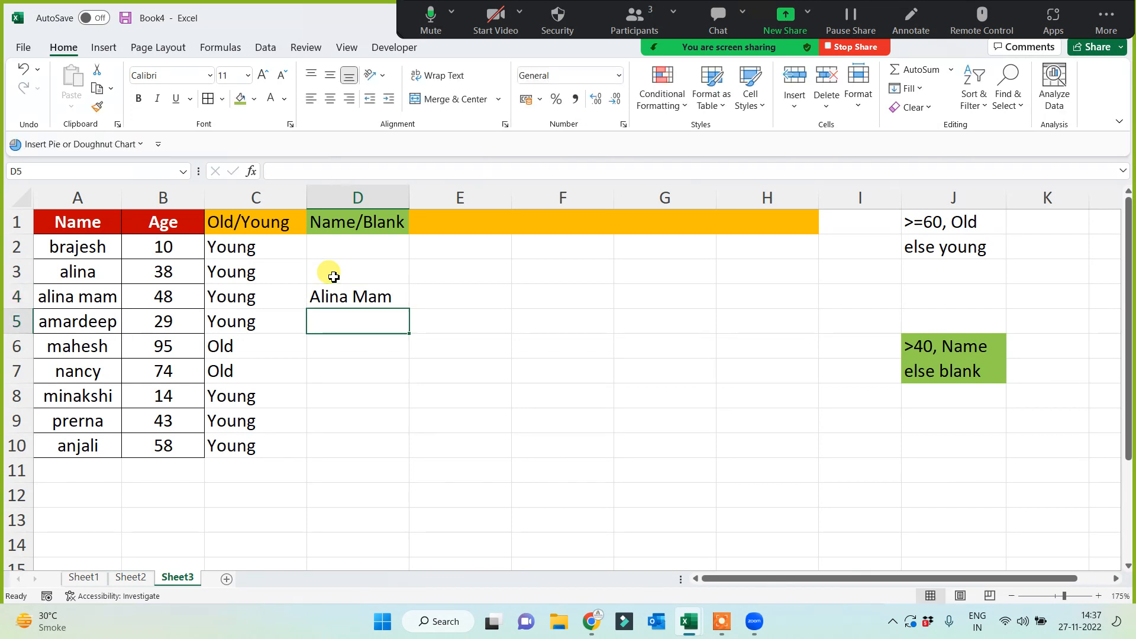
pyautogui.press('Return')
pyautogui.write('mahesh')
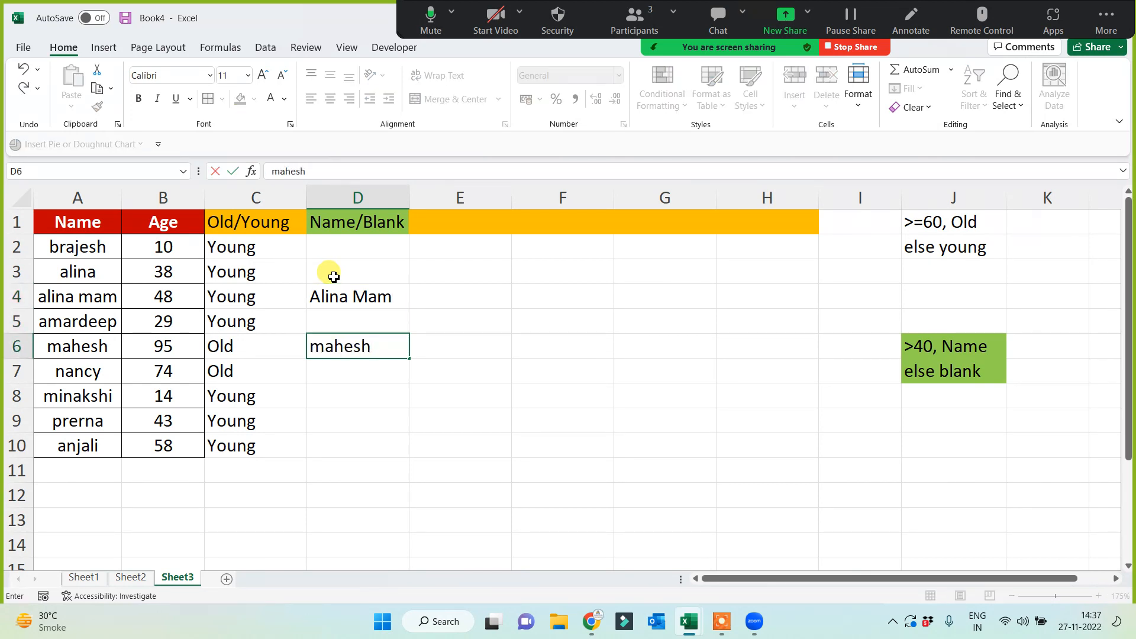
pyautogui.press('Return')
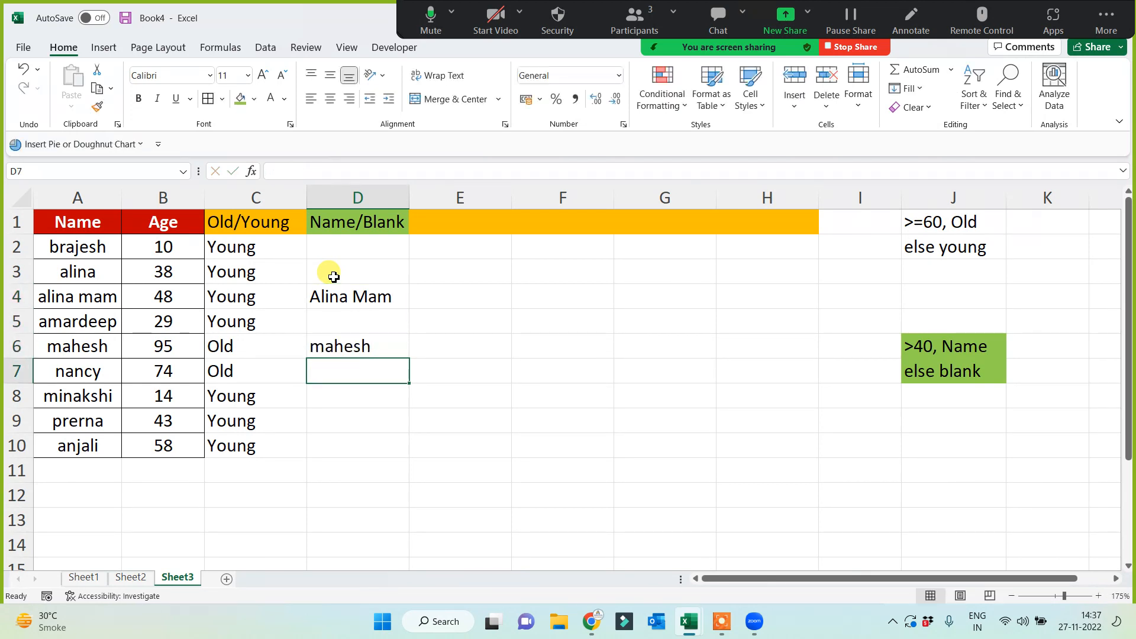
# Clear the sample names from D4:D7.
pyautogui.press('Up')
pyautogui.press('Up')
pyautogui.press('Up')
pyautogui.hotkey('shift', 'Down')
pyautogui.hotkey('shift', 'Down')
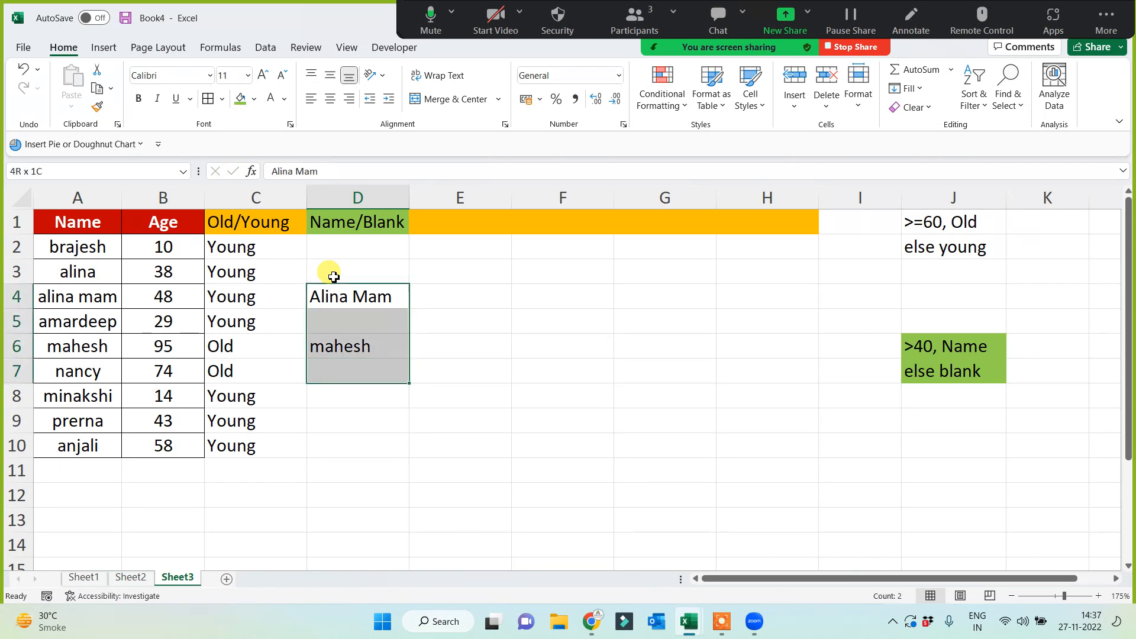
pyautogui.press('Delete')
pyautogui.press('Up')
pyautogui.press('Up')
pyautogui.press('Up')
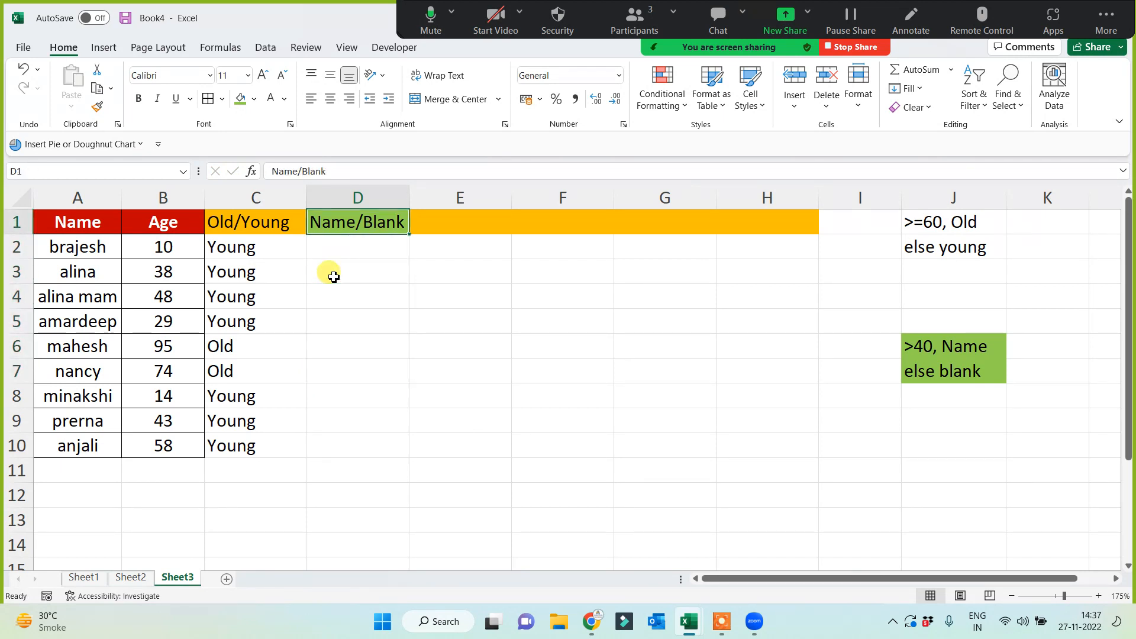
pyautogui.press('Down')
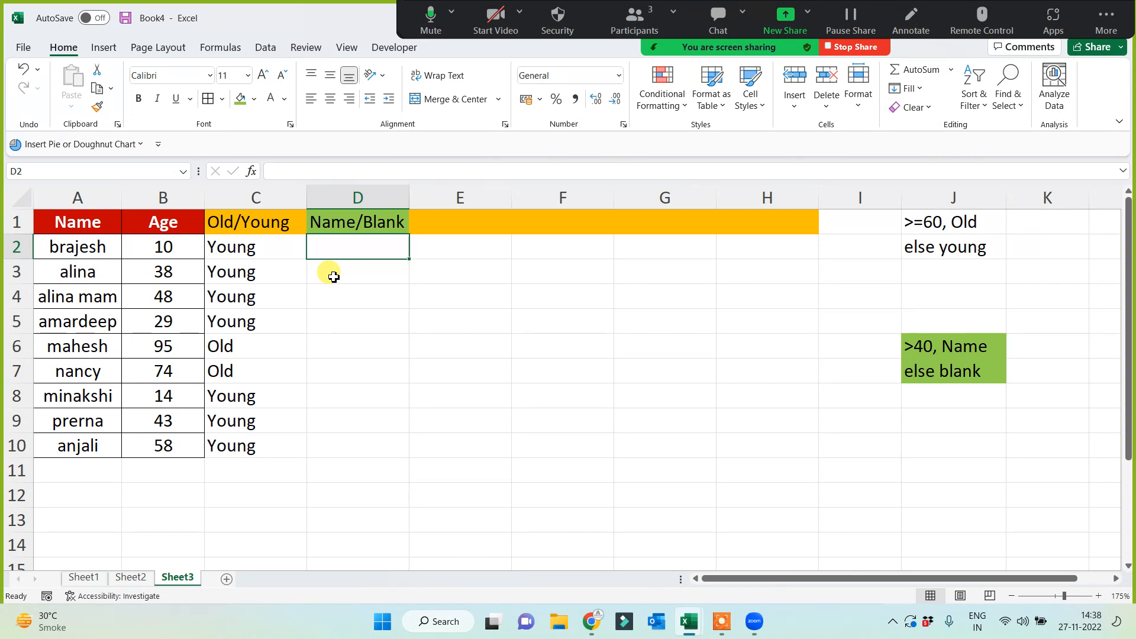
pyautogui.write('=')
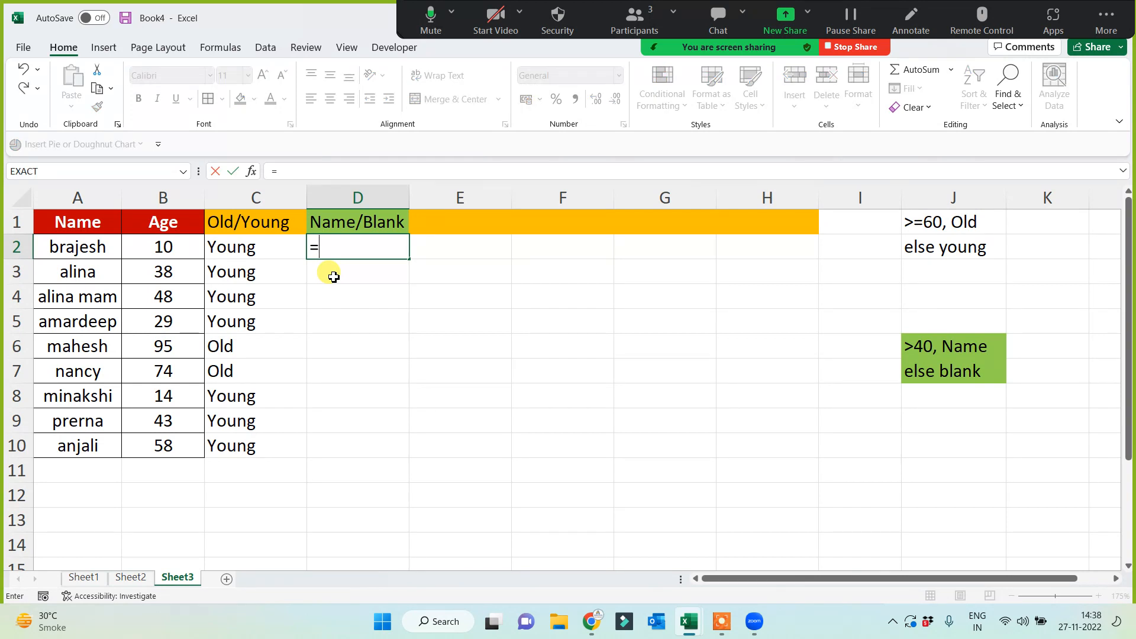
pyautogui.write('if(')
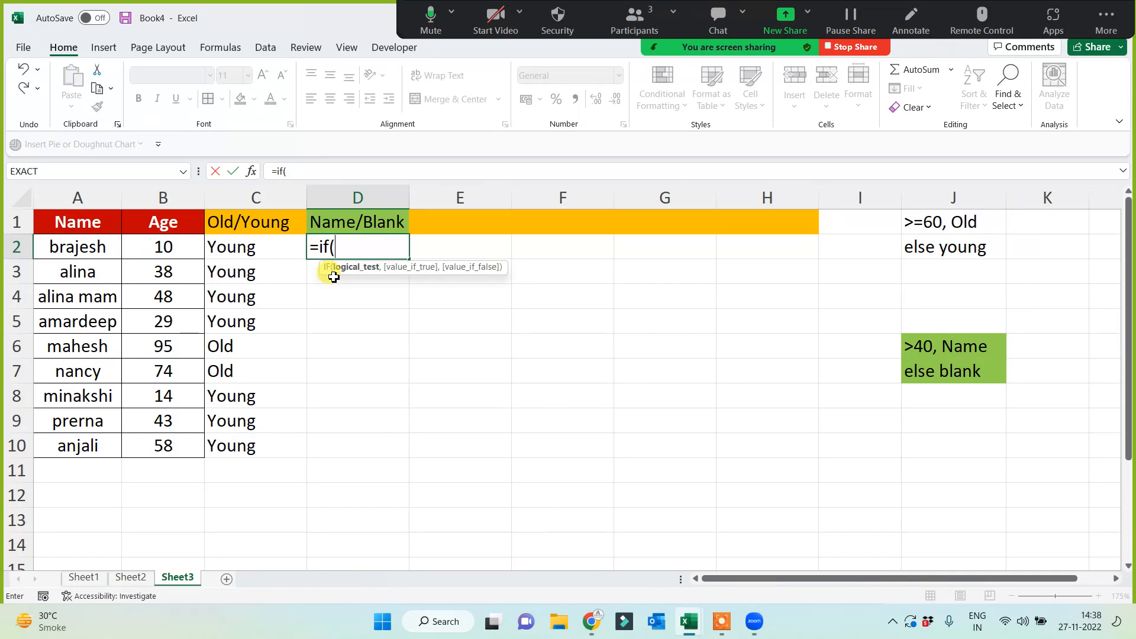
pyautogui.press('Escape')
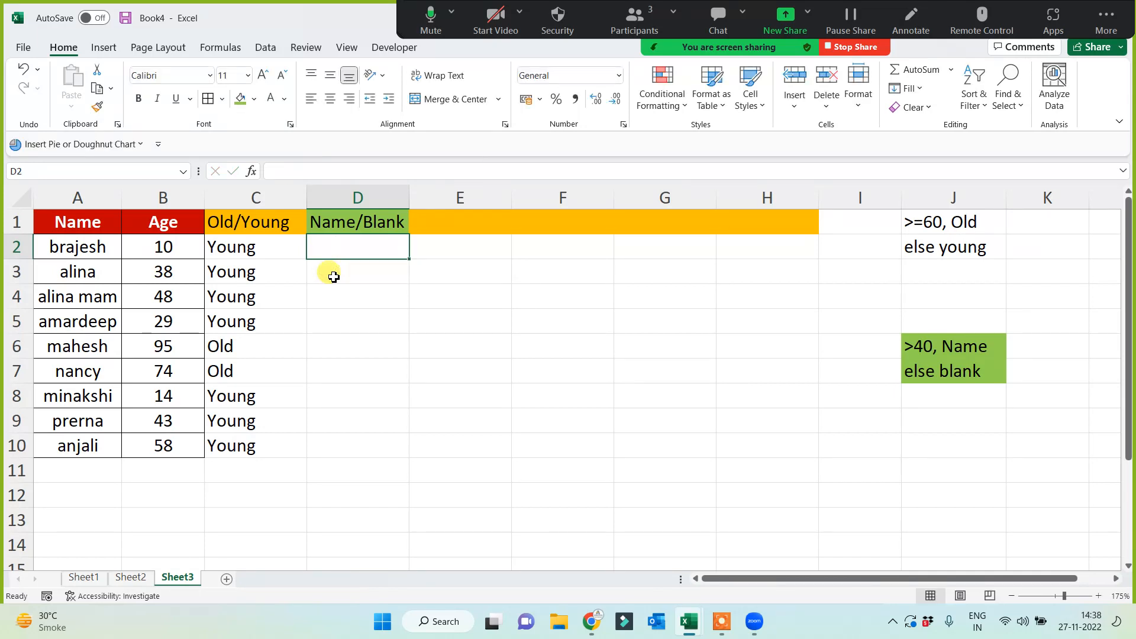
pyautogui.click(947, 348)
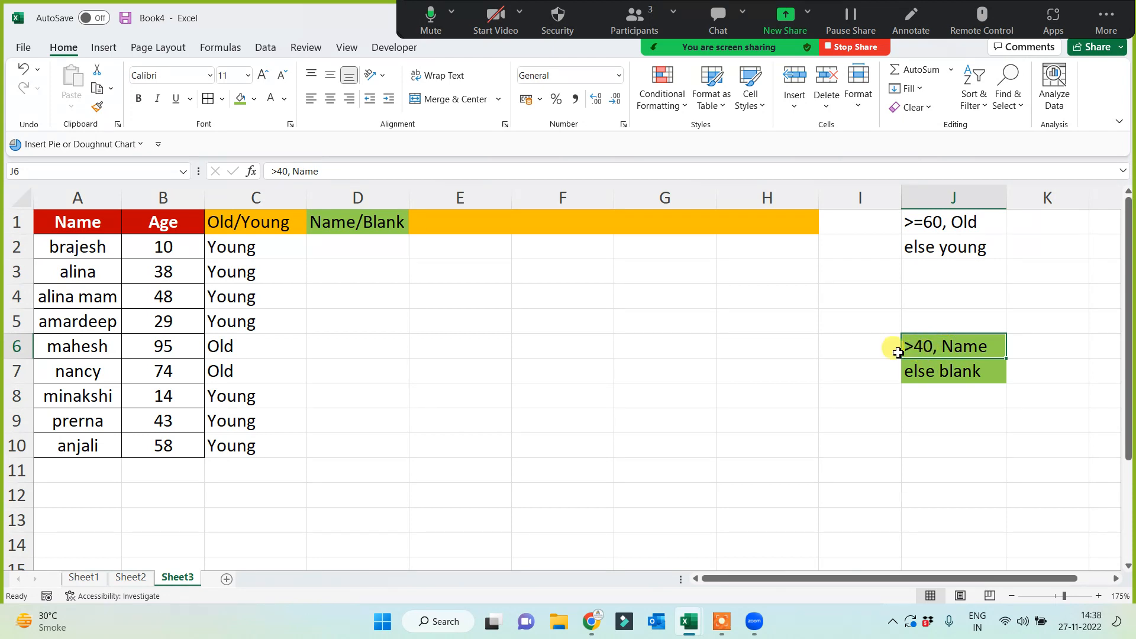
pyautogui.click(155, 222)
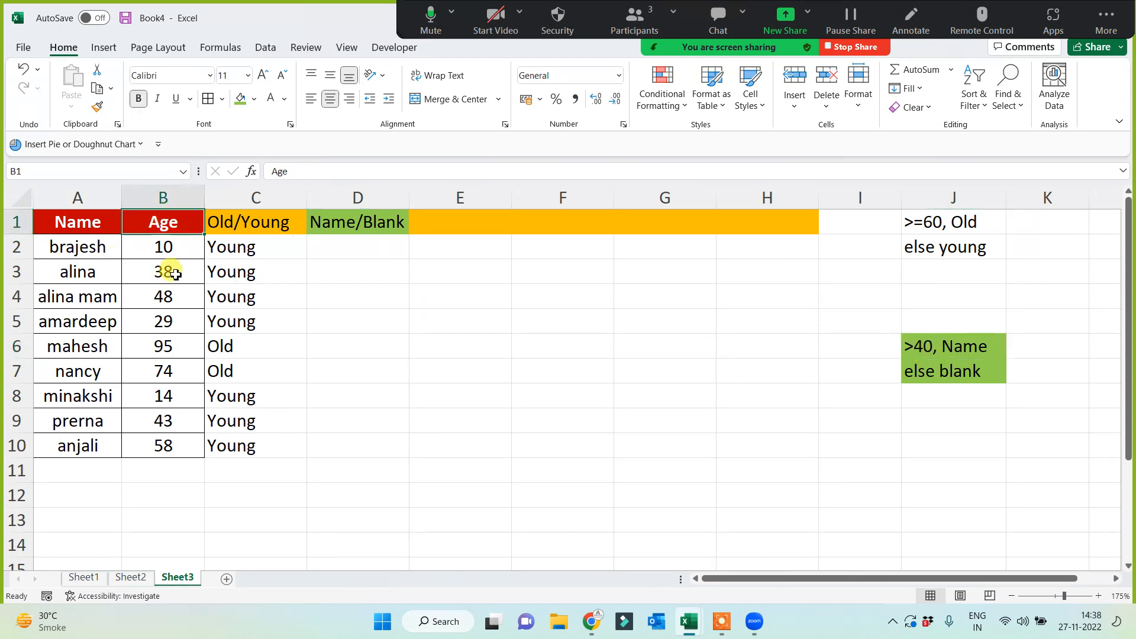
pyautogui.click(923, 350)
pyautogui.click(334, 322)
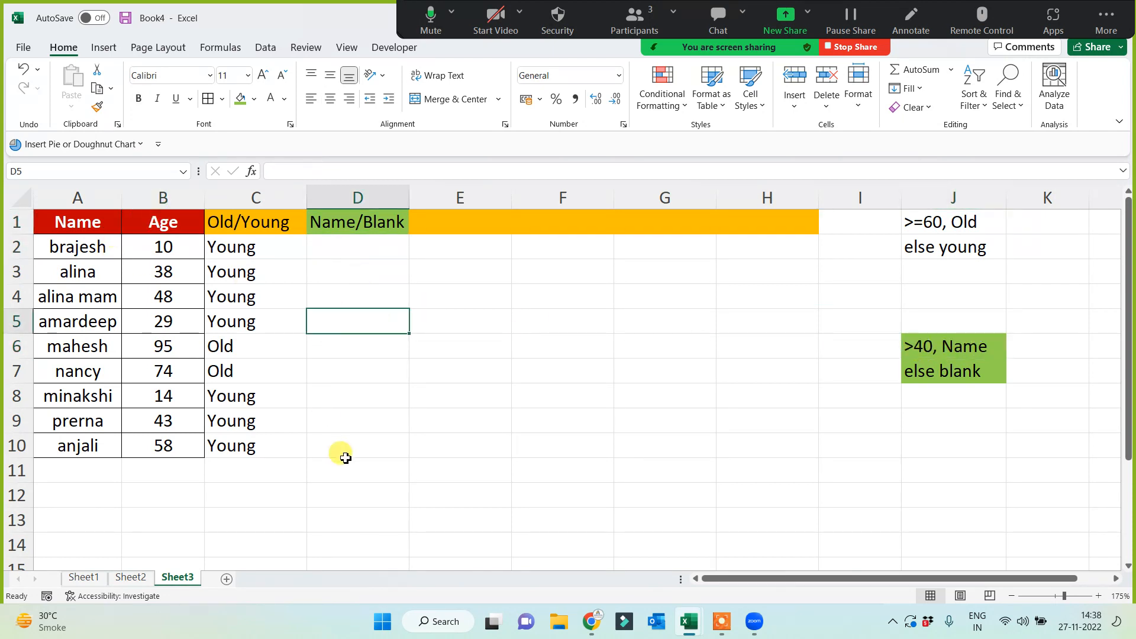
pyautogui.click(76, 198)
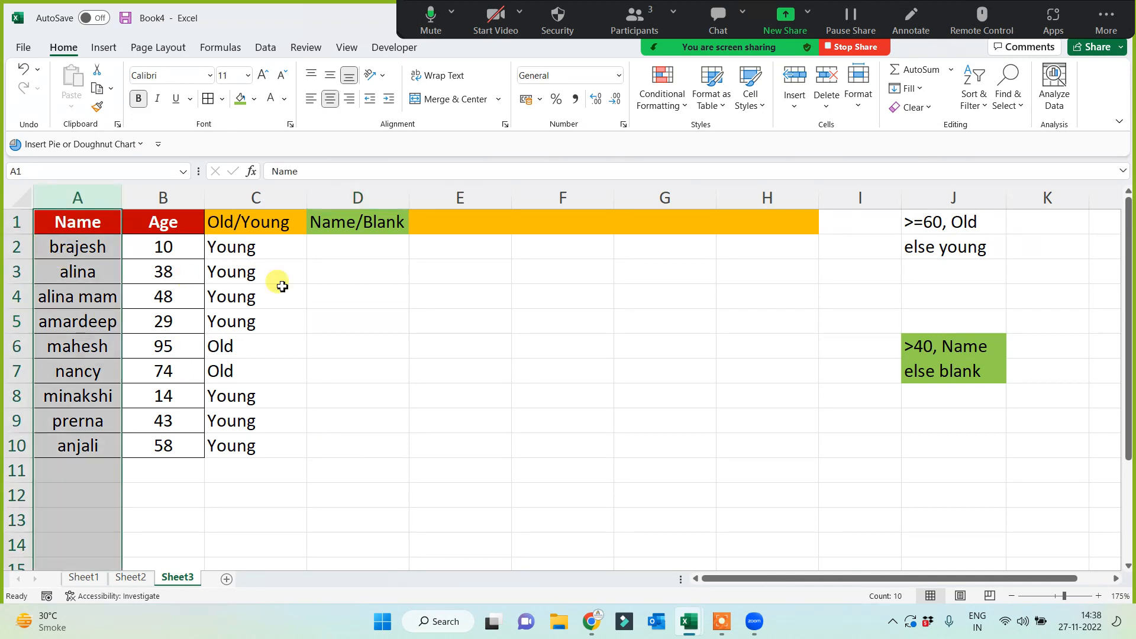
pyautogui.click(366, 244)
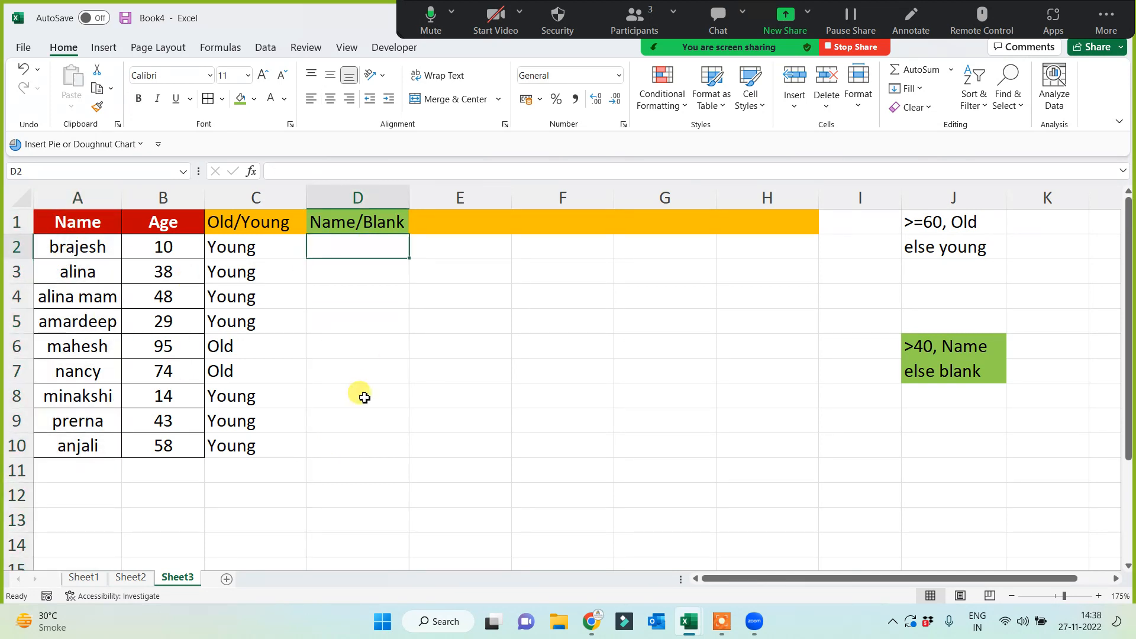
pyautogui.write('=if(')
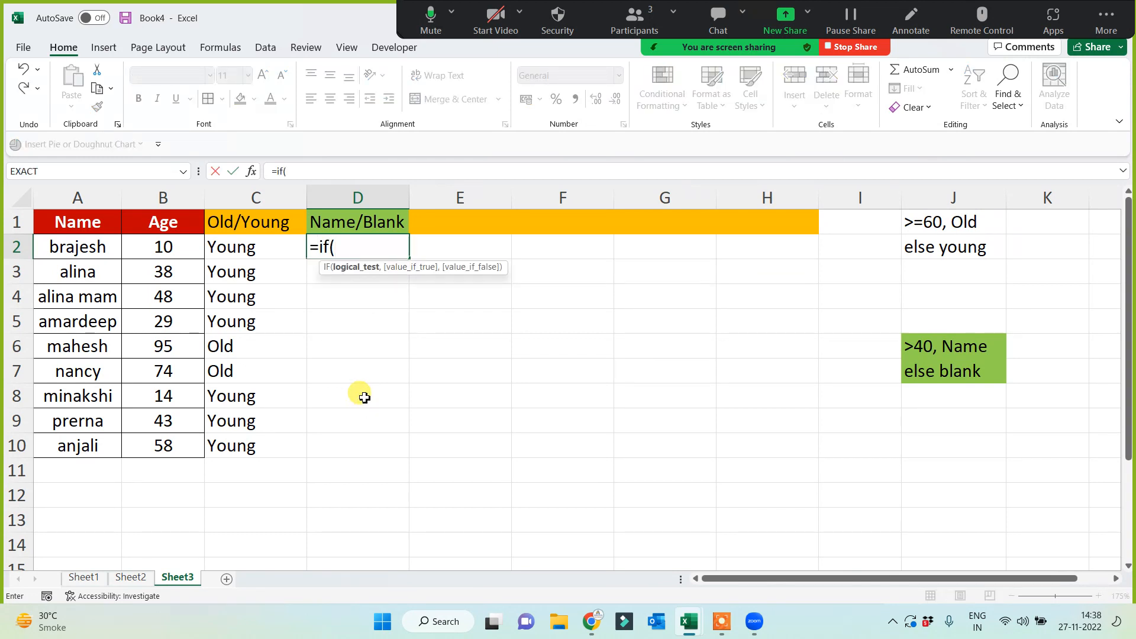
pyautogui.click(145, 248)
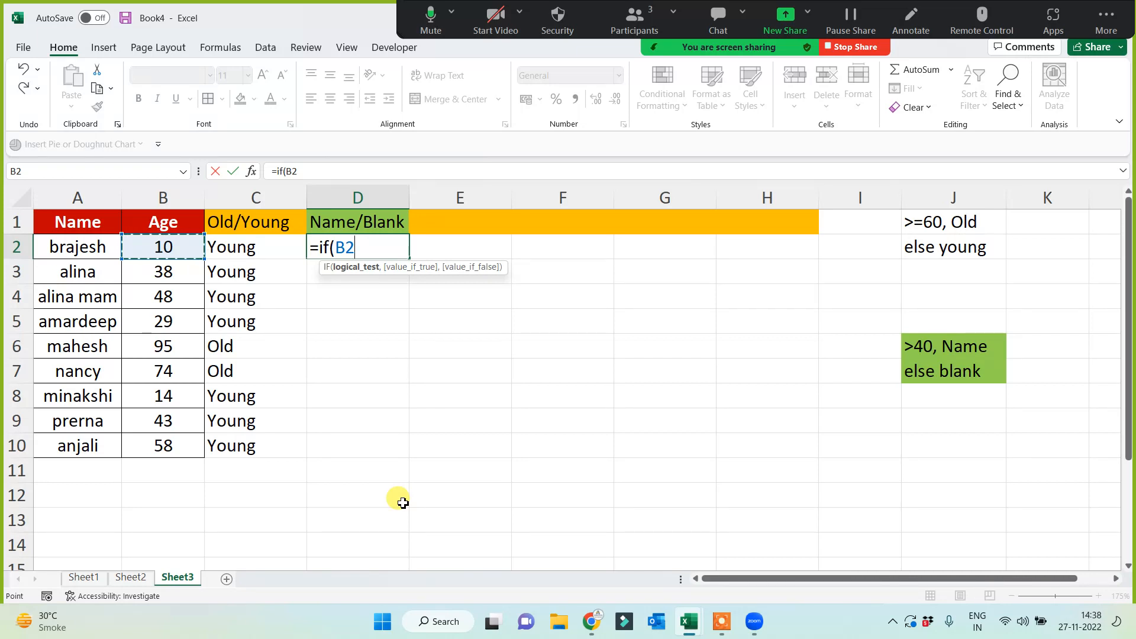
pyautogui.write(',')
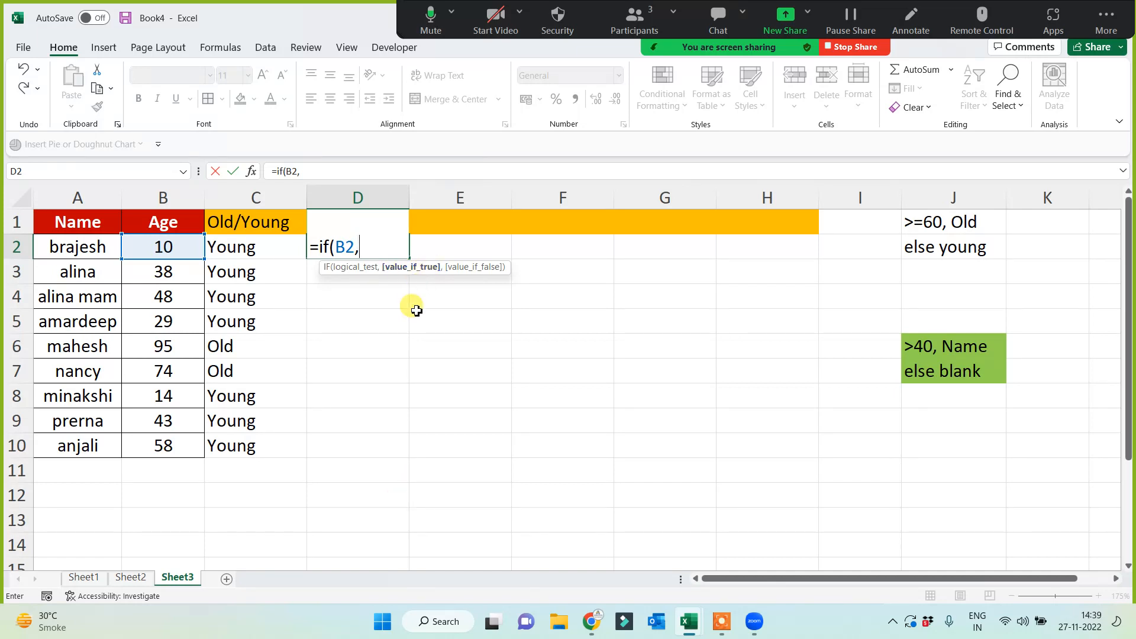
pyautogui.press('BackSpace')
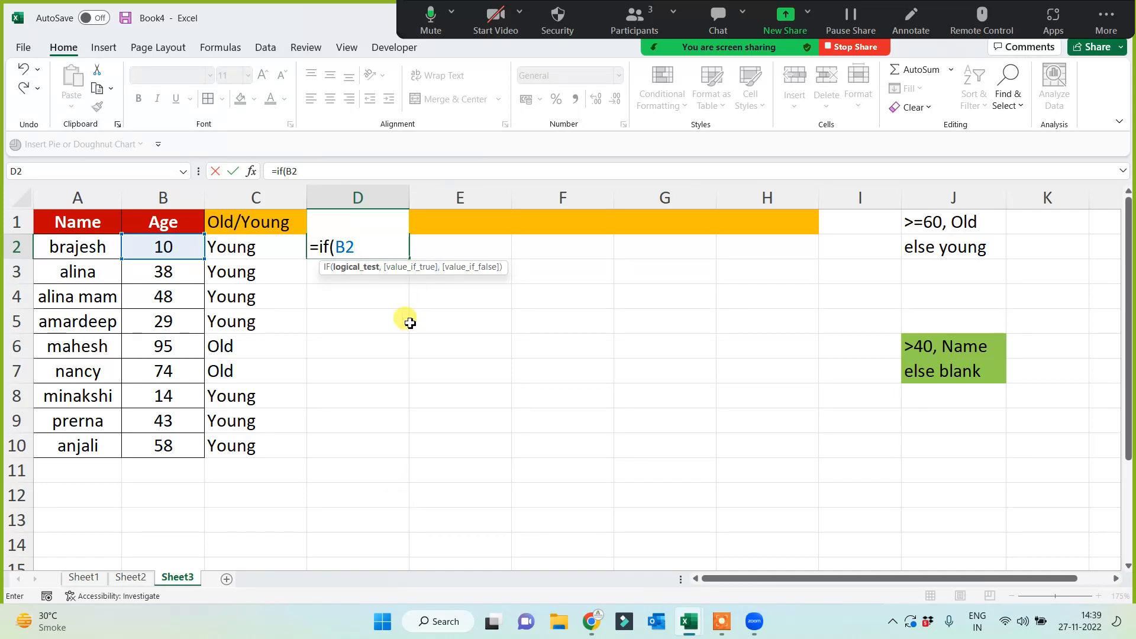
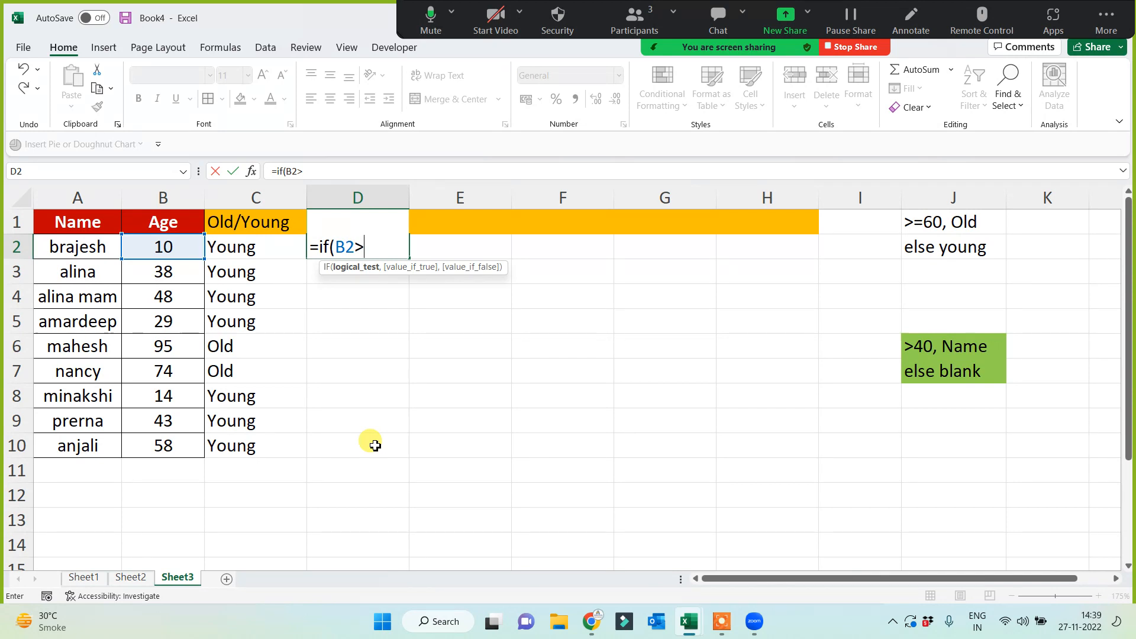
pyautogui.press('Escape')
pyautogui.hotkey('ctrl', 'y')
# Enter =IF(B2>40,A2,"") in D2 to return the name for ages above 40 and otherwise a blank.
pyautogui.write('=if(')
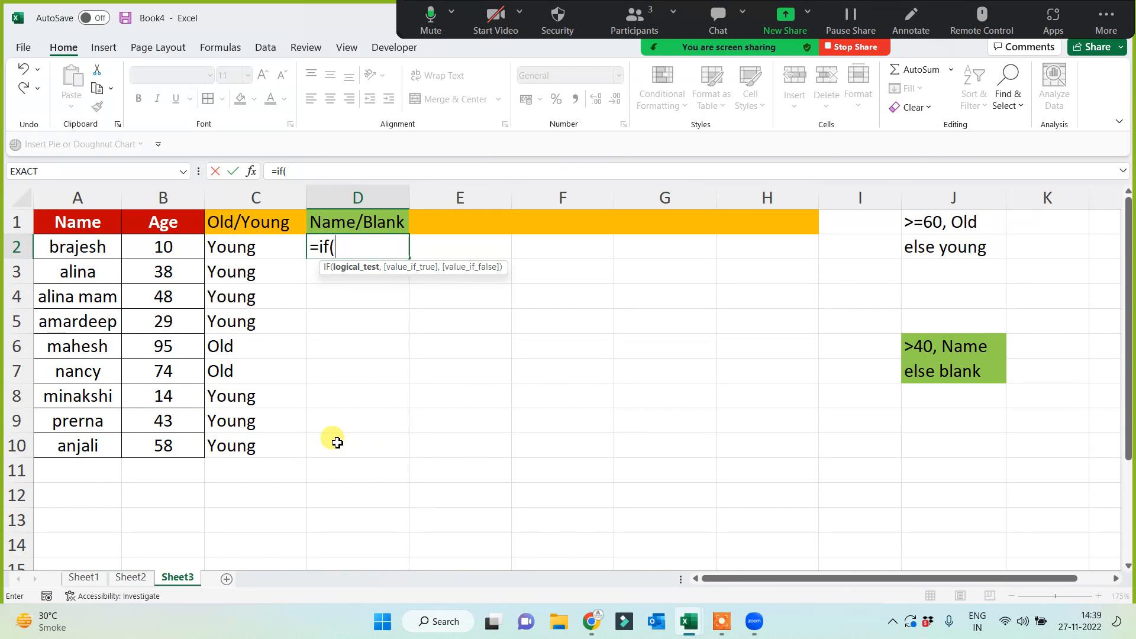
pyautogui.click(164, 249)
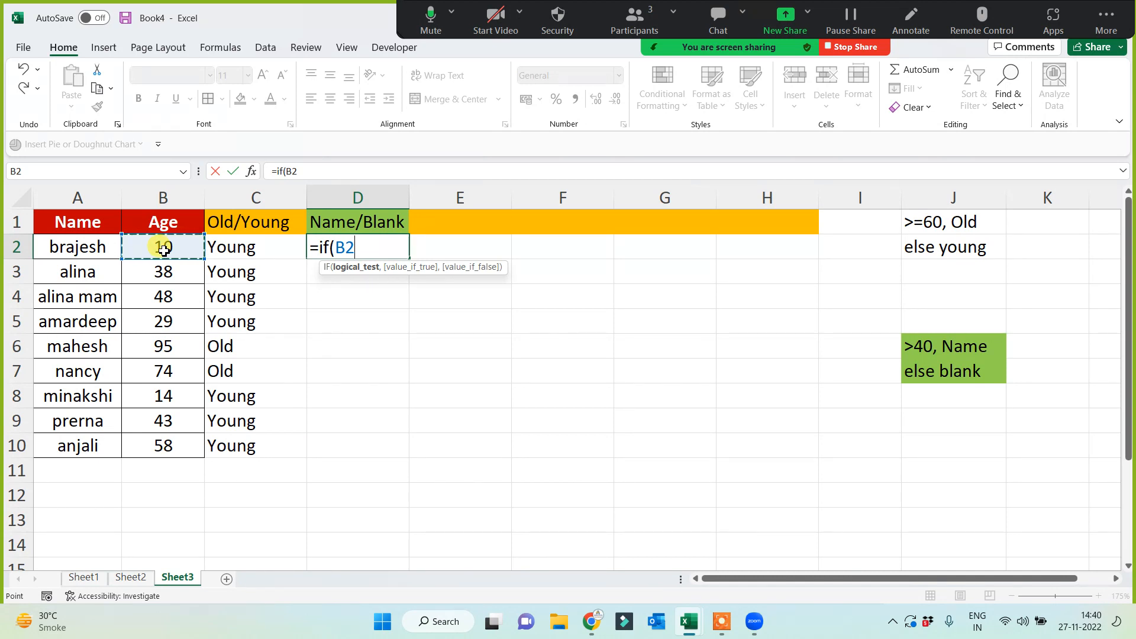
pyautogui.write('>40')
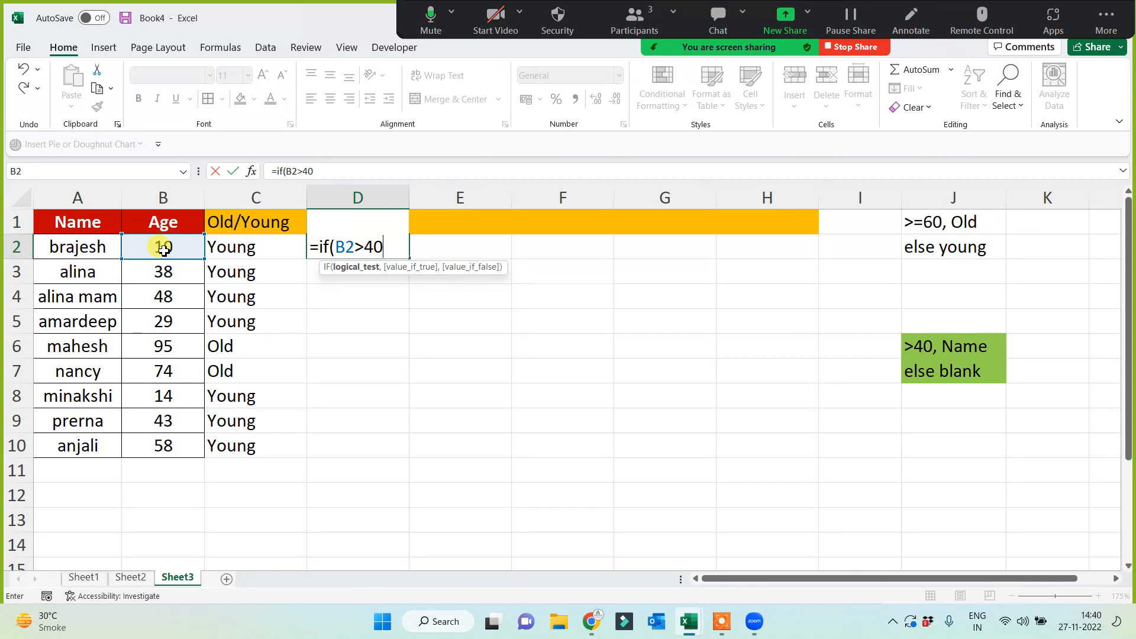
pyautogui.write(',')
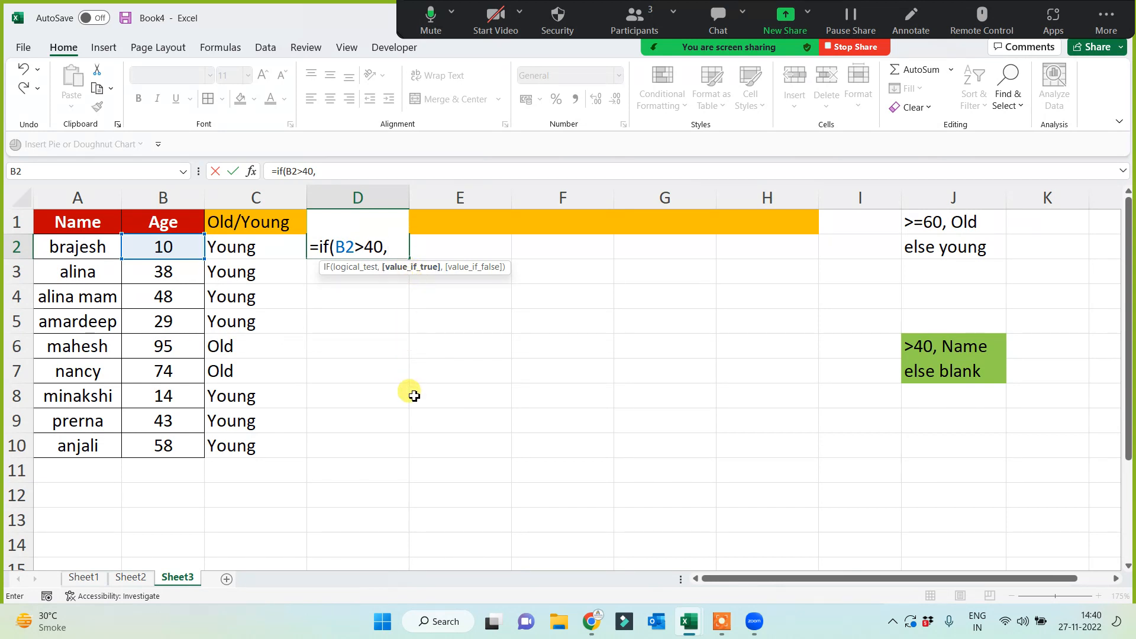
pyautogui.click(88, 251)
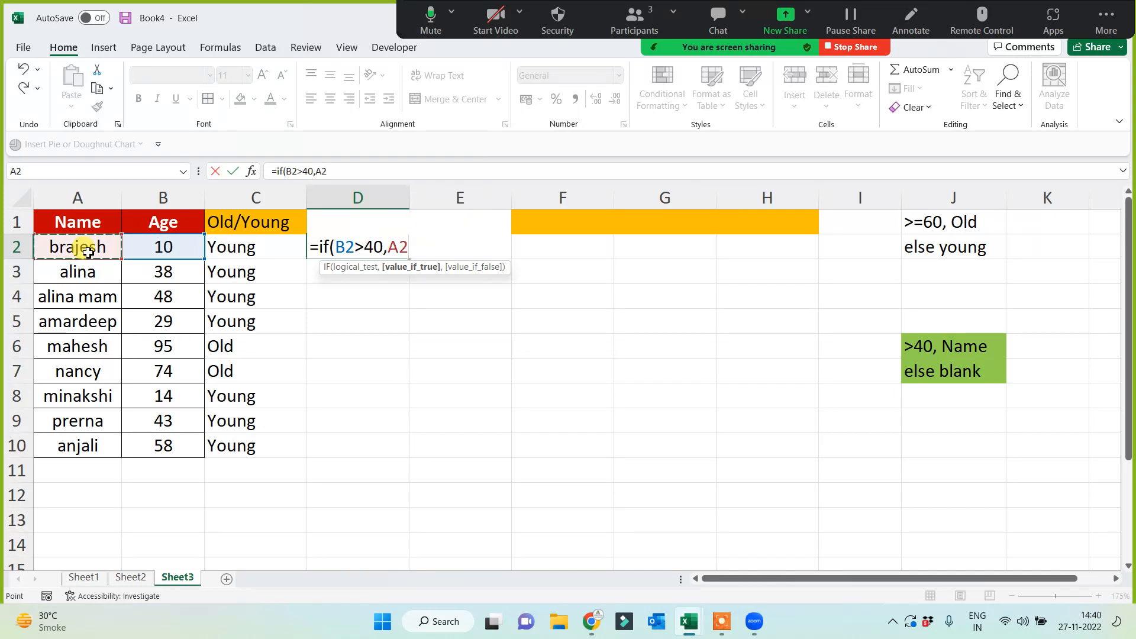
pyautogui.write(',"pass')
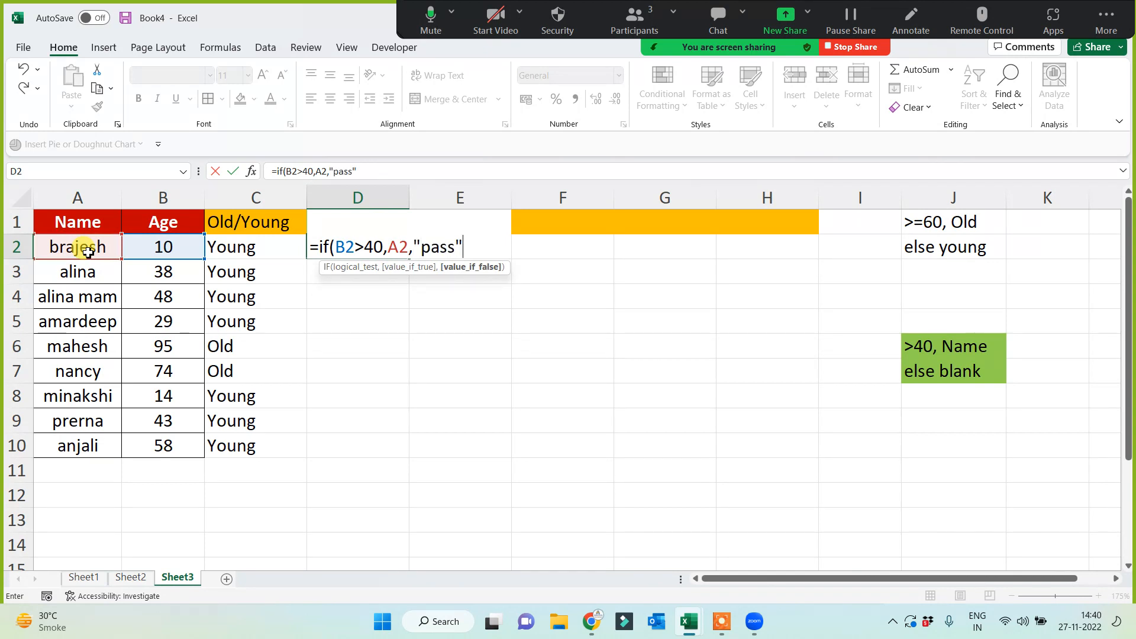
pyautogui.click(458, 245)
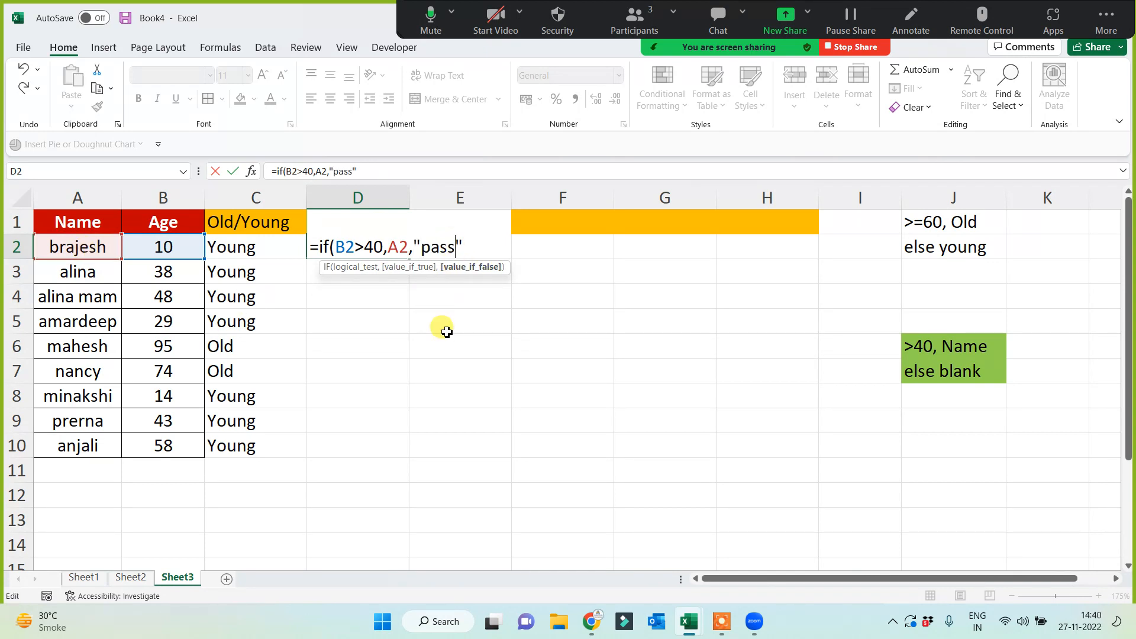
pyautogui.press('BackSpace')
pyautogui.press('BackSpace')
pyautogui.press('BackSpace')
pyautogui.press('BackSpace')
pyautogui.click(441, 243)
pyautogui.write(')')
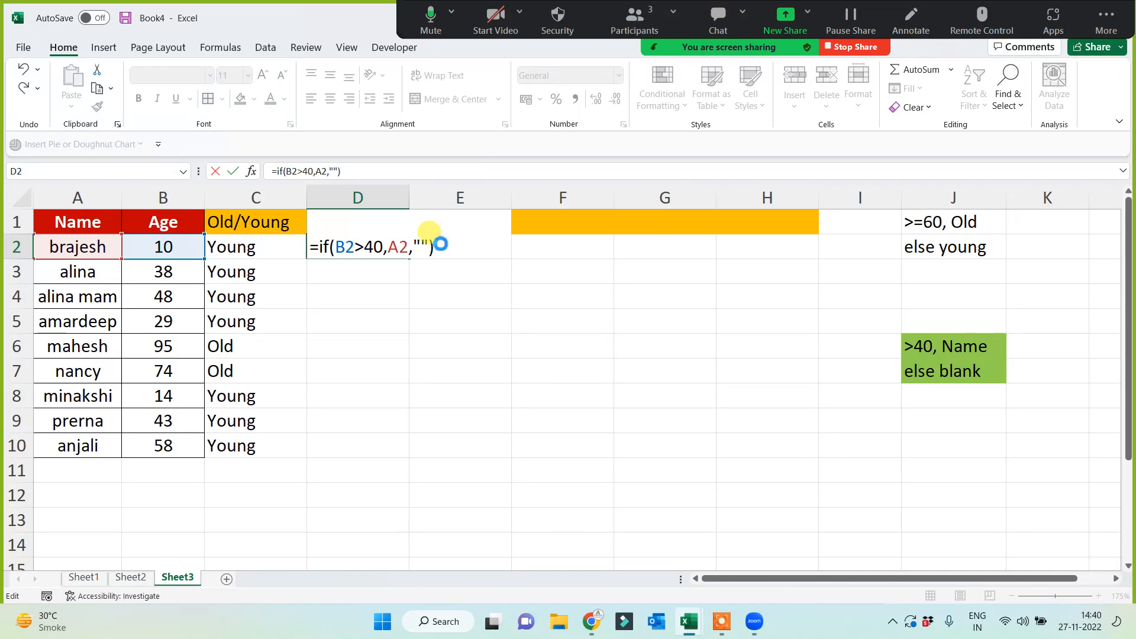
pyautogui.press('Return')
# Copy the Name/Blank formula from D2 down to D10.
pyautogui.click(374, 256)
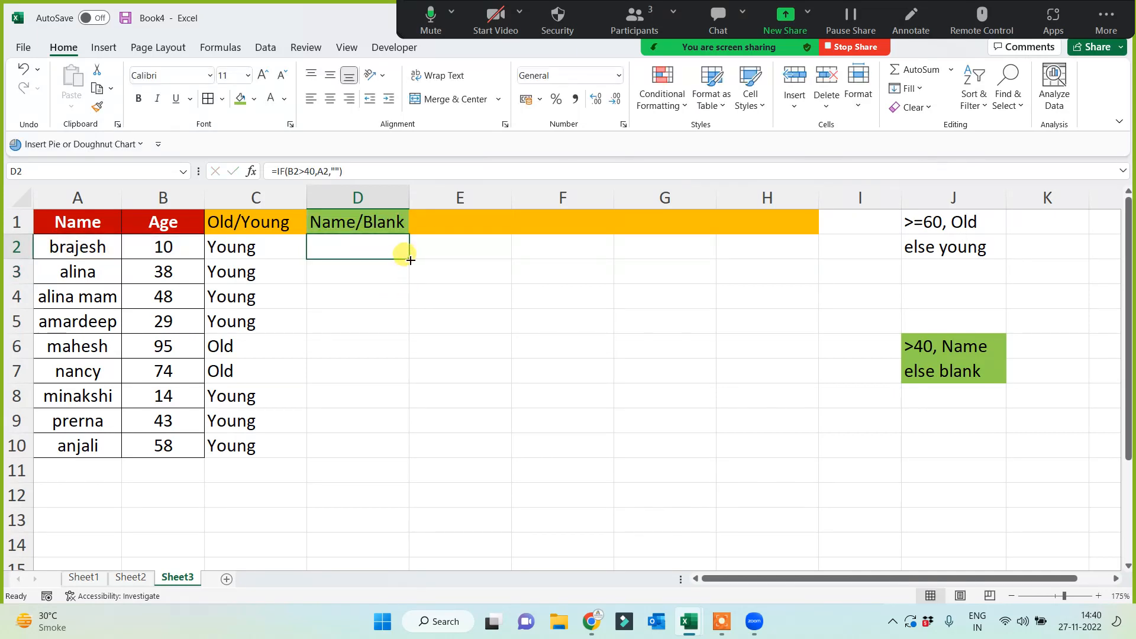
pyautogui.doubleClick(409, 259)
pyautogui.click(588, 422)
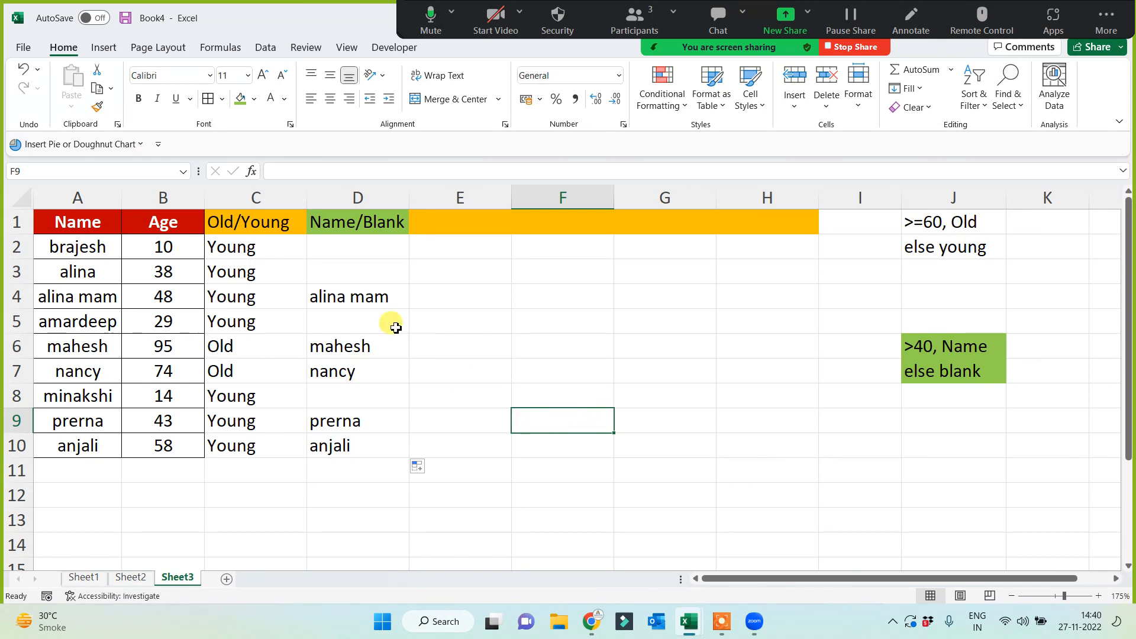
# Change the false result of the D2 formula to "-" and copy it down to D10.
pyautogui.click(334, 250)
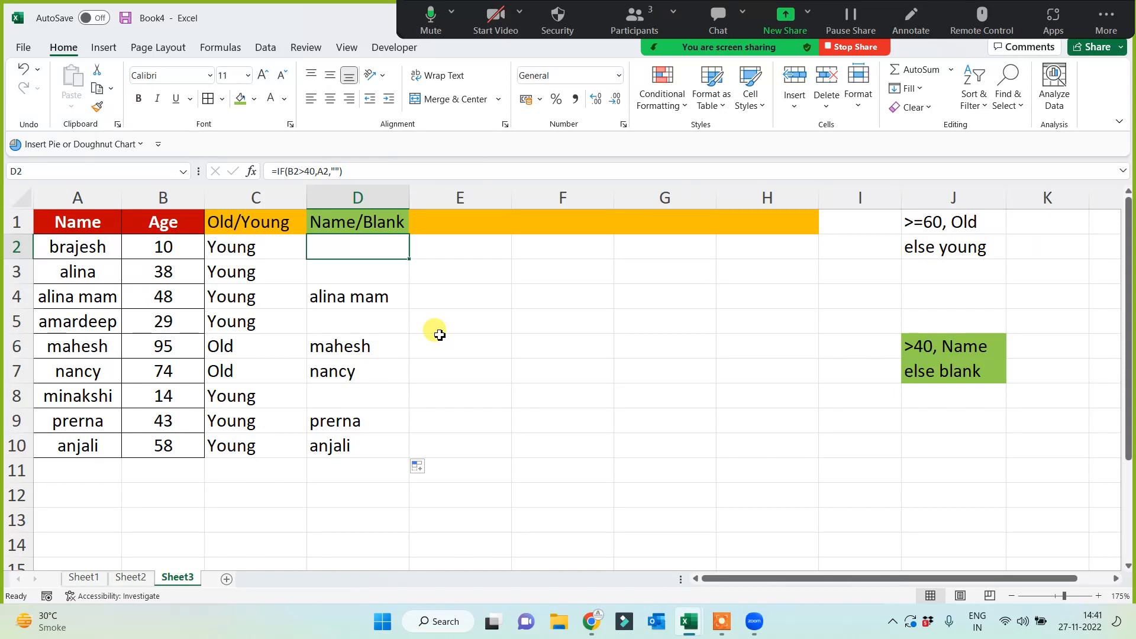
pyautogui.click(336, 171)
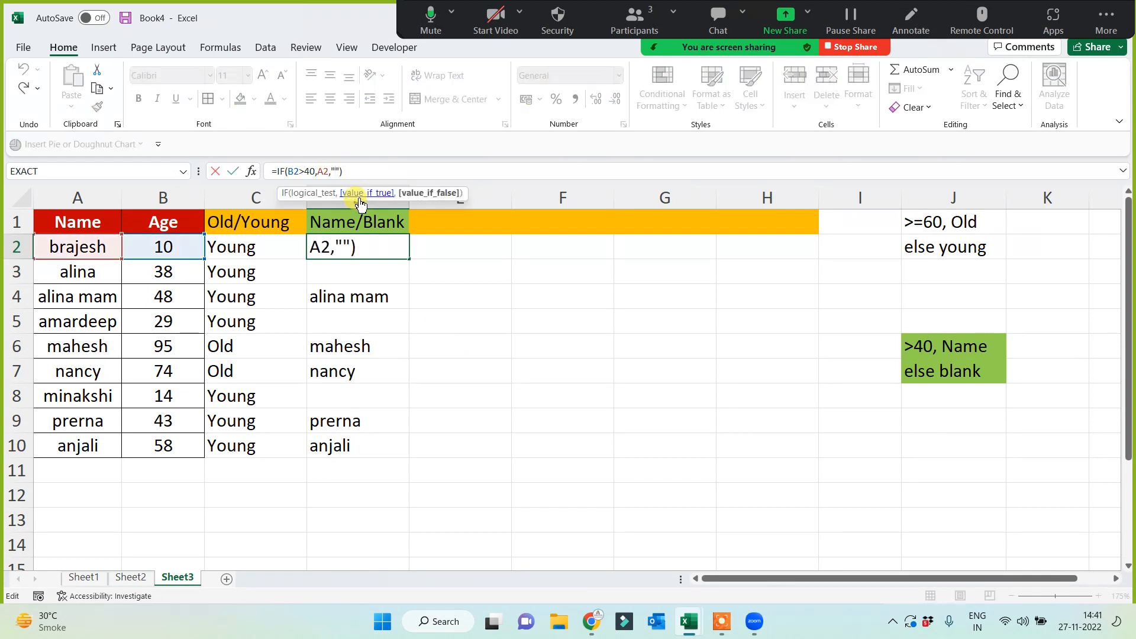
pyautogui.write('-')
pyautogui.press('Return')
pyautogui.click(377, 251)
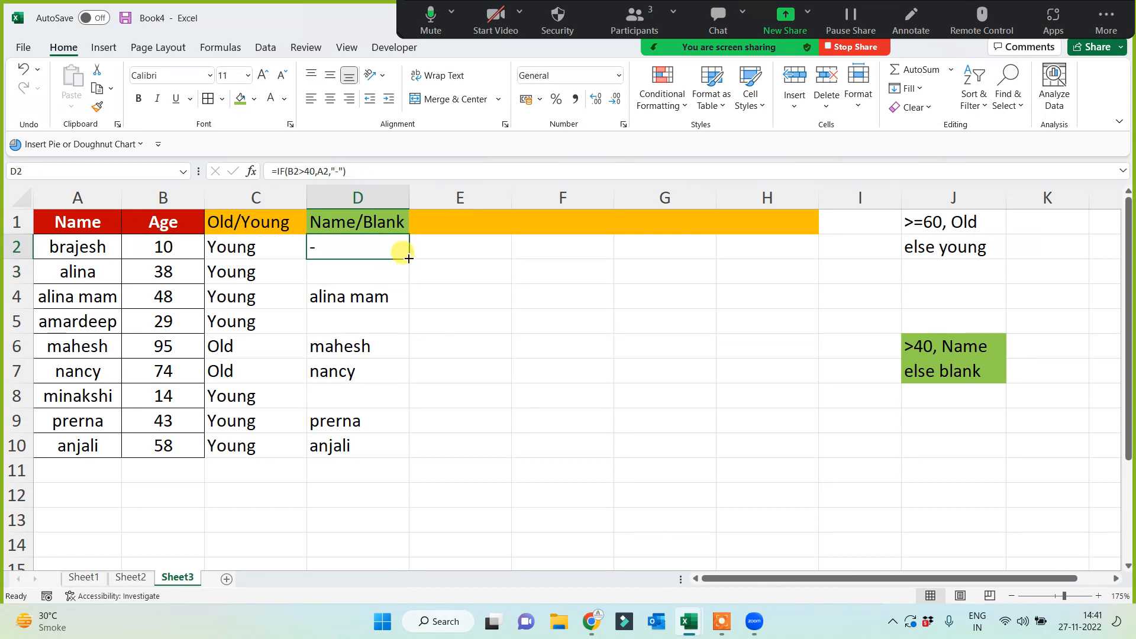
pyautogui.doubleClick(408, 259)
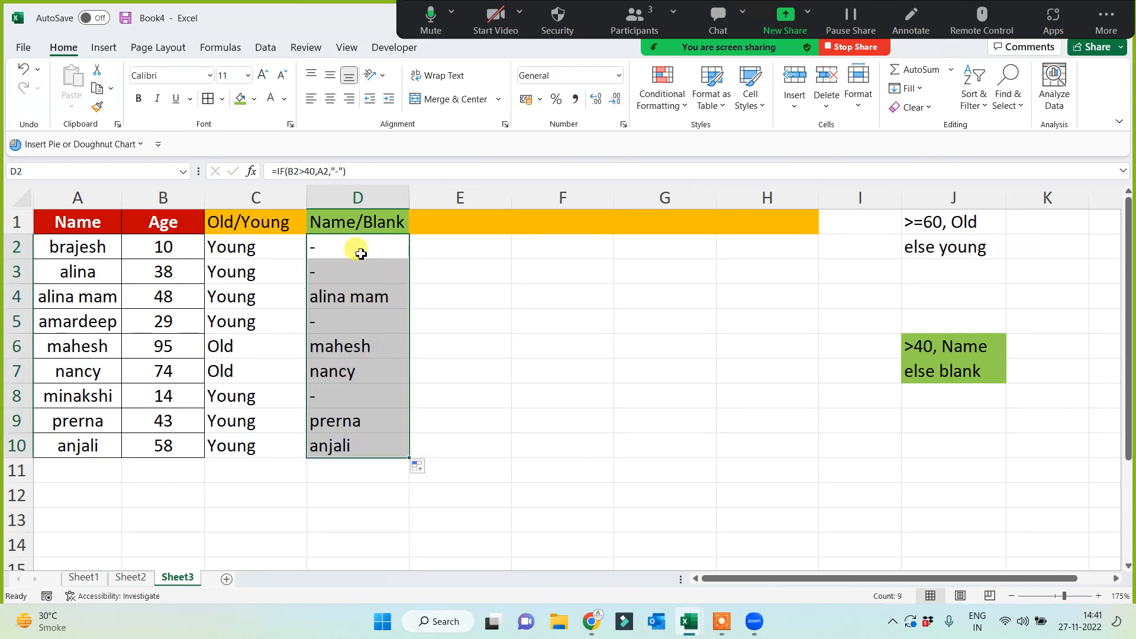
# Set the false result of the D2 formula back to empty quotes "" and refill the formula down to D10.
pyautogui.click(341, 171)
pyautogui.press('BackSpace')
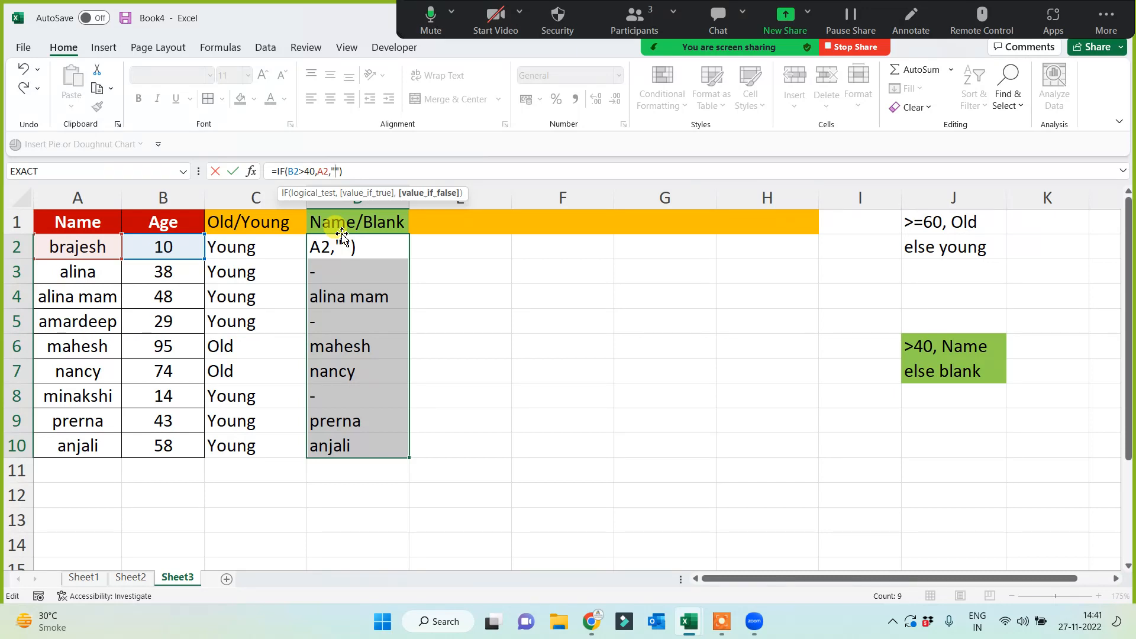
pyautogui.press('Return')
pyautogui.click(385, 254)
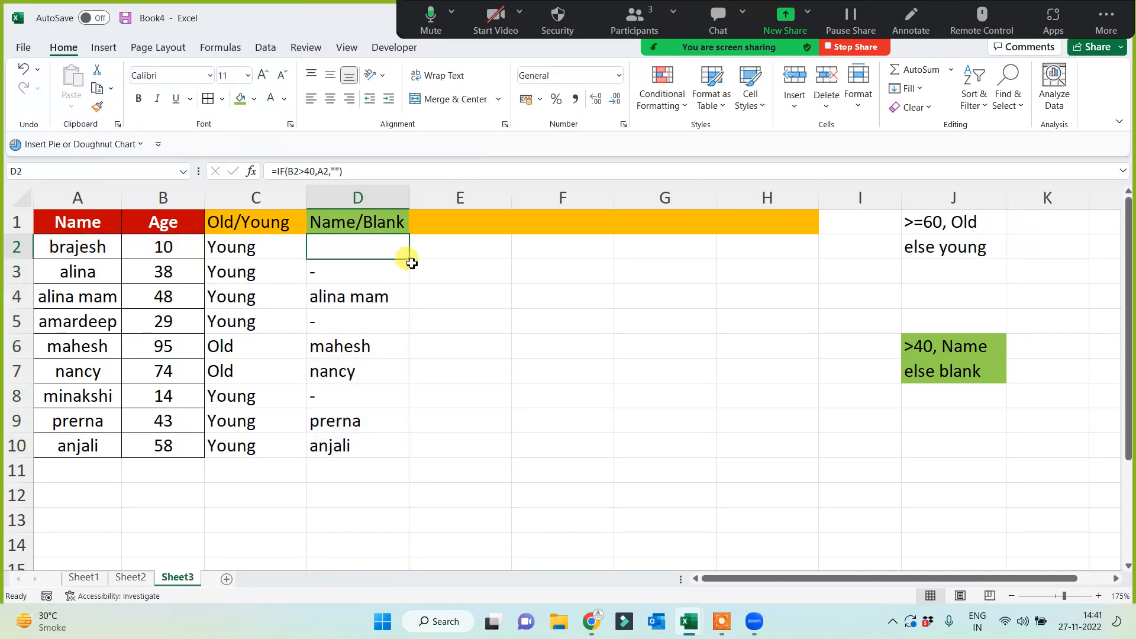
pyautogui.doubleClick(409, 260)
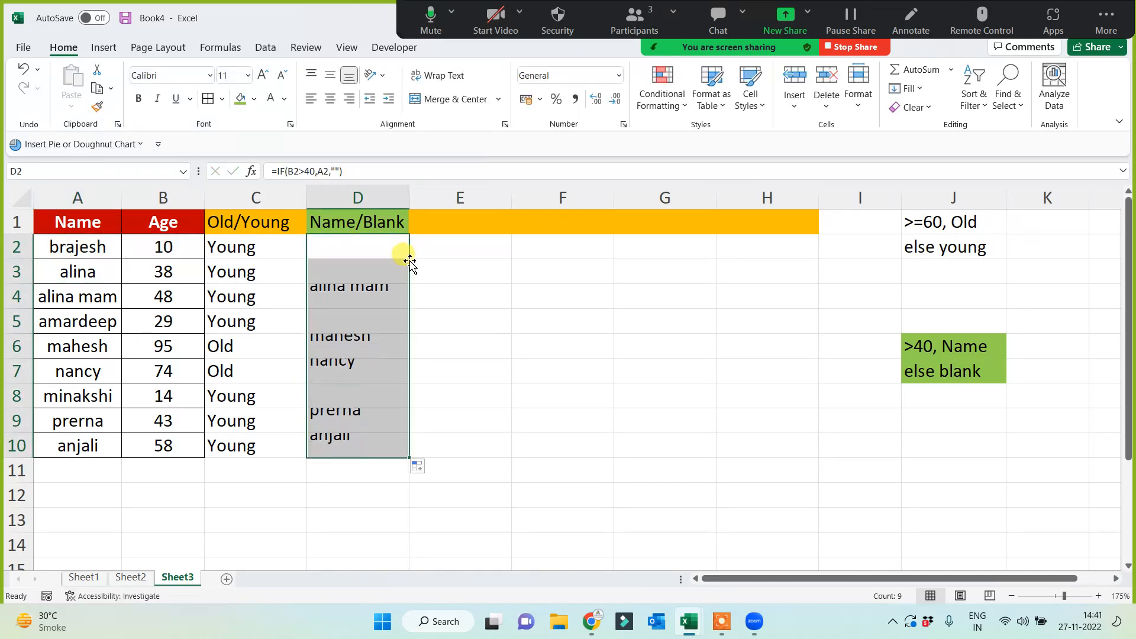
pyautogui.click(610, 424)
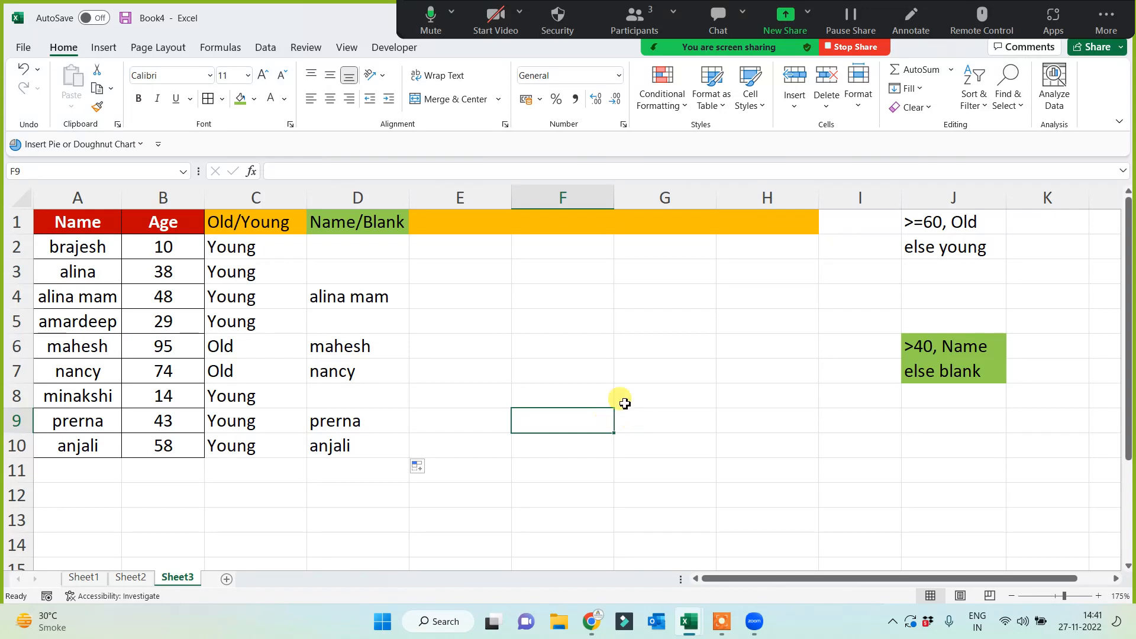
pyautogui.moveTo(58, 223); pyautogui.dragTo(183, 449)
pyautogui.click(180, 543)
pyautogui.click(190, 518)
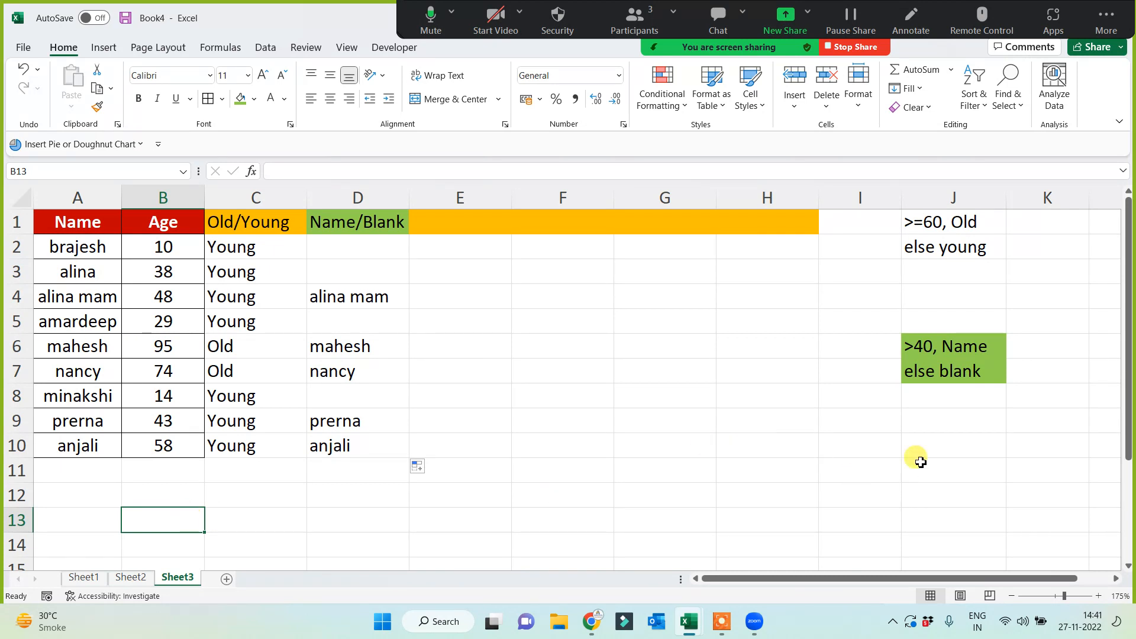
pyautogui.click(862, 449)
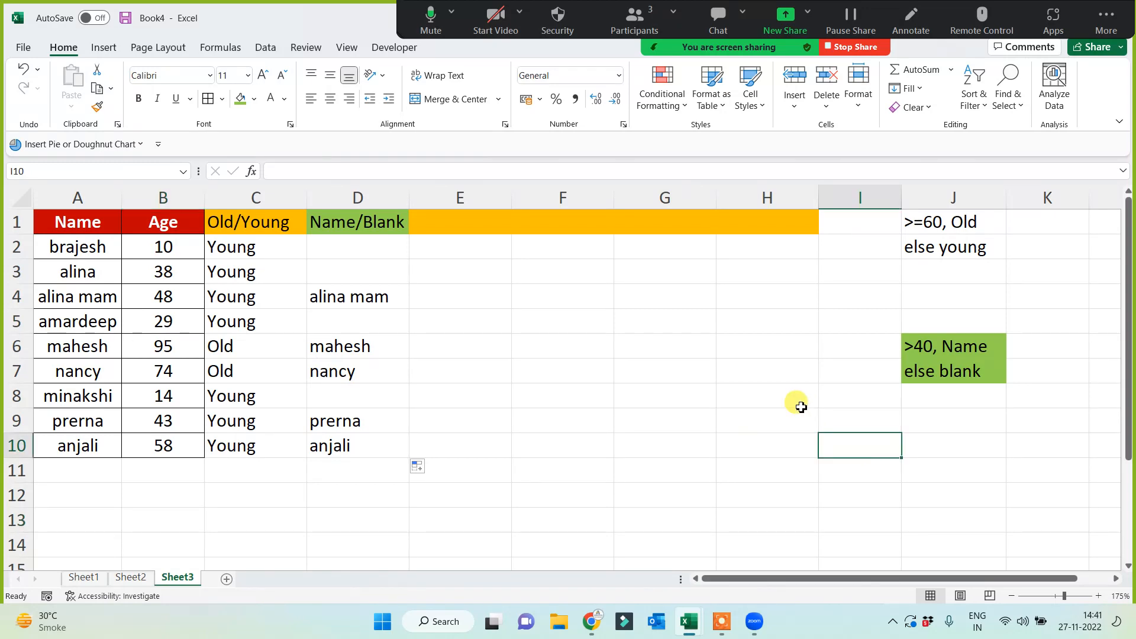
# Add the header "Grade (A,B,C)" in D1 of Sheet1, beside the Pass/Fail column.
pyautogui.click(83, 577)
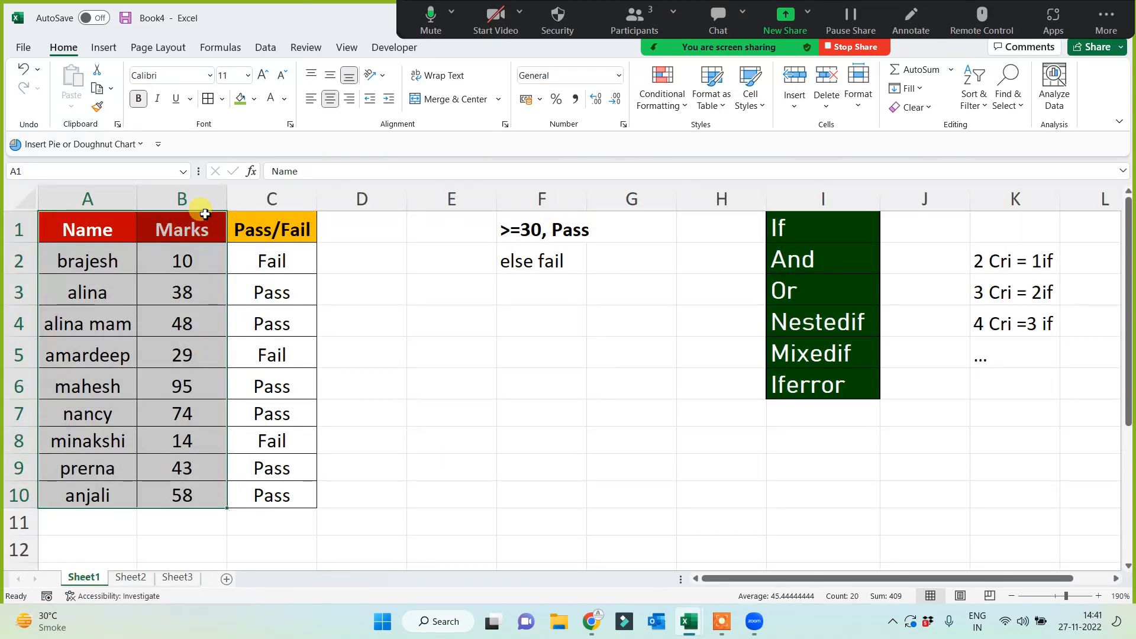
pyautogui.click(181, 225)
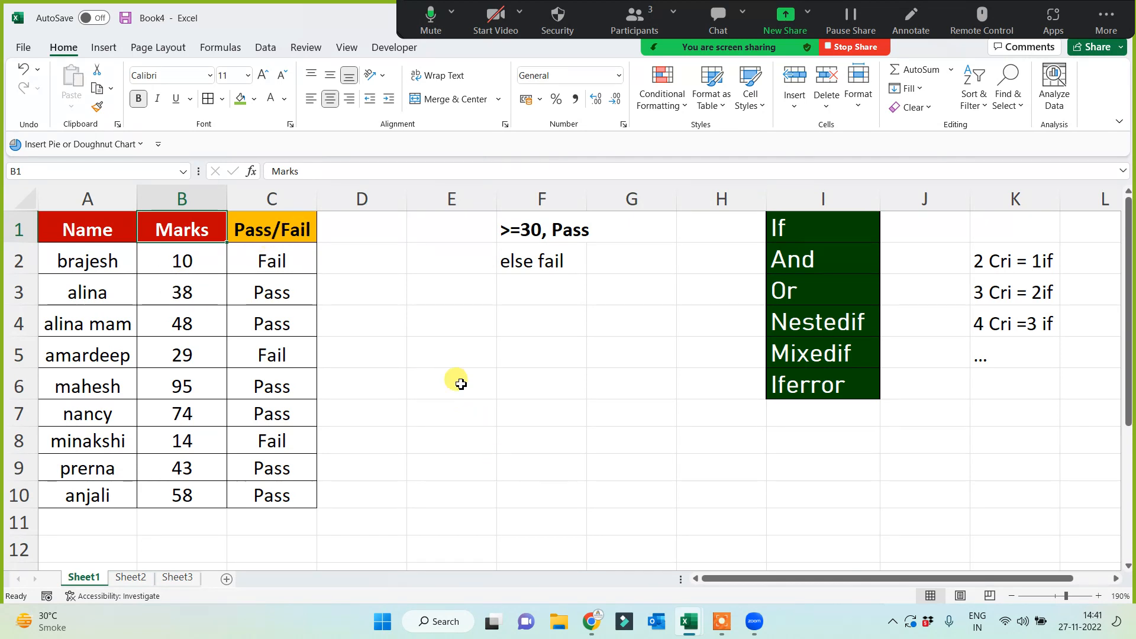
pyautogui.click(365, 232)
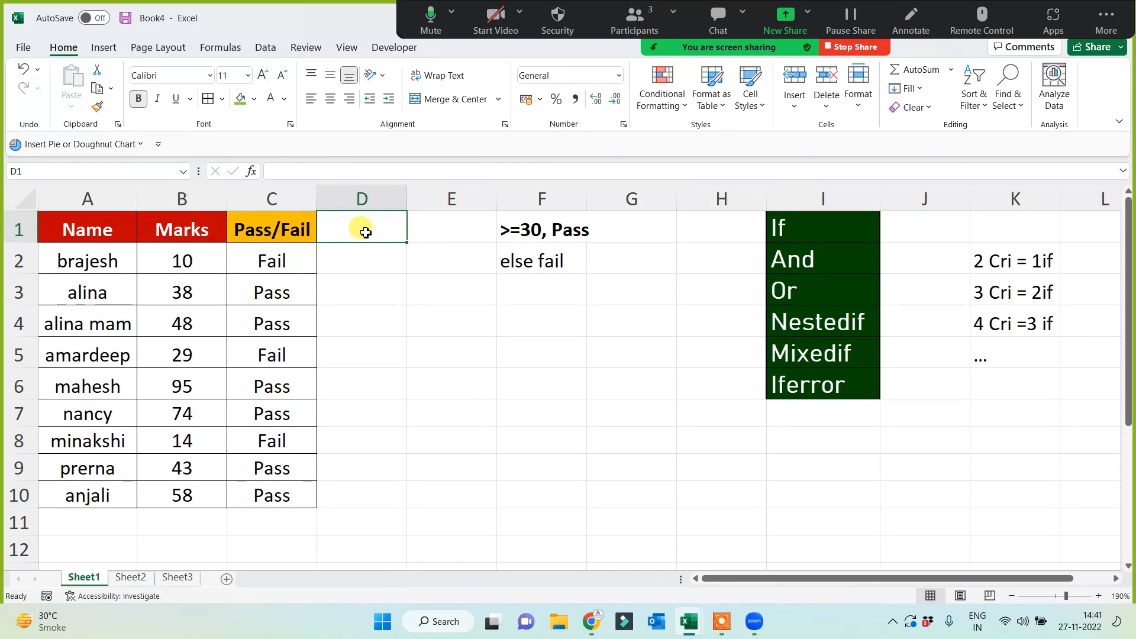
pyautogui.write('Grade')
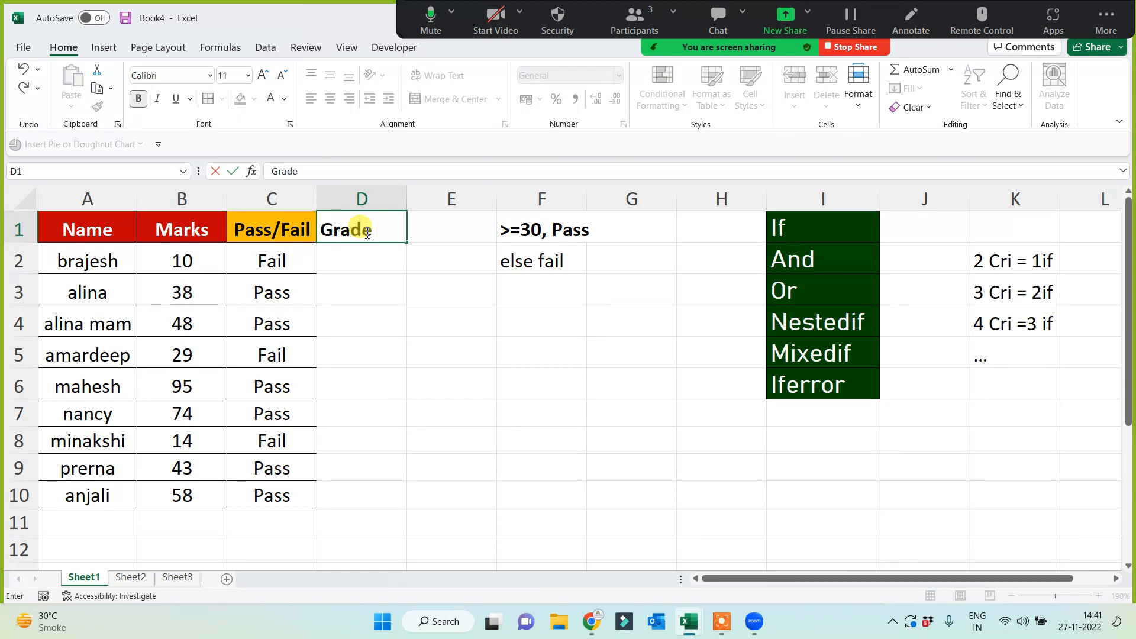
pyautogui.write(' (A,B,m')
pyautogui.press('BackSpace')
pyautogui.write('C)')
pyautogui.press('Return')
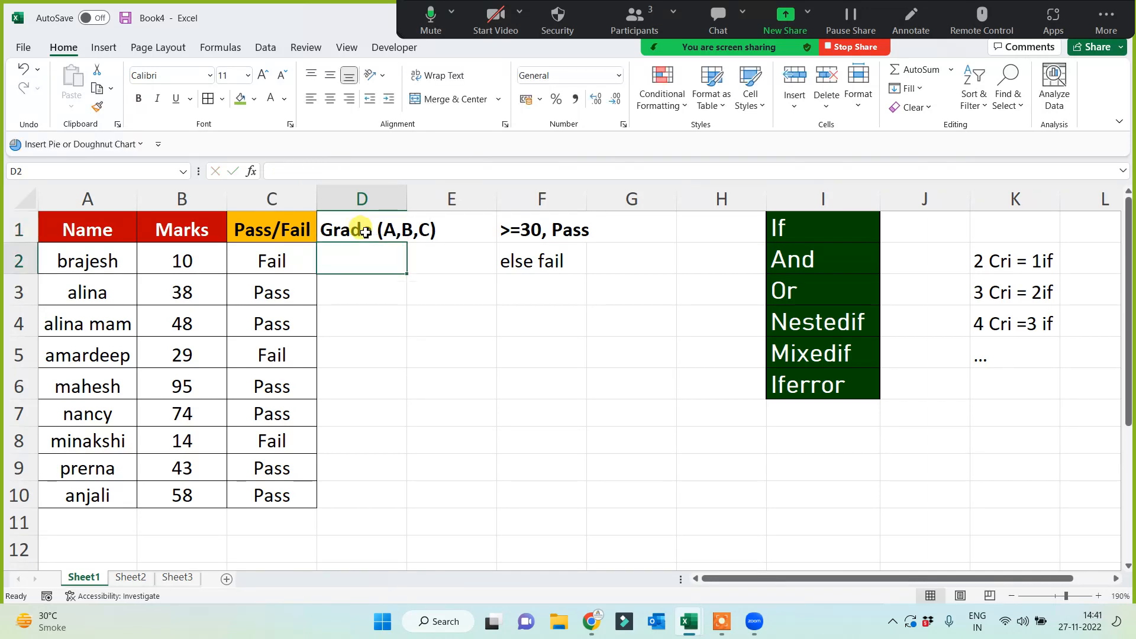
# Widen column D to fit the "Grade (A,B,C)" header and fill cell D1 with green.
pyautogui.moveTo(406, 195); pyautogui.dragTo(441, 195)
pyautogui.click(393, 286)
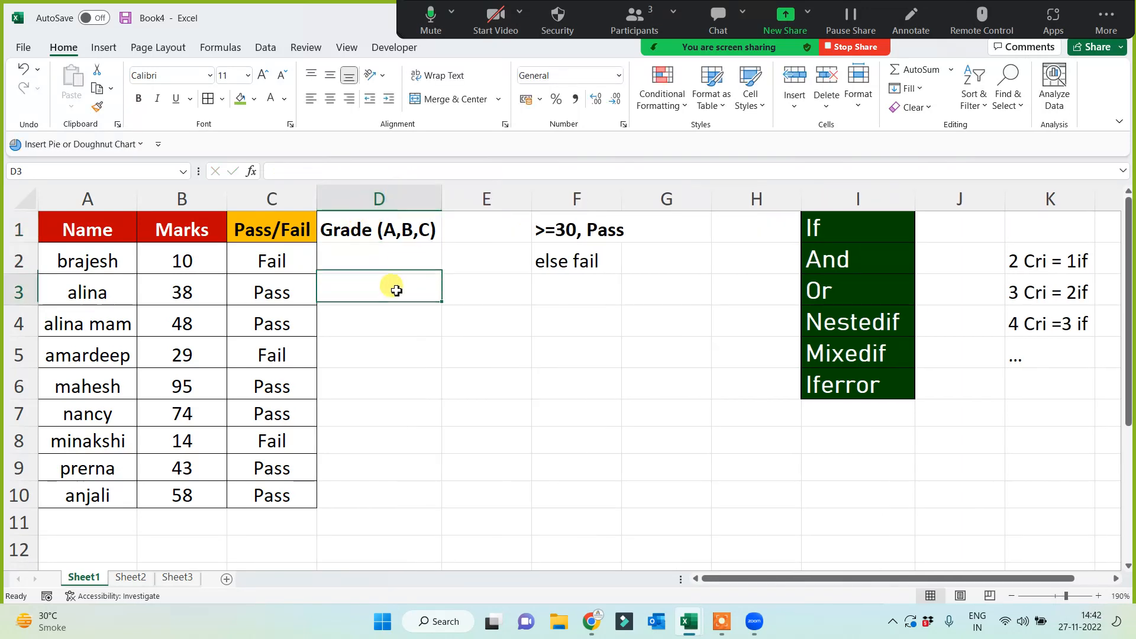
pyautogui.click(393, 226)
pyautogui.click(240, 98)
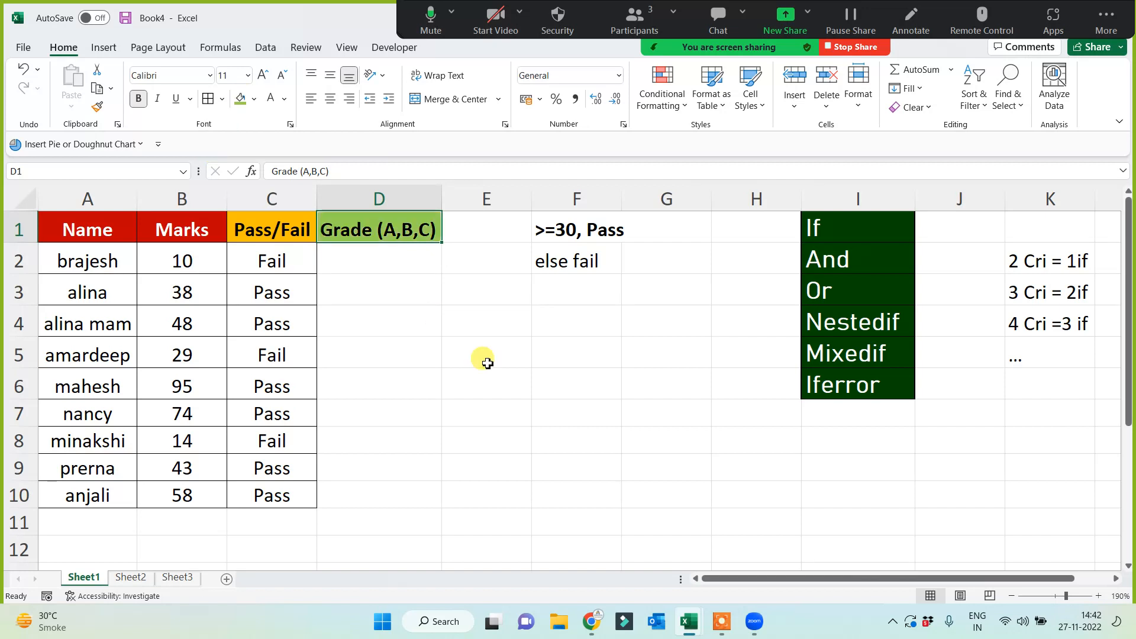
pyautogui.click(603, 410)
pyautogui.click(706, 401)
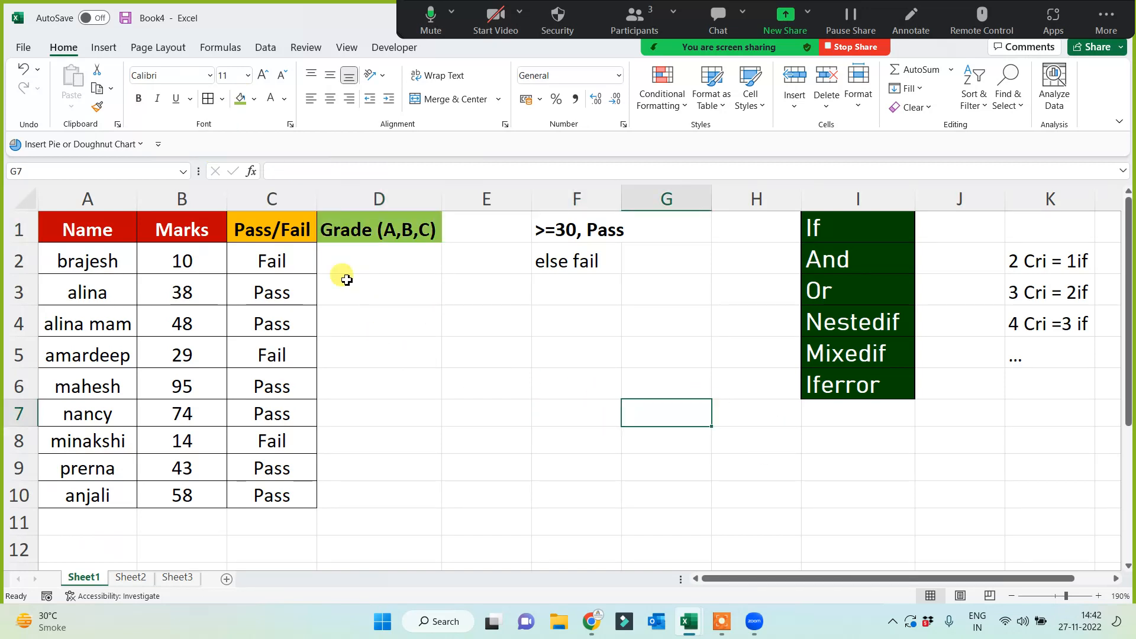
# List the grading criteria for the marks in G5:G7 as ">80, A", "50-80, B" and "<50, C".
pyautogui.moveTo(173, 267); pyautogui.dragTo(182, 501)
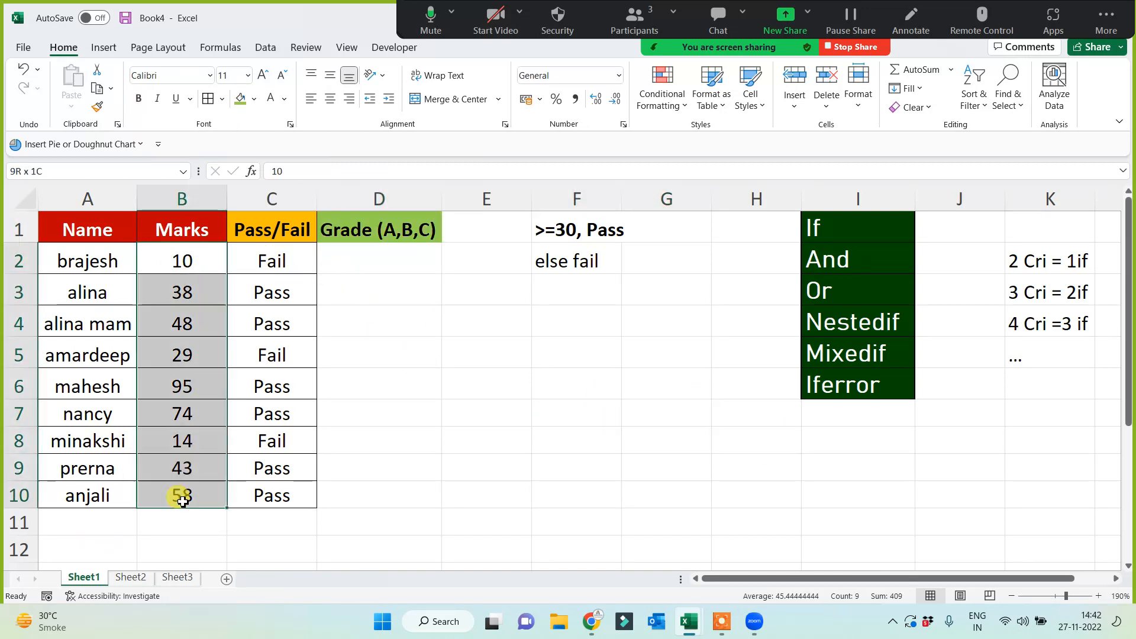
pyautogui.click(735, 403)
pyautogui.click(650, 367)
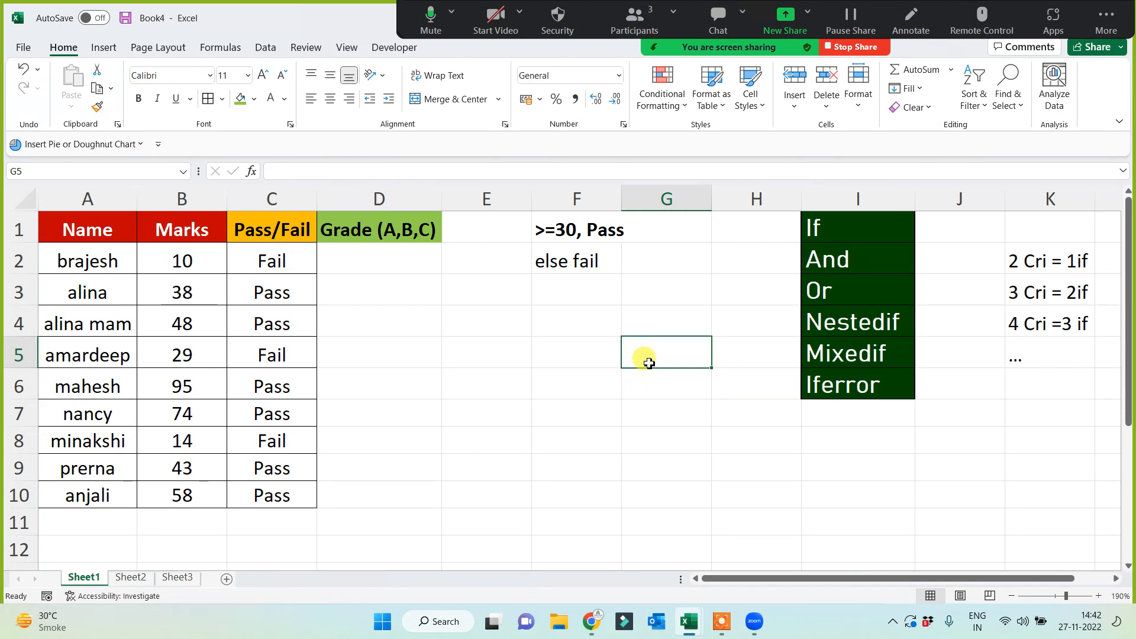
pyautogui.write('>')
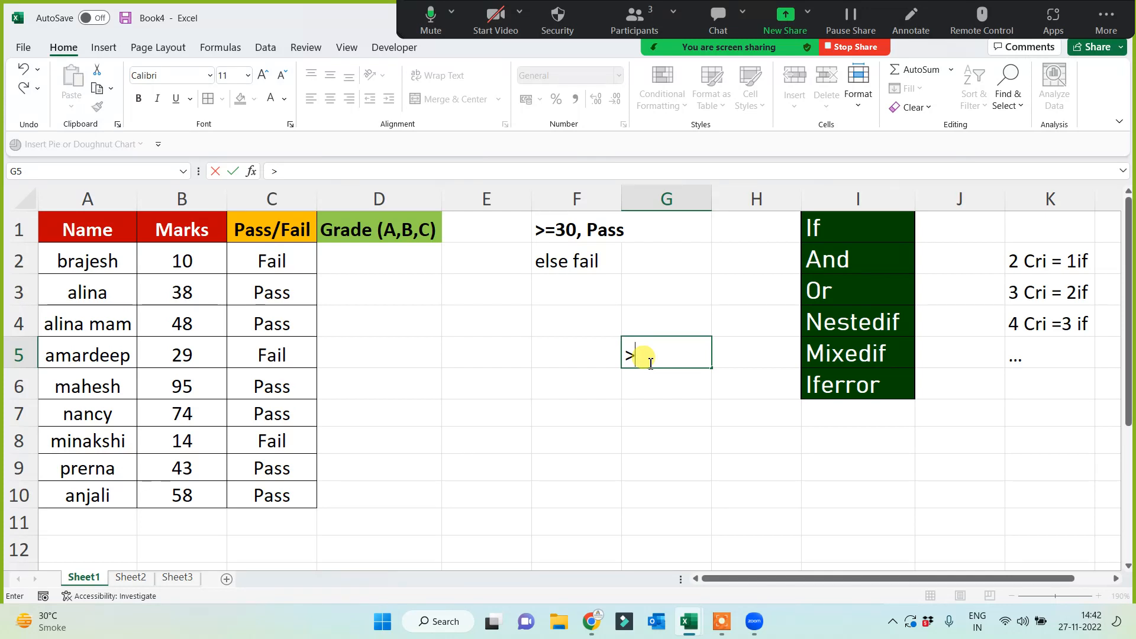
pyautogui.write('80, A')
pyautogui.press('Return')
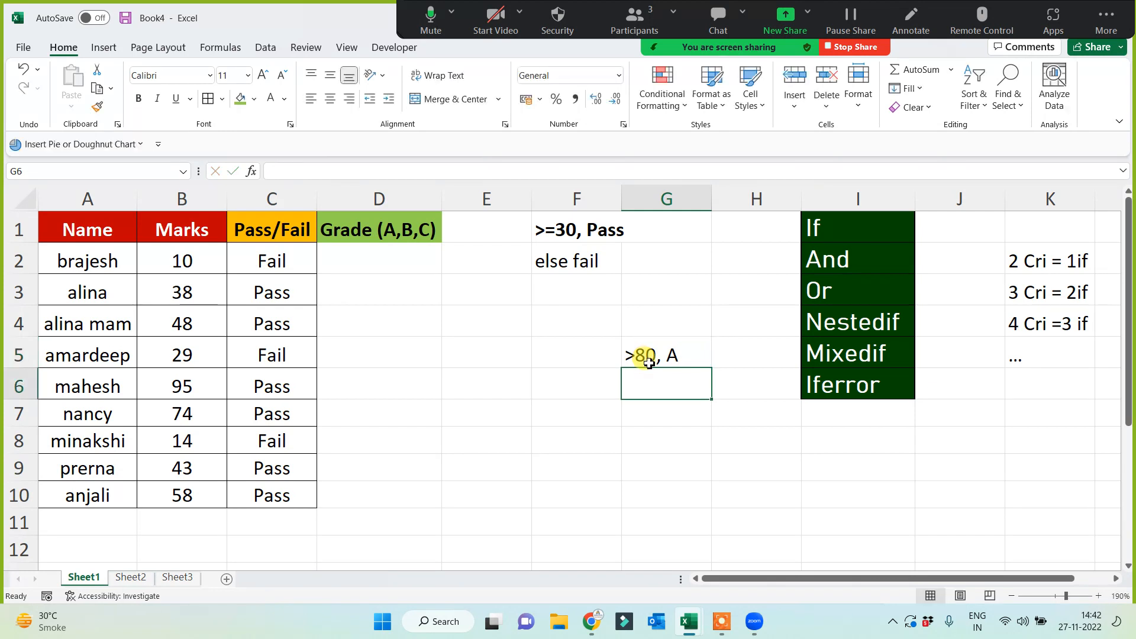
pyautogui.write('50')
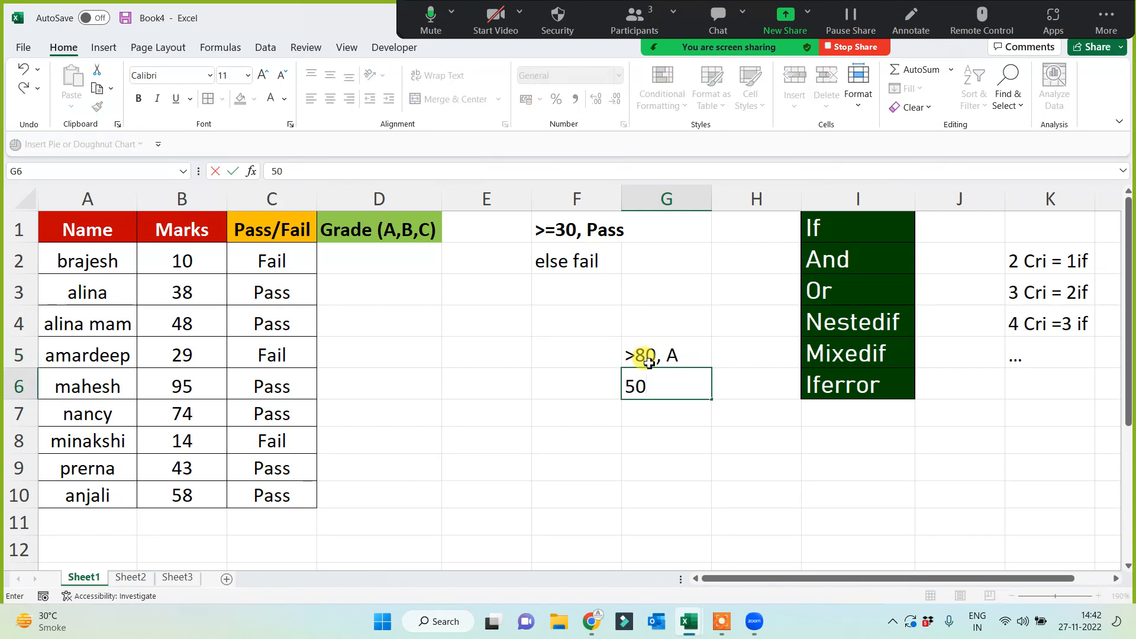
pyautogui.write('-80, B')
pyautogui.press('Return')
pyautogui.write('<')
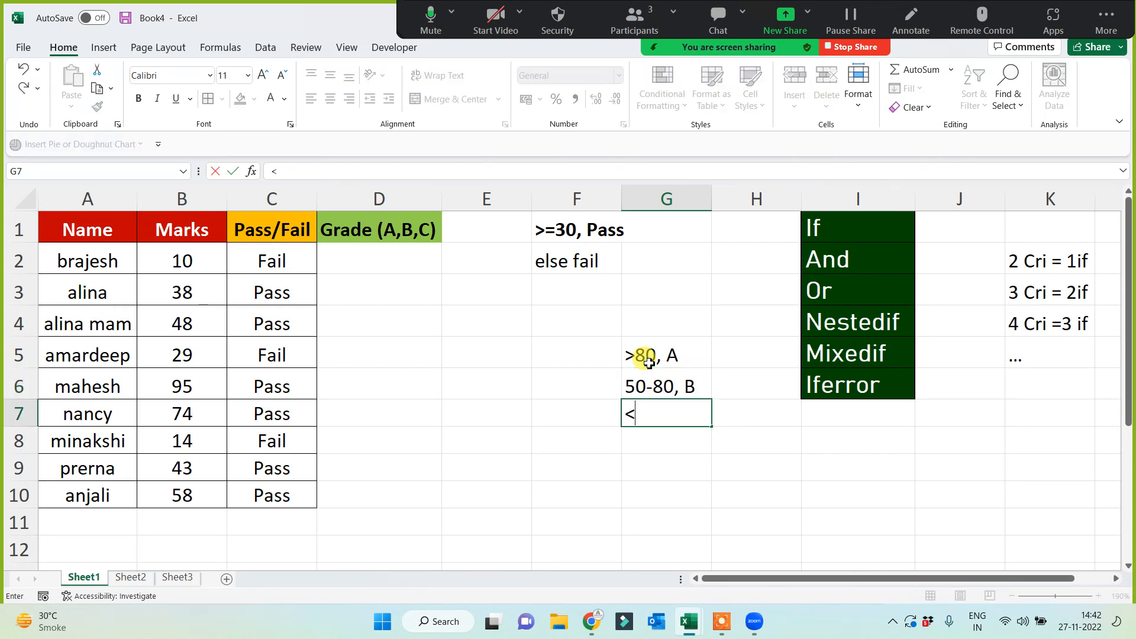
pyautogui.write('50, C')
pyautogui.press('Return')
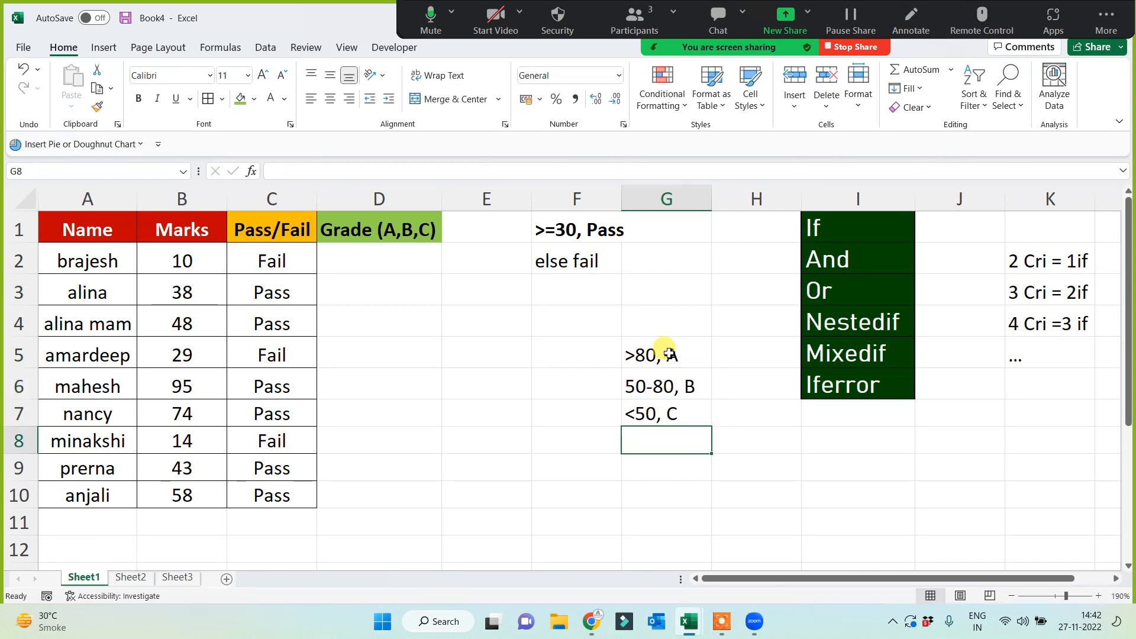
# Fill the grading criteria cells G5:G7 with green.
pyautogui.moveTo(649, 355); pyautogui.dragTo(665, 414)
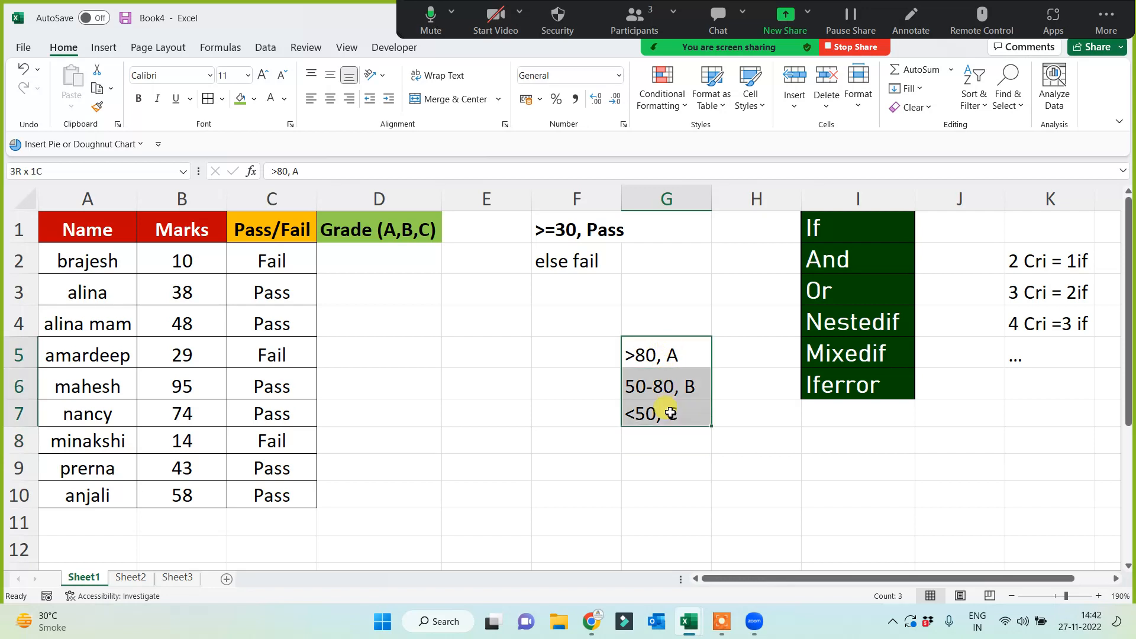
pyautogui.click(240, 98)
pyautogui.click(474, 394)
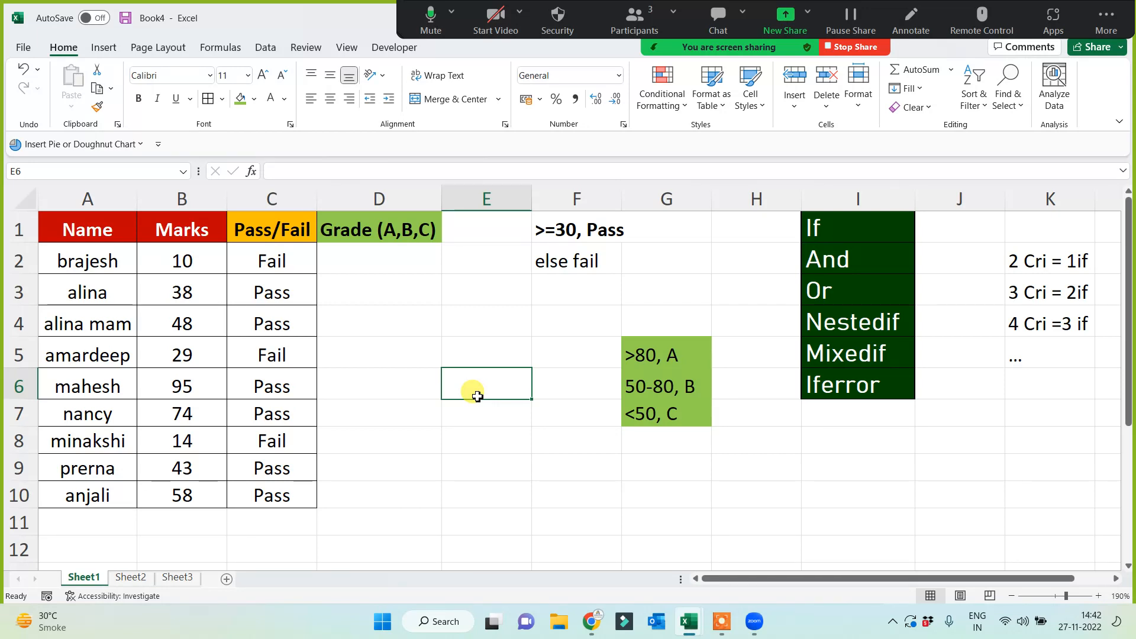
# Start an IF formula in D2 that returns "A" when B2>80.
pyautogui.click(368, 258)
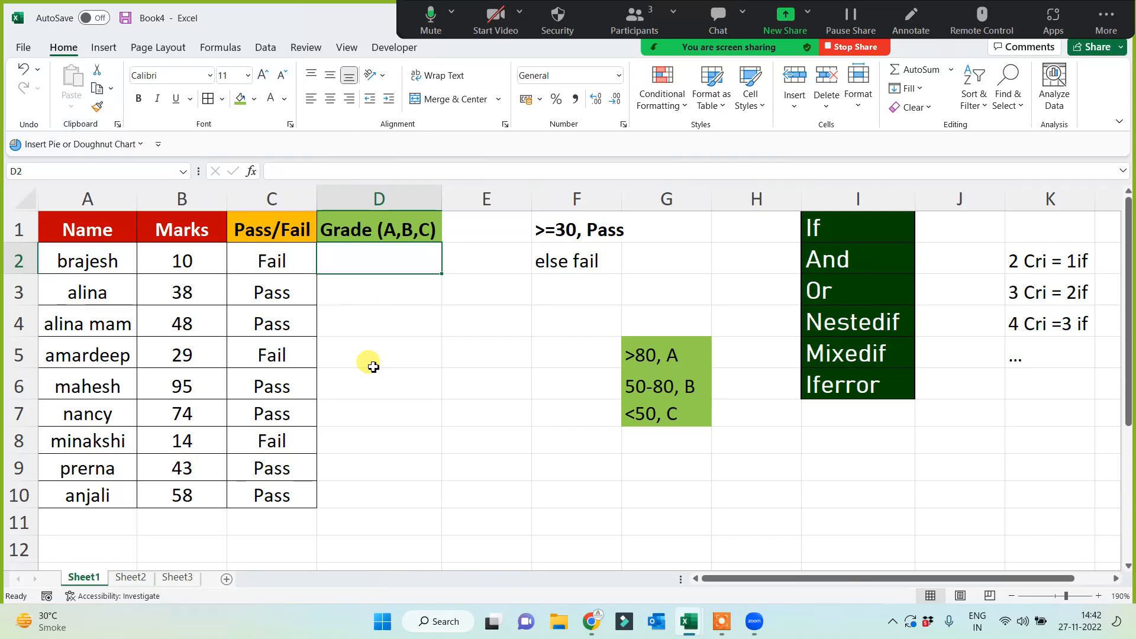
pyautogui.write('=if(')
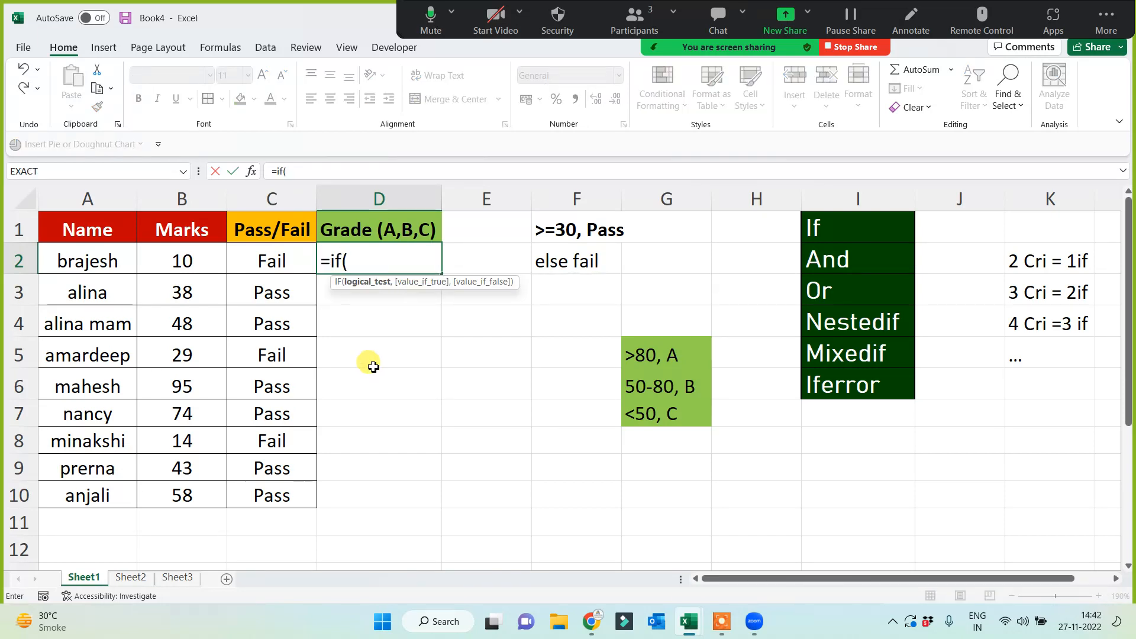
pyautogui.click(177, 259)
pyautogui.write('>')
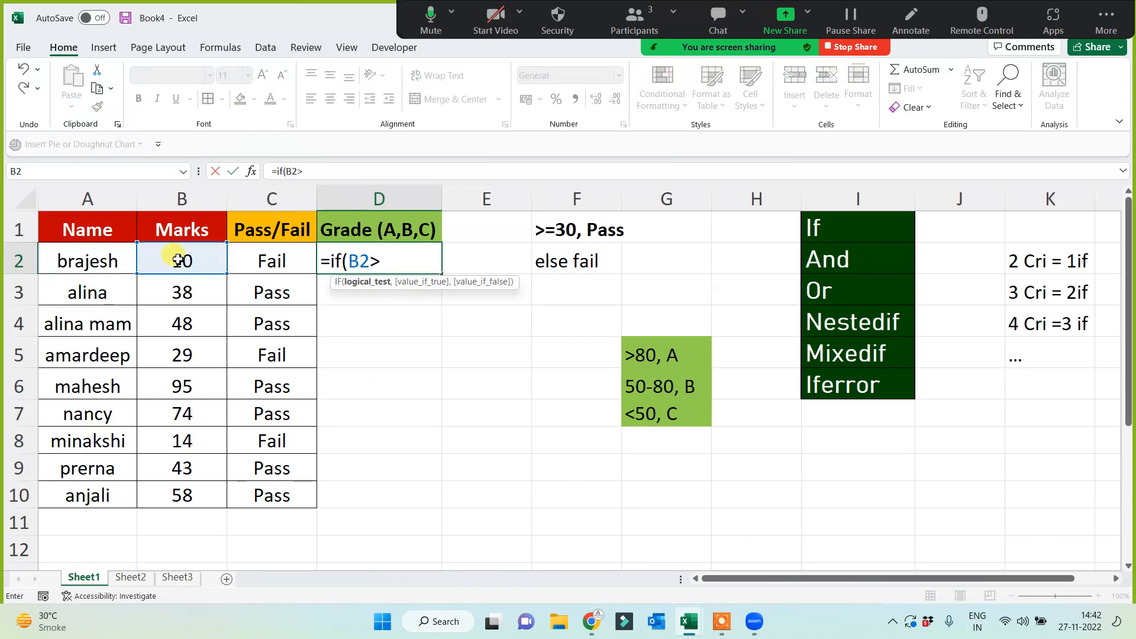
pyautogui.write('80,"A')
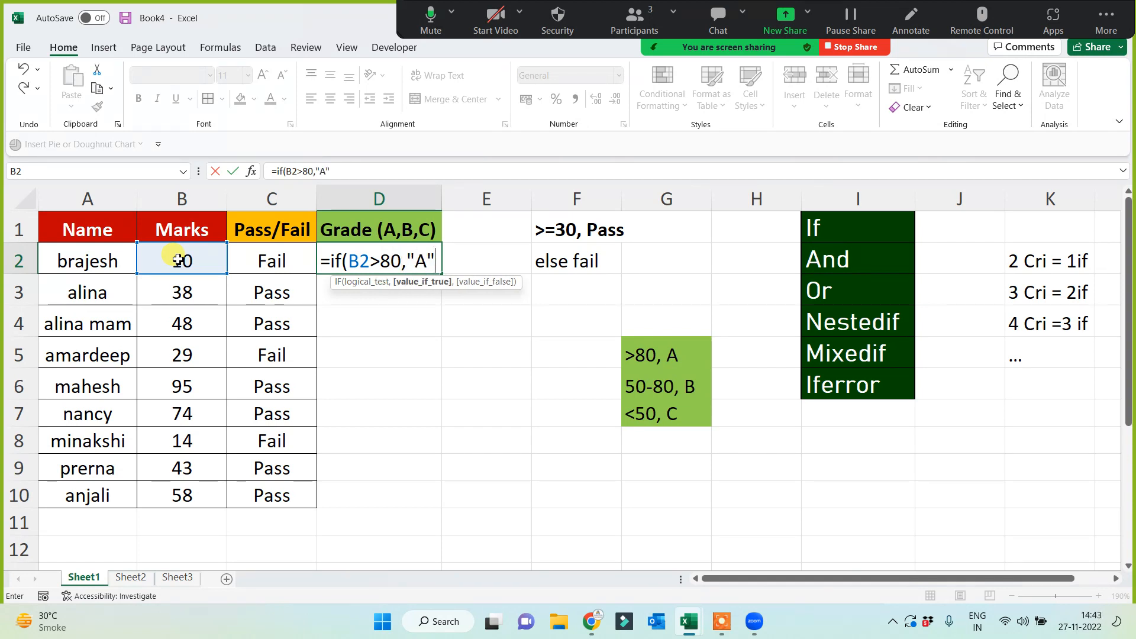
pyautogui.write('"')
pyautogui.write(',')
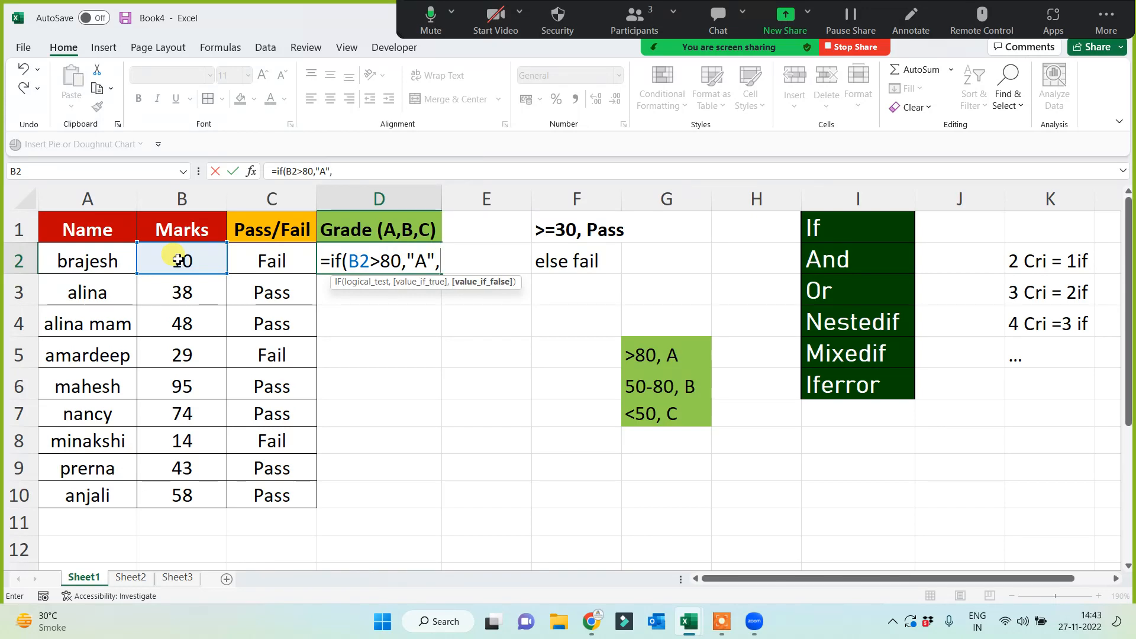
# Nest a second IF as the false result in D2, returning "B" when B2>=50 and otherwise "C", and enter the formula.
pyautogui.write('if(')
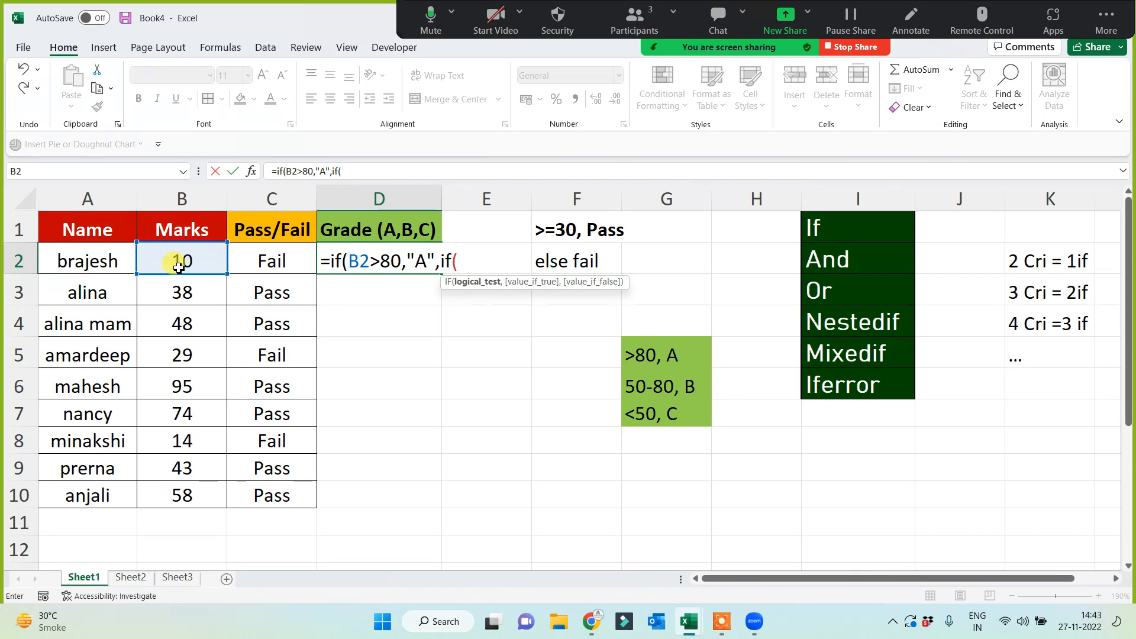
pyautogui.click(179, 266)
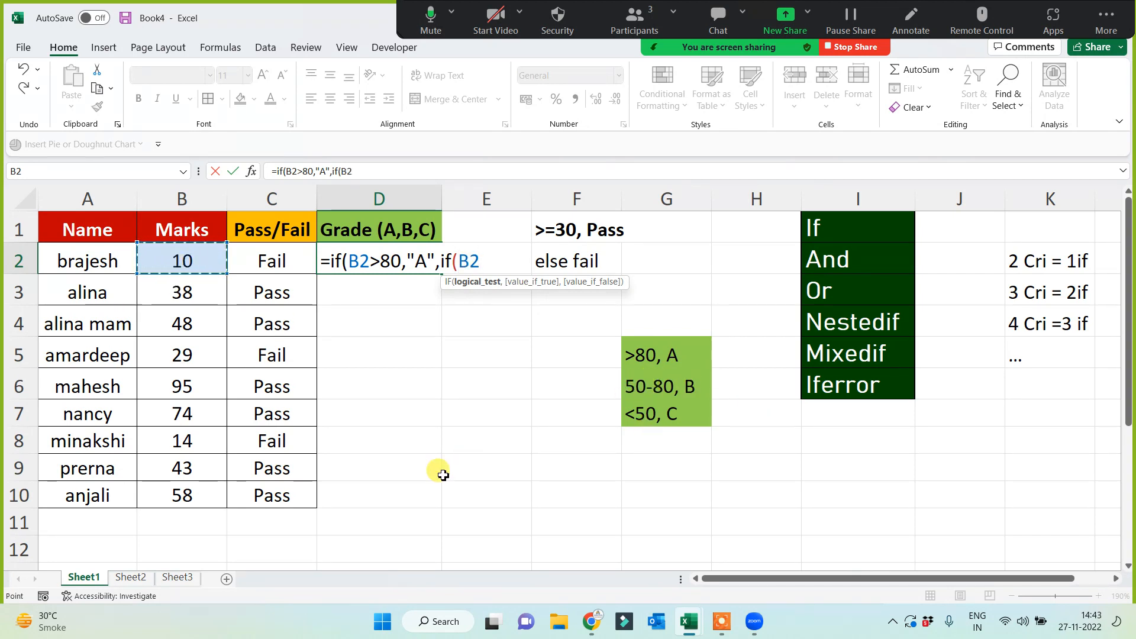
pyautogui.write('>=50')
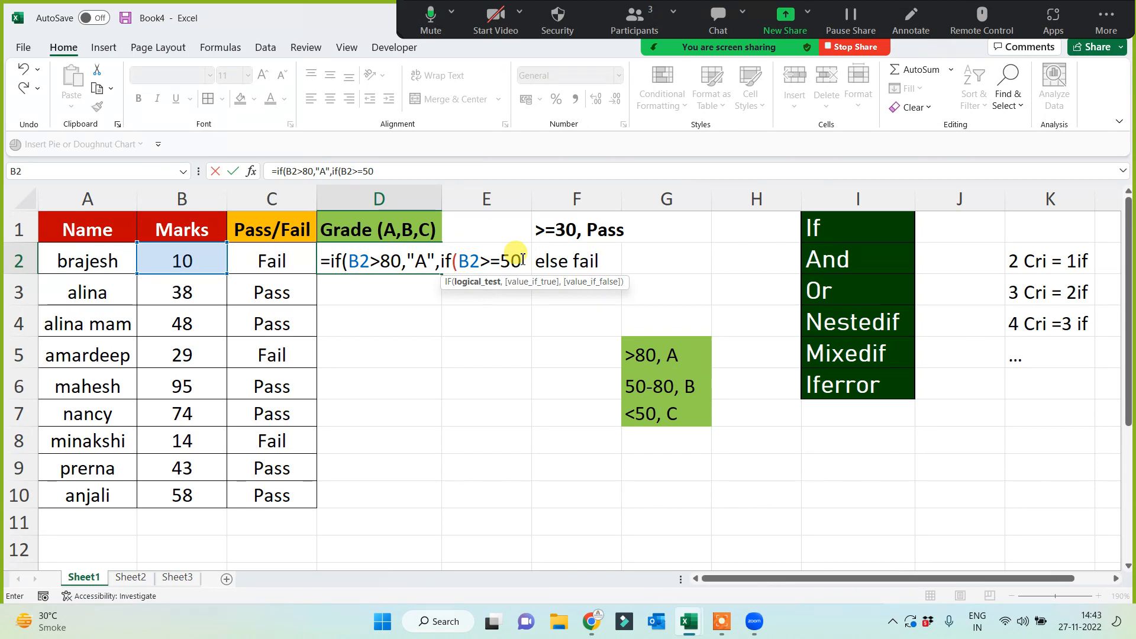
pyautogui.write(',')
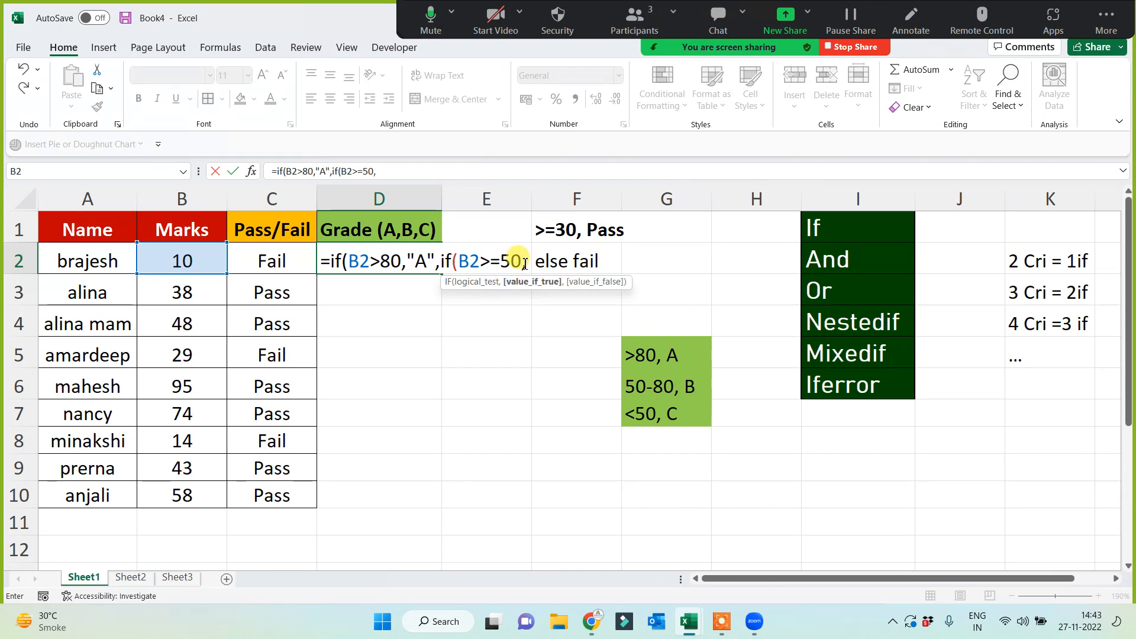
pyautogui.write('"B"')
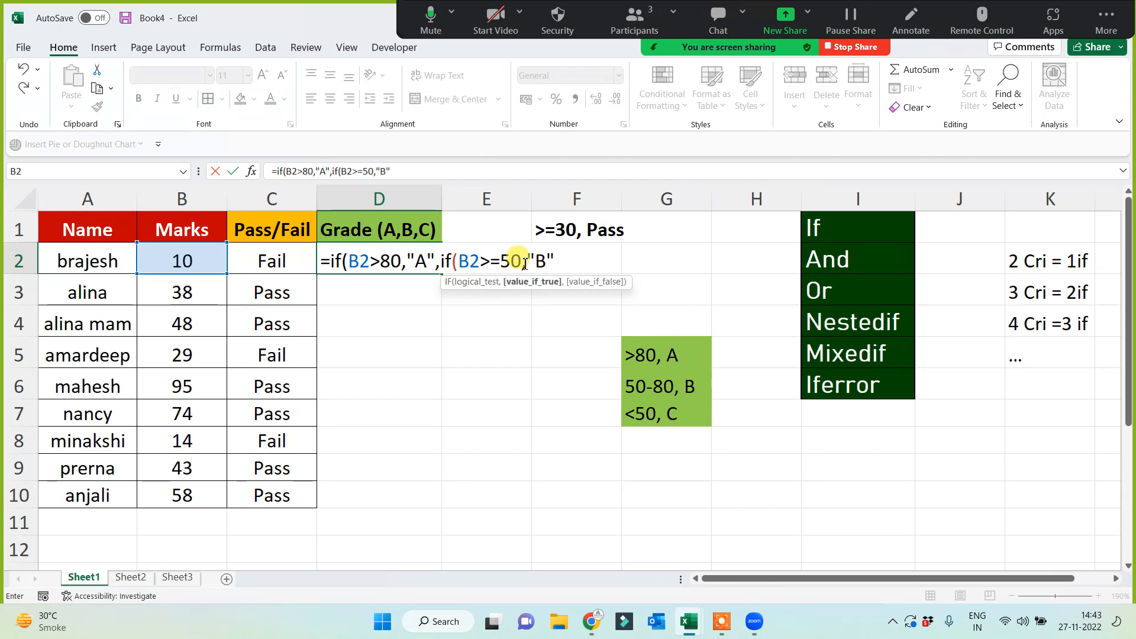
pyautogui.write(',"')
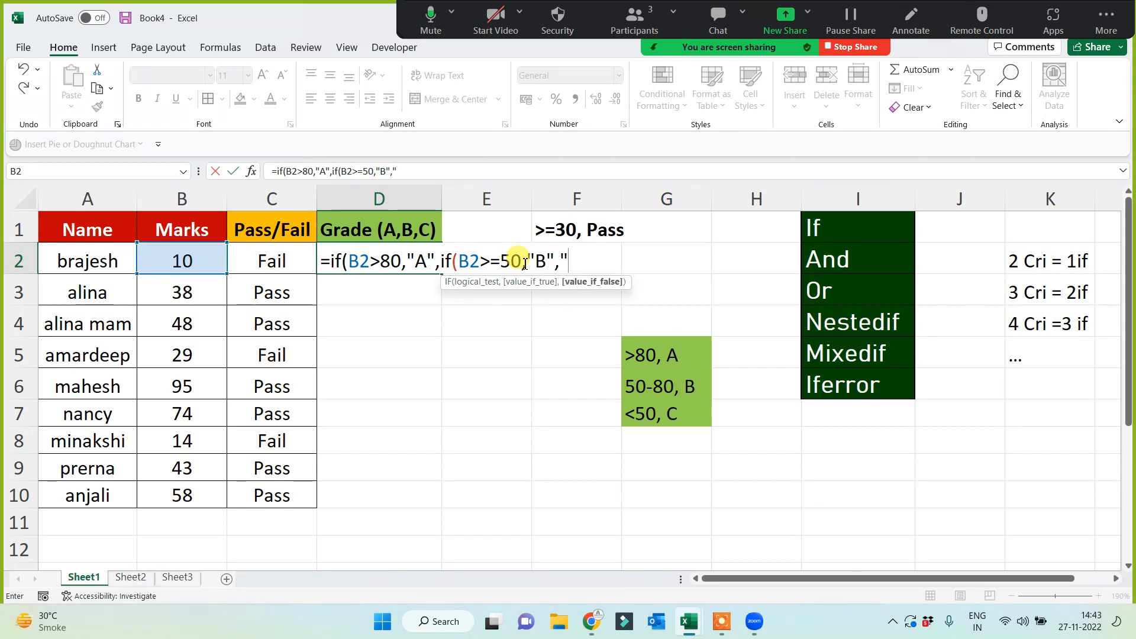
pyautogui.write('C"))')
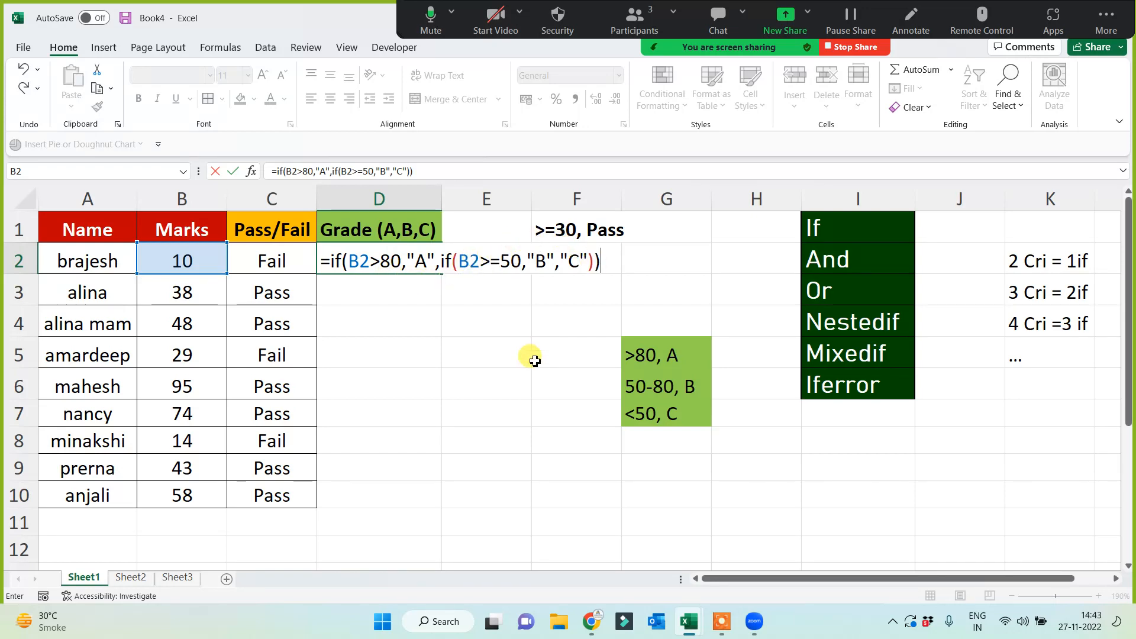
pyautogui.press('Return')
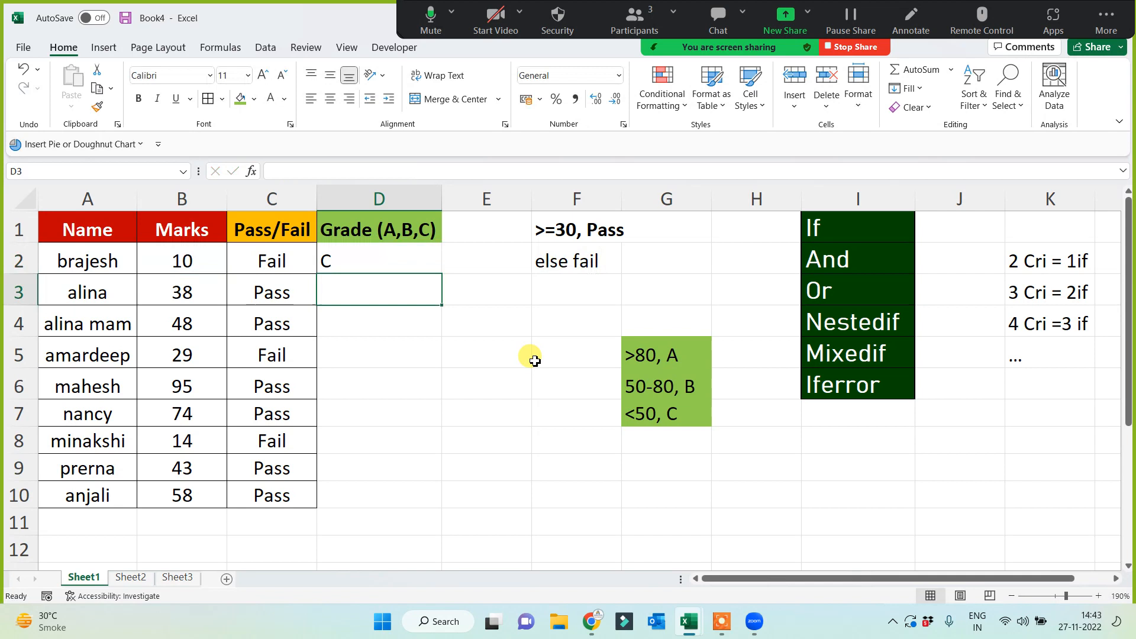
# Copy the grade formula from D2 down to D10, then centre and border the results.
pyautogui.click(391, 260)
pyautogui.doubleClick(445, 275)
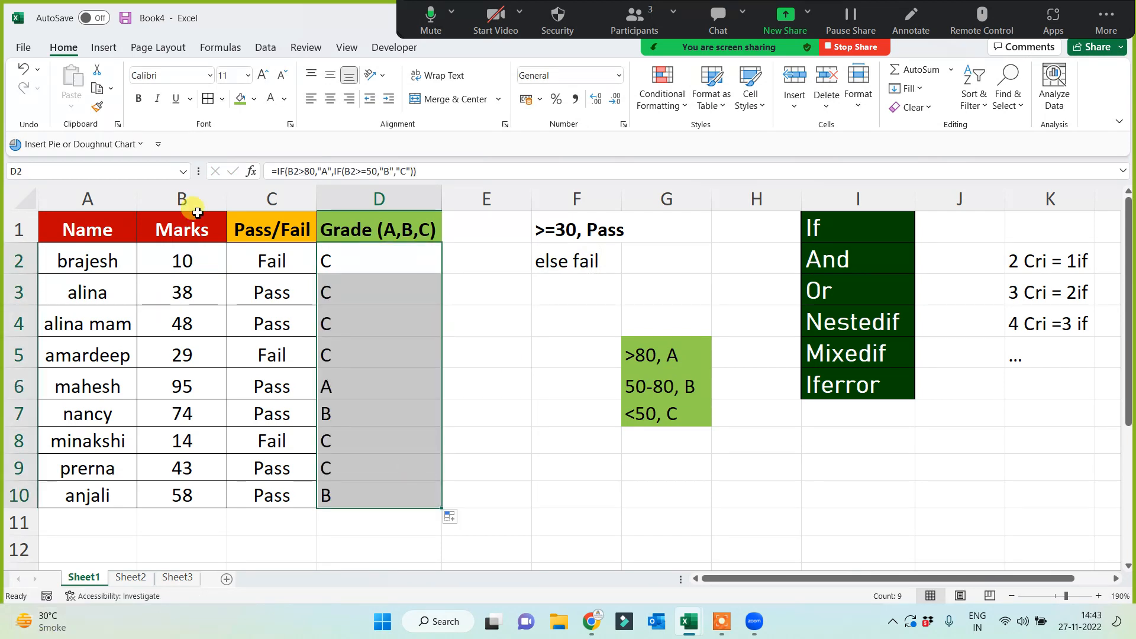
pyautogui.click(330, 99)
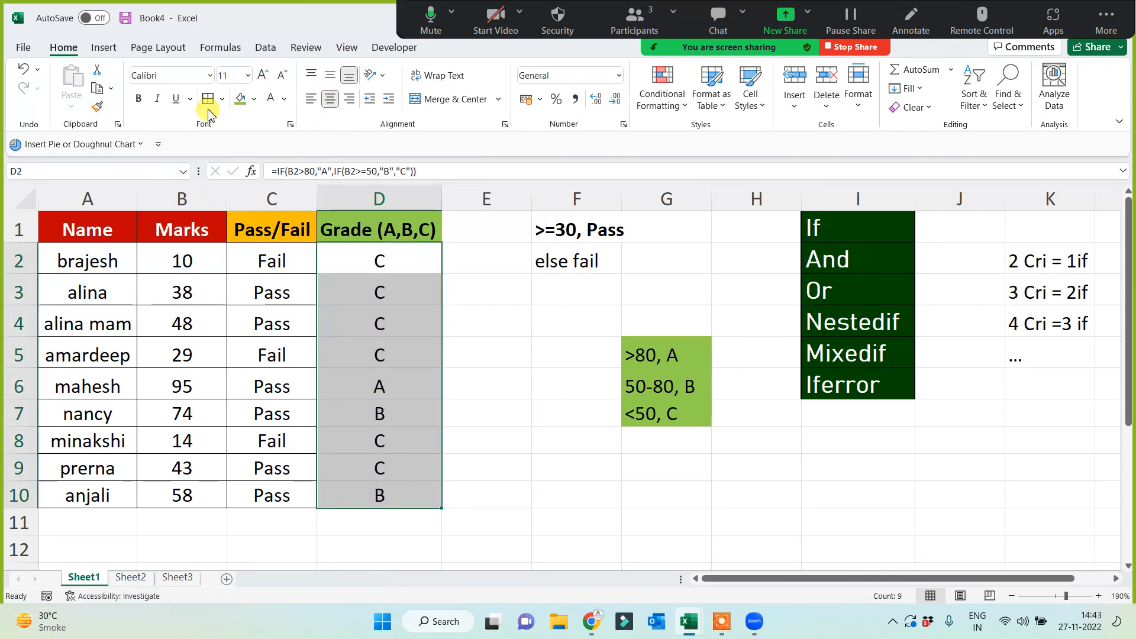
pyautogui.click(523, 501)
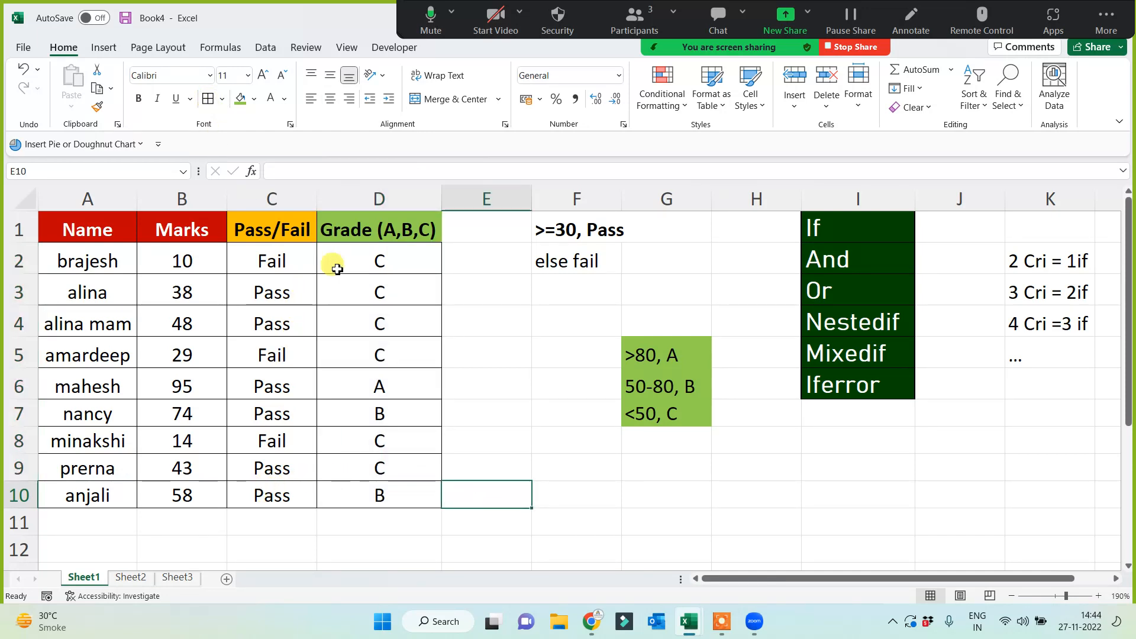
pyautogui.moveTo(340, 259); pyautogui.dragTo(350, 500)
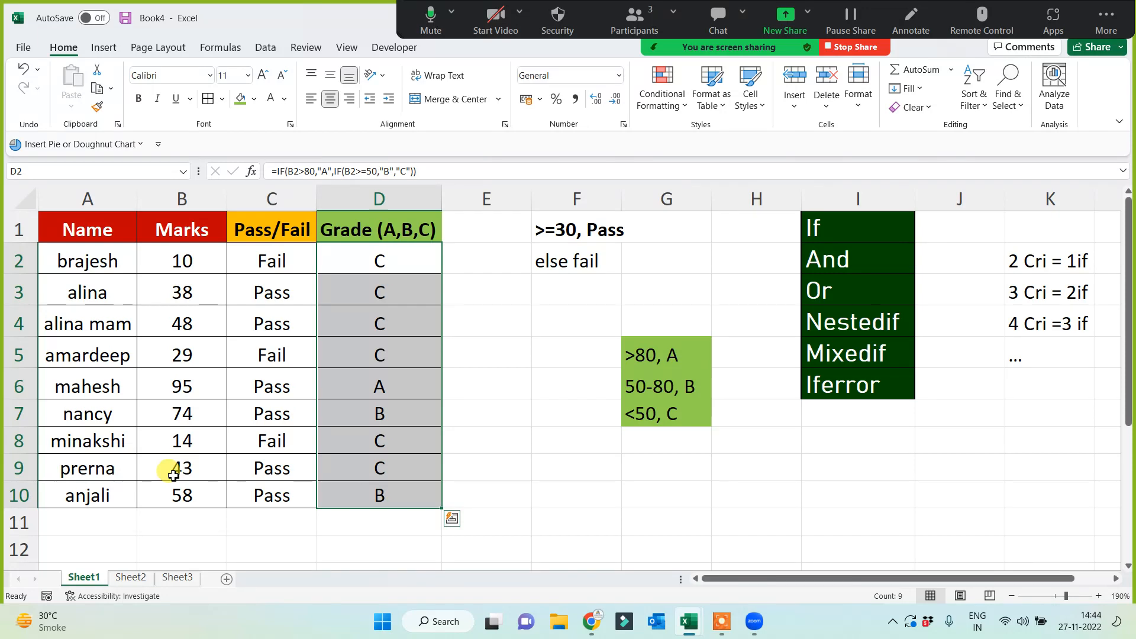
# Add the header "O/Y/C" in E1 of Sheet3, beside the Name/Blank column.
pyautogui.click(131, 579)
pyautogui.click(390, 534)
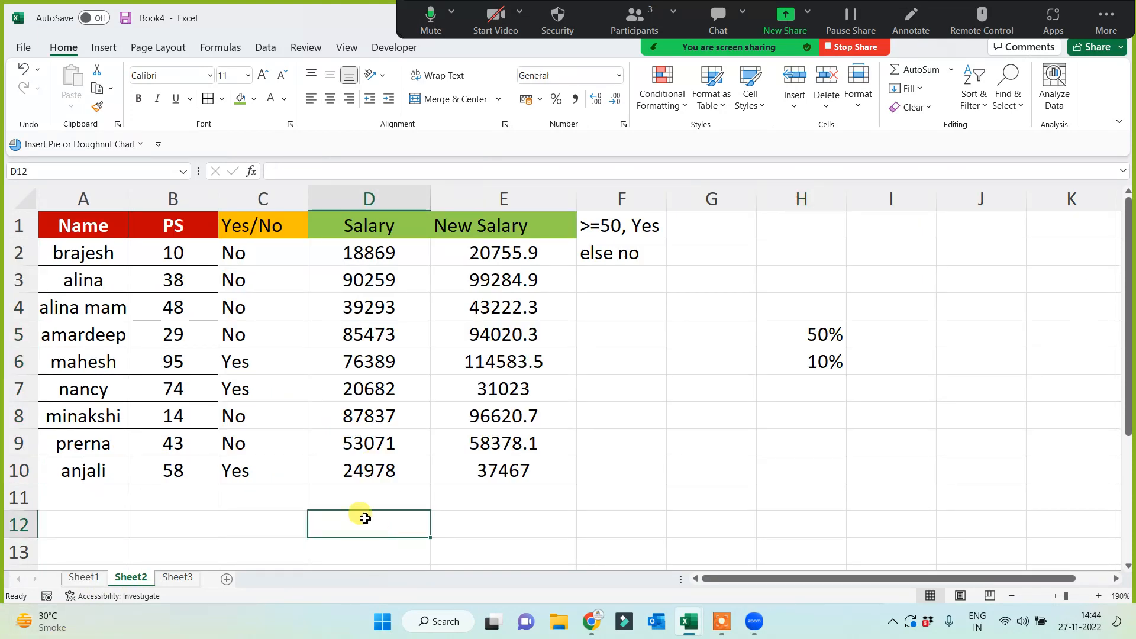
pyautogui.click(180, 578)
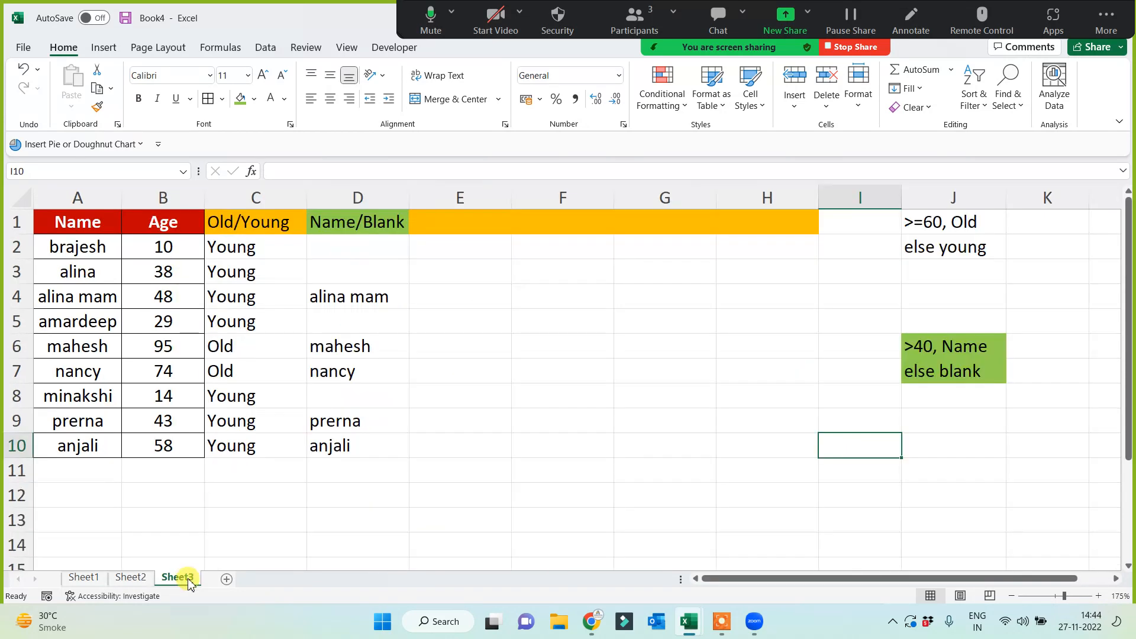
pyautogui.moveTo(153, 222); pyautogui.dragTo(152, 456)
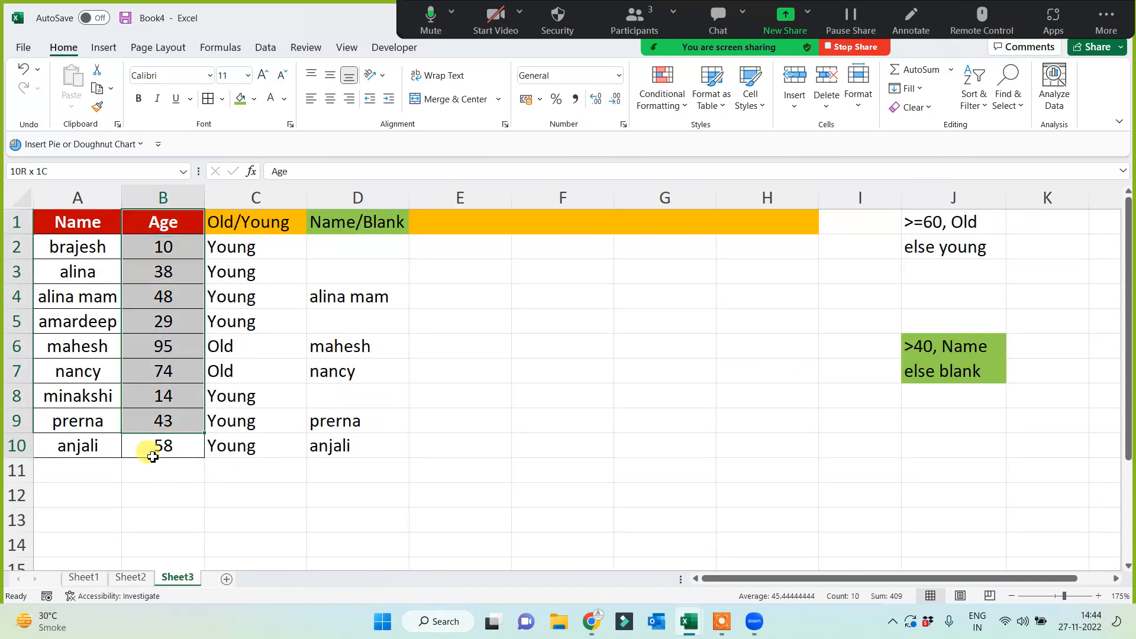
pyautogui.click(525, 512)
pyautogui.click(465, 201)
pyautogui.click(459, 220)
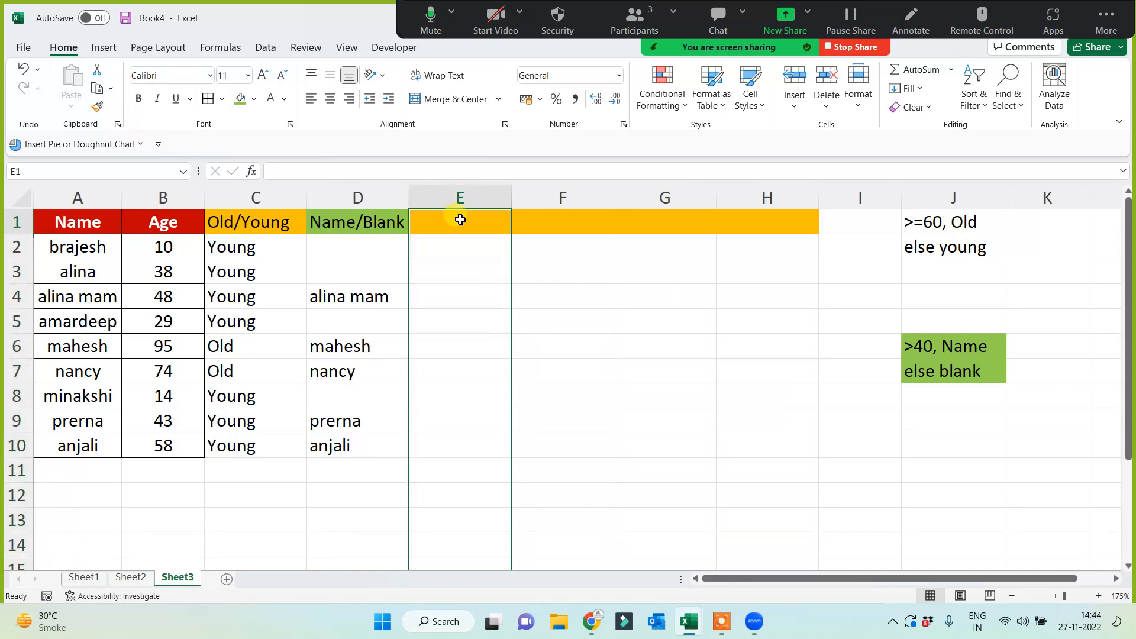
pyautogui.write('O/Y')
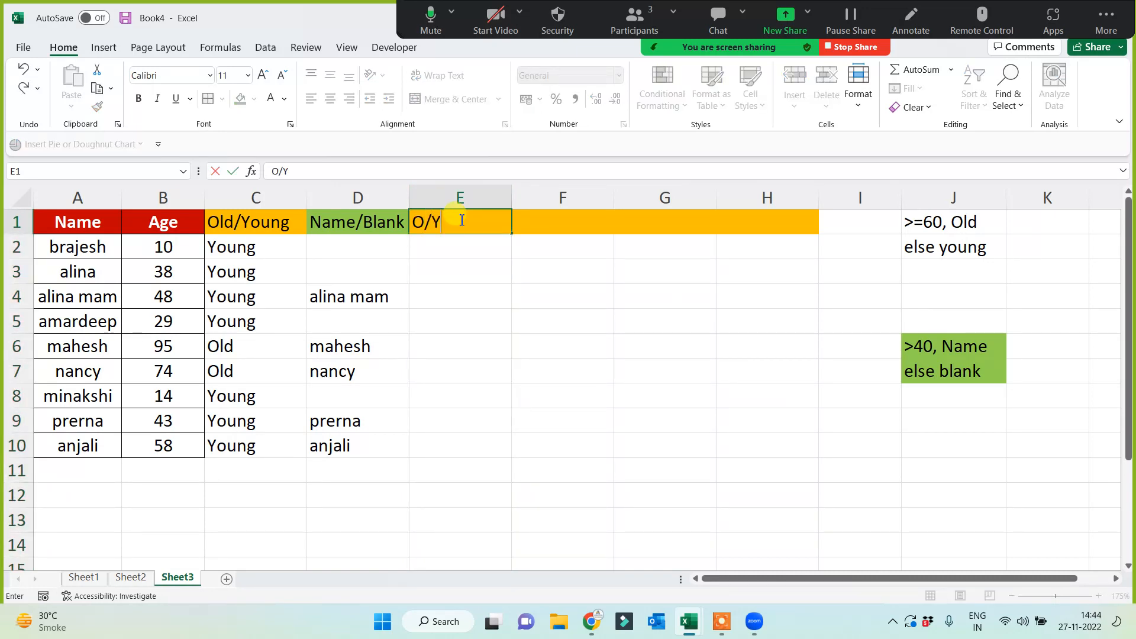
pyautogui.write('/C')
# Begin the first O/Y/C criterion in H5 of Sheet3 with ">".
pyautogui.click(763, 325)
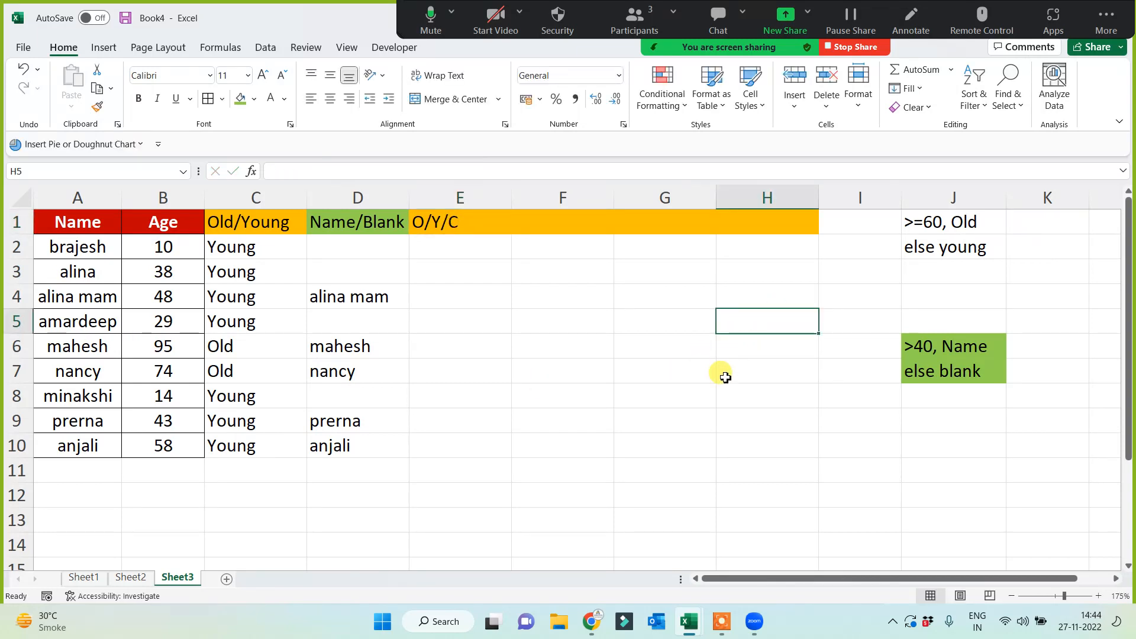
pyautogui.write('?')
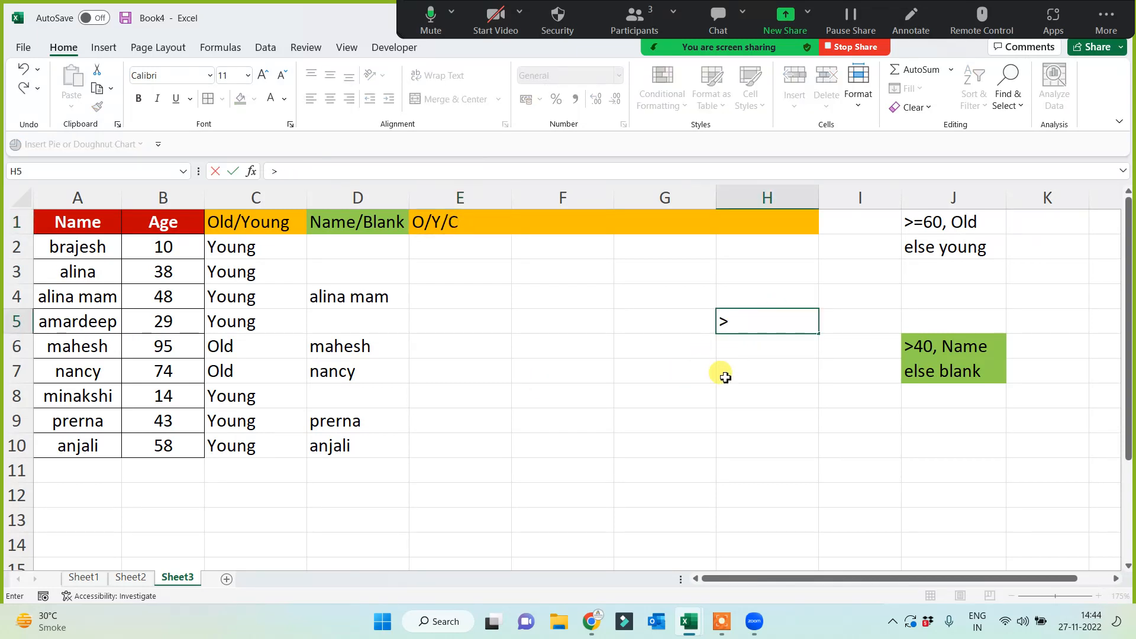
# Enter the age criteria ">=60, O", "18-59, Y" and "<18, C" in cells H5 to H7.
pyautogui.write('=60, Od')
pyautogui.press('BackSpace')
pyautogui.press('Return')
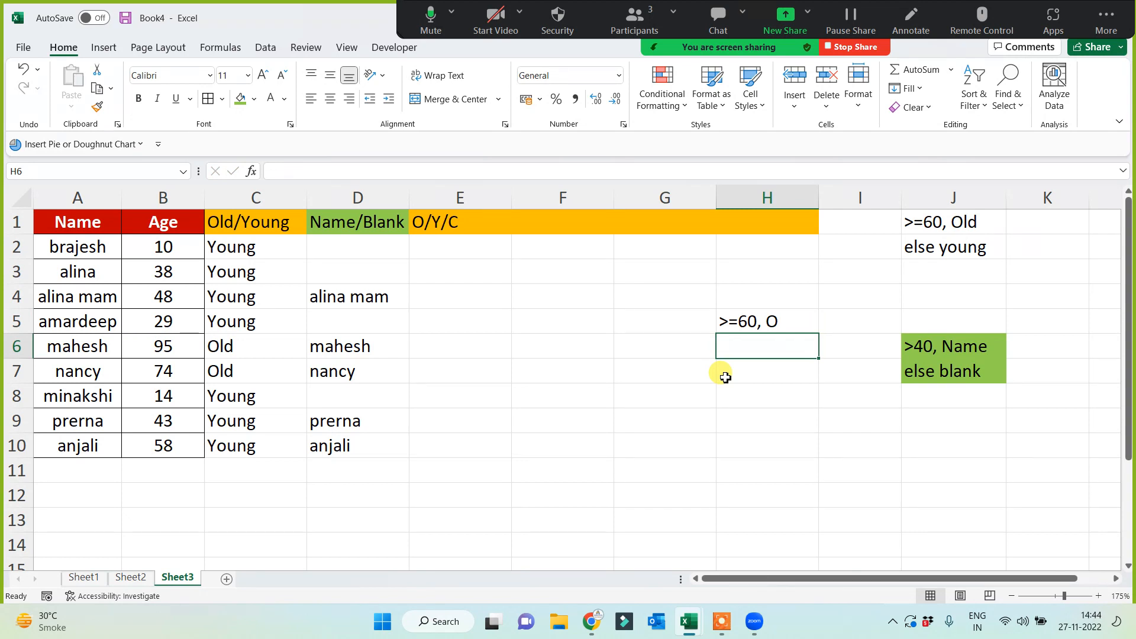
pyautogui.write('18-59')
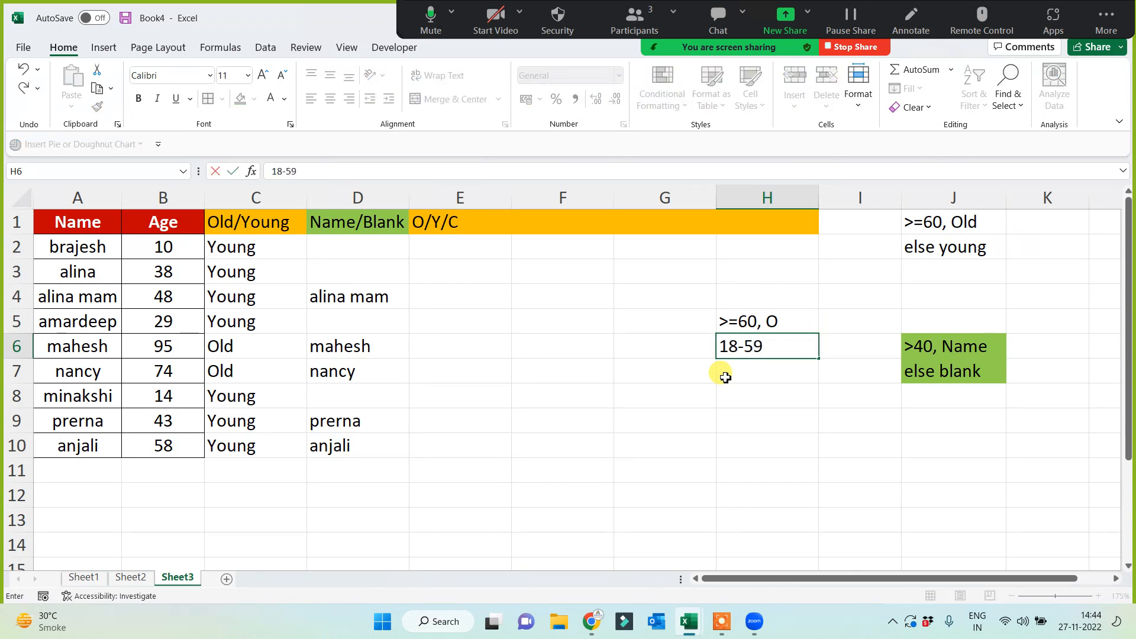
pyautogui.write(', Y')
pyautogui.press('Return')
pyautogui.write('>')
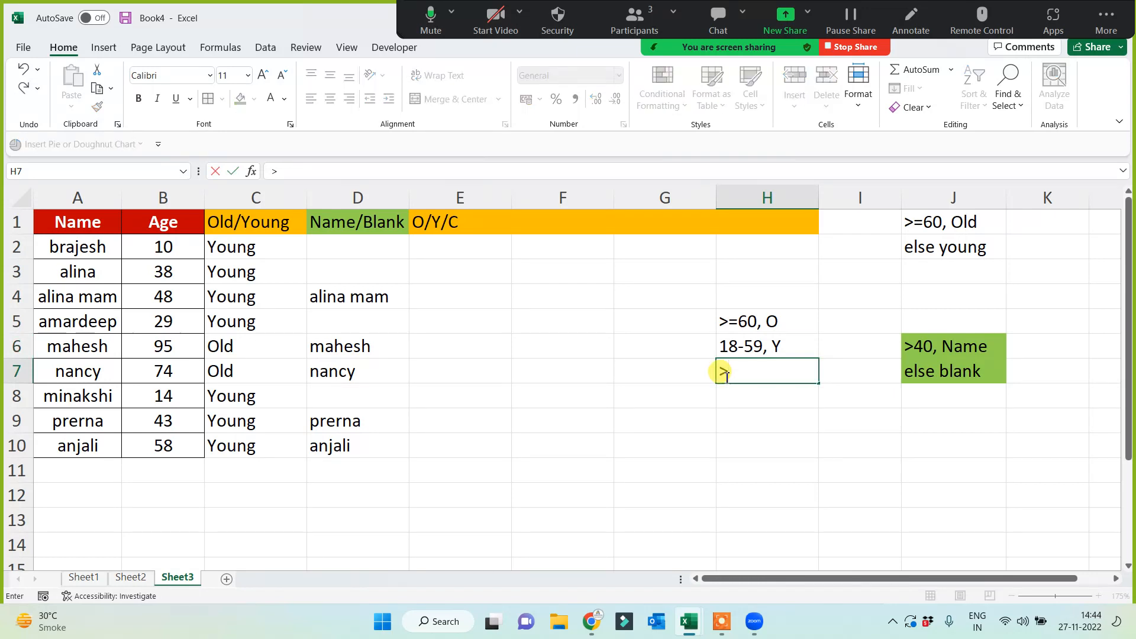
pyautogui.press('BackSpace')
pyautogui.write('<18, C')
pyautogui.press('Return')
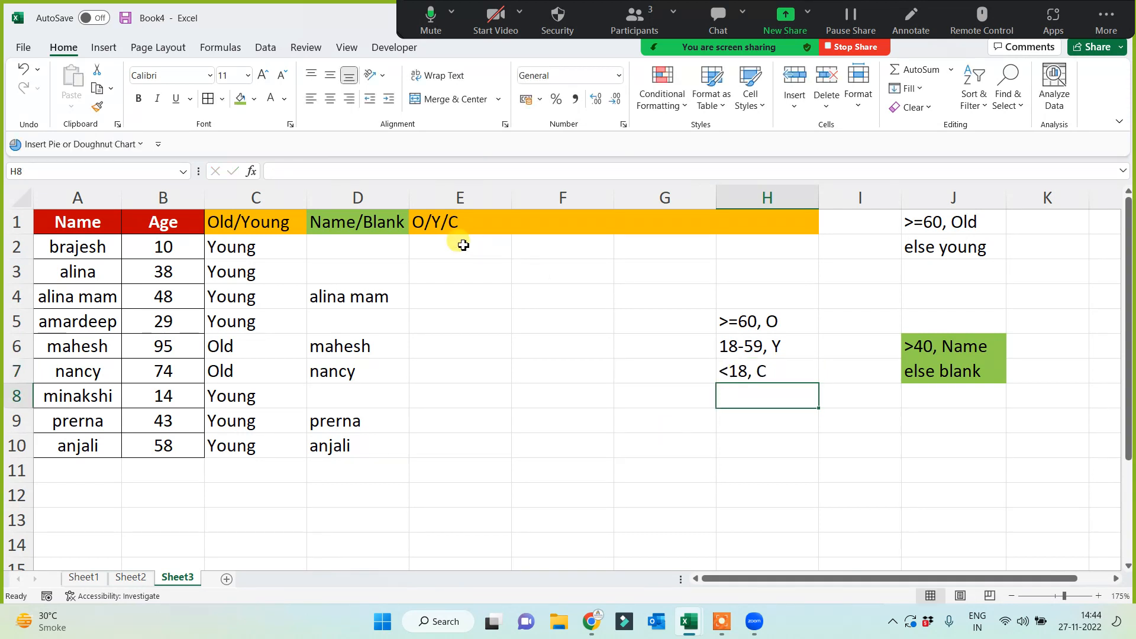
# Start an IF formula in E2 that returns "Old" when the age in B2 is >=60.
pyautogui.click(464, 246)
pyautogui.write('=')
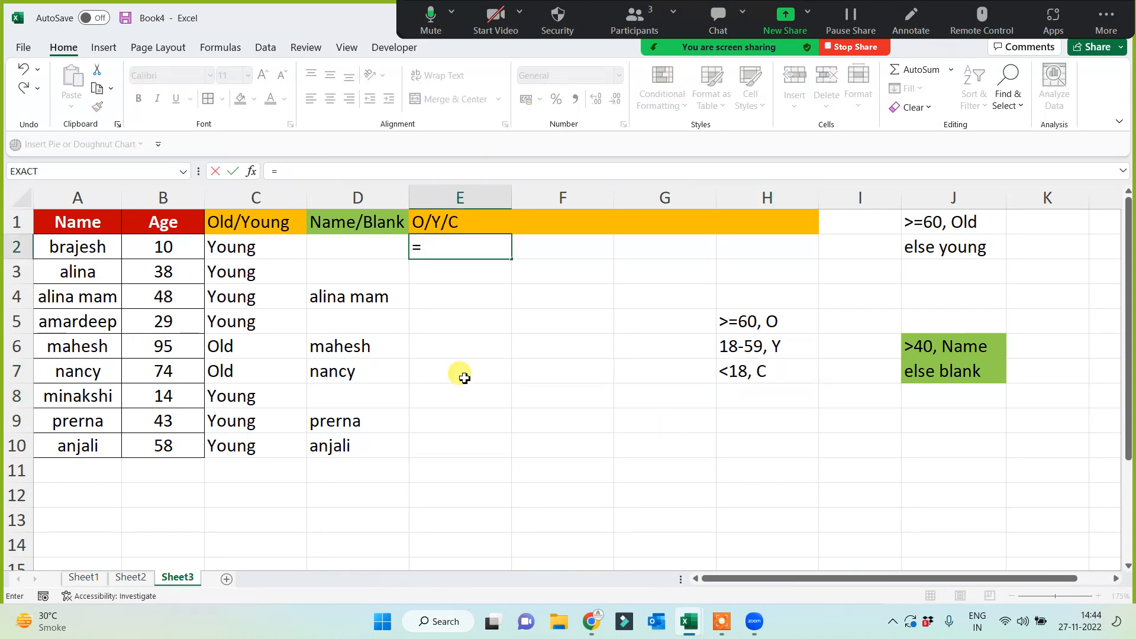
pyautogui.write('if')
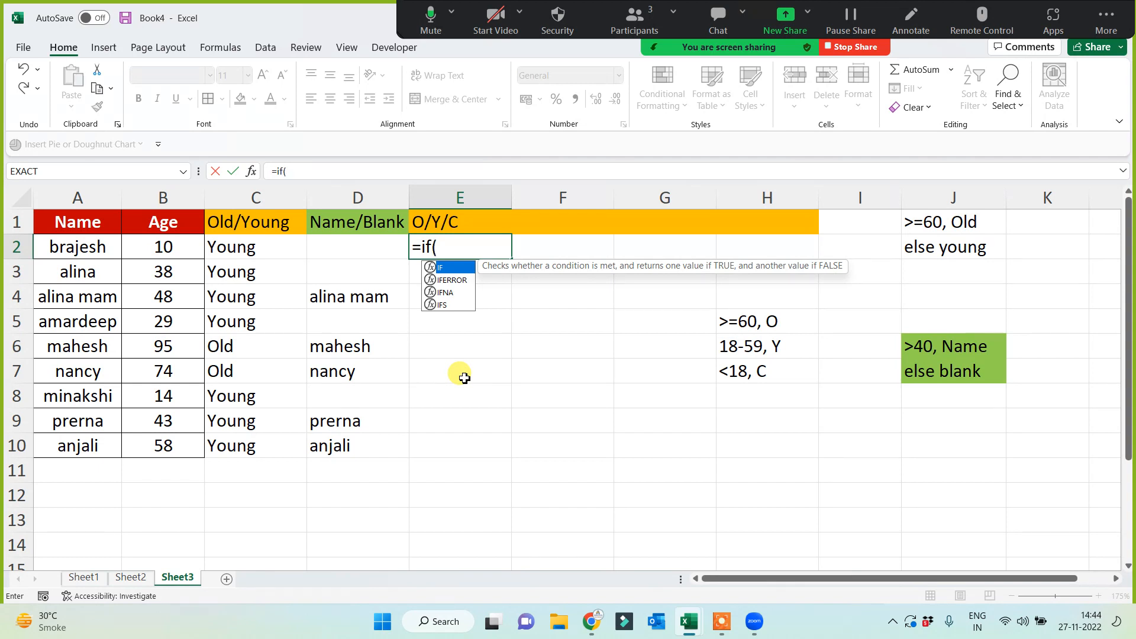
pyautogui.write('(')
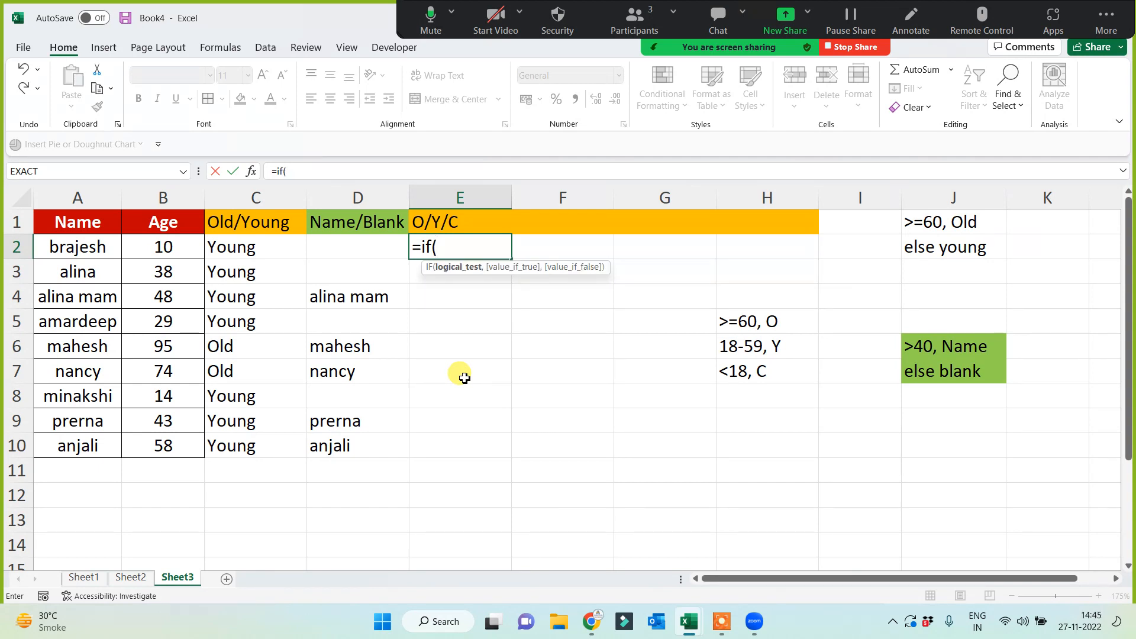
pyautogui.click(166, 255)
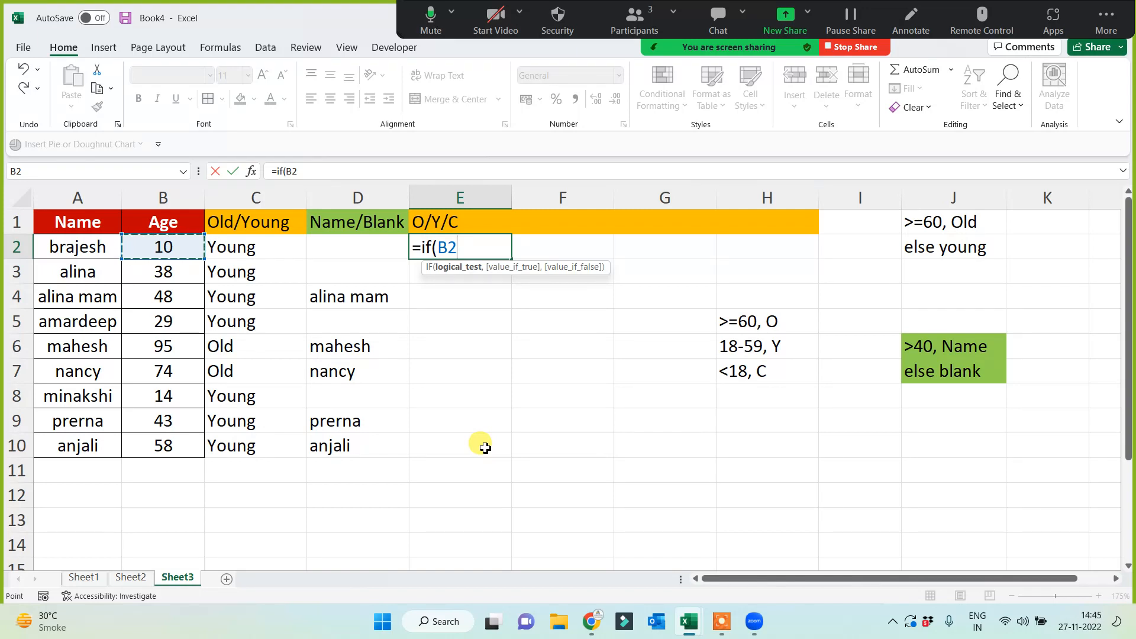
pyautogui.write('>')
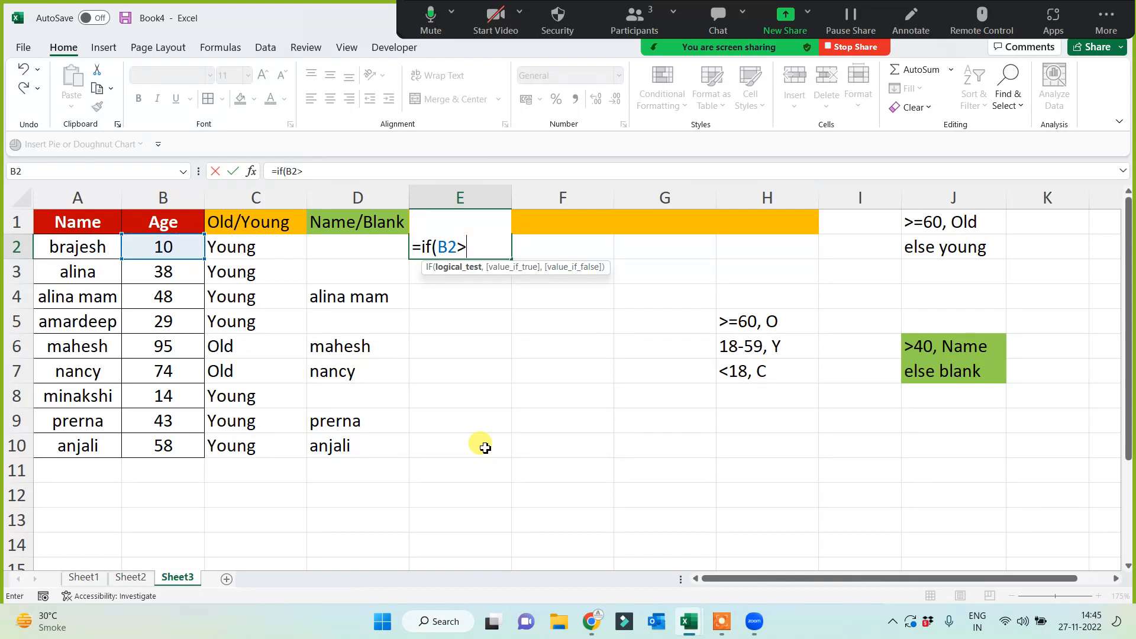
pyautogui.write('=60,')
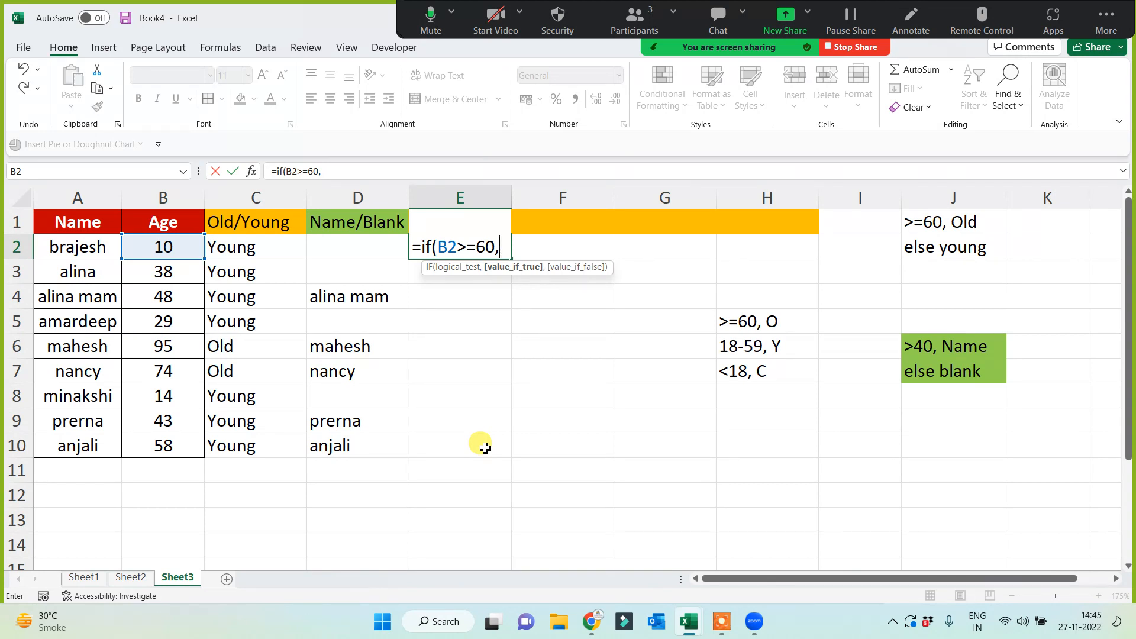
pyautogui.write('Od')
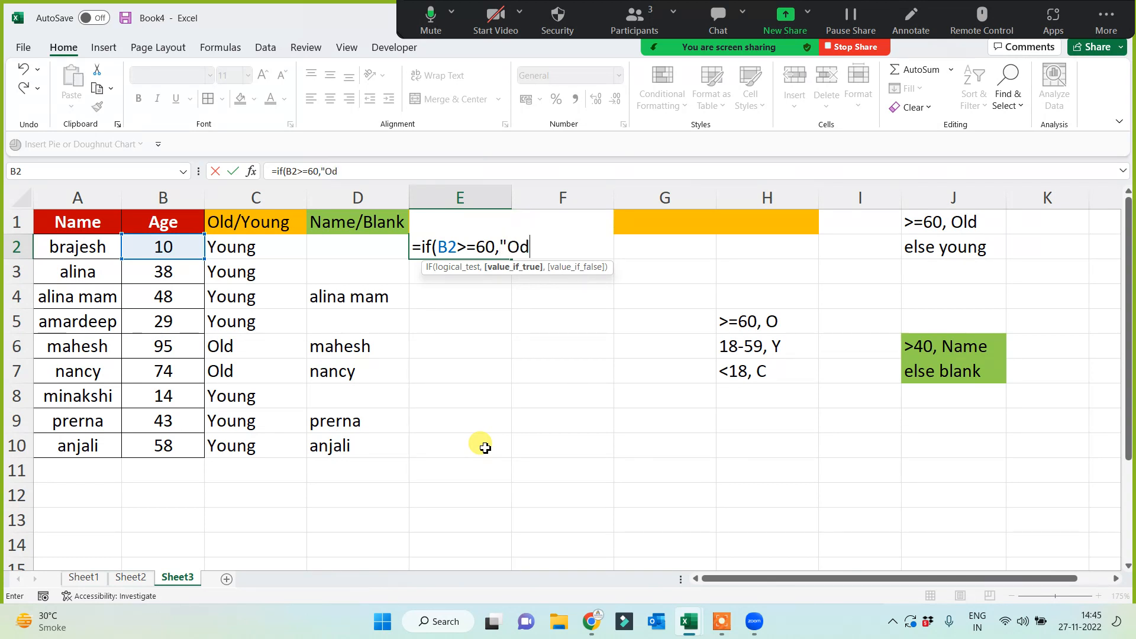
pyautogui.press('BackSpace')
pyautogui.write('ld",')
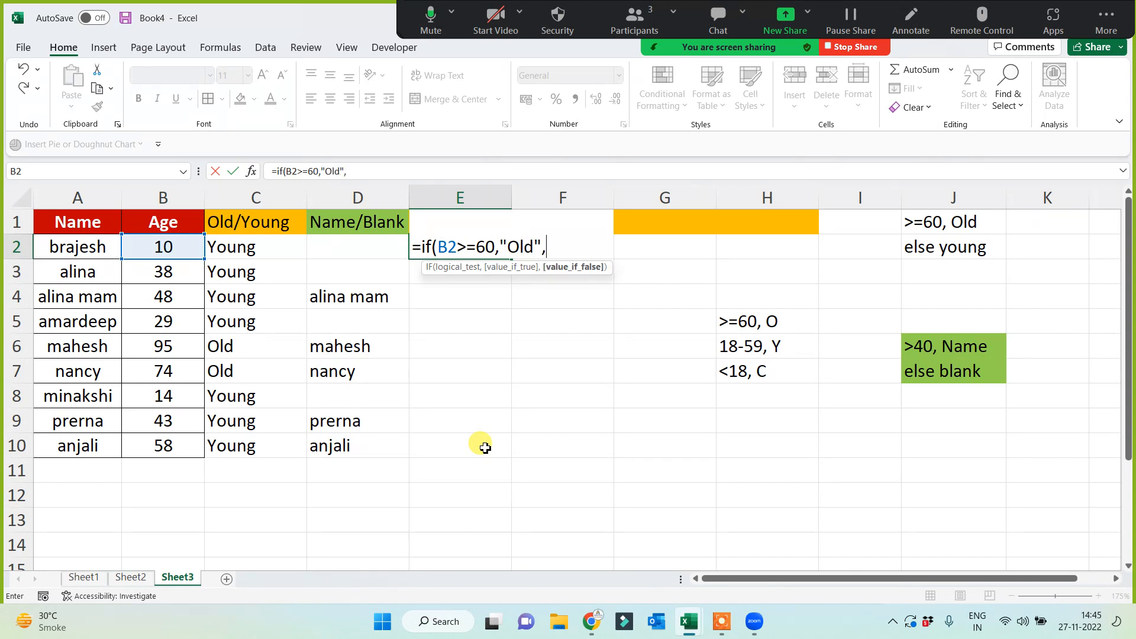
# Complete the E2 formula with a nested IF that returns "Young" when B2>=18 and otherwise "Child".
pyautogui.write('if(')
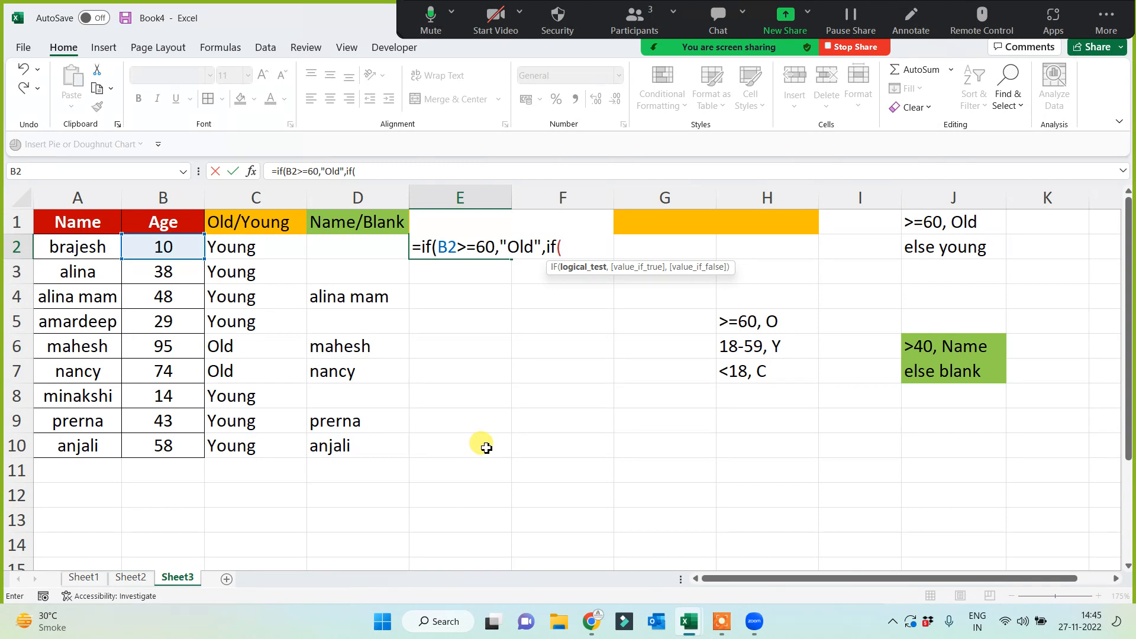
pyautogui.click(140, 250)
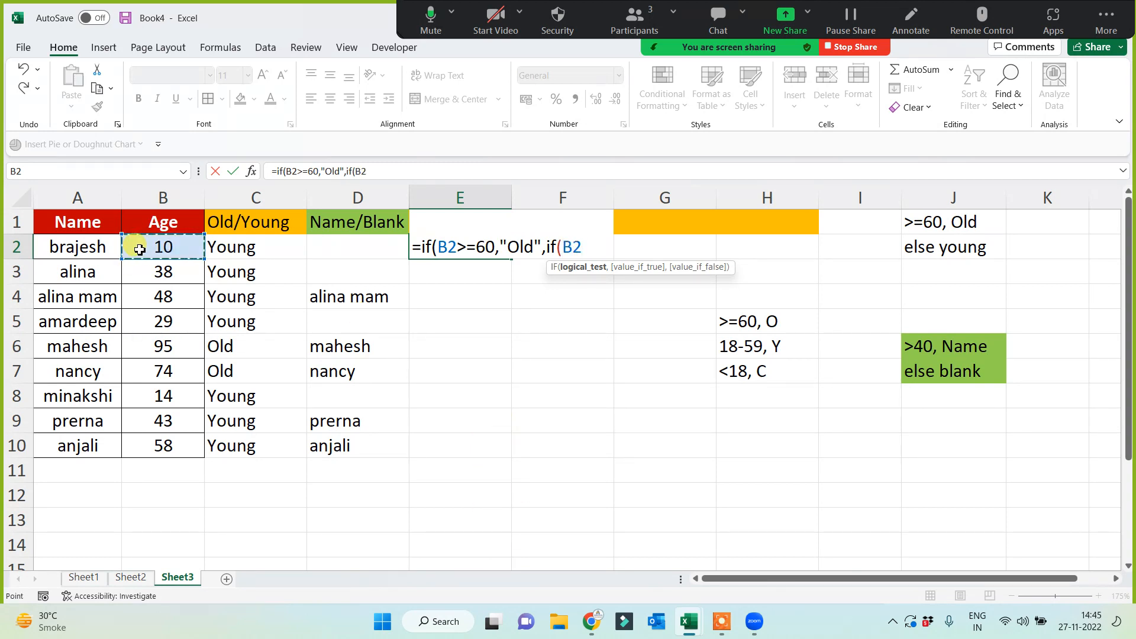
pyautogui.write('>=18/')
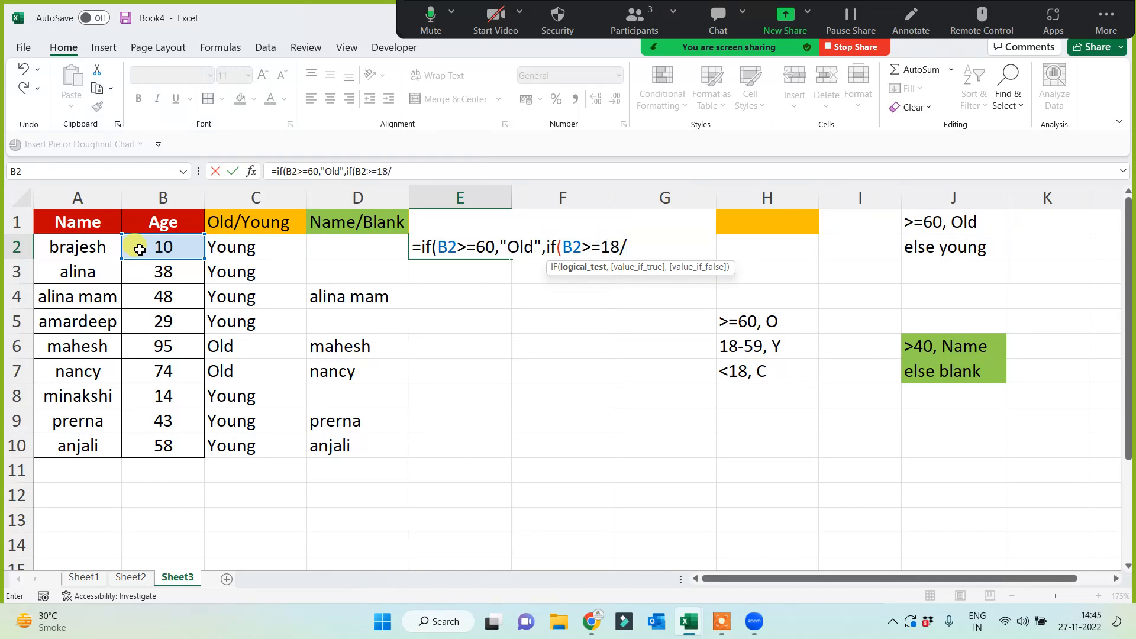
pyautogui.press('BackSpace')
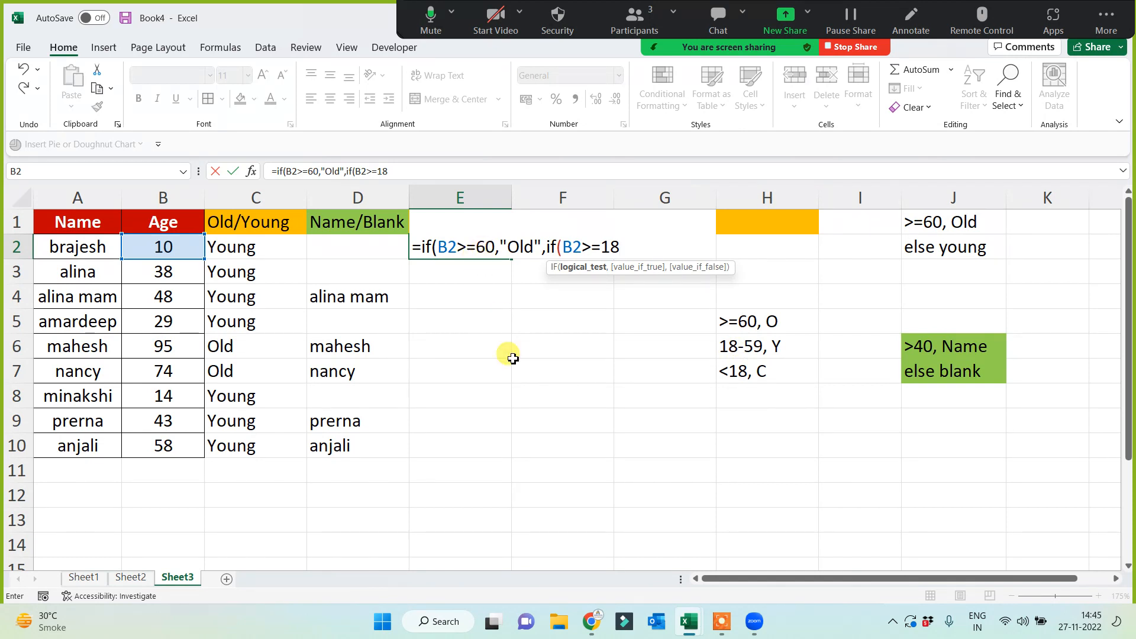
pyautogui.write(',"')
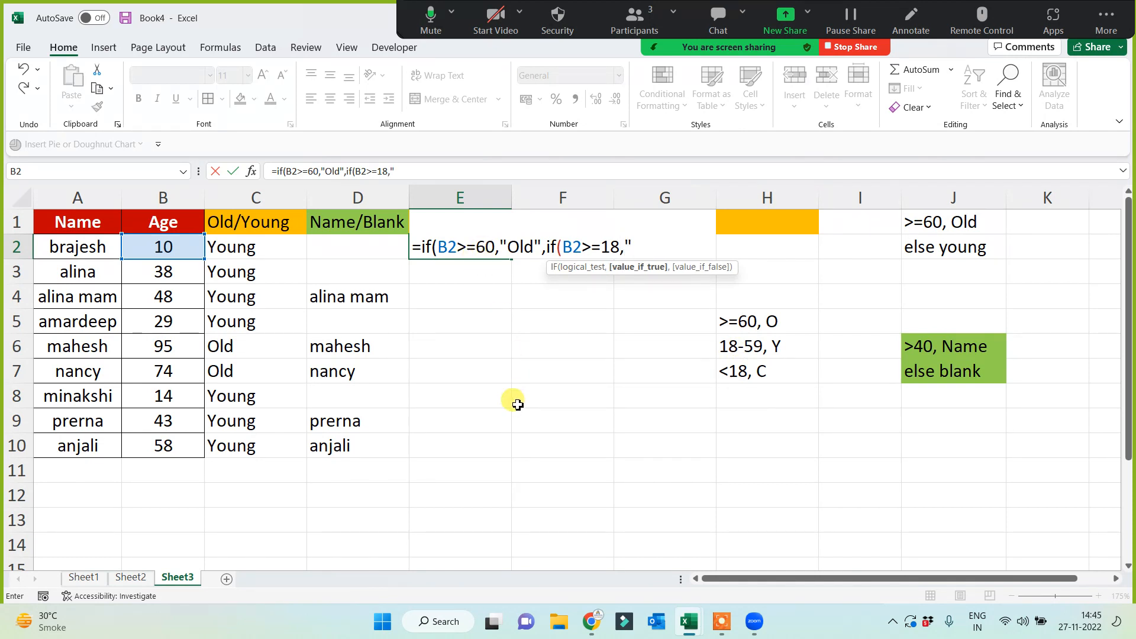
pyautogui.write('Young",')
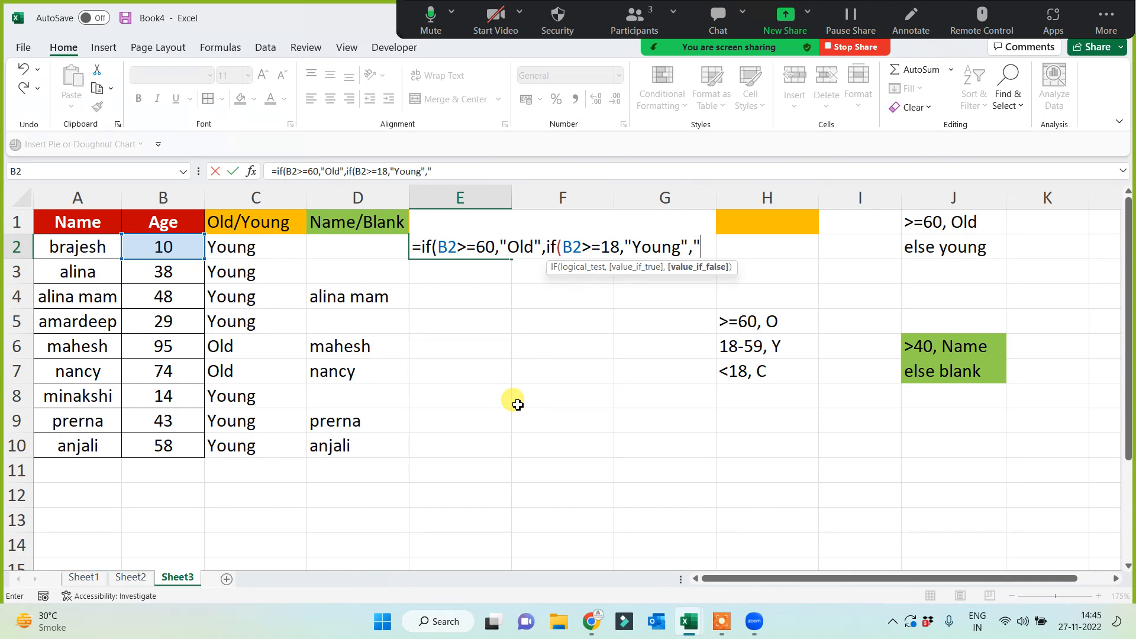
pyautogui.write('"Child')
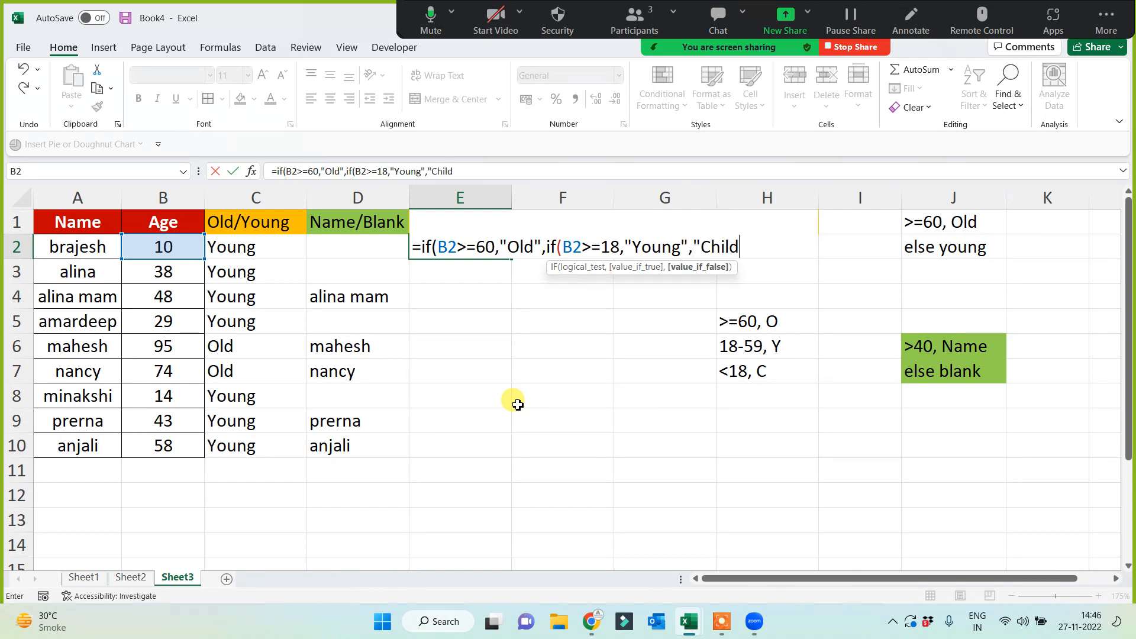
pyautogui.write('"))')
pyautogui.press('Return')
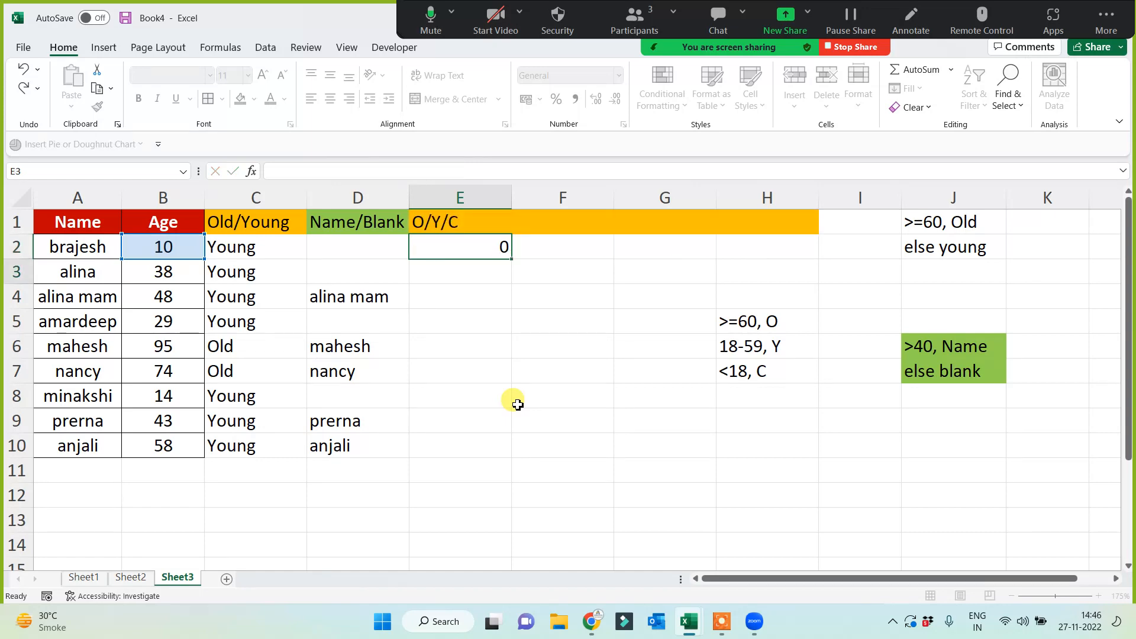
# Fill the nested IF formula from E2 down the O/Y/C column to row 10.
pyautogui.click(456, 246)
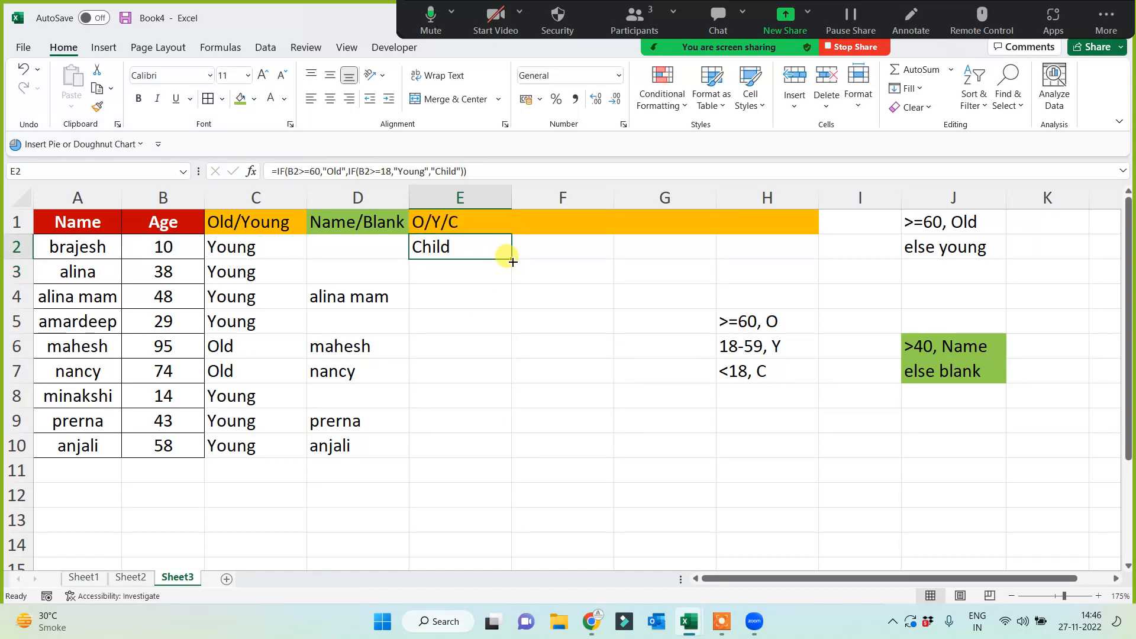
pyautogui.doubleClick(508, 261)
pyautogui.click(603, 441)
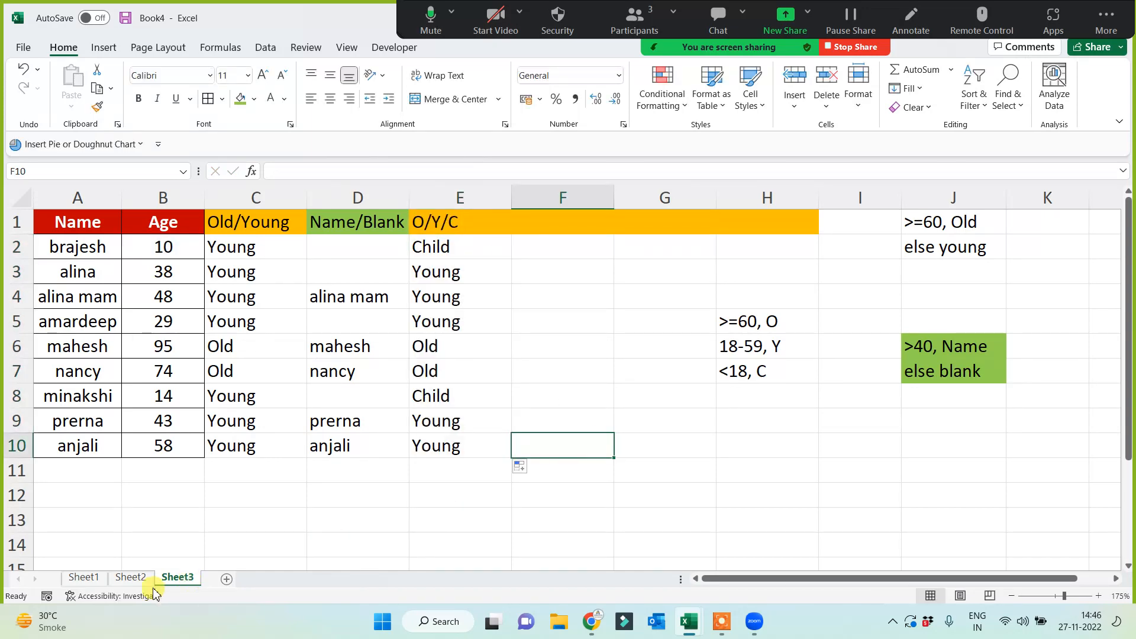
# Switch to Sheet2 and insert two blank columns after the New Salary column.
pyautogui.click(130, 577)
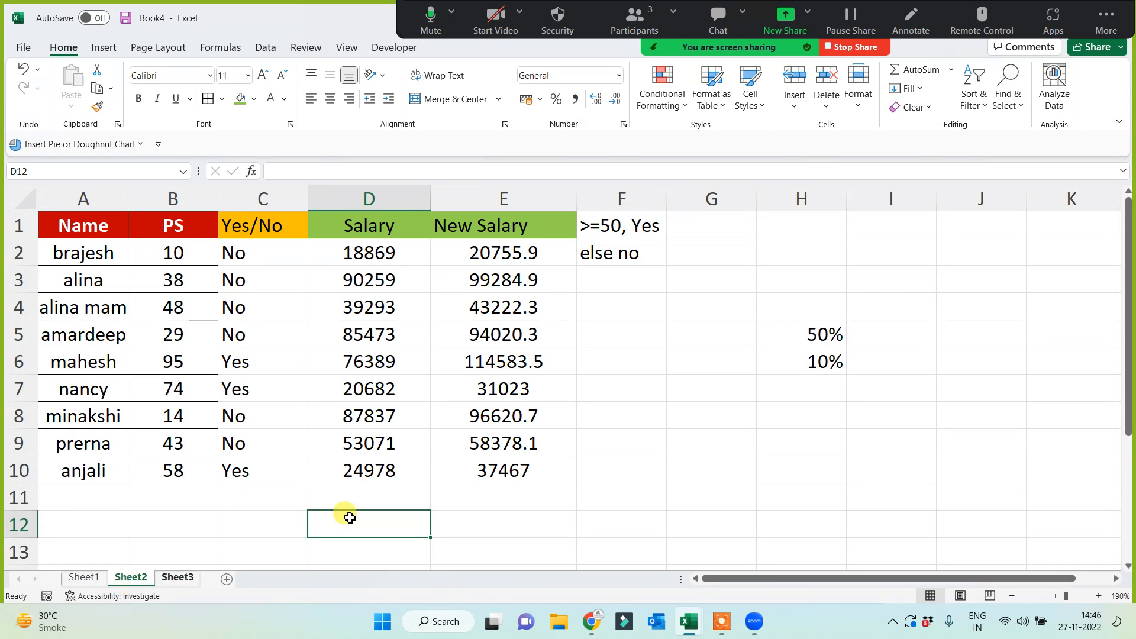
pyautogui.click(624, 201)
pyautogui.hotkey('ctrl', '+')
pyautogui.hotkey('ctrl', '+')
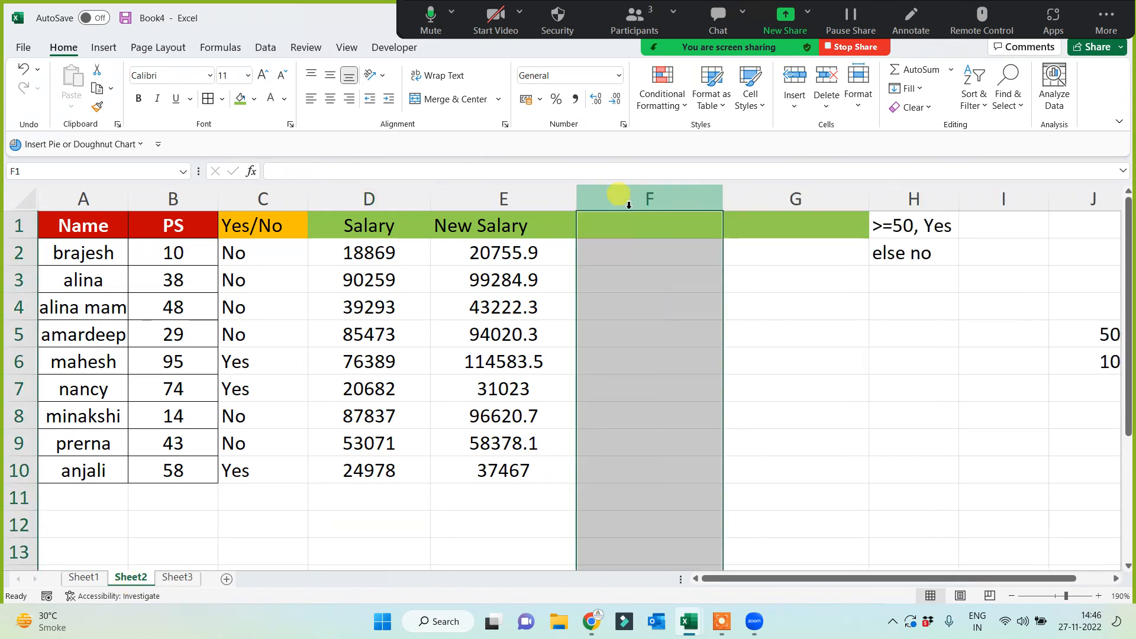
pyautogui.click(611, 322)
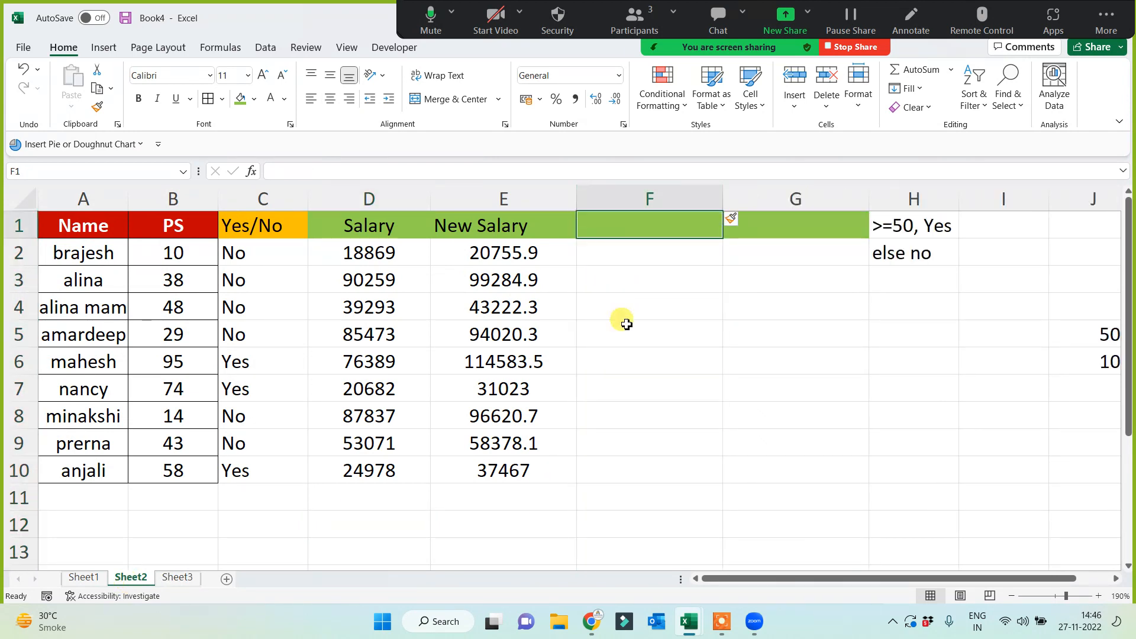
pyautogui.click(828, 393)
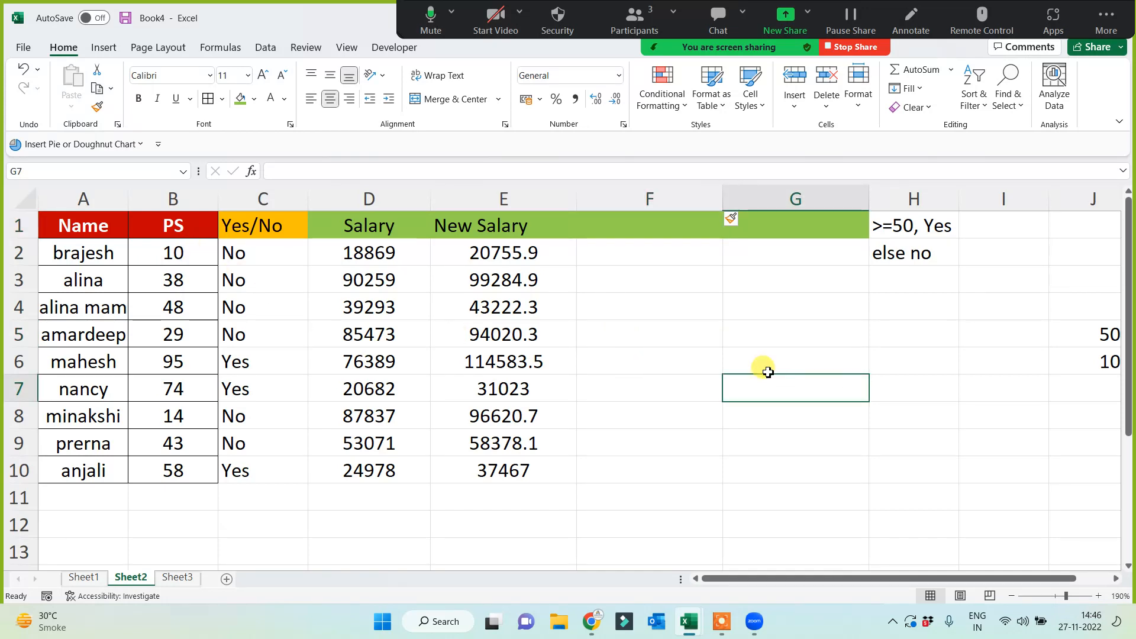
# Enter the increment percentages 50%, 25% and 10% in cells H5 to H7.
pyautogui.click(885, 334)
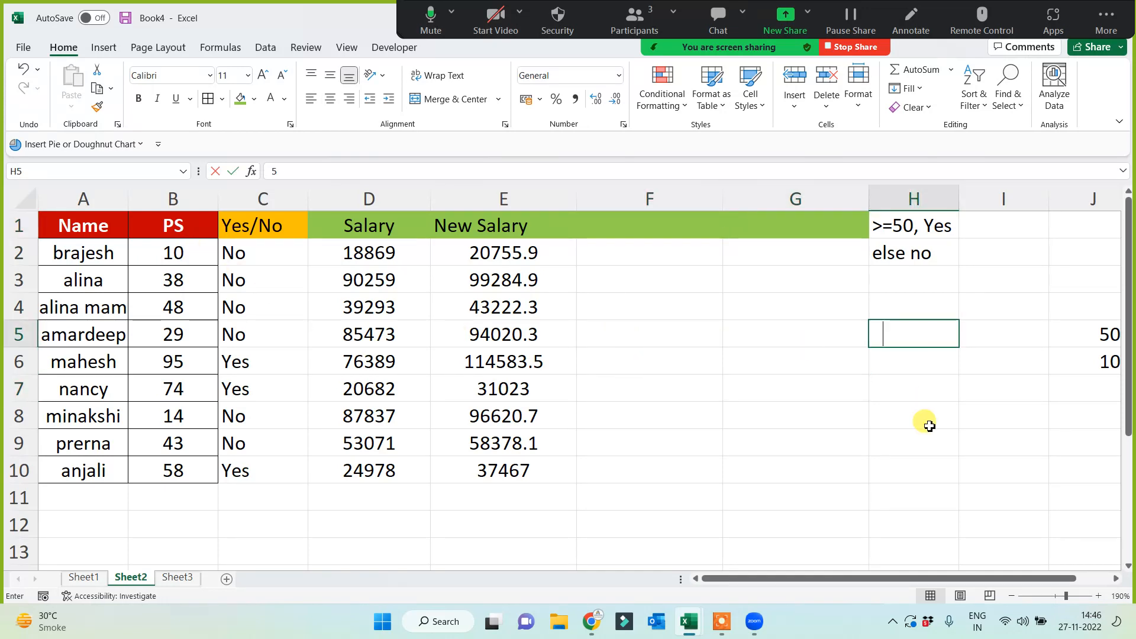
pyautogui.write('50%')
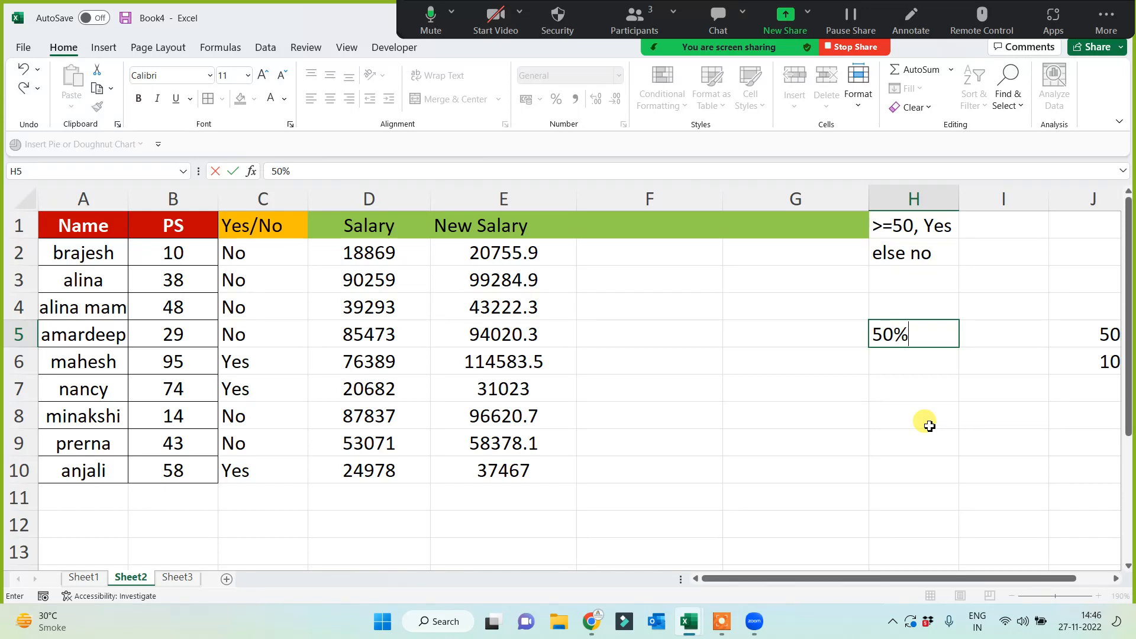
pyautogui.press('Return')
pyautogui.write('25%')
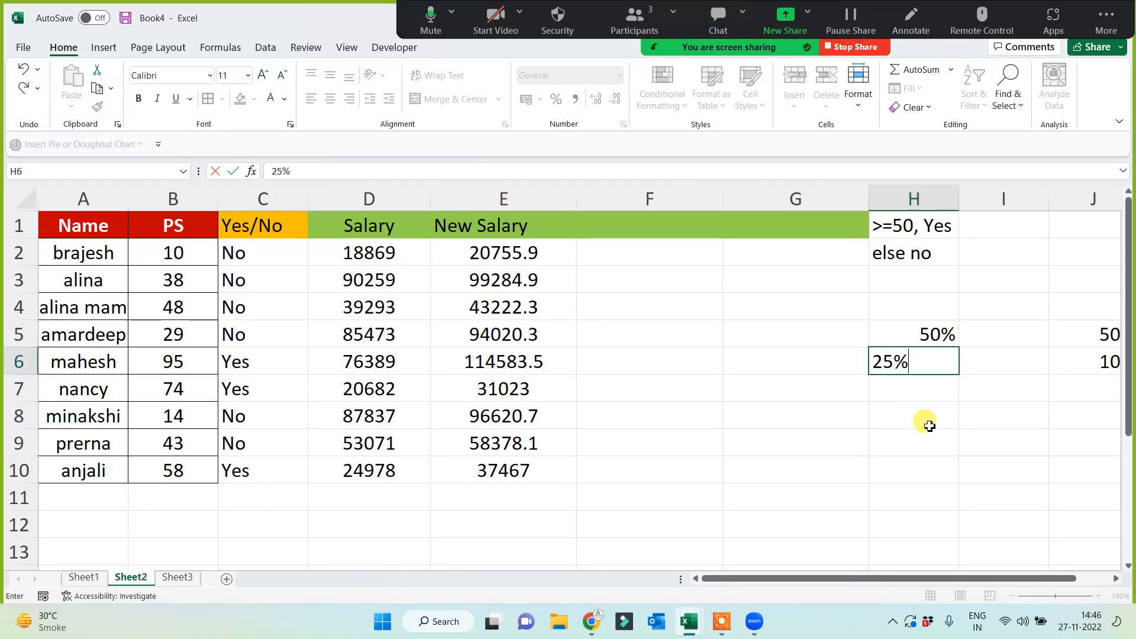
pyautogui.press('Return')
pyautogui.write('10%')
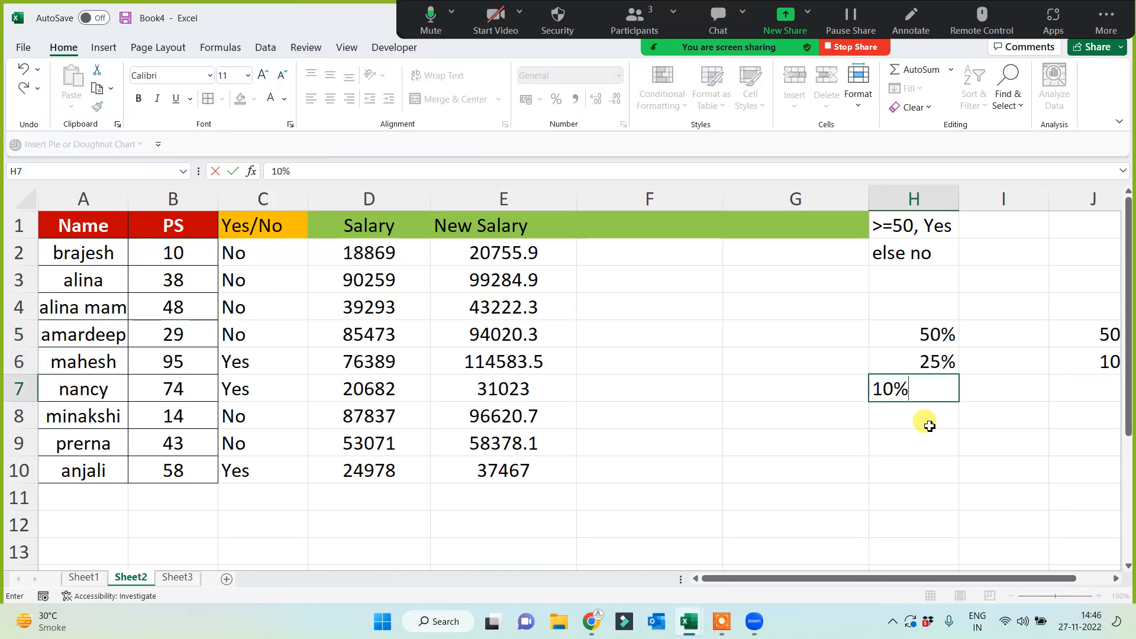
pyautogui.click(884, 468)
# Enter the PS score ranges >90, 40-90 and <40 in cells G5 to G7 beside the increment percentages.
pyautogui.click(828, 335)
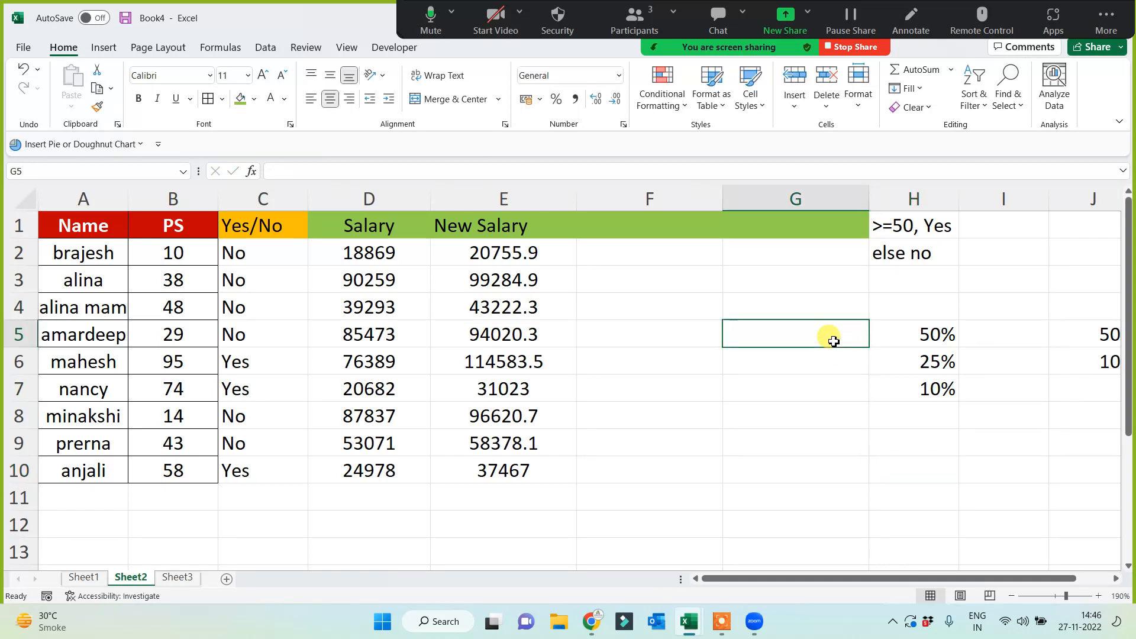
pyautogui.write('>')
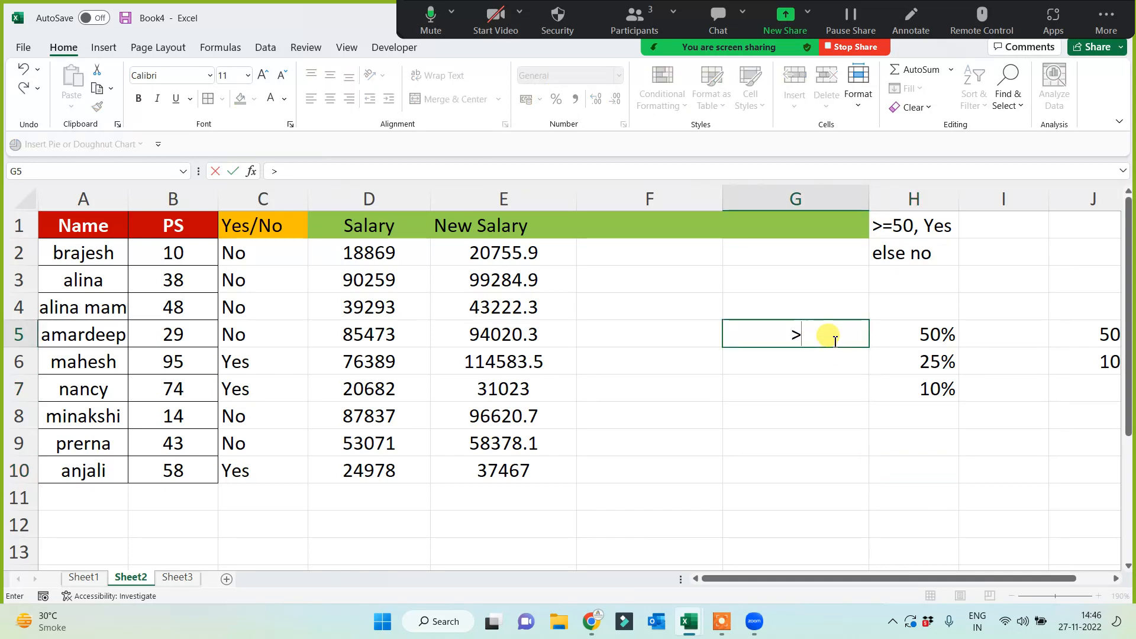
pyautogui.write('90,')
pyautogui.press('BackSpace')
pyautogui.press('BackSpace')
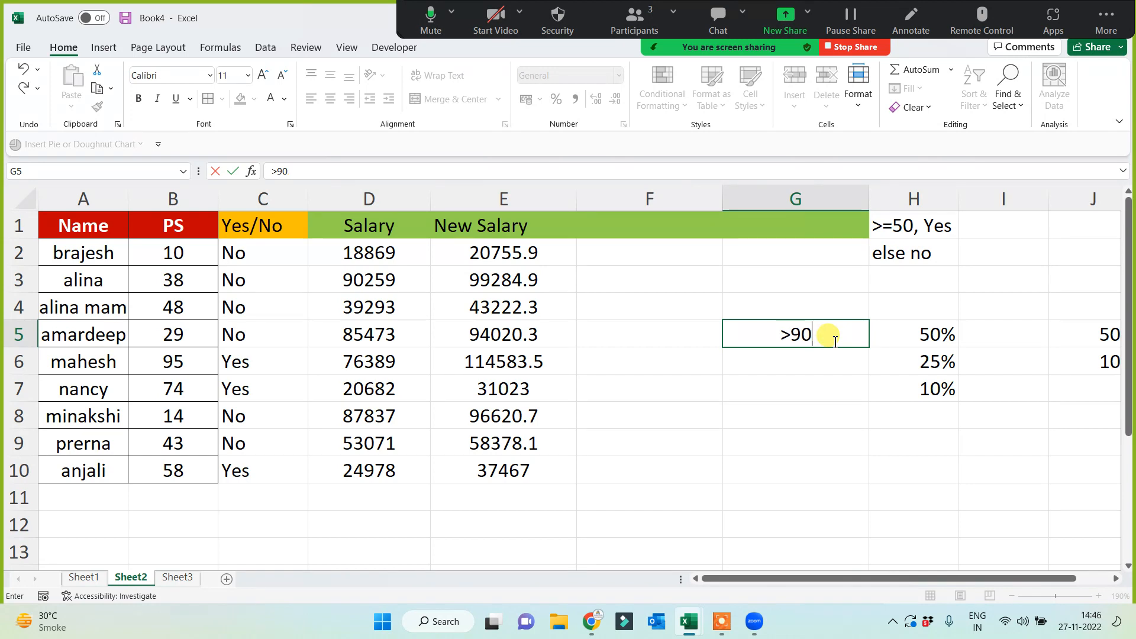
pyautogui.press('Return')
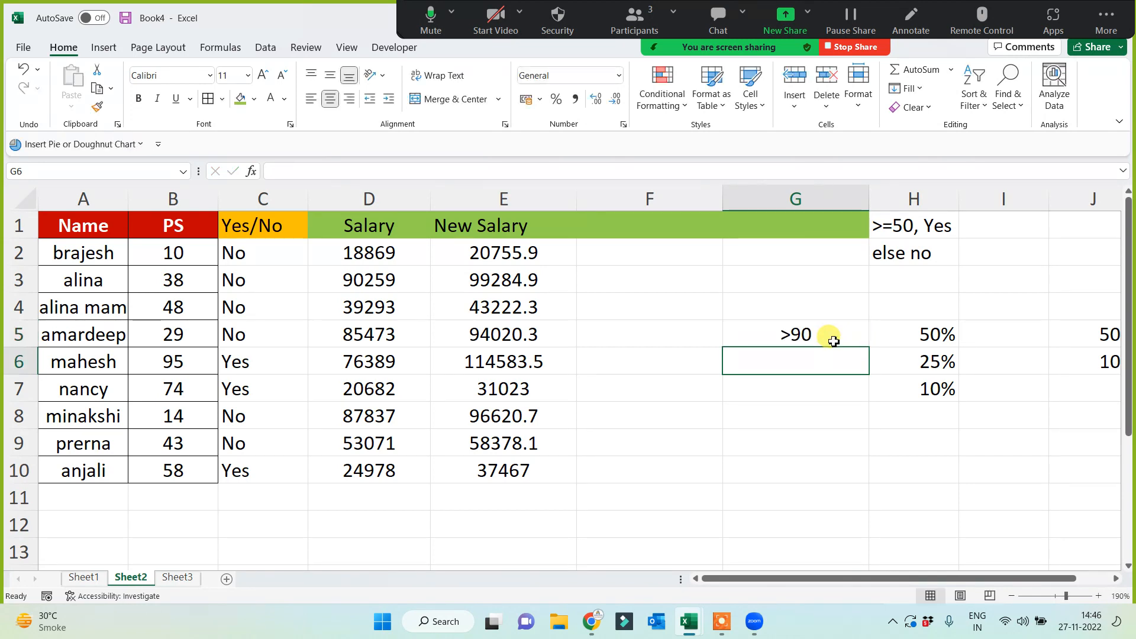
pyautogui.write('40-90')
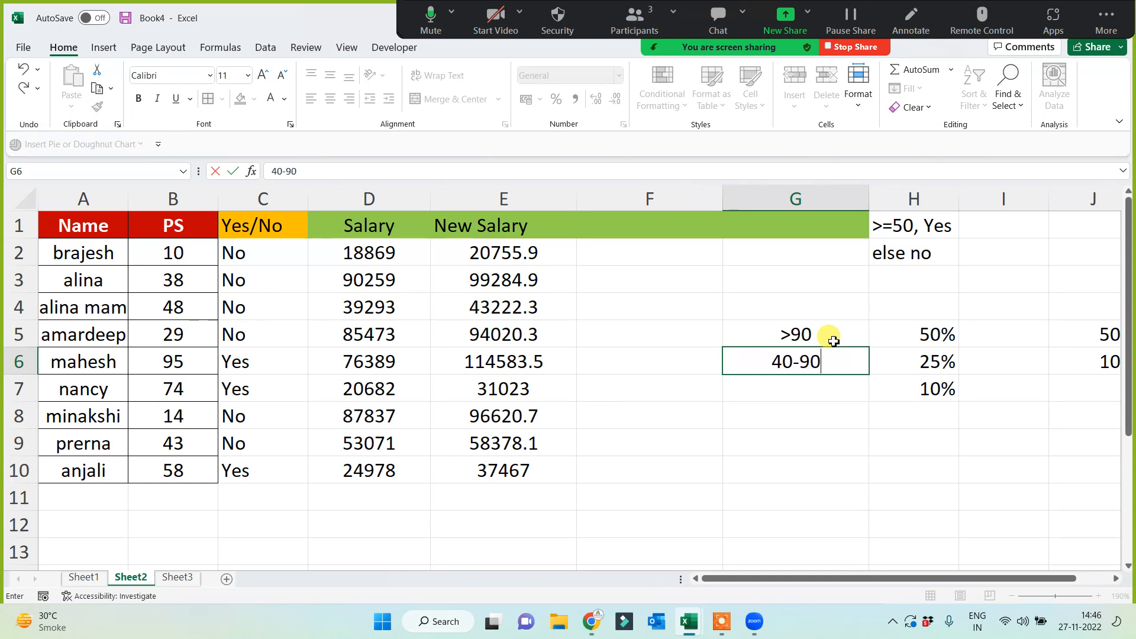
pyautogui.press('Return')
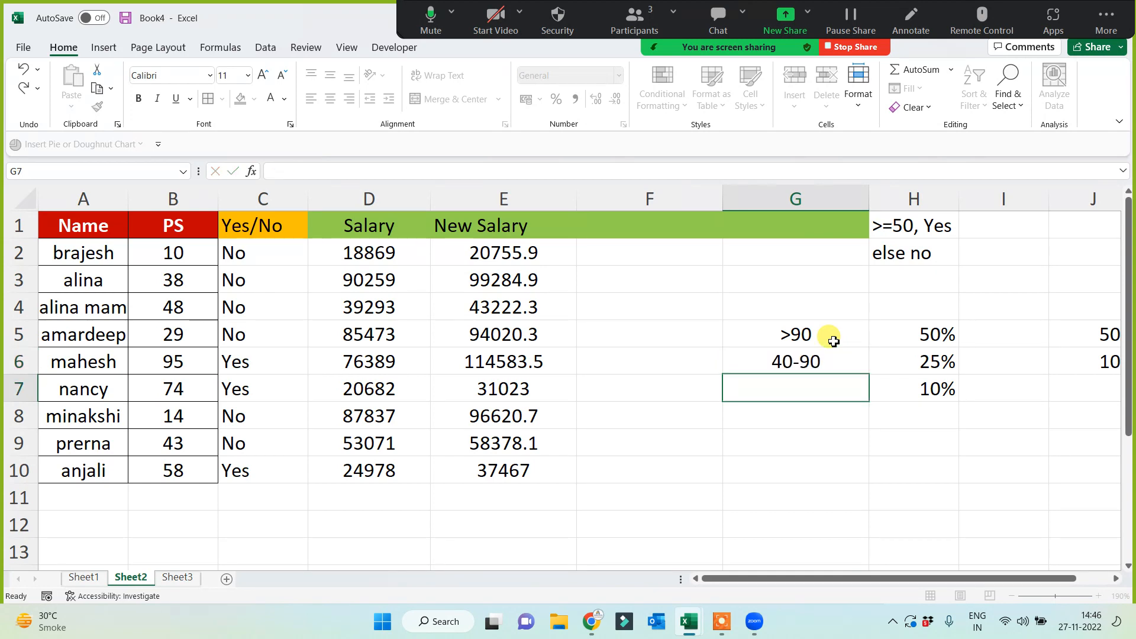
pyautogui.write('<40')
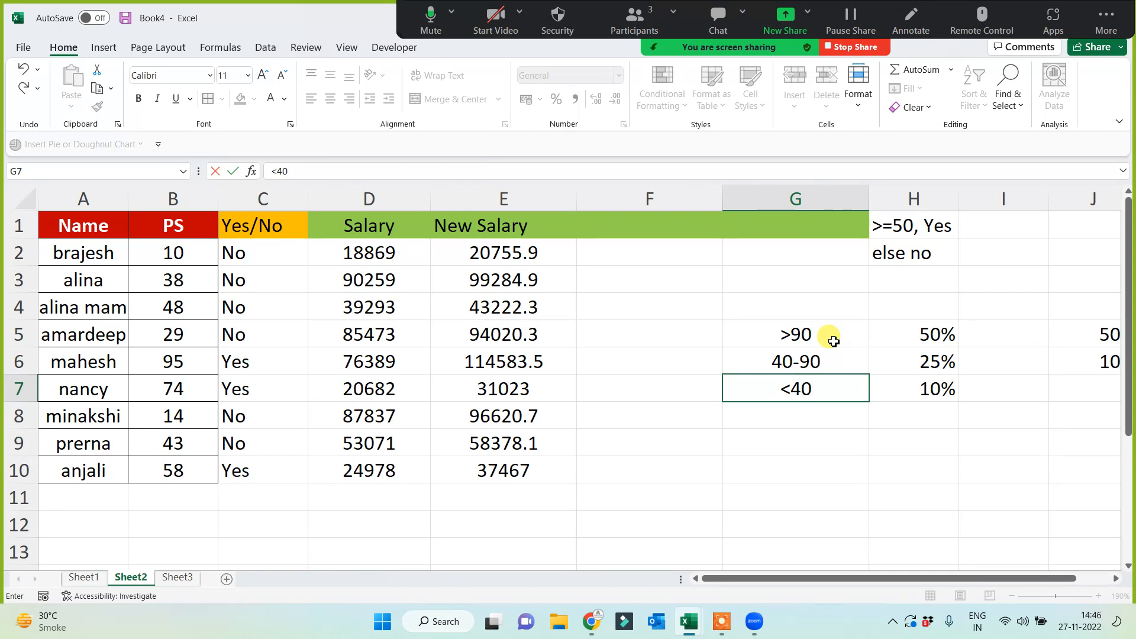
pyautogui.press('Return')
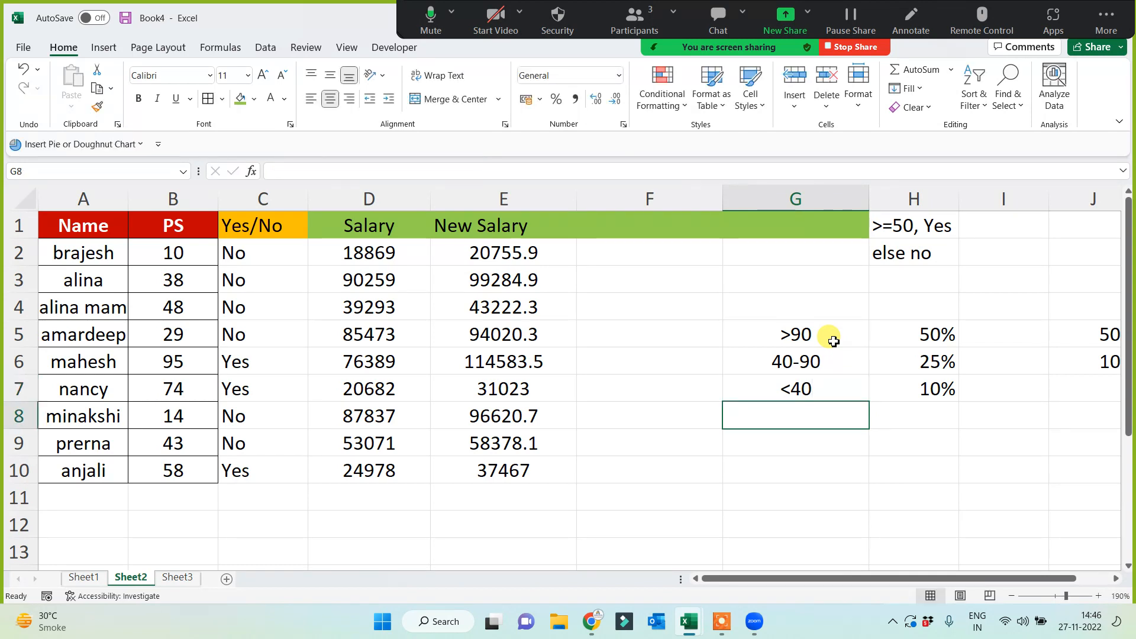
# Enter the header "New Salary" in cell F1.
pyautogui.click(646, 222)
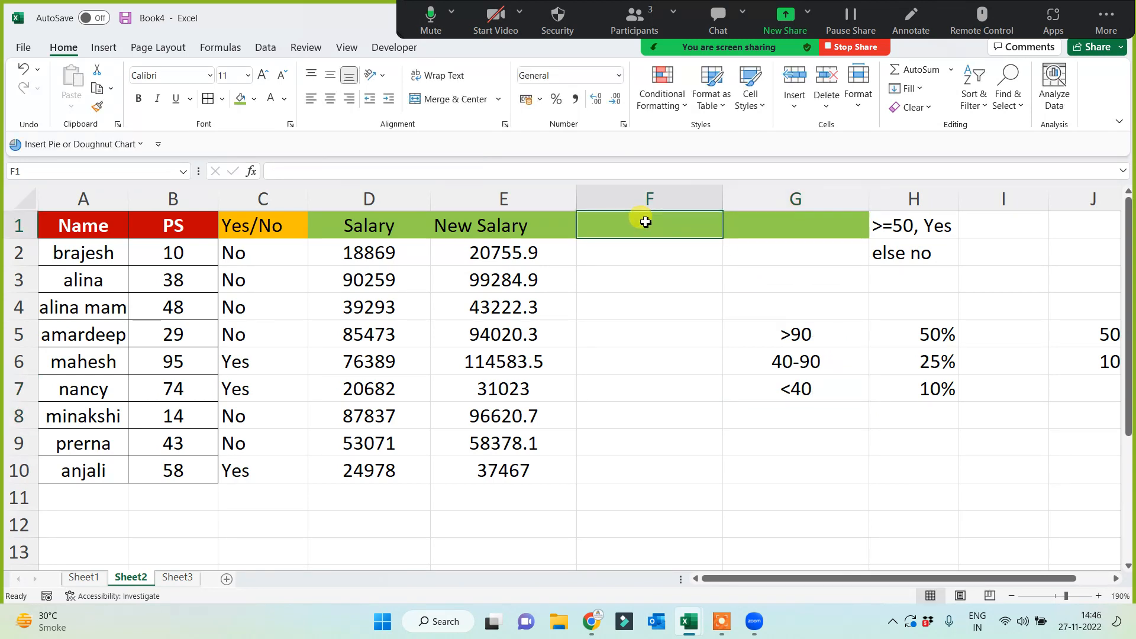
pyautogui.write('New')
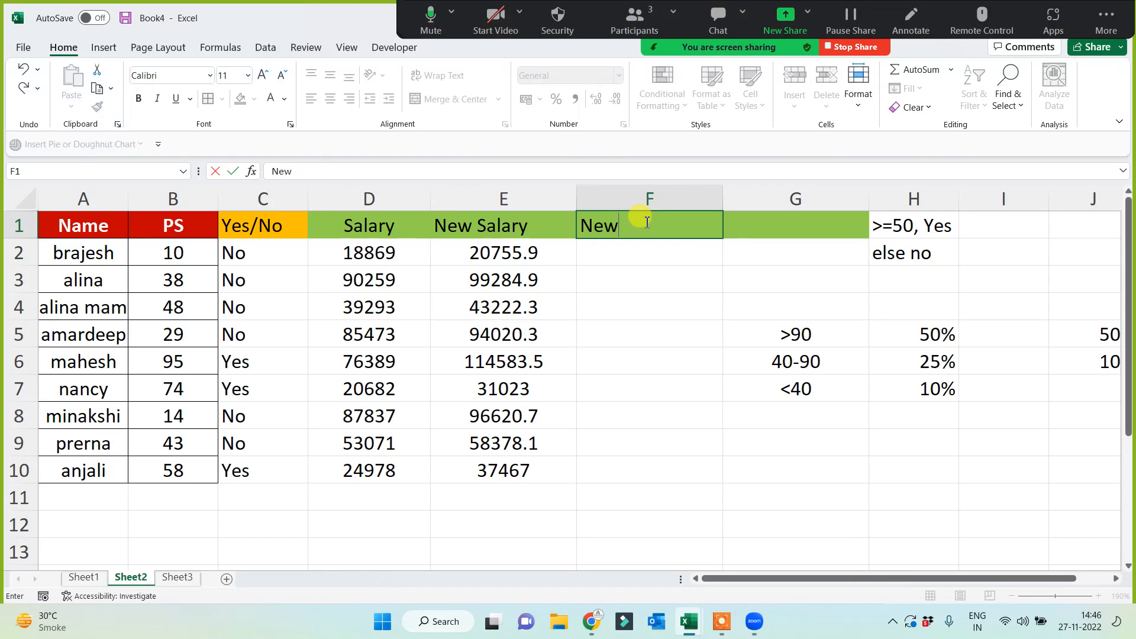
pyautogui.write(' Salary')
pyautogui.press('Return')
# Start an IF formula in F2 that returns D2+D2*50% when B2>90.
pyautogui.write('=')
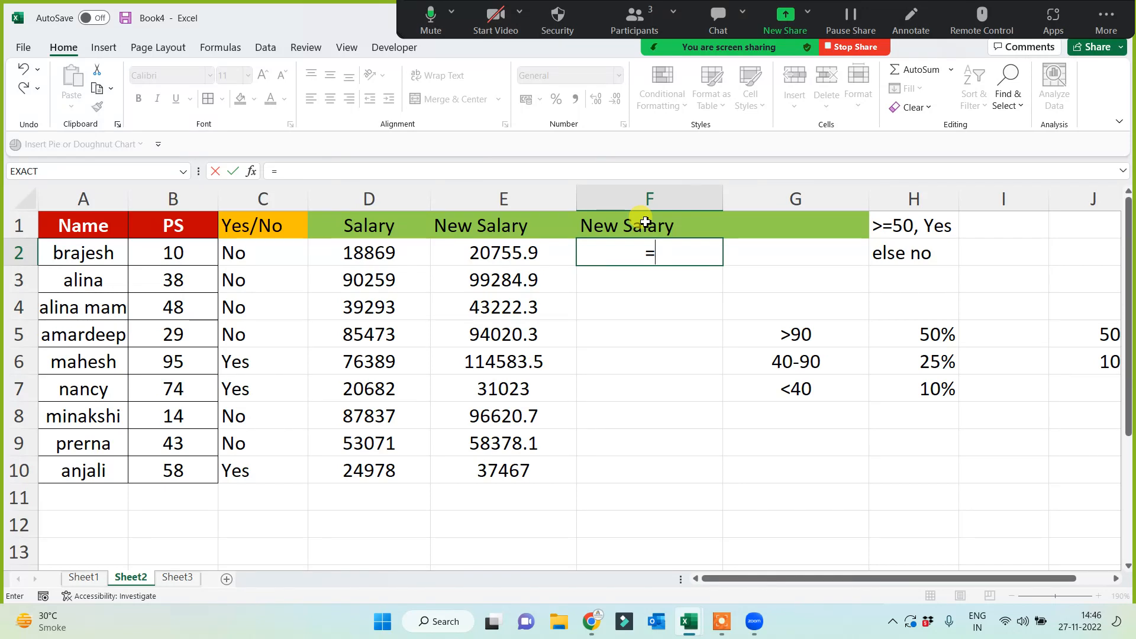
pyautogui.write('if(')
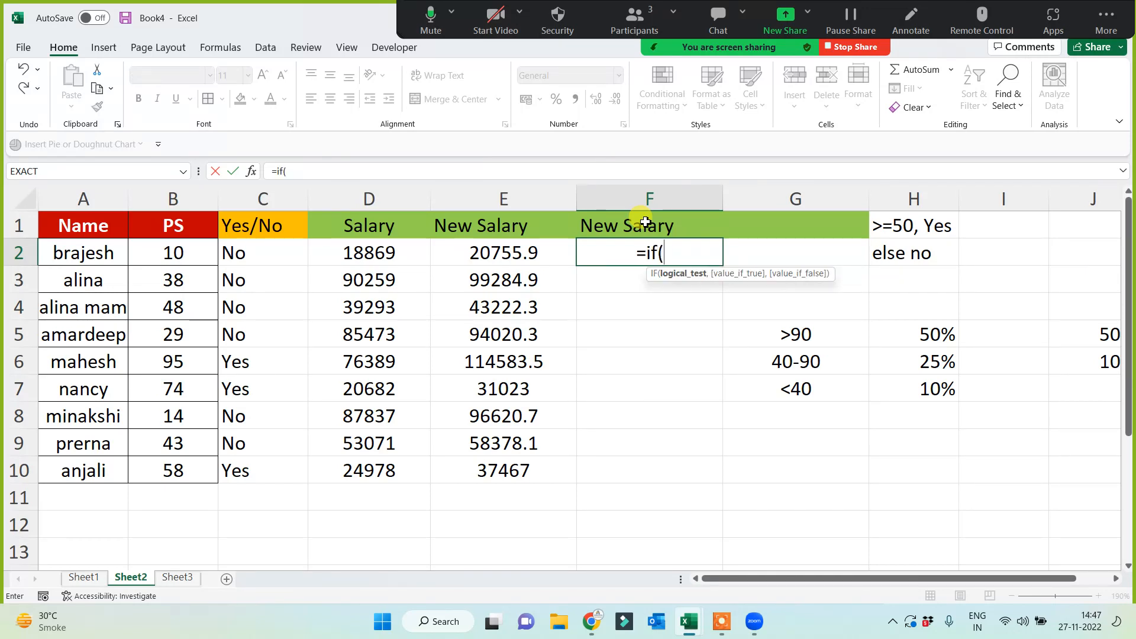
pyautogui.click(193, 253)
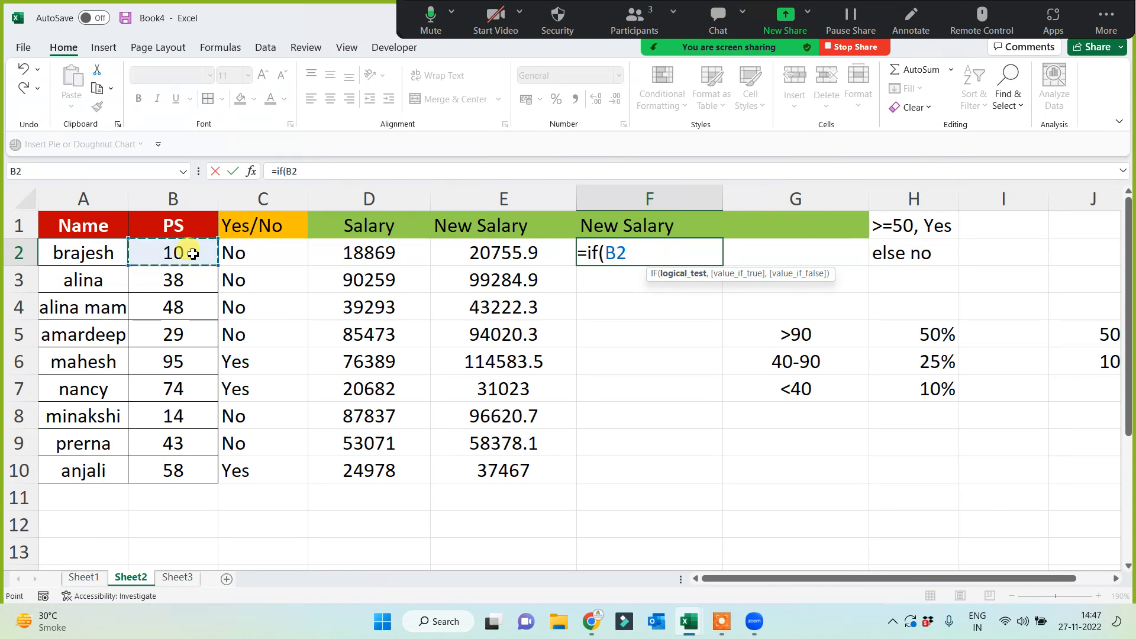
pyautogui.write('>90')
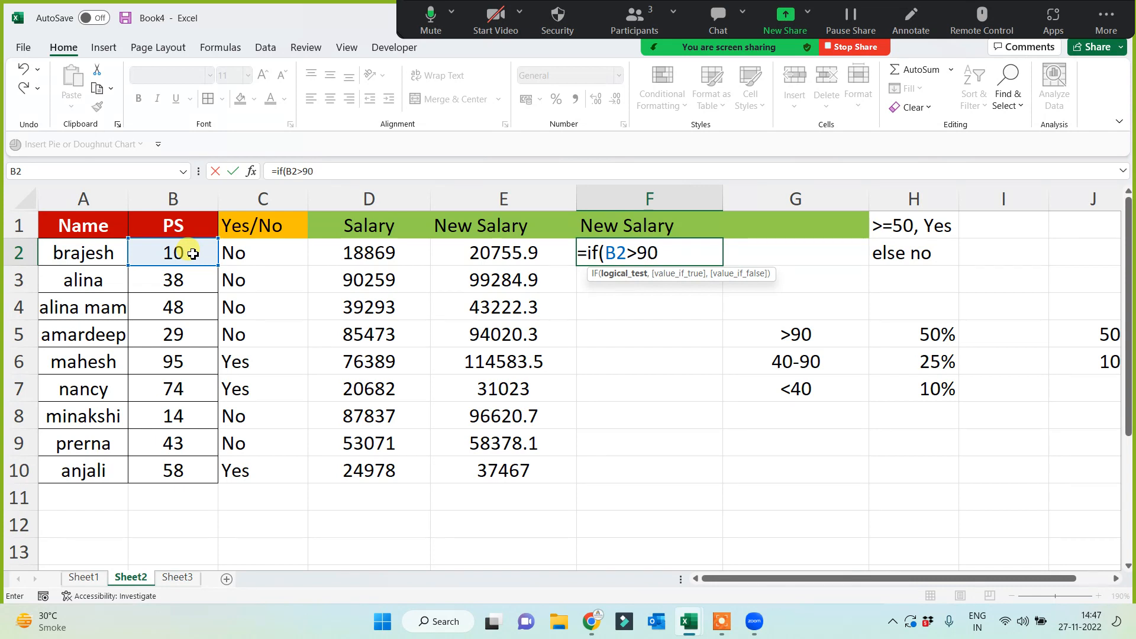
pyautogui.write(',')
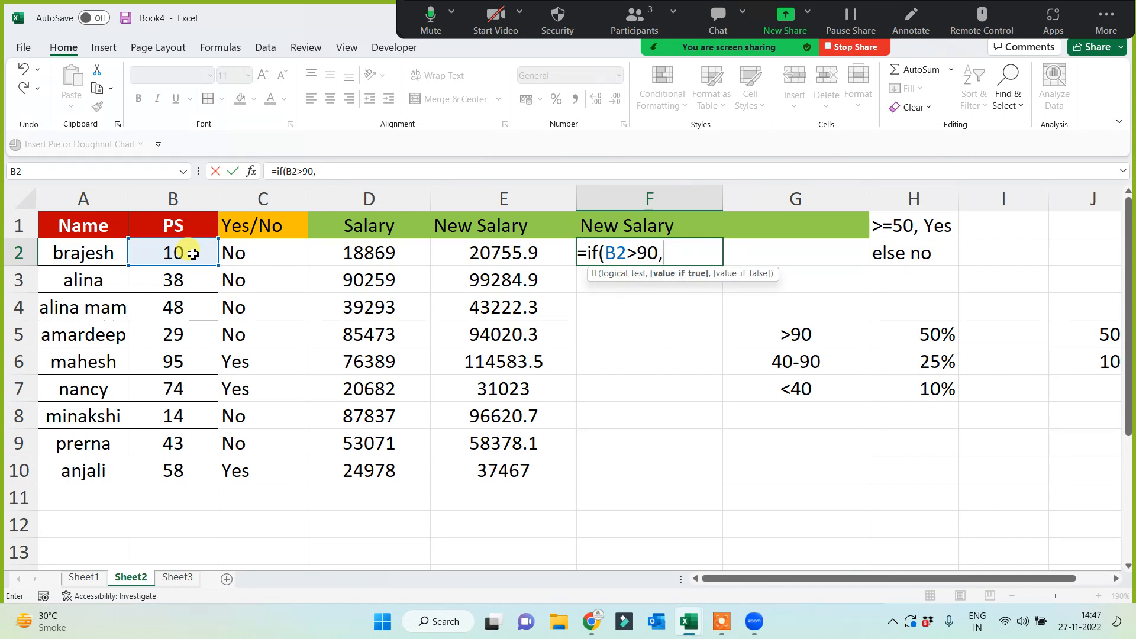
pyautogui.click(391, 253)
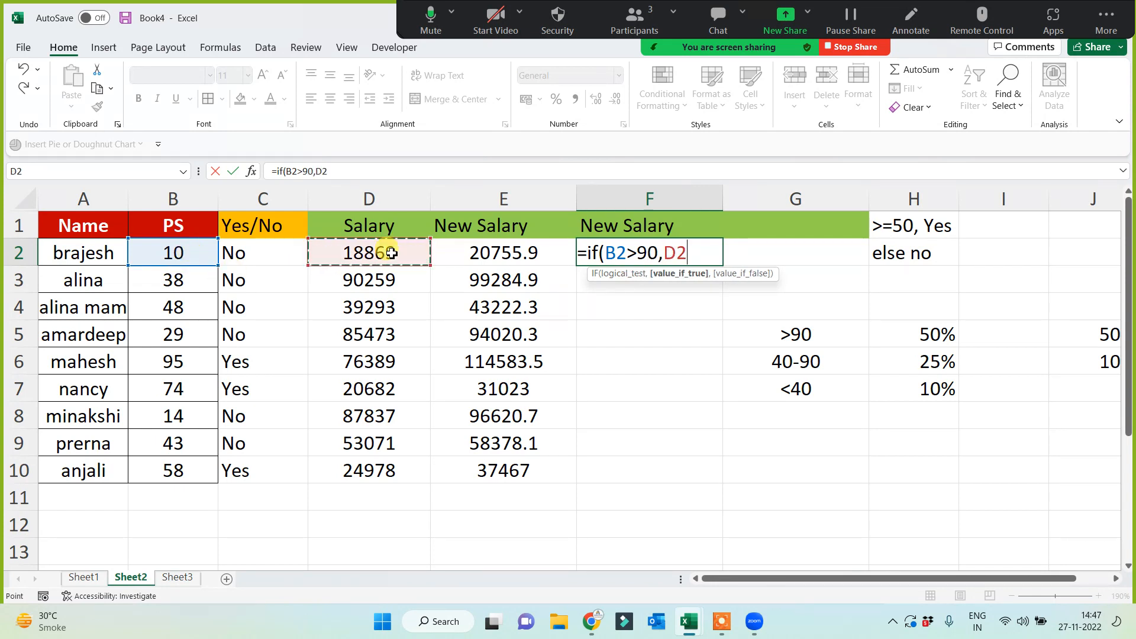
pyautogui.write('+')
pyautogui.click(370, 254)
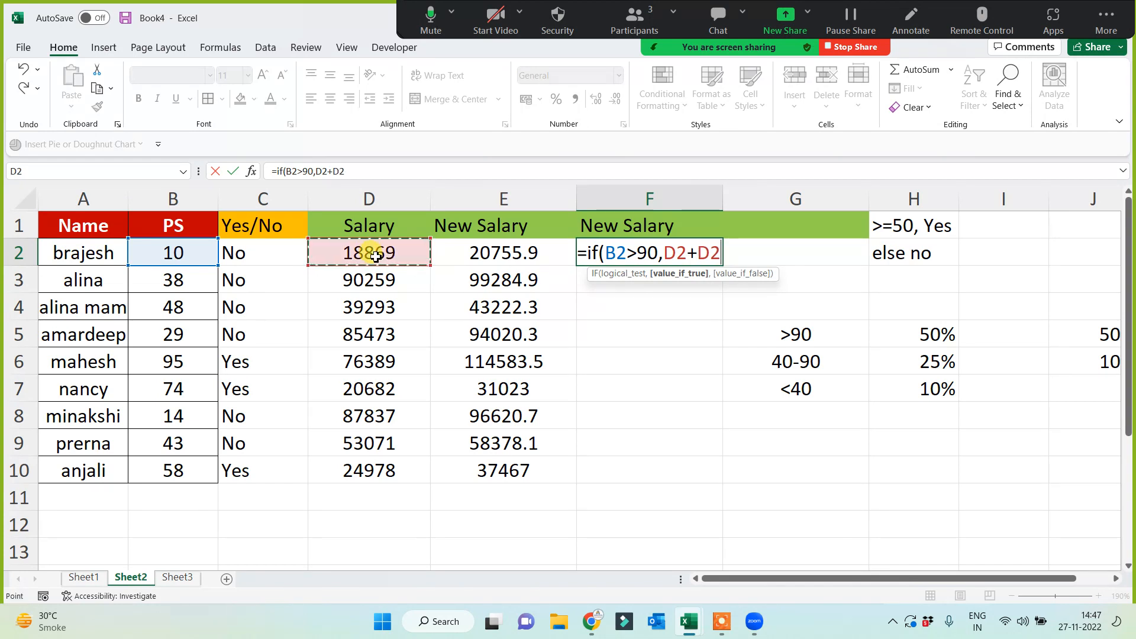
pyautogui.write('*')
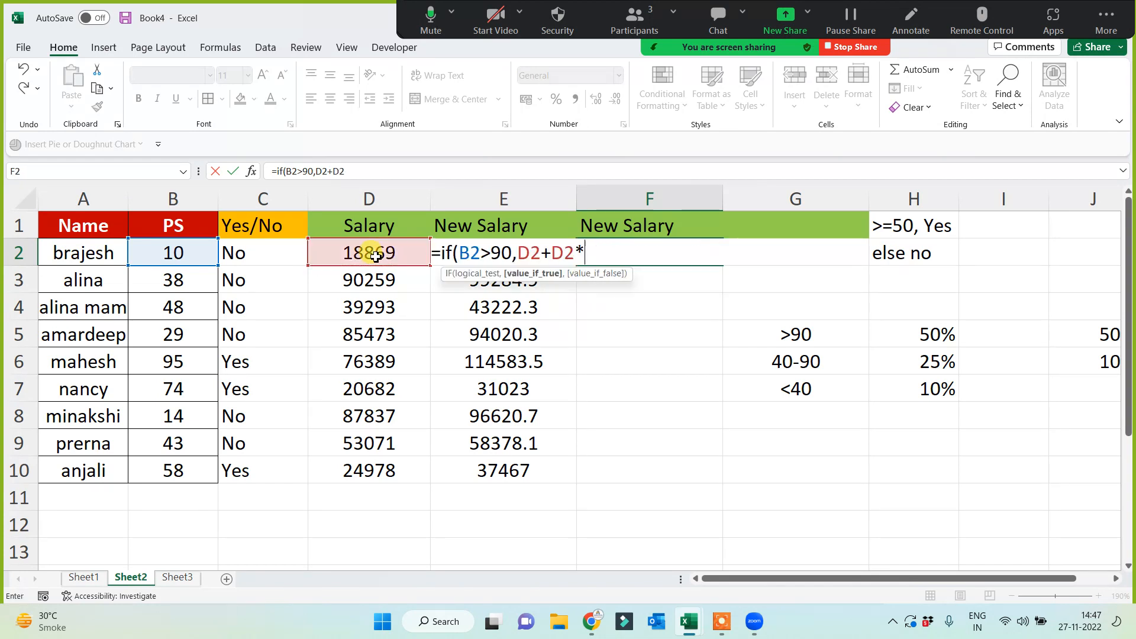
pyautogui.write('50%,')
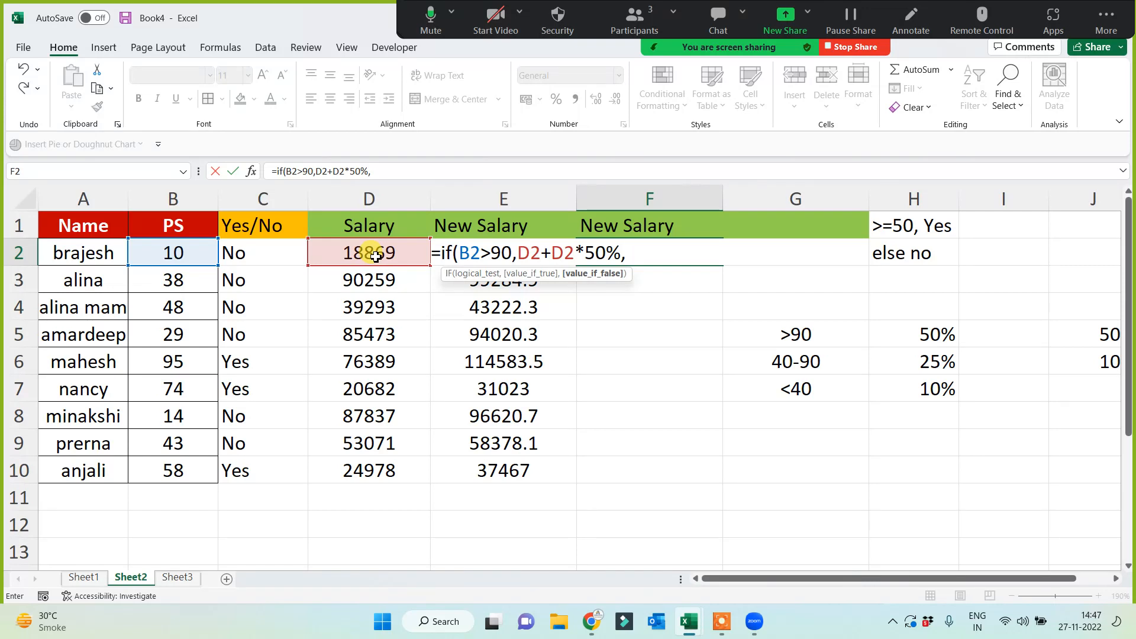
# Nest a second IF in the F2 formula that returns D2+D2*25% when B2>=40.
pyautogui.write('if(')
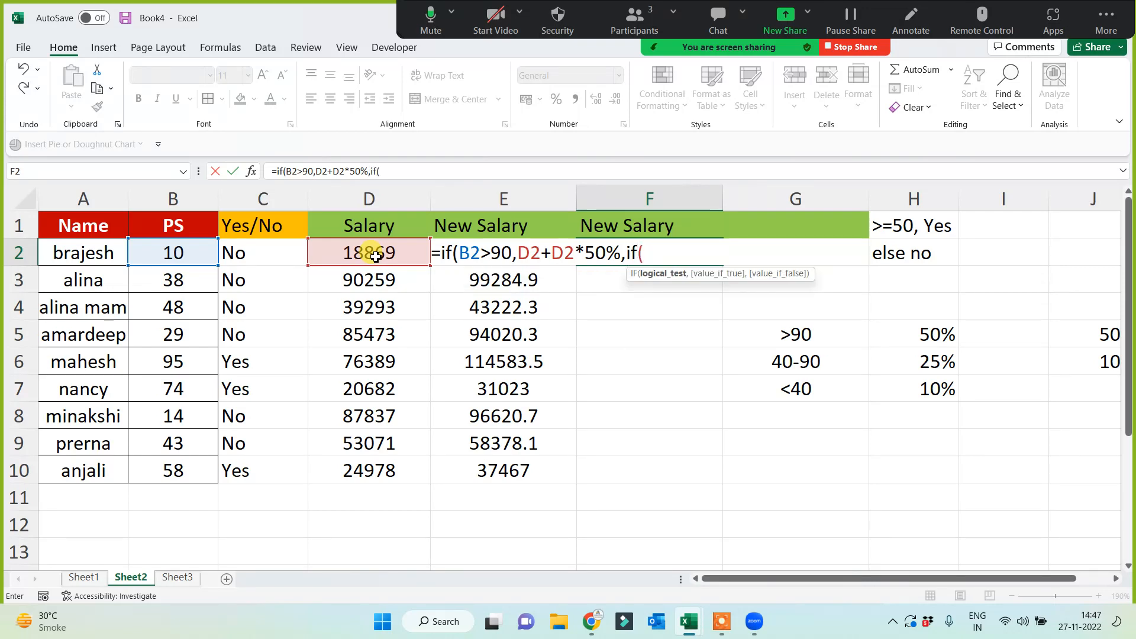
pyautogui.click(376, 256)
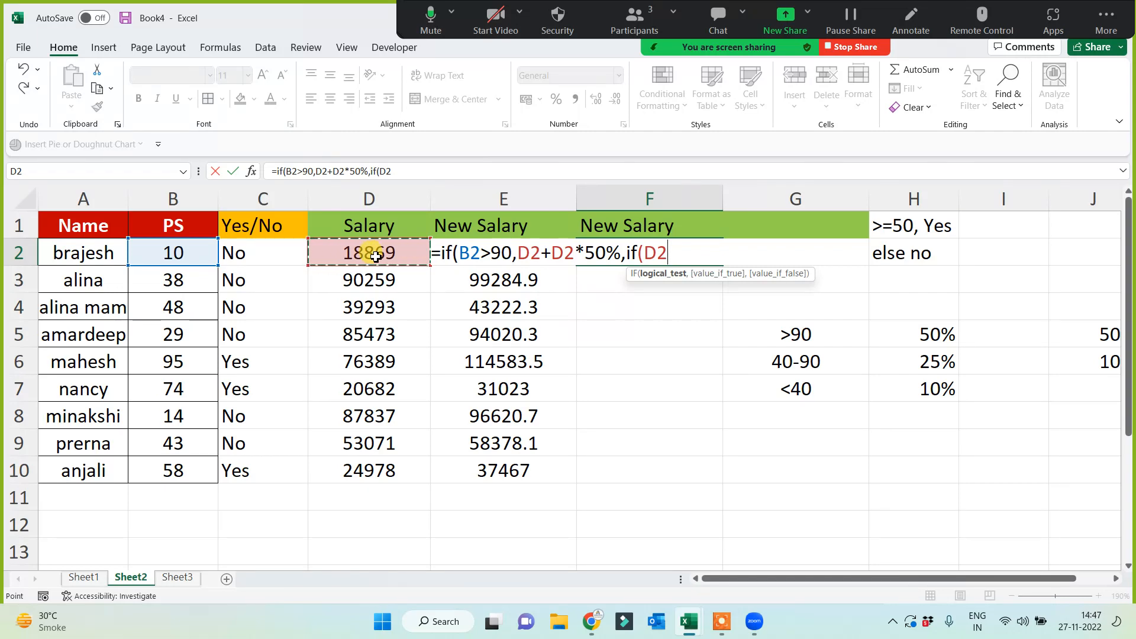
pyautogui.press('BackSpace')
pyautogui.press('BackSpace')
pyautogui.write('b2')
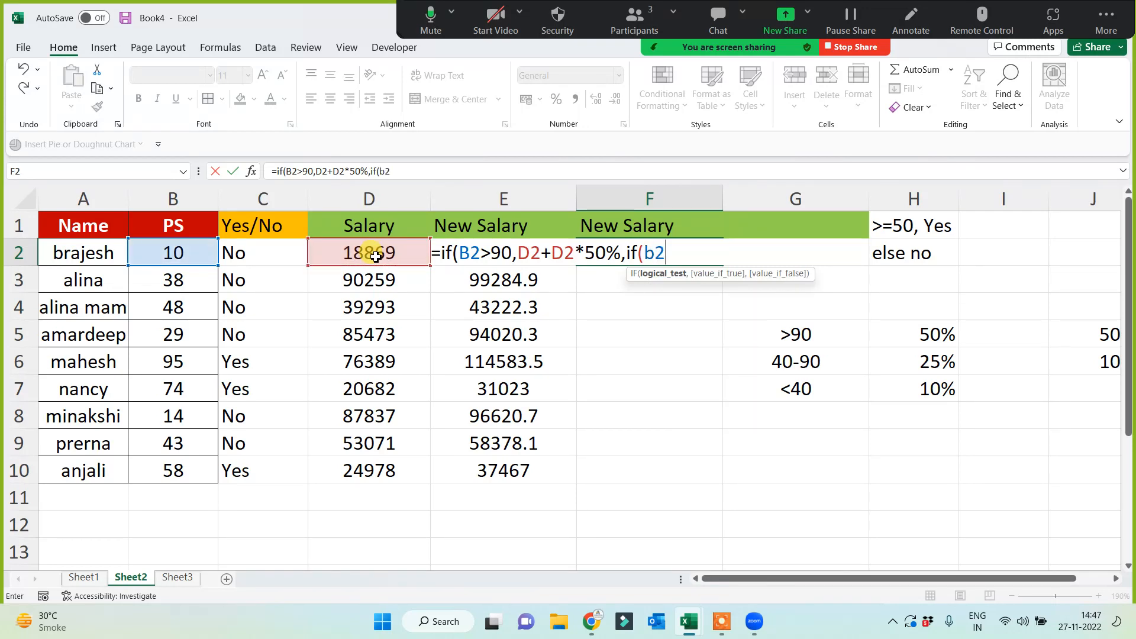
pyautogui.write('>=40,')
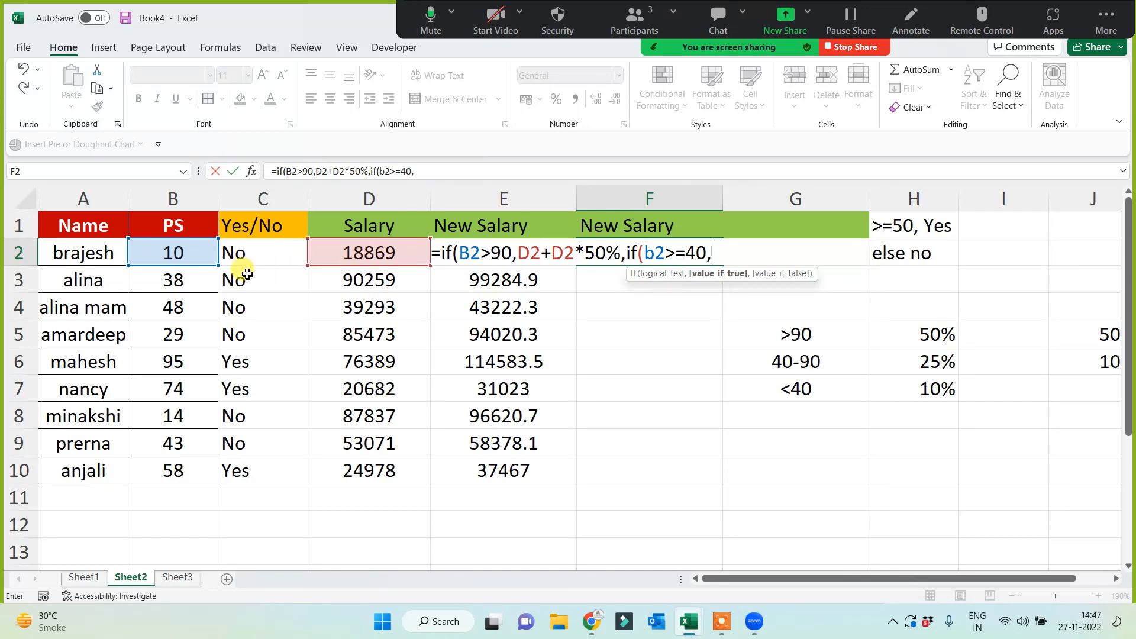
pyautogui.click(379, 252)
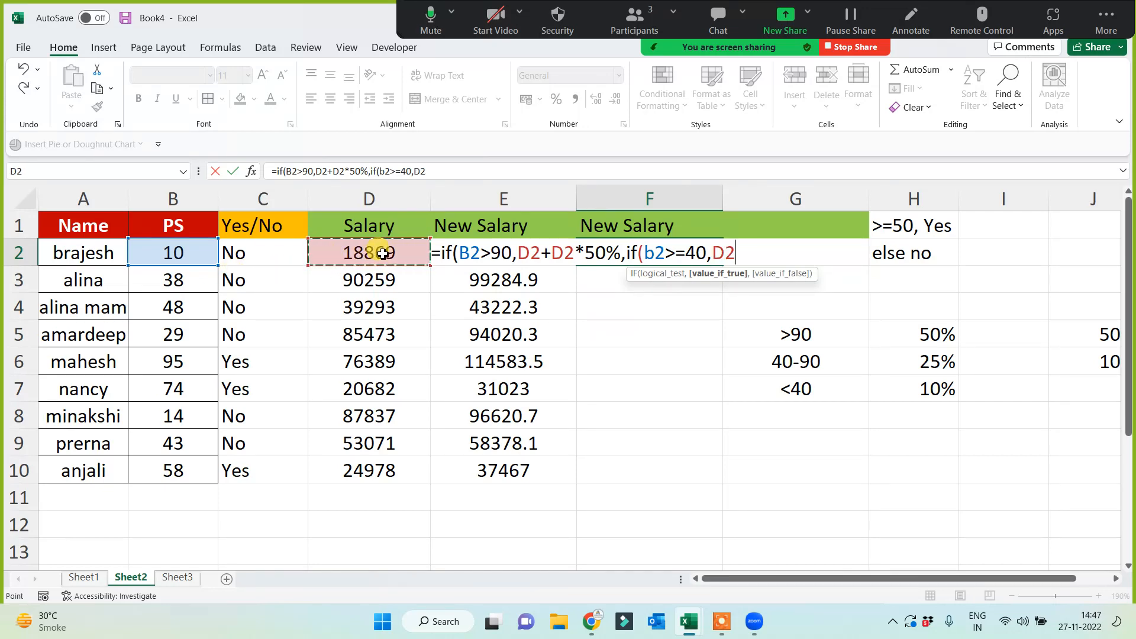
pyautogui.write('+')
pyautogui.click(368, 256)
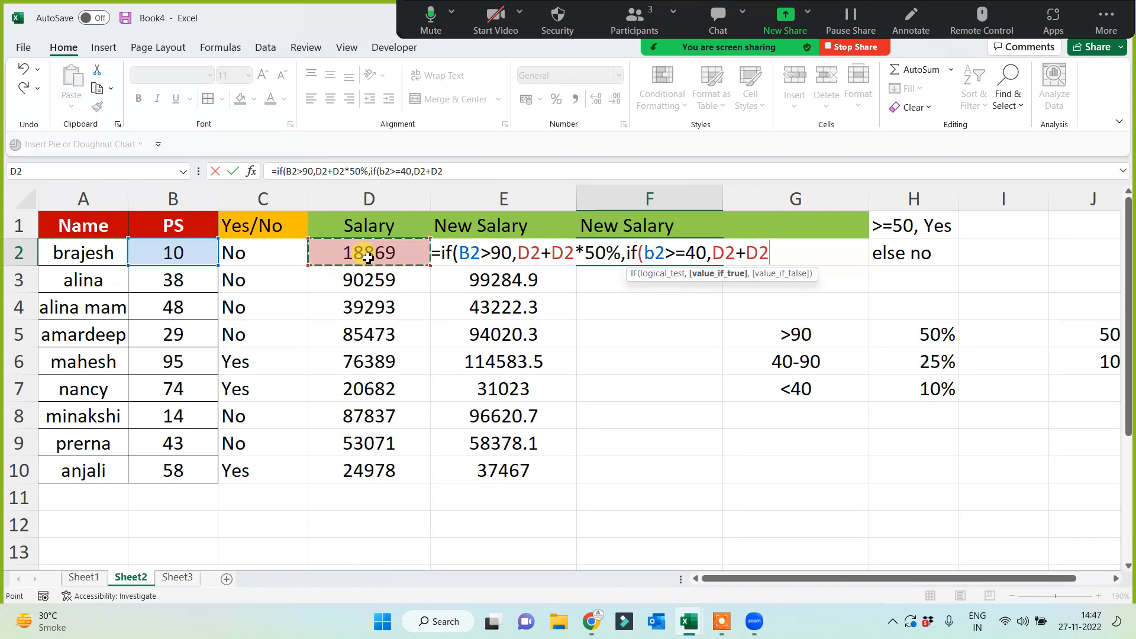
pyautogui.write('*25%')
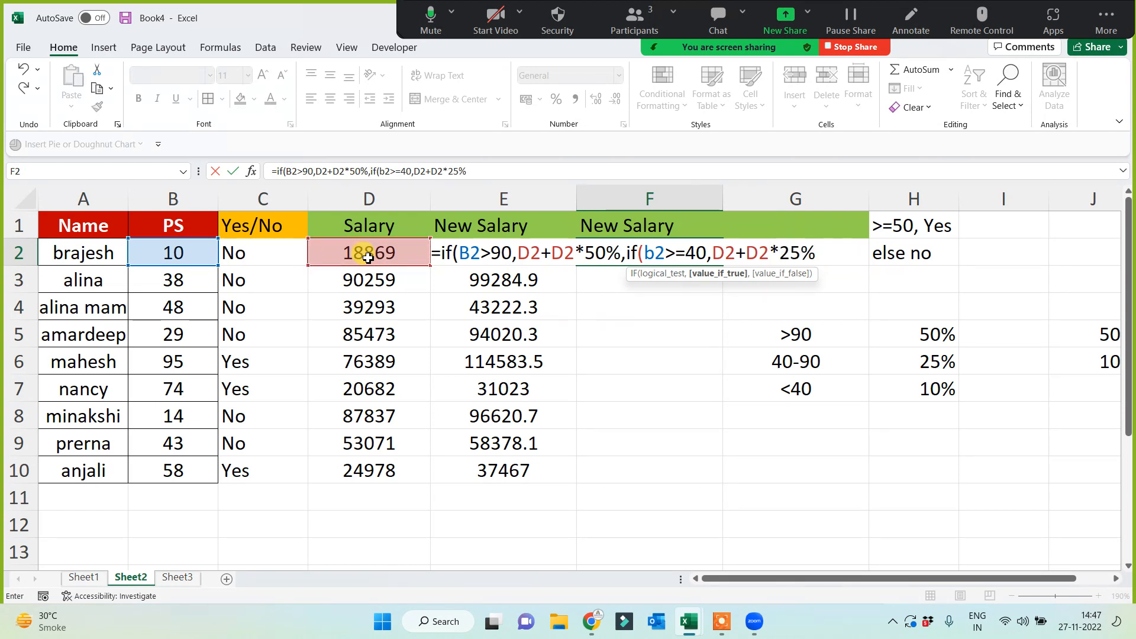
pyautogui.write(',')
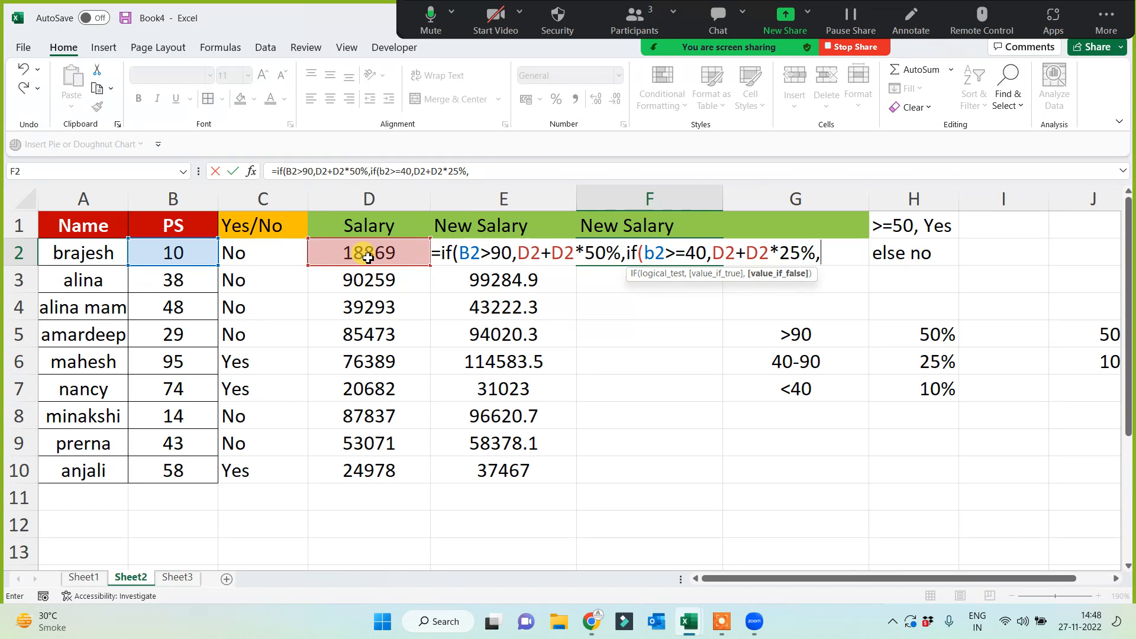
# Complete the F2 formula with D2+D2*10% as the otherwise value and accept the suggested closing-bracket correction.
pyautogui.click(368, 258)
pyautogui.write('*')
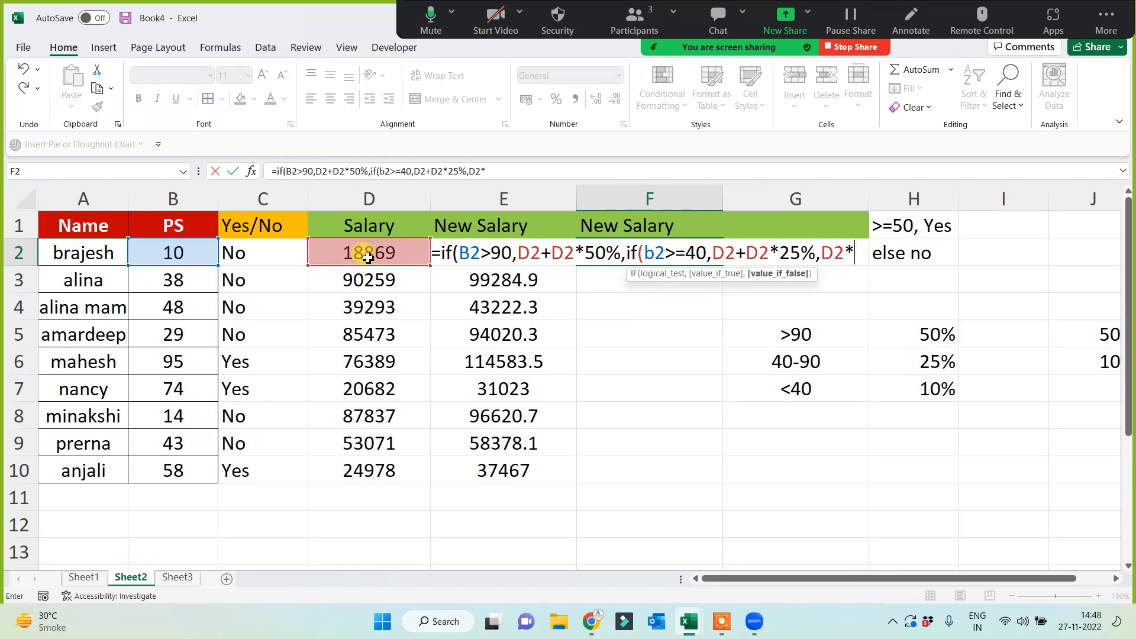
pyautogui.press('BackSpace')
pyautogui.write('+d')
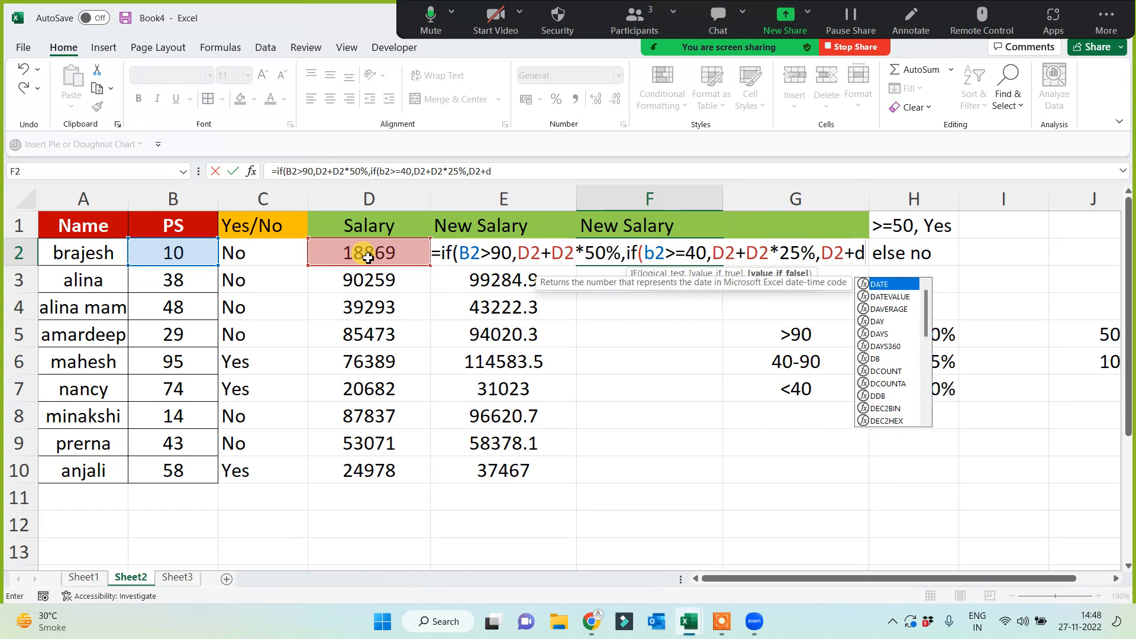
pyautogui.write('2*10')
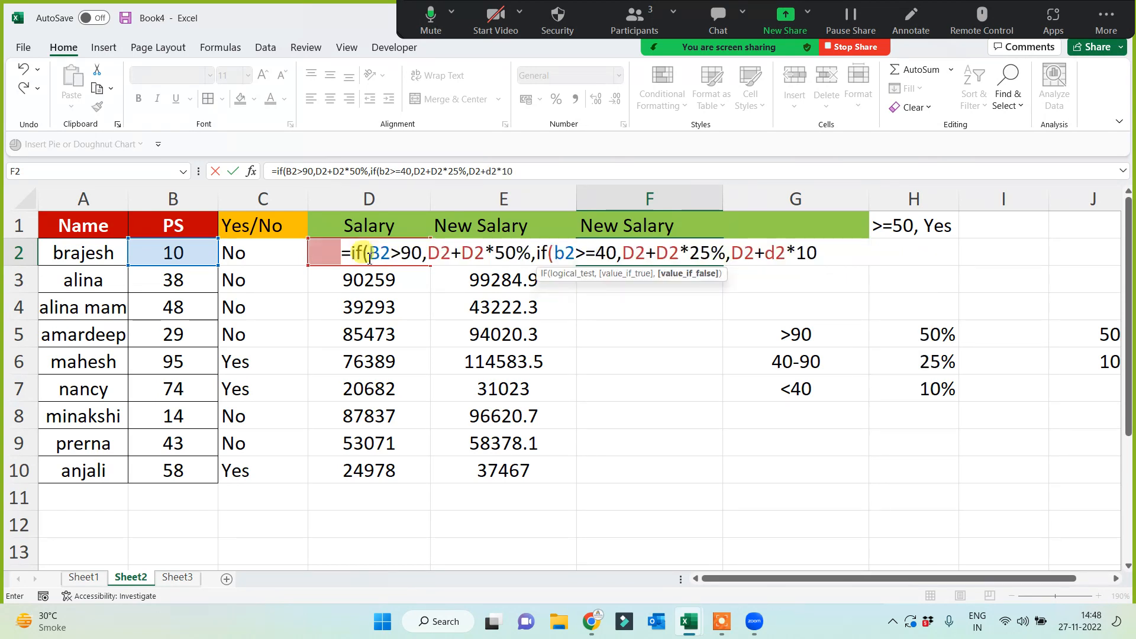
pyautogui.write('%)')
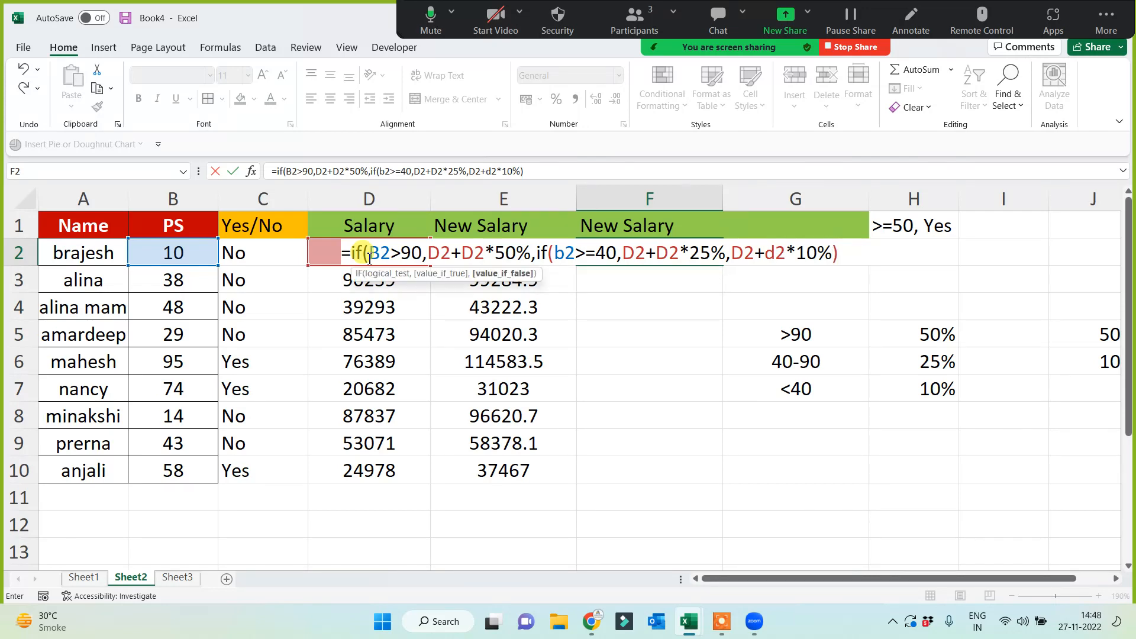
pyautogui.press('Return')
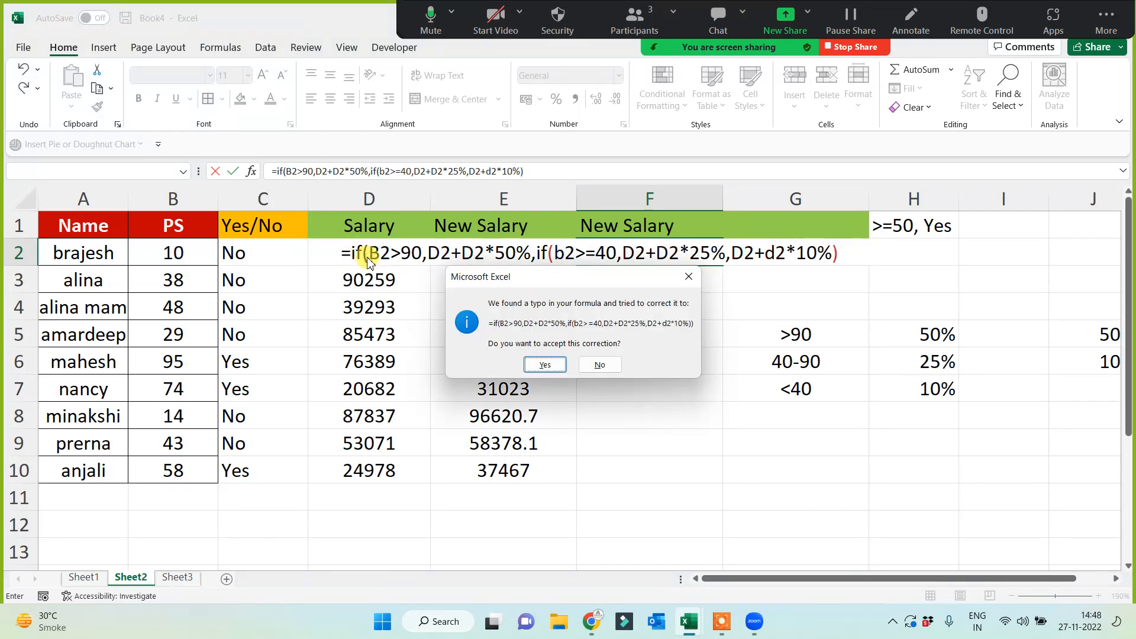
pyautogui.press('Return')
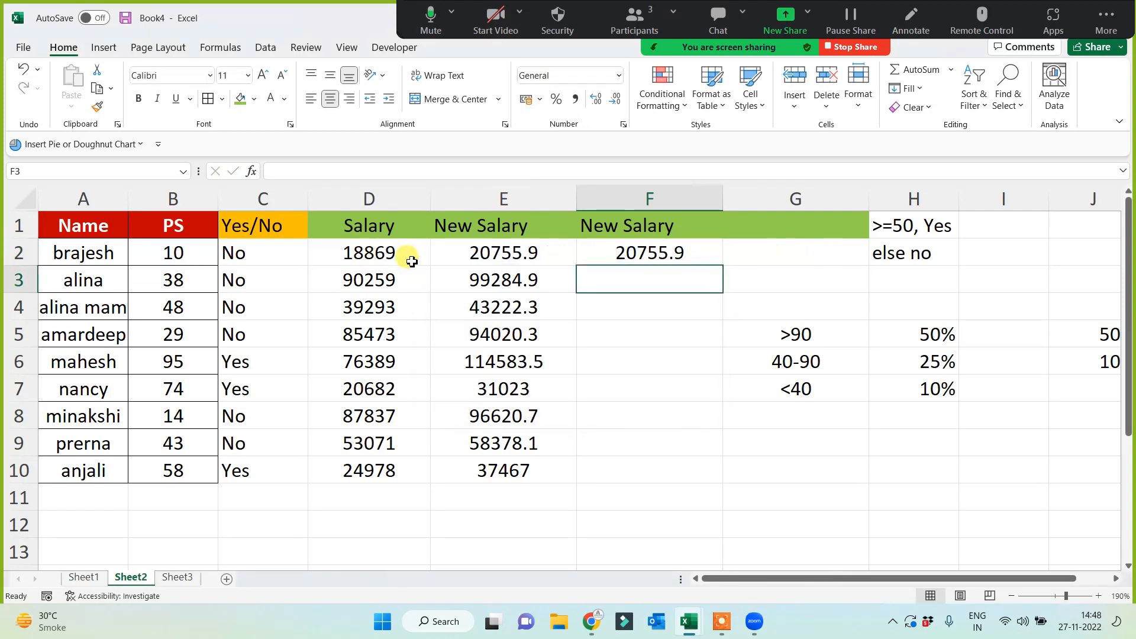
# Fill the nested IF formula from F2 down to row 10, and switch to Sheet1.
pyautogui.click(662, 255)
pyautogui.moveTo(722, 266); pyautogui.dragTo(693, 499)
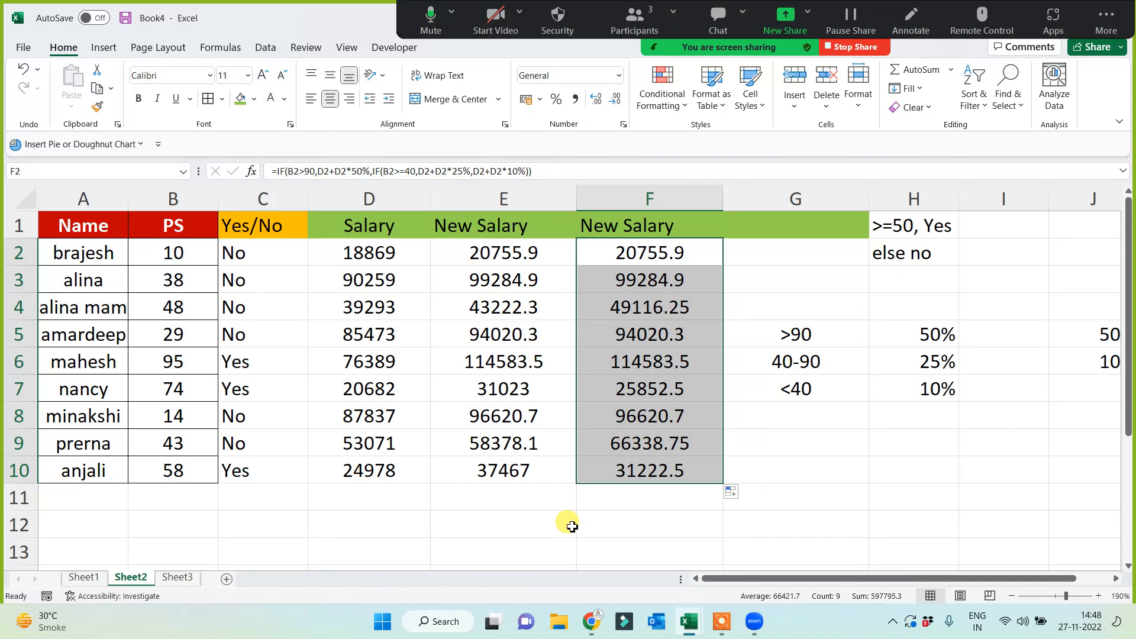
pyautogui.click(177, 578)
pyautogui.click(84, 577)
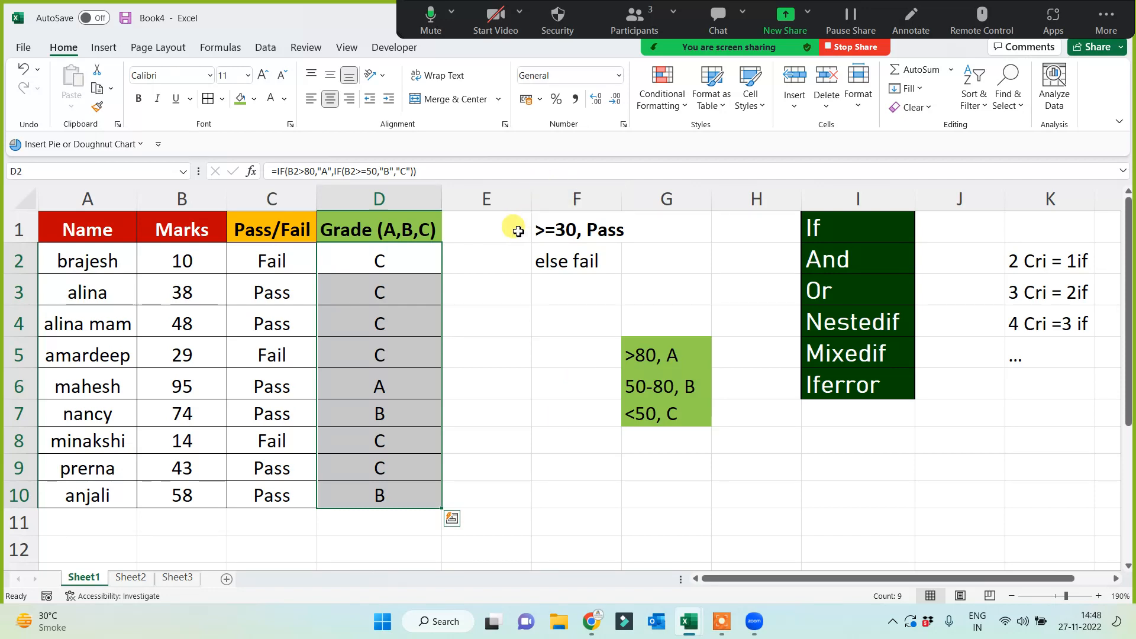
# Add a "Division" header in E1 and fill the cell with light blue.
pyautogui.click(482, 222)
pyautogui.write('D')
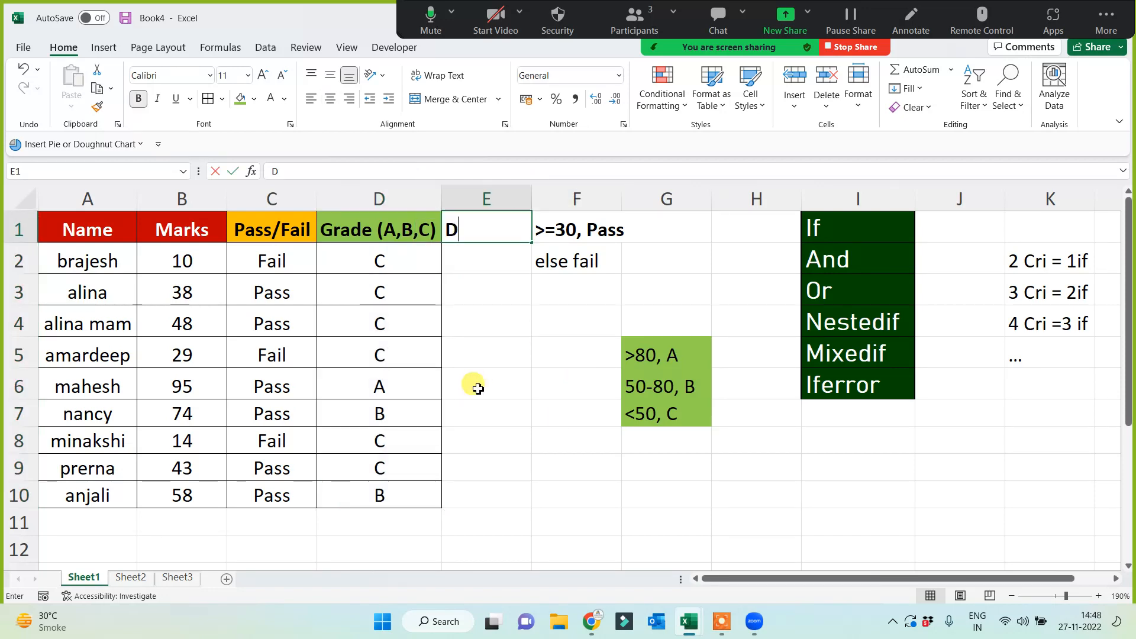
pyautogui.write('ivis')
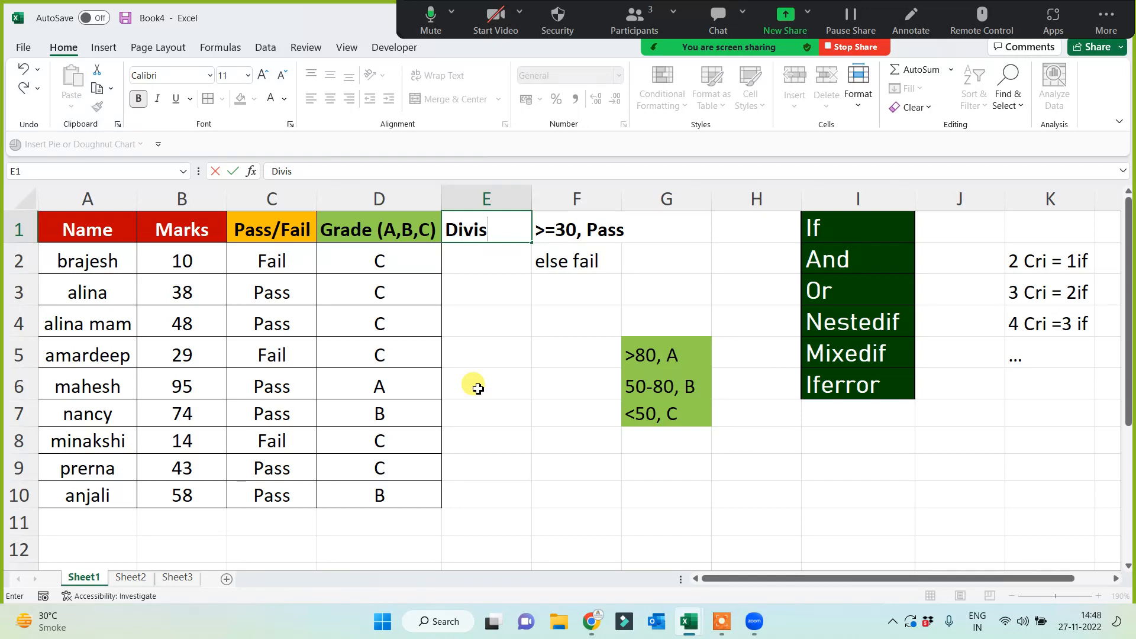
pyautogui.write('ion')
pyautogui.press('Return')
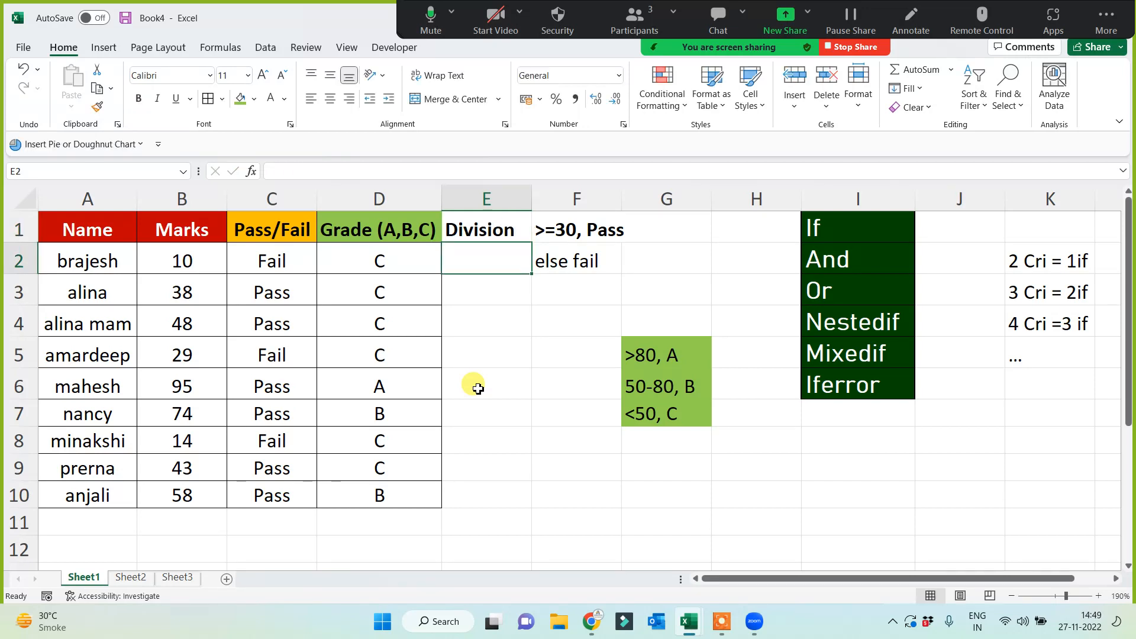
pyautogui.click(497, 228)
pyautogui.click(255, 99)
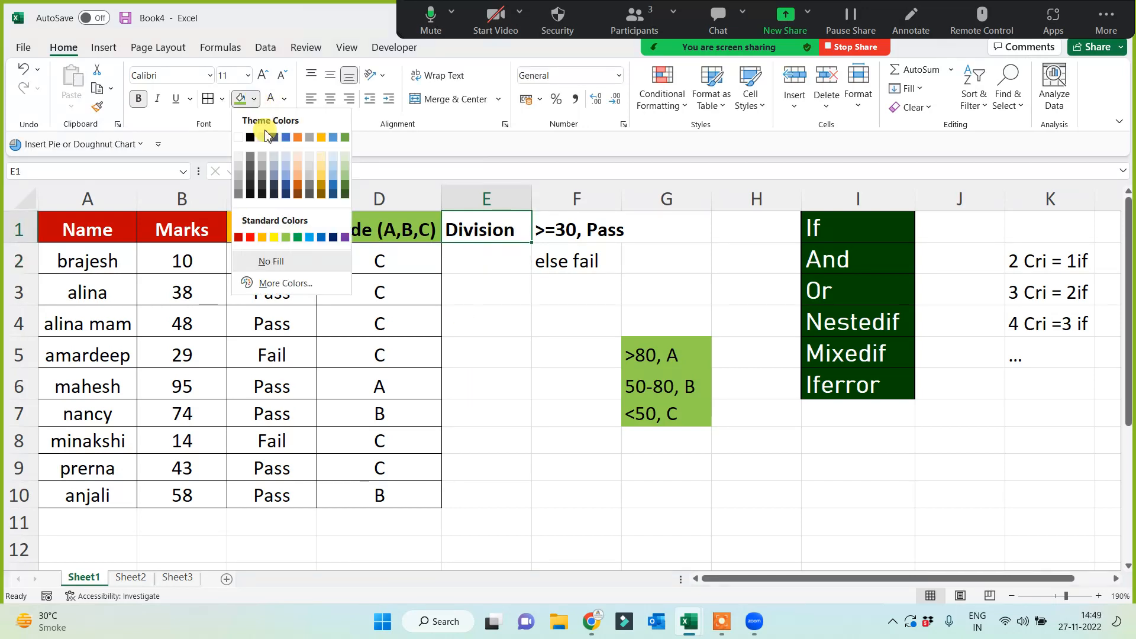
pyautogui.click(310, 238)
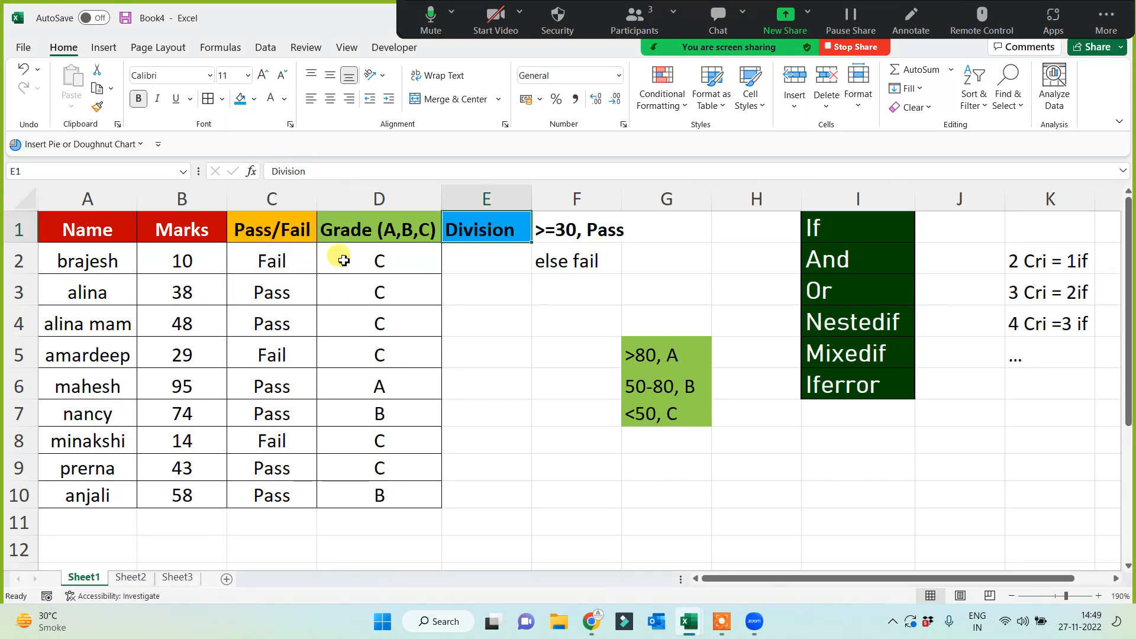
# Enter the division criteria ">=60, First" in I8 and "45-59, Second" in I9.
pyautogui.click(562, 420)
pyautogui.click(770, 465)
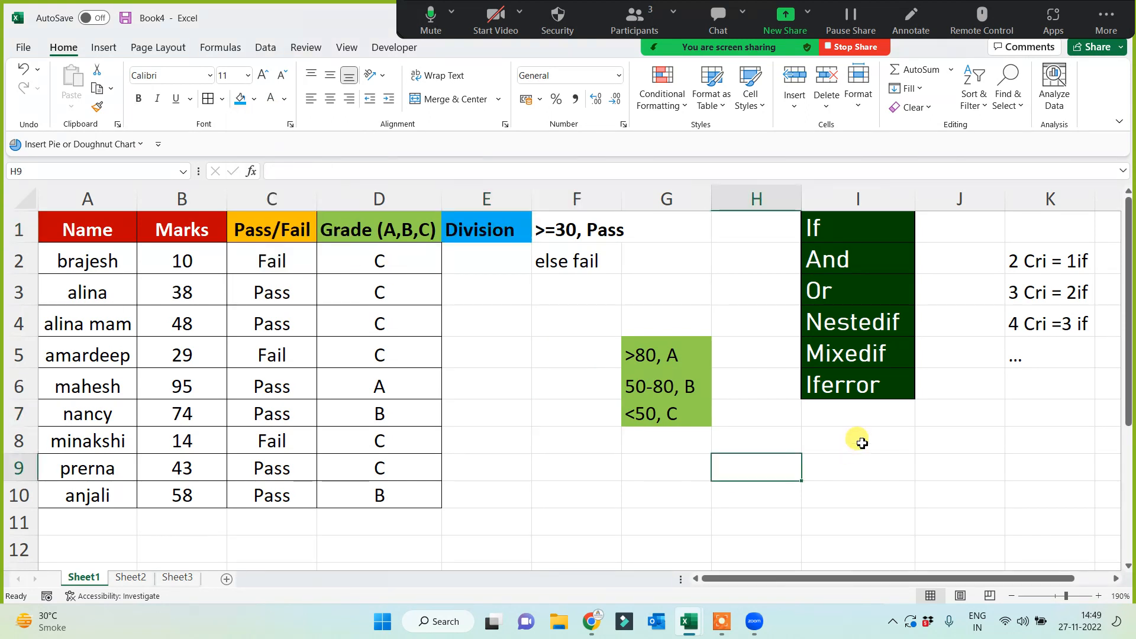
pyautogui.click(861, 443)
pyautogui.write('>=')
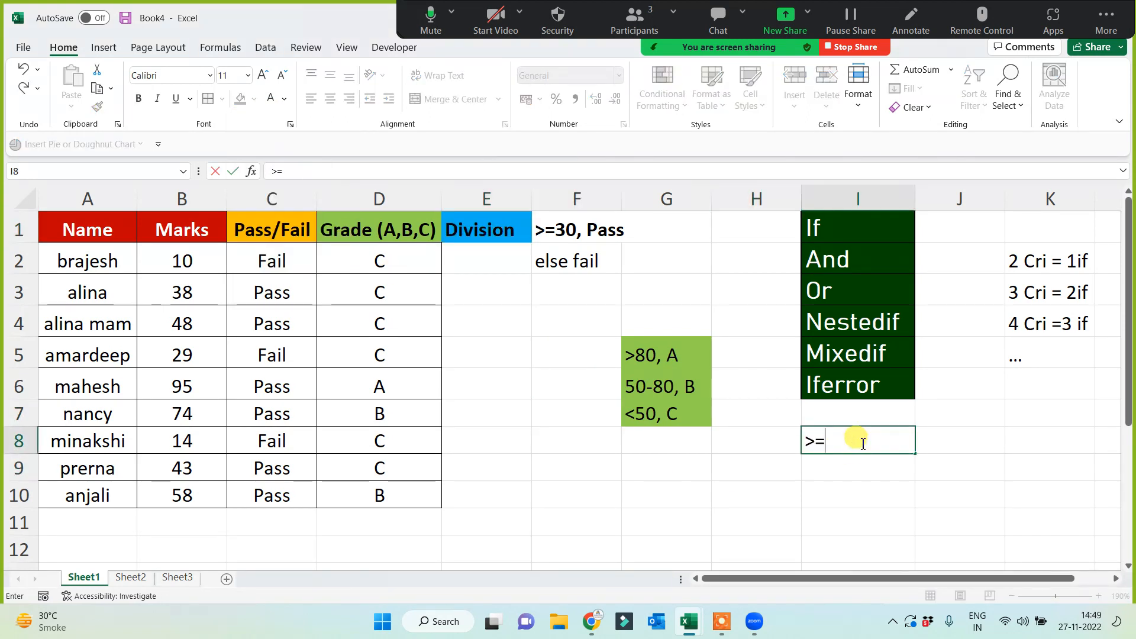
pyautogui.write('60, First')
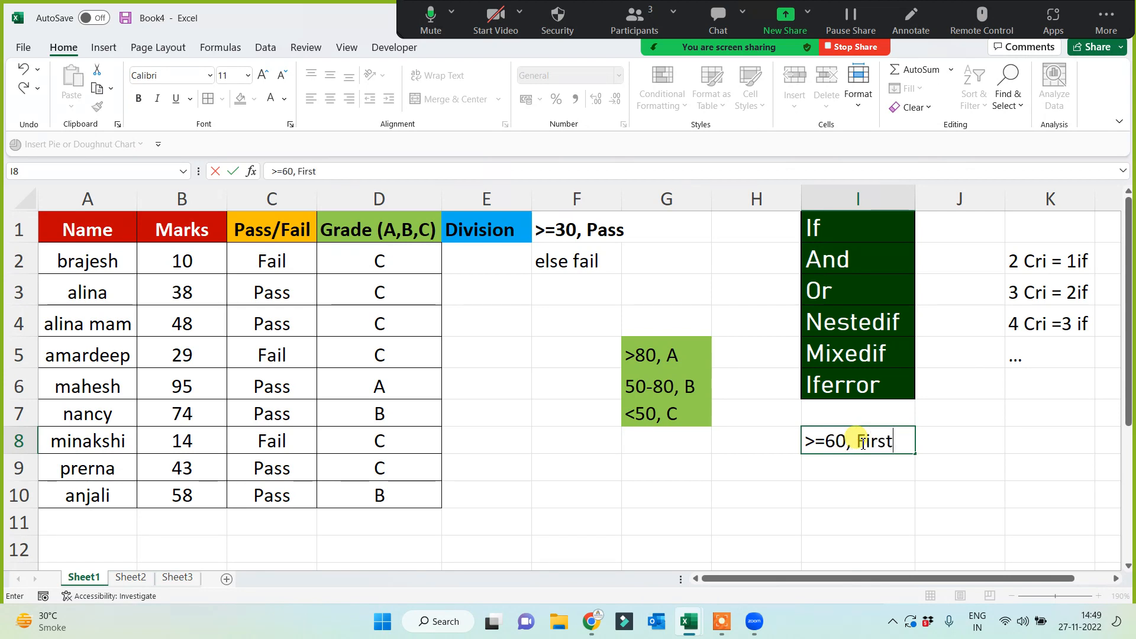
pyautogui.hotkey('ctrl', 'Return')
pyautogui.press('Return')
pyautogui.write('45')
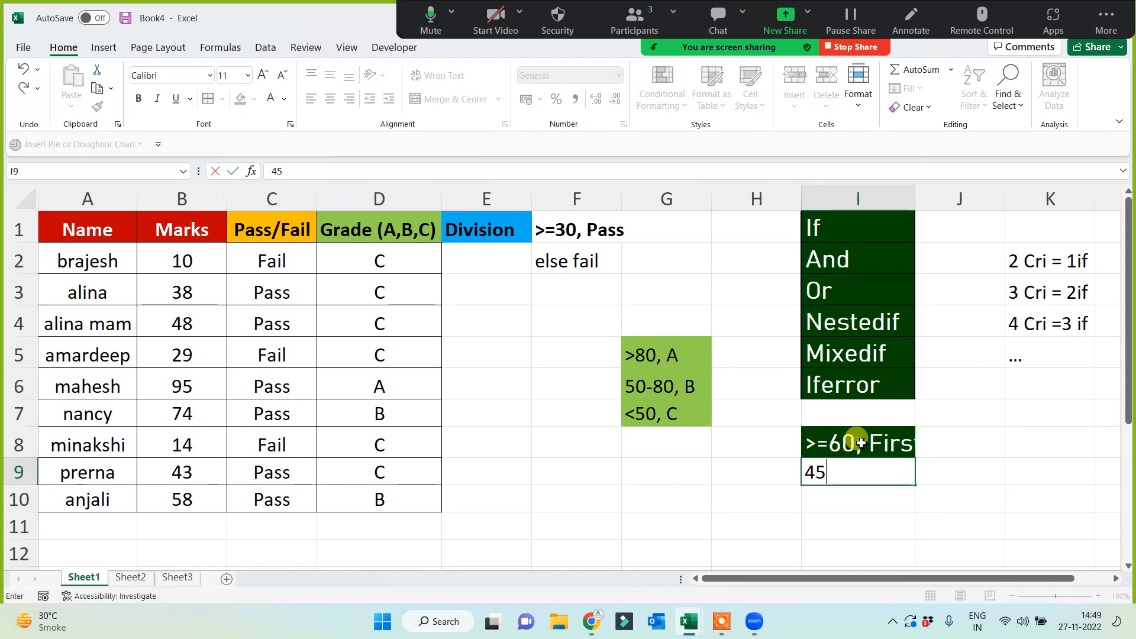
pyautogui.write('-59, ')
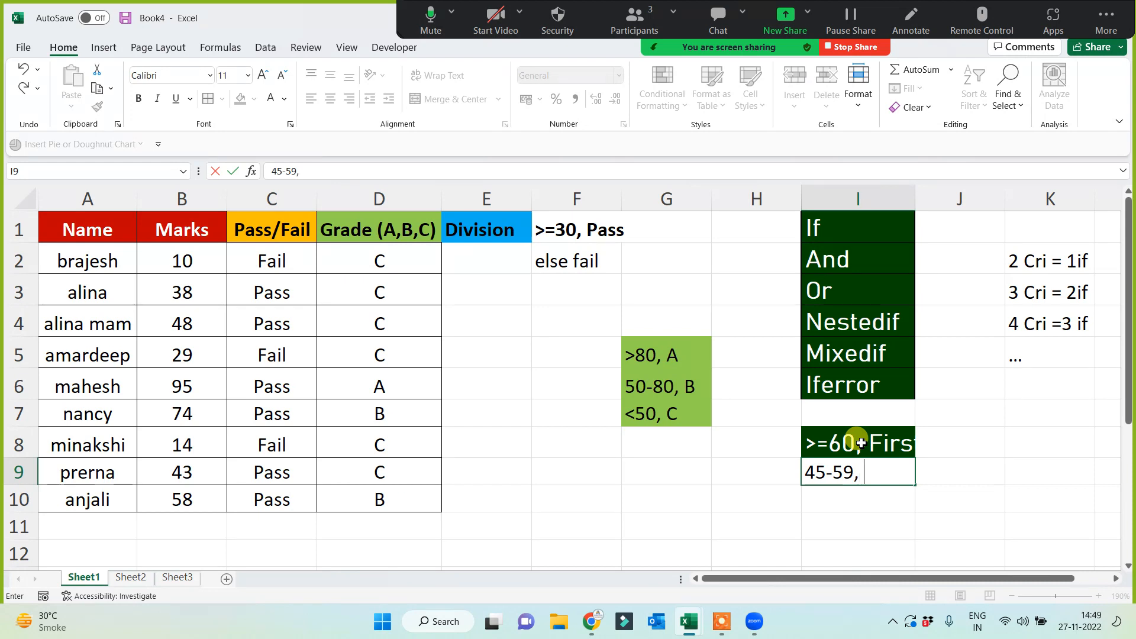
pyautogui.write('SEc ond')
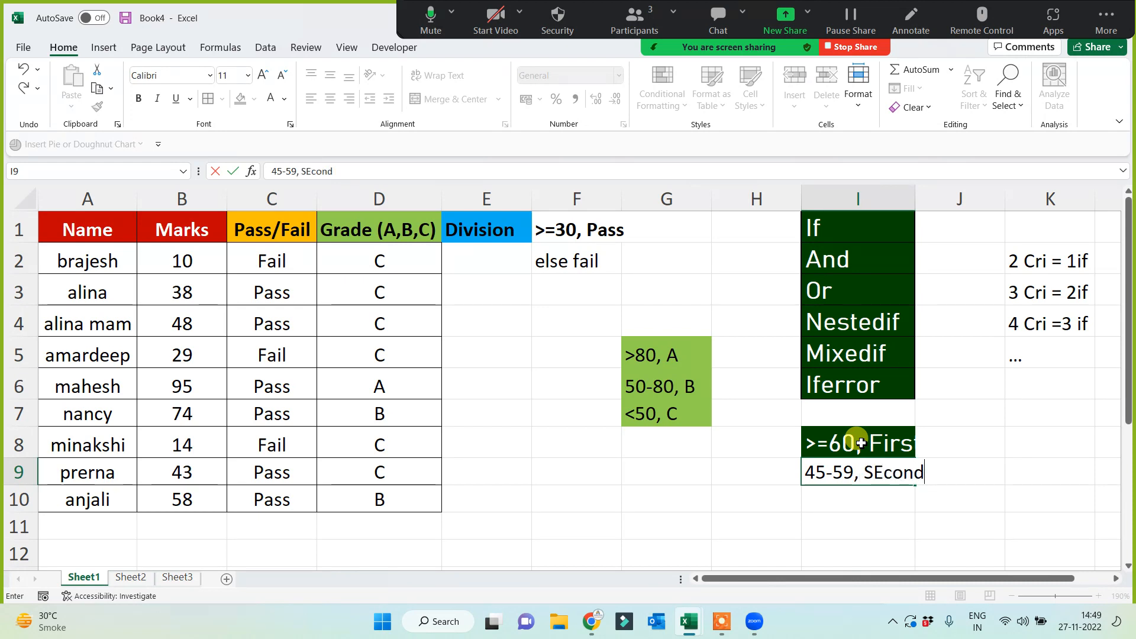
pyautogui.press('Return')
# Enter the remaining division criteria "33-44, Pass" in I10 and "<33, fail" in I11.
pyautogui.write('33')
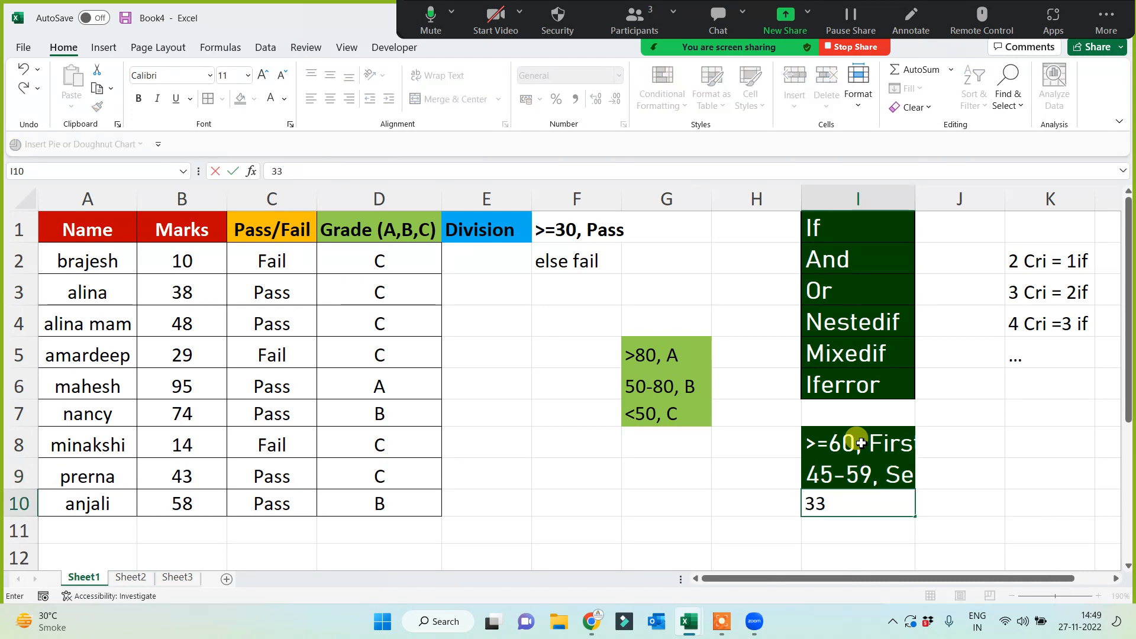
pyautogui.write('-44,')
pyautogui.write('Pass')
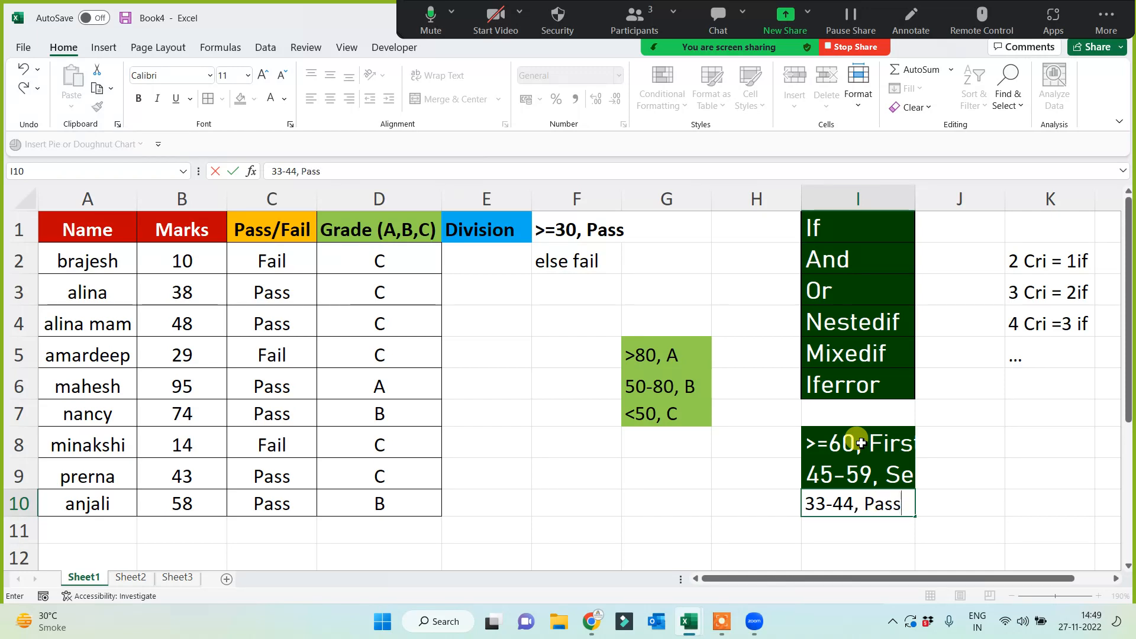
pyautogui.press('Return')
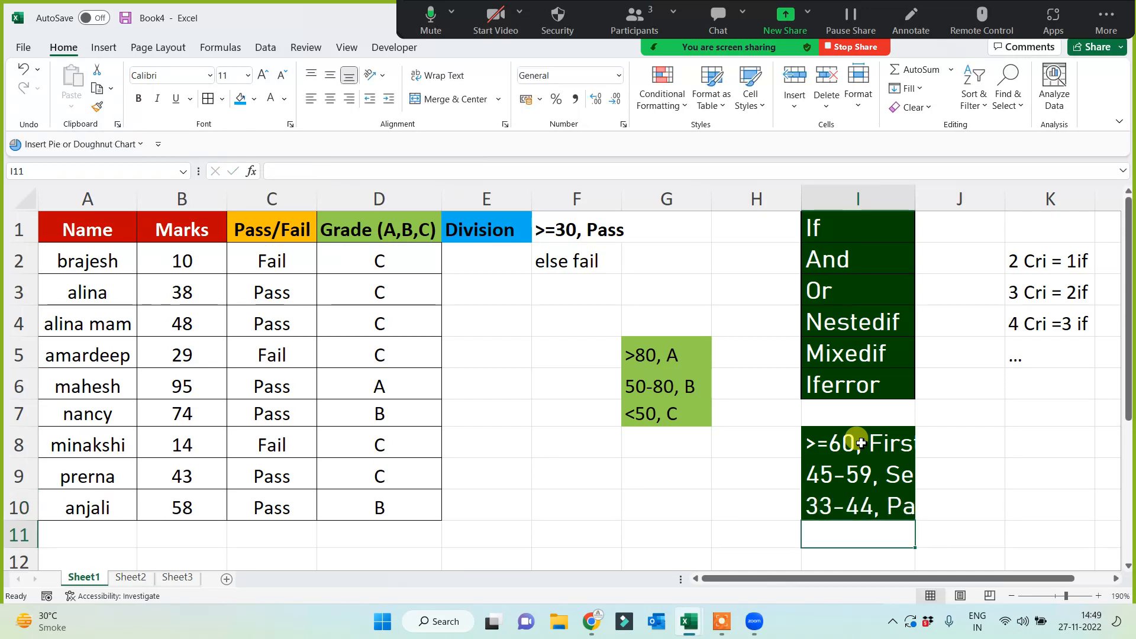
pyautogui.write('<33')
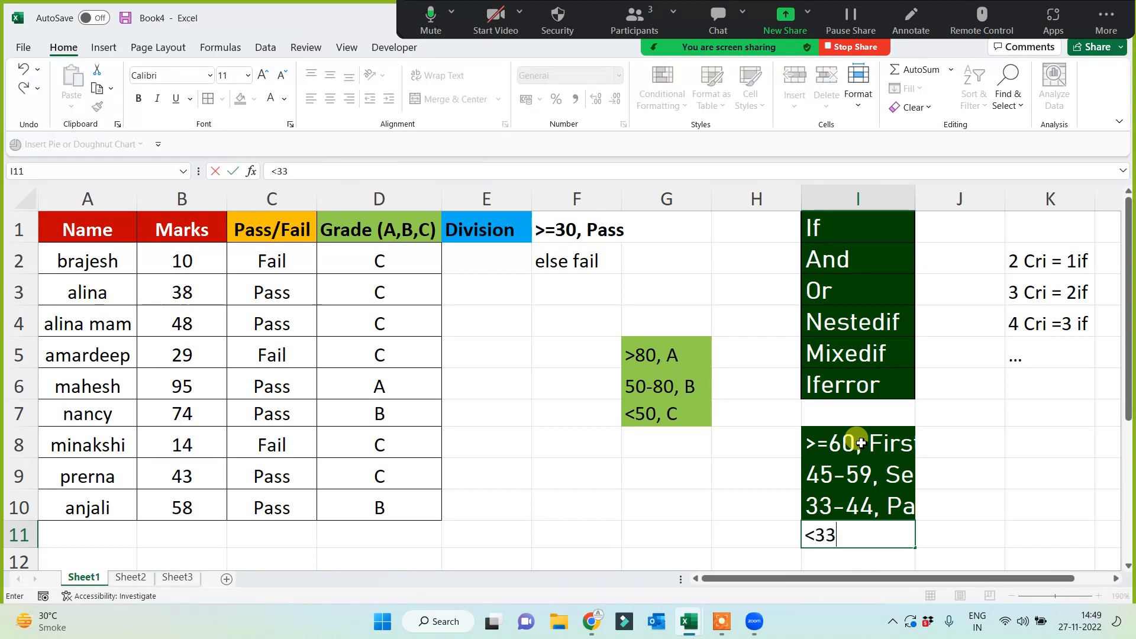
pyautogui.write(', fail')
pyautogui.press('Return')
# Try clearing the "else fail" note in F2 and undo the deletion.
pyautogui.press('Up')
pyautogui.press('Up')
pyautogui.press('Up')
pyautogui.press('Up')
pyautogui.press('Up')
pyautogui.press('Up')
pyautogui.press('Up')
pyautogui.press('Up')
pyautogui.press('Up')
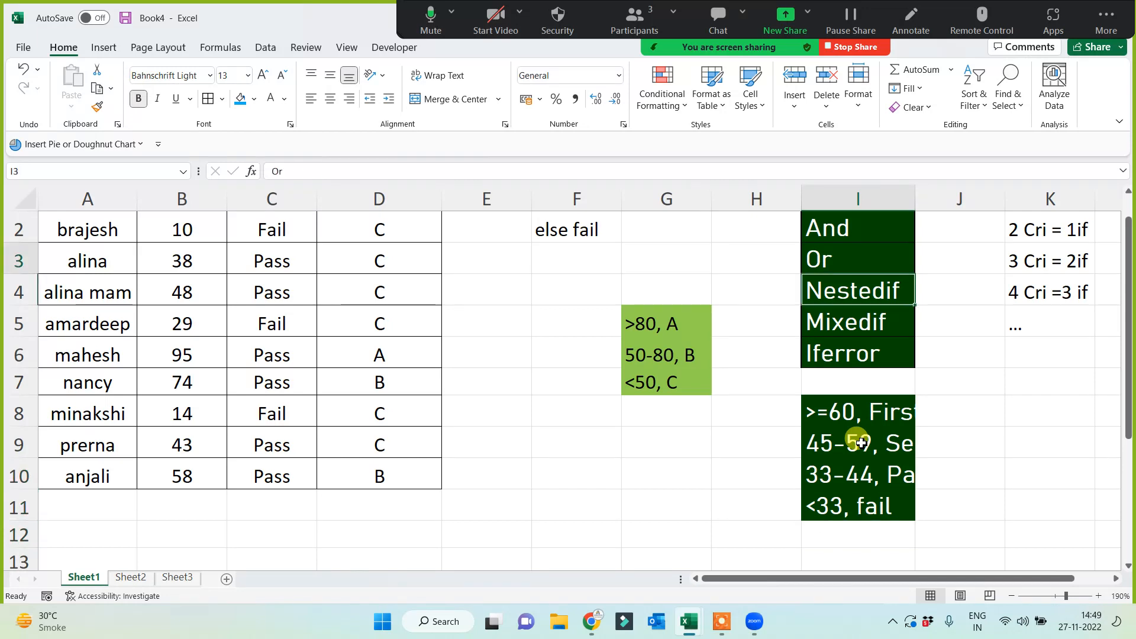
pyautogui.press('Up')
pyautogui.press('Up')
pyautogui.press('Left')
pyautogui.press('Left')
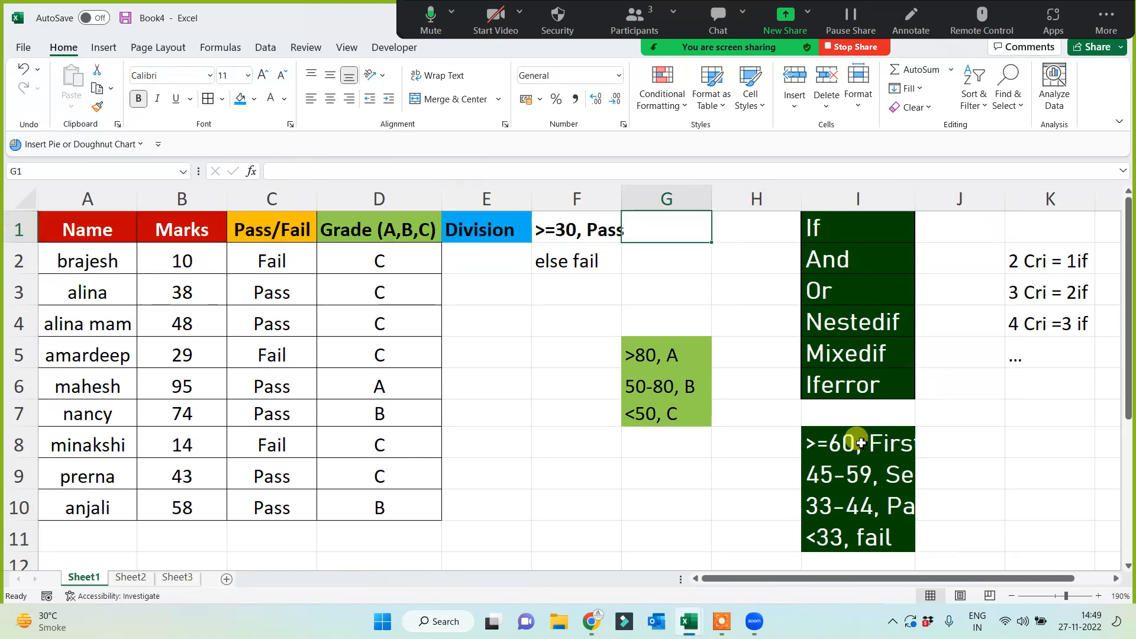
pyautogui.press('Left')
pyautogui.press('Left')
pyautogui.press('Right')
pyautogui.press('Down')
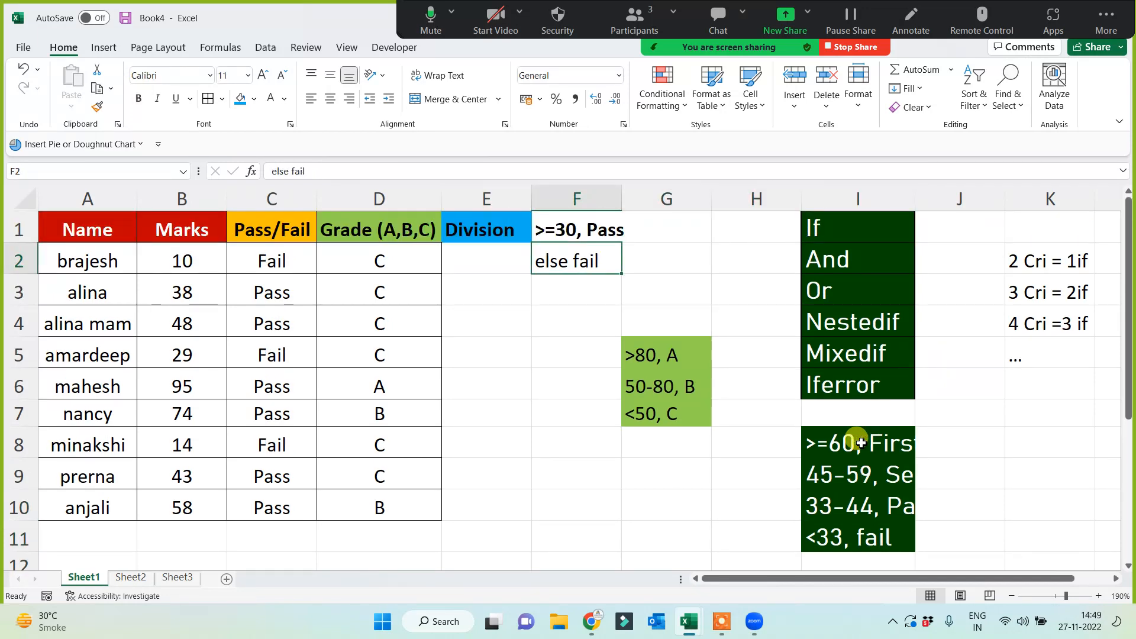
pyautogui.press('Delete')
pyautogui.hotkey('ctrl', 'z')
# Start an IF formula in E2 that returns "First" when B2>=60.
pyautogui.press('Left')
pyautogui.press('Down')
pyautogui.press('Up')
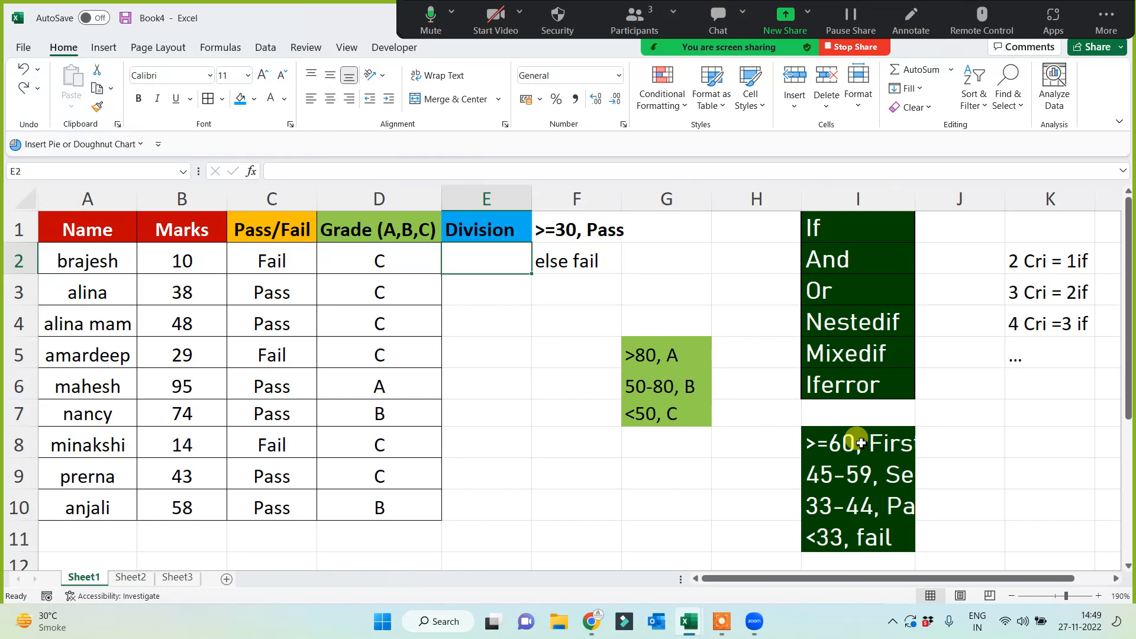
pyautogui.write('=')
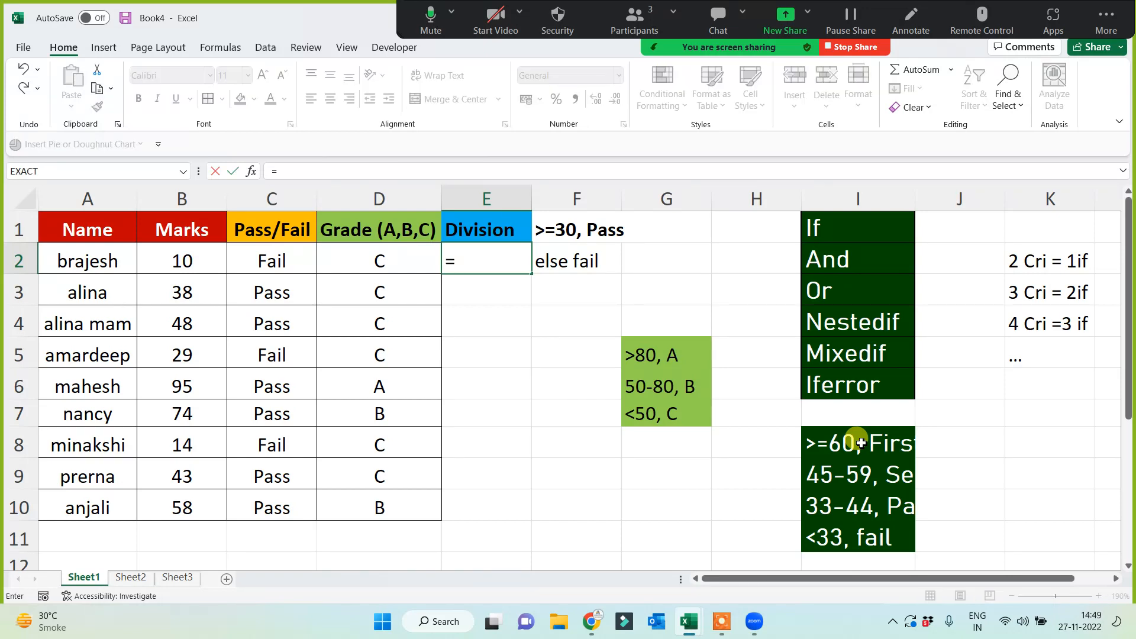
pyautogui.write('if(')
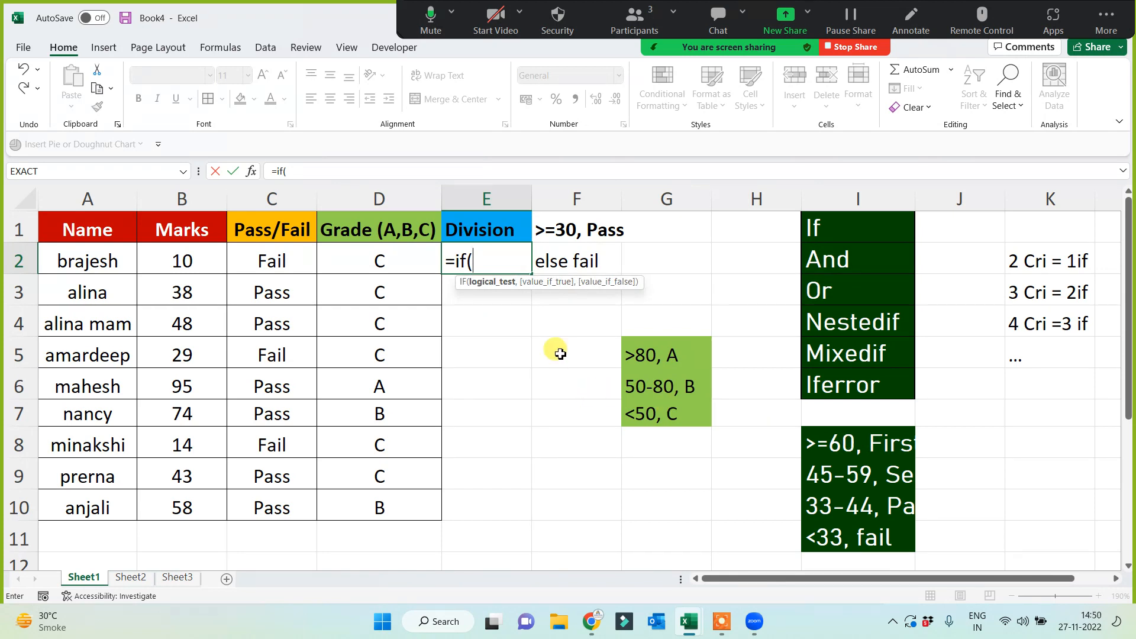
pyautogui.click(206, 260)
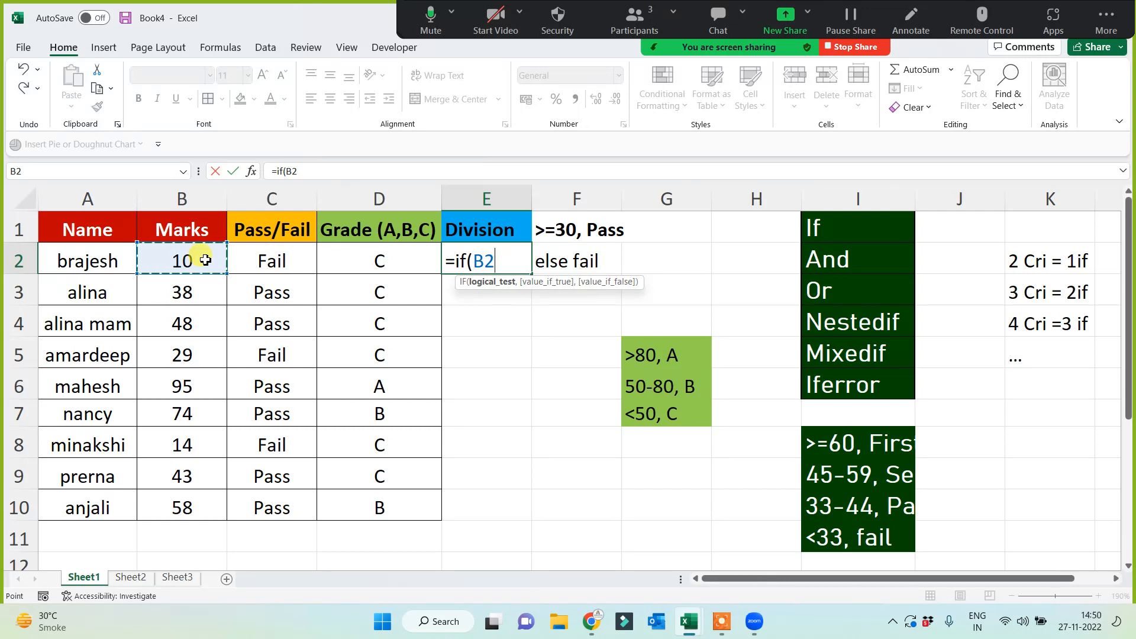
pyautogui.write('>=60,')
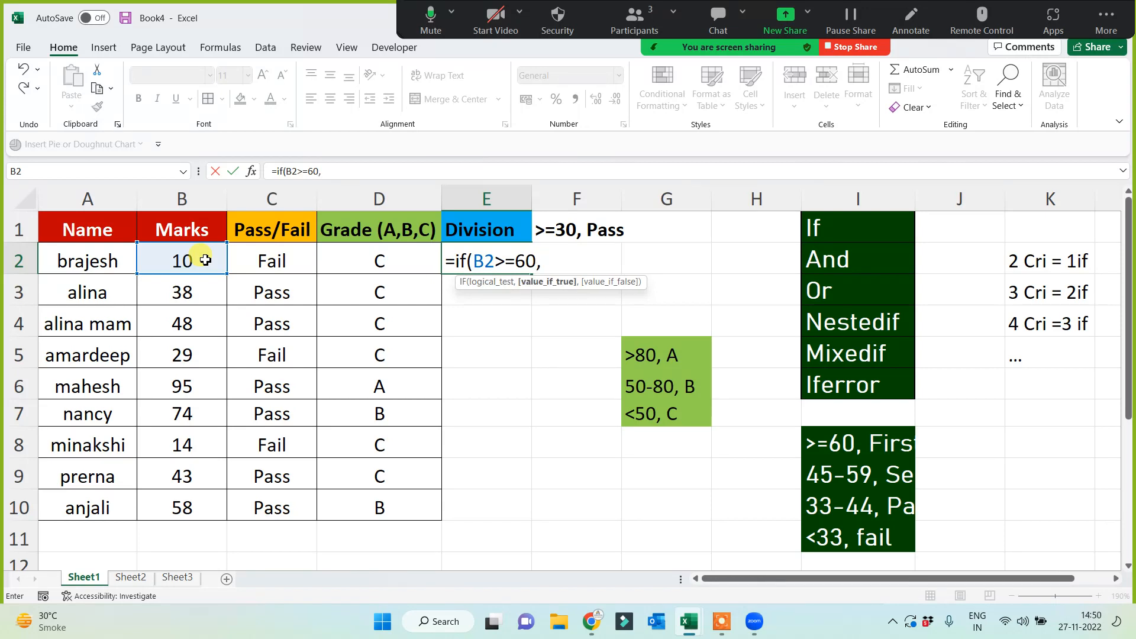
pyautogui.write('"First",')
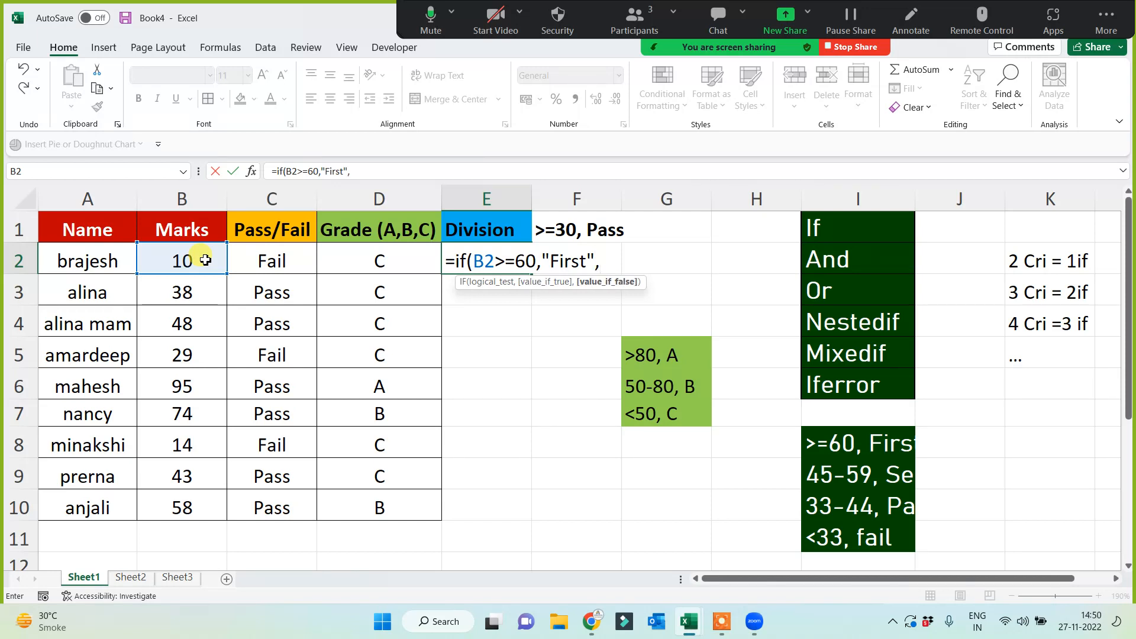
# Nest a second IF in the E2 formula that returns "Second" when B2>=45.
pyautogui.write('if(')
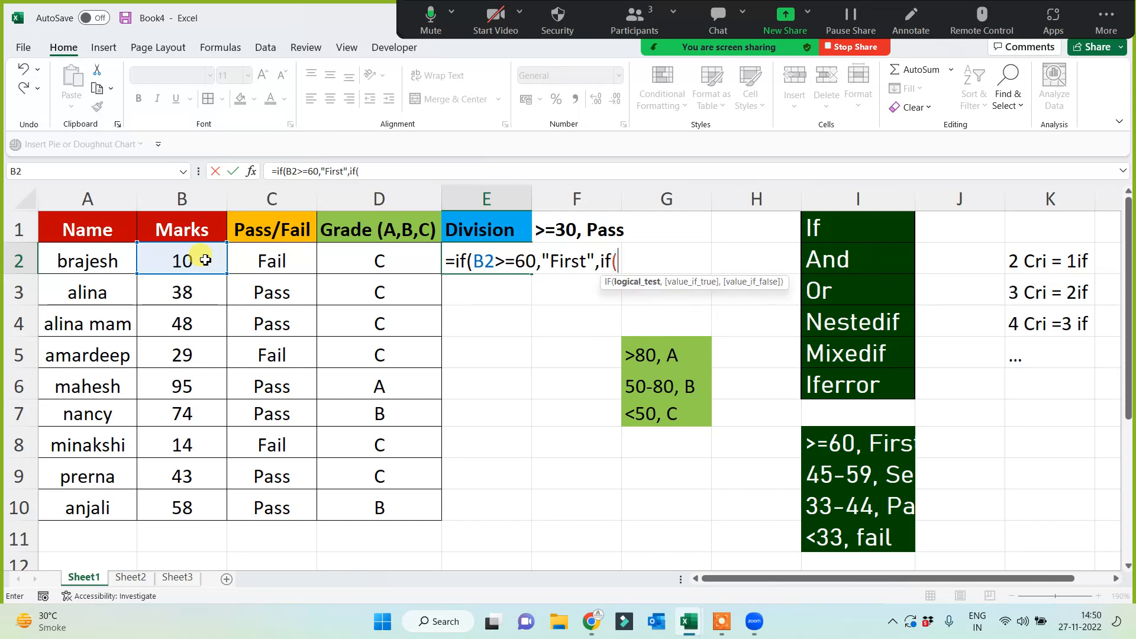
pyautogui.click(166, 264)
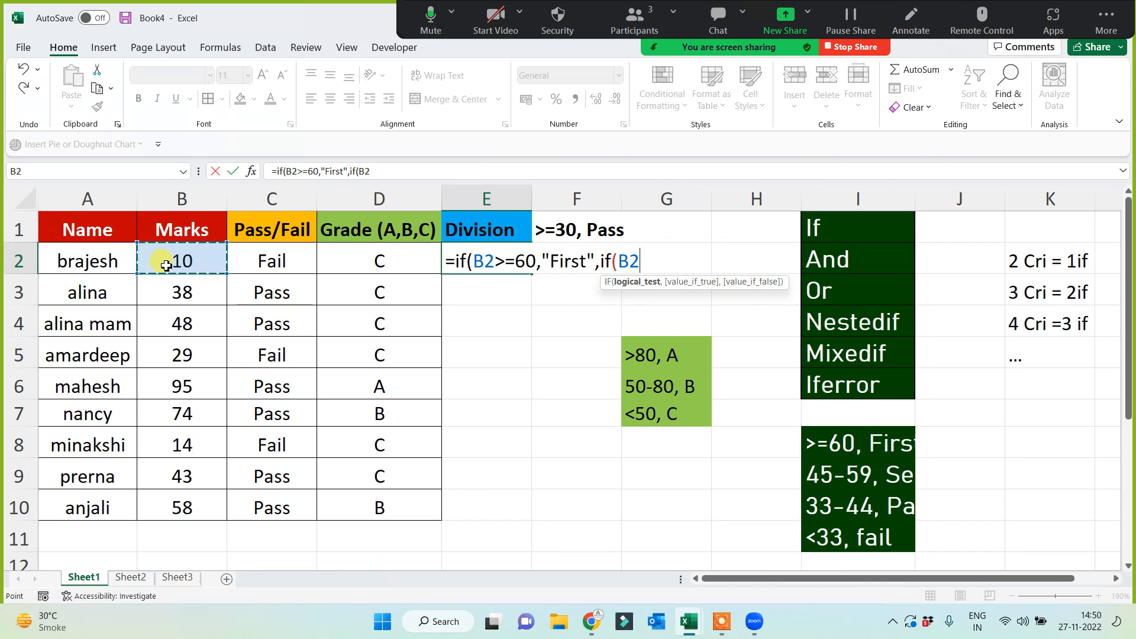
pyautogui.write('>=')
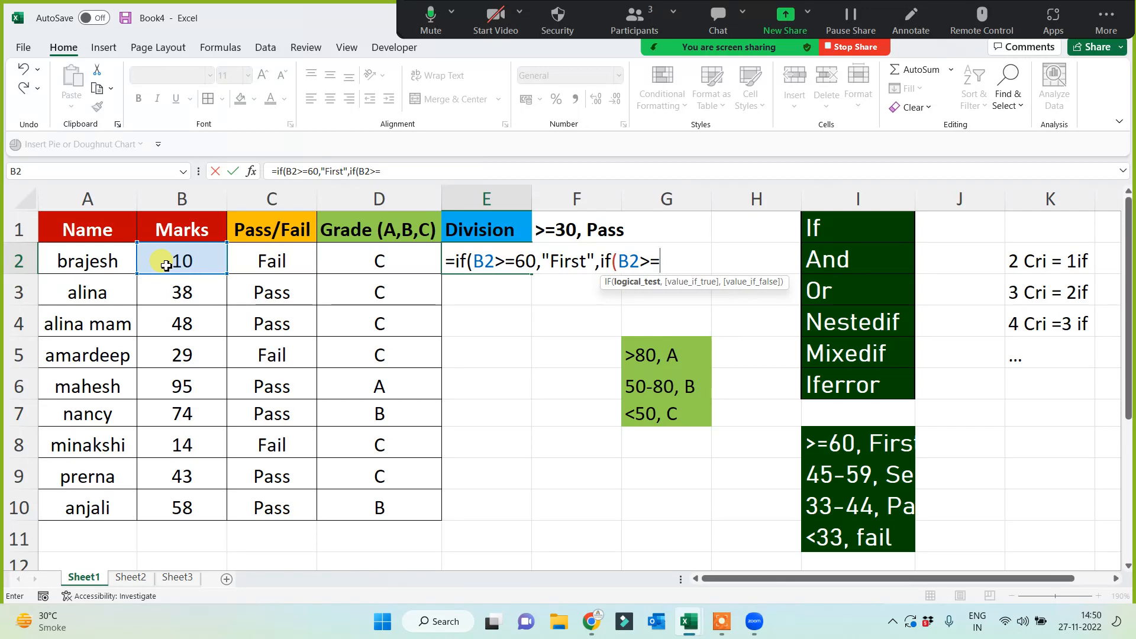
pyautogui.write('45,"')
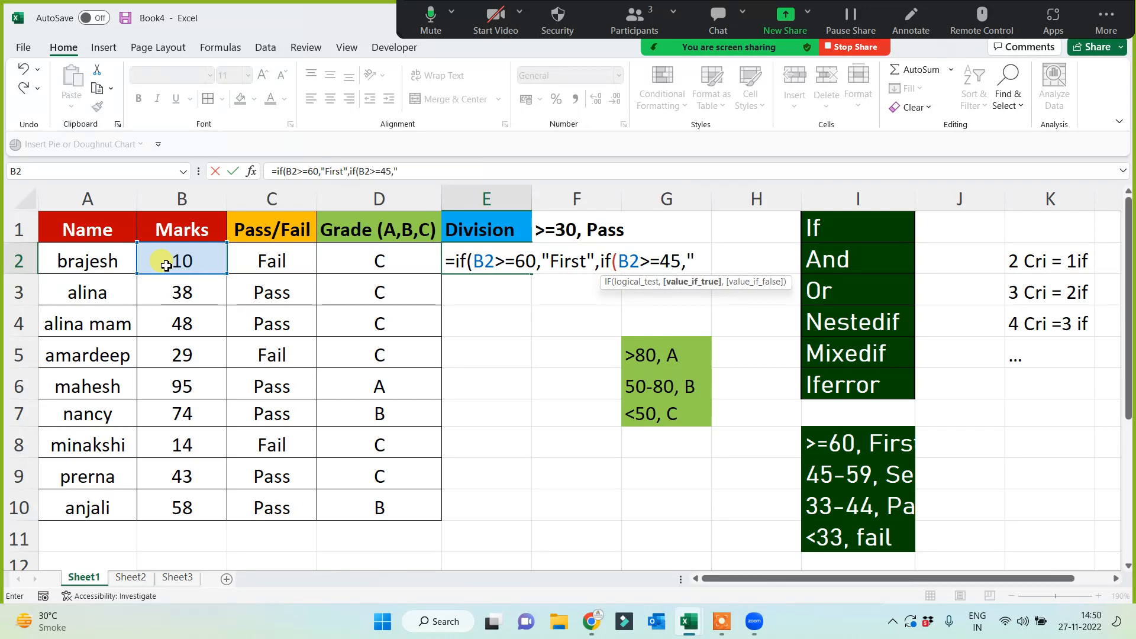
pyautogui.write('Second')
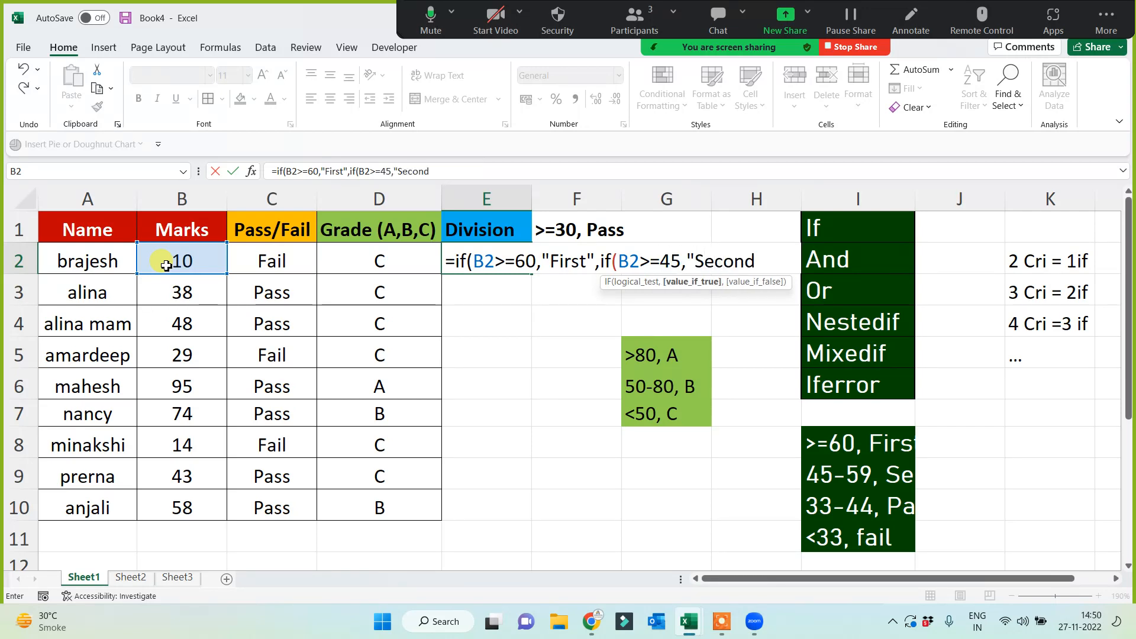
pyautogui.write('",')
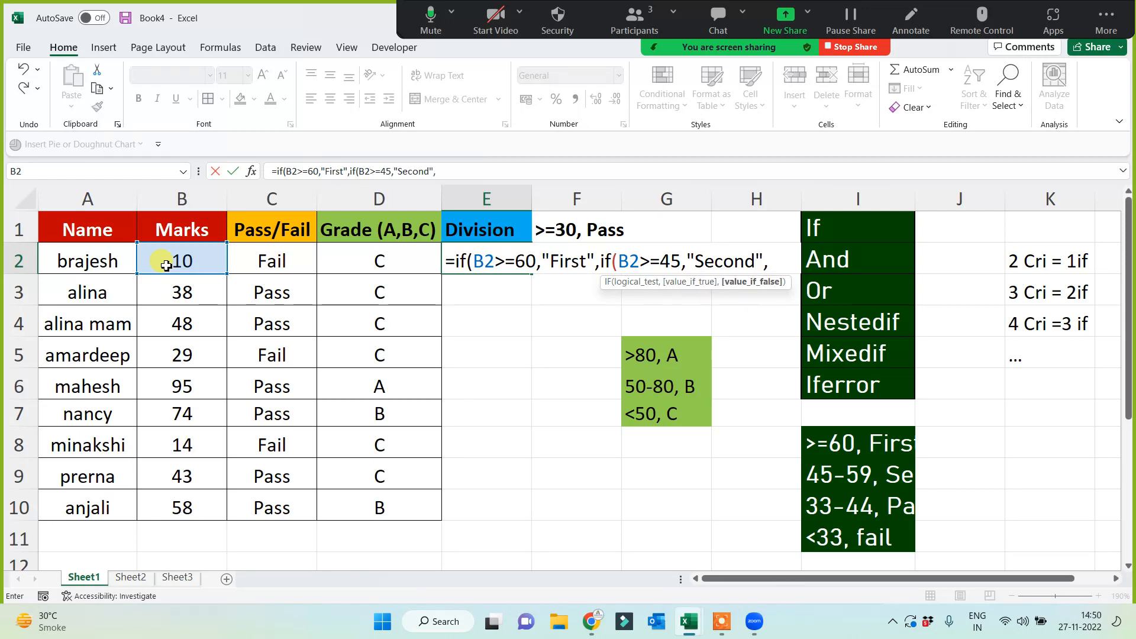
# Nest a third IF in the E2 formula that returns "Pass" when E2>=33.
pyautogui.write('if(')
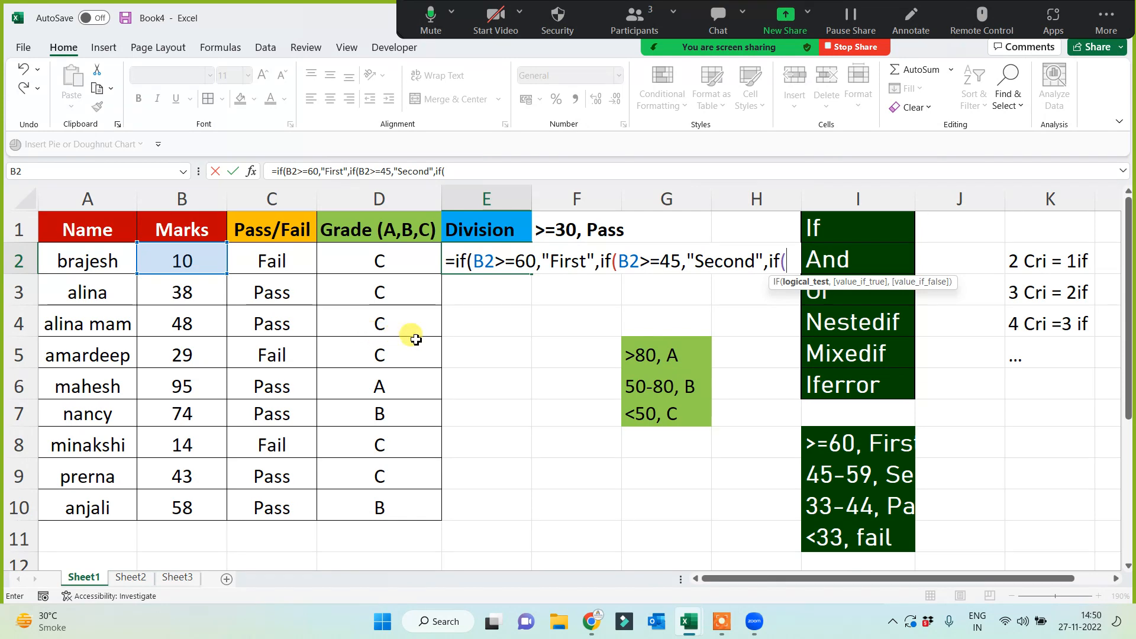
pyautogui.click(475, 312)
pyautogui.press('Up')
pyautogui.press('Up')
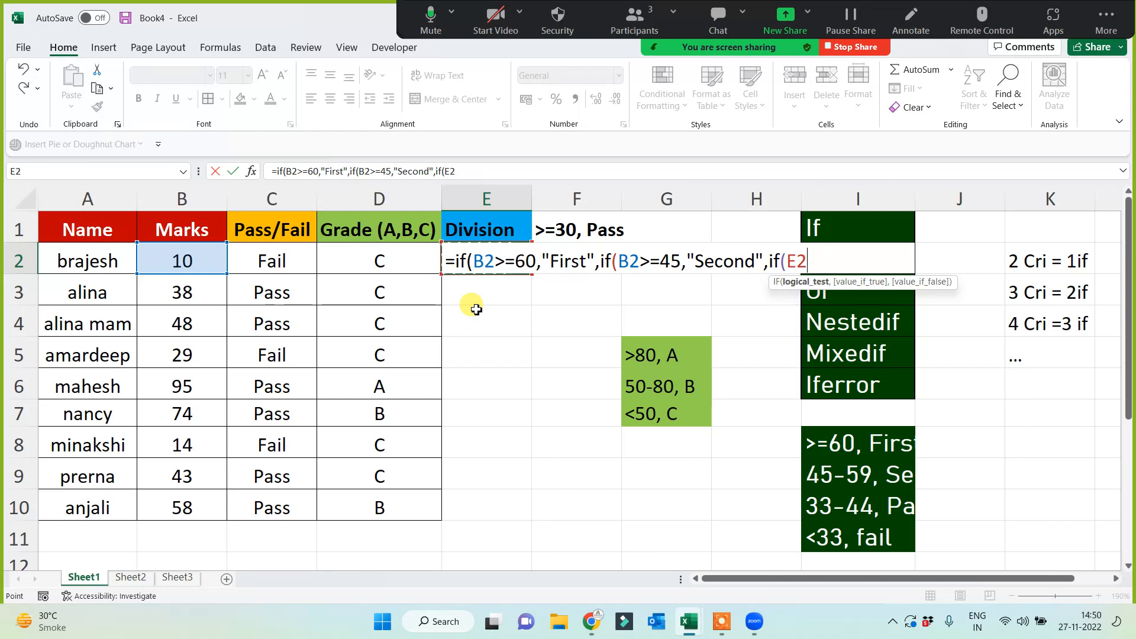
pyautogui.write('>=33,"Pass')
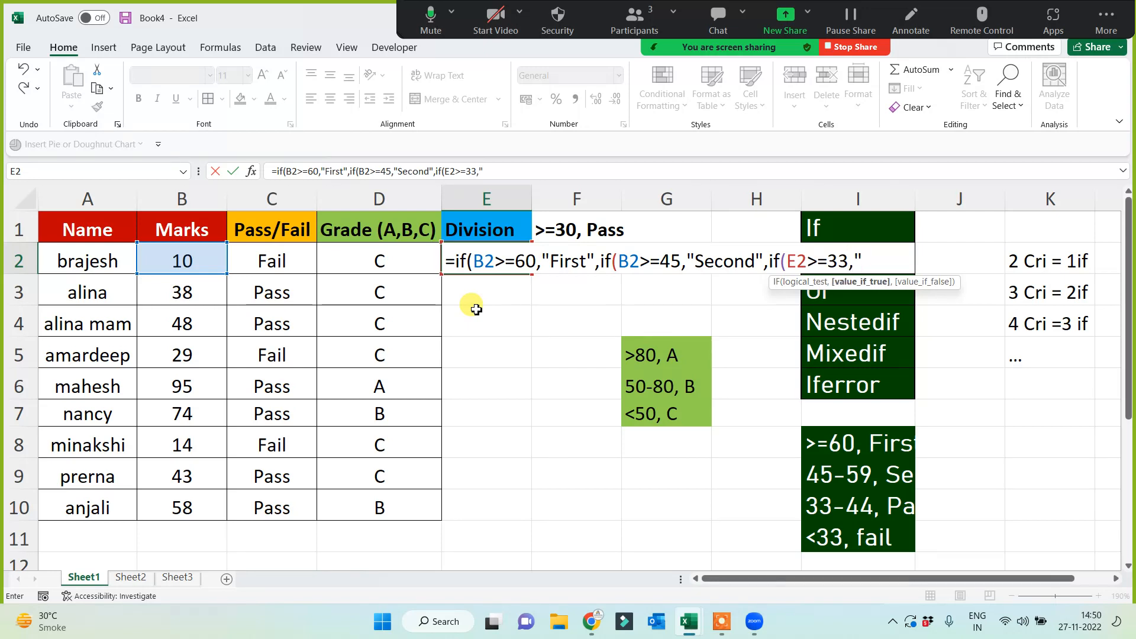
pyautogui.write('"')
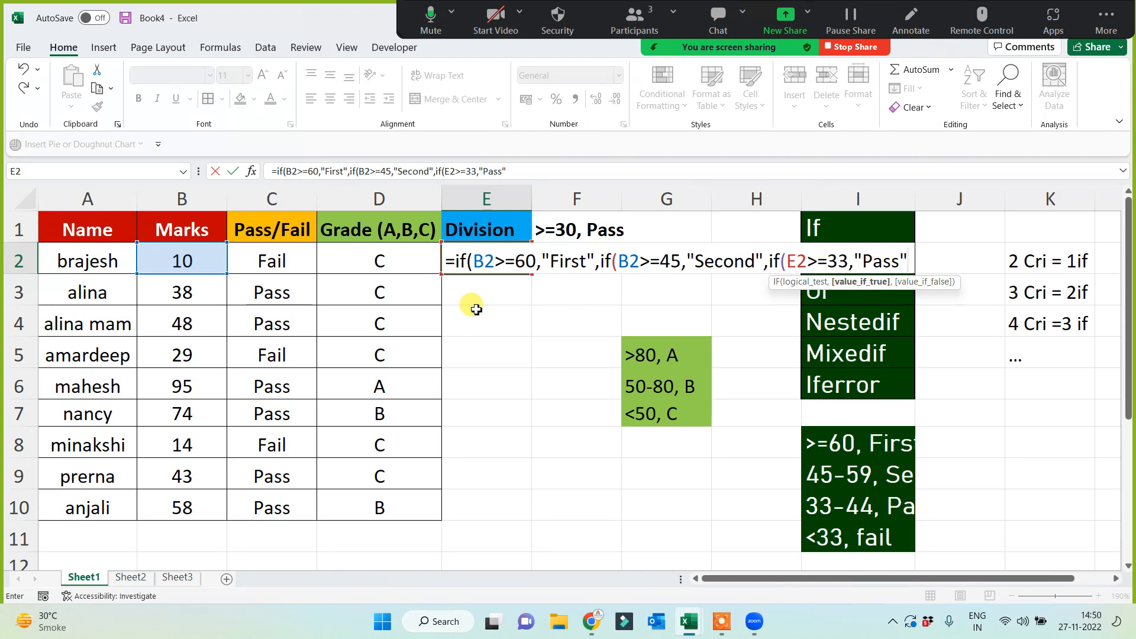
pyautogui.write(',')
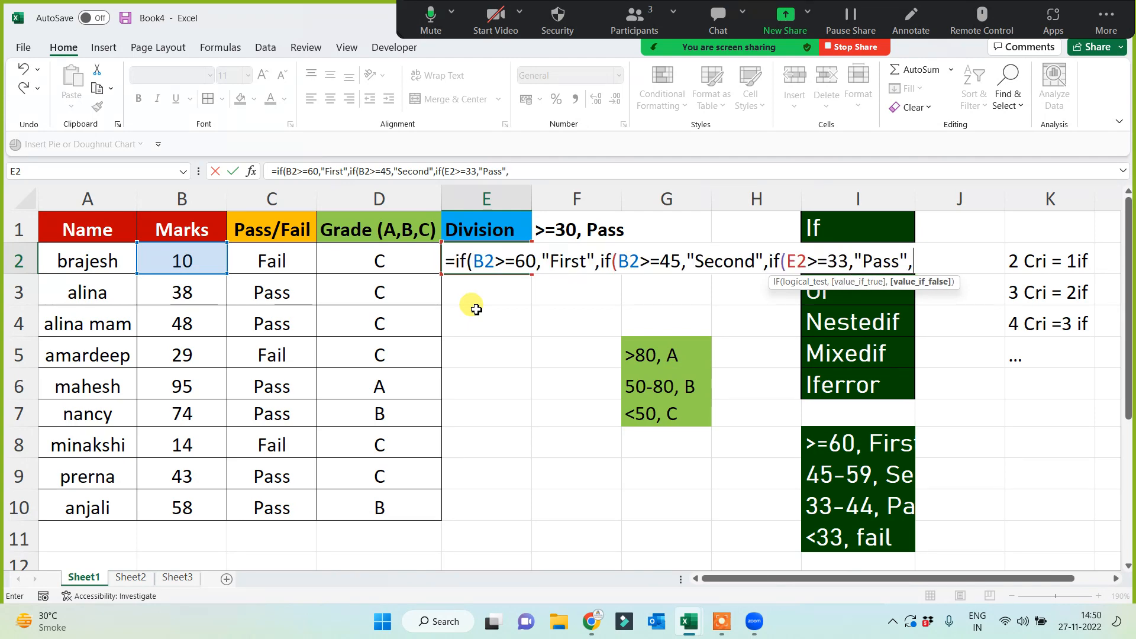
# Finish the nested IF formula in E2 with "Fail" as the final value and close all three IFs.
pyautogui.write('"Fail"))')
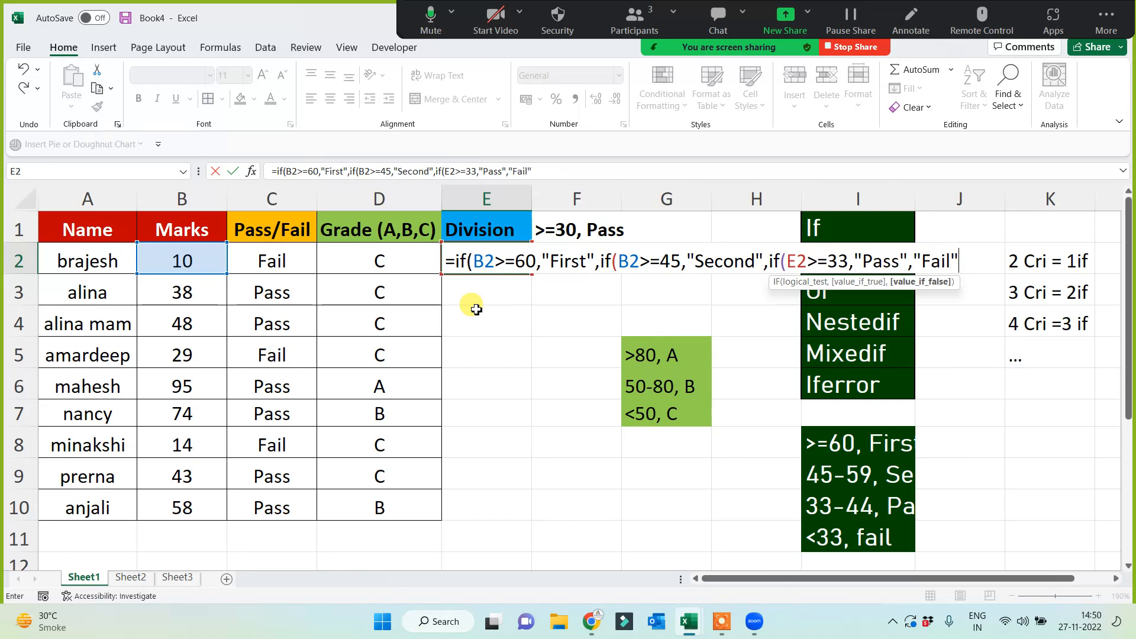
pyautogui.write(')')
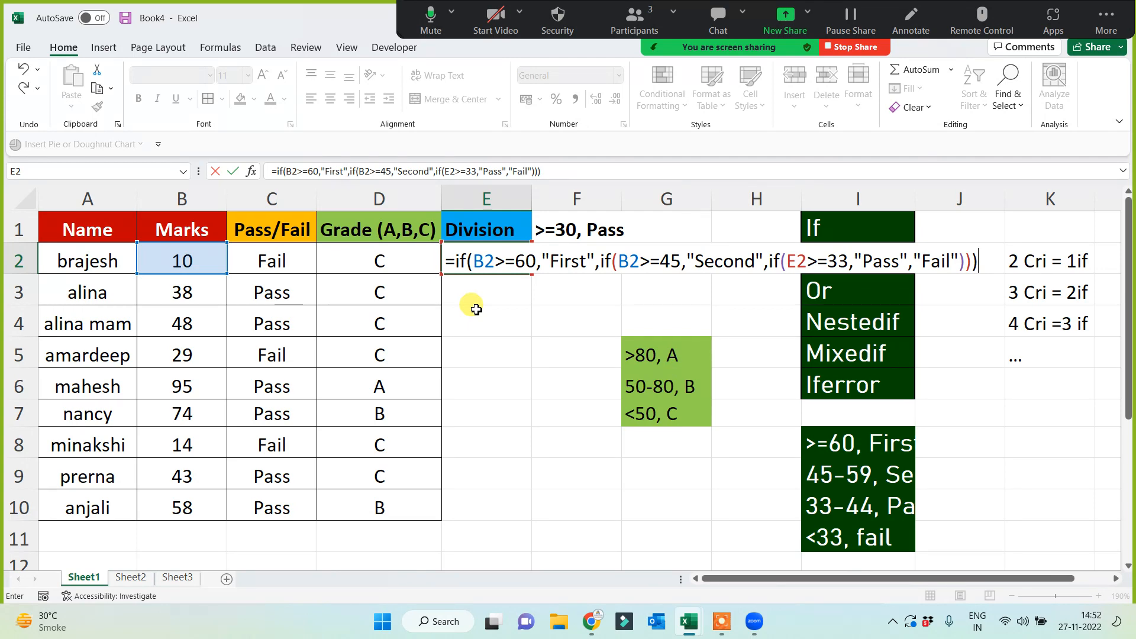
pyautogui.click(476, 310)
pyautogui.press('Return')
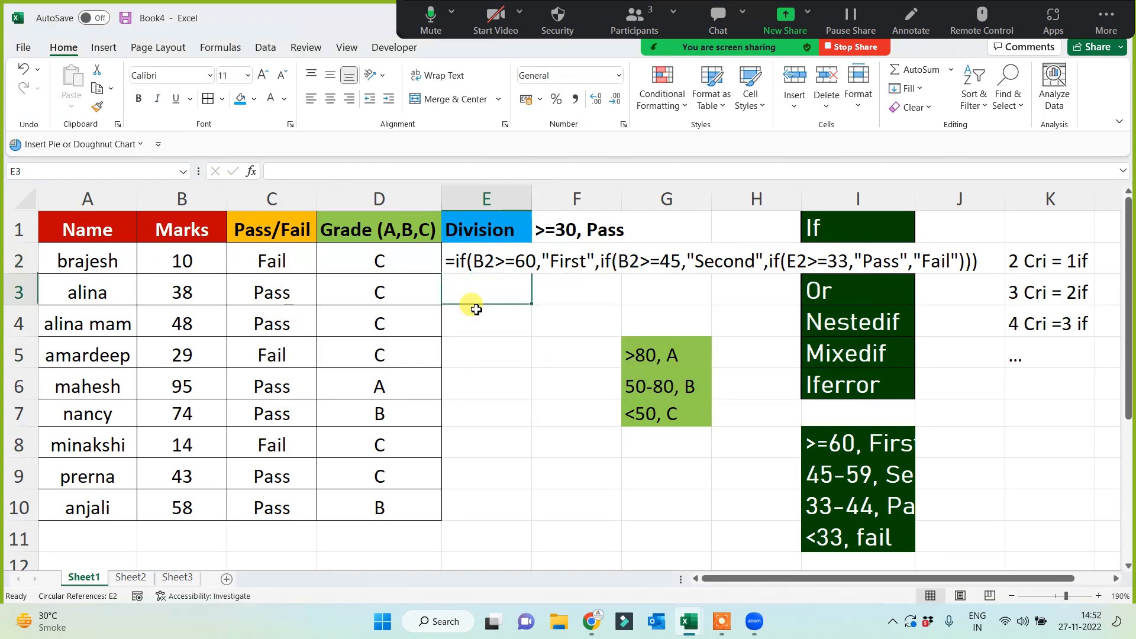
# Correct the third IF condition in the E2 formula so that it tests B2>=33.
pyautogui.click(479, 260)
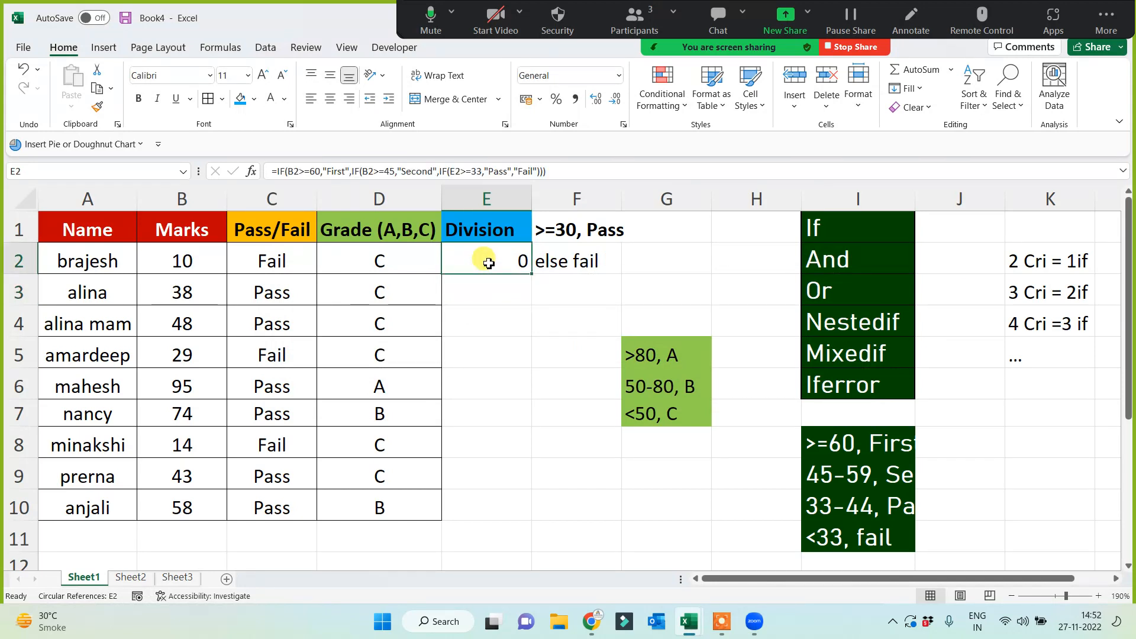
pyautogui.press('F2')
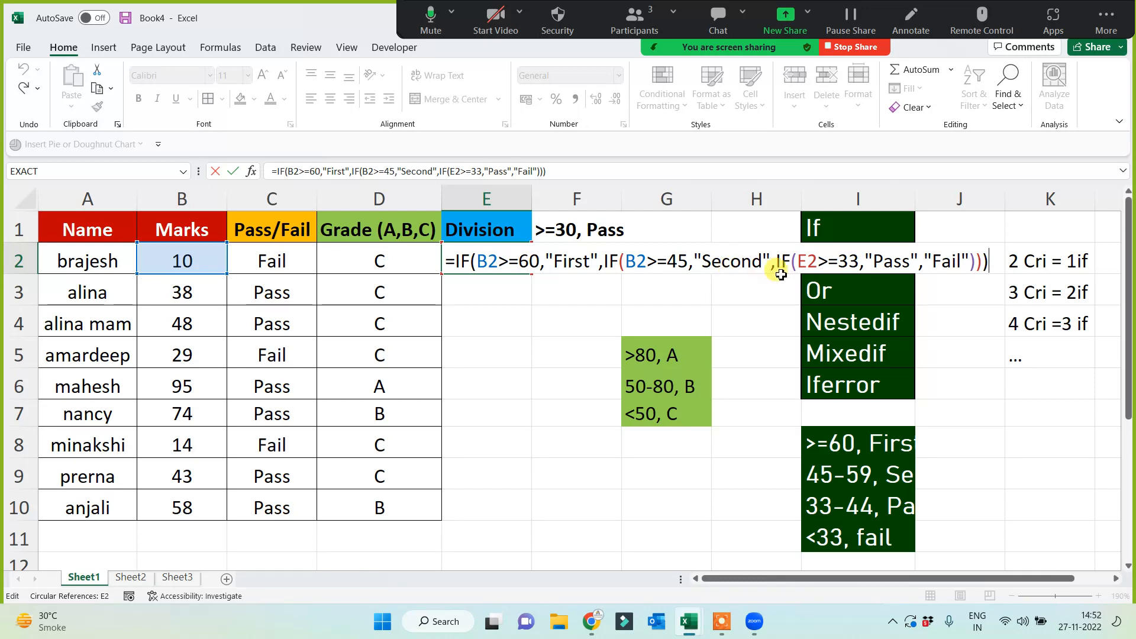
pyautogui.click(808, 262)
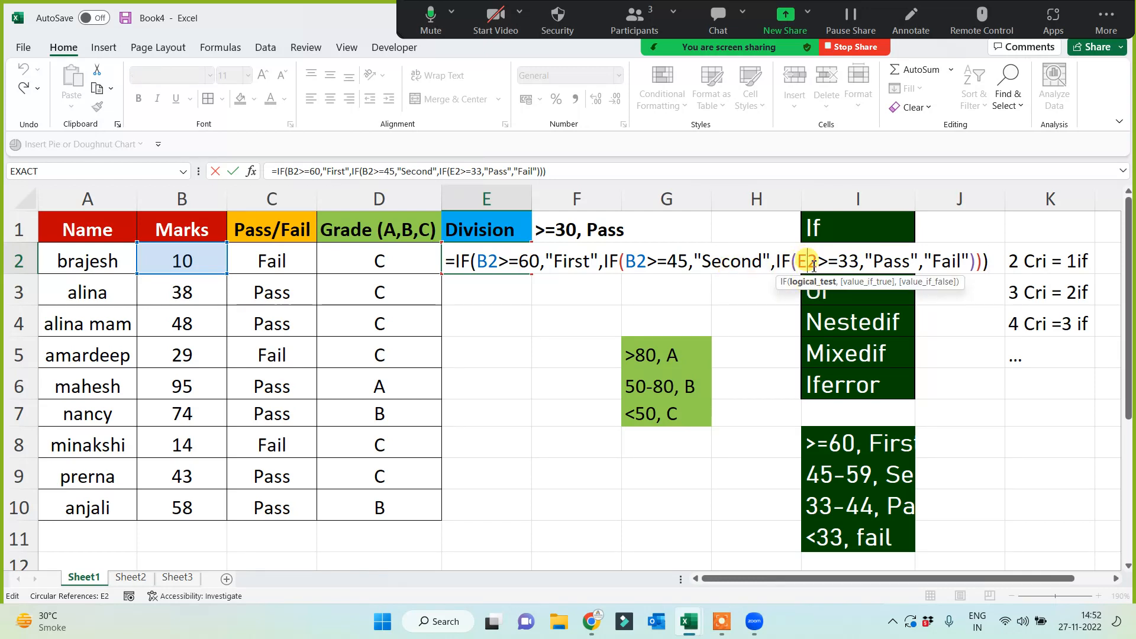
pyautogui.press('BackSpace')
pyautogui.write('B')
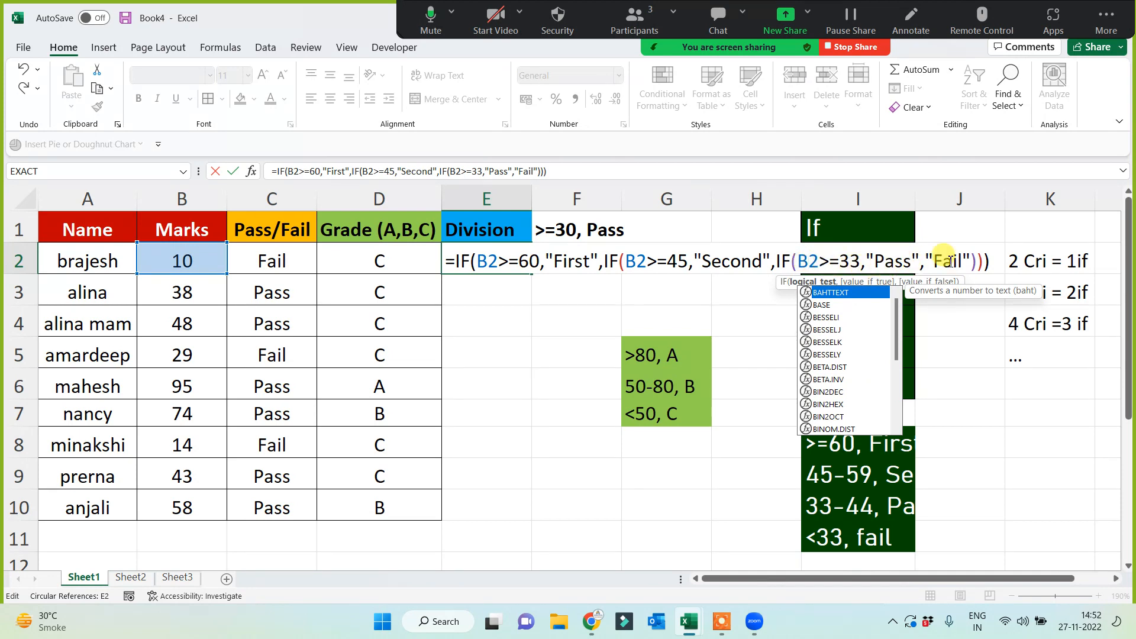
pyautogui.press('Return')
pyautogui.write('\\')
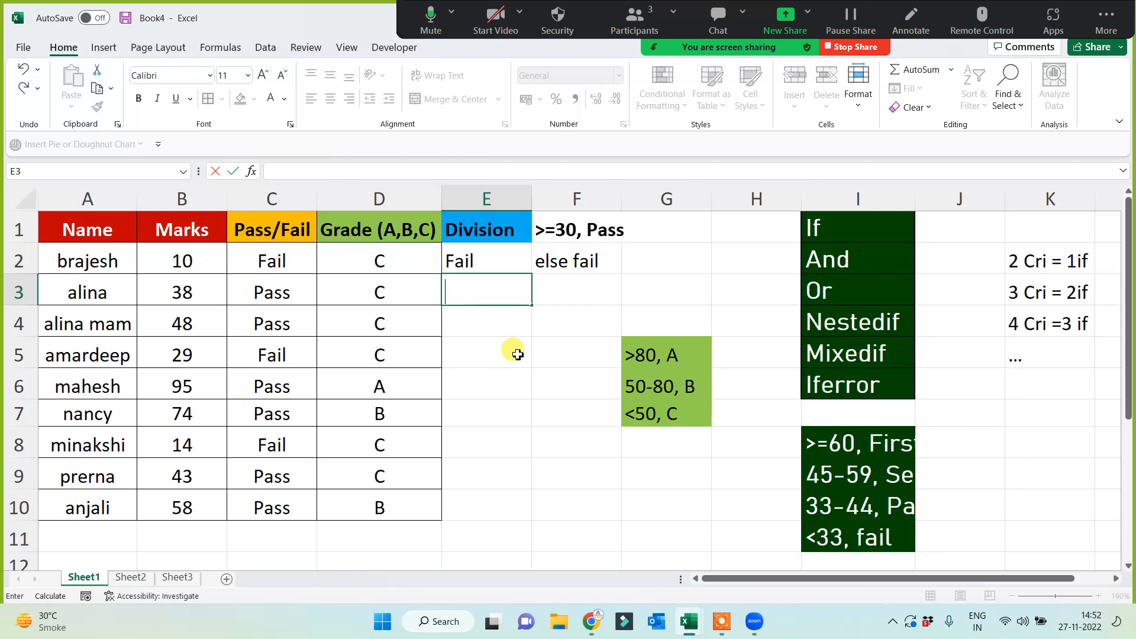
pyautogui.press('Escape')
# Fill the Division formula from E2 down to E10.
pyautogui.click(495, 257)
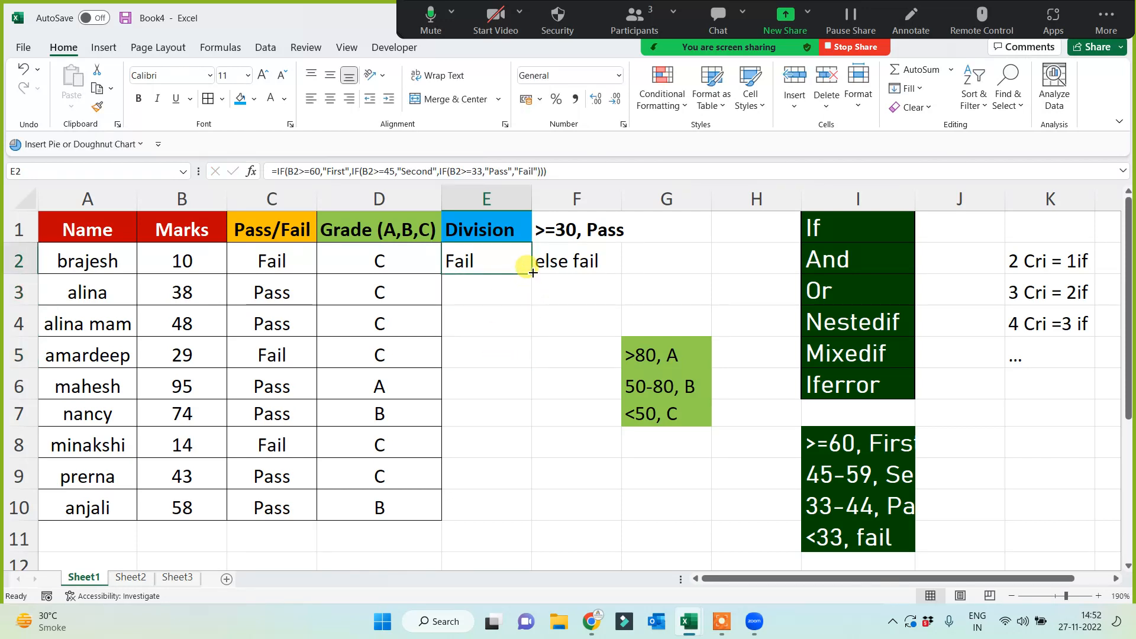
pyautogui.doubleClick(531, 275)
pyautogui.click(625, 384)
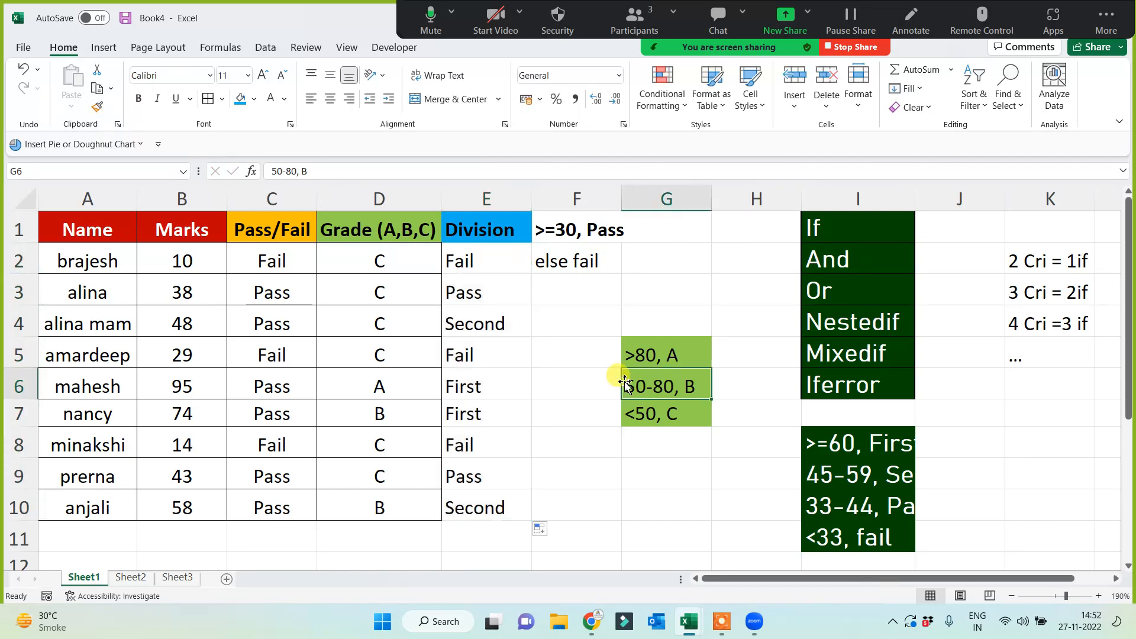
pyautogui.click(468, 261)
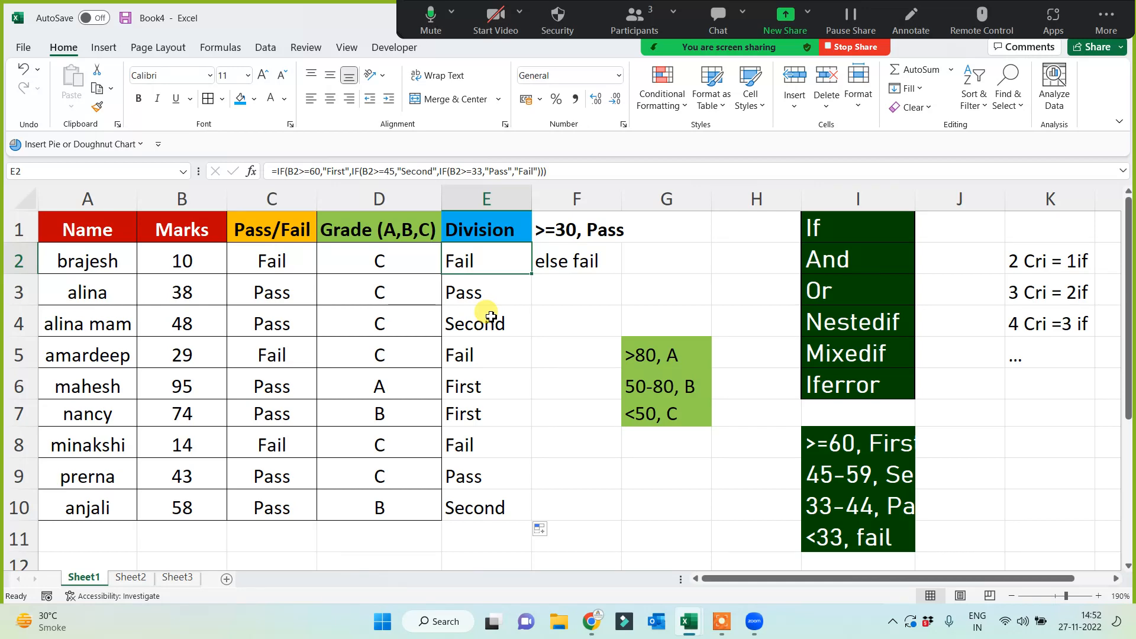
# Go to Sheet3 and enter the header "O/Y/T/C" in F1.
pyautogui.click(133, 577)
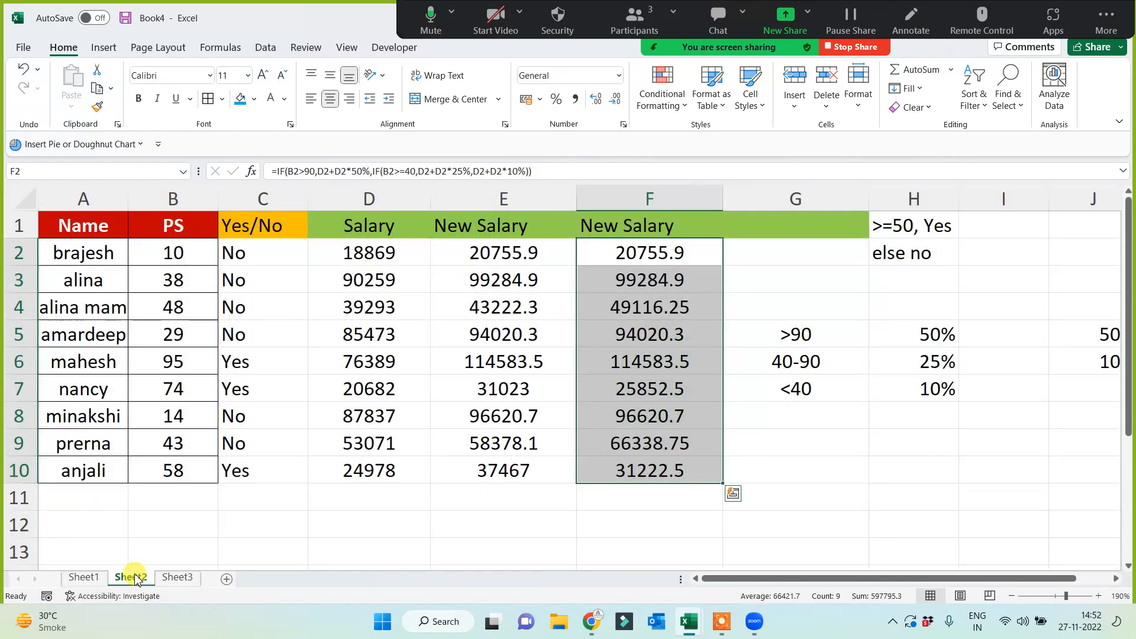
pyautogui.click(178, 577)
pyautogui.click(155, 222)
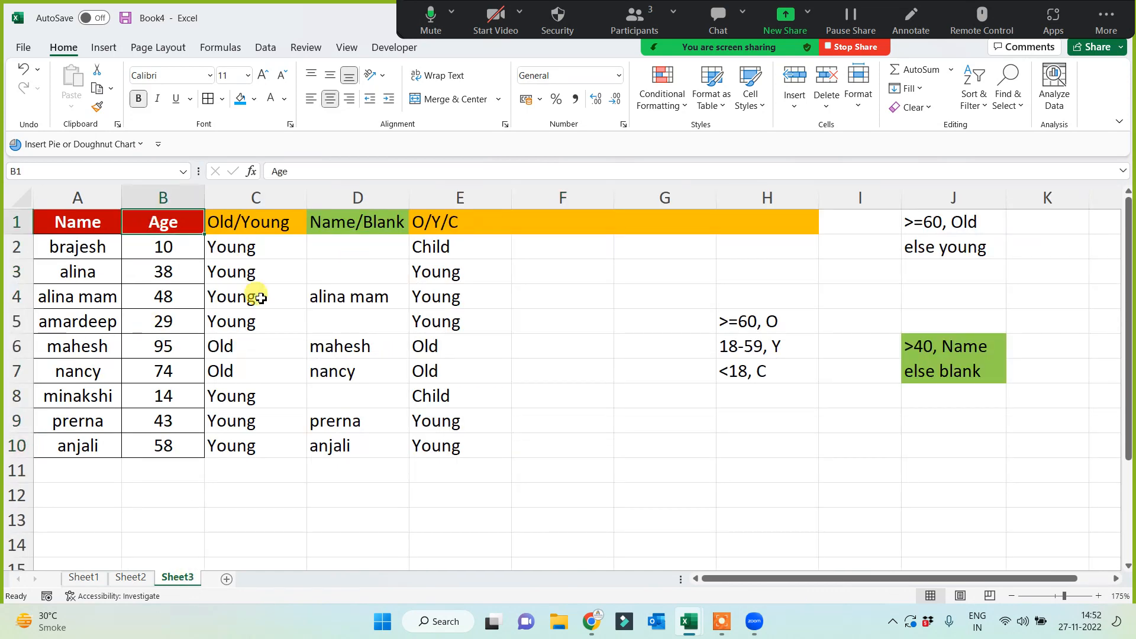
pyautogui.click(766, 445)
pyautogui.click(532, 220)
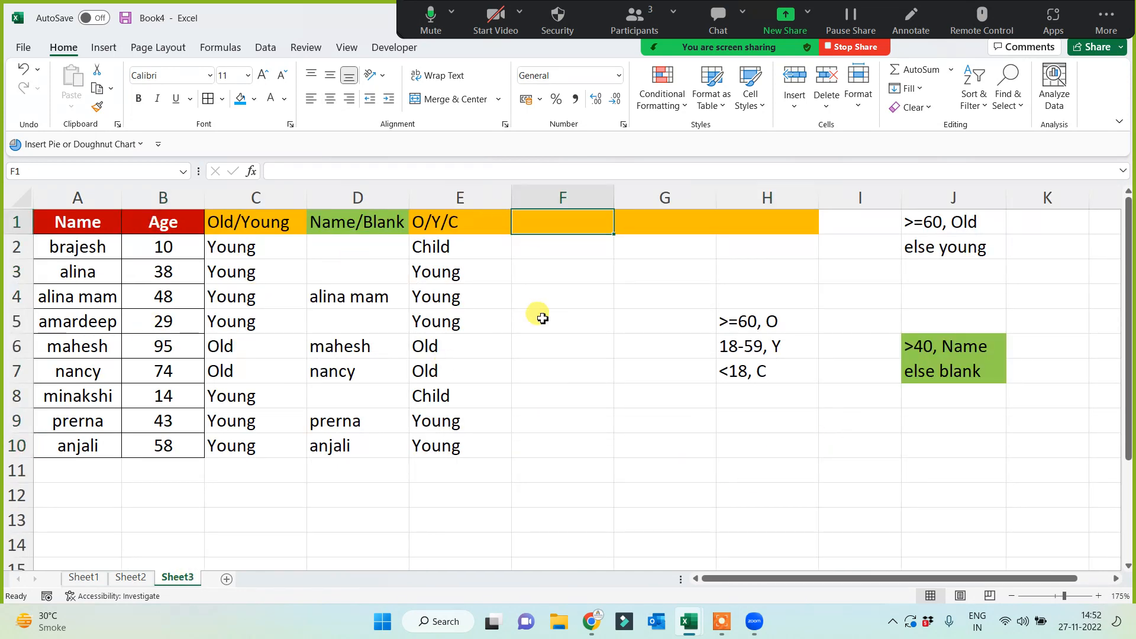
pyautogui.write('O/')
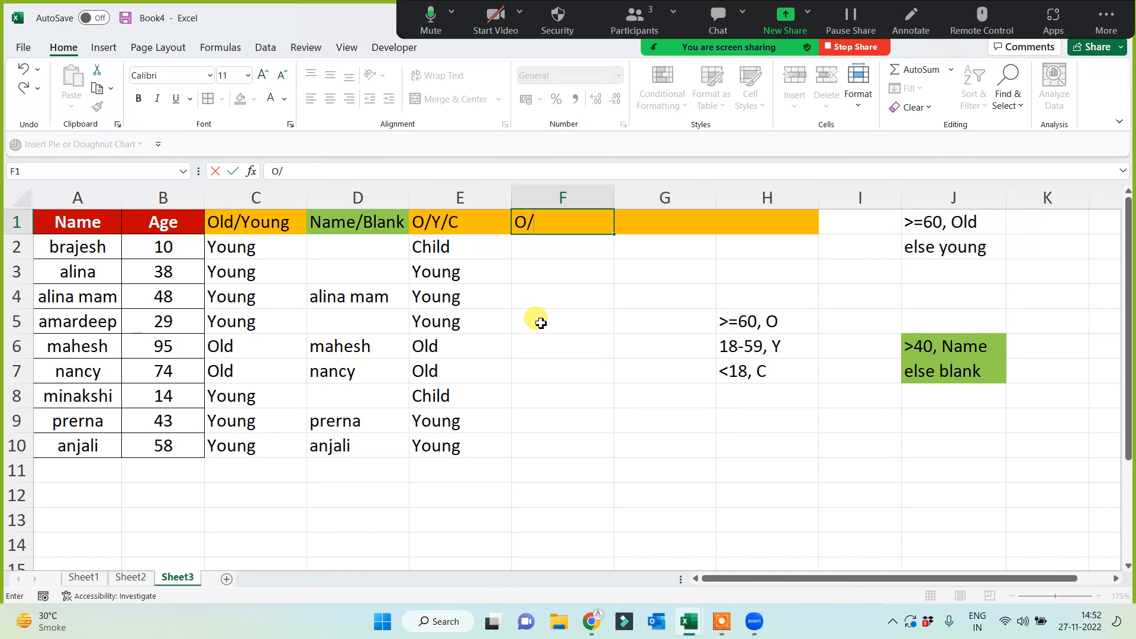
pyautogui.write('Y/T/C')
pyautogui.click(763, 441)
# Enter the age criteria ">=60,o" in H9 and "20-59,y" in H10.
pyautogui.click(764, 425)
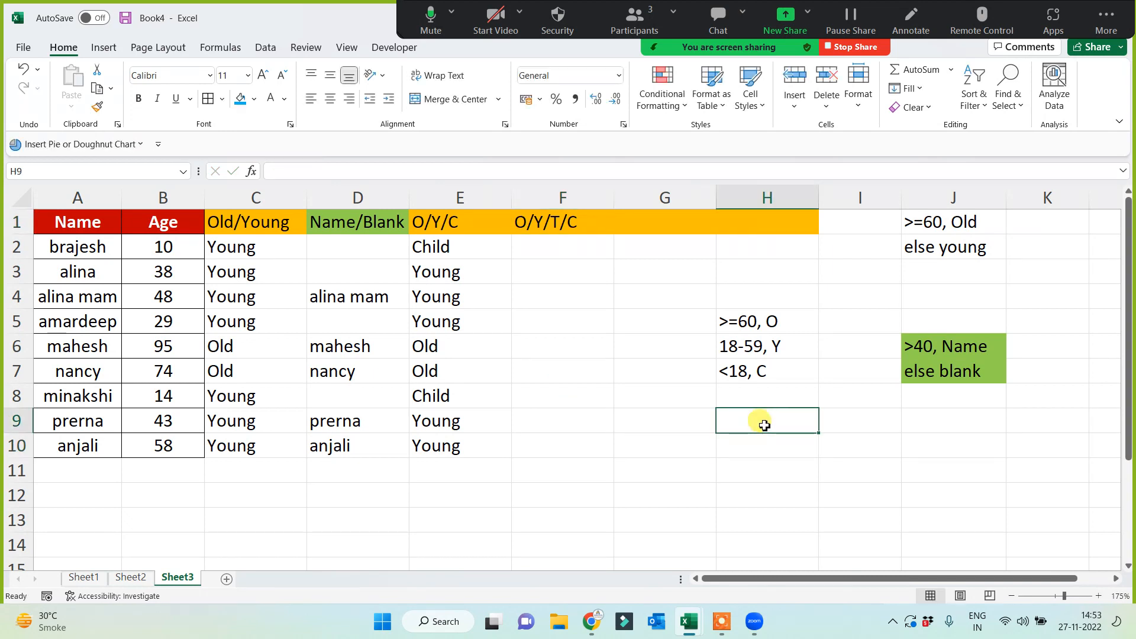
pyautogui.write('>=60')
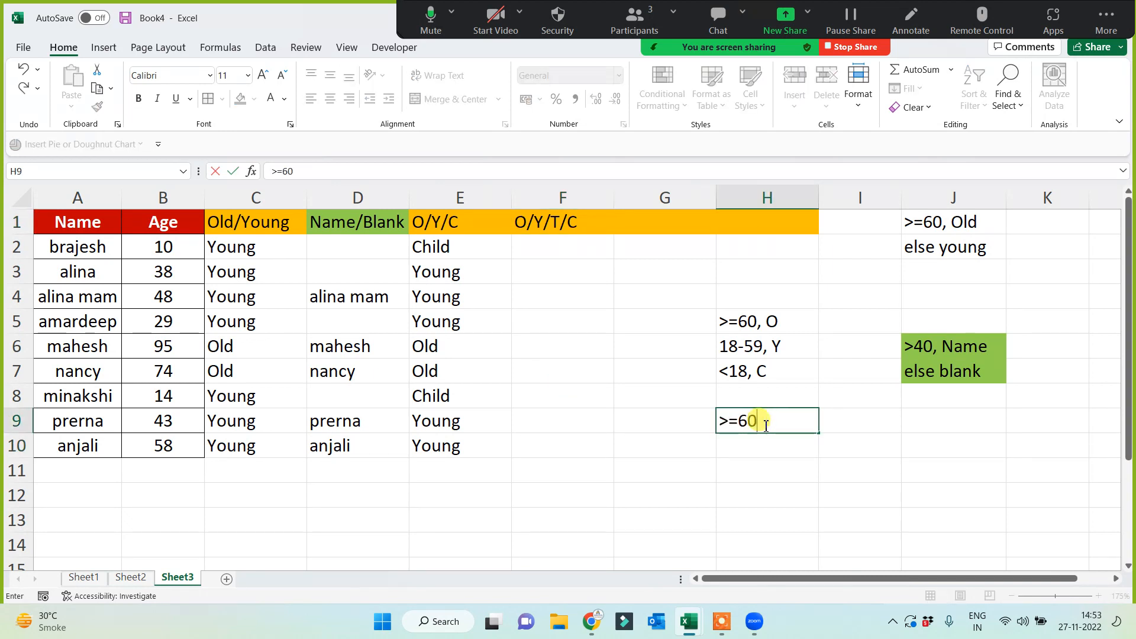
pyautogui.write(',o')
pyautogui.press('Return')
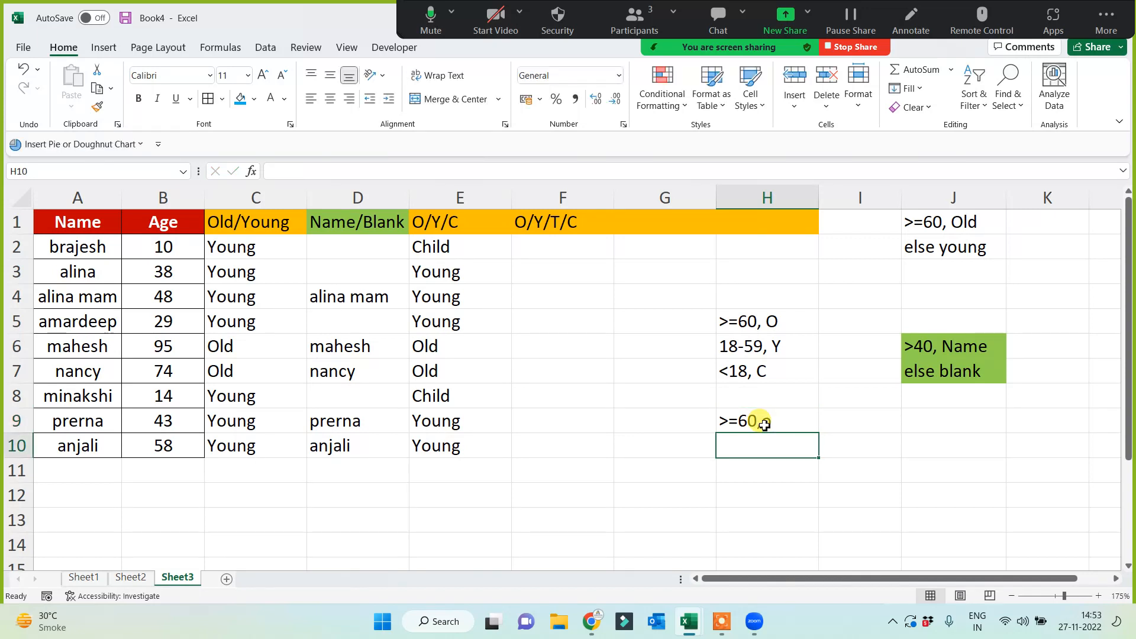
pyautogui.write('20')
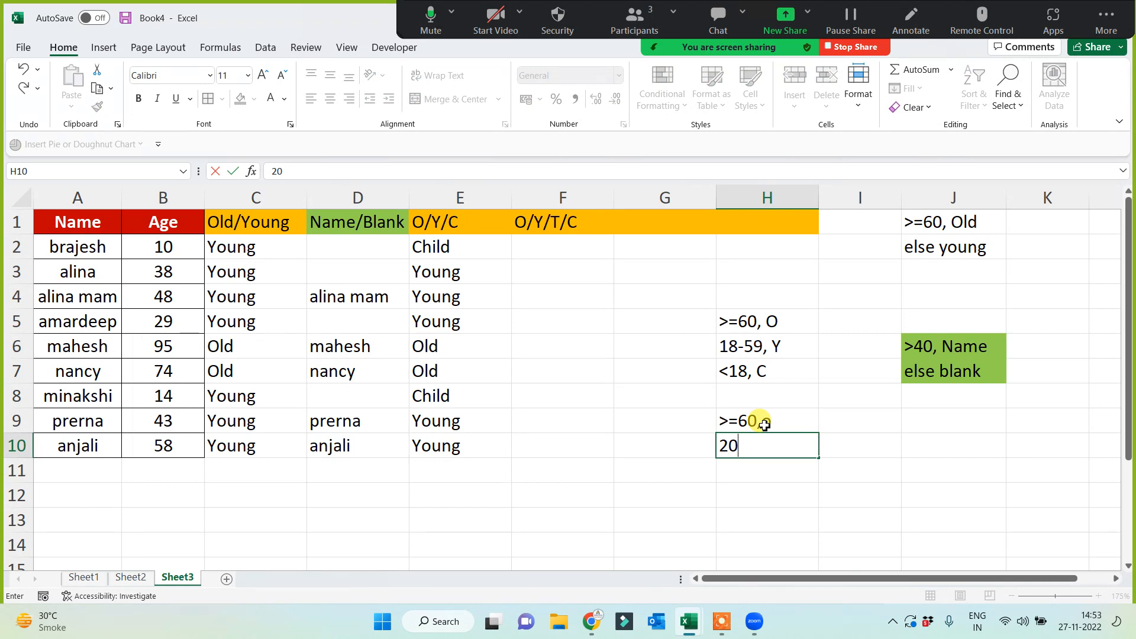
pyautogui.write('-59,yu')
pyautogui.press('BackSpace')
pyautogui.press('Return')
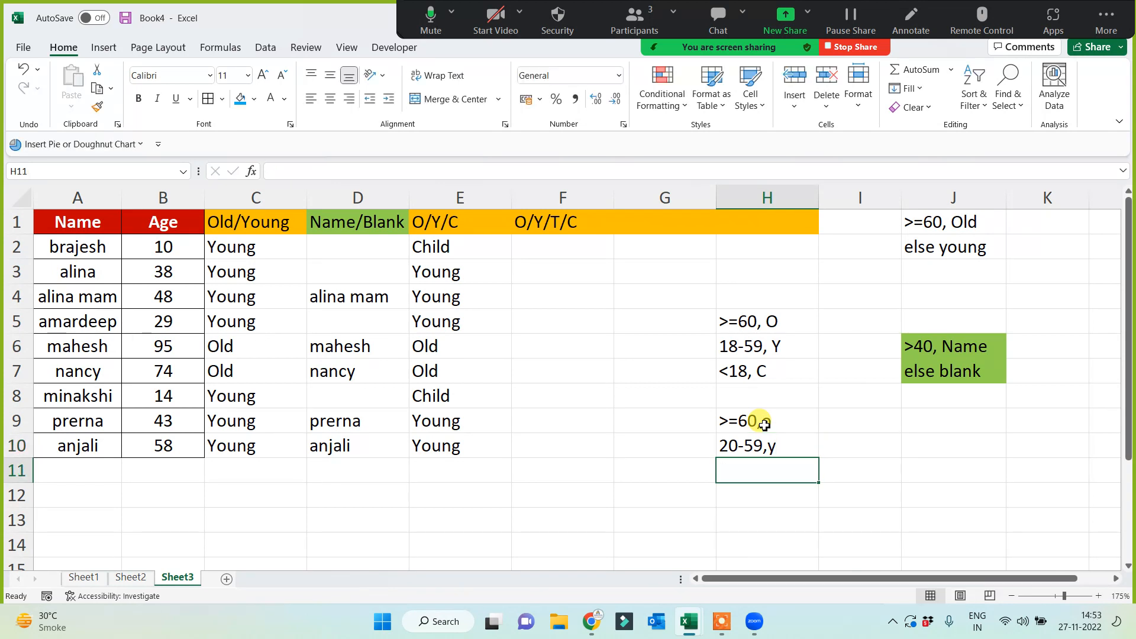
# Enter the age criteria "13-19, c" in H11 and "<13, C" in H12.
pyautogui.write('13')
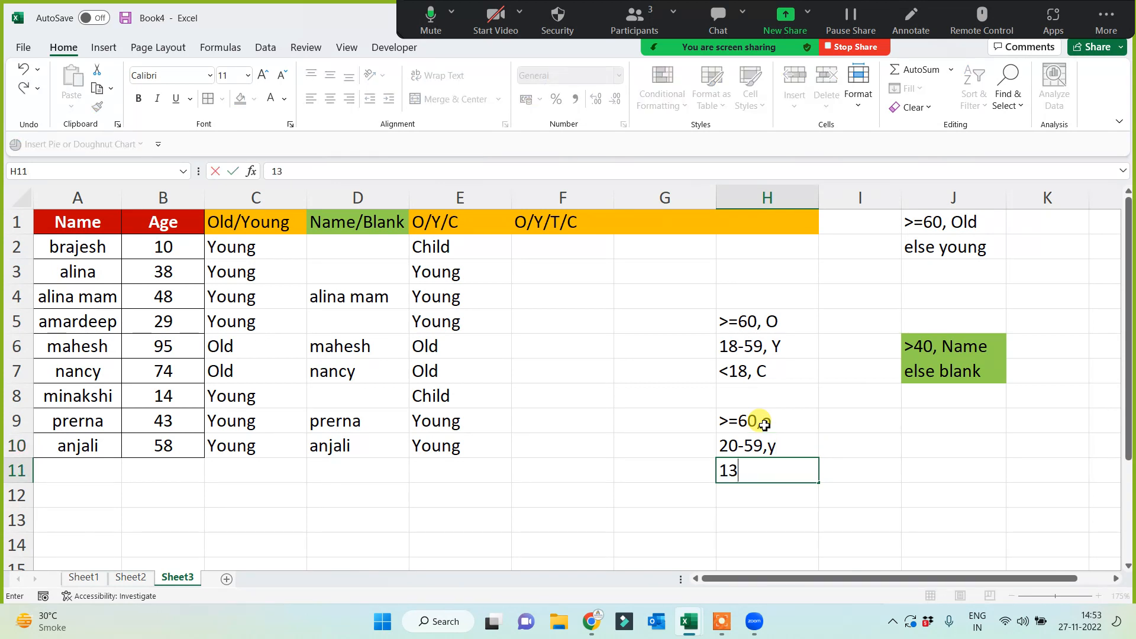
pyautogui.write('-19, c')
pyautogui.press('Return')
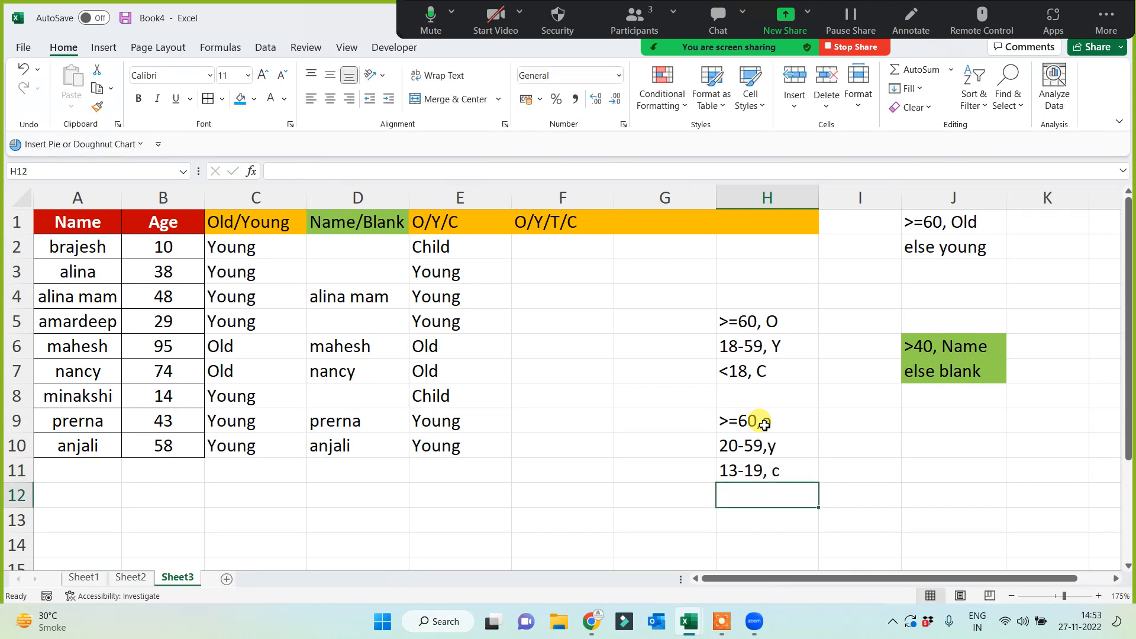
pyautogui.write('<13')
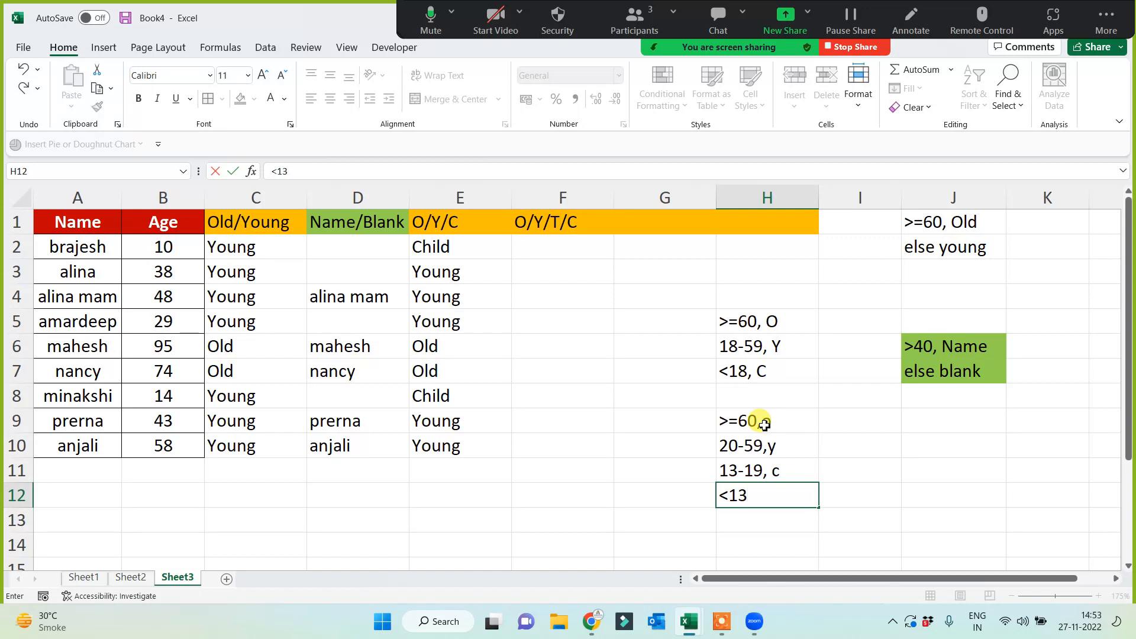
pyautogui.write(', C')
# Change the letter code of the 13-19 criterion in H11 to "t".
pyautogui.doubleClick(805, 473)
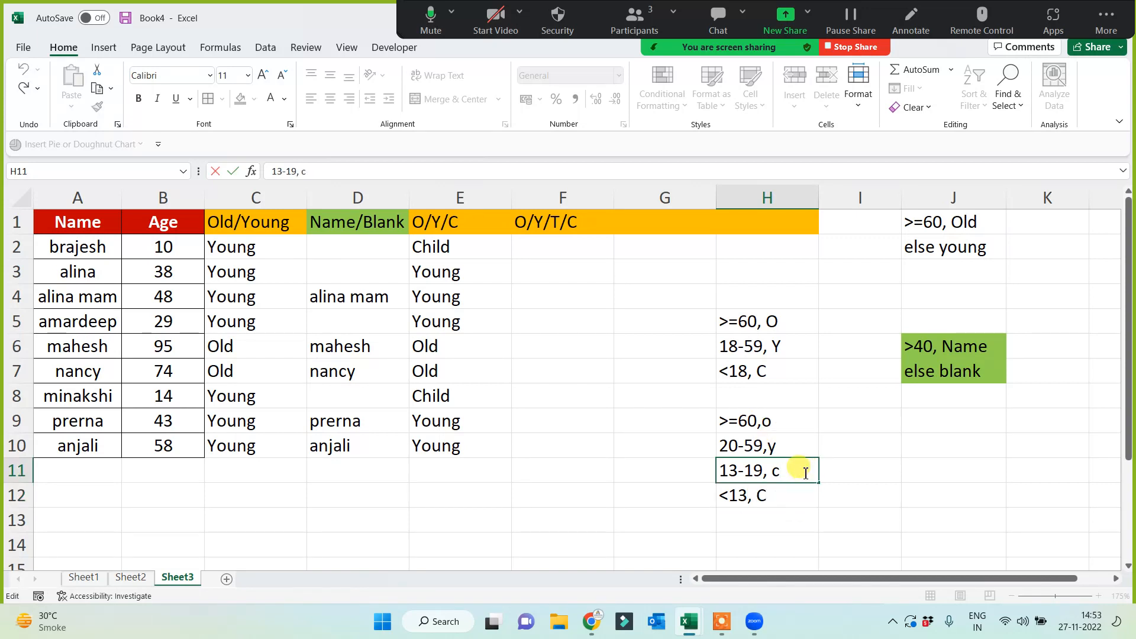
pyautogui.press('BackSpace')
pyautogui.write('t')
pyautogui.press('Return')
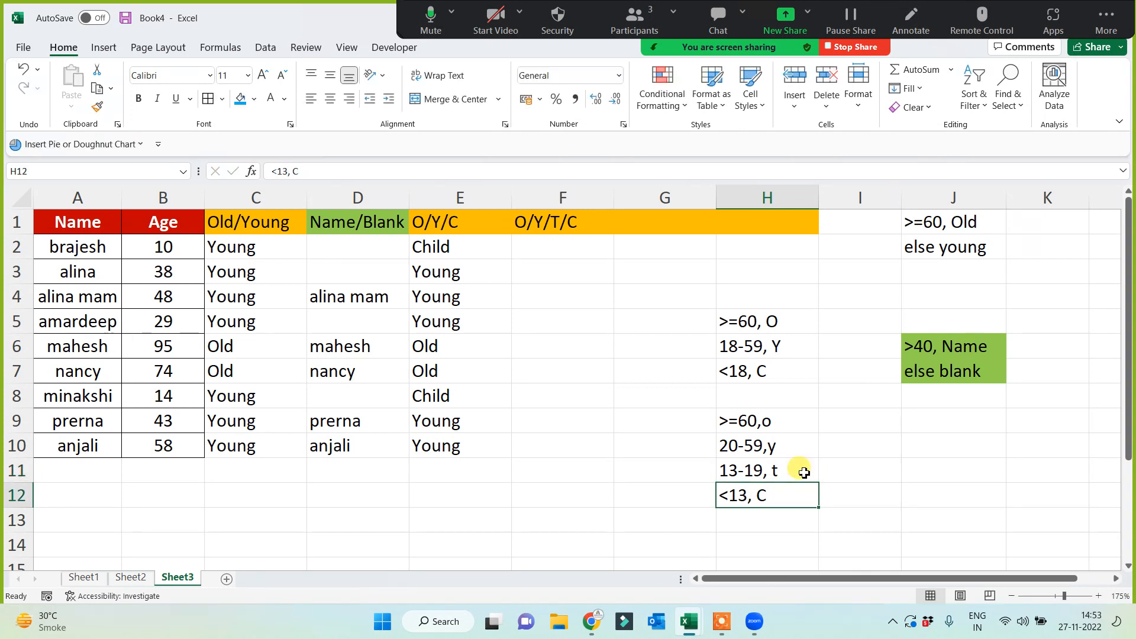
# Apply the blue fill colour to the header in F1 and the criteria in H9:H12.
pyautogui.moveTo(751, 421); pyautogui.dragTo(751, 496)
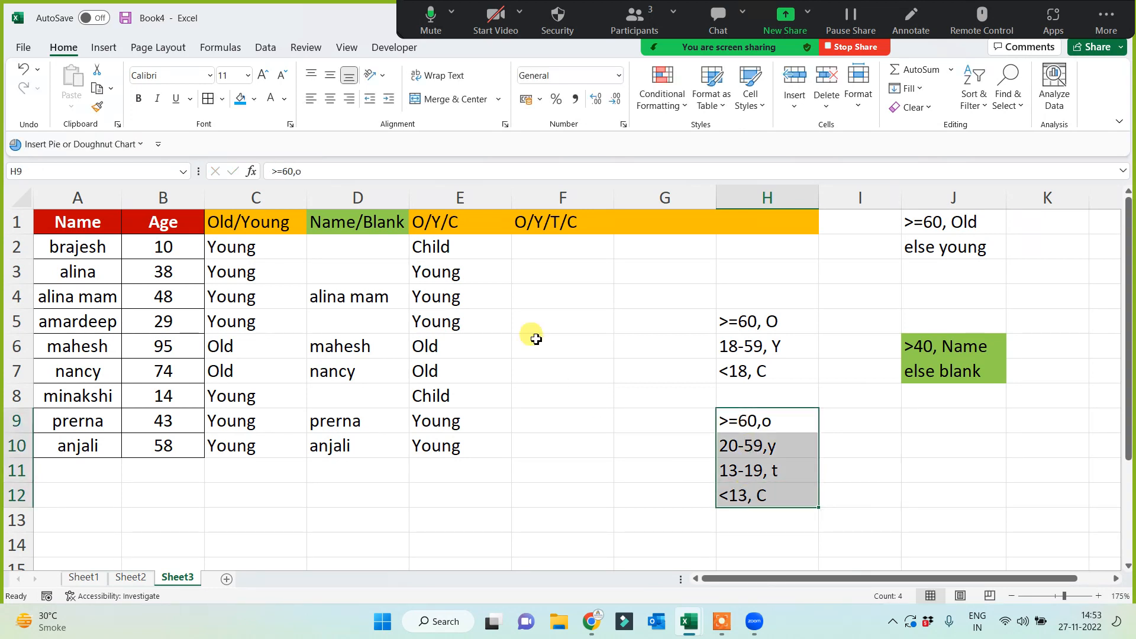
pyautogui.click(532, 223)
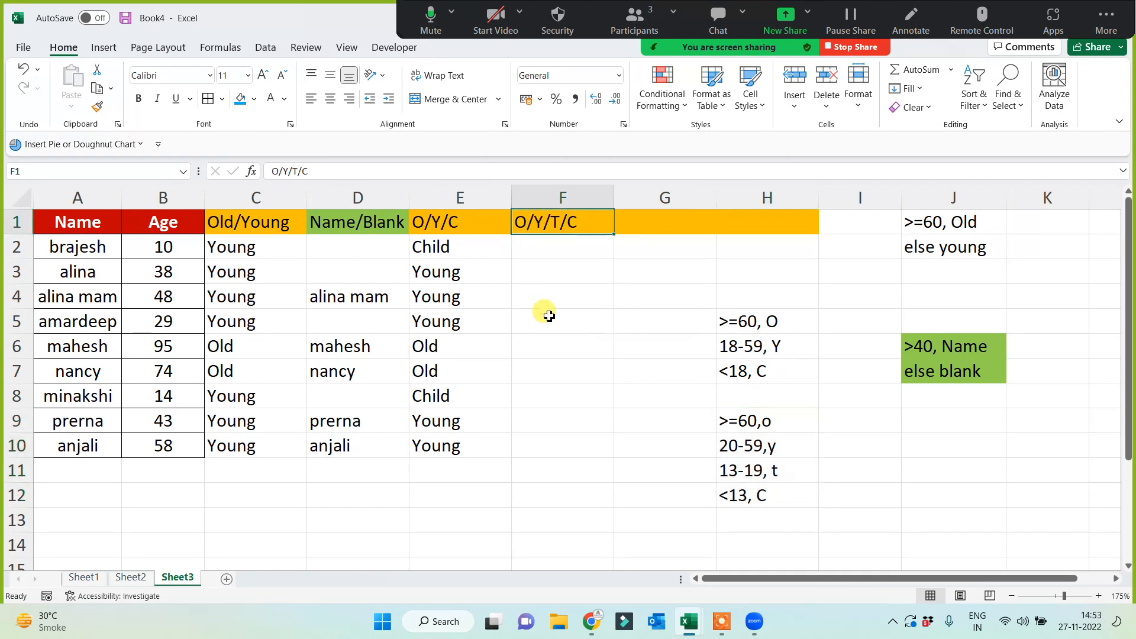
pyautogui.click(242, 98)
pyautogui.moveTo(764, 422); pyautogui.dragTo(766, 502)
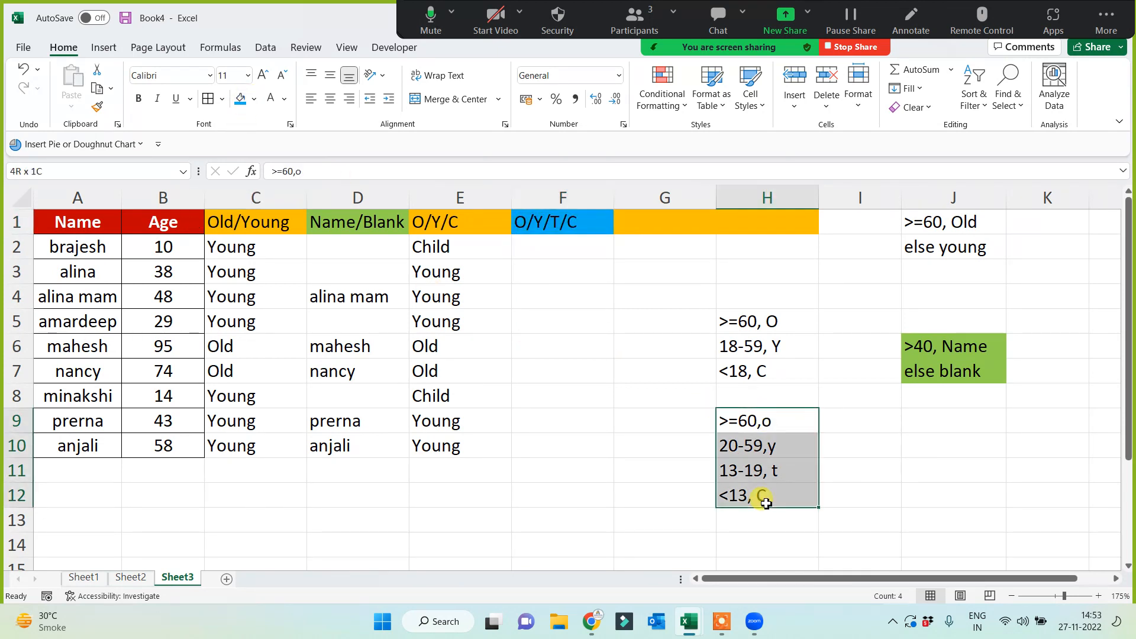
pyautogui.click(240, 98)
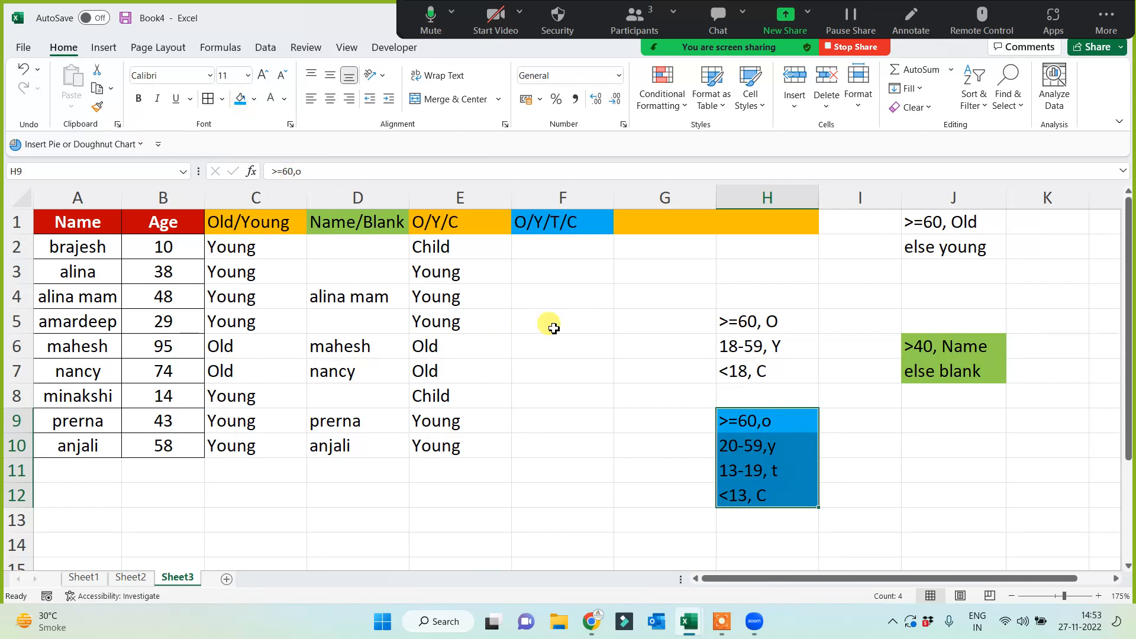
# Start an IF formula in F2 that tests B2>=60 and returns "Old" when true.
pyautogui.click(561, 252)
pyautogui.write('=')
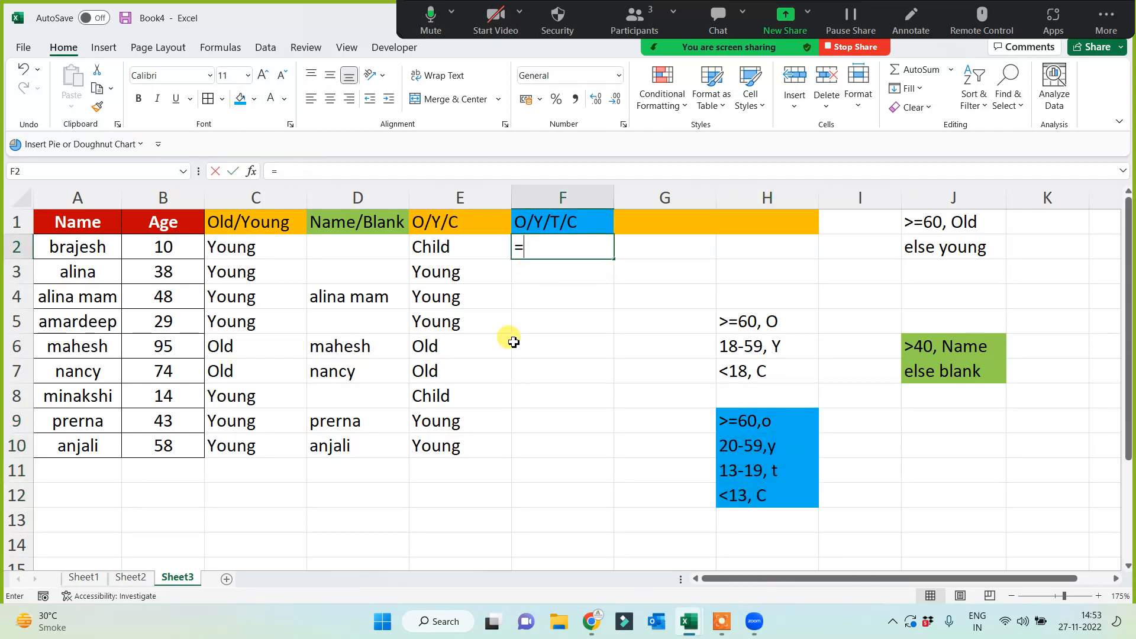
pyautogui.write('if')
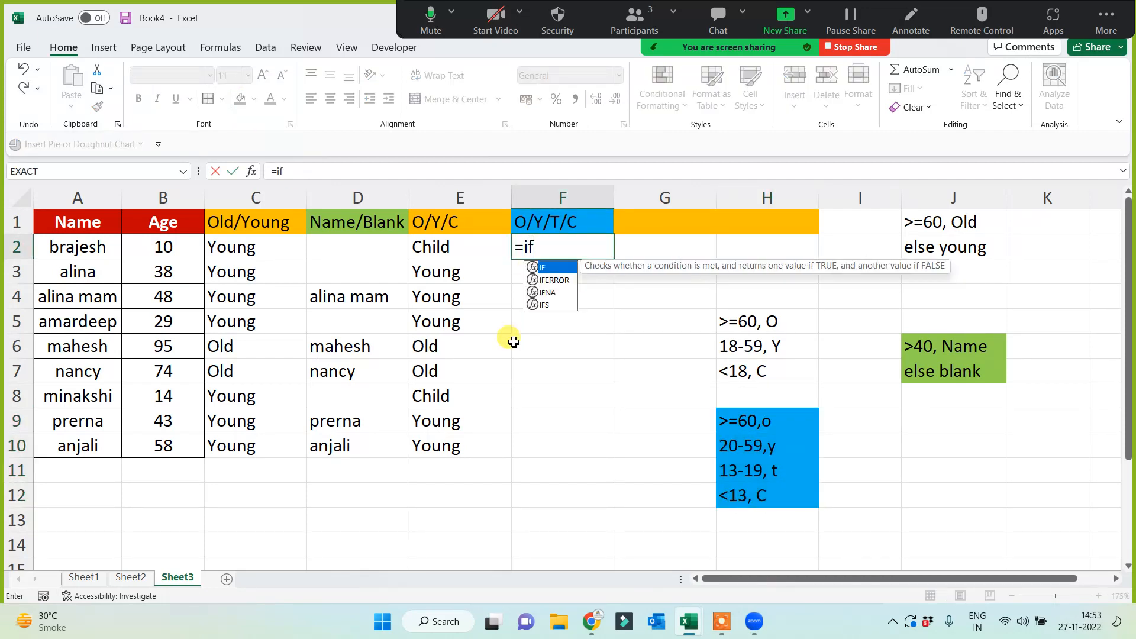
pyautogui.write('(')
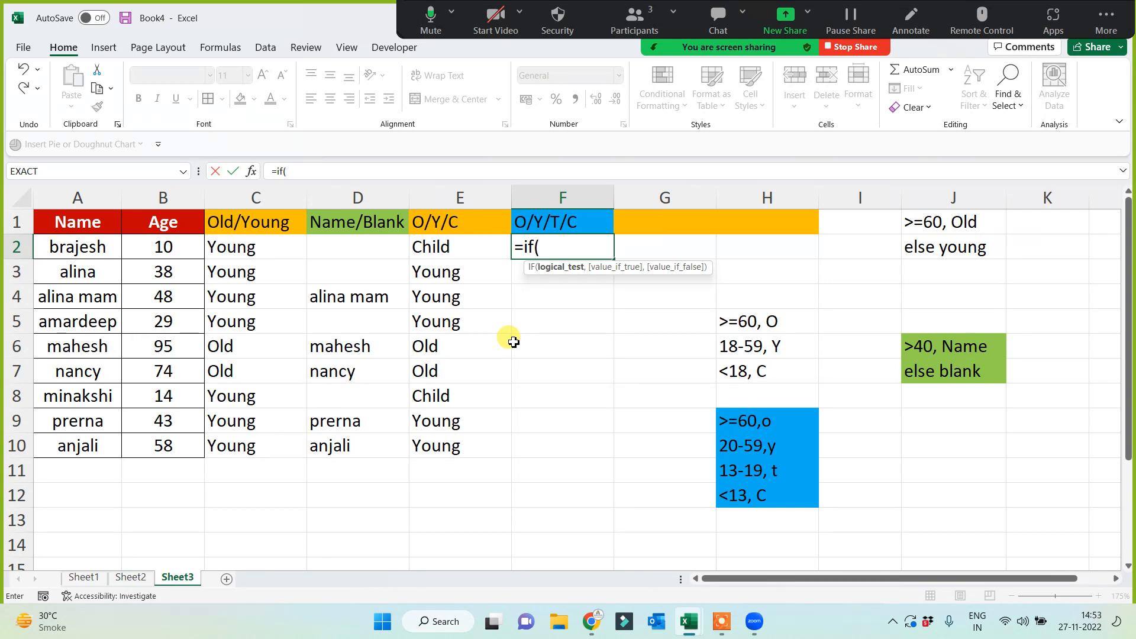
pyautogui.click(165, 247)
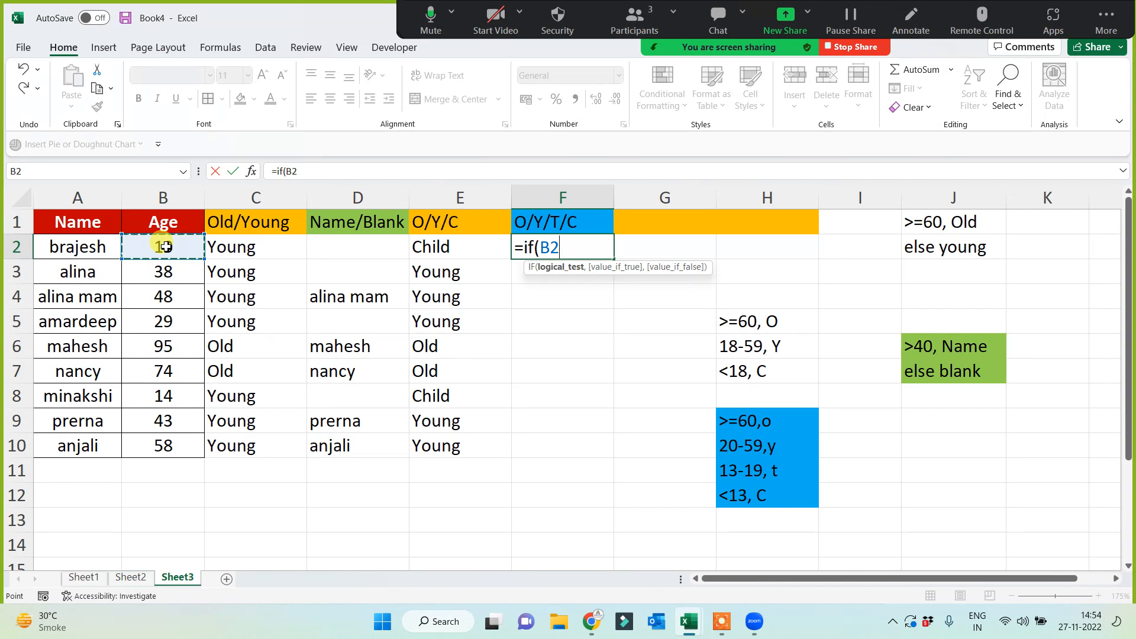
pyautogui.write('>')
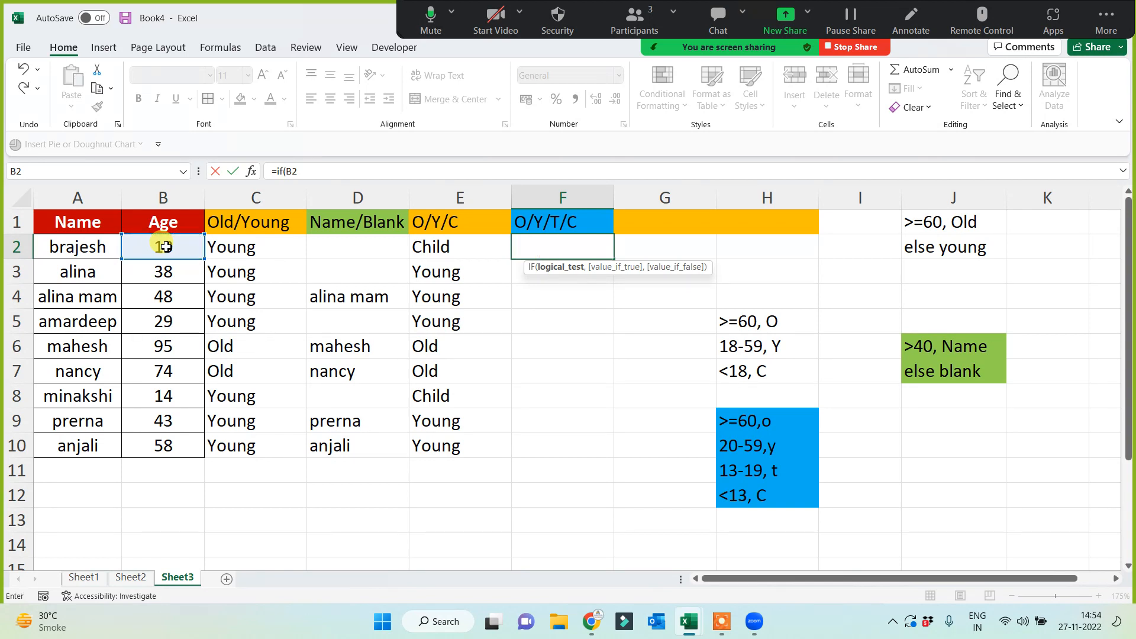
pyautogui.write('=60')
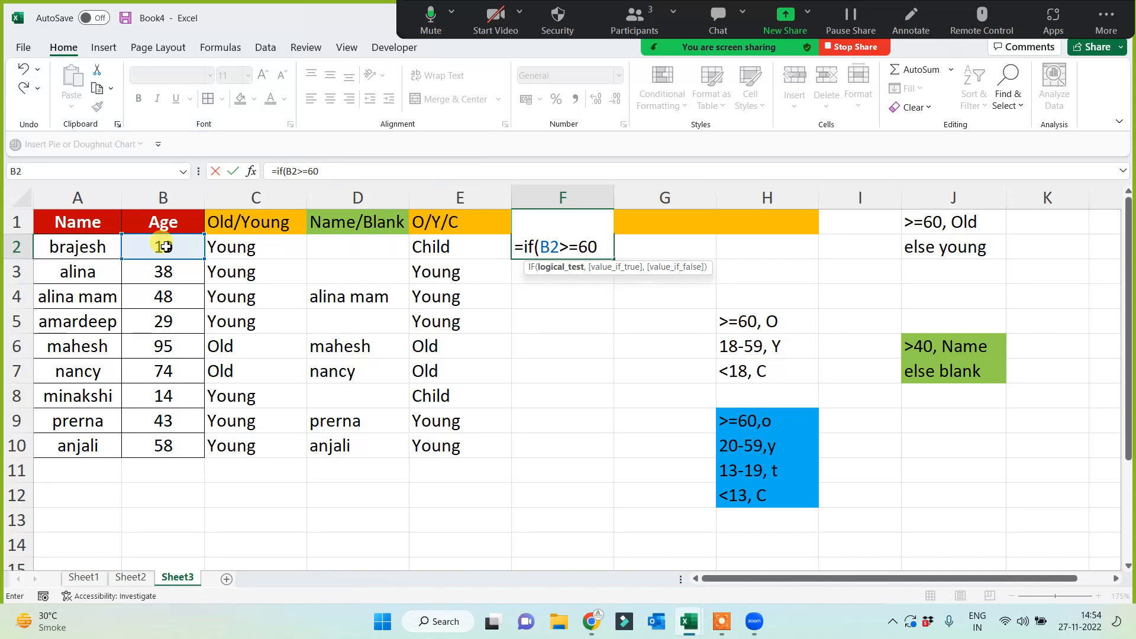
pyautogui.write(',')
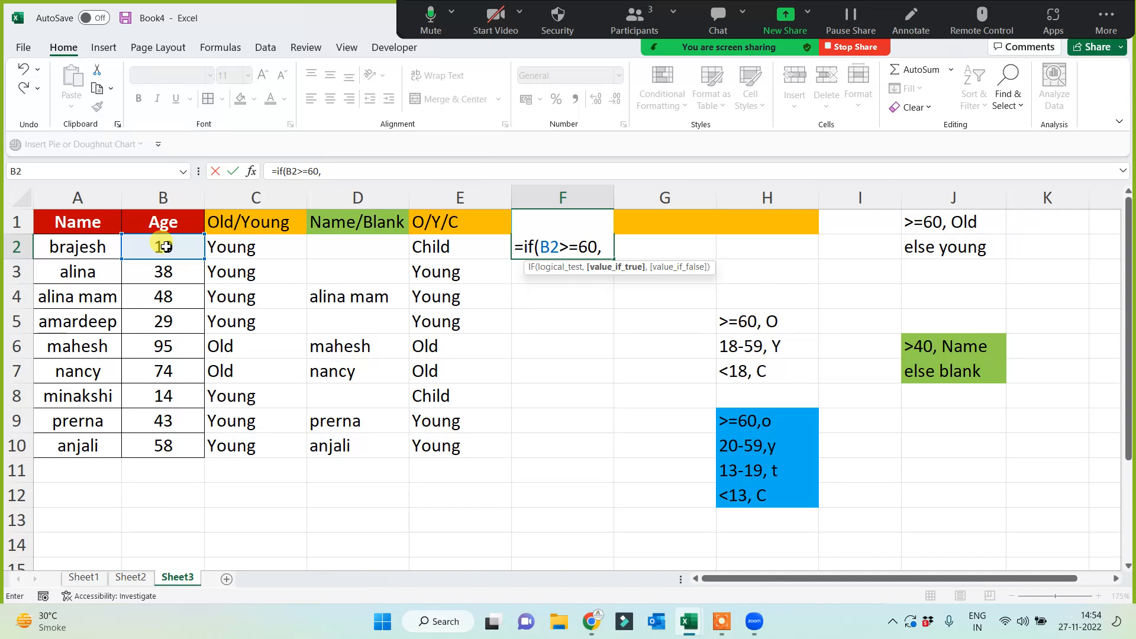
pyautogui.write('"Old')
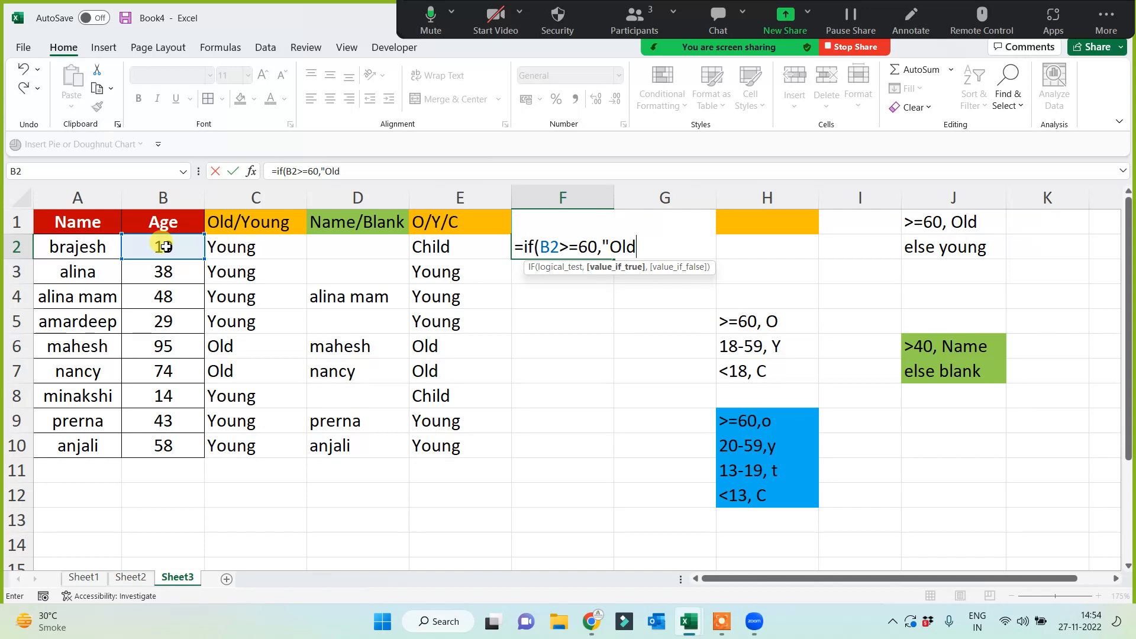
pyautogui.write('",')
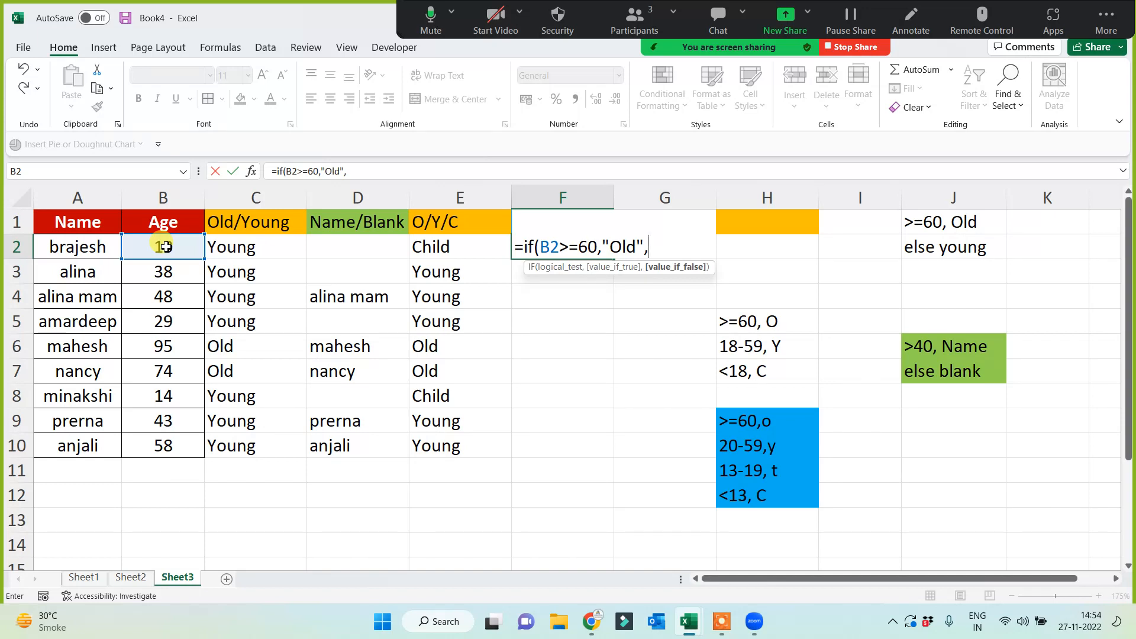
# Nest a second IF as the false value in F2, testing B2>=20 and returning "Young".
pyautogui.write('if(')
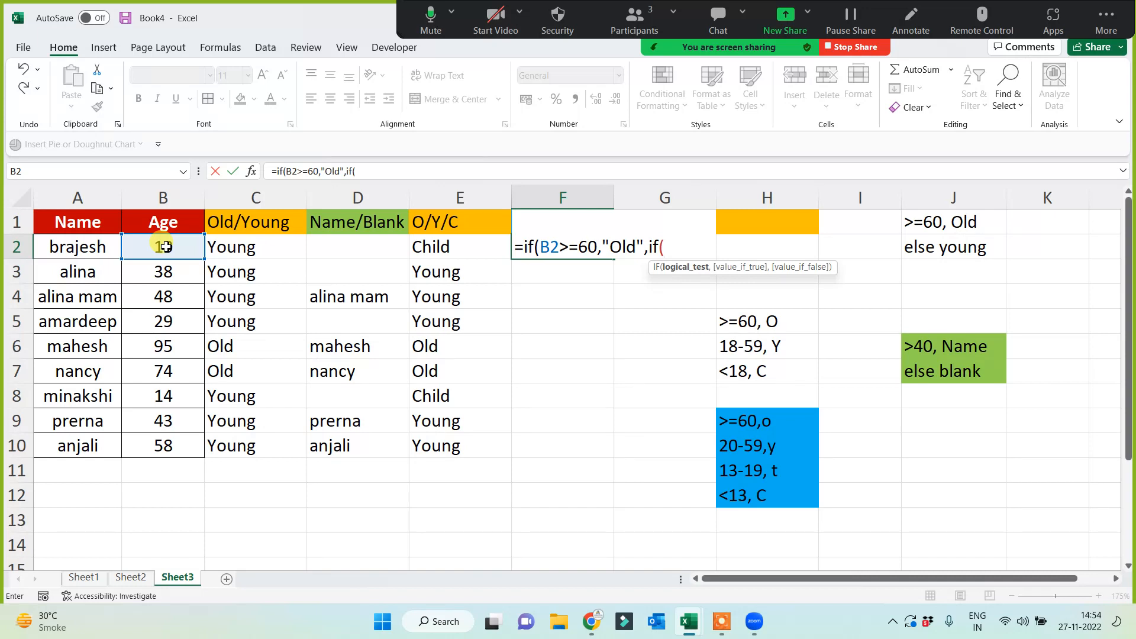
pyautogui.click(166, 246)
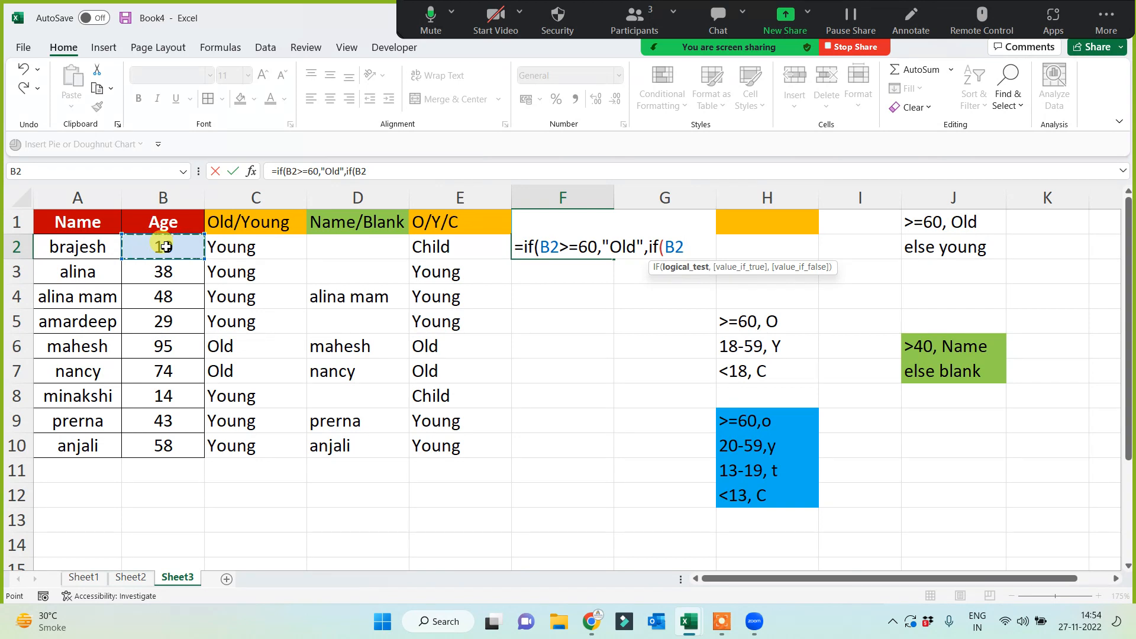
pyautogui.write('>=20')
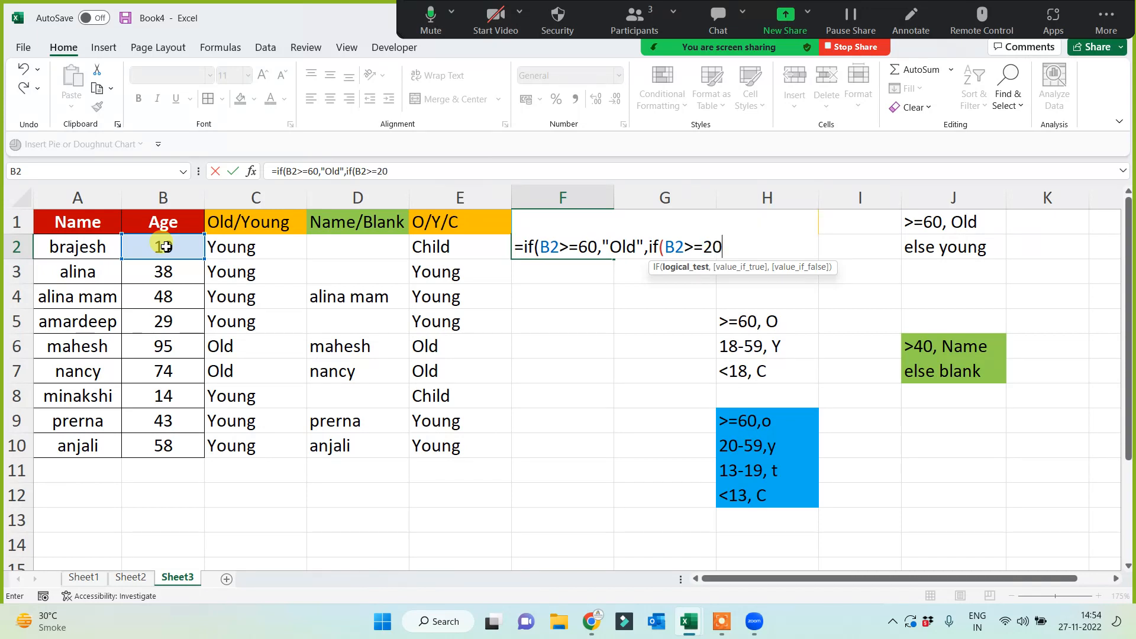
pyautogui.write(',"')
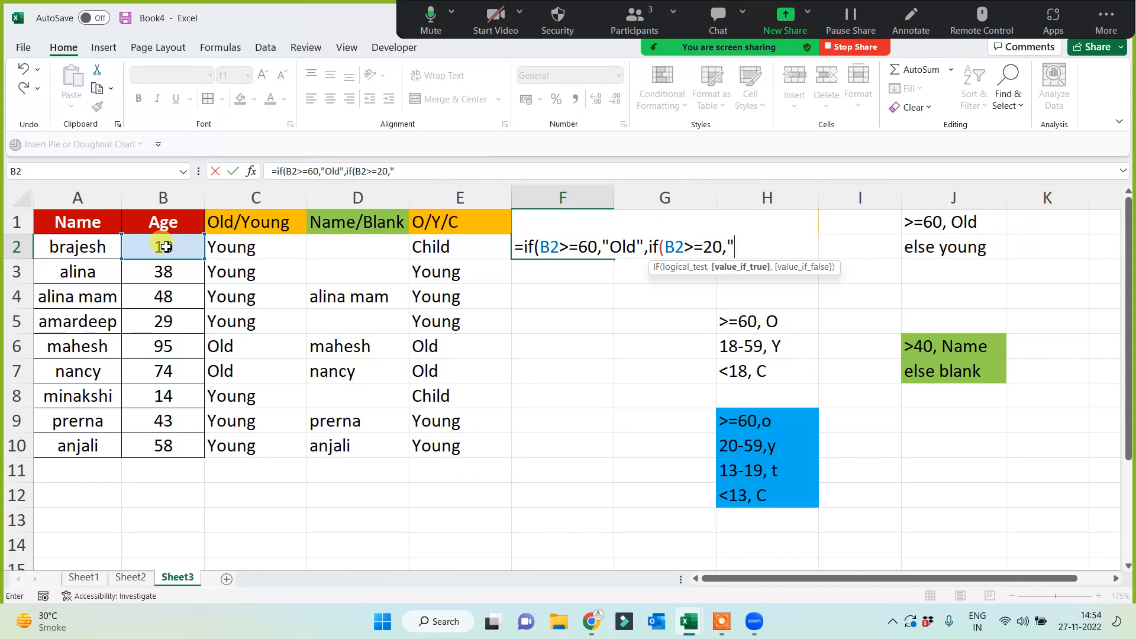
pyautogui.write('Young",')
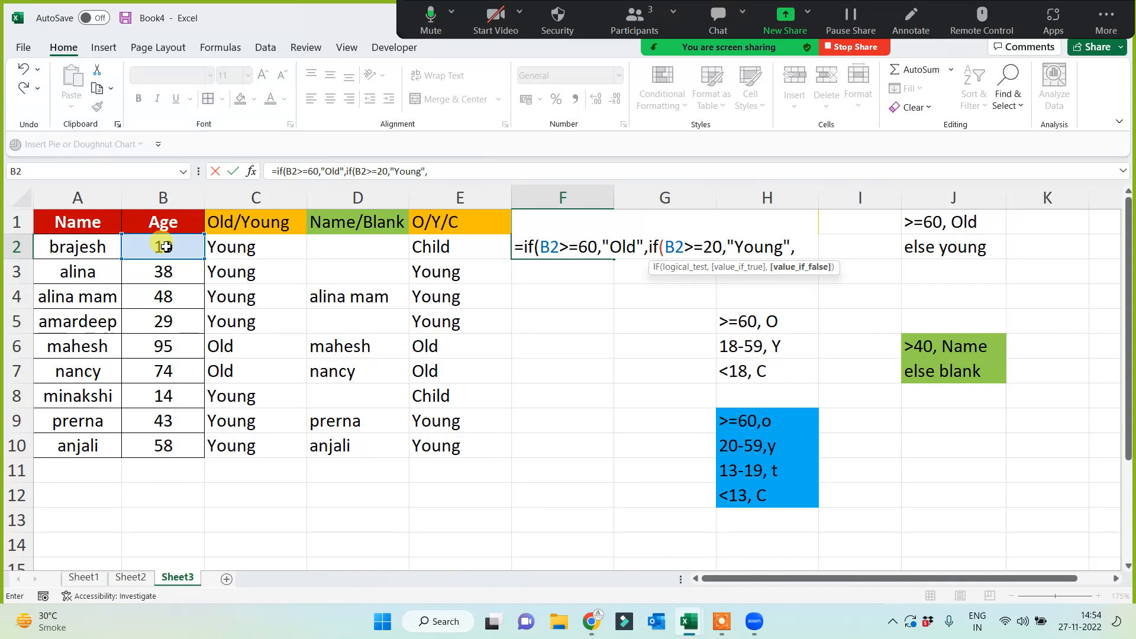
# Nest a third IF testing B2>=13 that returns "Teen", otherwise "Child", and complete the F2 formula.
pyautogui.write('if')
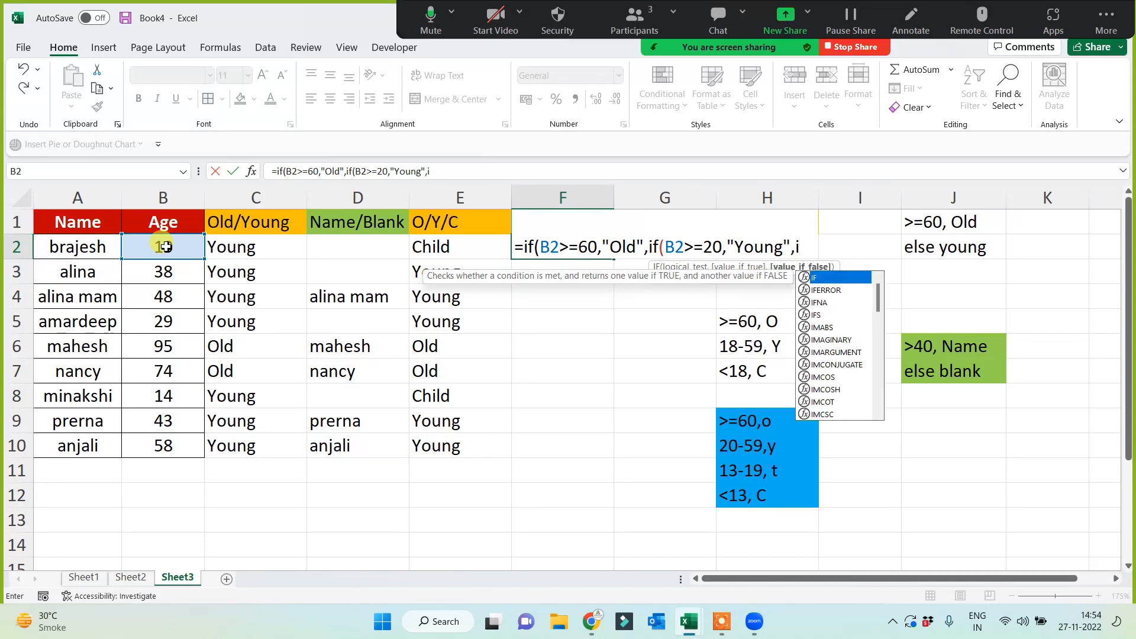
pyautogui.write('(')
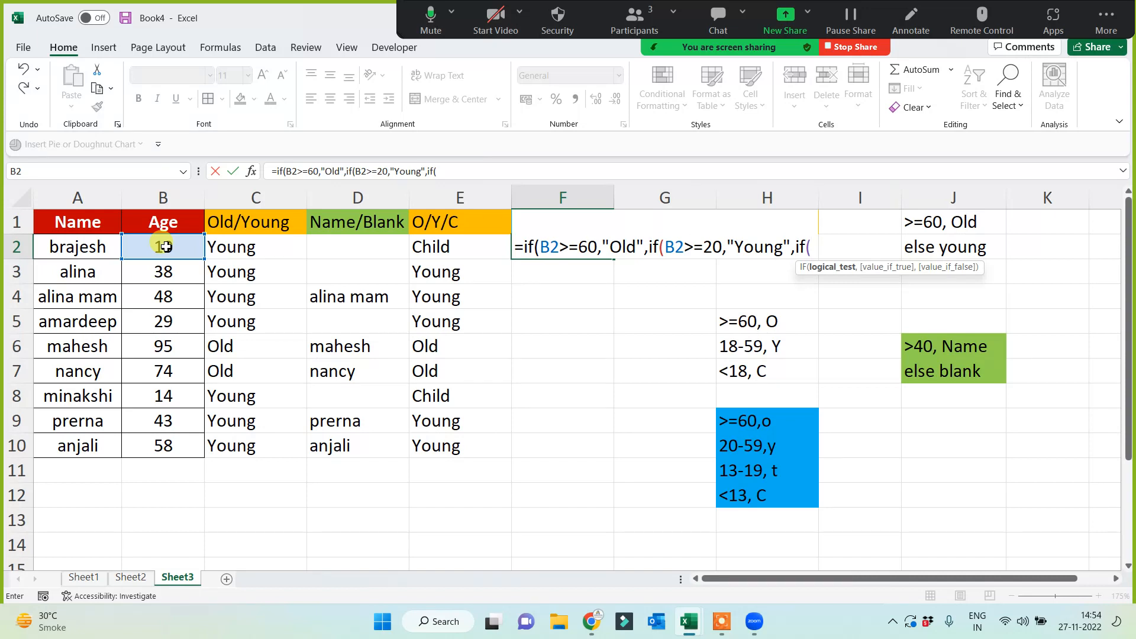
pyautogui.click(166, 247)
pyautogui.write('>=')
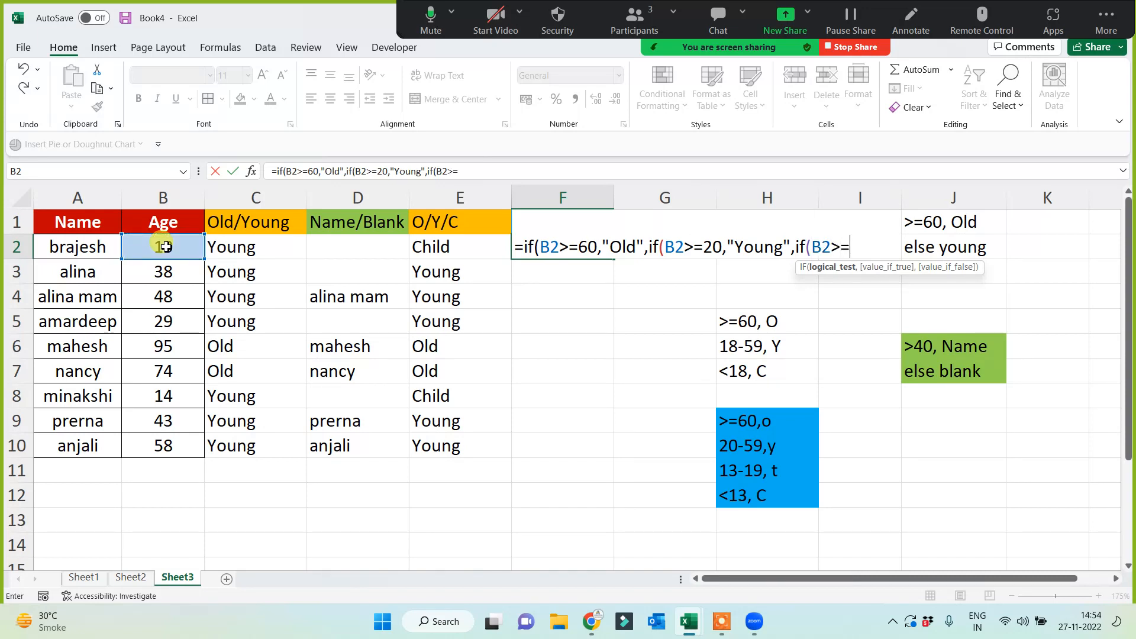
pyautogui.write('13,')
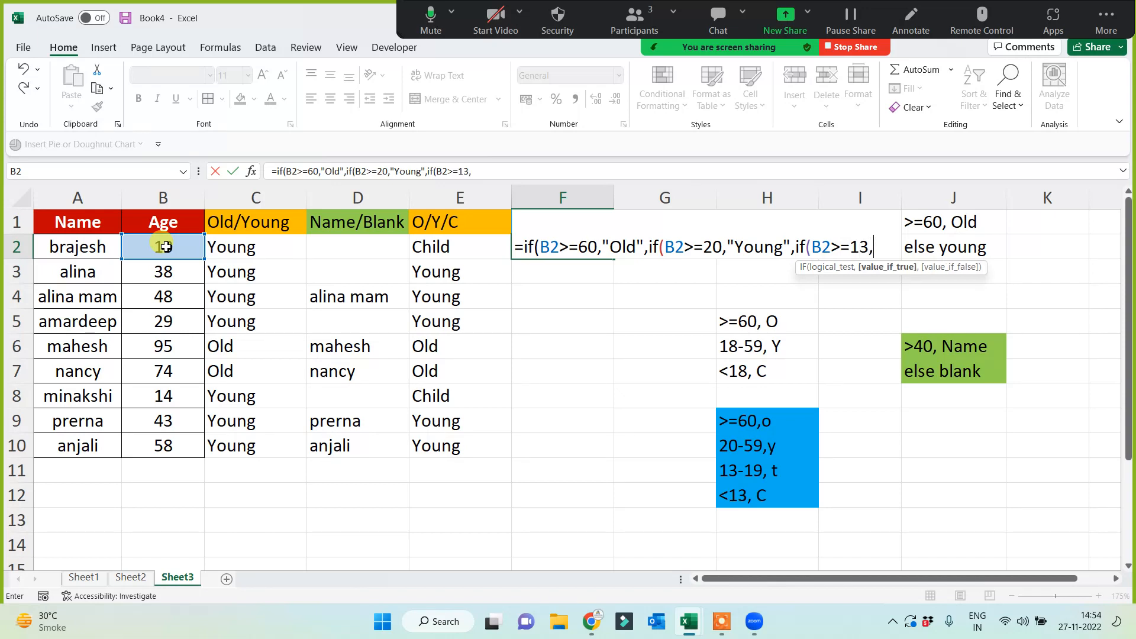
pyautogui.write('"Teen",')
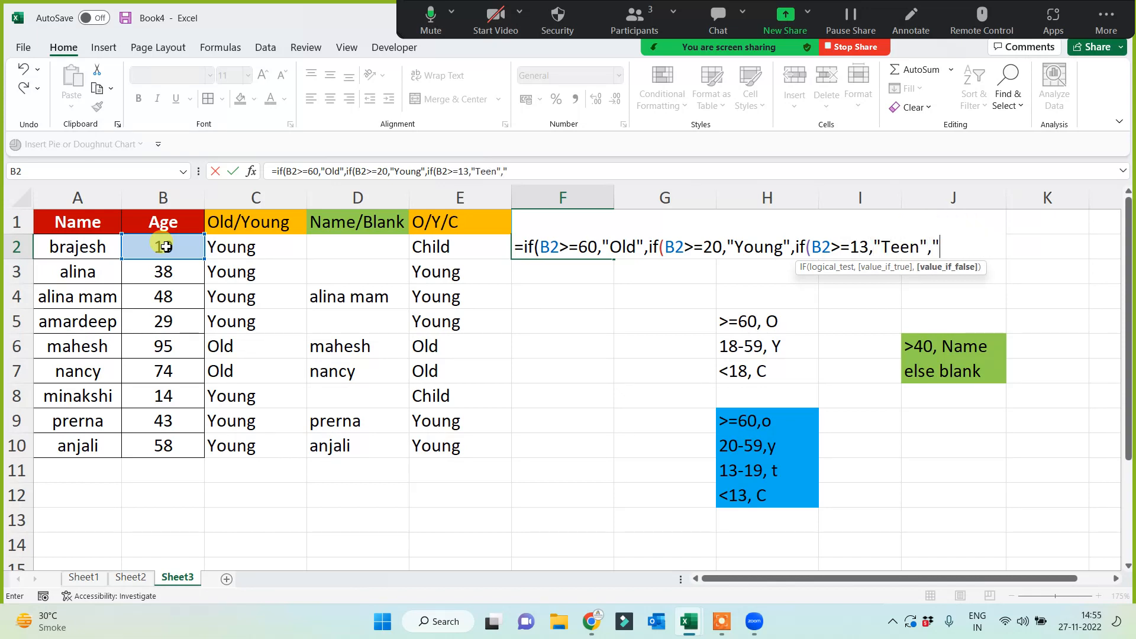
pyautogui.write('"Child")))')
pyautogui.press('Return')
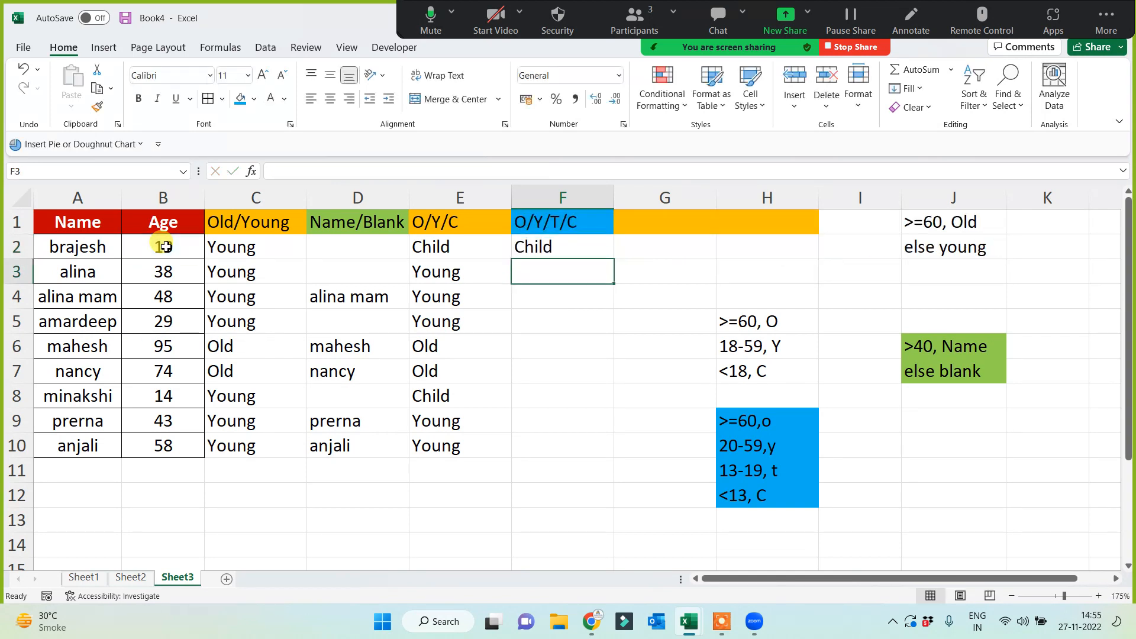
# Fill the F2 age-classification formula down through F10 and reselect F2 to review its formula.
pyautogui.click(520, 246)
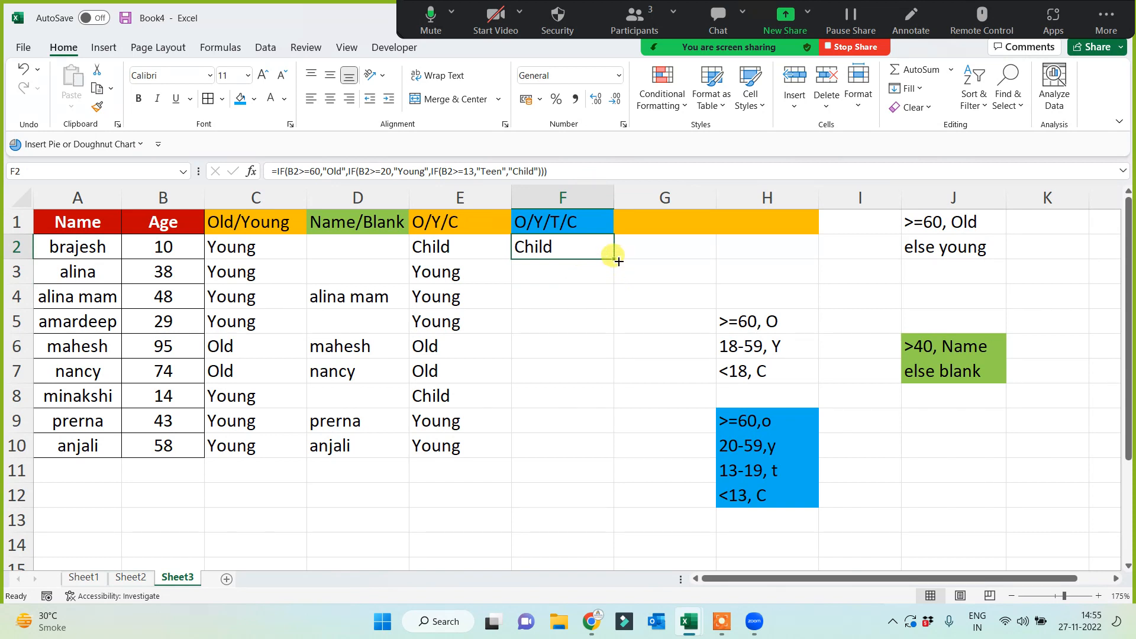
pyautogui.doubleClick(613, 259)
pyautogui.click(437, 472)
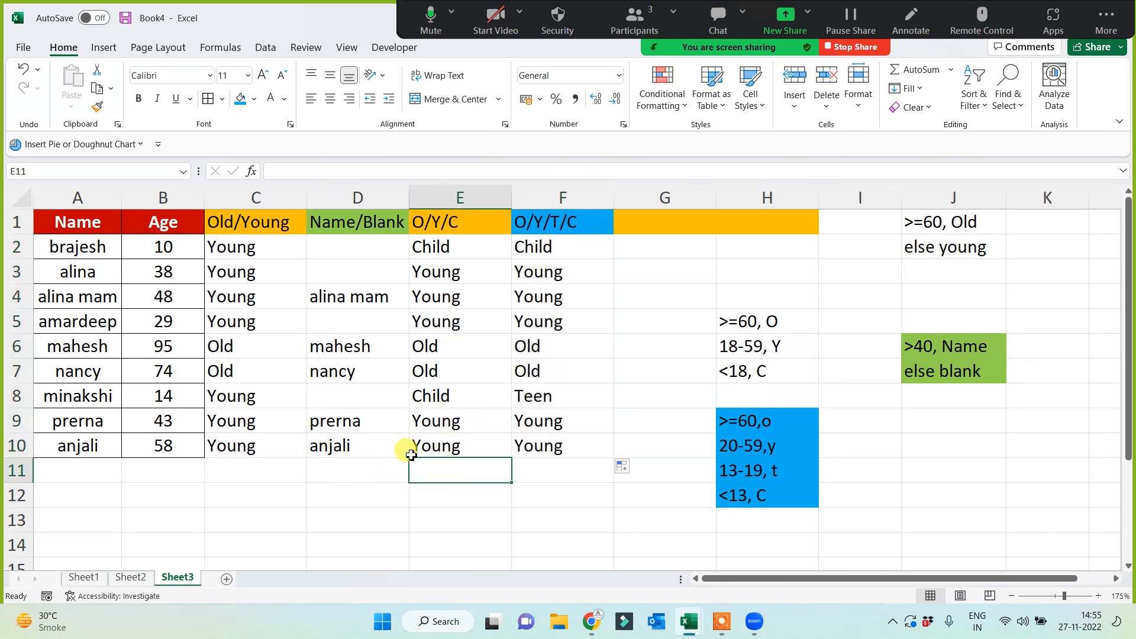
pyautogui.click(541, 246)
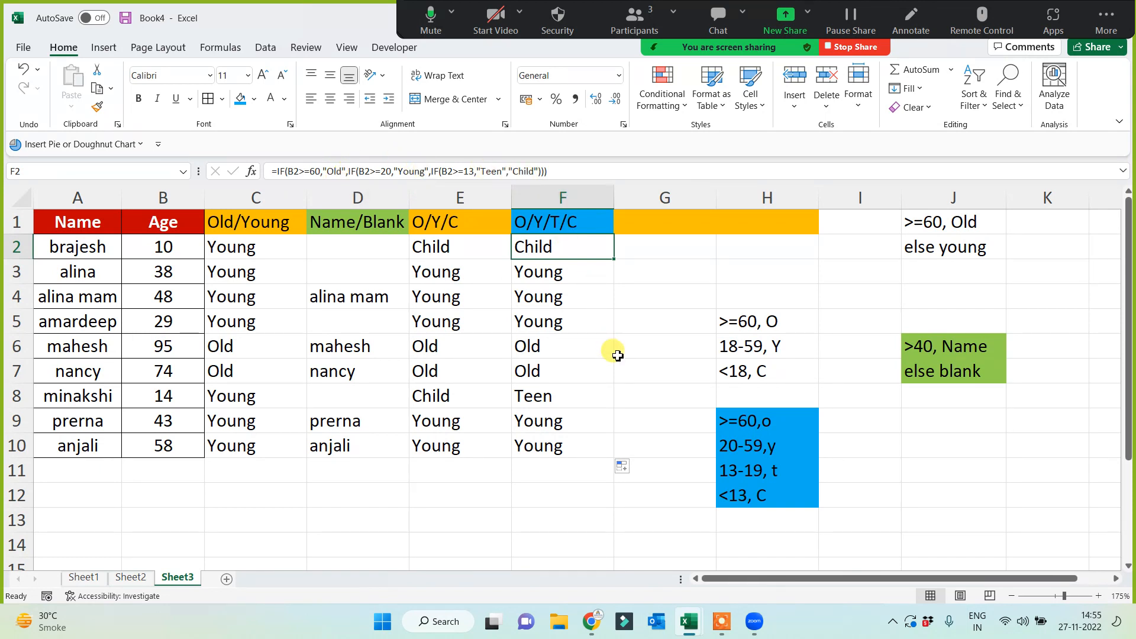
# Centre the contents of A2:F10 and apply cell borders to the whole range.
pyautogui.moveTo(70, 242); pyautogui.dragTo(558, 448)
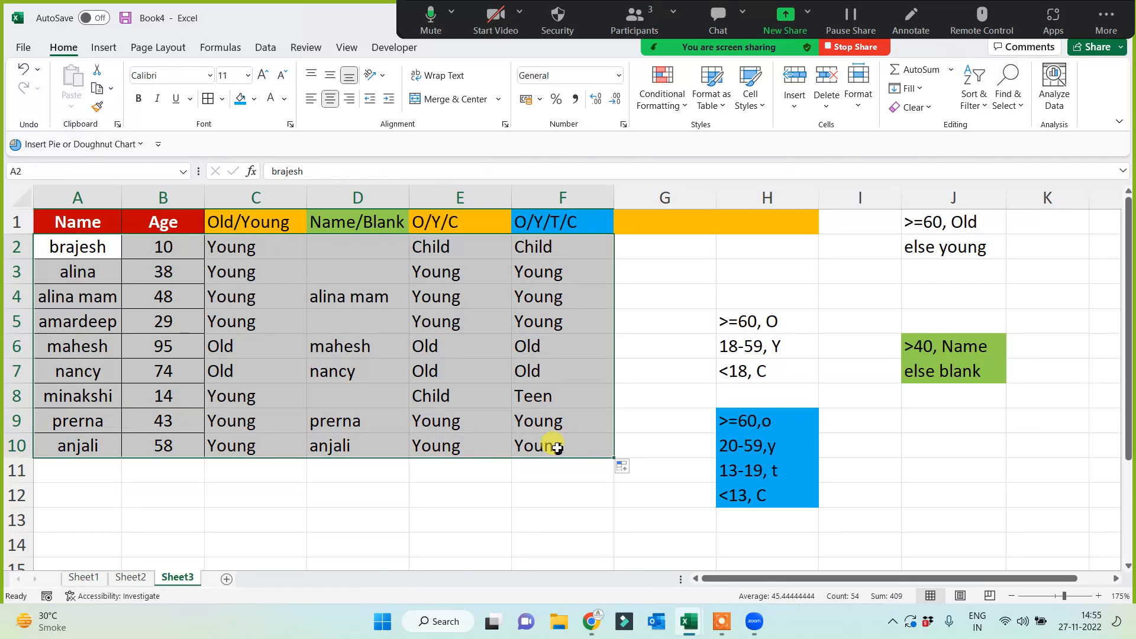
pyautogui.click(330, 100)
pyautogui.click(330, 99)
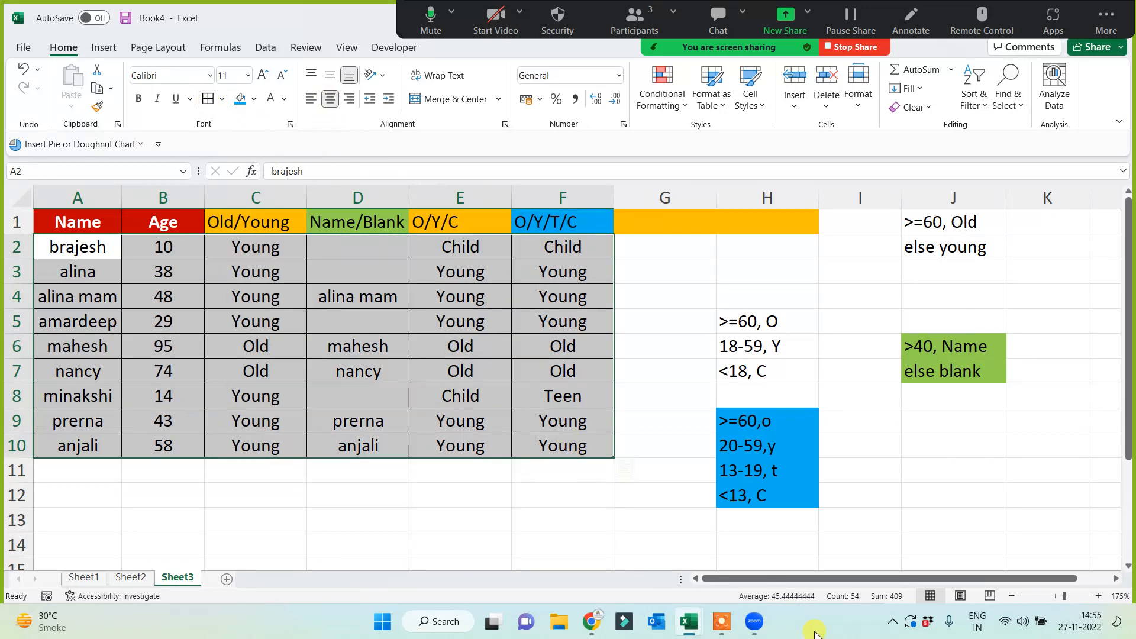
pyautogui.click(721, 622)
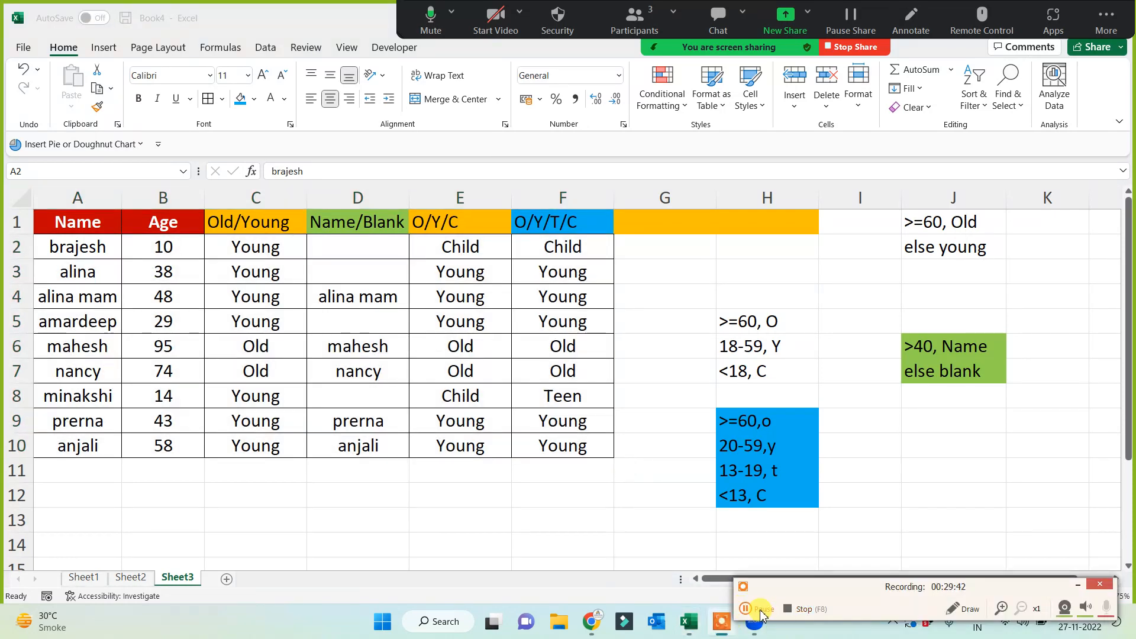
pyautogui.click(758, 609)
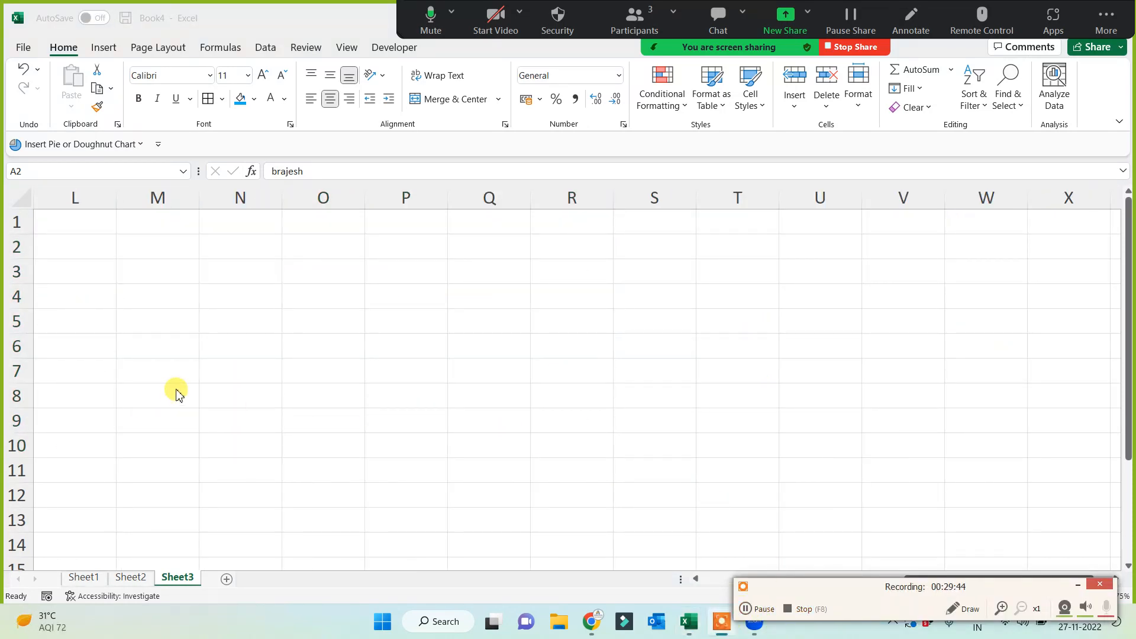
pyautogui.click(130, 579)
pyautogui.click(130, 579)
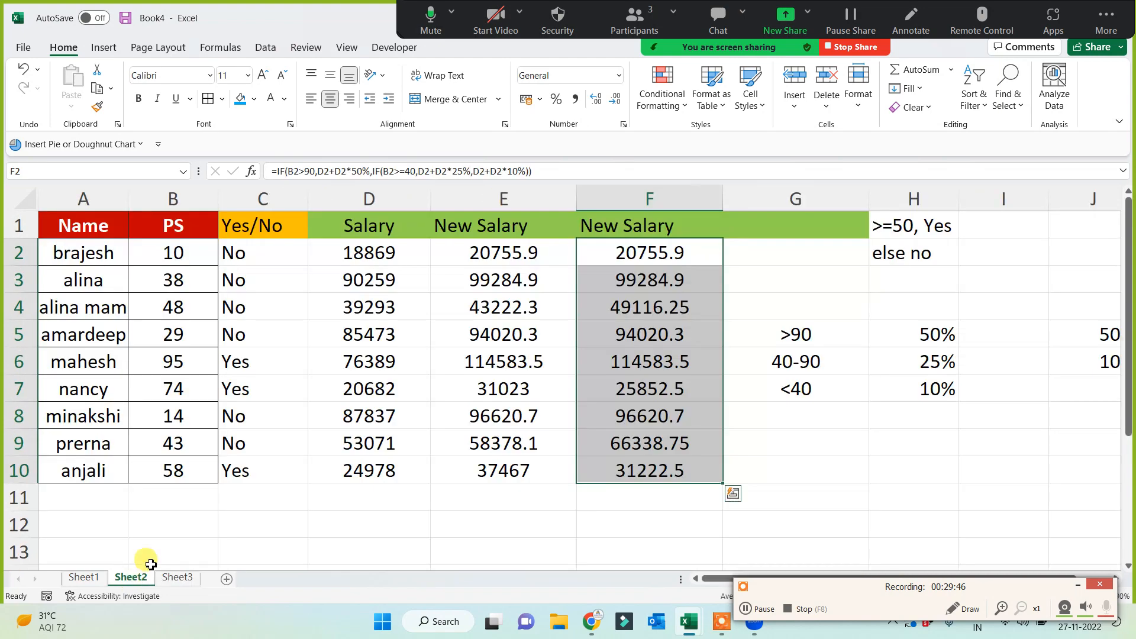
pyautogui.click(392, 541)
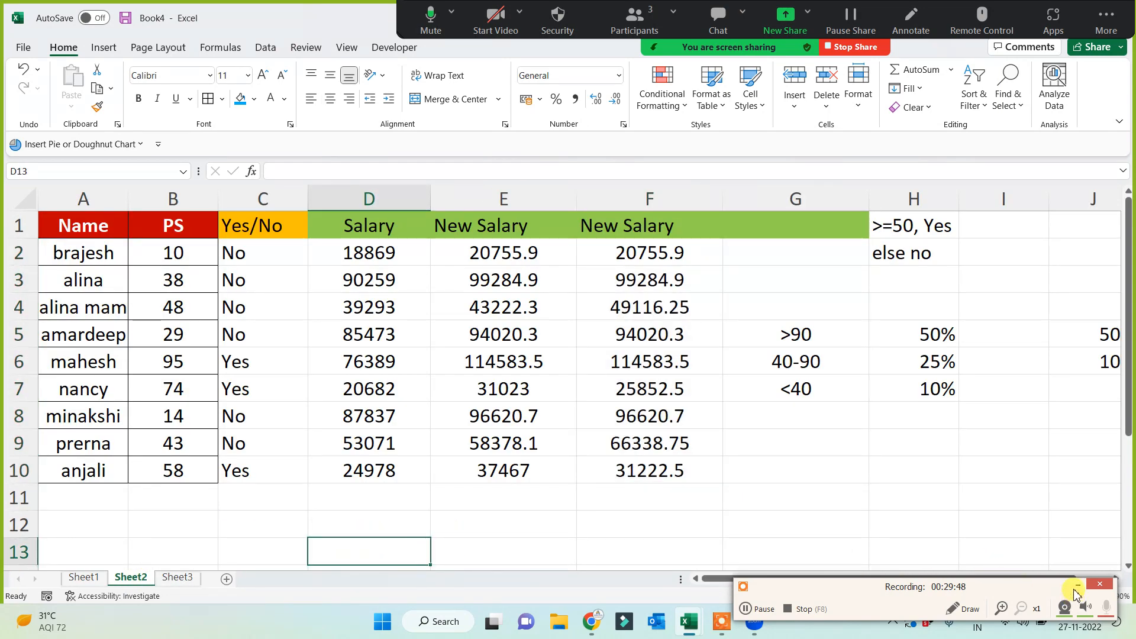
pyautogui.click(781, 493)
pyautogui.click(311, 516)
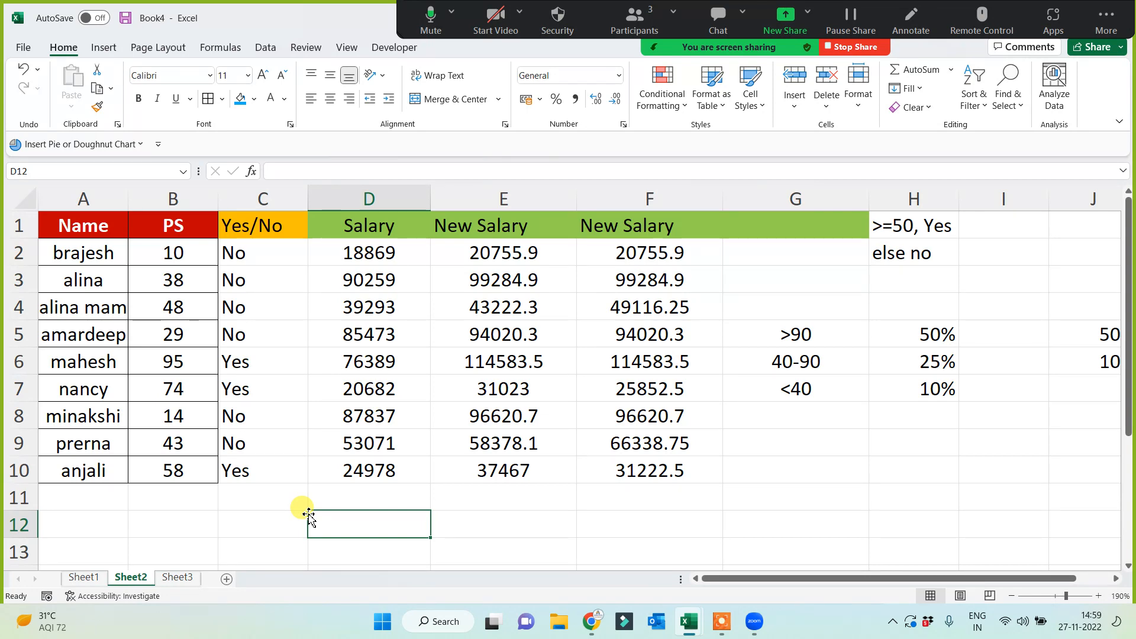
# On Sheet1, apply the blue fill colour to the topic cells If in I1 and Nestedif in I4.
pyautogui.click(78, 577)
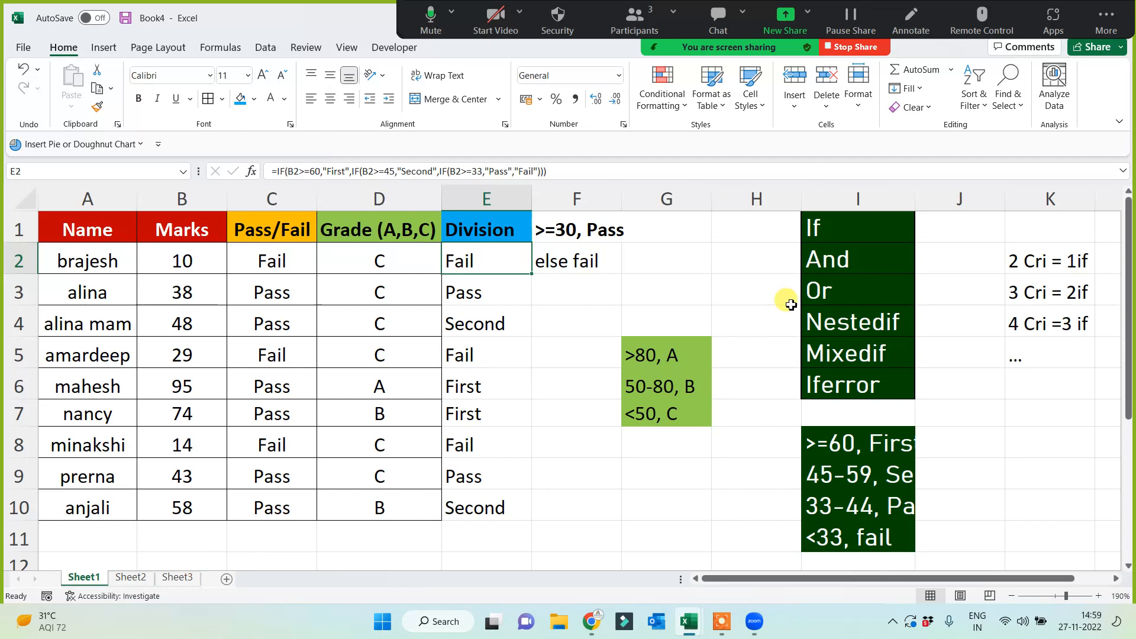
pyautogui.click(829, 229)
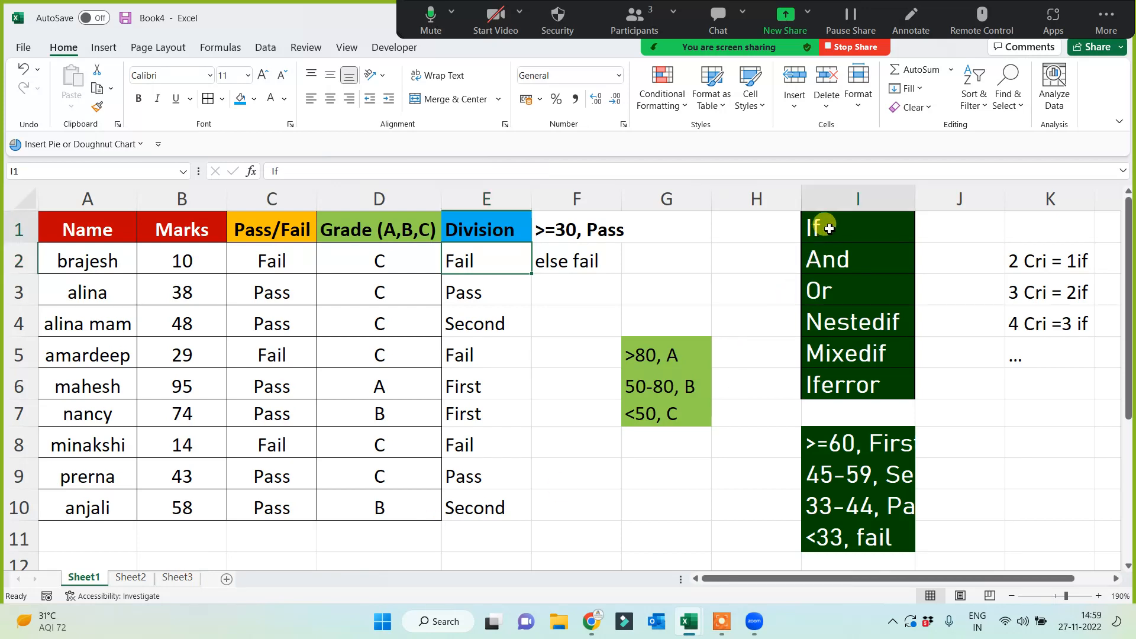
pyautogui.click(240, 98)
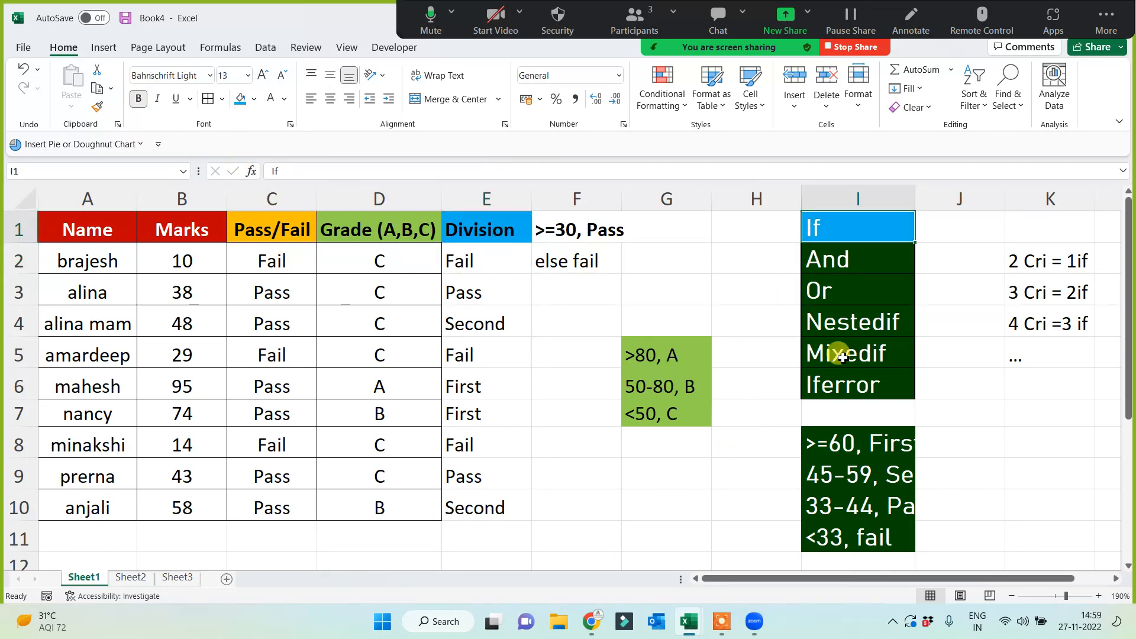
pyautogui.click(850, 324)
pyautogui.click(240, 99)
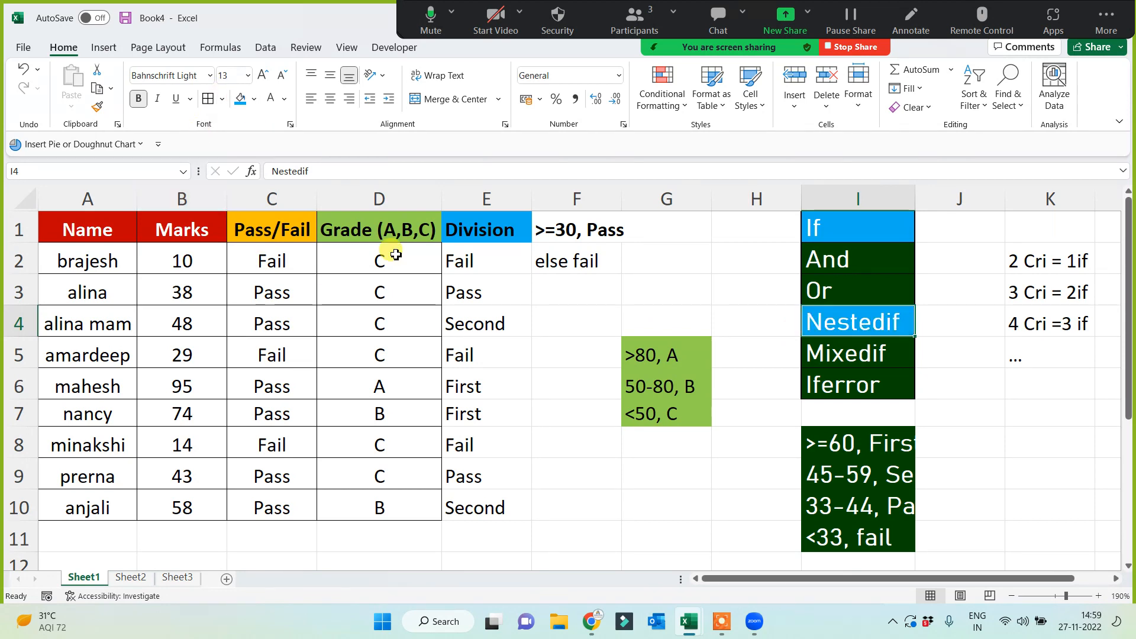
pyautogui.click(603, 510)
pyautogui.write('=nested')
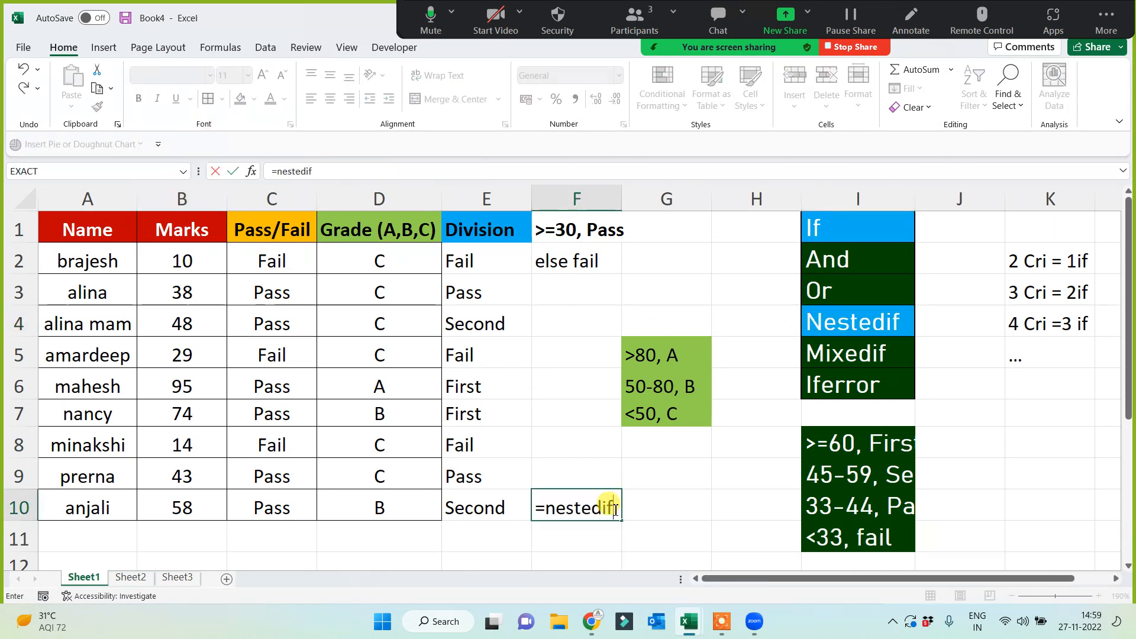
pyautogui.write('if')
pyautogui.press('BackSpace')
pyautogui.press('BackSpace')
pyautogui.press('BackSpace')
pyautogui.press('BackSpace')
pyautogui.press('BackSpace')
pyautogui.press('BackSpace')
pyautogui.press('BackSpace')
pyautogui.press('BackSpace')
pyautogui.press('BackSpace')
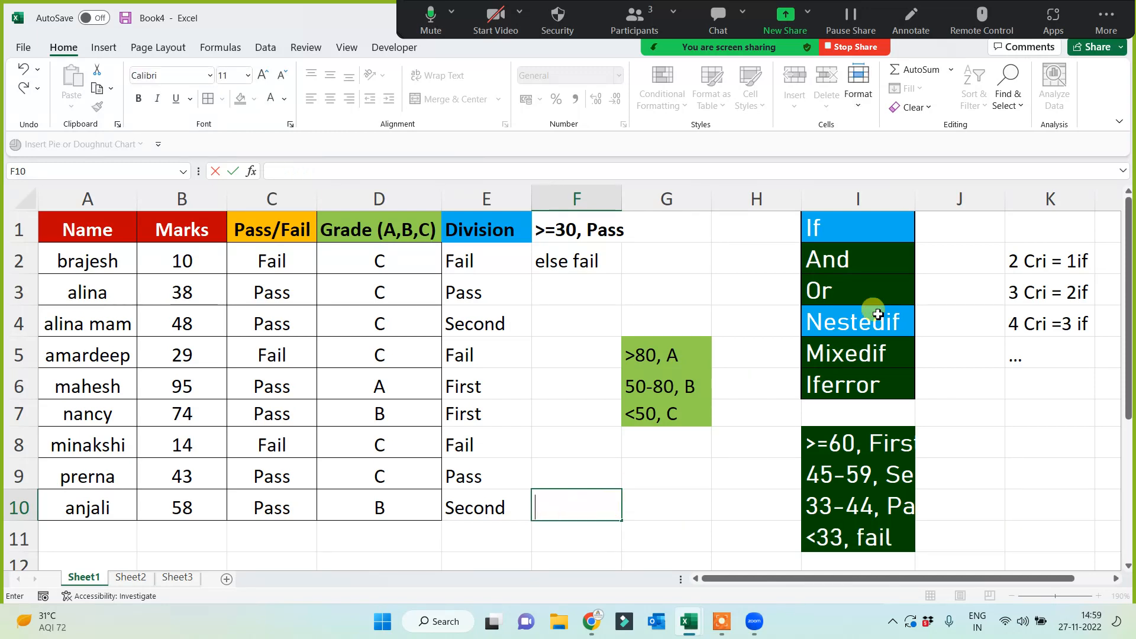
pyautogui.click(879, 317)
pyautogui.click(599, 514)
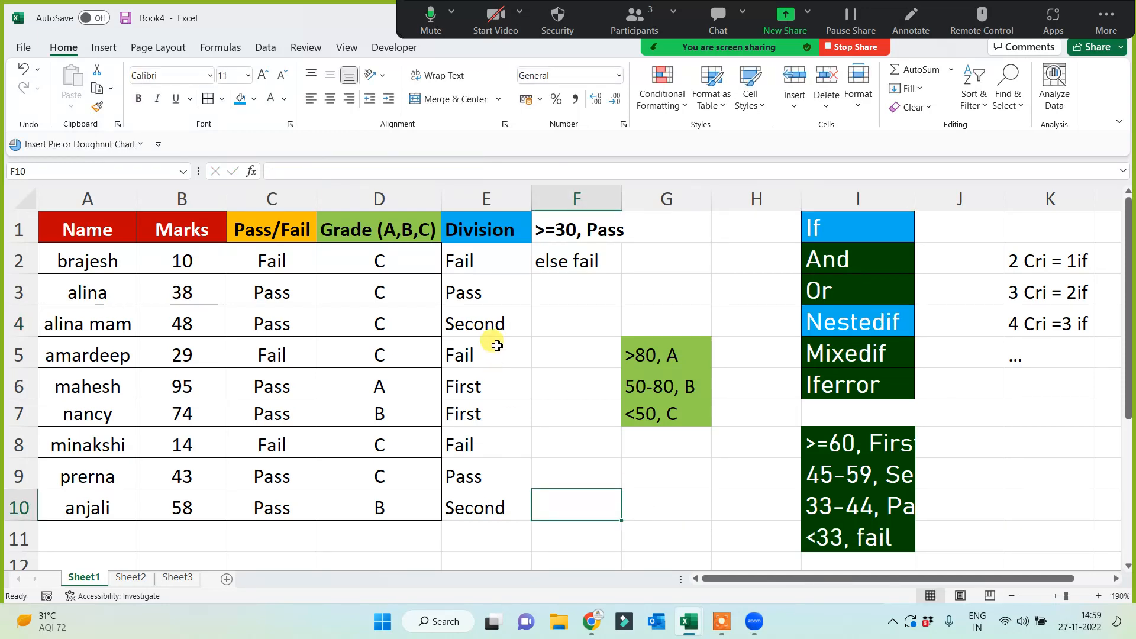
pyautogui.click(492, 343)
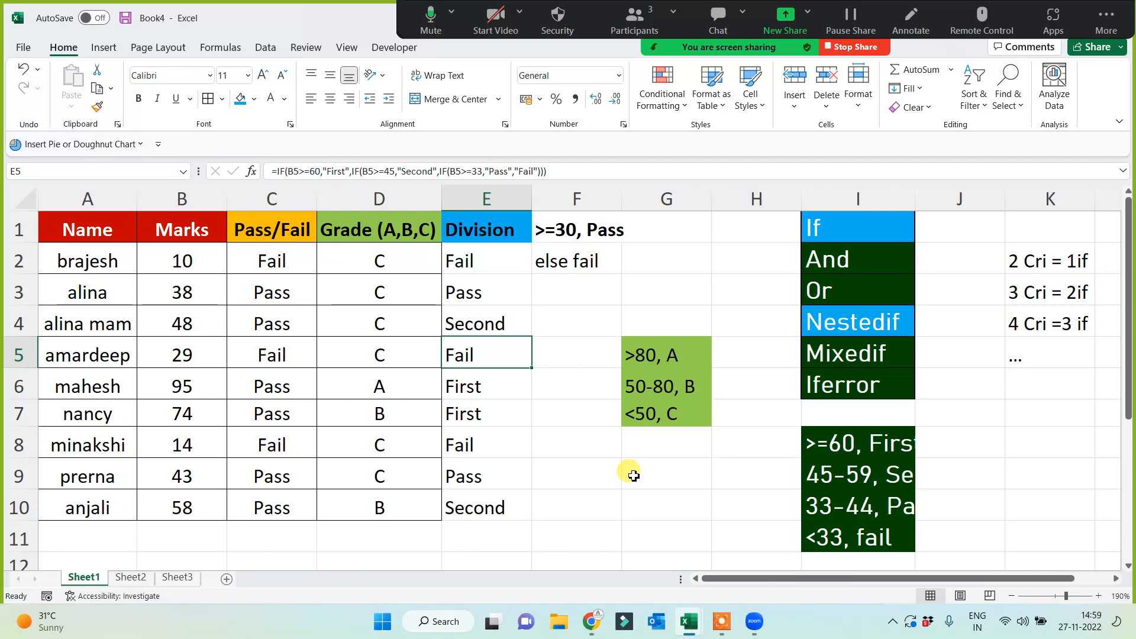
# Apply the blue fill colour to the topic cells Mixedif in I5, And in I2 and Or in I3.
pyautogui.click(858, 349)
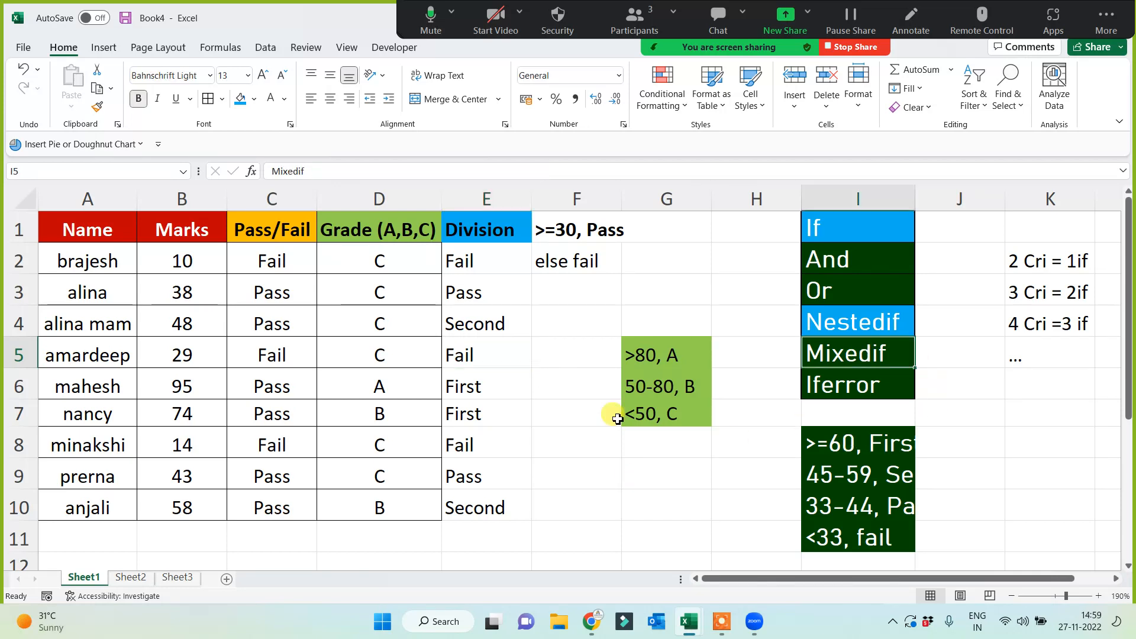
pyautogui.click(240, 99)
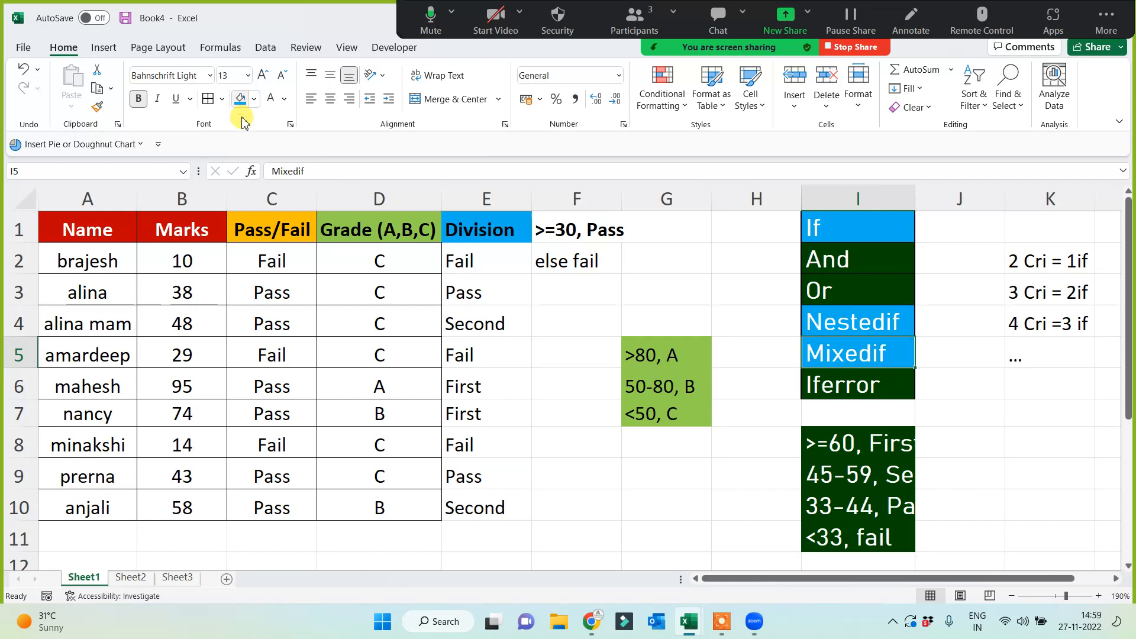
pyautogui.click(851, 230)
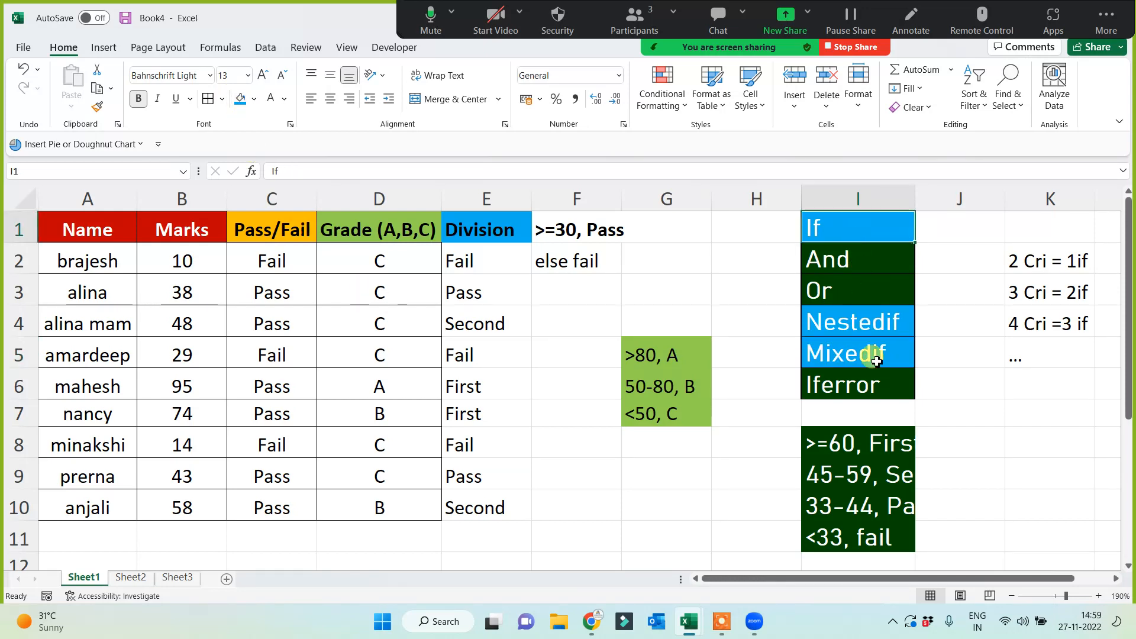
pyautogui.click(673, 512)
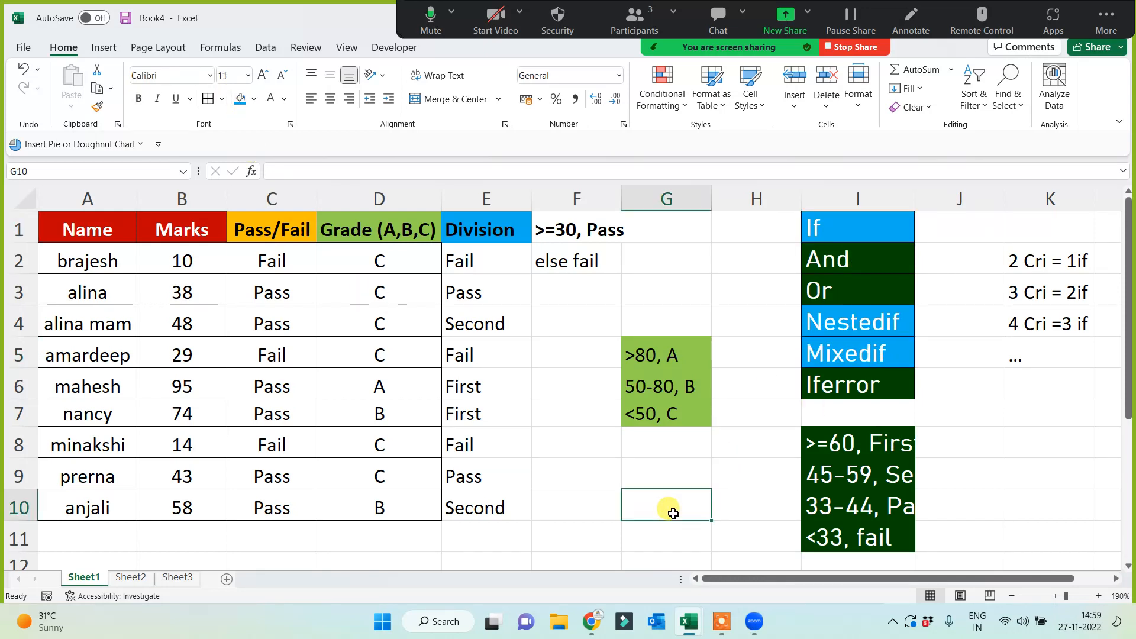
pyautogui.click(840, 353)
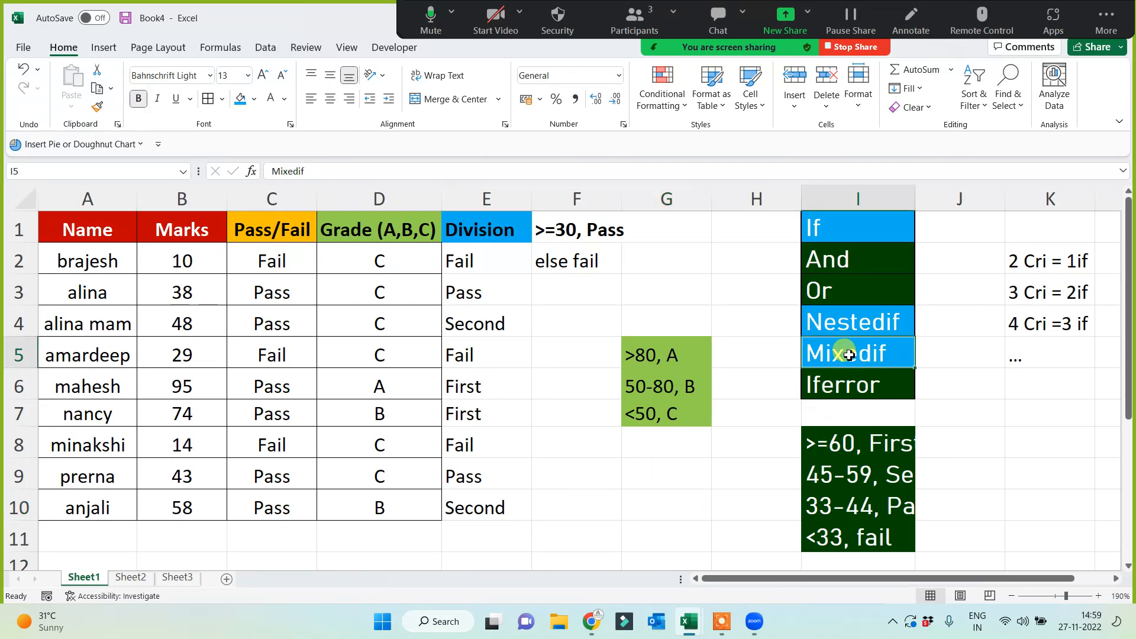
pyautogui.moveTo(824, 261); pyautogui.dragTo(825, 294)
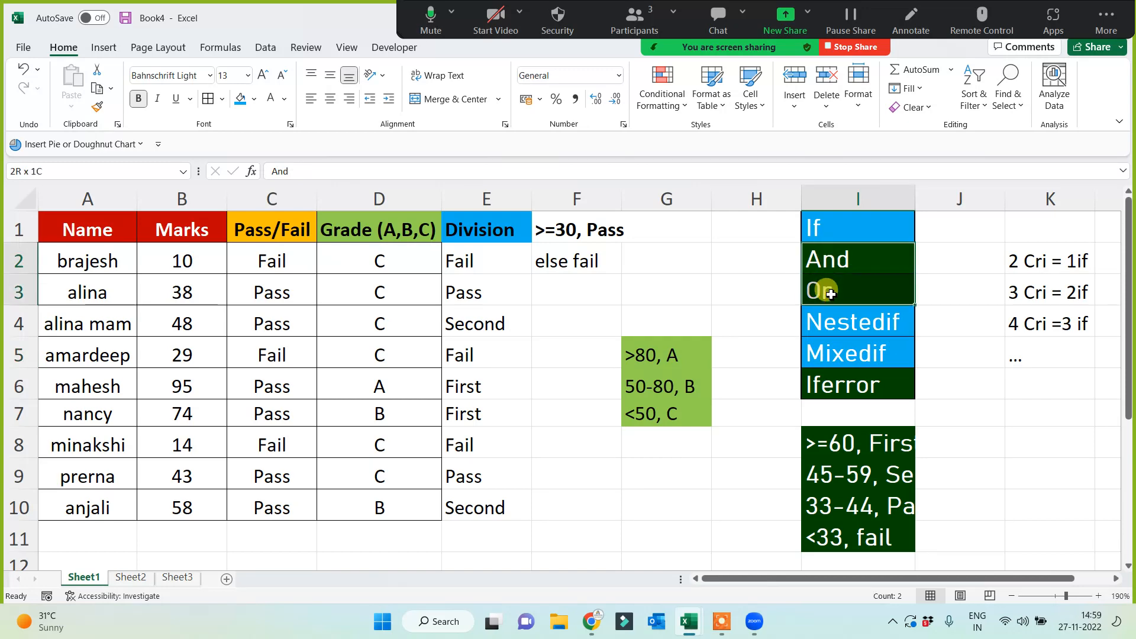
pyautogui.click(241, 96)
pyautogui.click(234, 532)
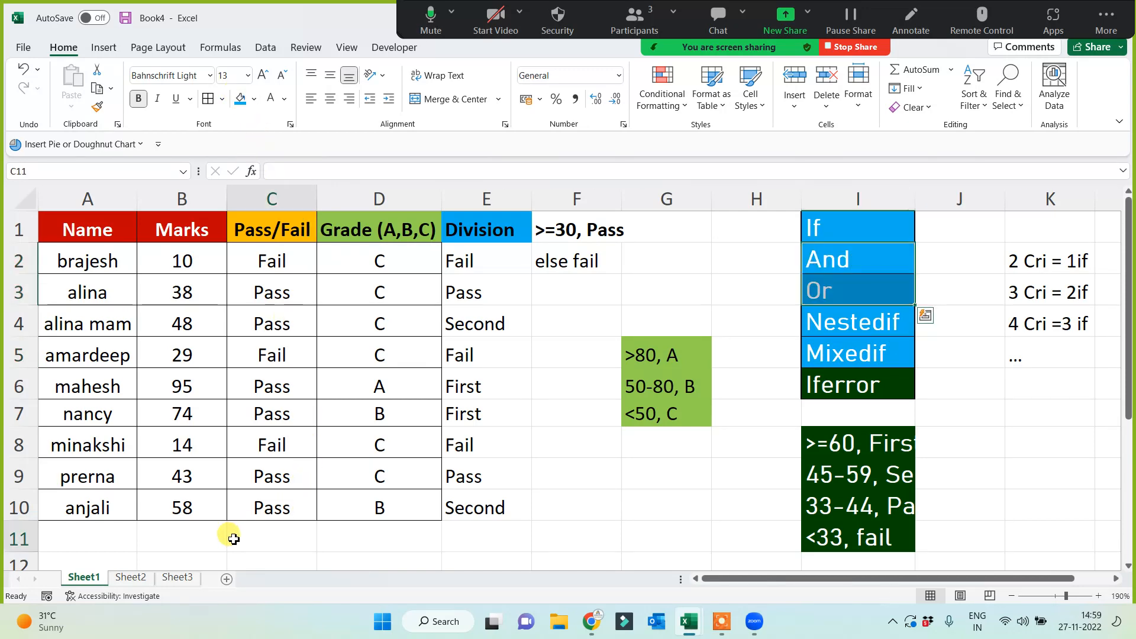
# Rename the worksheet Sheet3 as And.
pyautogui.click(129, 578)
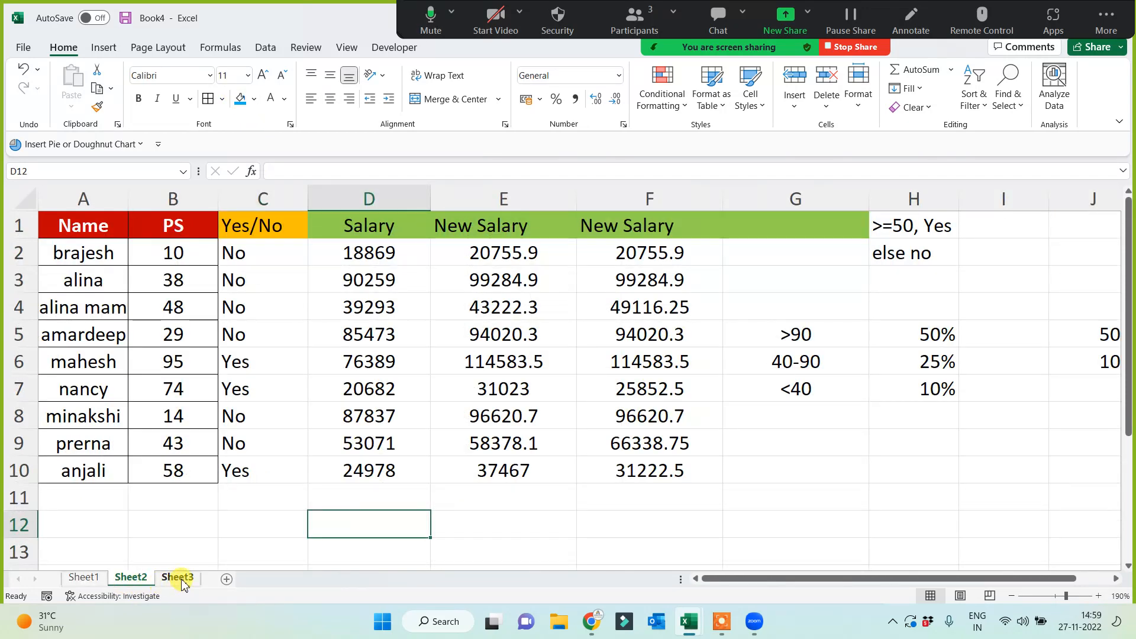
pyautogui.click(175, 578)
pyautogui.doubleClick(178, 578)
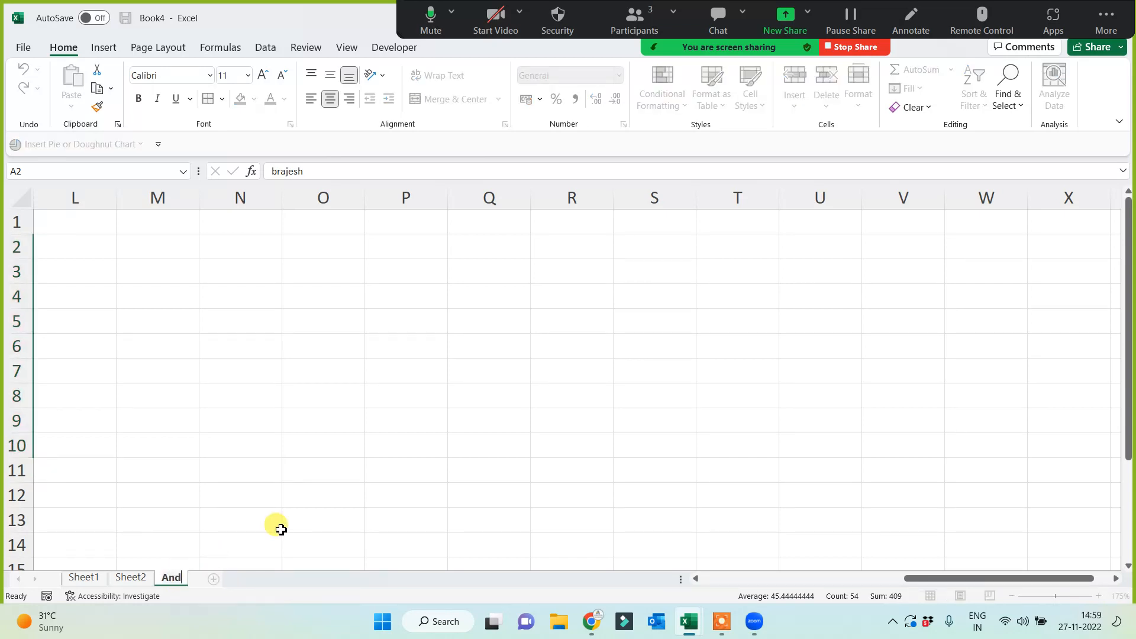
pyautogui.click(257, 539)
# Add a new worksheet and name it Or.
pyautogui.click(213, 580)
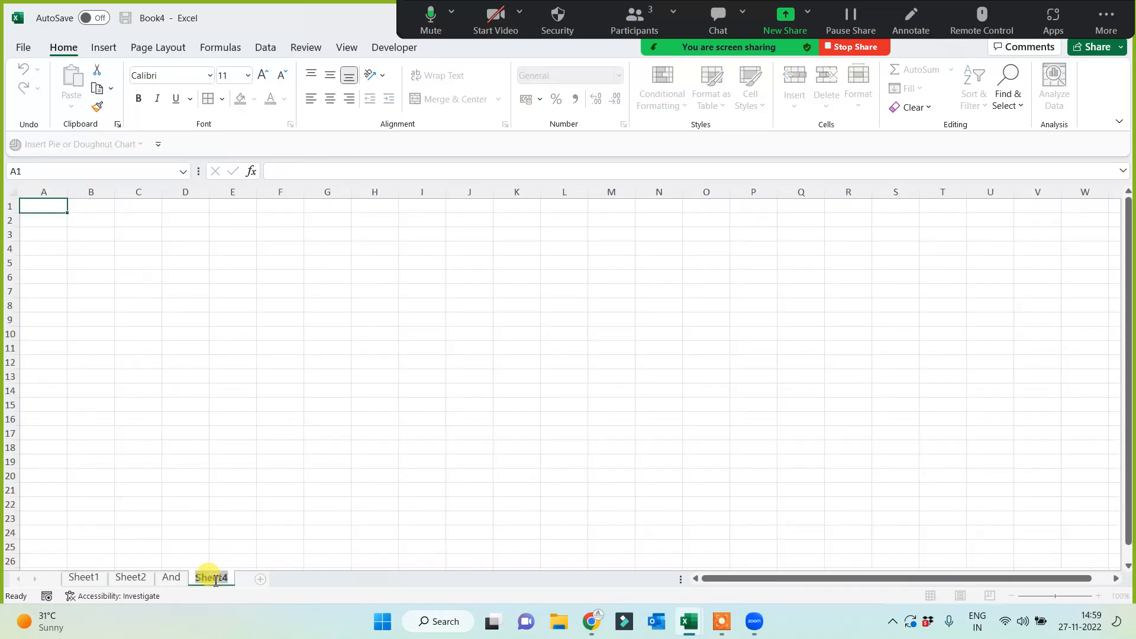
pyautogui.write('Or')
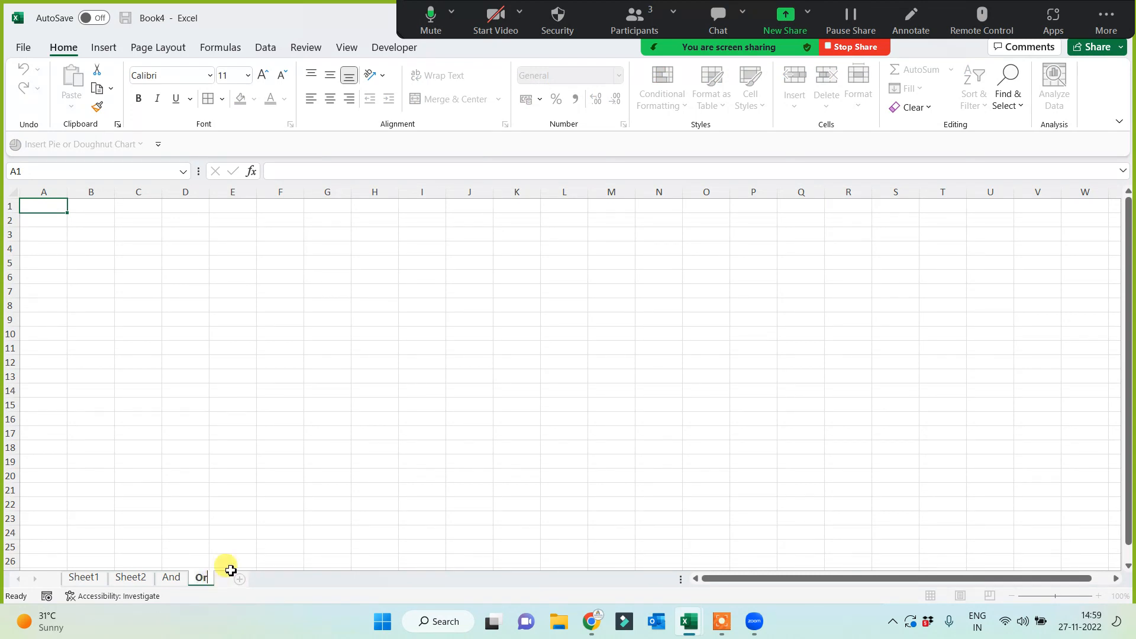
pyautogui.click(171, 577)
# On the And sheet, enter the subject headings Phy, Che and Math in M1, N1 and O1.
pyautogui.scroll(3, 148, 408)
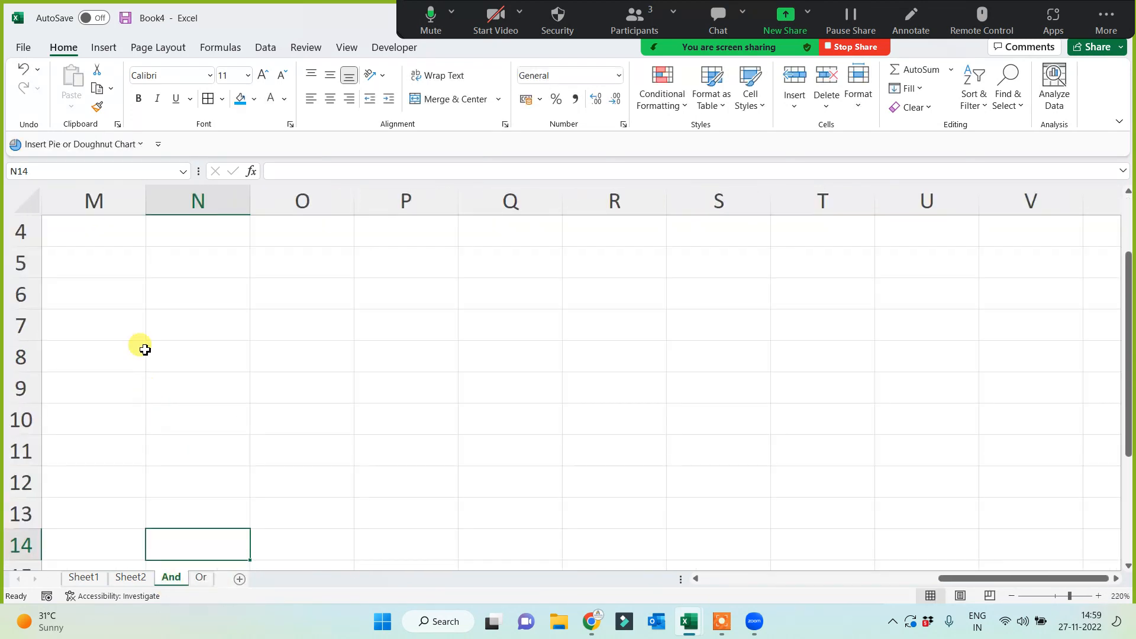
pyautogui.click(111, 319)
pyautogui.hotkey('ctrl', 'Up')
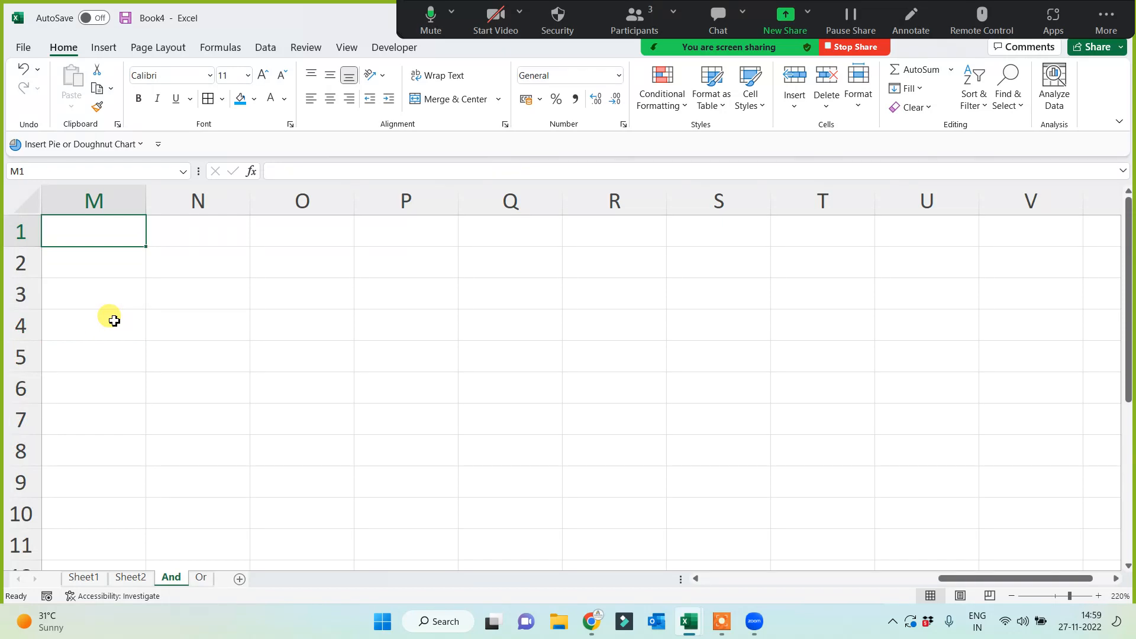
pyautogui.write('Phy')
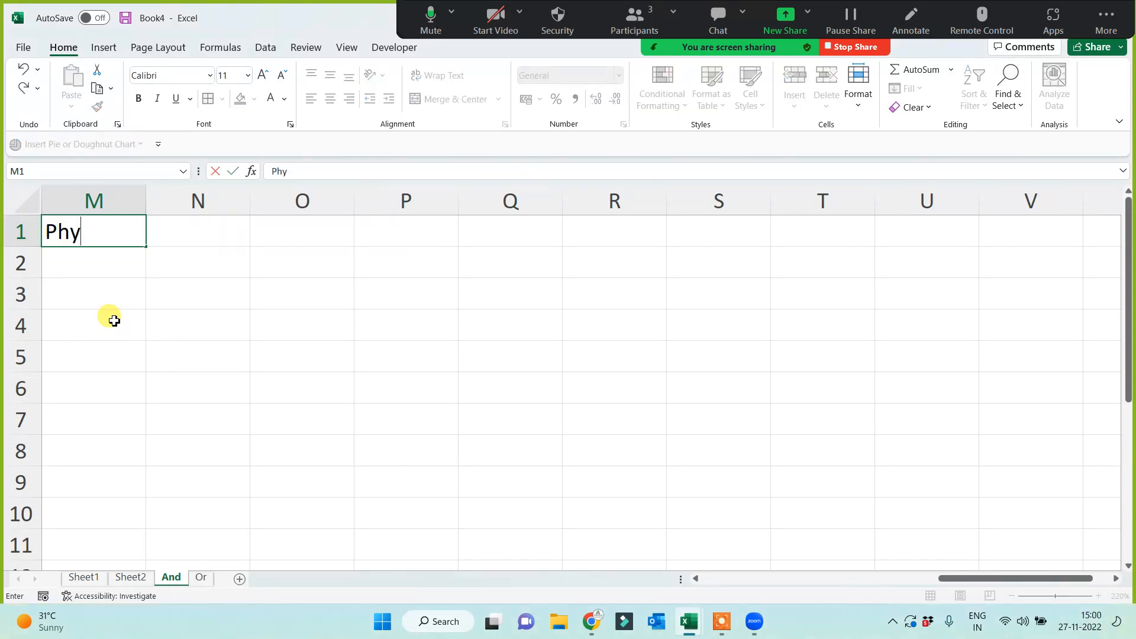
pyautogui.press('Tab')
pyautogui.write('Che')
pyautogui.press('Tab')
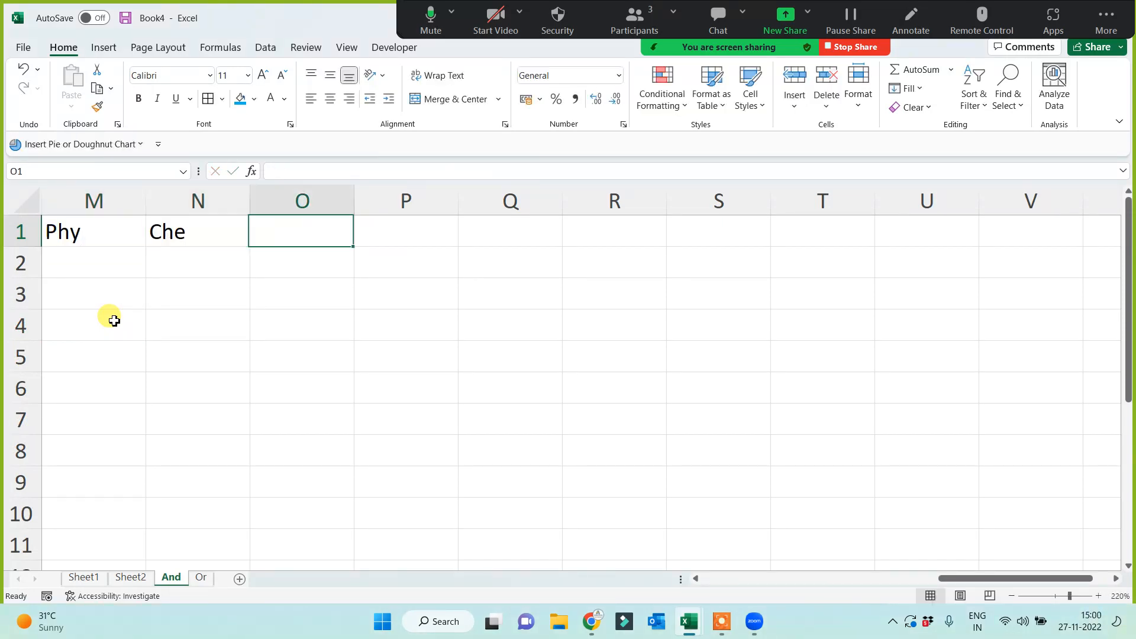
pyautogui.write('Math')
pyautogui.press('Return')
# Enter =RANDBETWEEN(10,100) in L2 and fill the formula across L2:N10 to generate sample marks.
pyautogui.press('Left')
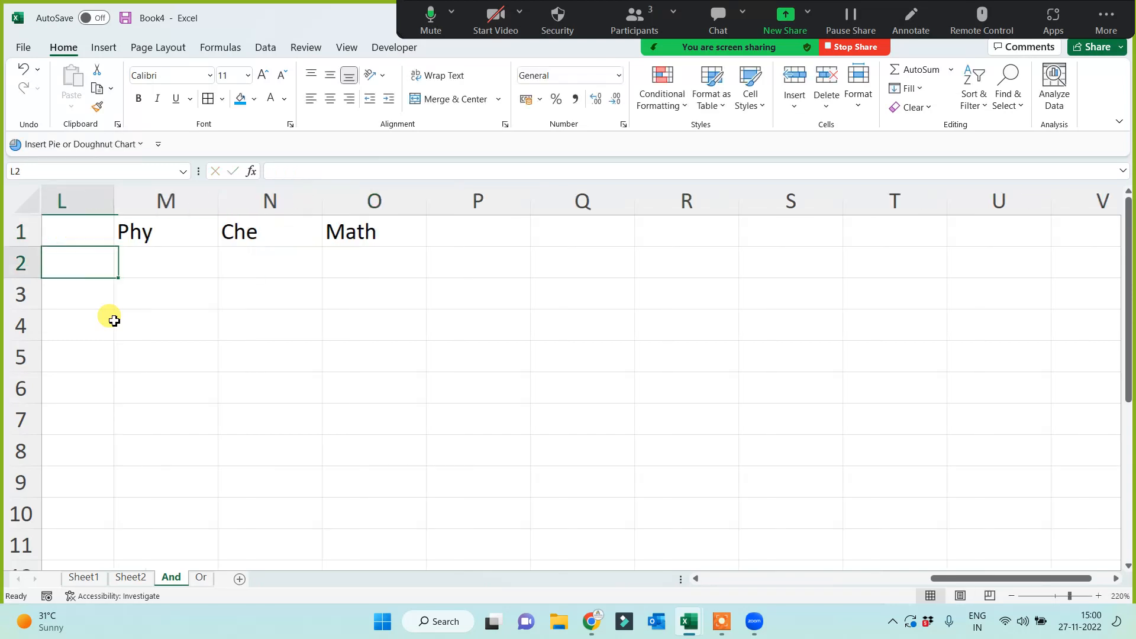
pyautogui.write('=rand')
pyautogui.click(114, 317)
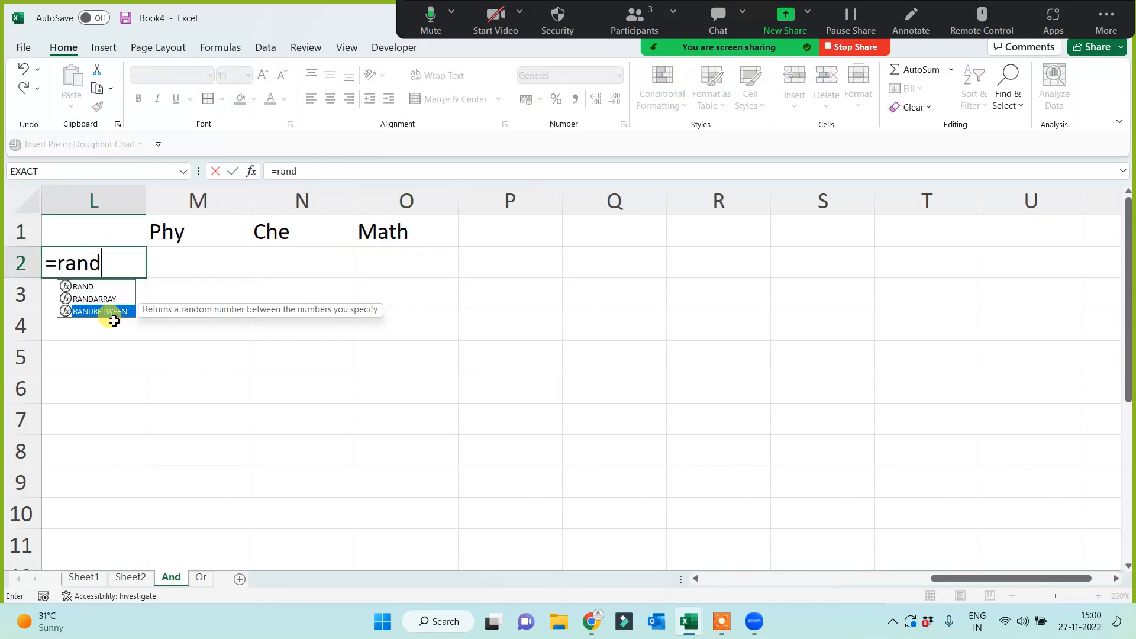
pyautogui.doubleClick(114, 317)
pyautogui.write('10,')
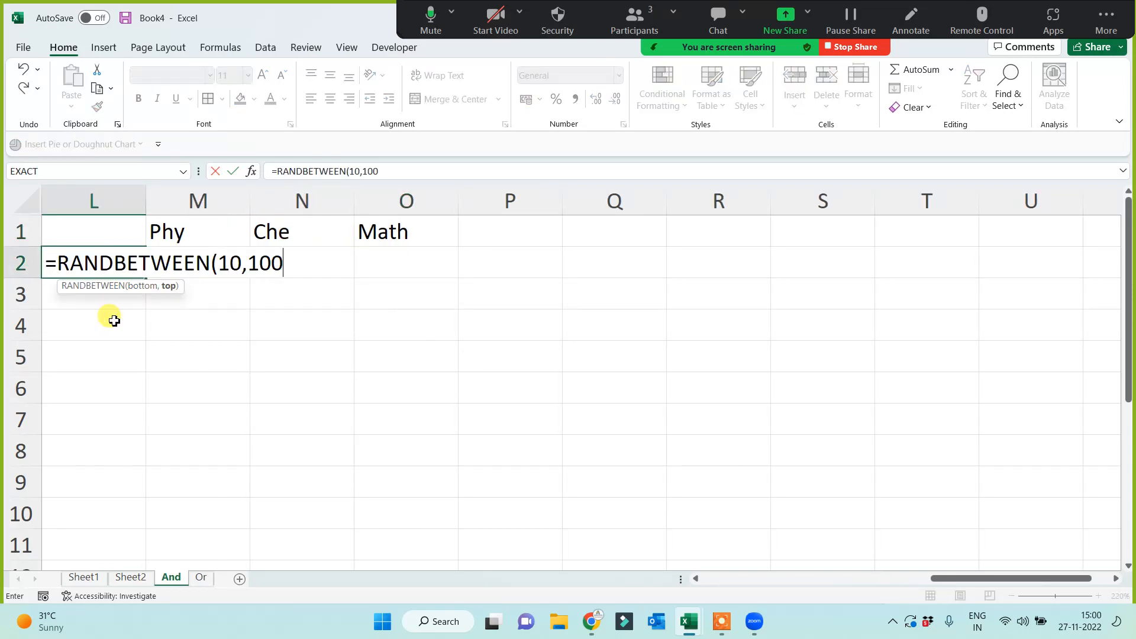
pyautogui.write('100')
pyautogui.press('Return')
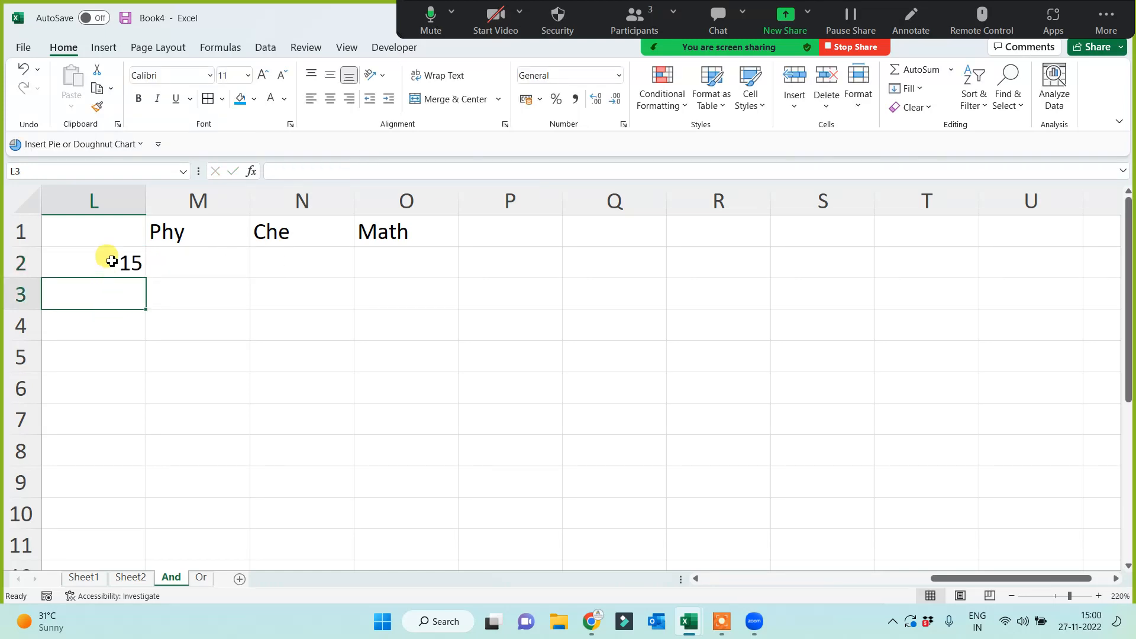
pyautogui.click(110, 260)
pyautogui.moveTo(147, 275); pyautogui.dragTo(307, 530)
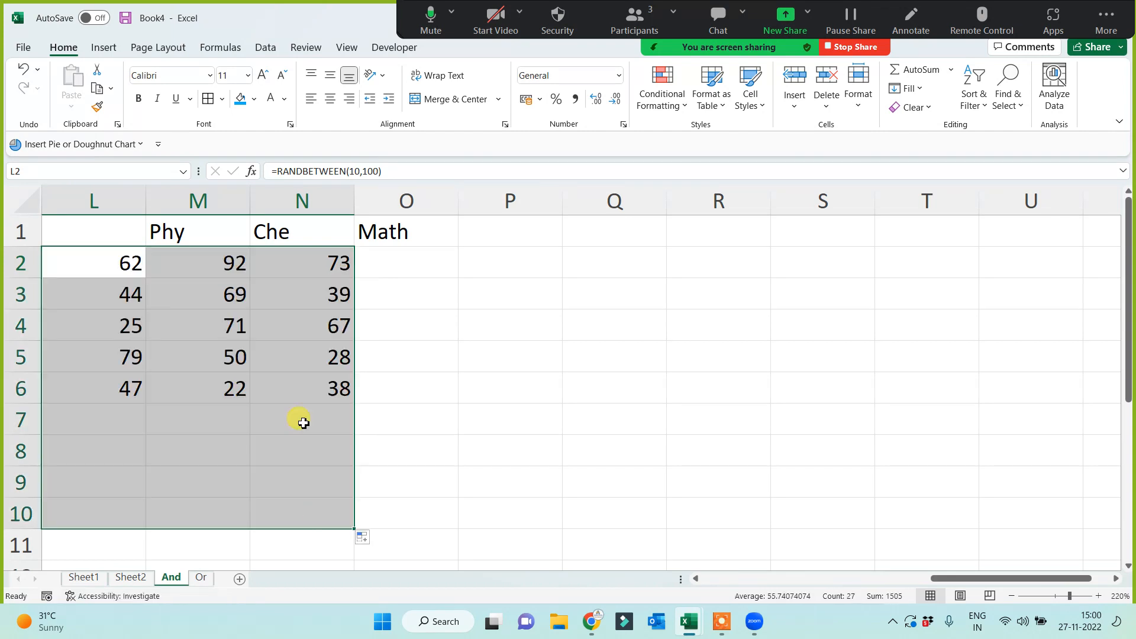
# Move the Phy, Che and Math headings from M1:O1 to L1:N1 above the random marks.
pyautogui.moveTo(155, 232); pyautogui.dragTo(376, 232)
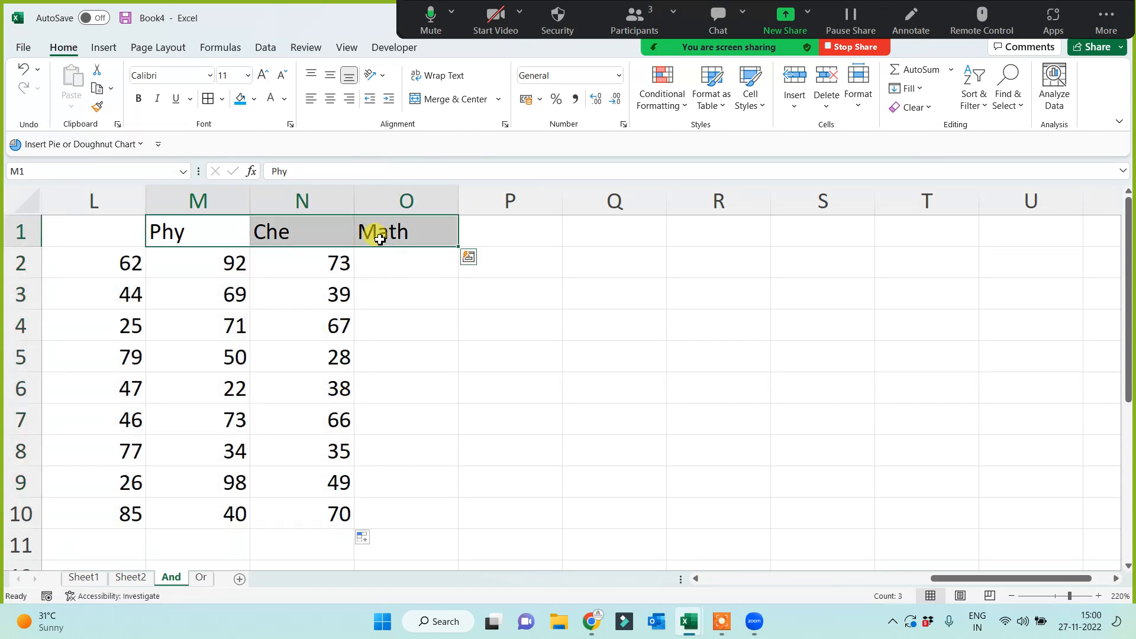
pyautogui.hotkey('ctrl', 'c')
pyautogui.click(129, 231)
pyautogui.hotkey('ctrl', 'v')
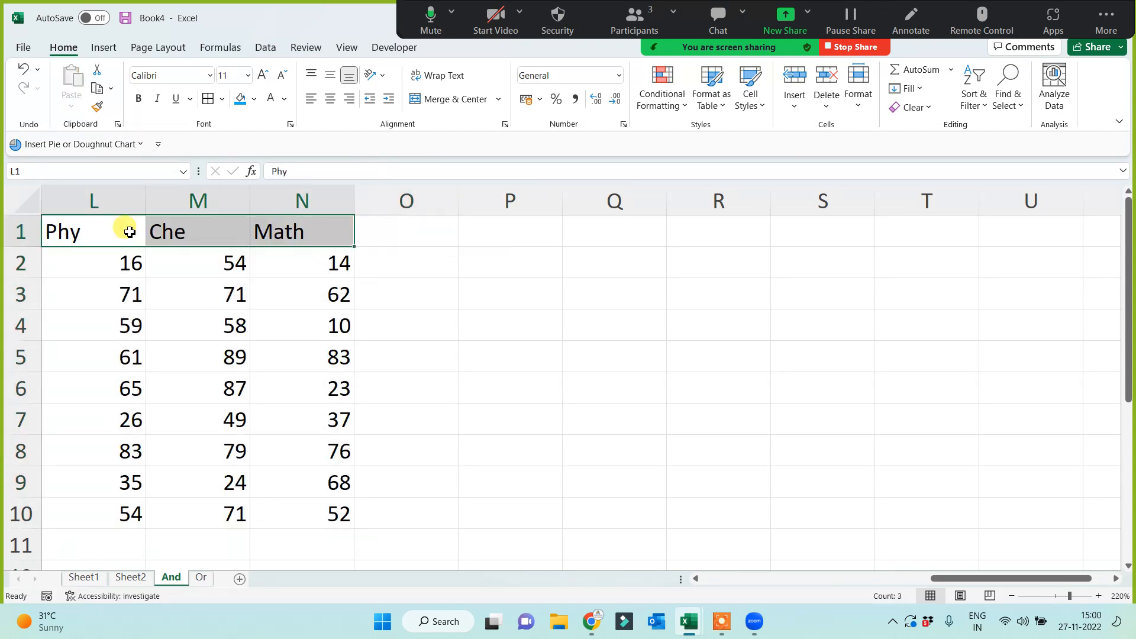
# Cut the complete marks table in L1:N10 for moving to another sheet.
pyautogui.moveTo(96, 225); pyautogui.dragTo(297, 508)
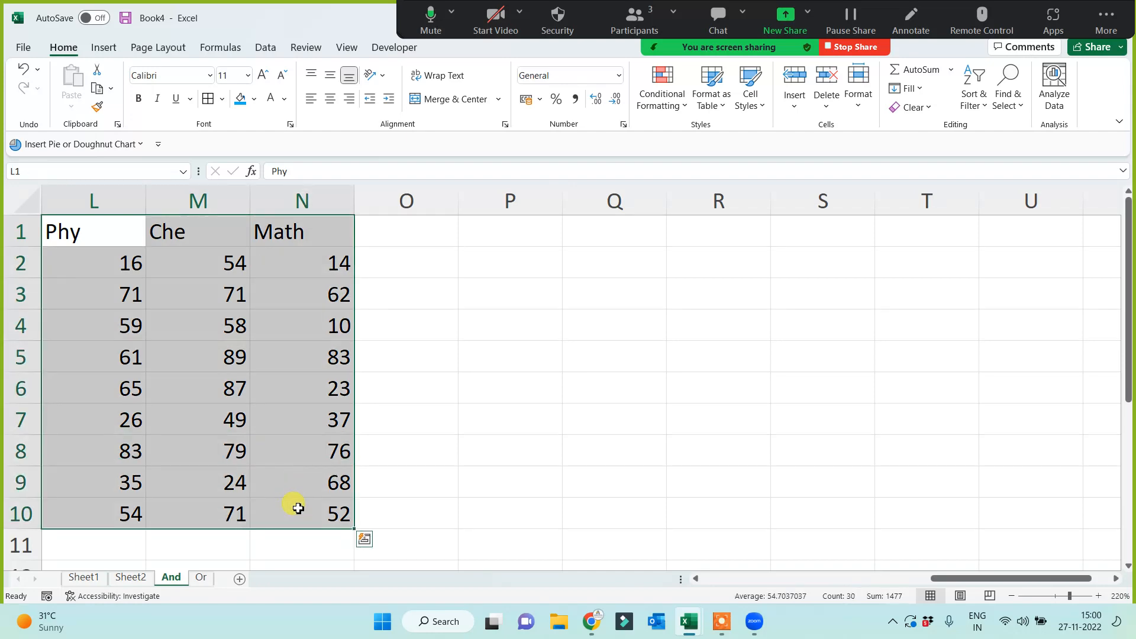
pyautogui.hotkey('ctrl', 'c')
pyautogui.press('Left')
pyautogui.press('Left')
pyautogui.press('Left')
pyautogui.press('Left')
pyautogui.press('Left')
pyautogui.press('Left')
pyautogui.press('Left')
pyautogui.press('Left')
pyautogui.press('Left')
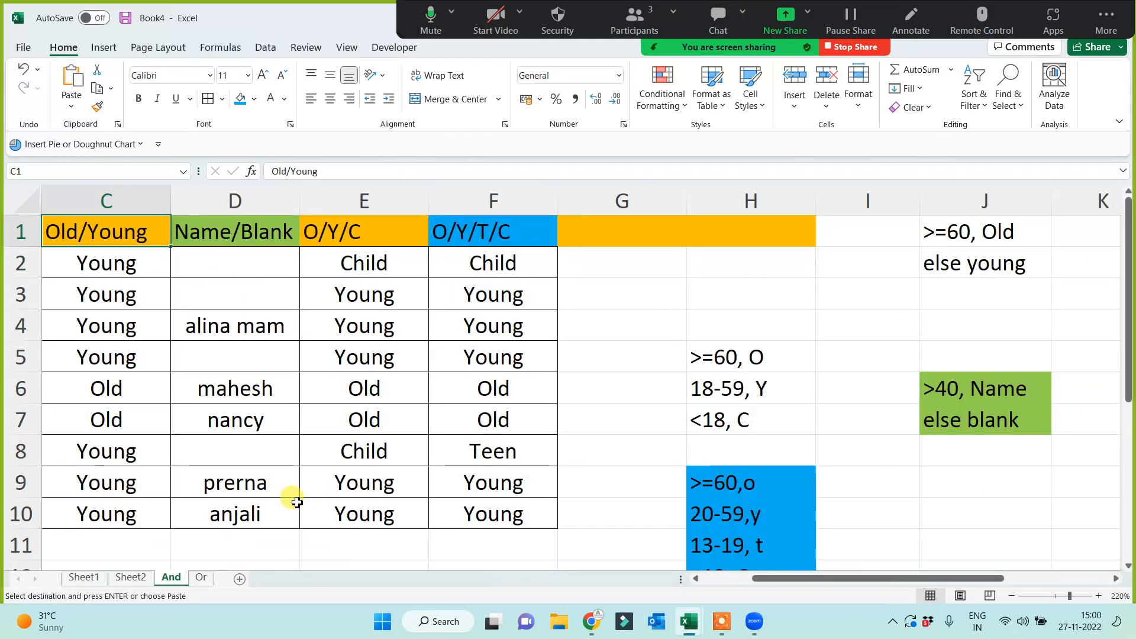
pyautogui.press('Right')
pyautogui.press('Right')
pyautogui.press('Right')
pyautogui.press('Right')
pyautogui.press('Right')
pyautogui.press('Right')
pyautogui.press('Right')
pyautogui.press('Right')
pyautogui.press('Right')
pyautogui.press('Right')
pyautogui.press('Right')
pyautogui.press('Right')
pyautogui.press('Right')
pyautogui.press('Right')
pyautogui.press('Right')
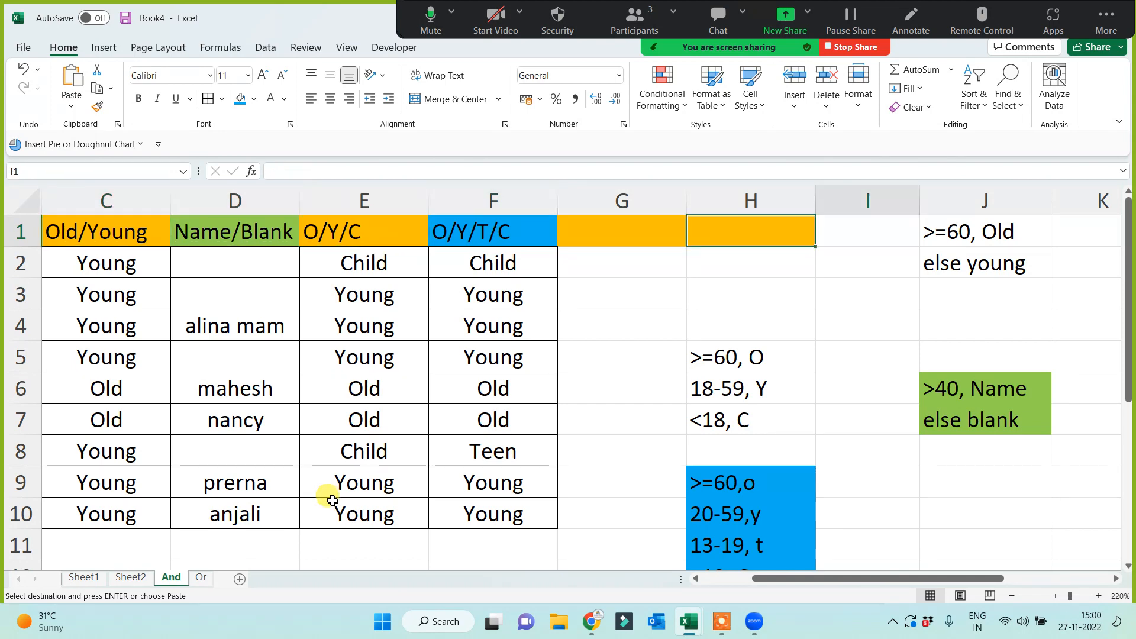
pyautogui.press('Left')
pyautogui.press('Left')
pyautogui.press('Left')
pyautogui.press('Left')
pyautogui.press('Left')
pyautogui.press('Left')
pyautogui.press('Left')
pyautogui.press('Left')
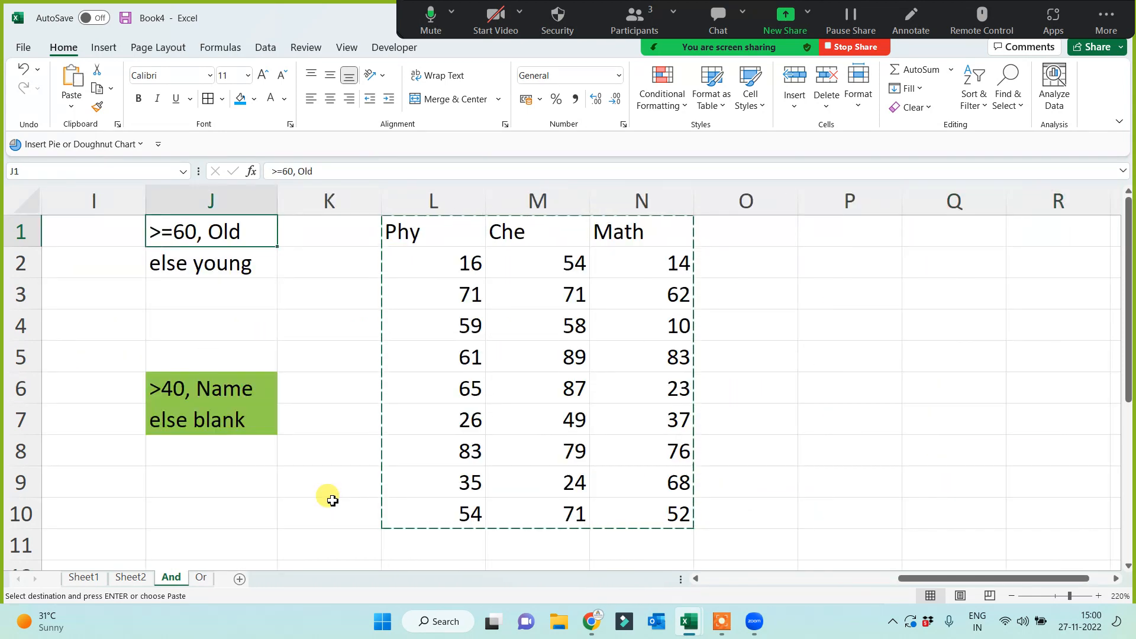
# Add a new worksheet after Or and paste the cut marks table at A1.
pyautogui.click(208, 579)
pyautogui.click(240, 578)
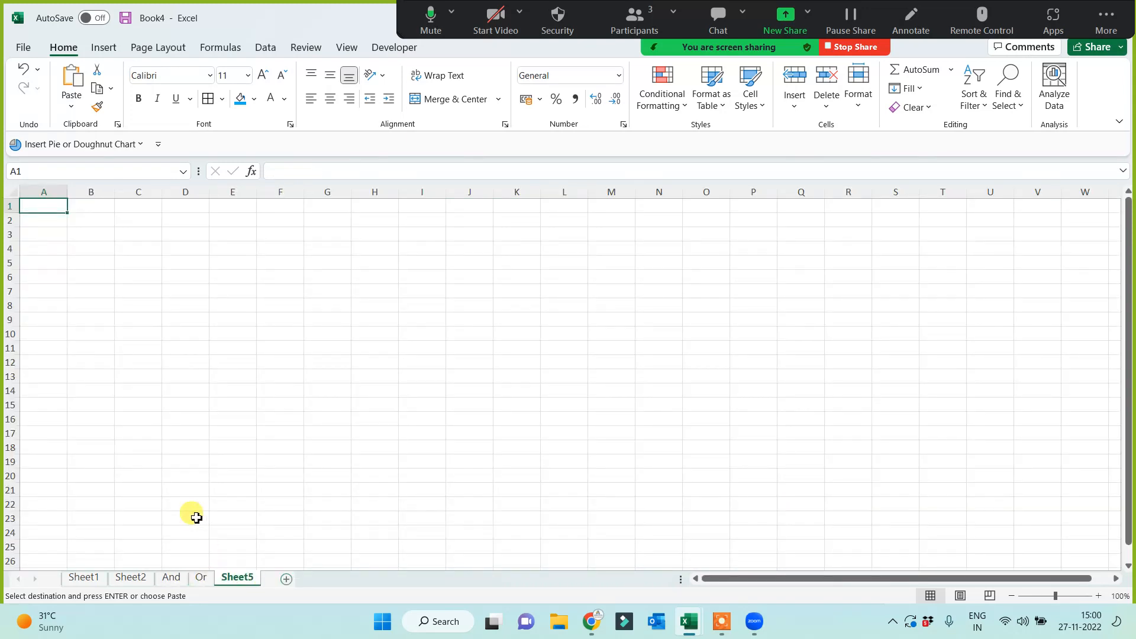
pyautogui.press('Return')
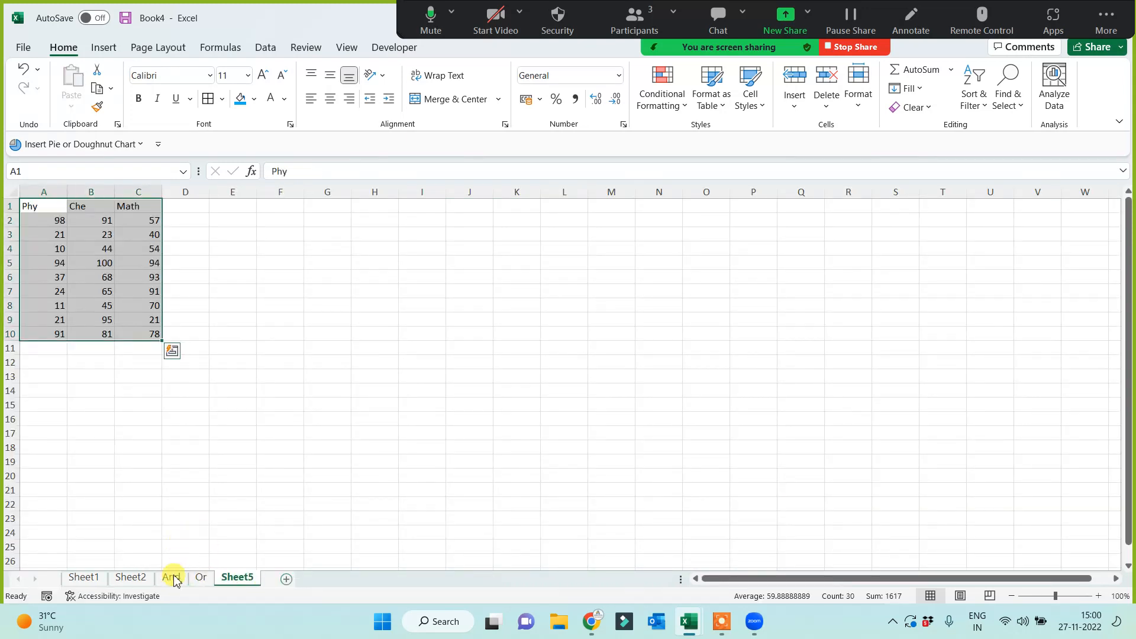
# Rename the And worksheet as Nested.
pyautogui.click(172, 578)
pyautogui.doubleClick(172, 578)
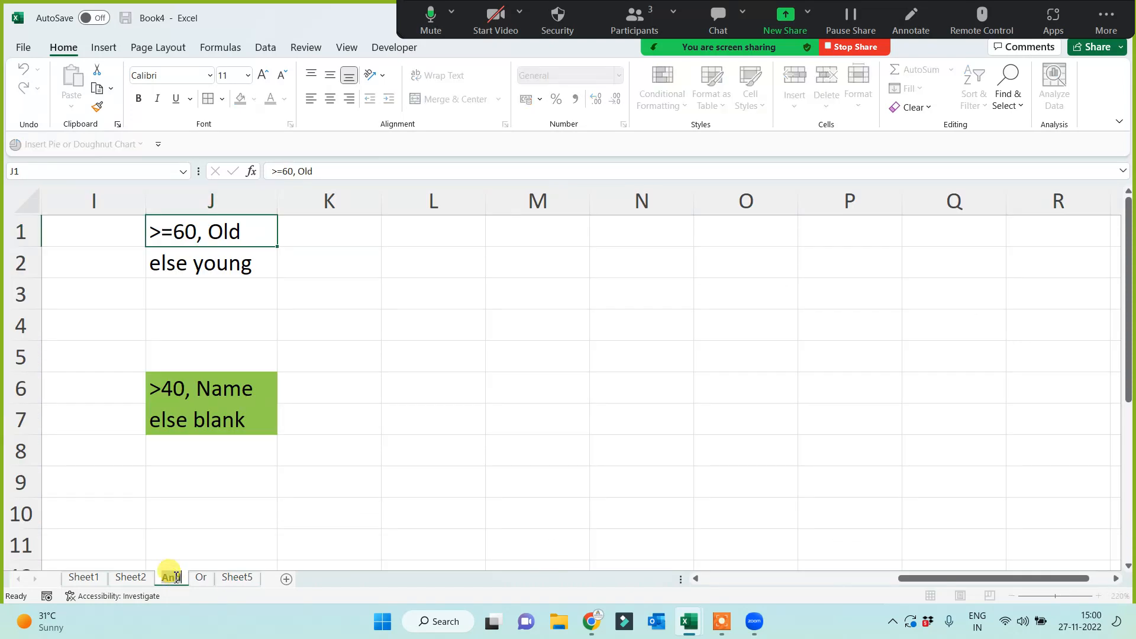
pyautogui.write('Nested')
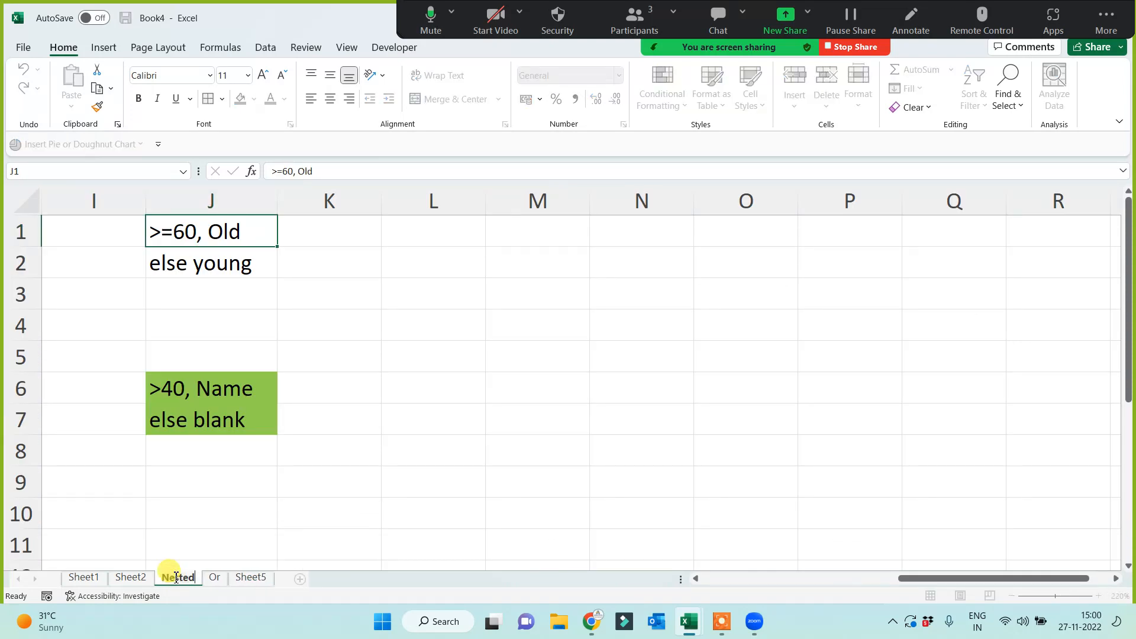
pyautogui.click(225, 507)
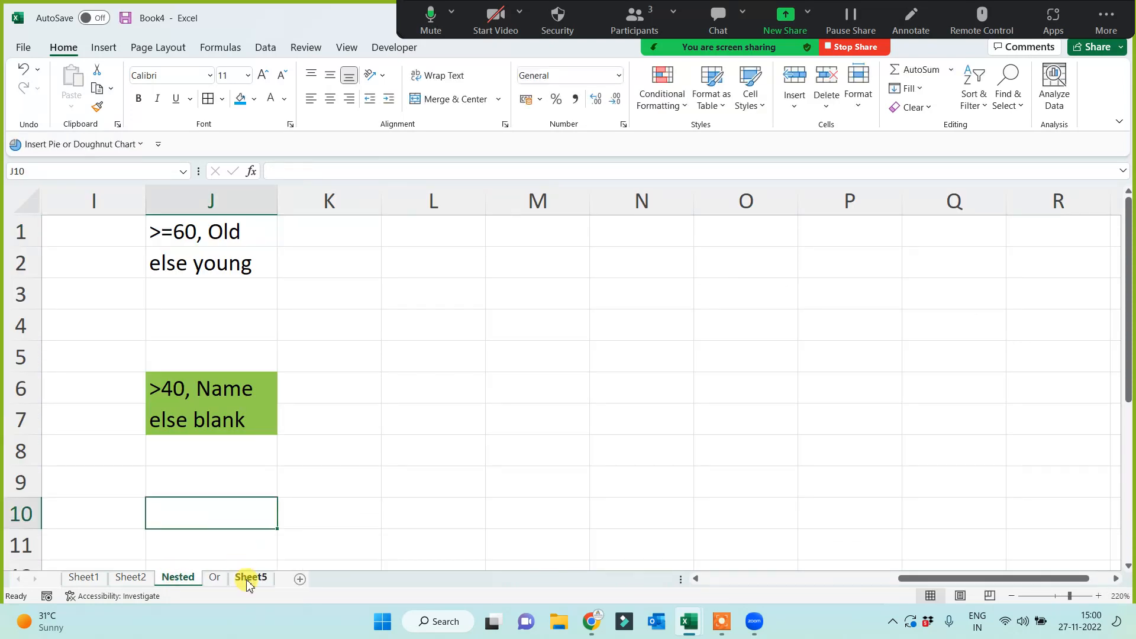
# Rename the Sheet5 worksheet as And.
pyautogui.click(249, 577)
pyautogui.doubleClick(248, 579)
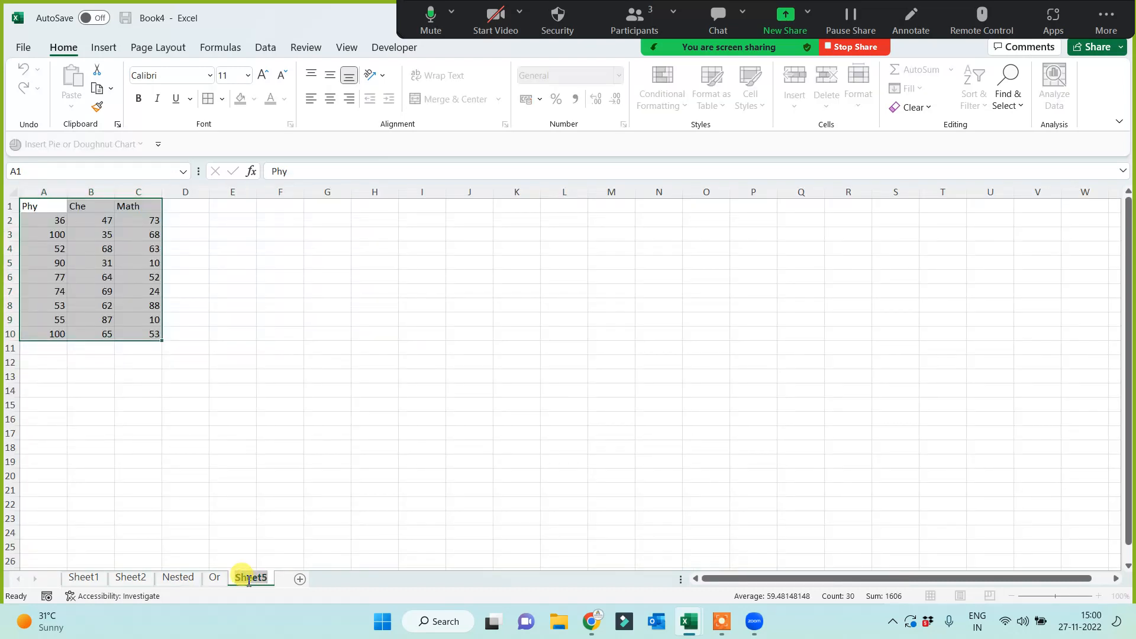
pyautogui.write('Anand')
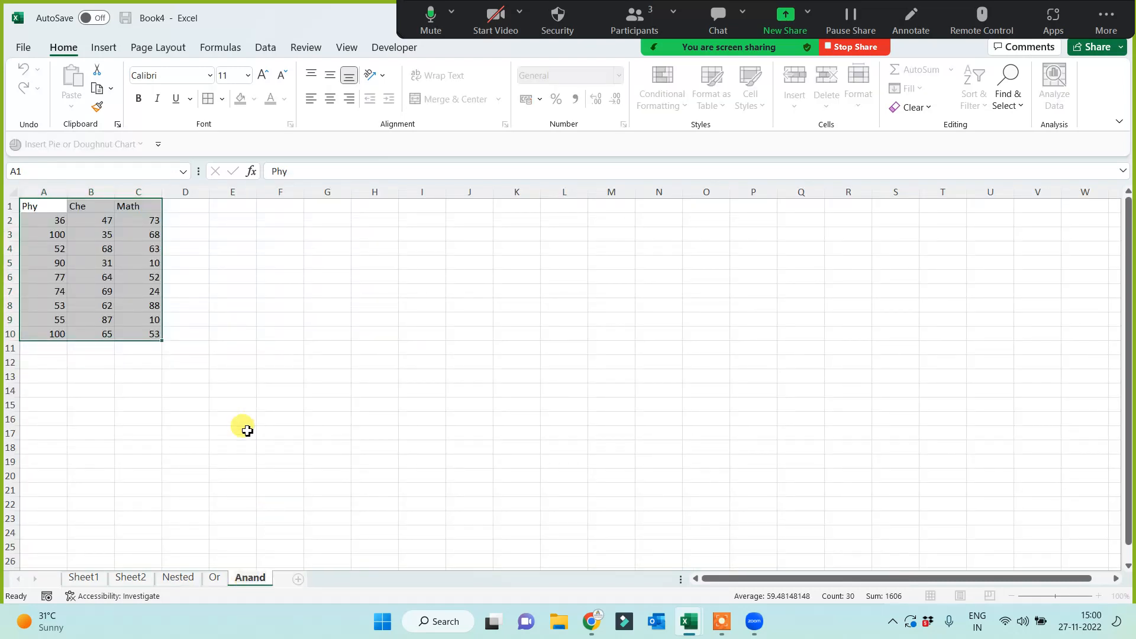
pyautogui.click(237, 377)
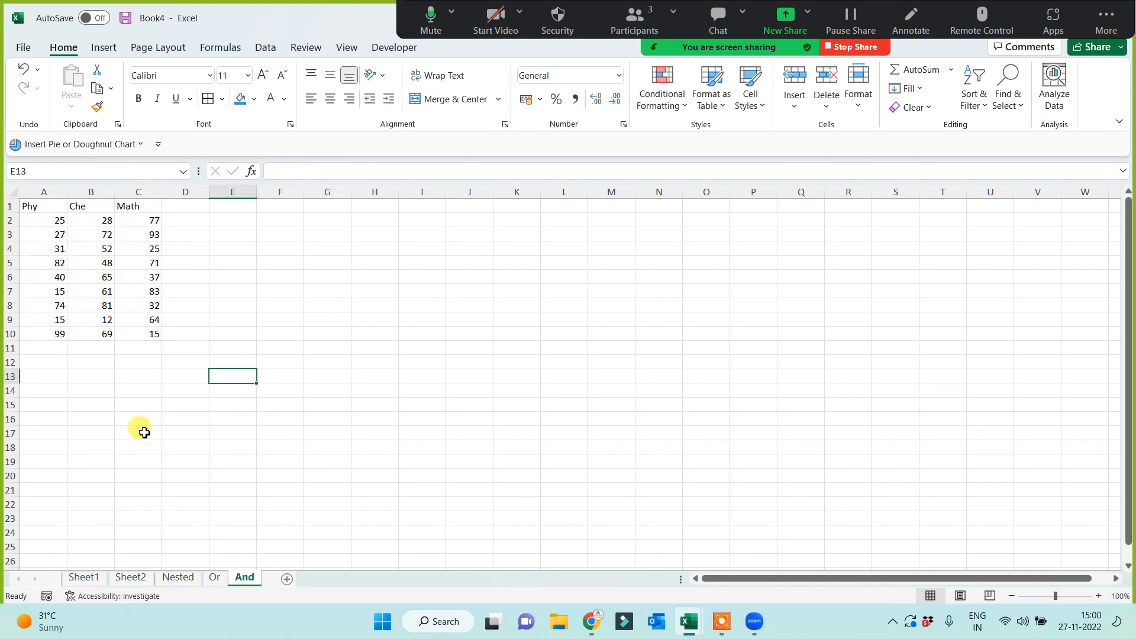
# Replace the RANDBETWEEN formulas in A2:C10 with their static values using Paste Special Values.
pyautogui.keyDown('ctrl'); pyautogui.scroll(5, 140, 429); pyautogui.keyUp('ctrl')
pyautogui.moveTo(77, 242); pyautogui.dragTo(229, 441)
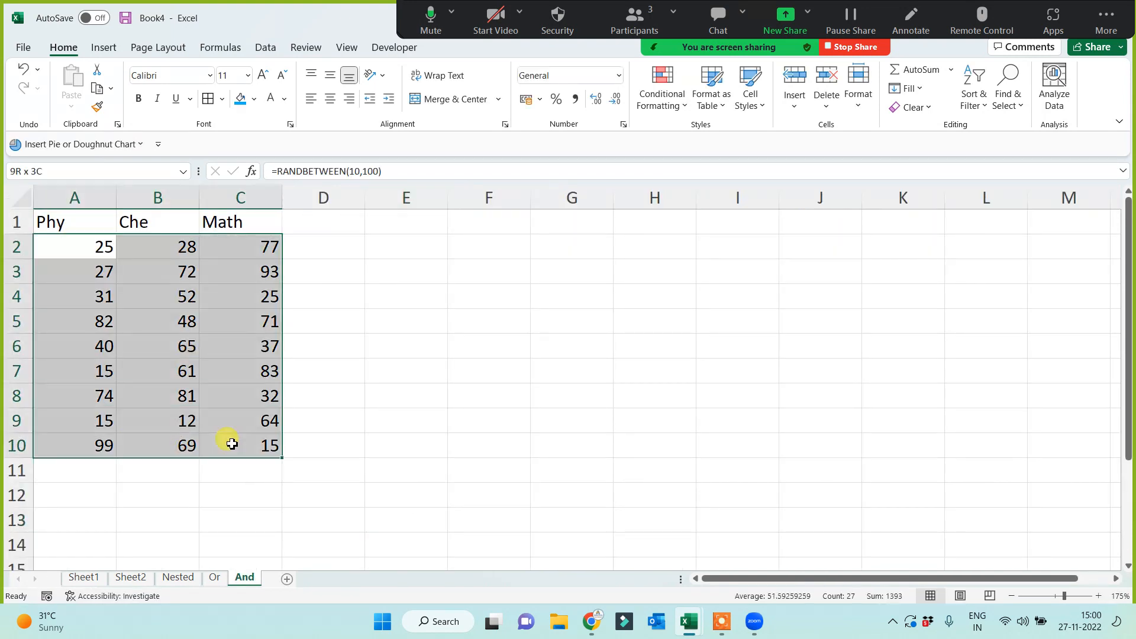
pyautogui.hotkey('ctrl', 'c')
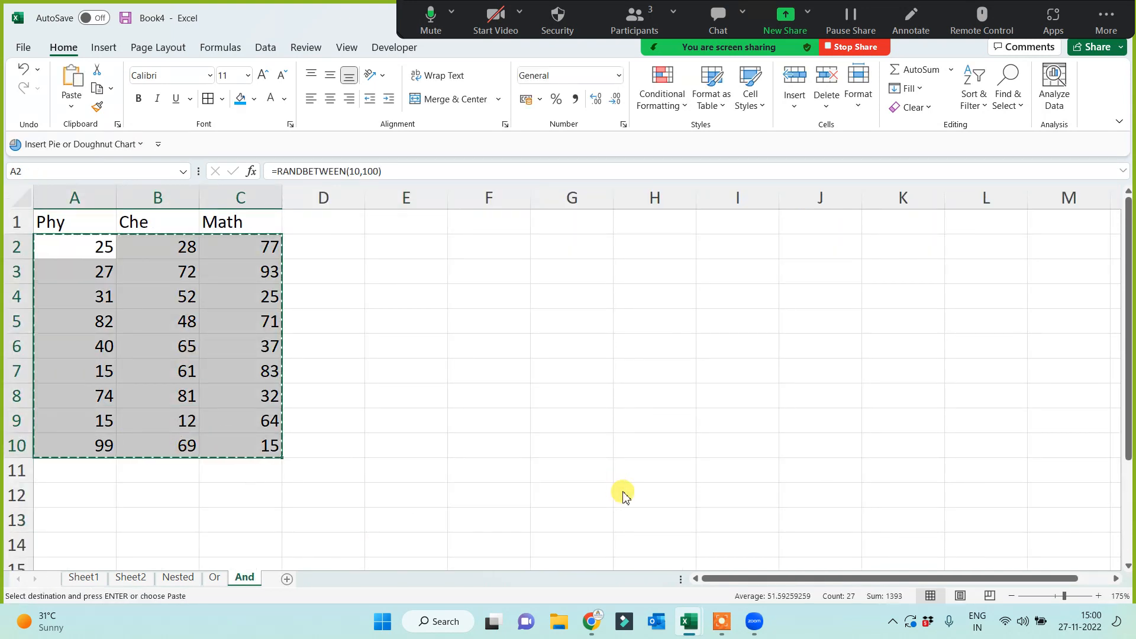
pyautogui.hotkey('ctrl', 'alt', 'v')
pyautogui.click(713, 343)
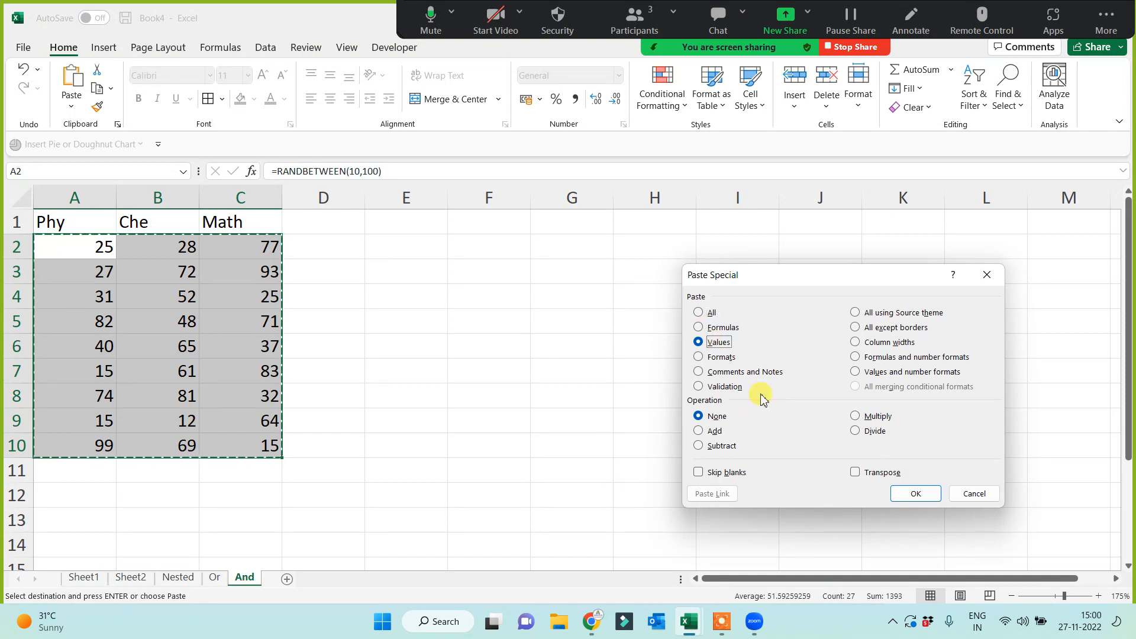
pyautogui.click(915, 494)
pyautogui.click(404, 373)
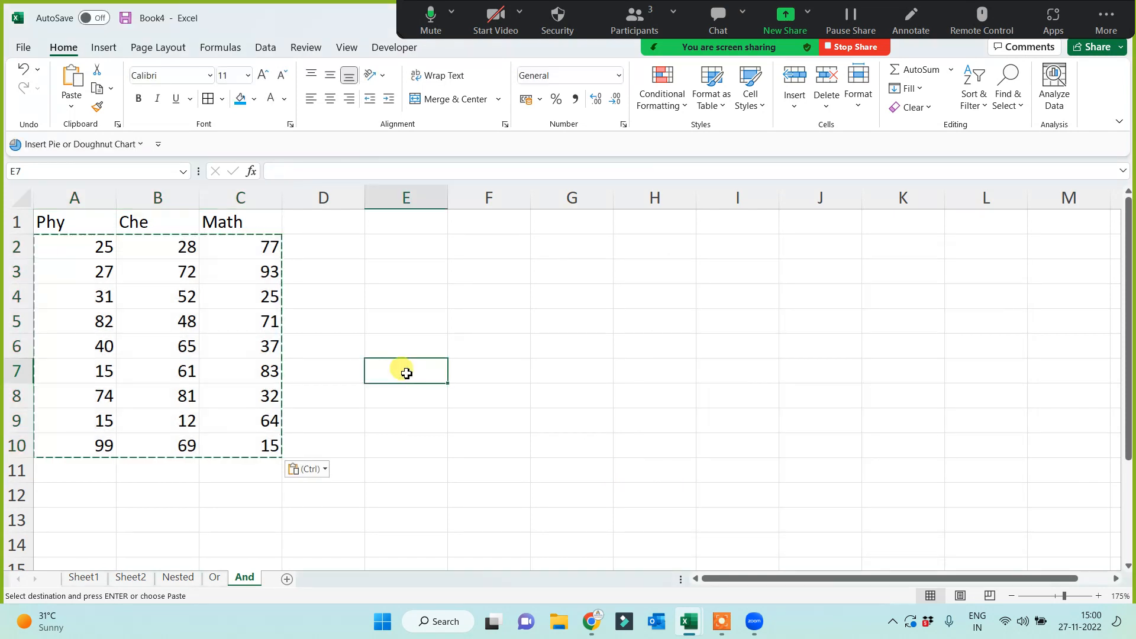
pyautogui.press('Escape')
# Centre the marks table A1:C10 and fill the Phy, Che and Math headings with light blue.
pyautogui.moveTo(62, 219); pyautogui.dragTo(241, 448)
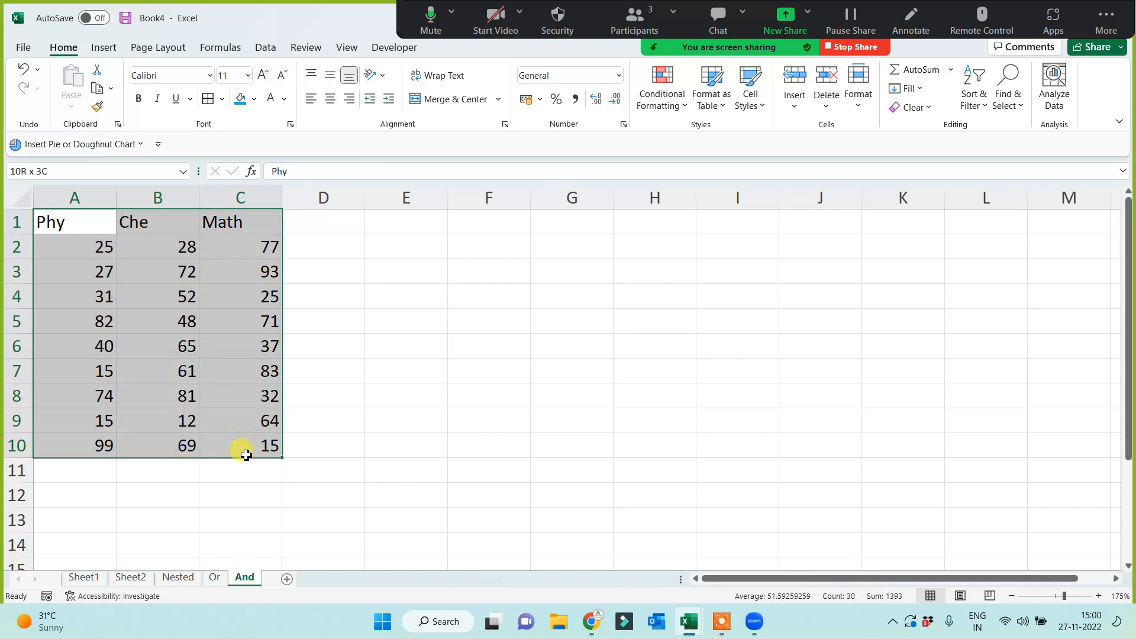
pyautogui.click(330, 98)
pyautogui.moveTo(229, 222); pyautogui.dragTo(73, 222)
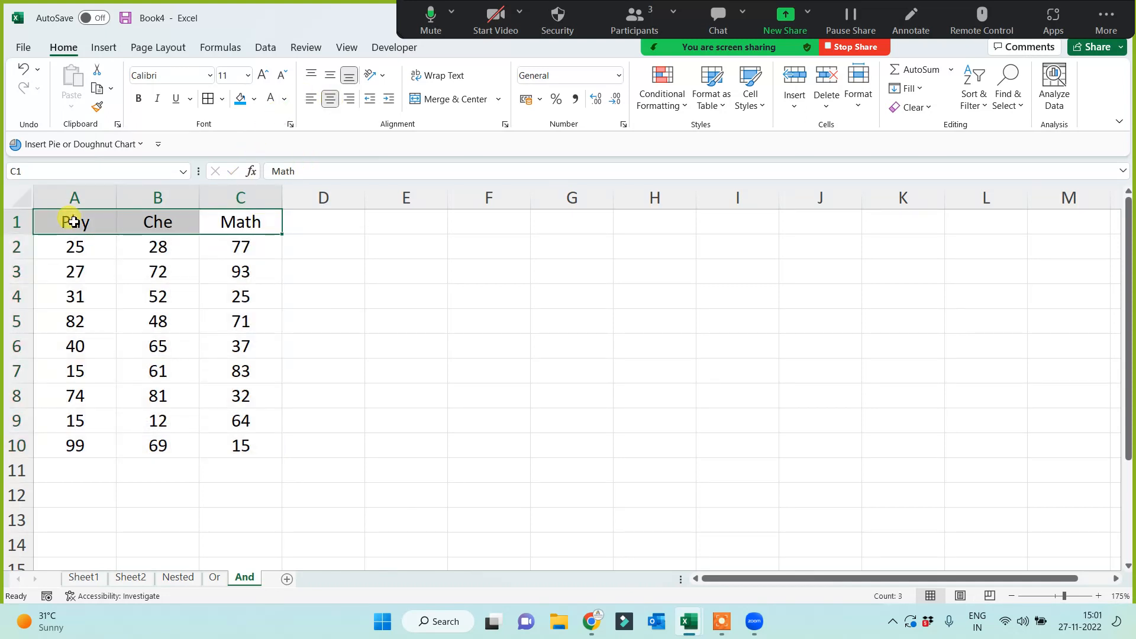
pyautogui.click(240, 97)
# Add a Pass/Fail heading in D1, centred with white text on a red fill.
pyautogui.click(334, 220)
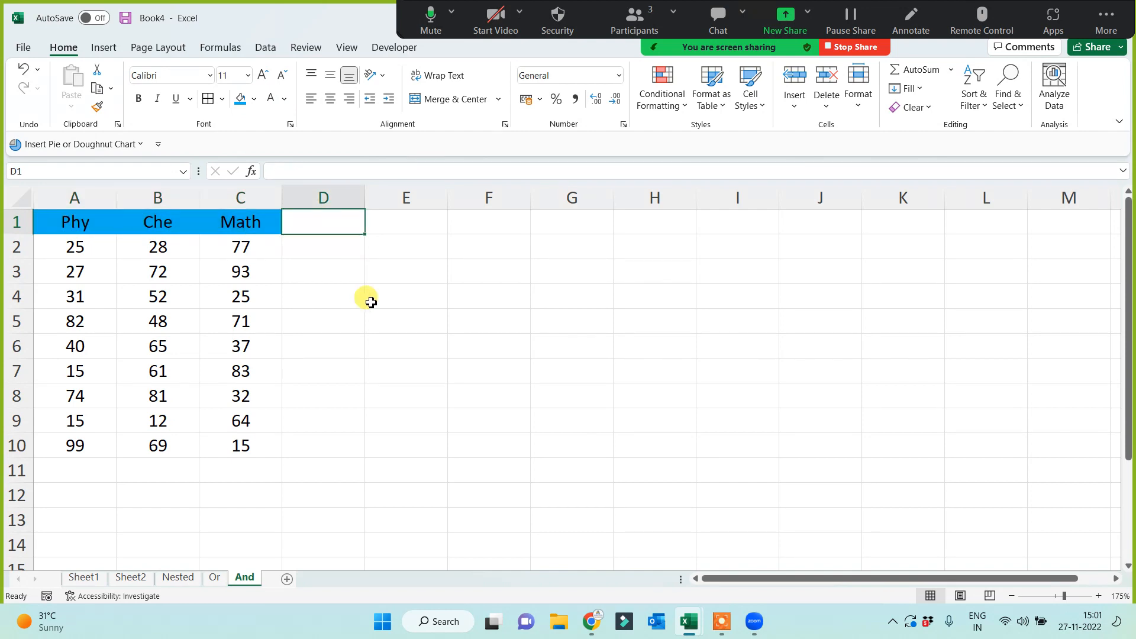
pyautogui.write('Pass/Fail')
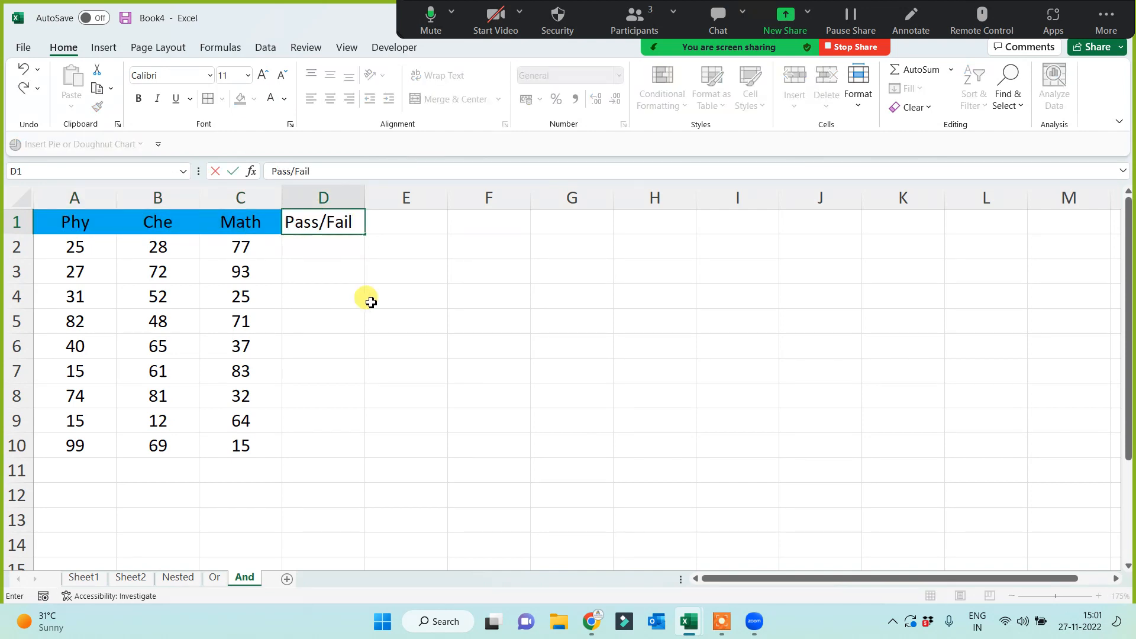
pyautogui.click(371, 303)
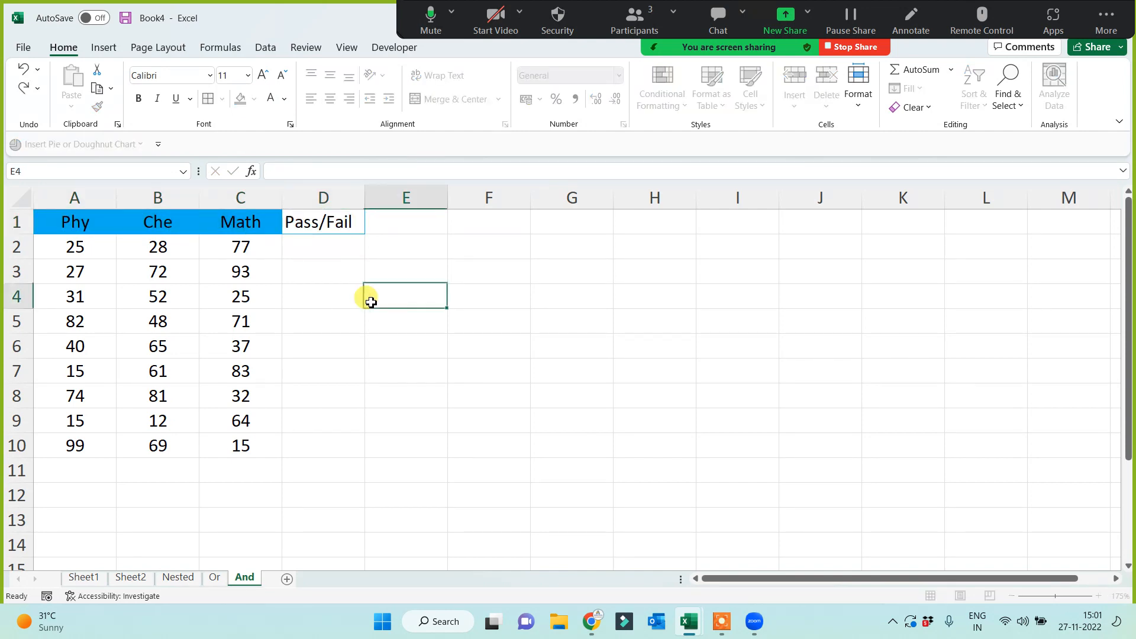
pyautogui.click(403, 351)
pyautogui.click(338, 229)
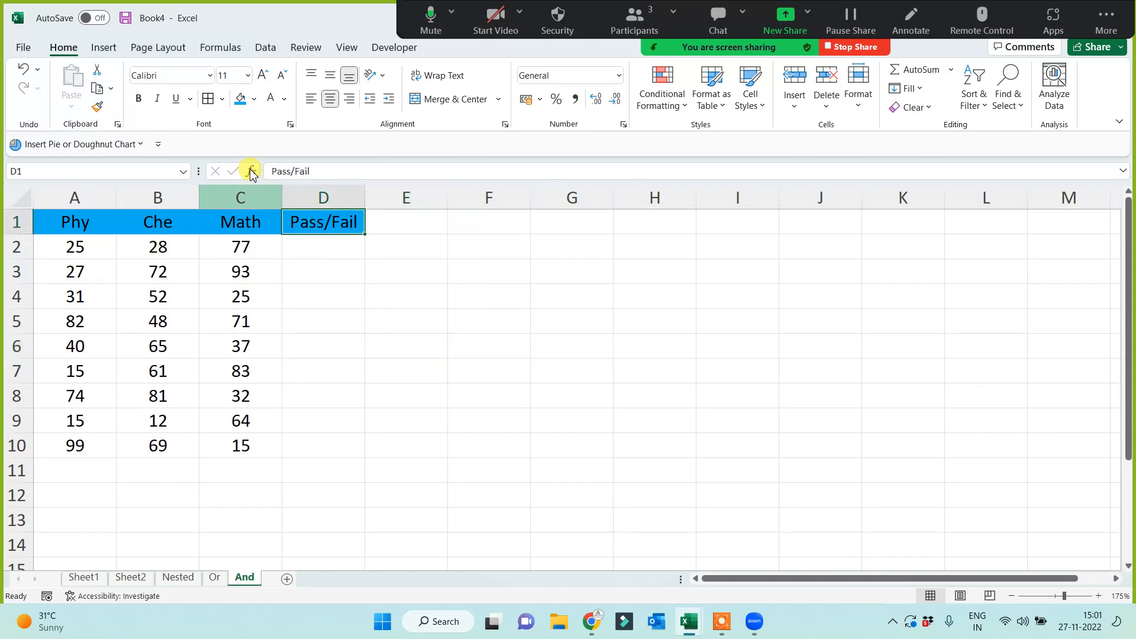
pyautogui.click(254, 99)
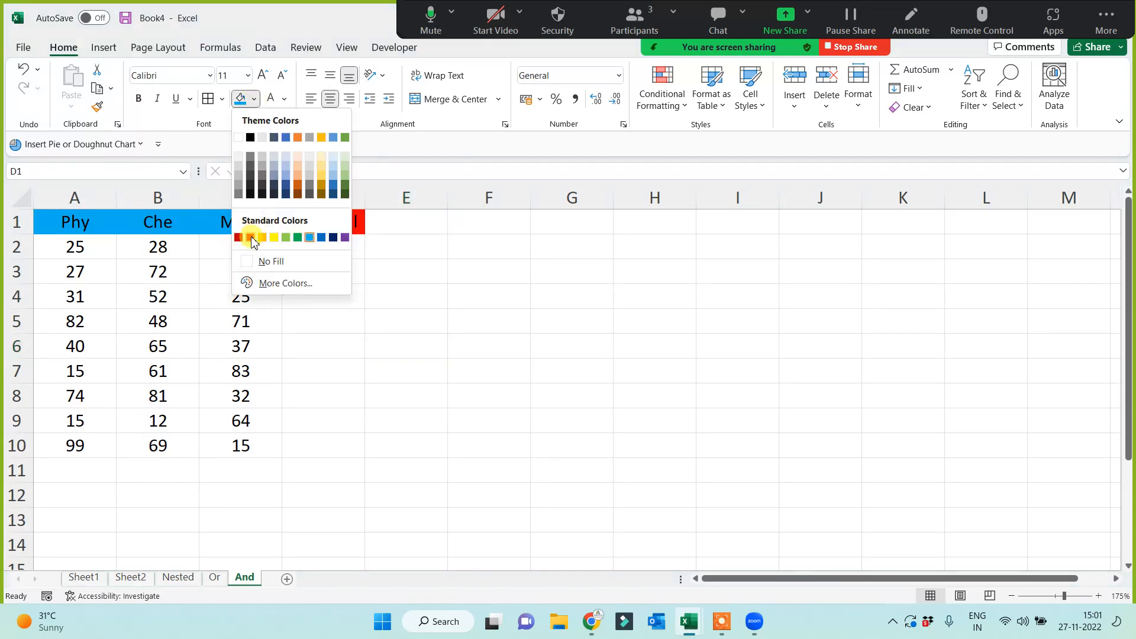
pyautogui.click(251, 237)
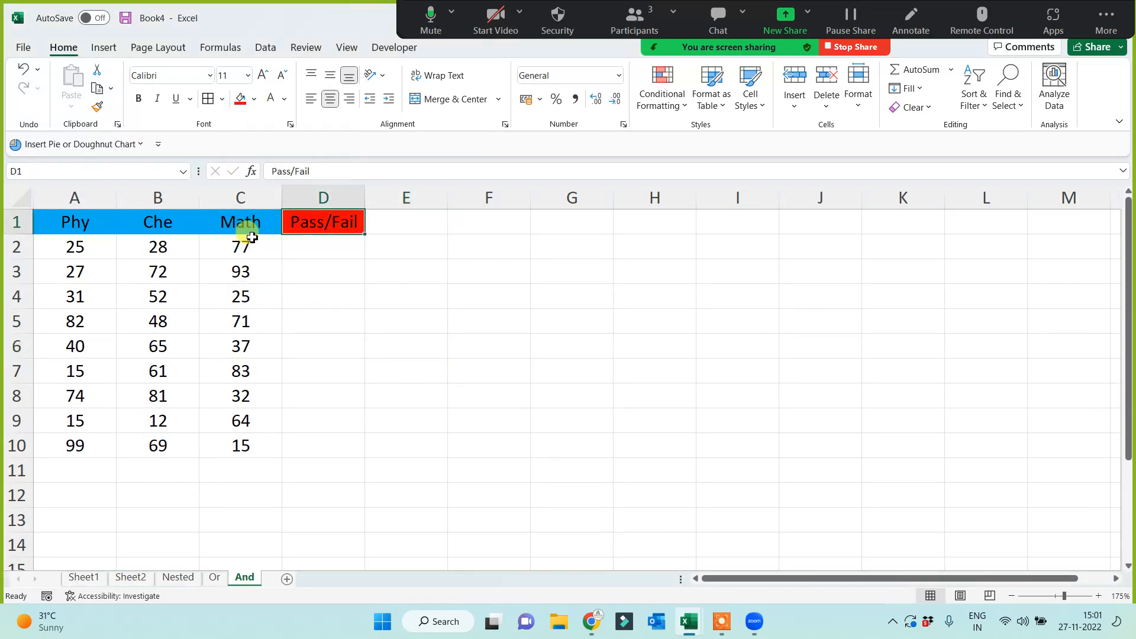
pyautogui.click(633, 292)
# Enter the criterion ">=33 in all sub???" in H1.
pyautogui.click(634, 230)
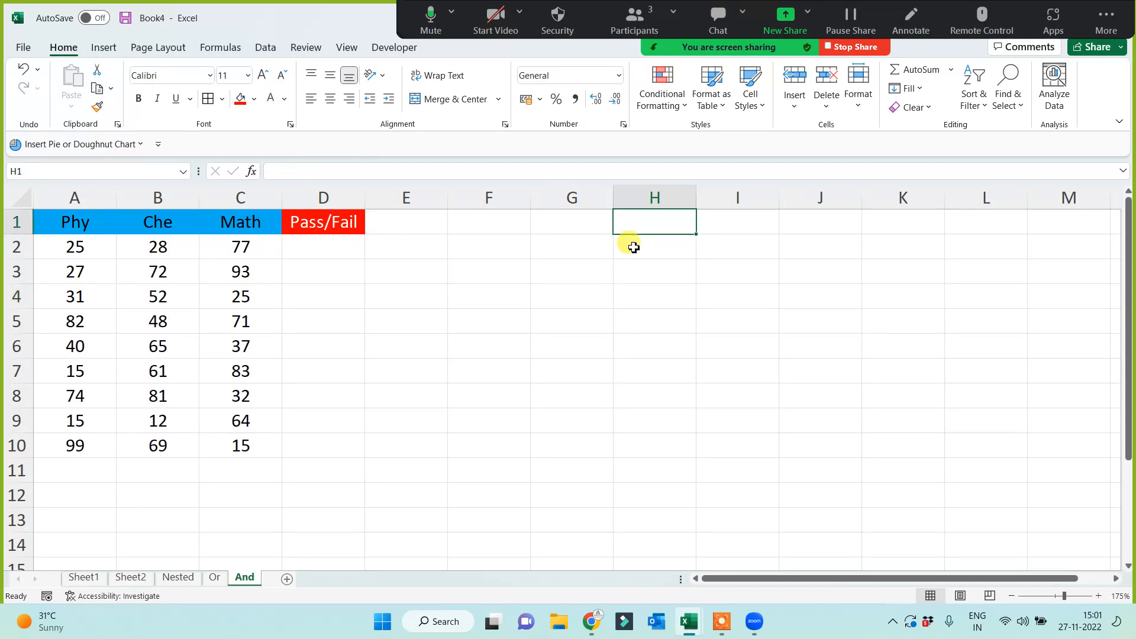
pyautogui.write('>=33 in all sub')
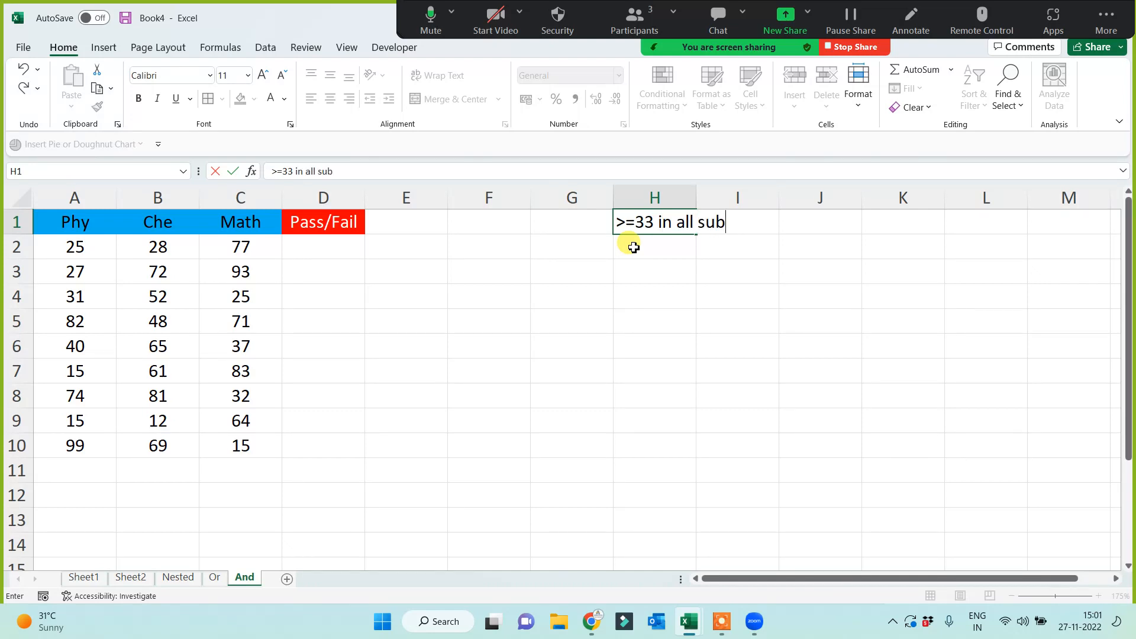
pyautogui.press('Return')
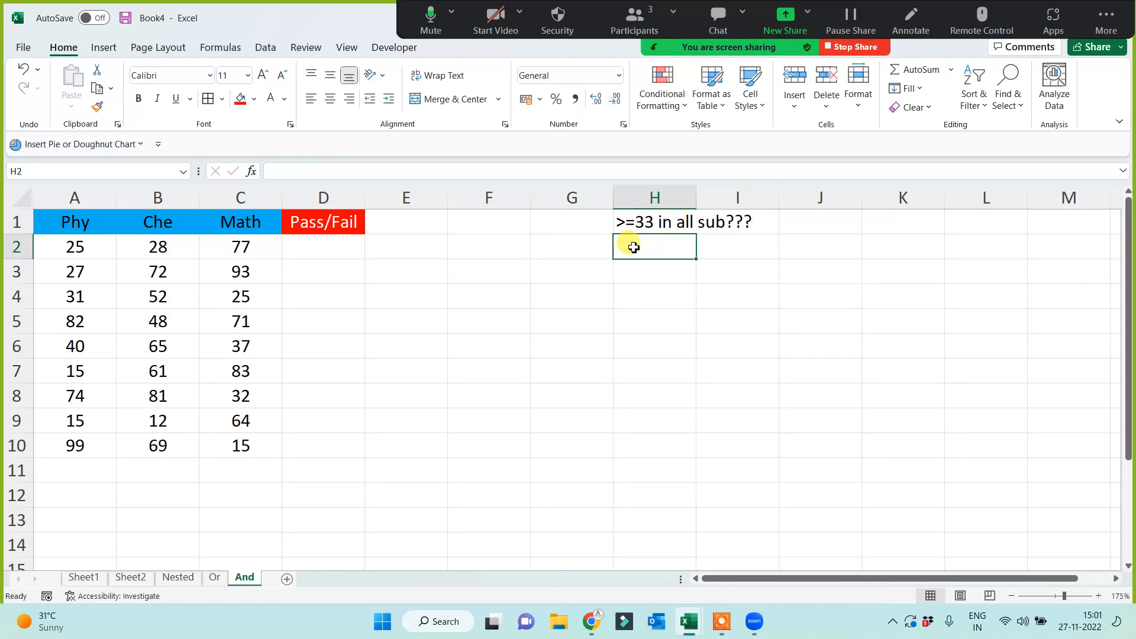
# Examine the Math, Che and Phy marks in rows 2 and 3 against the >=33 criterion.
pyautogui.click(229, 247)
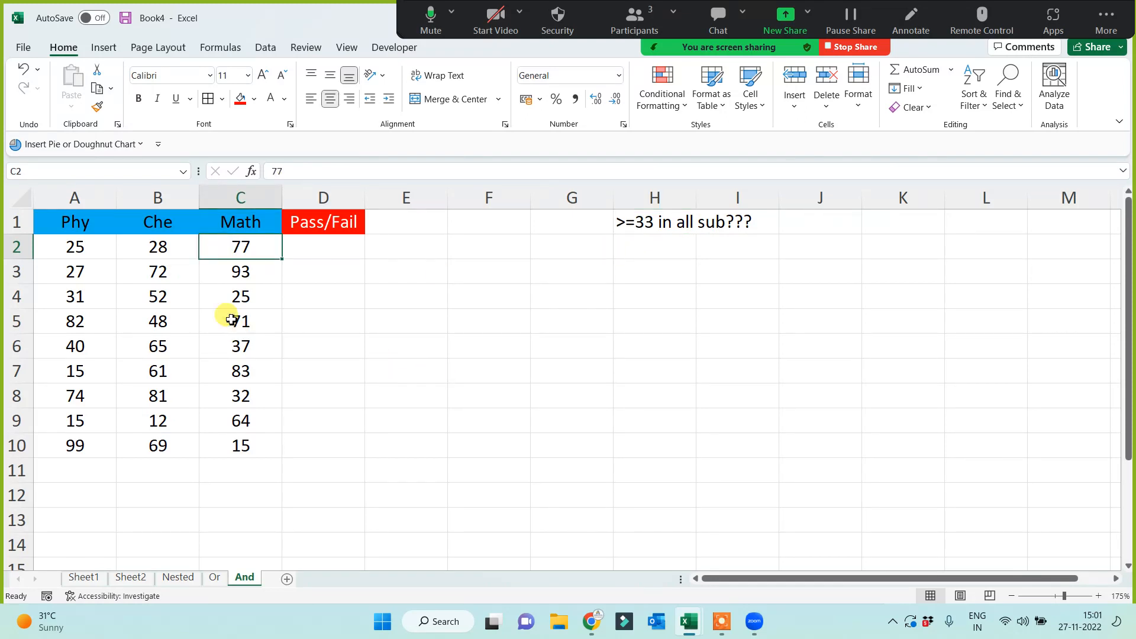
pyautogui.click(161, 248)
pyautogui.click(80, 251)
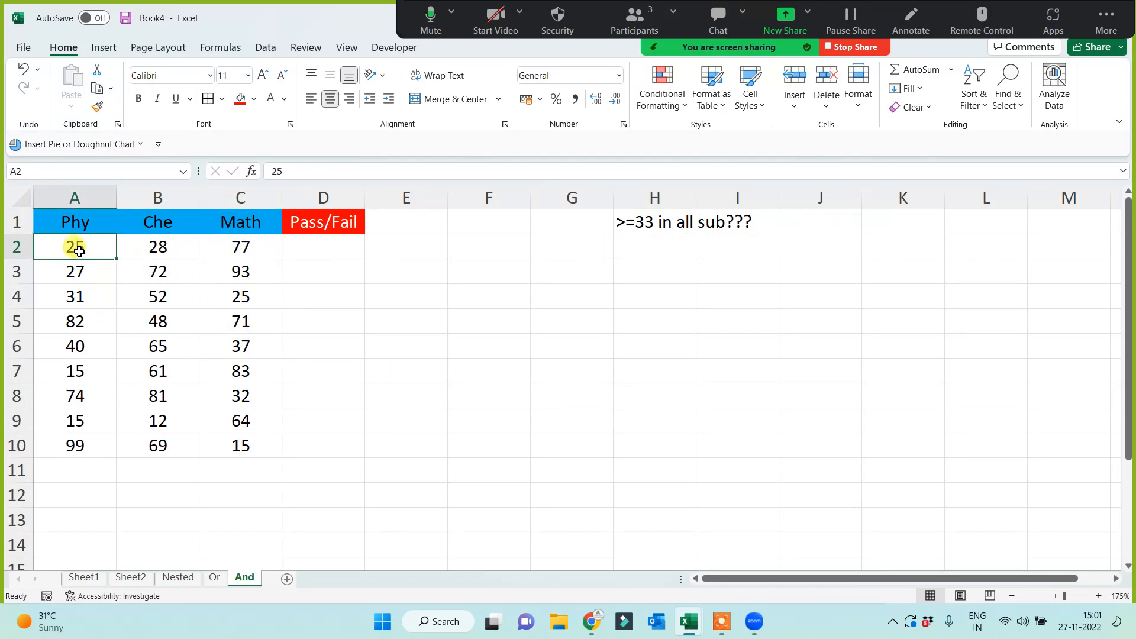
pyautogui.press('F2')
pyautogui.click(398, 338)
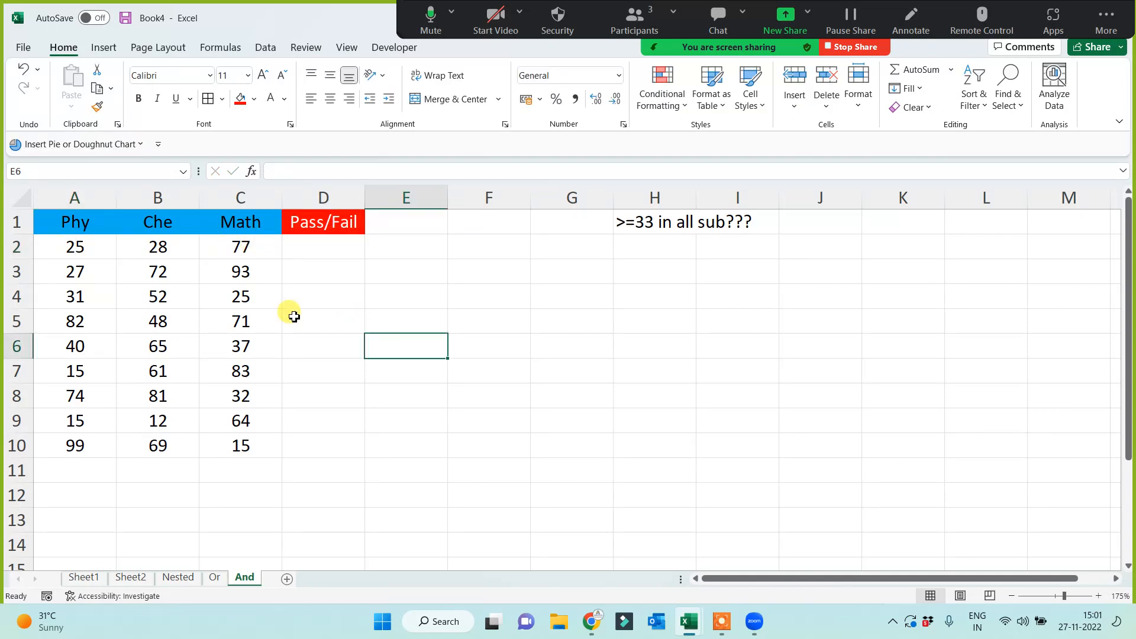
pyautogui.click(236, 271)
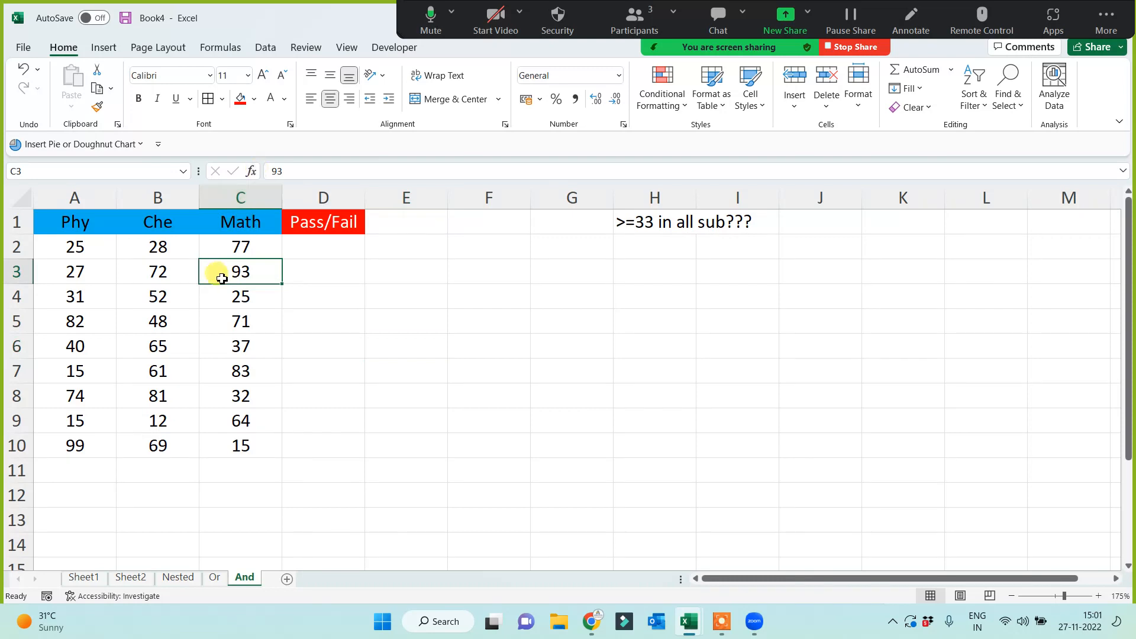
pyautogui.click(169, 278)
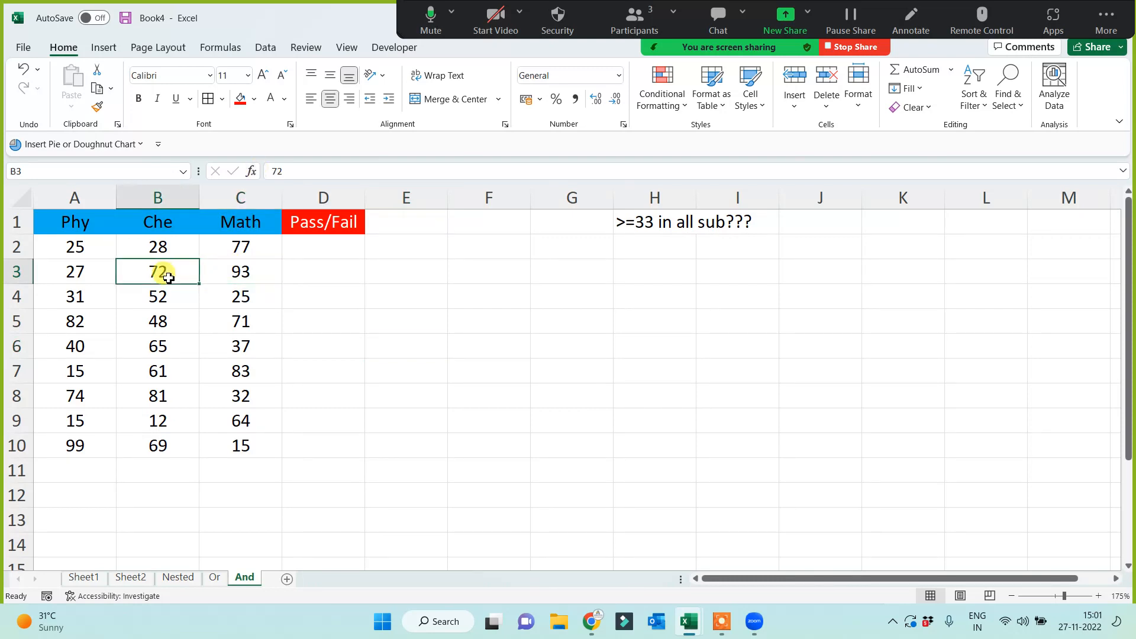
pyautogui.click(71, 276)
pyautogui.click(275, 277)
pyautogui.click(307, 253)
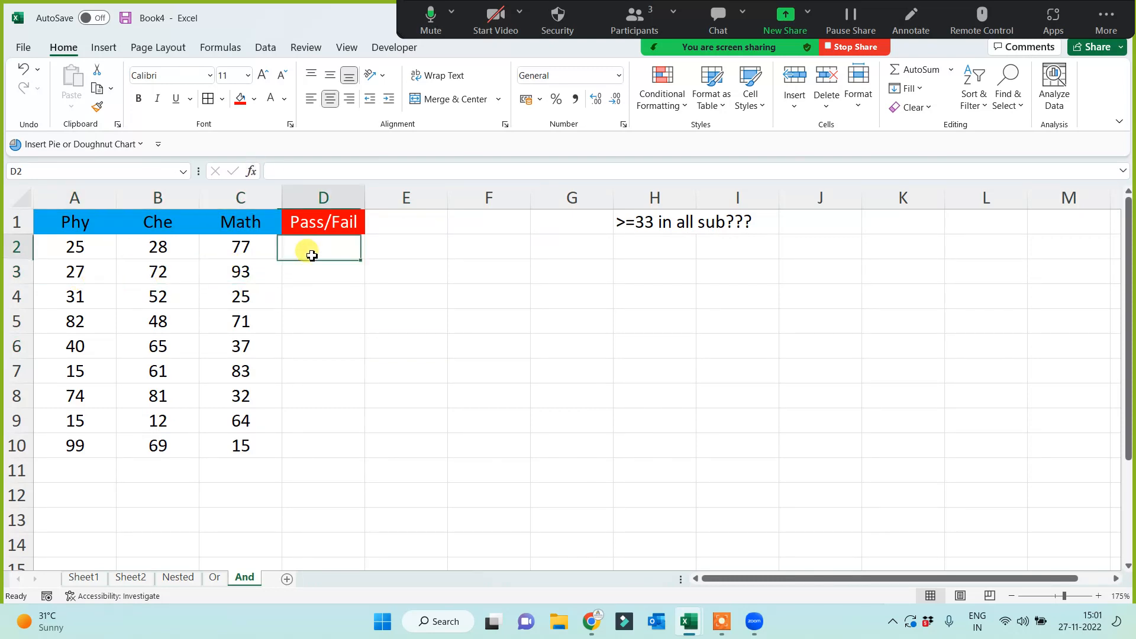
pyautogui.click(307, 272)
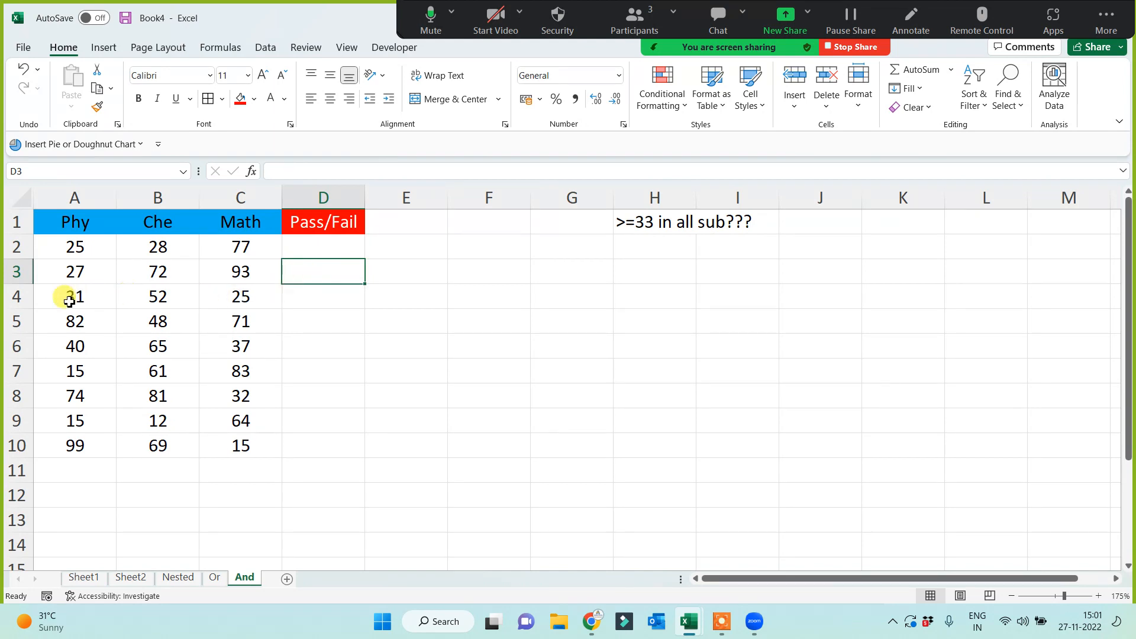
# Examine the marks in rows 4 and 5 against the criterion, then review the subject marks at the table's start.
pyautogui.moveTo(69, 294); pyautogui.dragTo(408, 299)
pyautogui.click(304, 316)
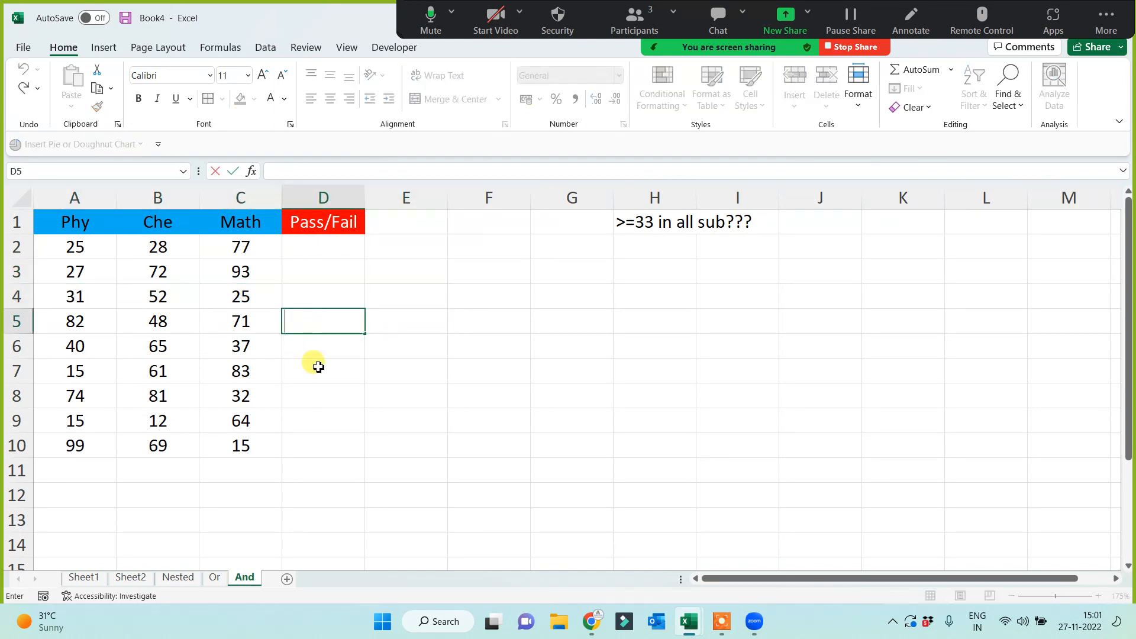
pyautogui.click(314, 393)
pyautogui.moveTo(322, 325); pyautogui.dragTo(59, 324)
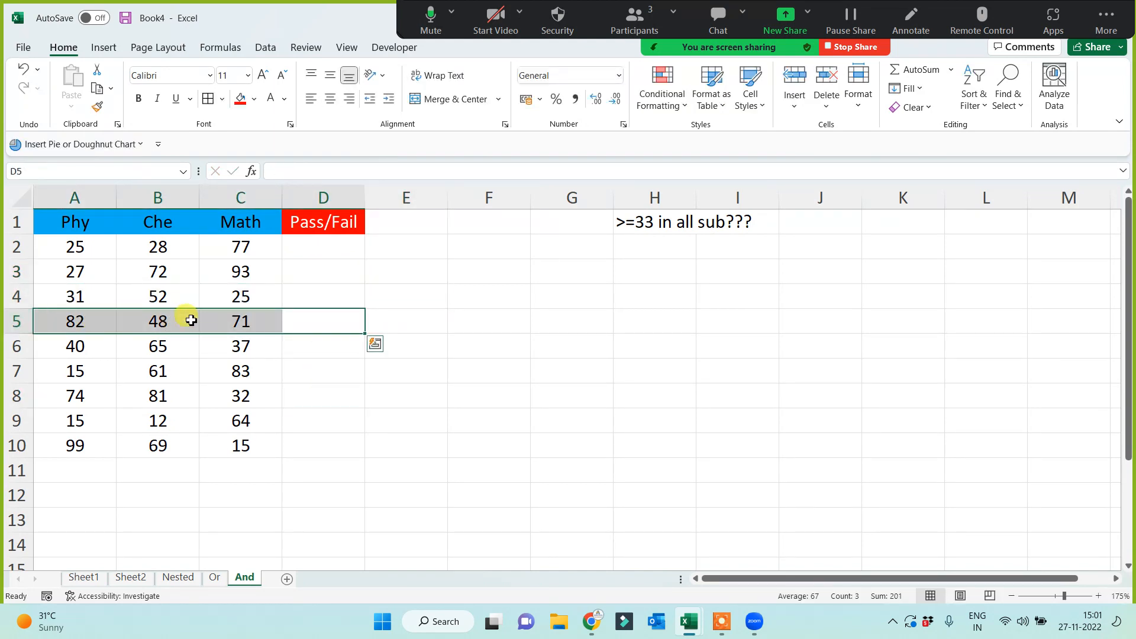
pyautogui.click(490, 390)
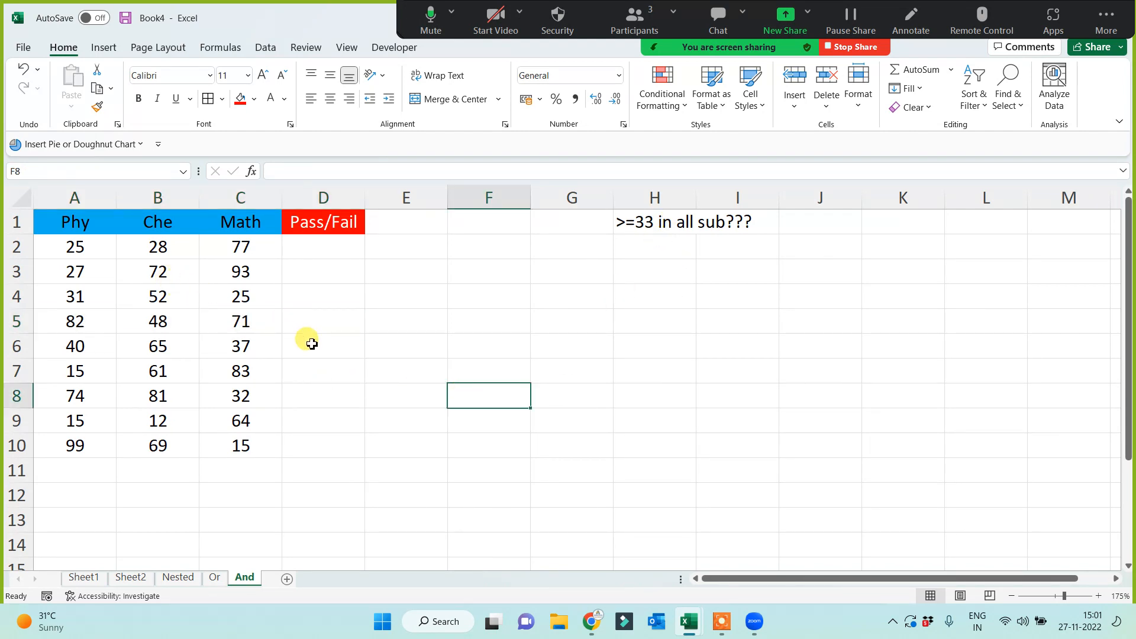
pyautogui.click(75, 251)
pyautogui.click(154, 266)
pyautogui.click(241, 251)
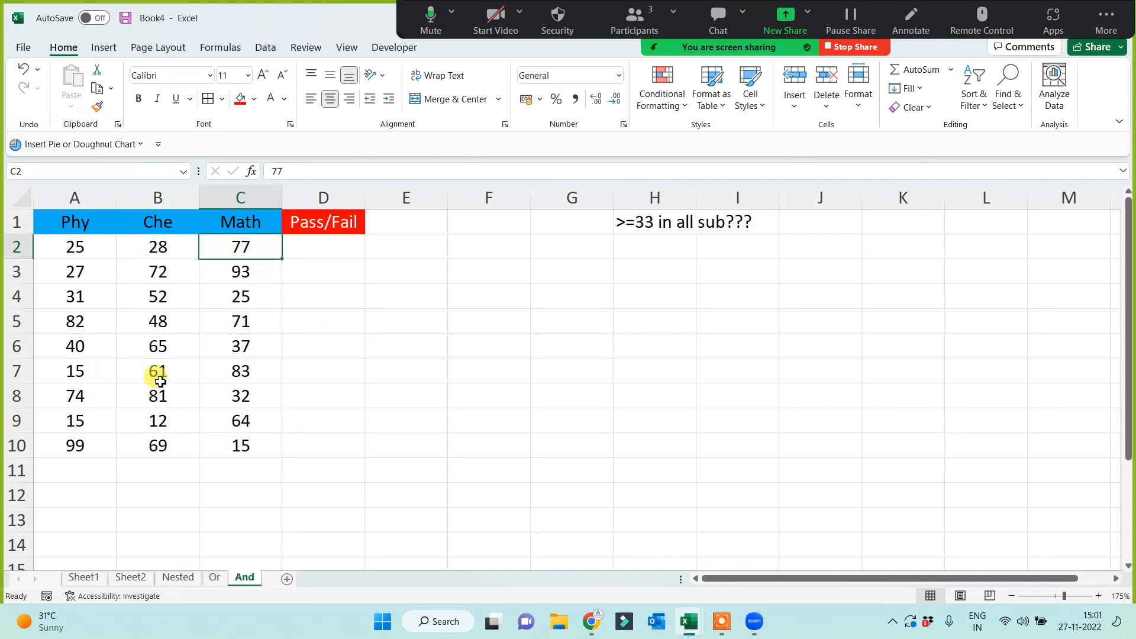
# Autofit column H to the criterion text in H1.
pyautogui.click(637, 232)
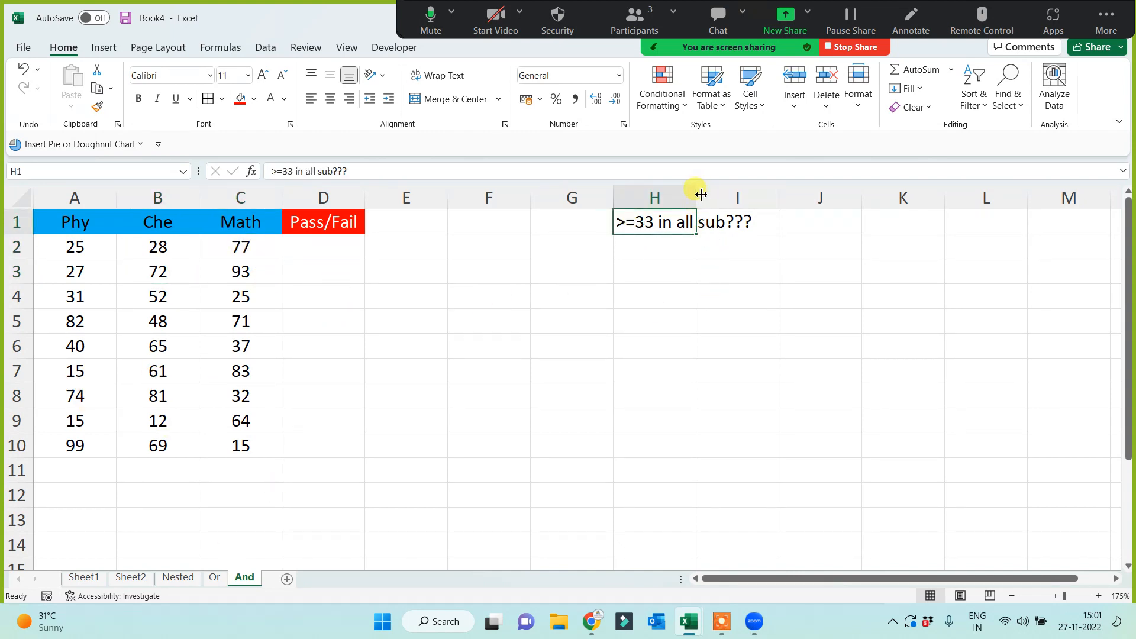
pyautogui.doubleClick(696, 191)
pyautogui.click(399, 311)
# Add an And heading in F1, centred with the same light blue fill as the subject headings.
pyautogui.click(464, 227)
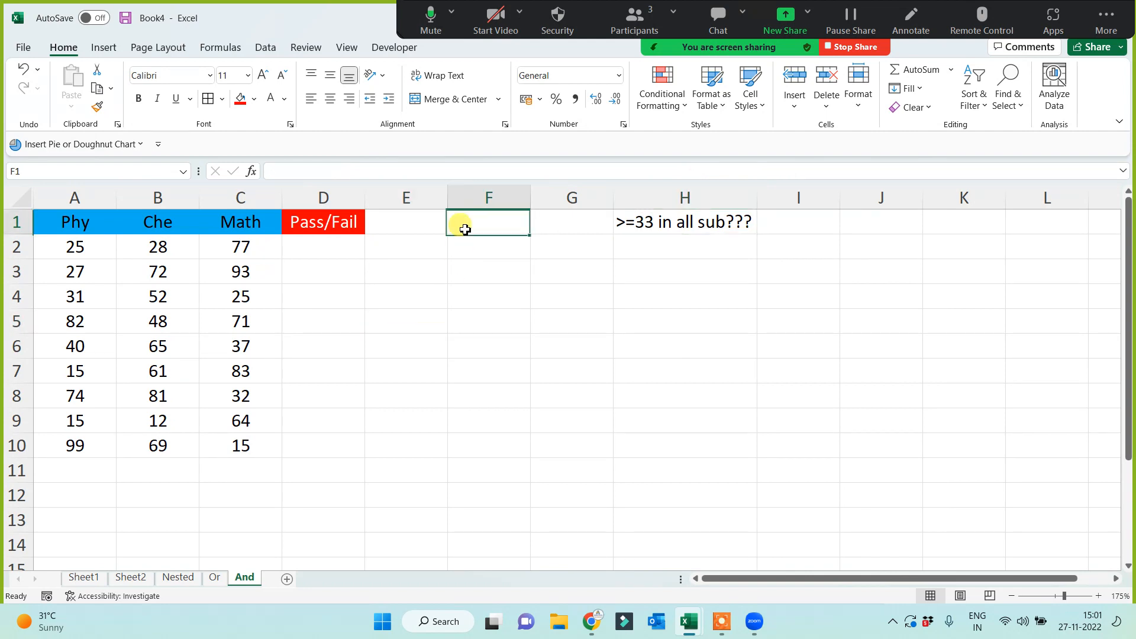
pyautogui.write('And')
pyautogui.click(438, 307)
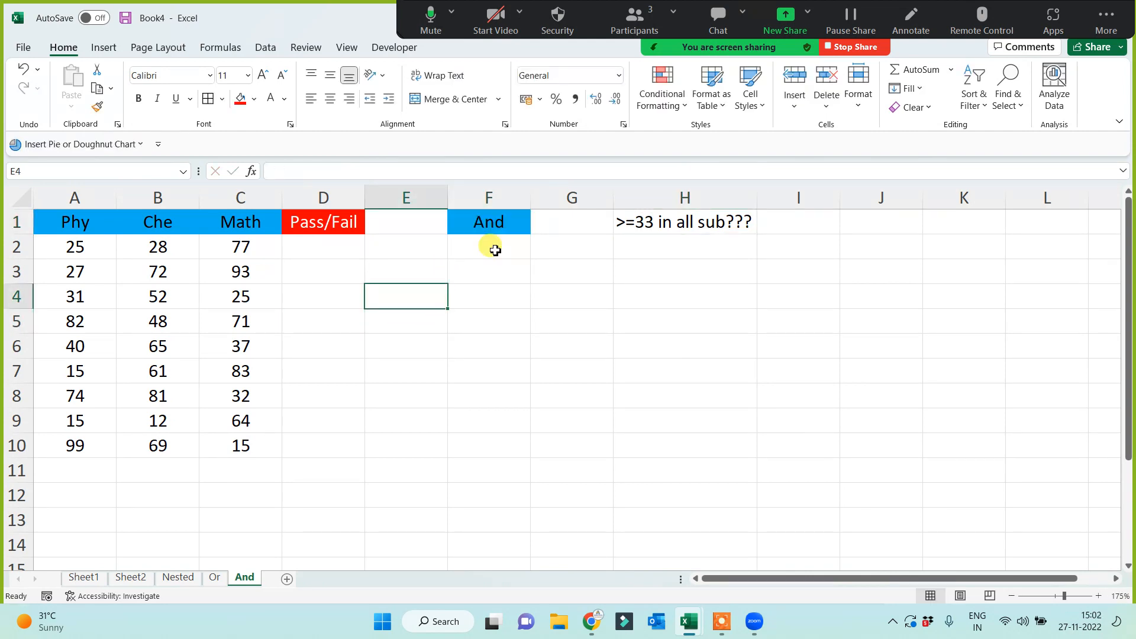
pyautogui.click(478, 261)
pyautogui.click(474, 258)
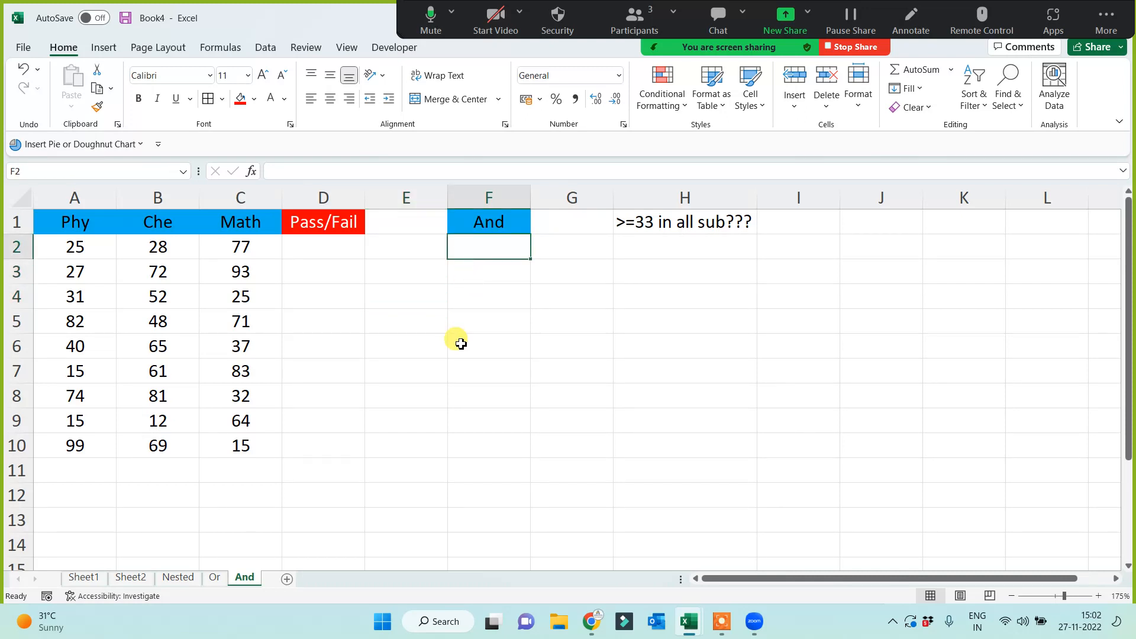
pyautogui.write('=')
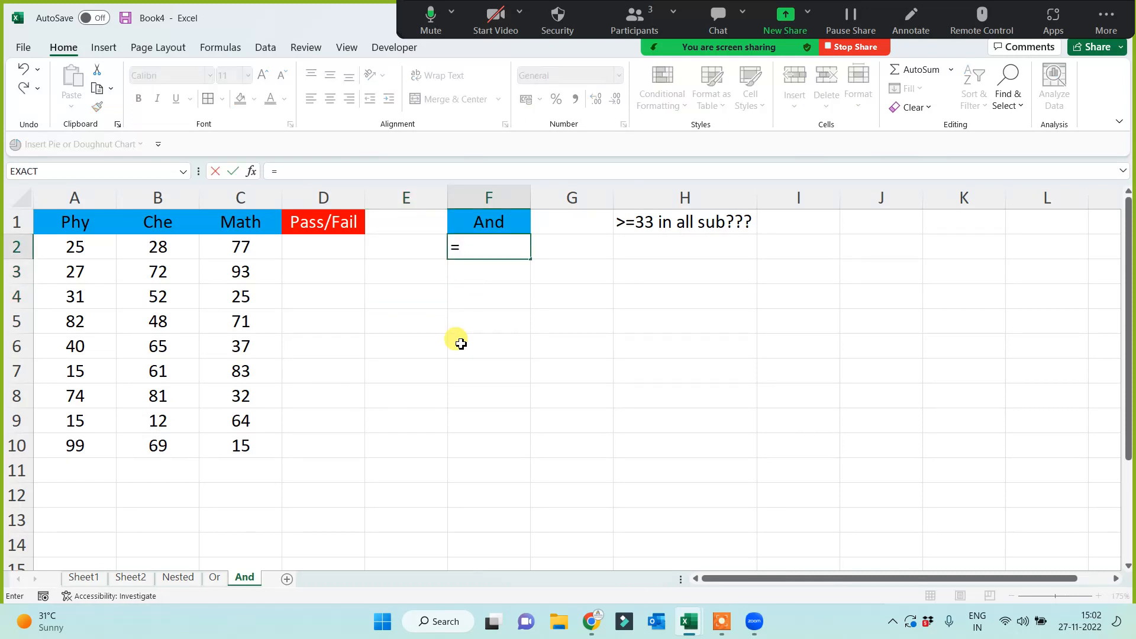
pyautogui.write('an')
pyautogui.press('BackSpace')
pyautogui.press('Escape')
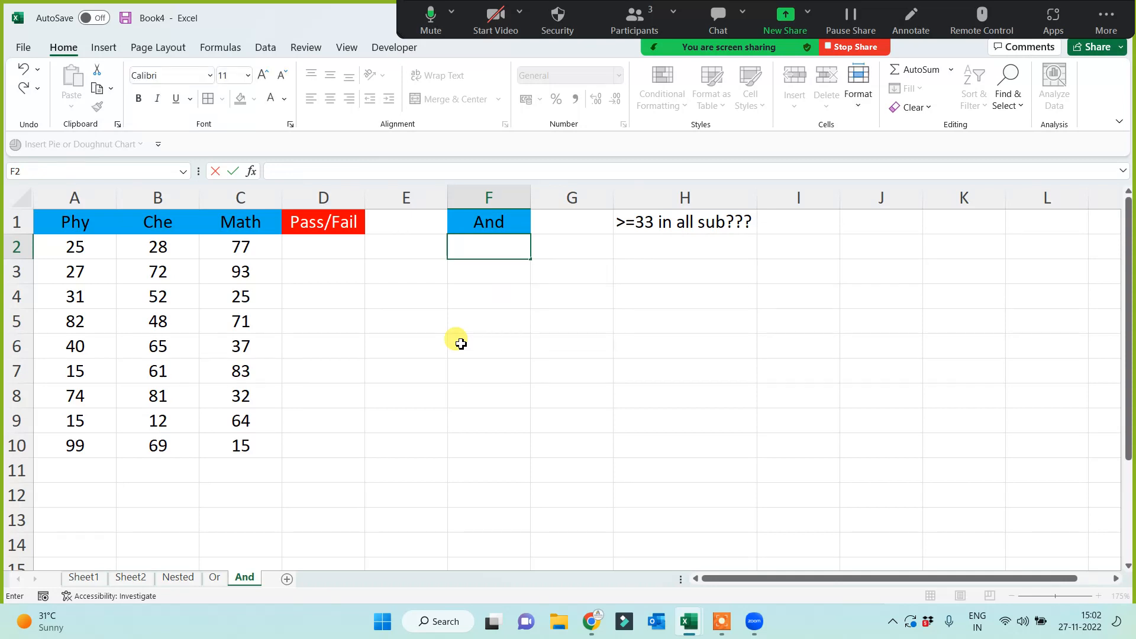
# Enter =AND(A2>=33,B2>=33,C2>=33) in F2 to test the first row's three subject marks.
pyautogui.write('=and(')
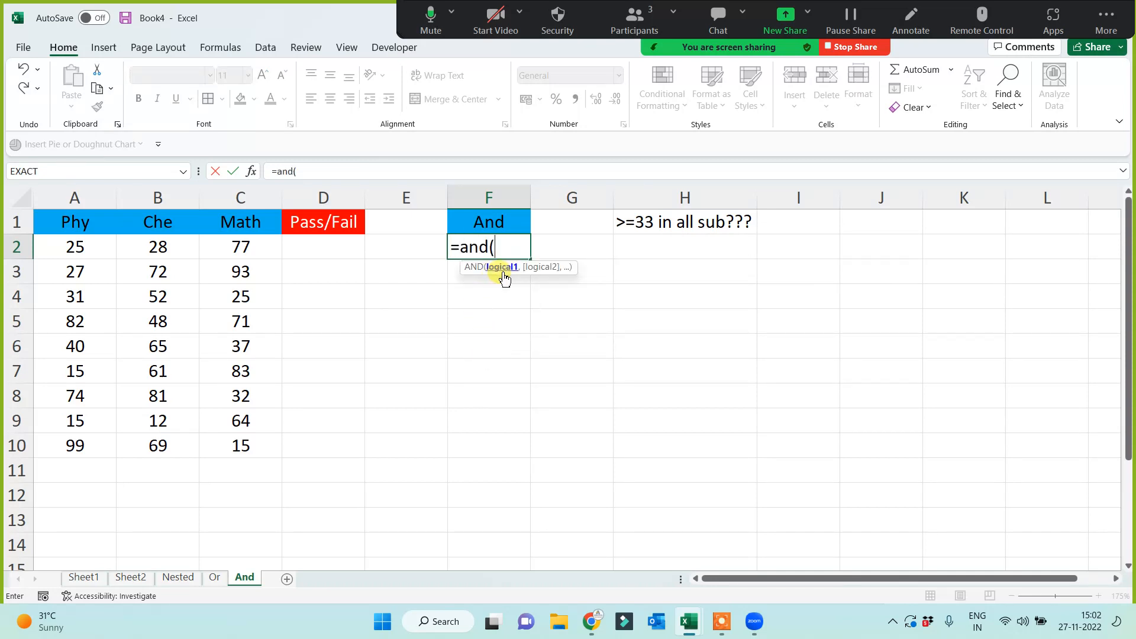
pyautogui.click(101, 252)
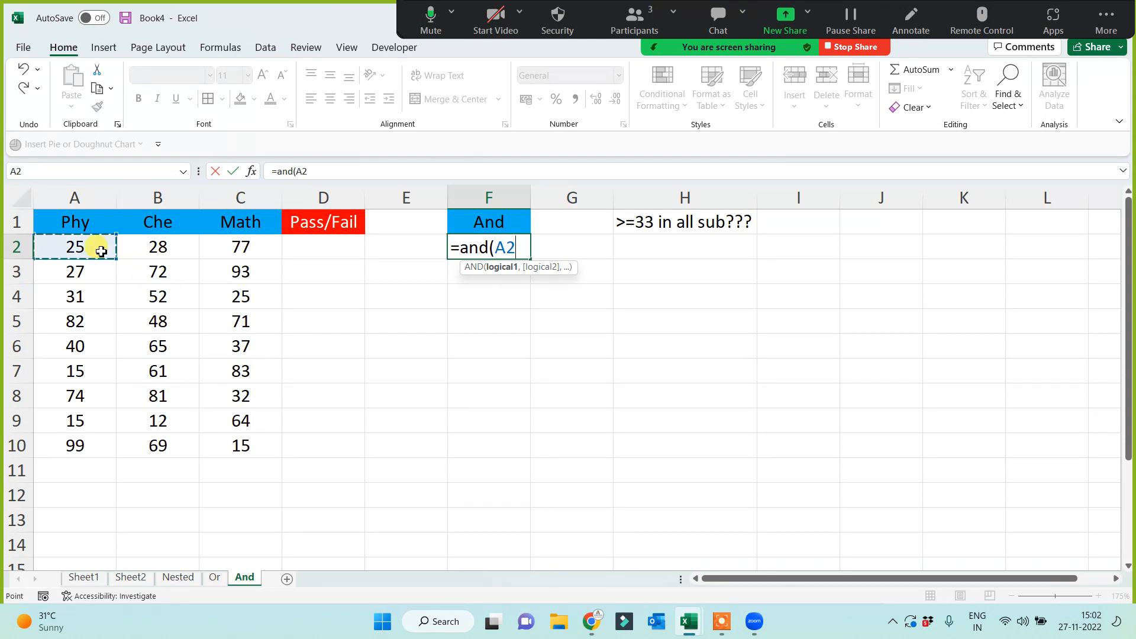
pyautogui.write('>')
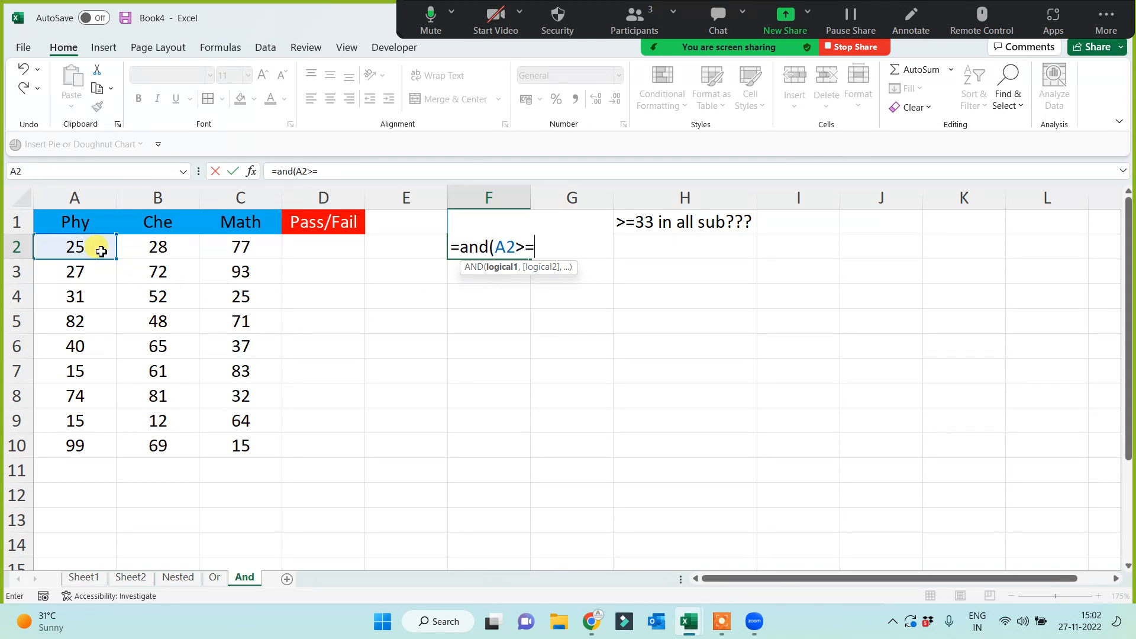
pyautogui.write('=33,')
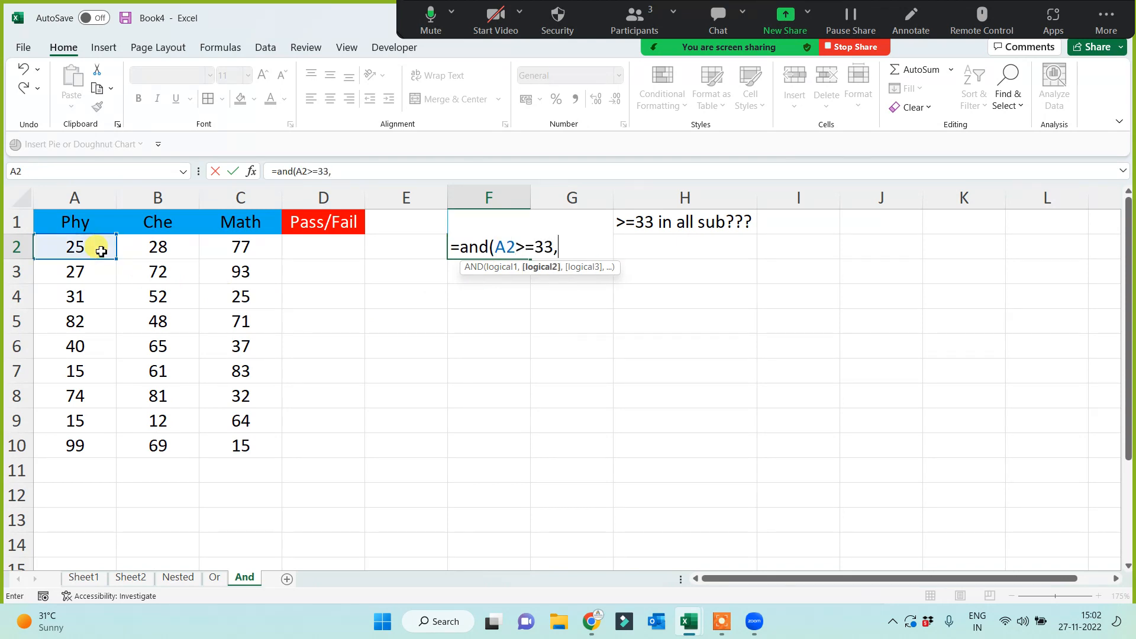
pyautogui.click(189, 254)
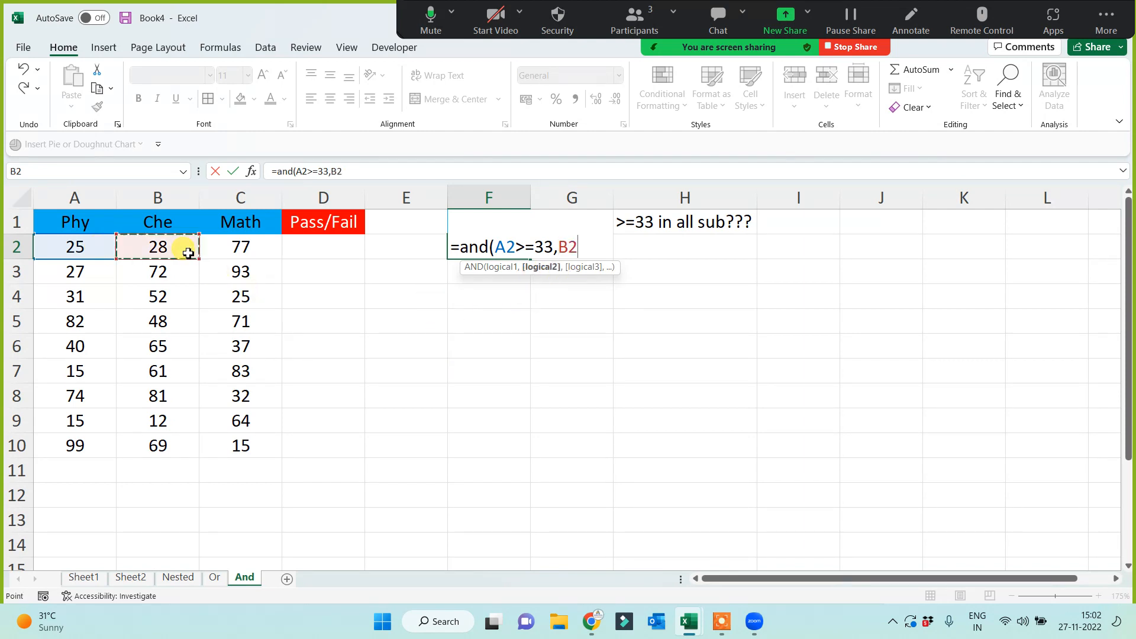
pyautogui.write('>=33')
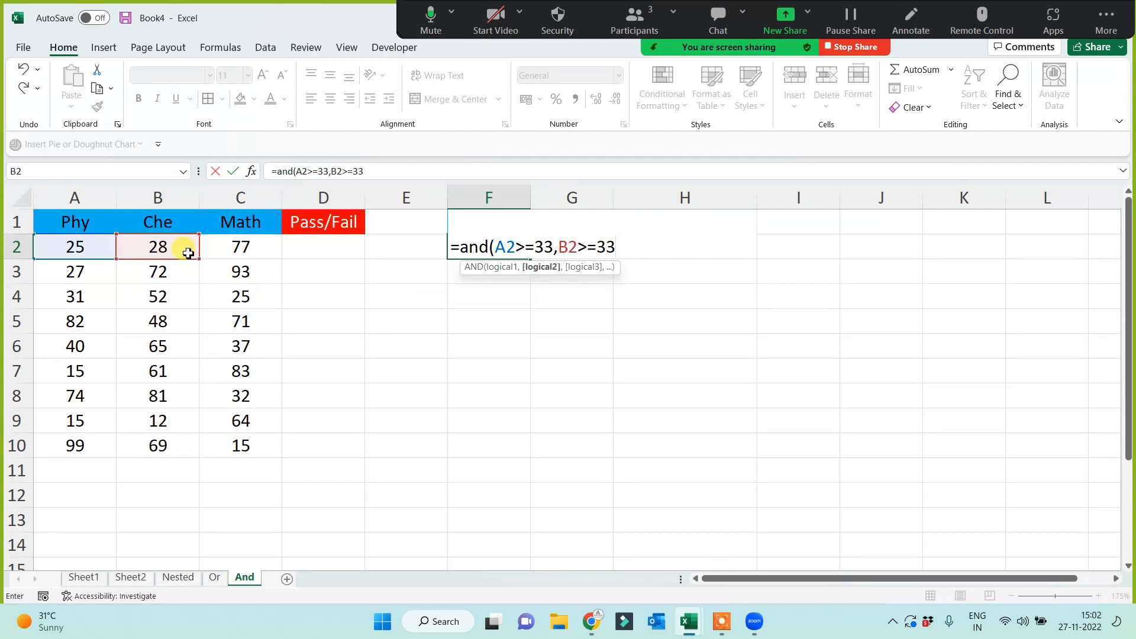
pyautogui.write(',')
pyautogui.click(246, 254)
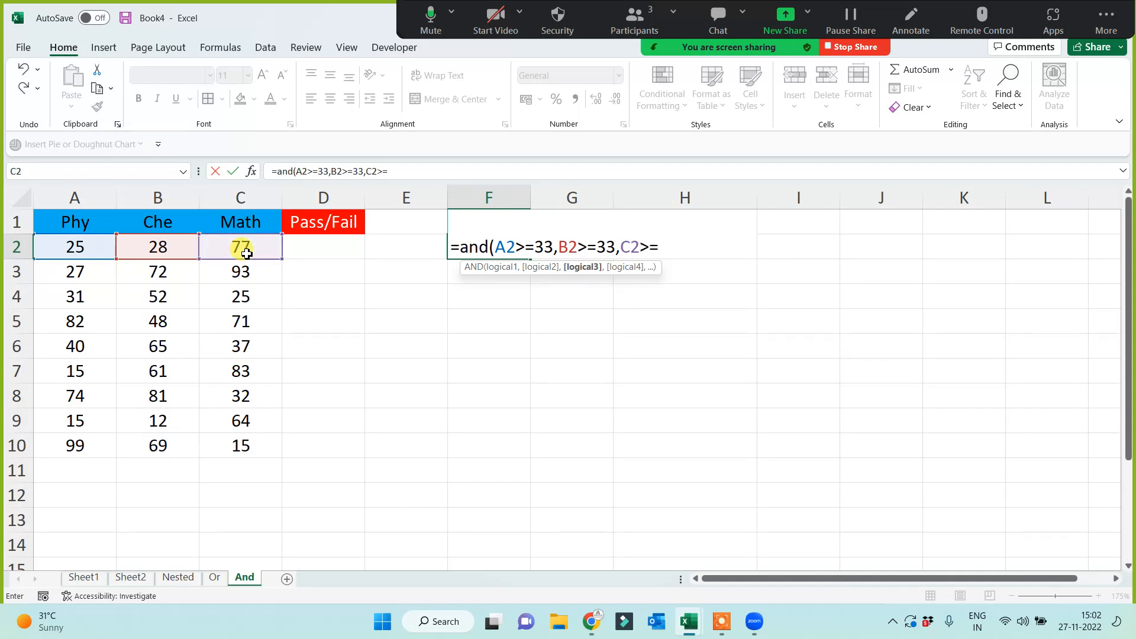
pyautogui.write('>=33)')
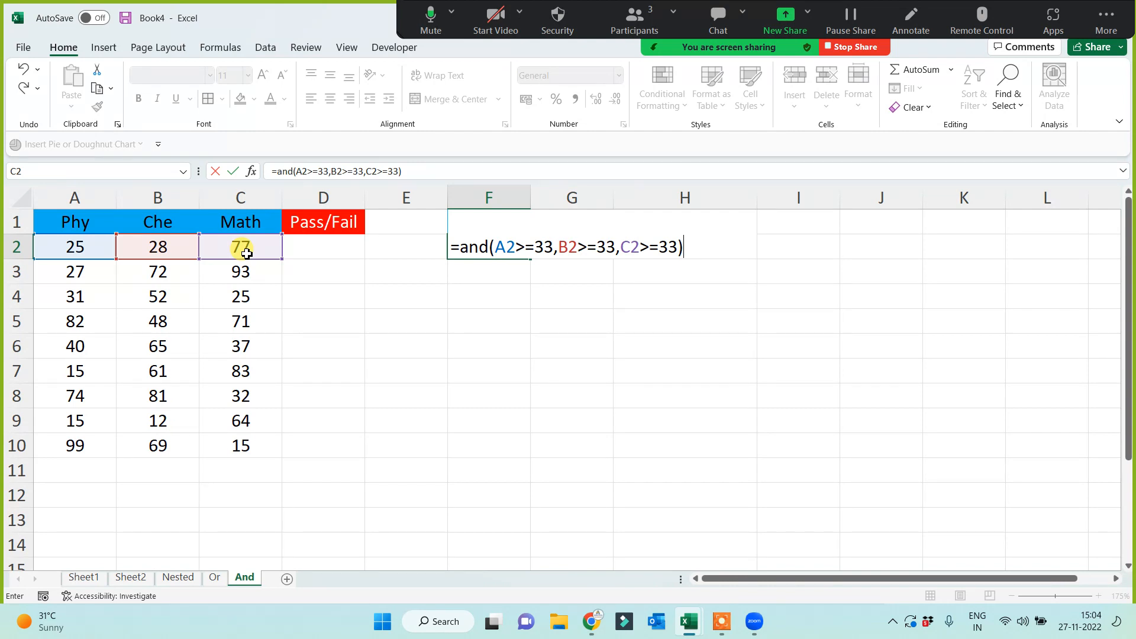
pyautogui.press('Return')
# Fill the AND formula from F2 down to F10 and apply all borders to those cells.
pyautogui.click(515, 251)
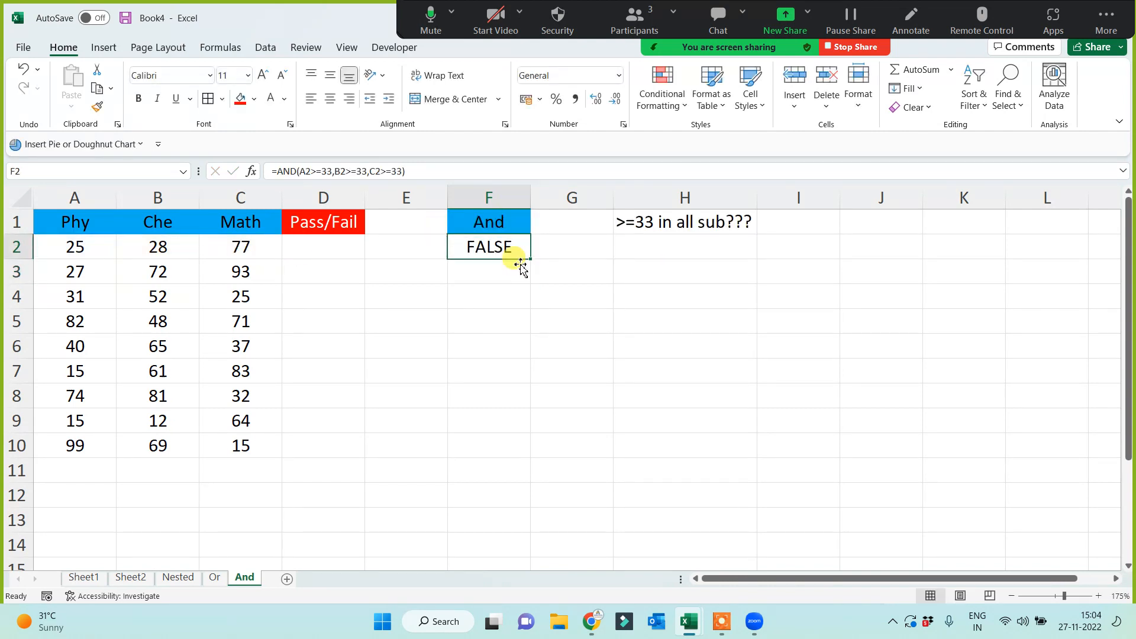
pyautogui.moveTo(529, 259); pyautogui.dragTo(507, 459)
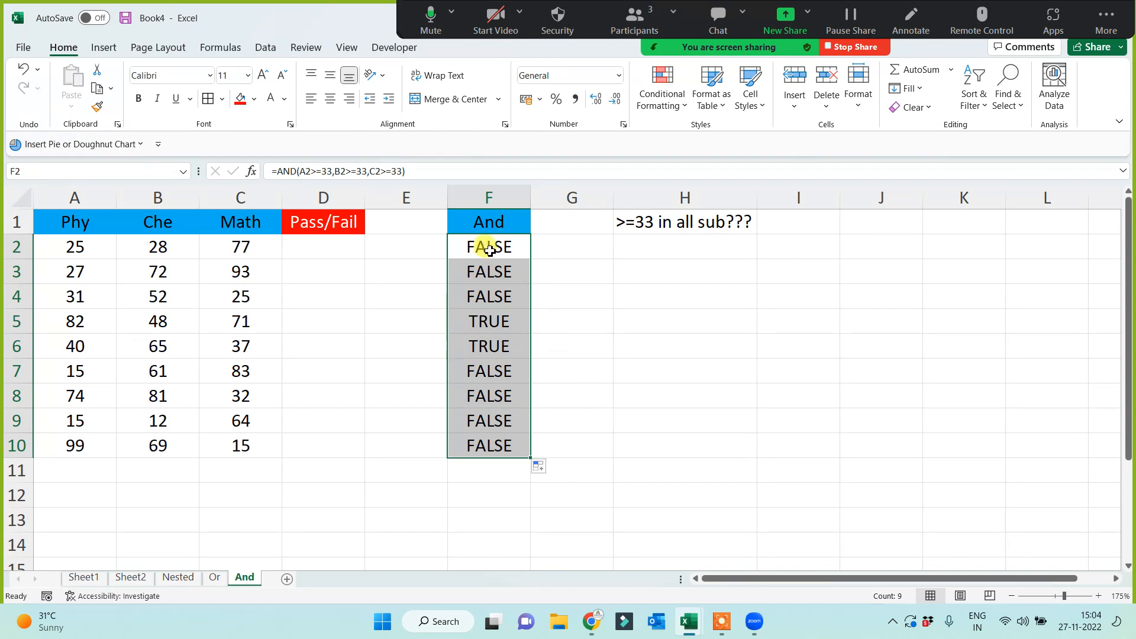
pyautogui.moveTo(485, 246); pyautogui.dragTo(469, 446)
pyautogui.click(705, 446)
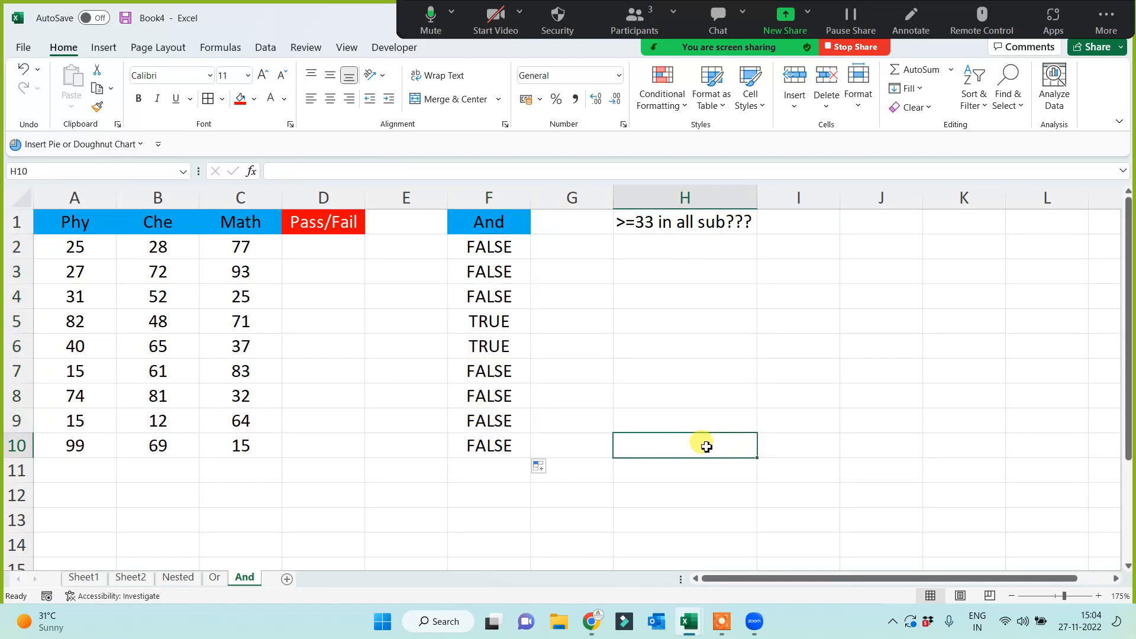
pyautogui.moveTo(489, 247); pyautogui.dragTo(469, 445)
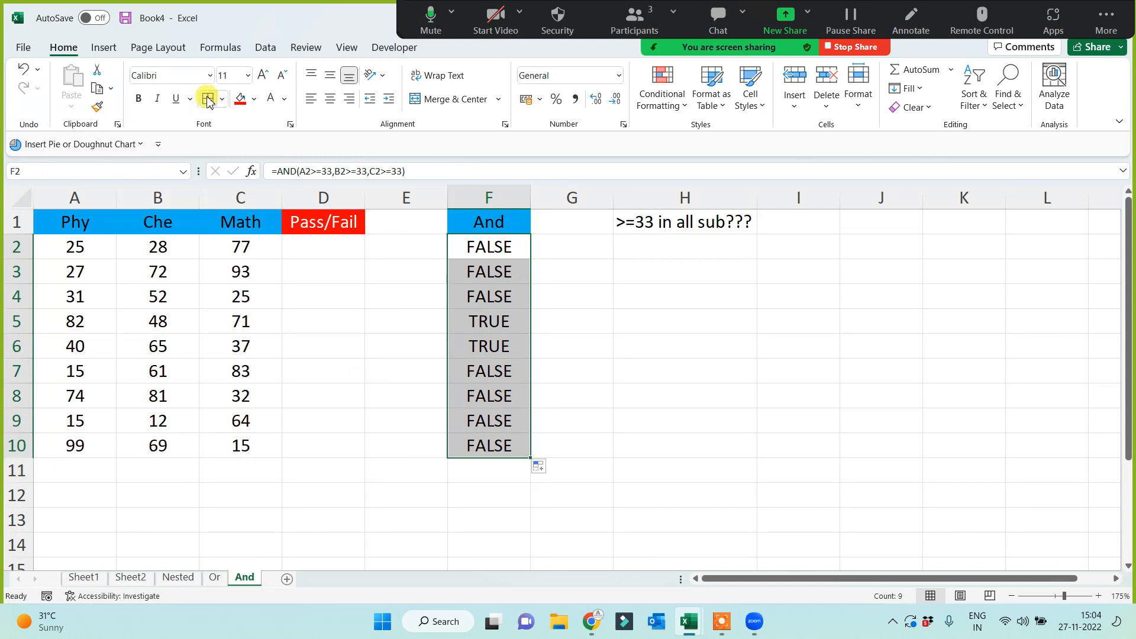
pyautogui.click(679, 379)
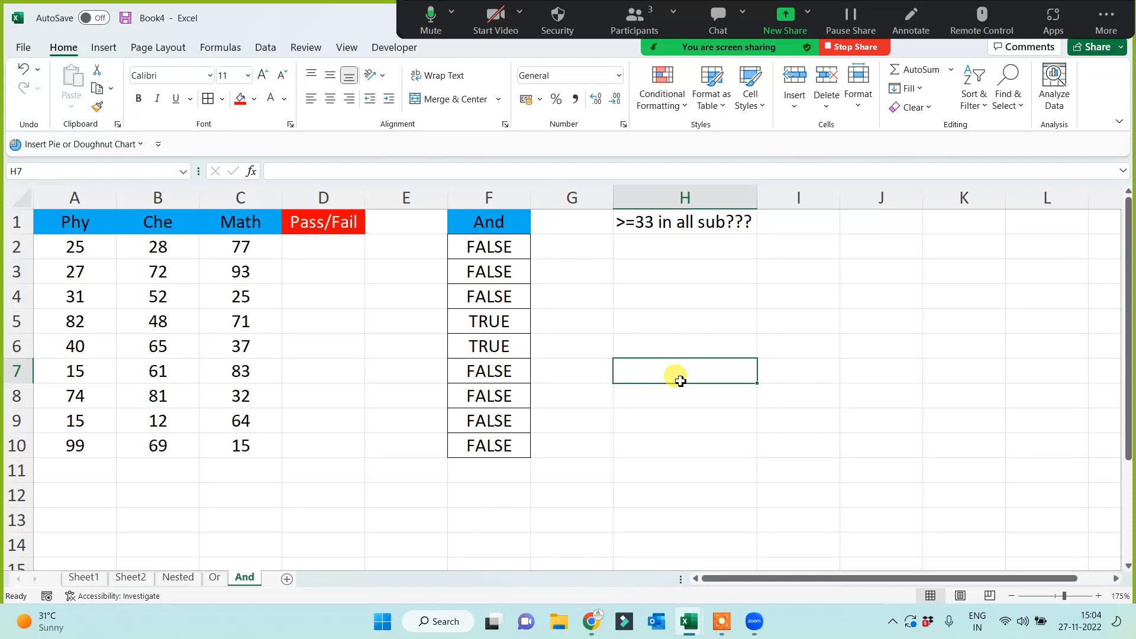
# Examine the AND results in column F against the subject marks of their rows.
pyautogui.moveTo(491, 245); pyautogui.dragTo(484, 450)
pyautogui.moveTo(112, 247); pyautogui.dragTo(231, 251)
pyautogui.click(473, 259)
pyautogui.click(489, 321)
pyautogui.click(489, 355)
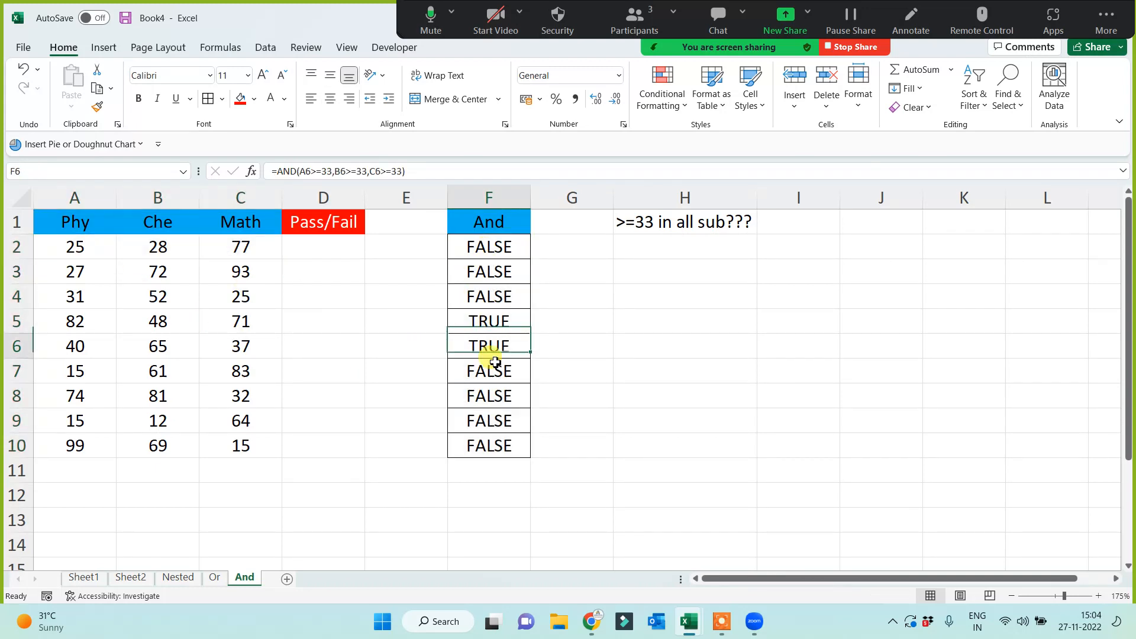
pyautogui.click(507, 420)
pyautogui.click(684, 450)
pyautogui.click(484, 223)
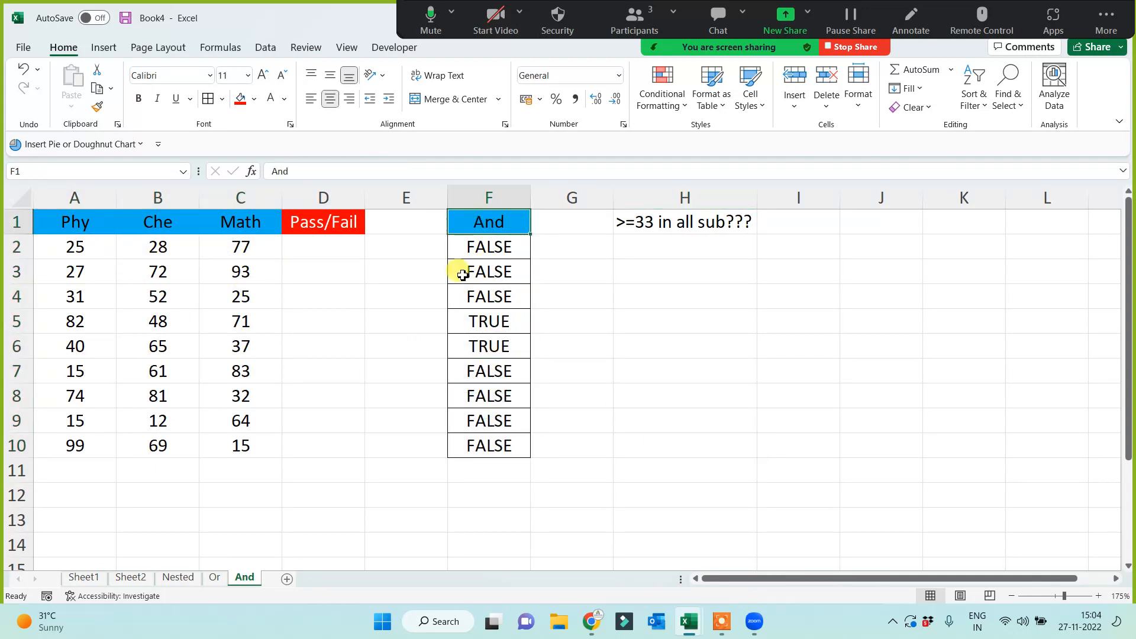
# Enter =IF(F2=TRUE,"Pass","Fail") in D2 under the Pass/Fail heading.
pyautogui.moveTo(301, 253); pyautogui.dragTo(295, 454)
pyautogui.click(324, 255)
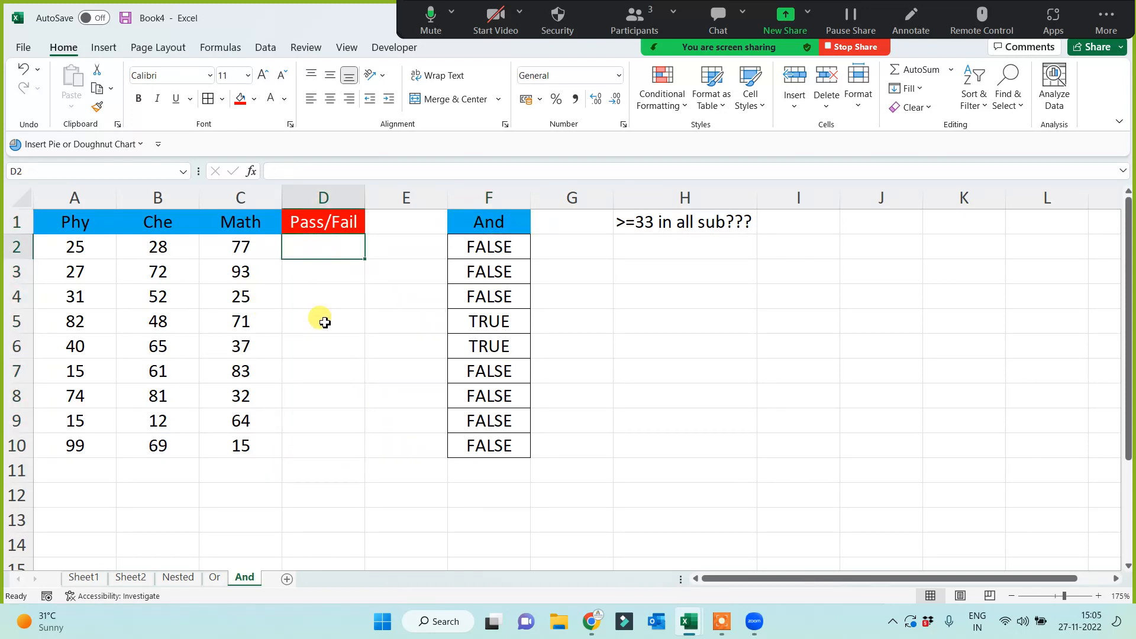
pyautogui.write('=if(')
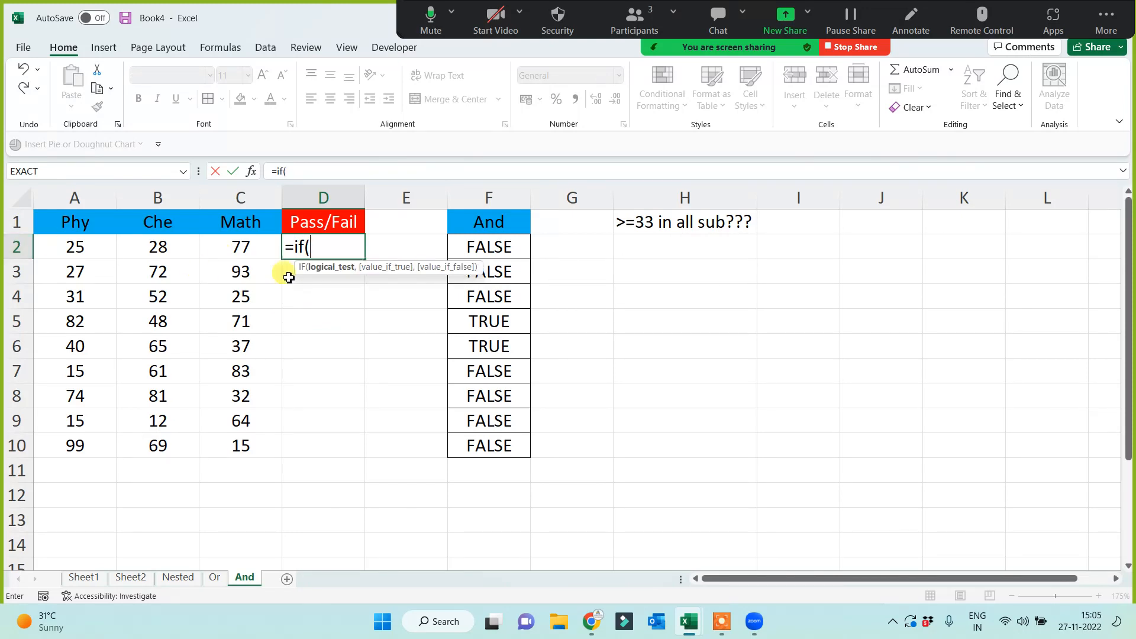
pyautogui.click(485, 255)
pyautogui.write('=t')
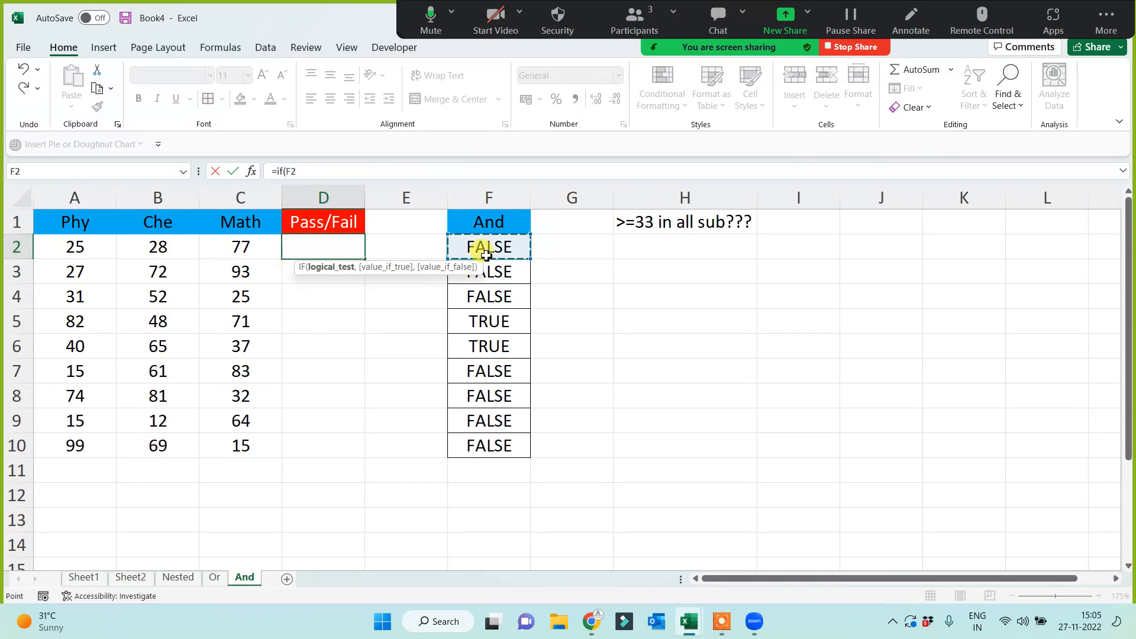
pyautogui.write('rue,')
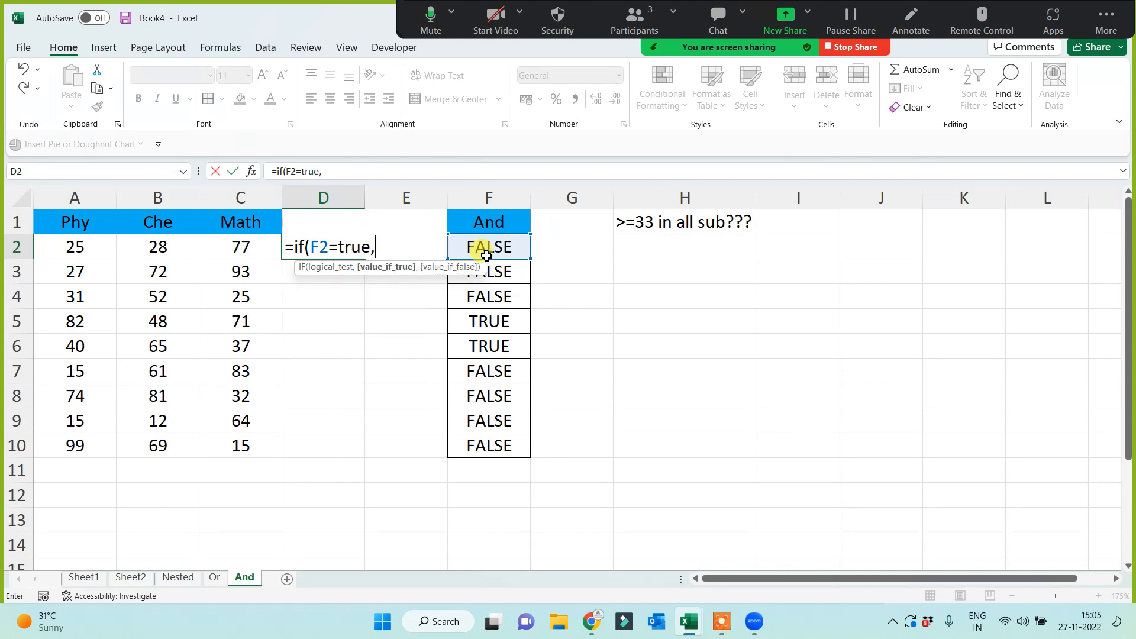
pyautogui.write('"Pass","')
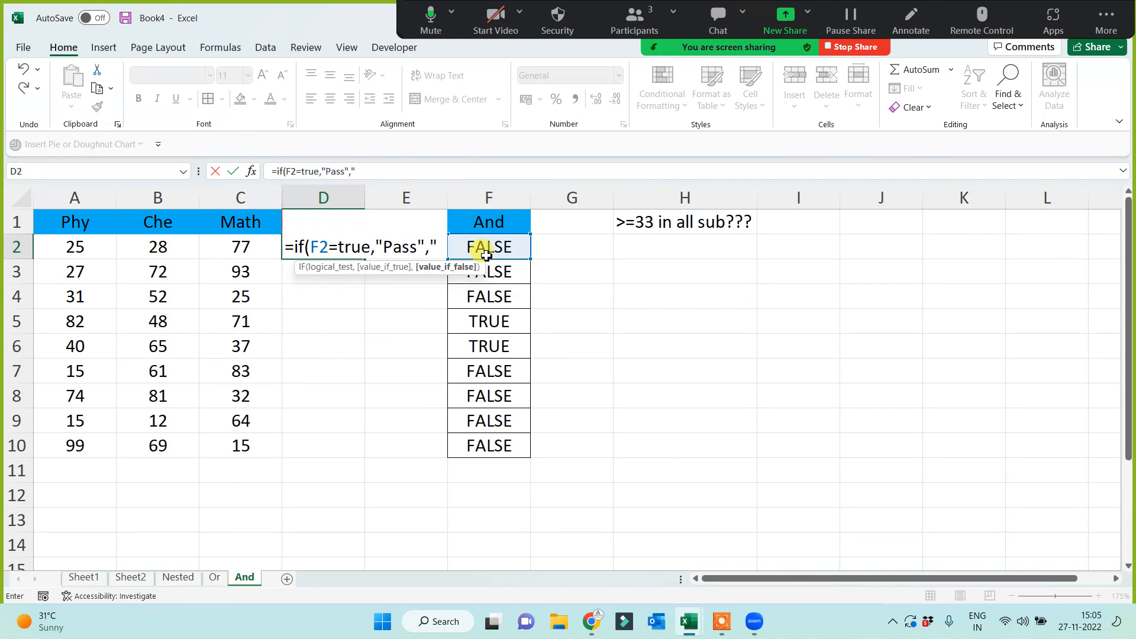
pyautogui.write('NO"')
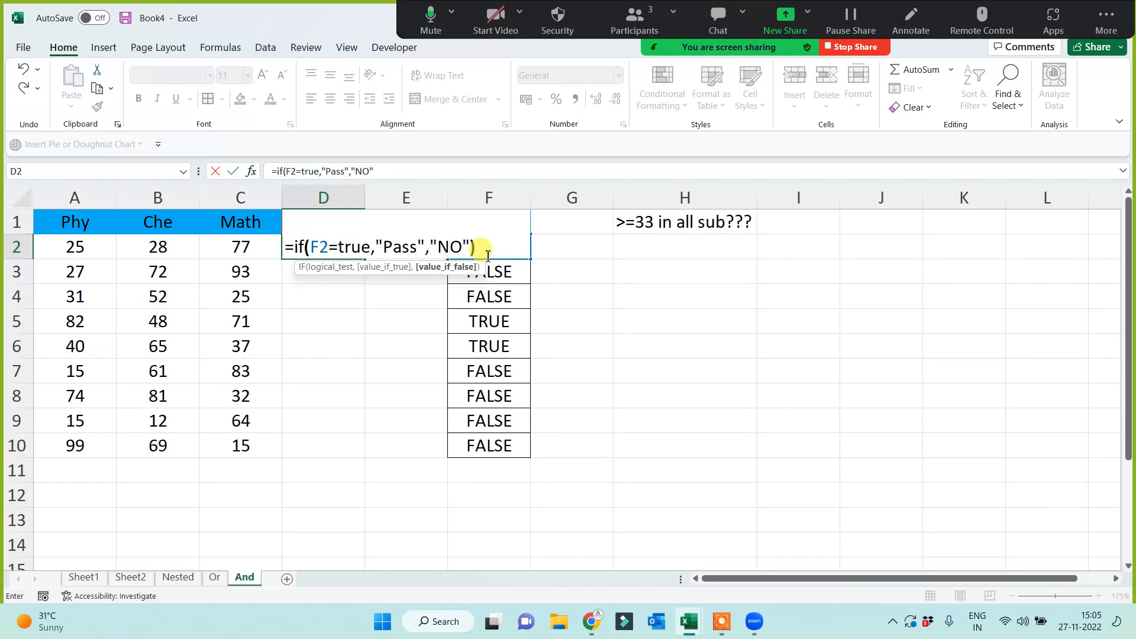
pyautogui.press('BackSpace')
pyautogui.press('BackSpace')
pyautogui.press('BackSpace')
pyautogui.write('Fail")')
pyautogui.press('Return')
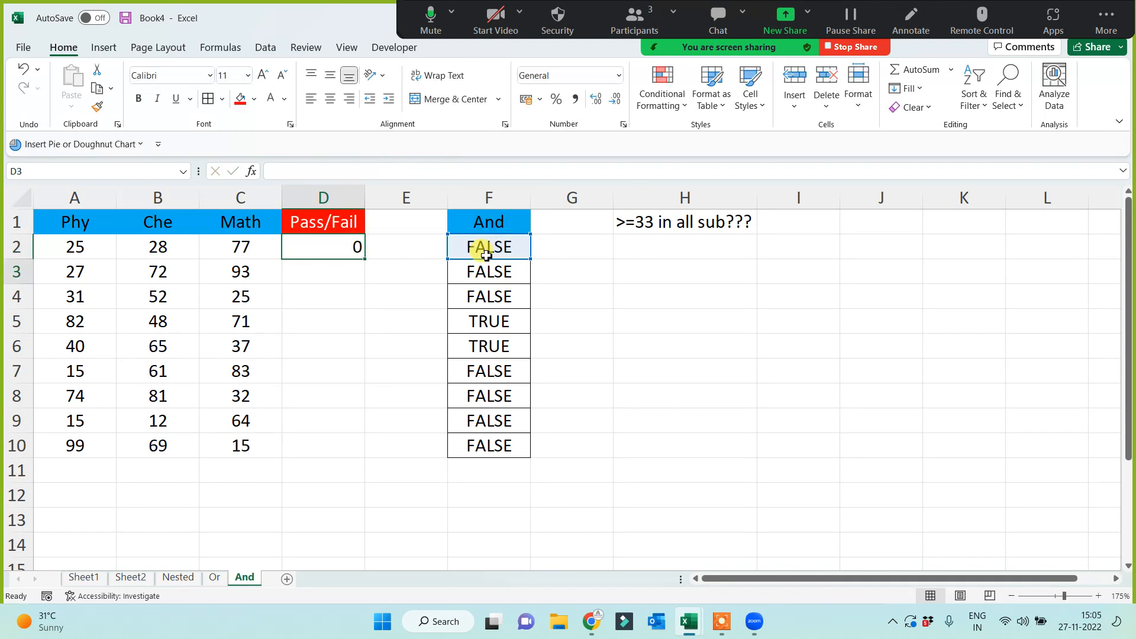
# Fill the Pass/Fail formula from D2 down to D10.
pyautogui.click(340, 247)
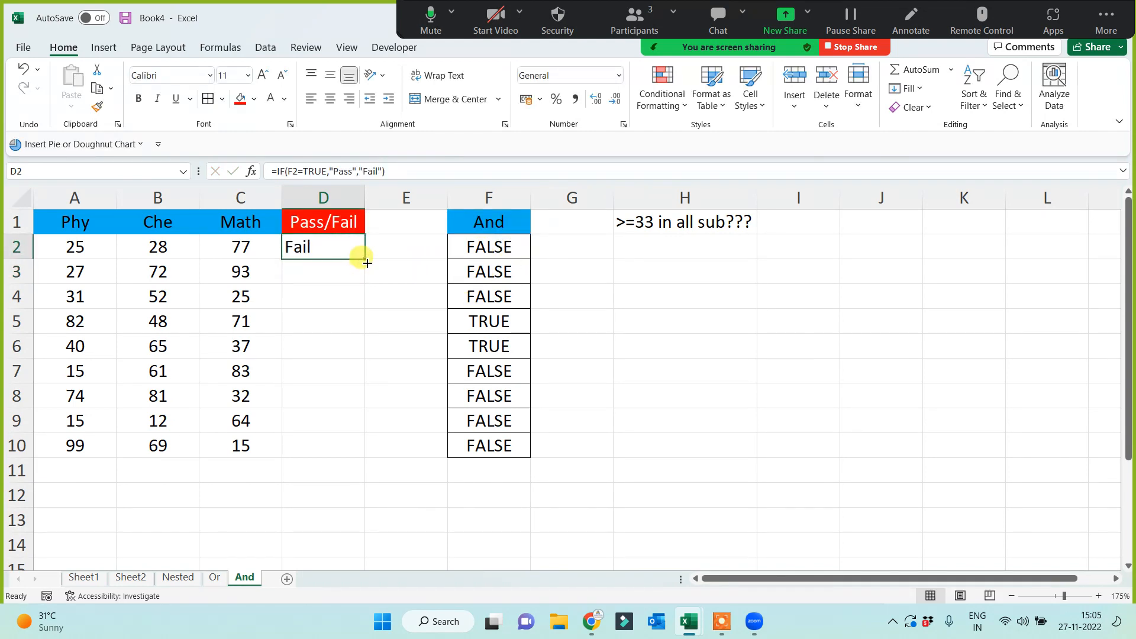
pyautogui.doubleClick(366, 260)
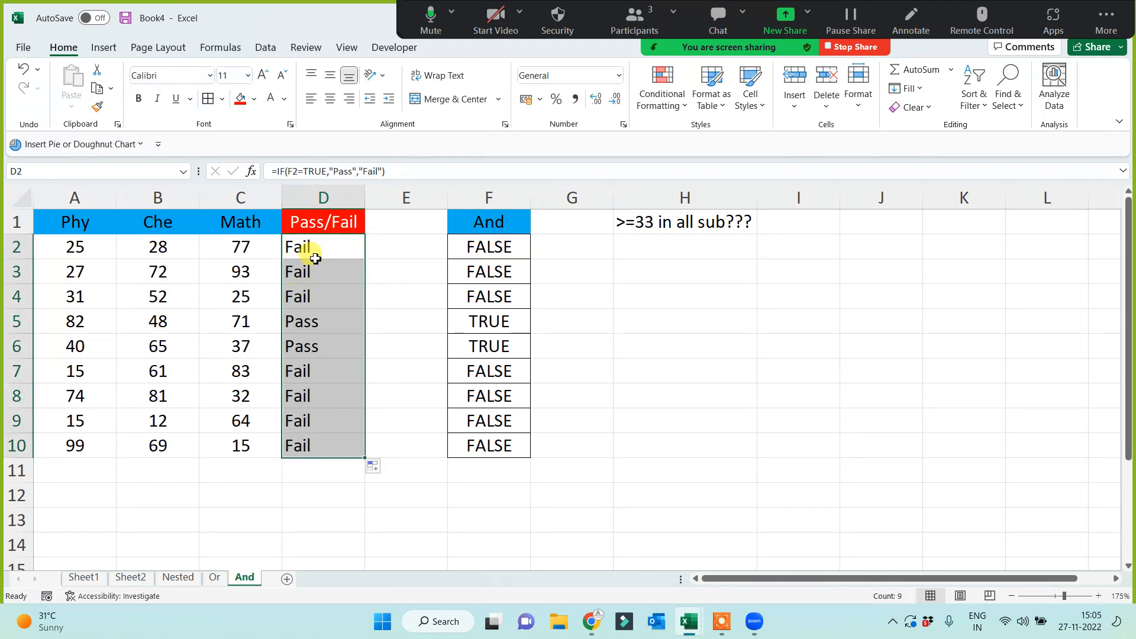
pyautogui.moveTo(309, 254); pyautogui.dragTo(28, 436)
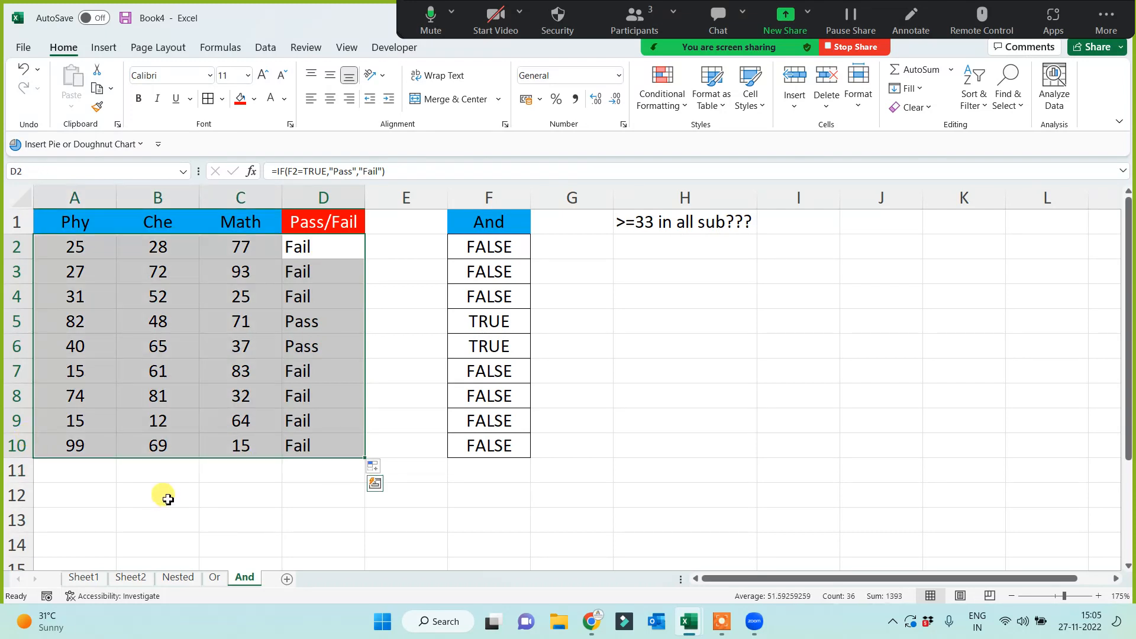
pyautogui.click(168, 498)
# Change the Math mark in C10 to 95 and the Phy mark in A3 to 88.
pyautogui.click(239, 445)
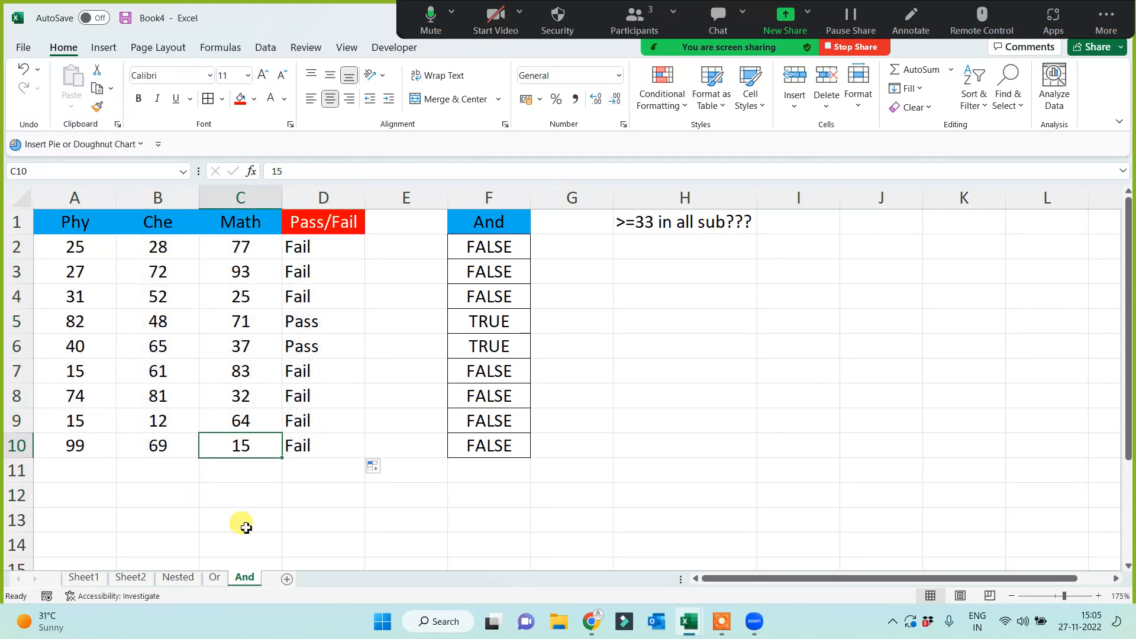
pyautogui.write('95')
pyautogui.click(250, 525)
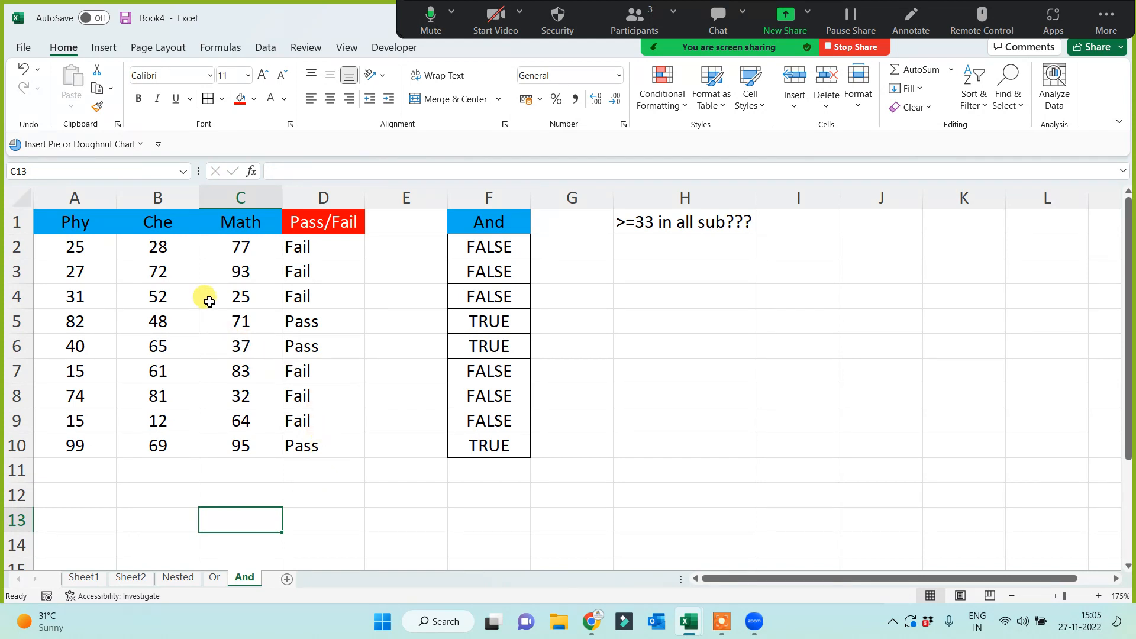
pyautogui.click(85, 275)
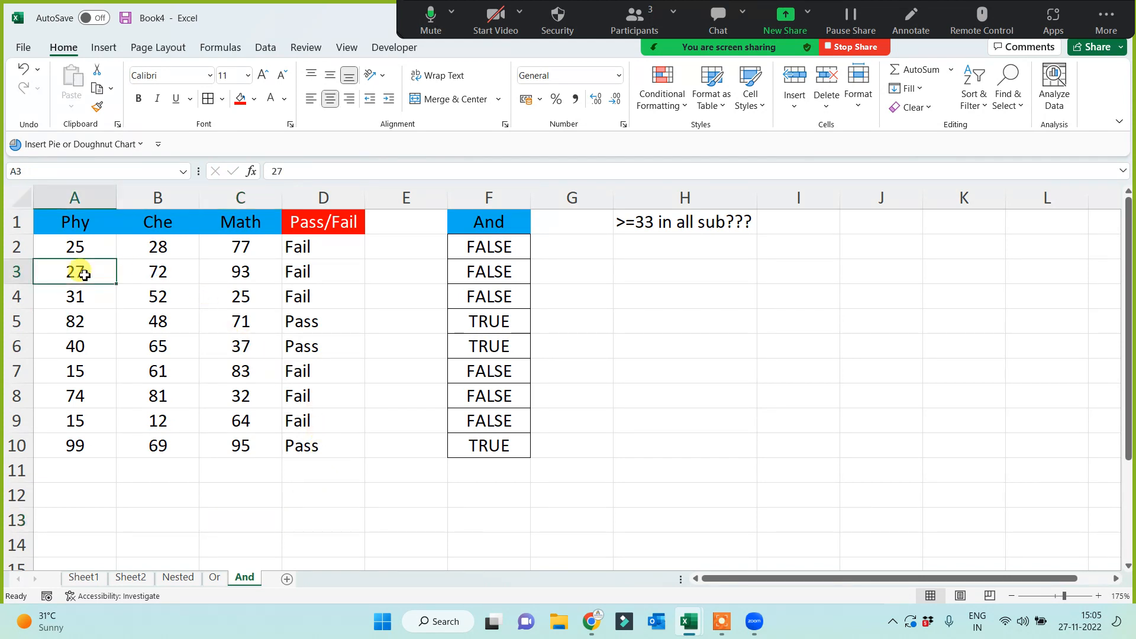
pyautogui.write('88')
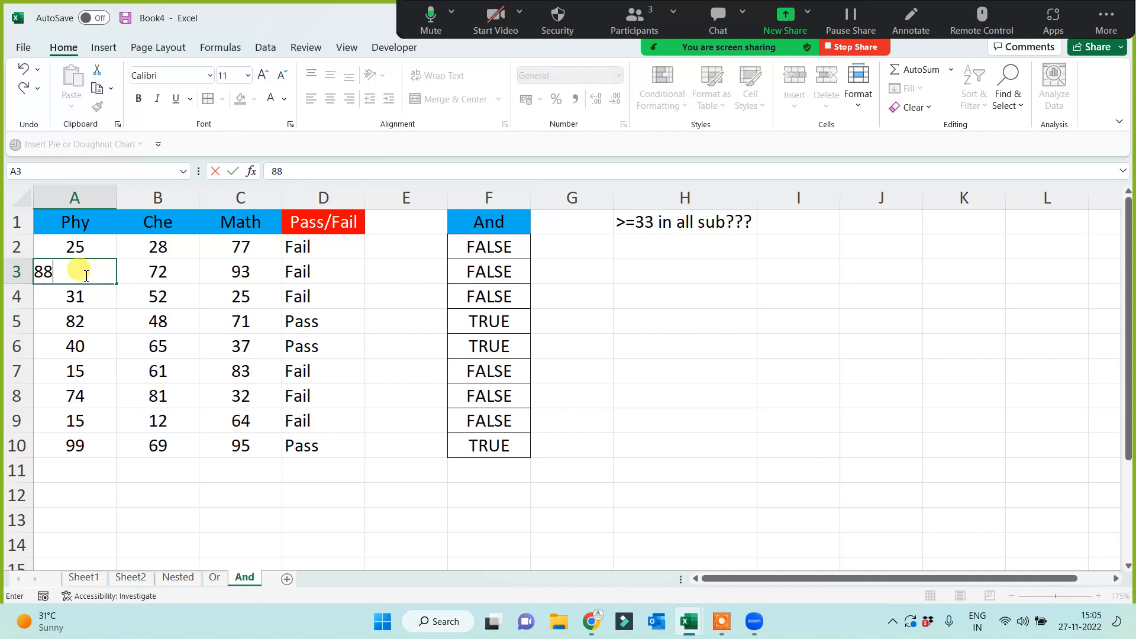
pyautogui.click(127, 490)
# Compare row 3's marks with its Pass/Fail and And results, and inspect the IF formula in D2.
pyautogui.click(311, 271)
pyautogui.click(484, 269)
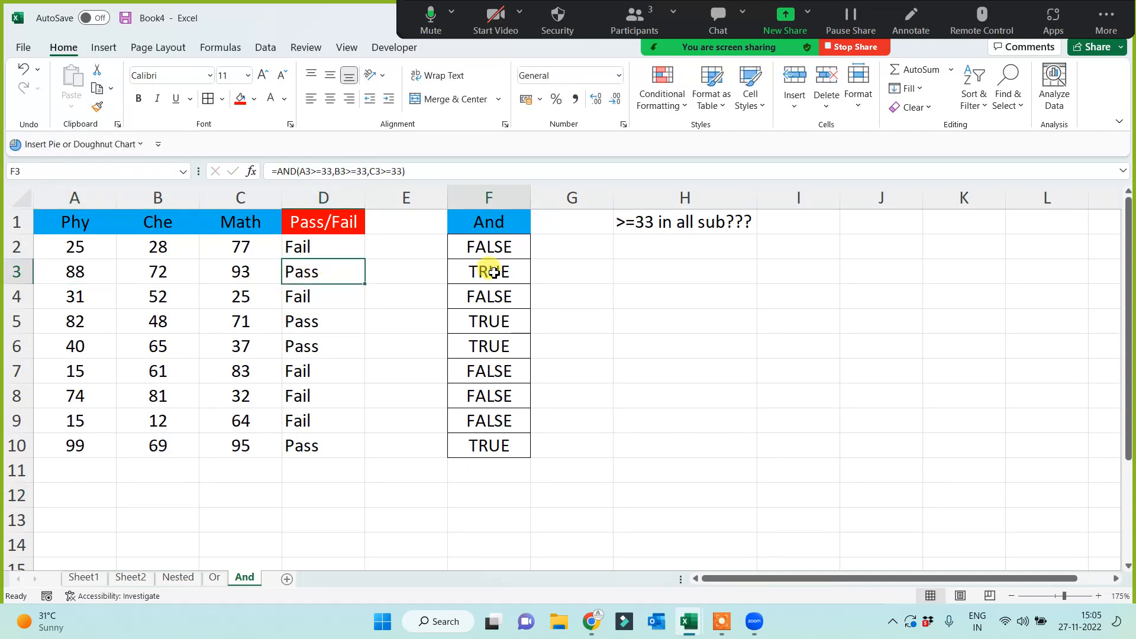
pyautogui.moveTo(85, 275); pyautogui.dragTo(234, 273)
pyautogui.click(458, 273)
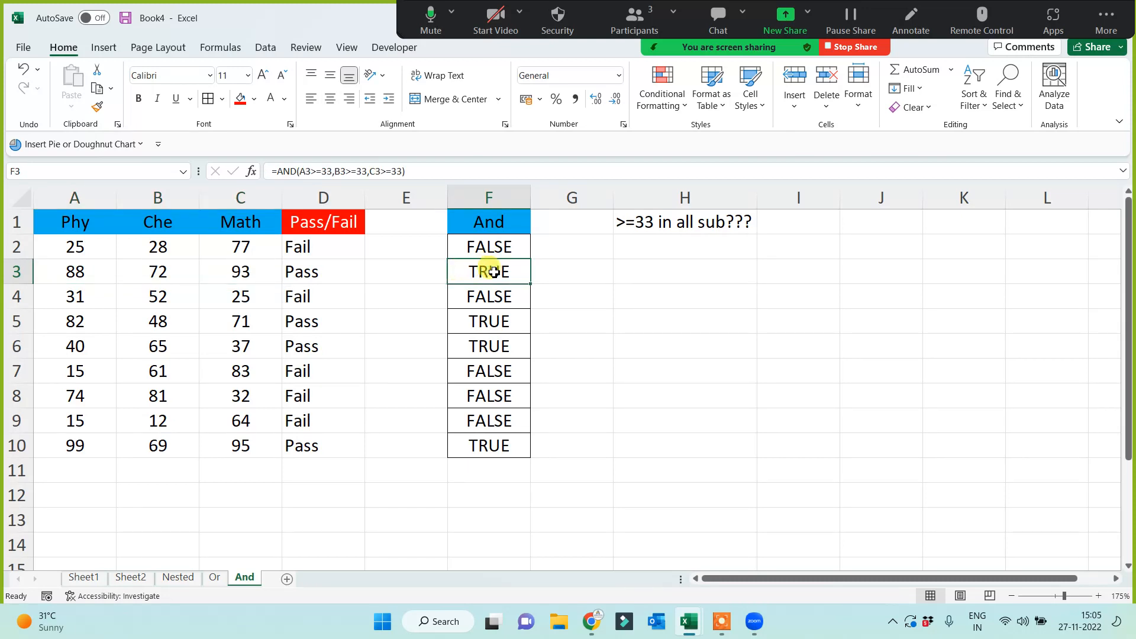
pyautogui.click(337, 249)
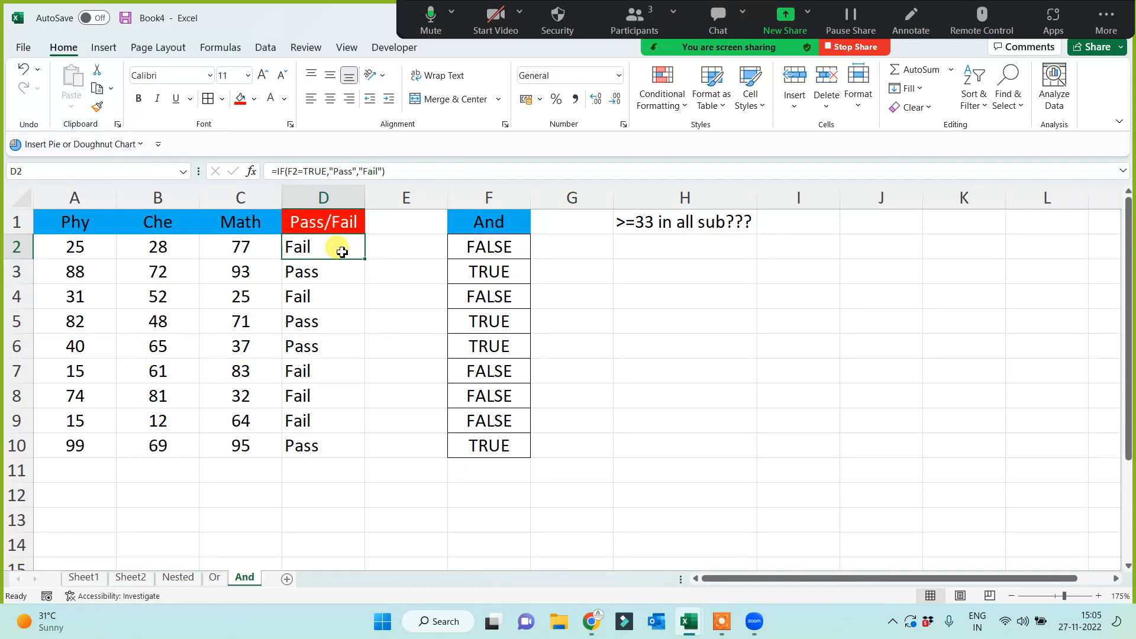
# Add the note "if + and" in H4.
pyautogui.click(667, 306)
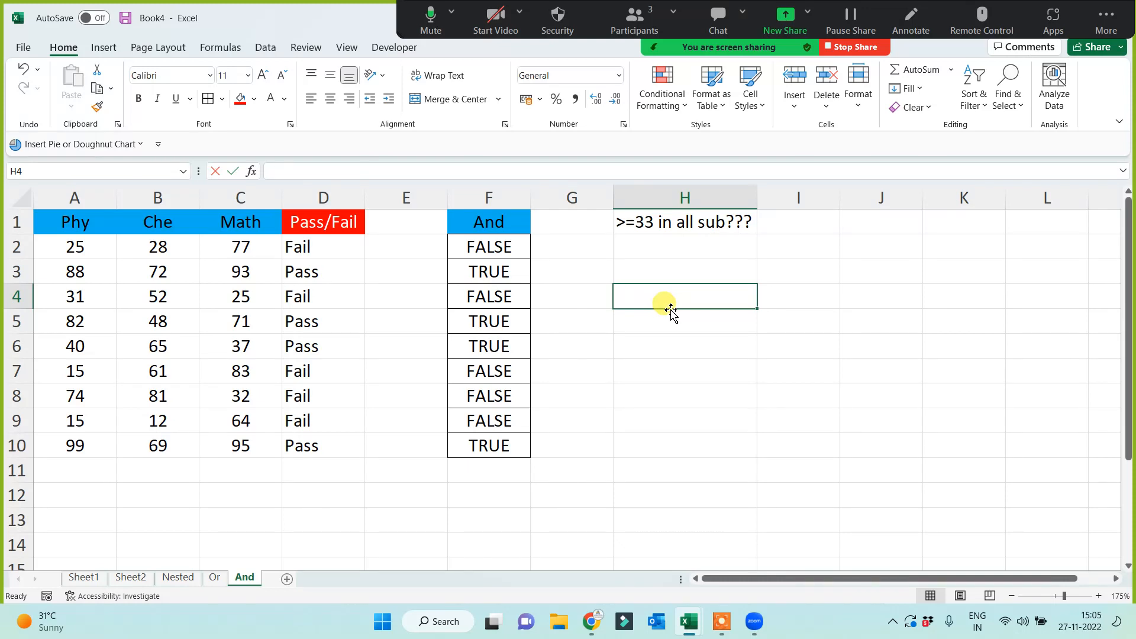
pyautogui.write('if +')
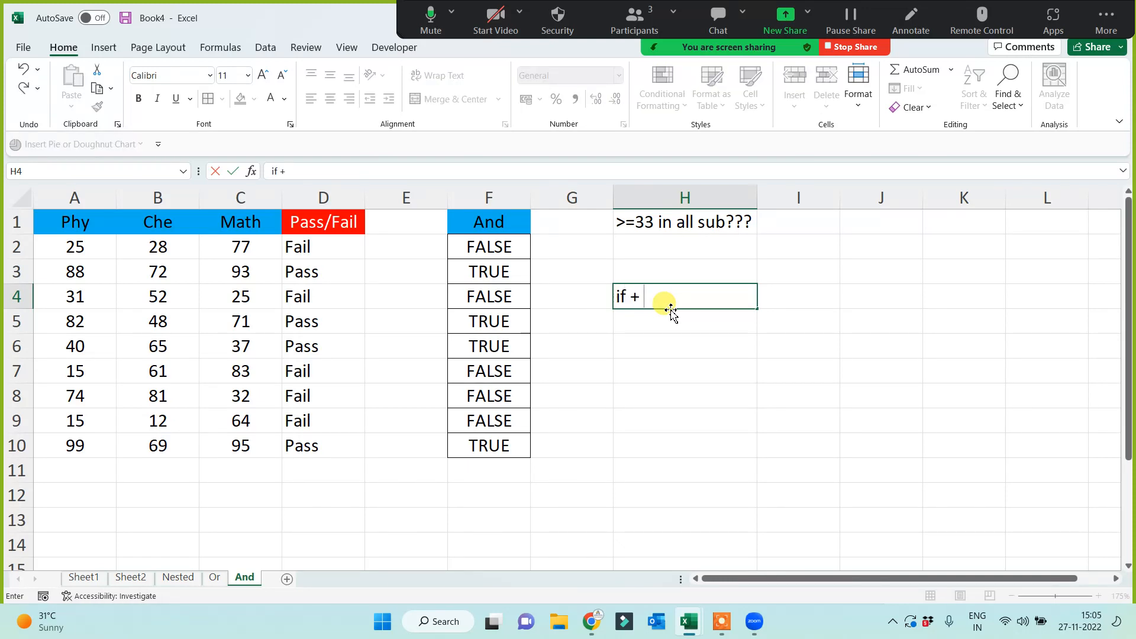
pyautogui.write(' i')
pyautogui.press('BackSpace')
pyautogui.write('d')
pyautogui.press('Return')
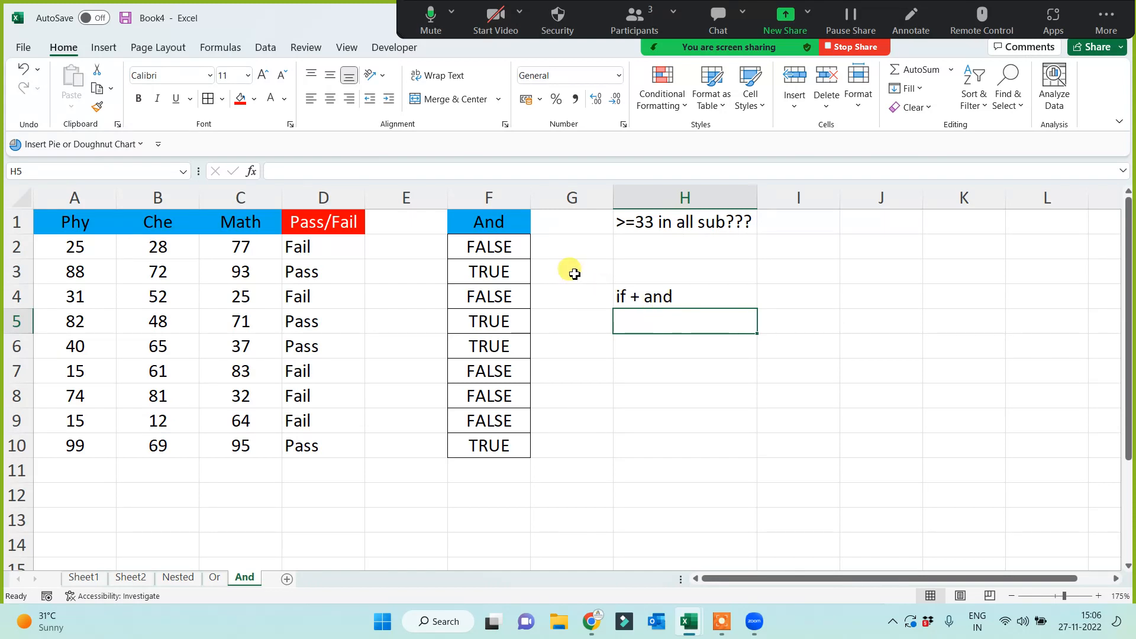
# Clear the AND results from F2:F10 and begin a new AND formula in F2 with the A2>= condition.
pyautogui.moveTo(497, 246); pyautogui.dragTo(486, 445)
pyautogui.press('Delete')
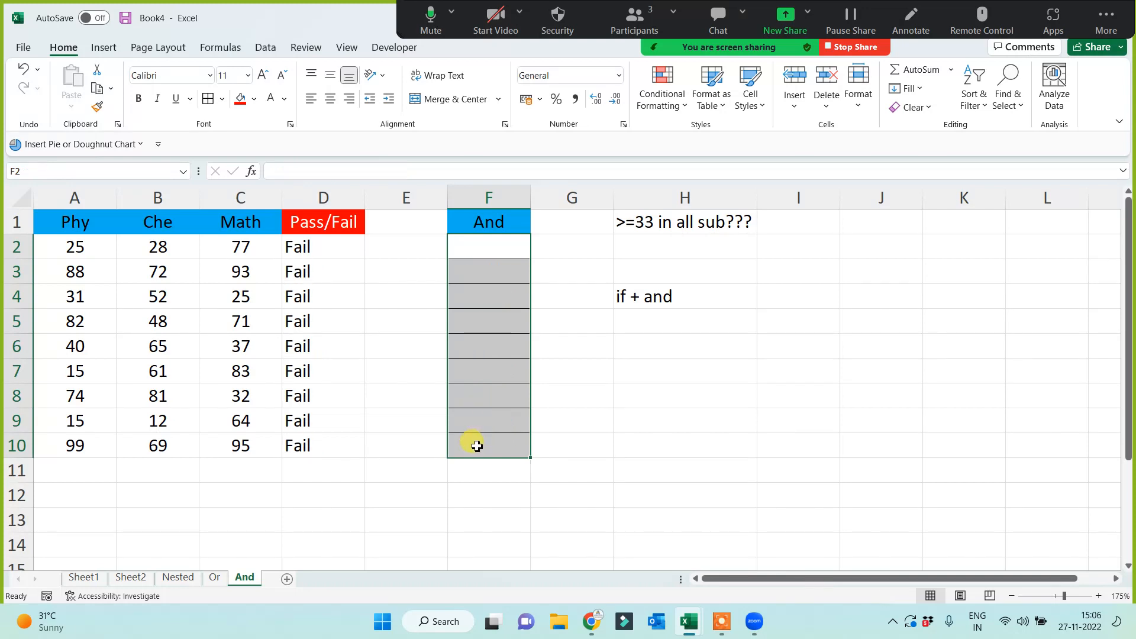
pyautogui.click(482, 249)
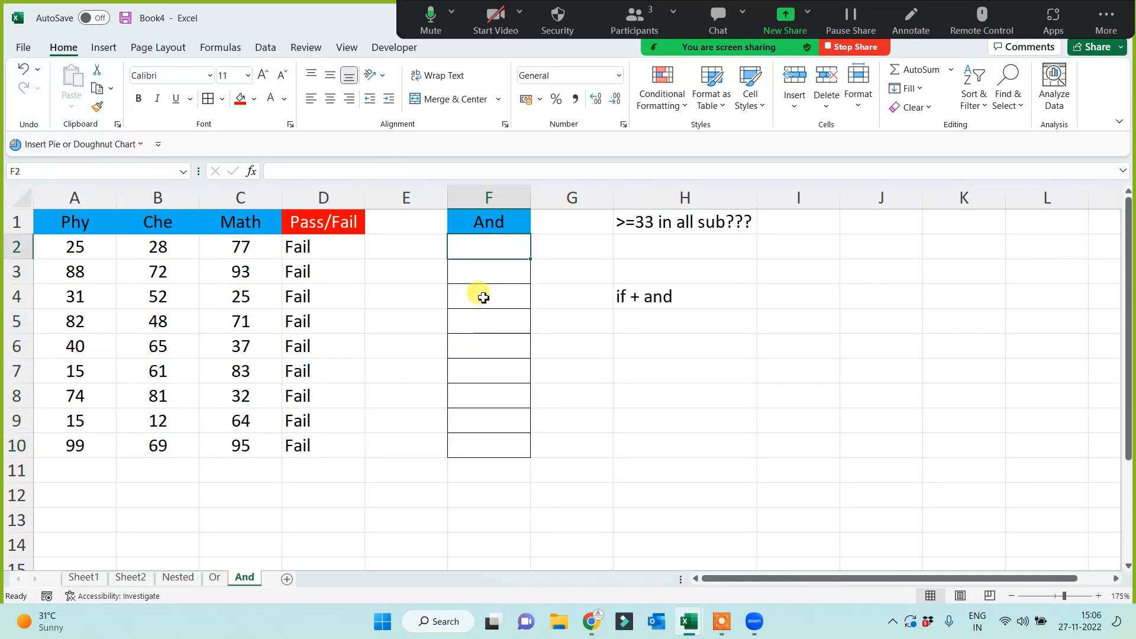
pyautogui.write('=and(')
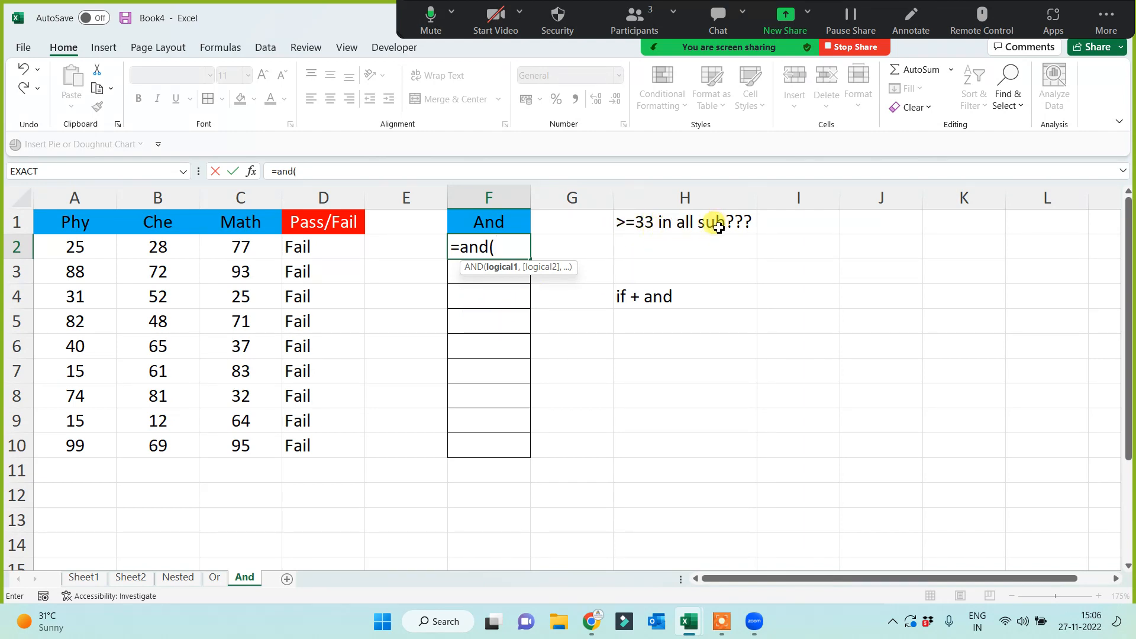
pyautogui.click(80, 249)
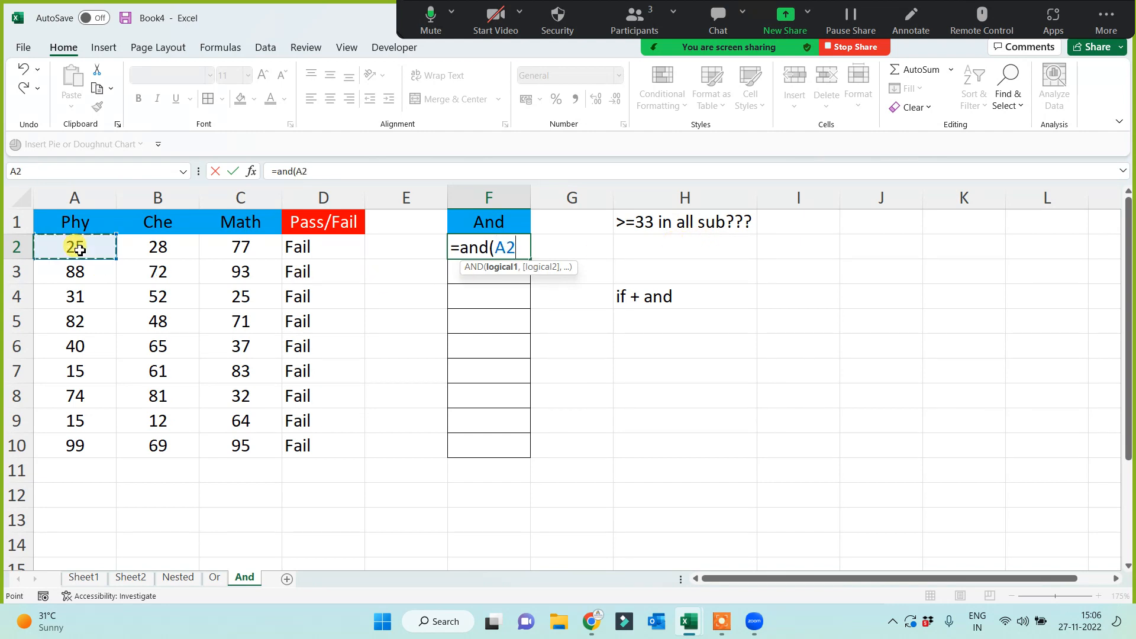
pyautogui.write('>=')
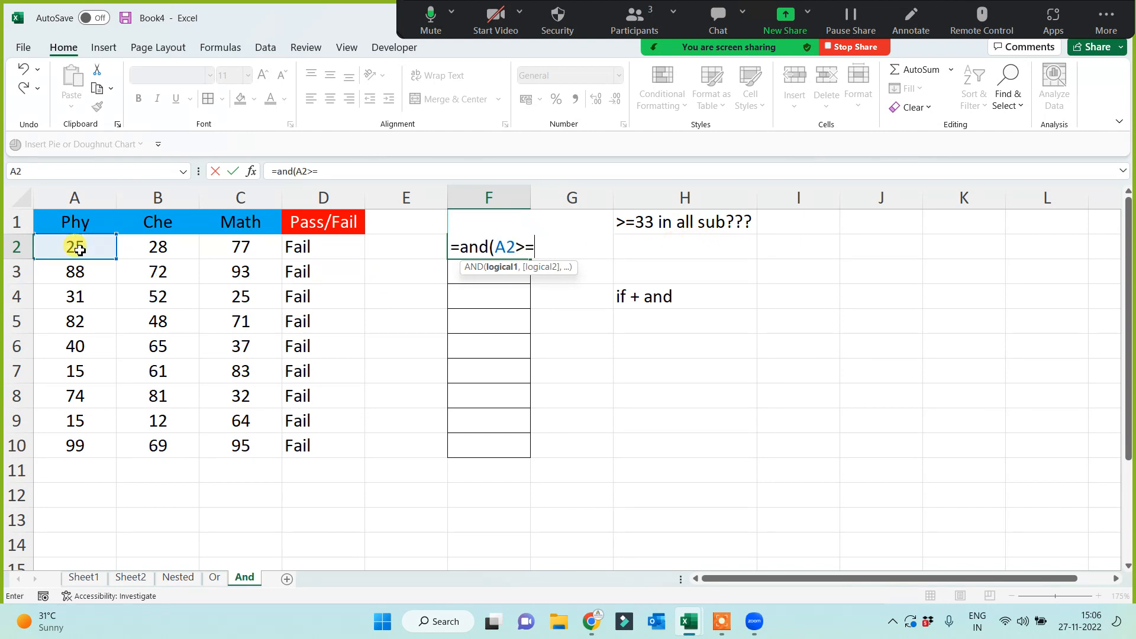
# Complete the AND formula in F2 so it tests whether A2, B2 and C2 are each >=33.
pyautogui.write('33,')
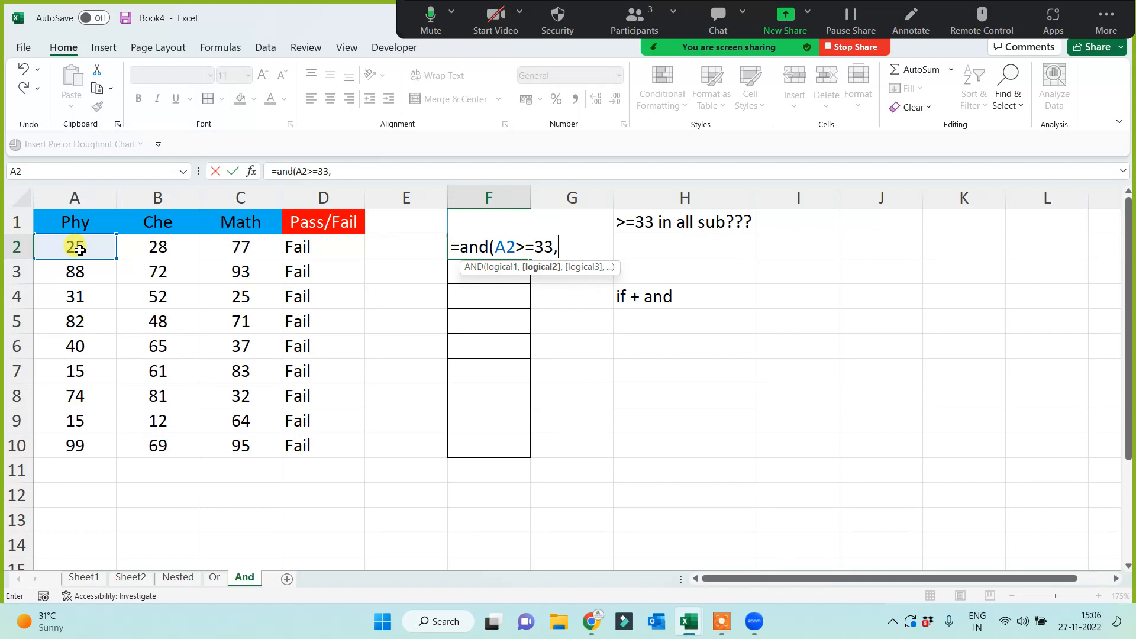
pyautogui.click(157, 251)
pyautogui.write('>=')
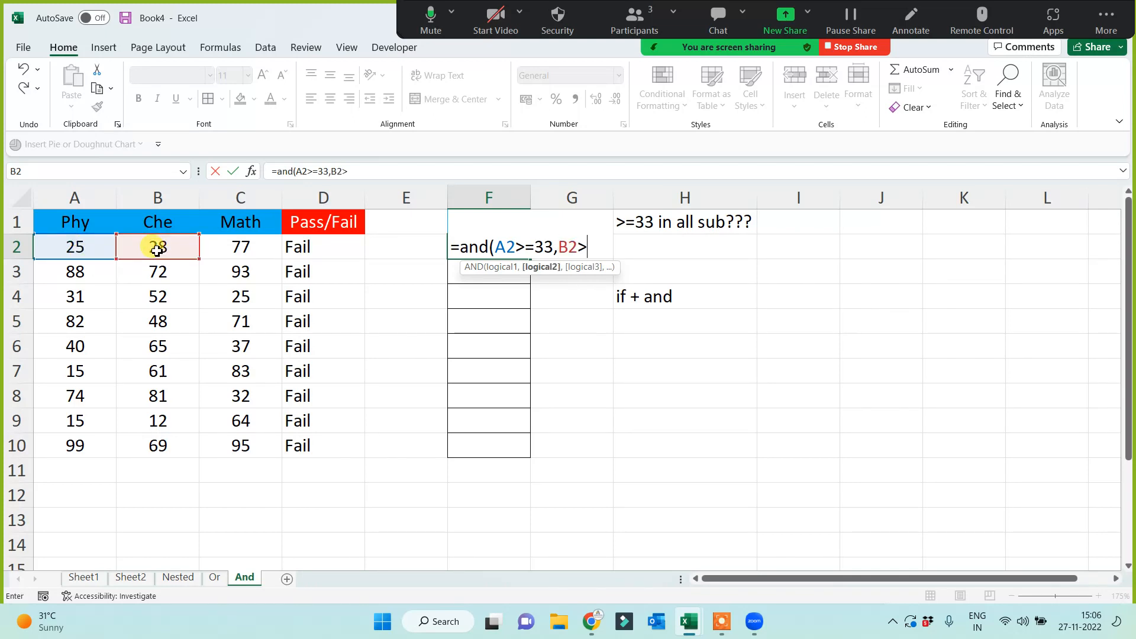
pyautogui.write('33')
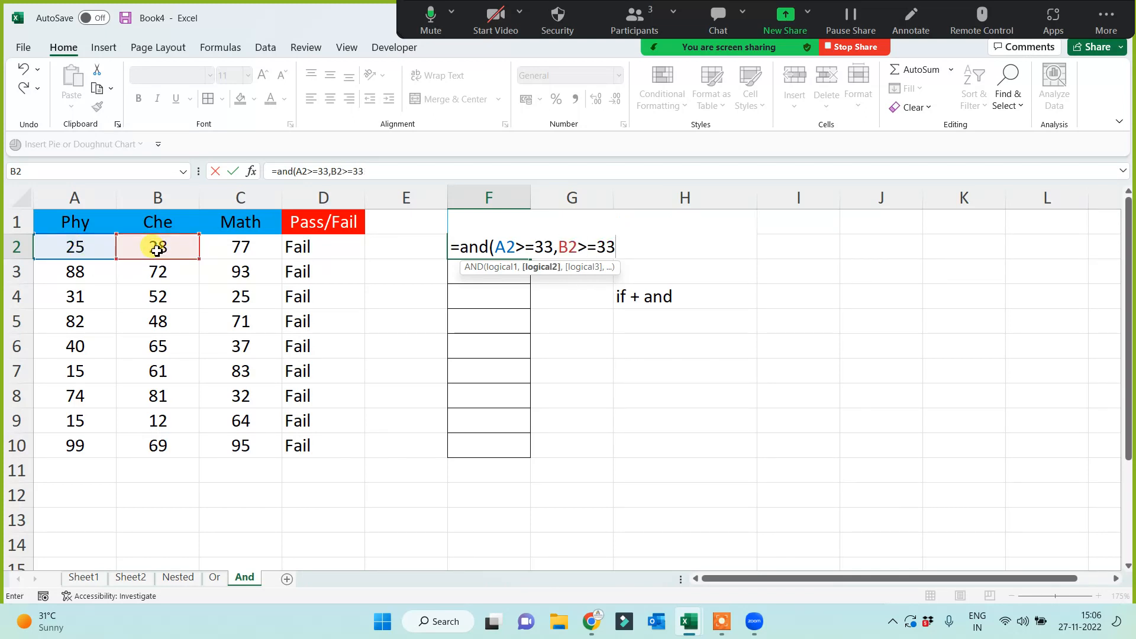
pyautogui.write(',')
pyautogui.click(231, 250)
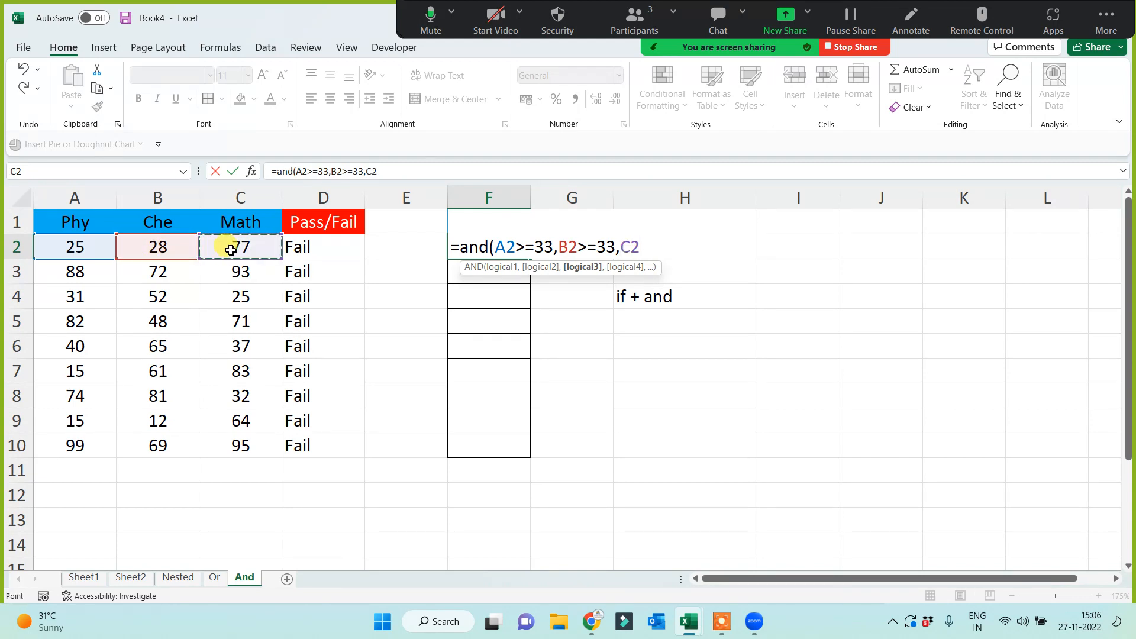
pyautogui.write('>=33')
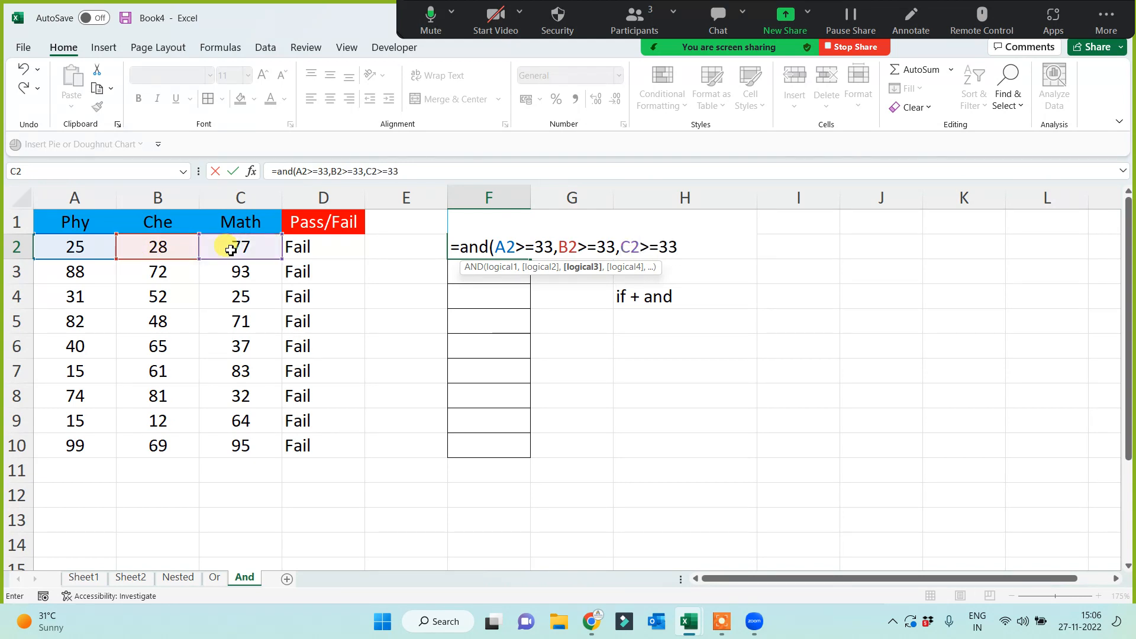
pyautogui.write(')')
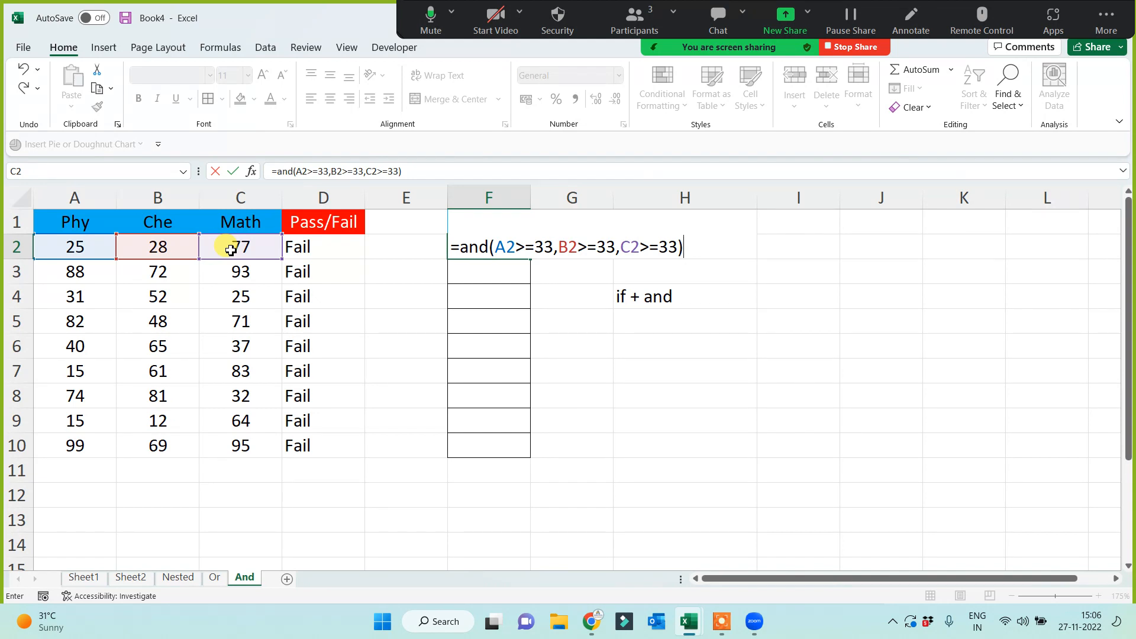
pyautogui.press('Return')
# Fill the AND formula from F2 down to F10 and check the Pass/Fail formula in D2.
pyautogui.click(506, 263)
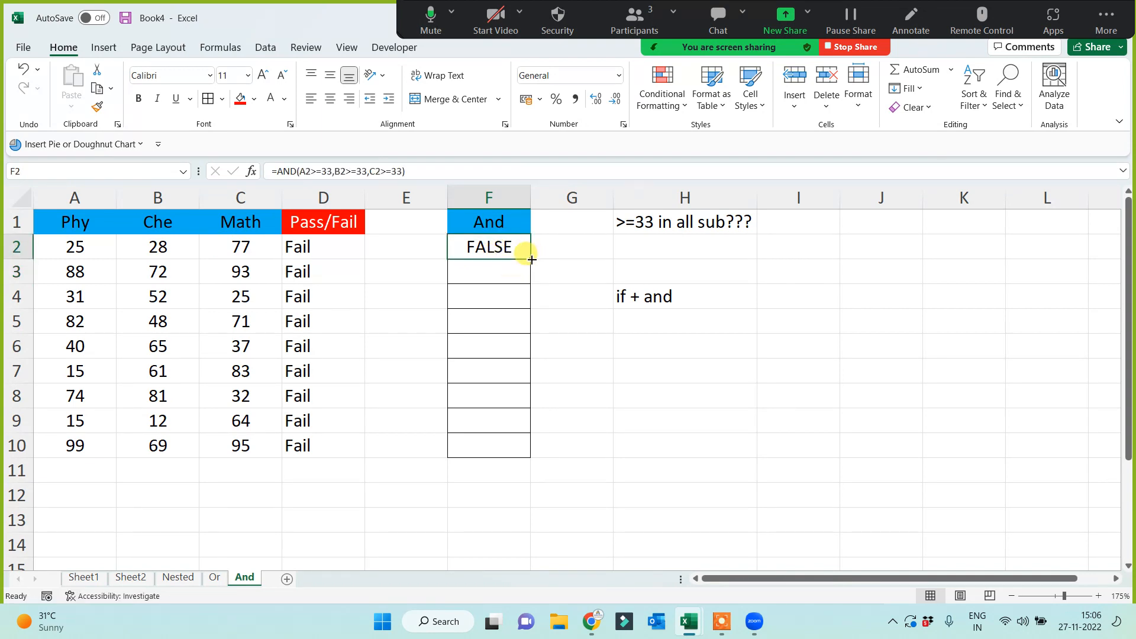
pyautogui.moveTo(532, 259); pyautogui.dragTo(521, 453)
pyautogui.click(498, 275)
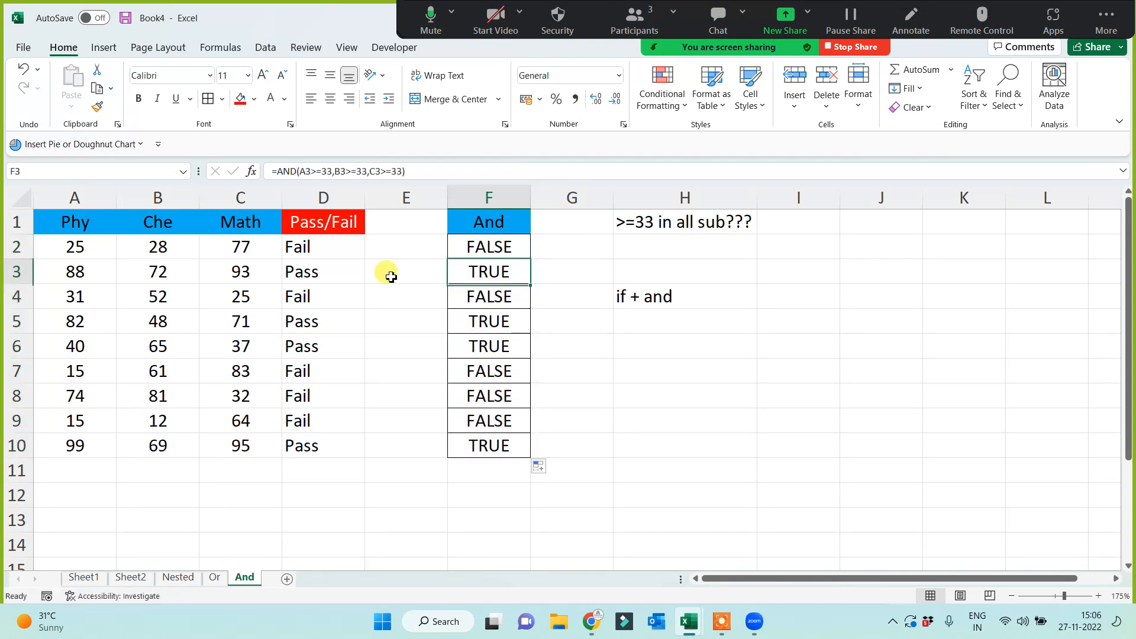
pyautogui.moveTo(391, 276); pyautogui.dragTo(68, 272)
pyautogui.click(335, 508)
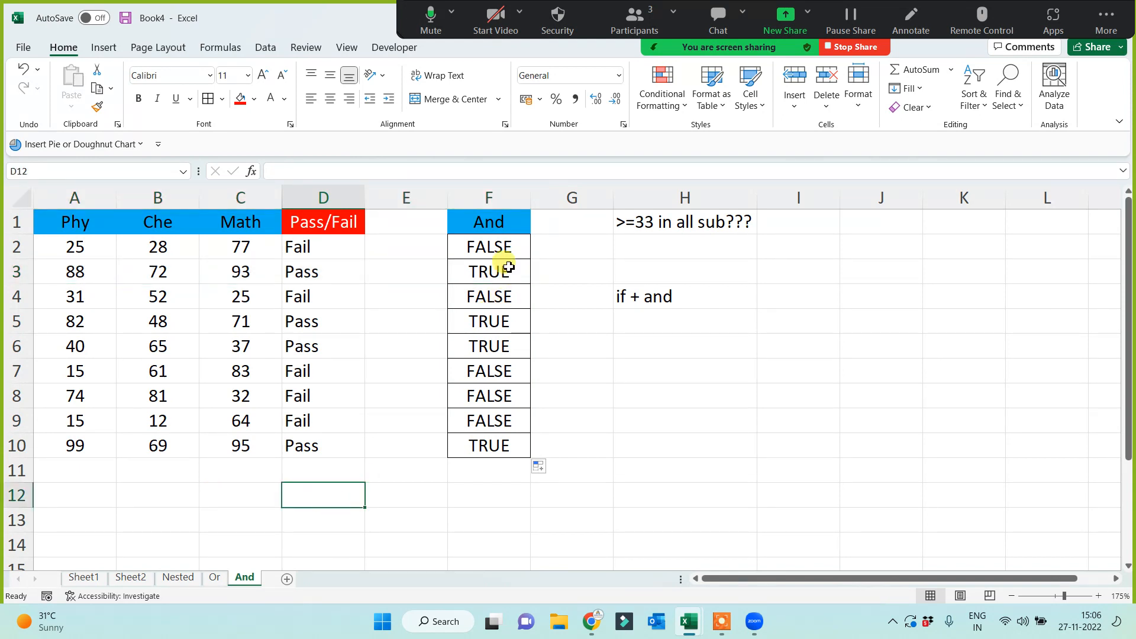
pyautogui.click(500, 251)
pyautogui.click(338, 252)
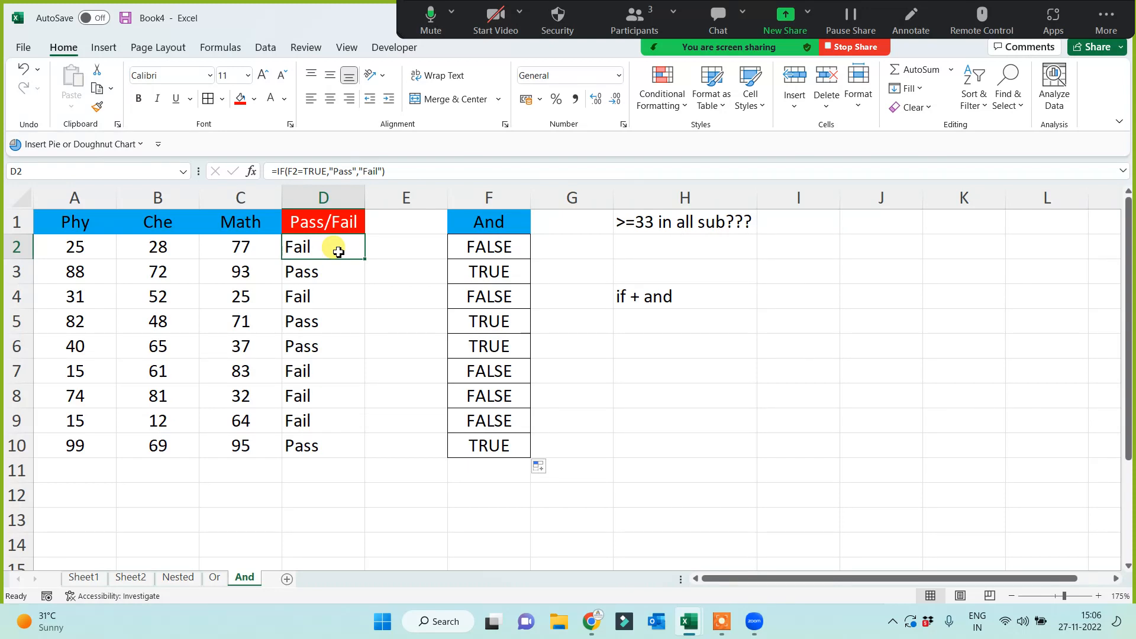
# Copy the Phy, Che and Math table A1:C10 from the And sheet to A1 of the Or sheet.
pyautogui.moveTo(75, 228); pyautogui.dragTo(236, 442)
pyautogui.hotkey('ctrl', 'c')
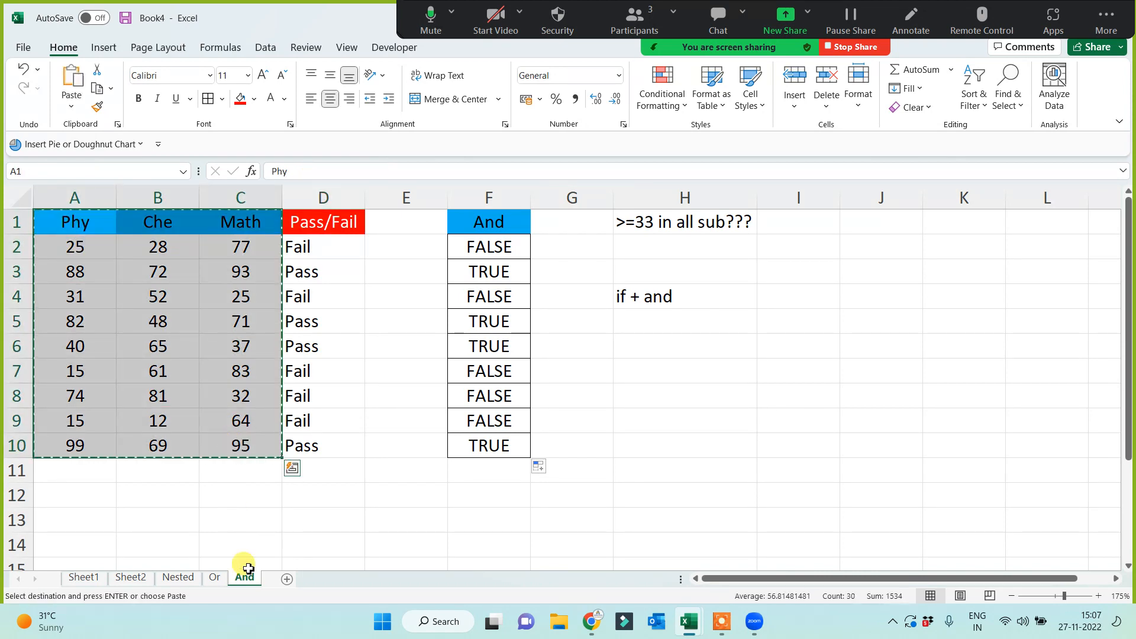
pyautogui.click(214, 577)
pyautogui.press('Return')
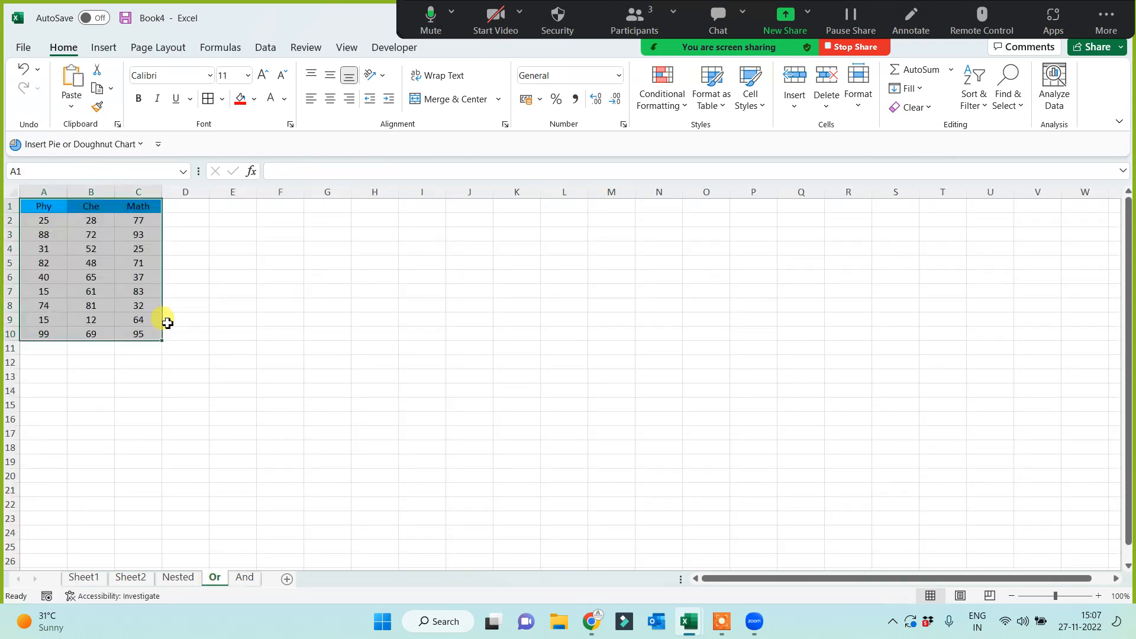
pyautogui.hotkey('ctrl', 'v')
pyautogui.scroll(6, 299, 408)
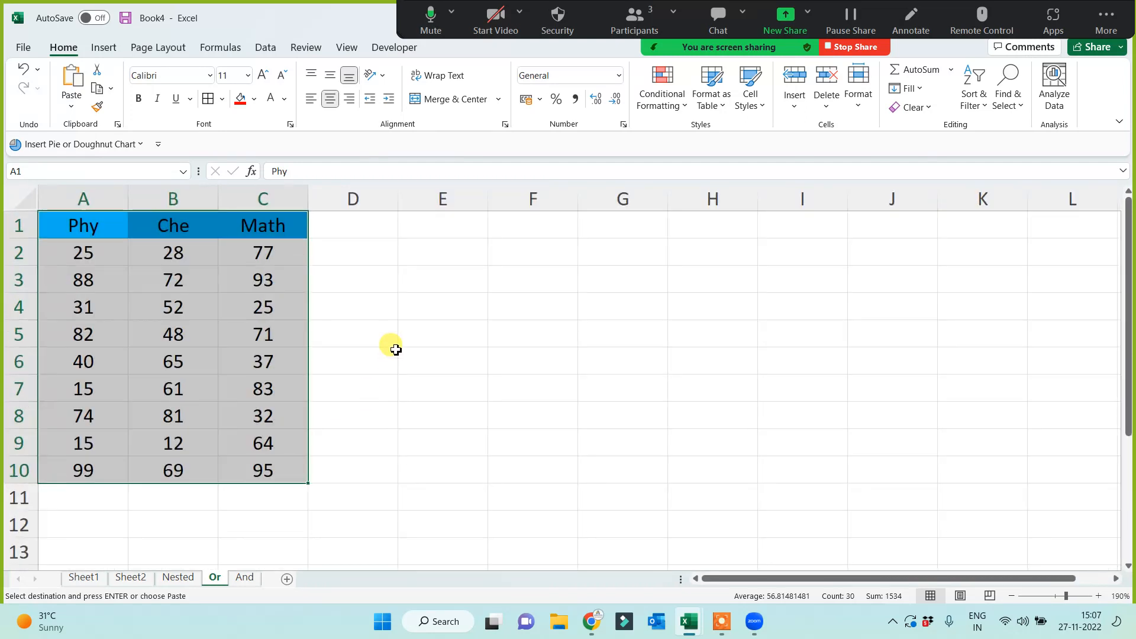
pyautogui.click(381, 307)
pyautogui.click(454, 232)
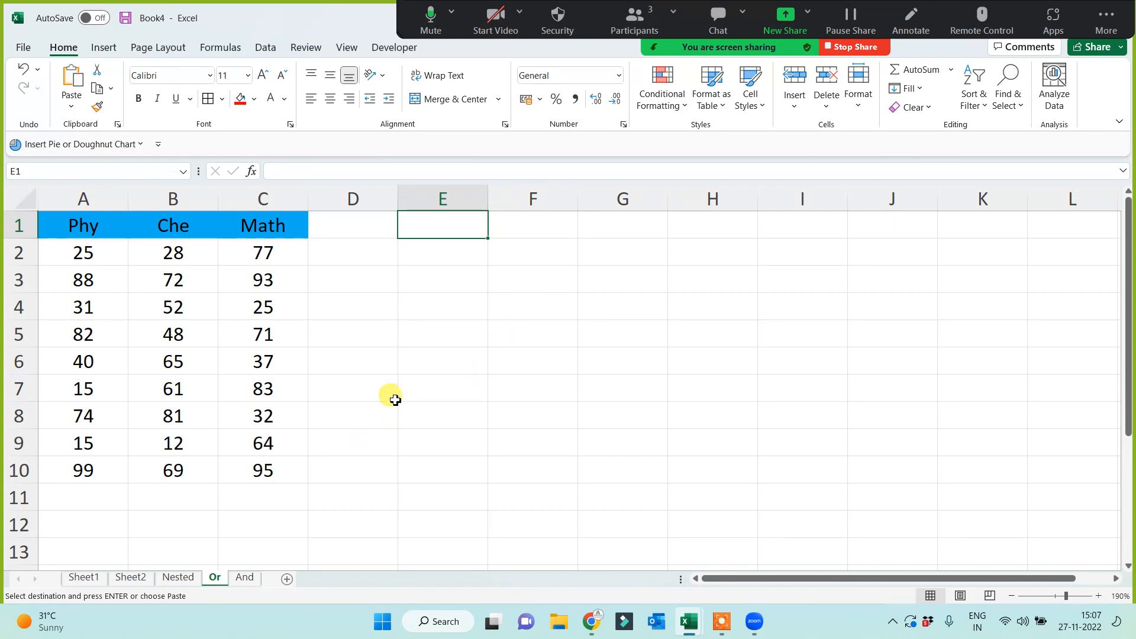
pyautogui.click(631, 21)
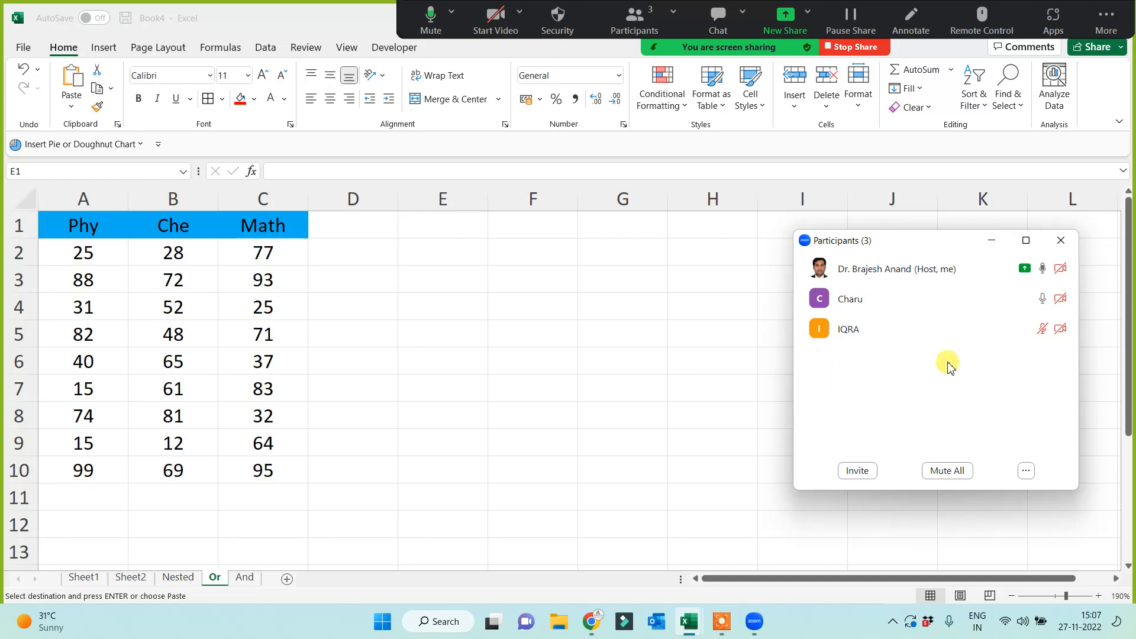
pyautogui.click(996, 242)
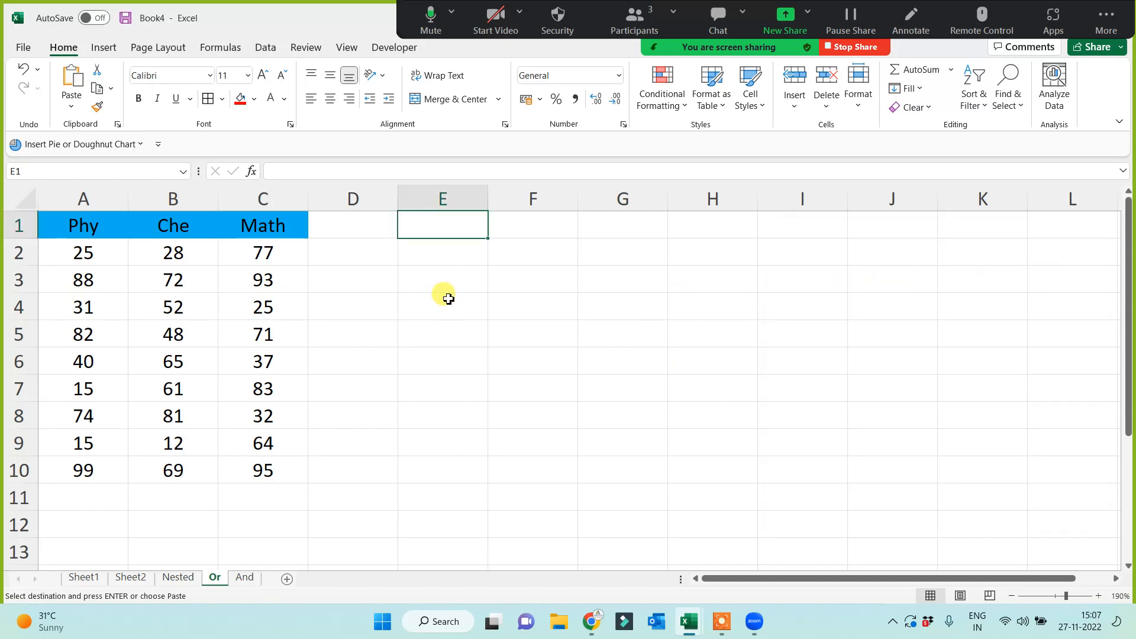
# Make the header cells A1:C1 on the Or sheet bold.
pyautogui.moveTo(87, 223); pyautogui.dragTo(256, 225)
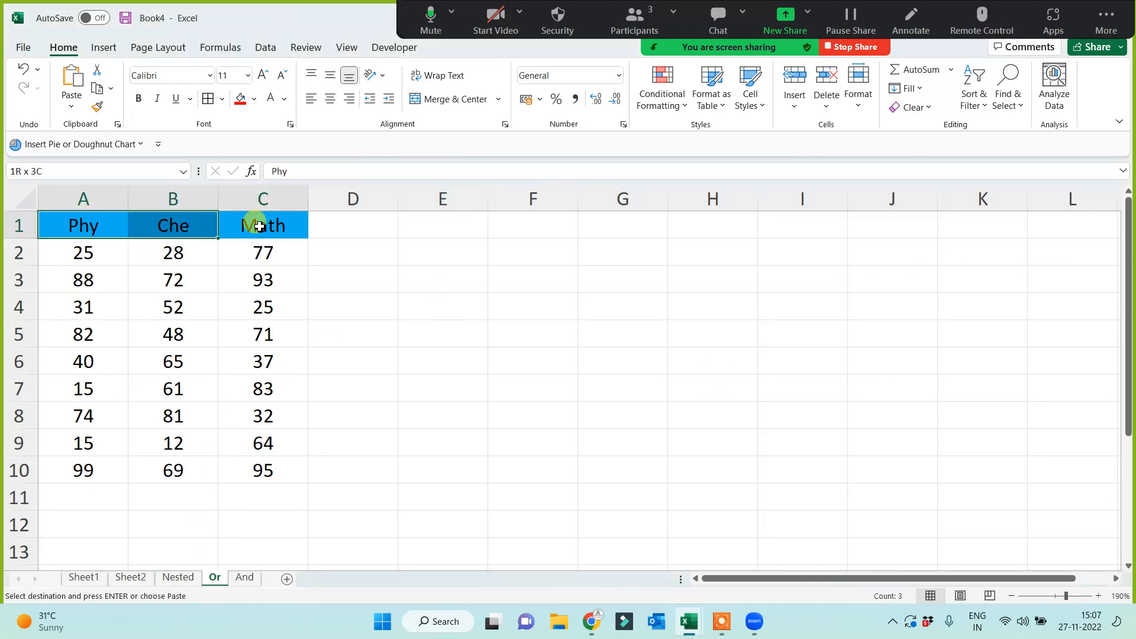
pyautogui.click(138, 98)
pyautogui.click(509, 358)
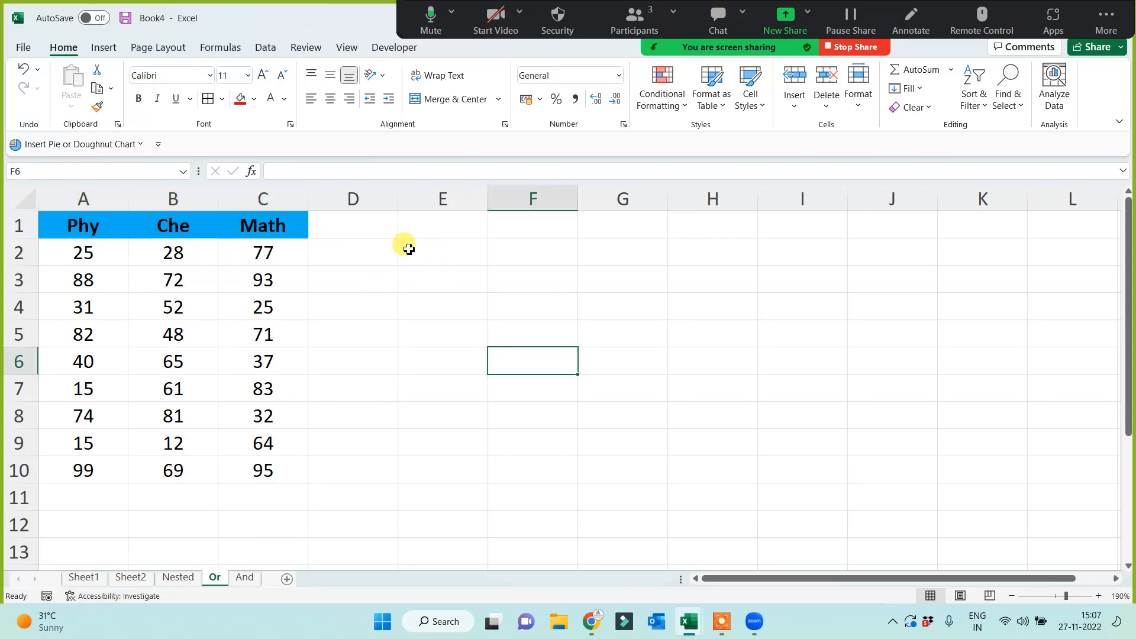
pyautogui.click(408, 233)
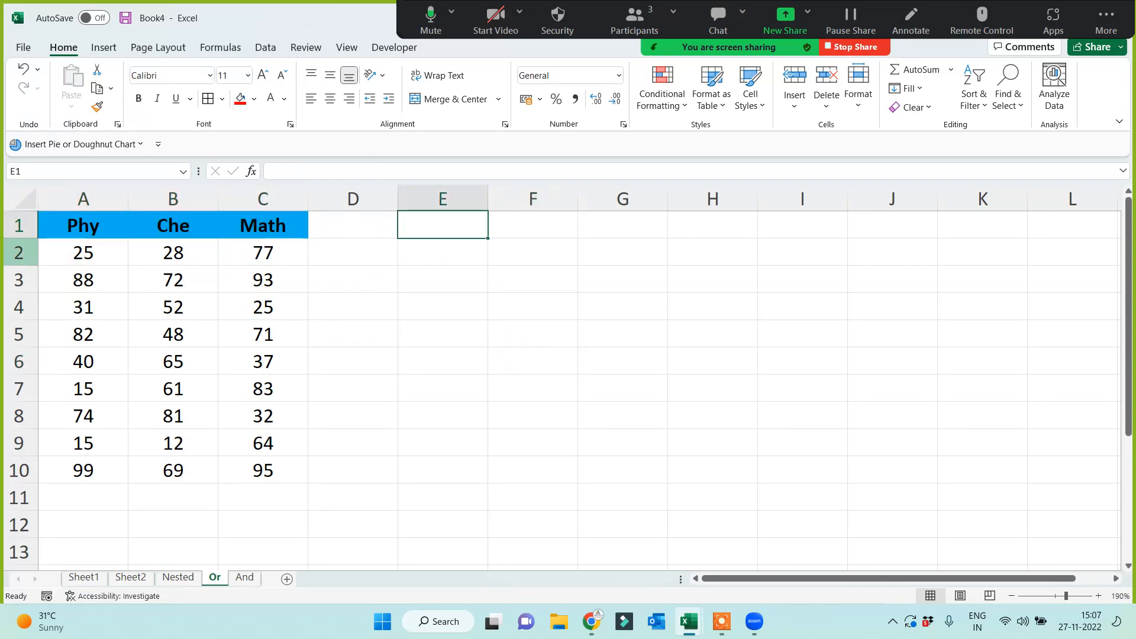
# Replace the header in A1 with WE and the header in B1 with PS.
pyautogui.click(66, 220)
pyautogui.write('WE')
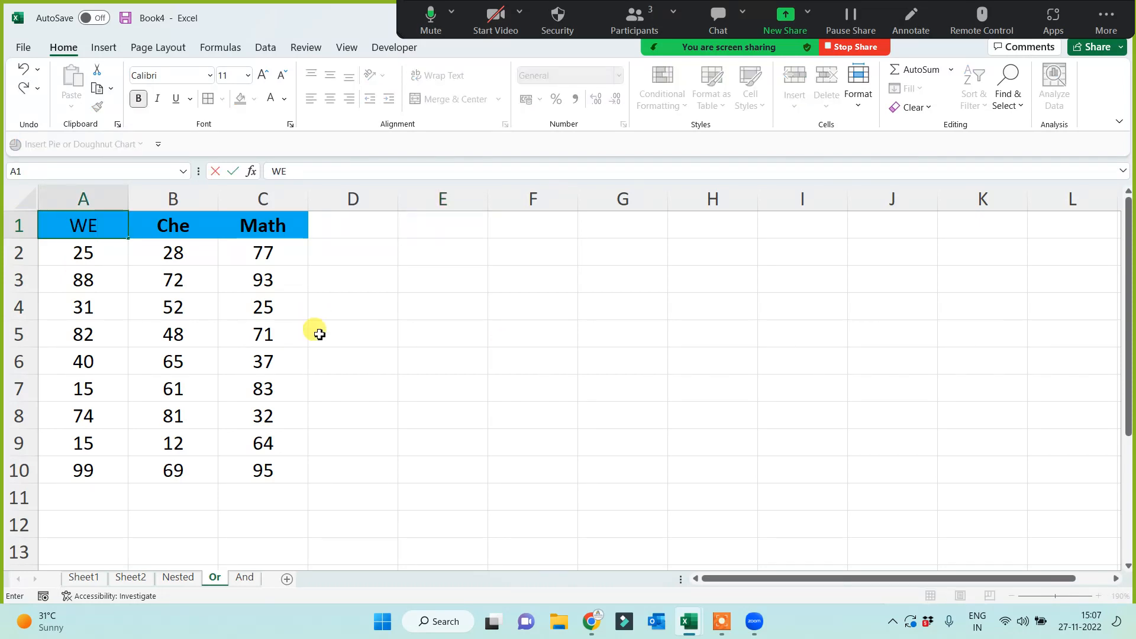
pyautogui.click(400, 358)
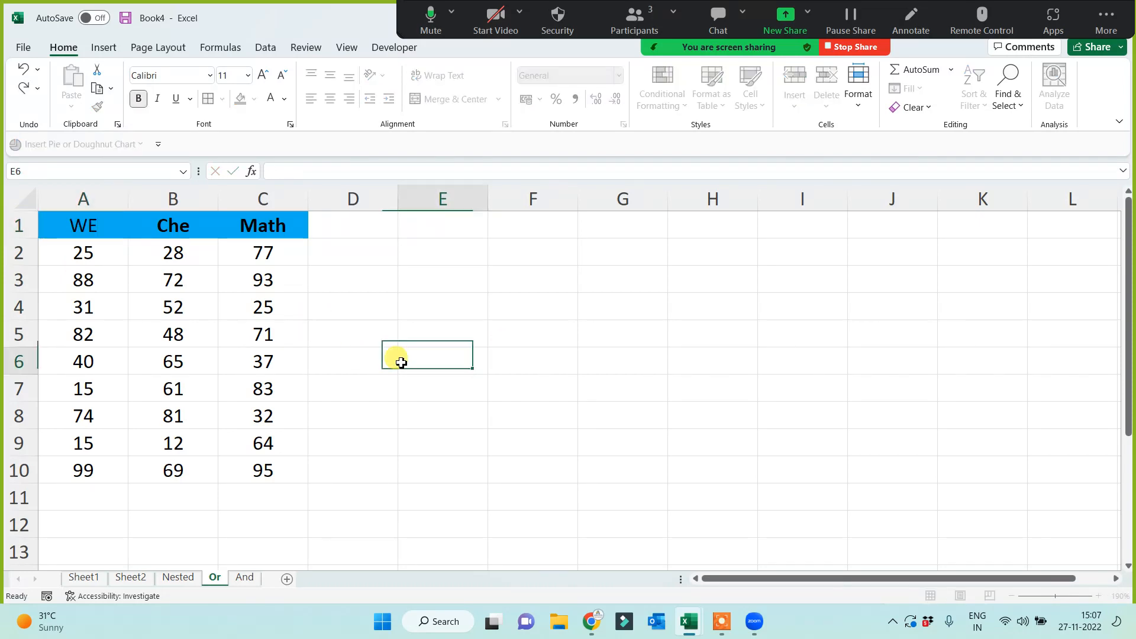
pyautogui.click(151, 233)
pyautogui.write('P')
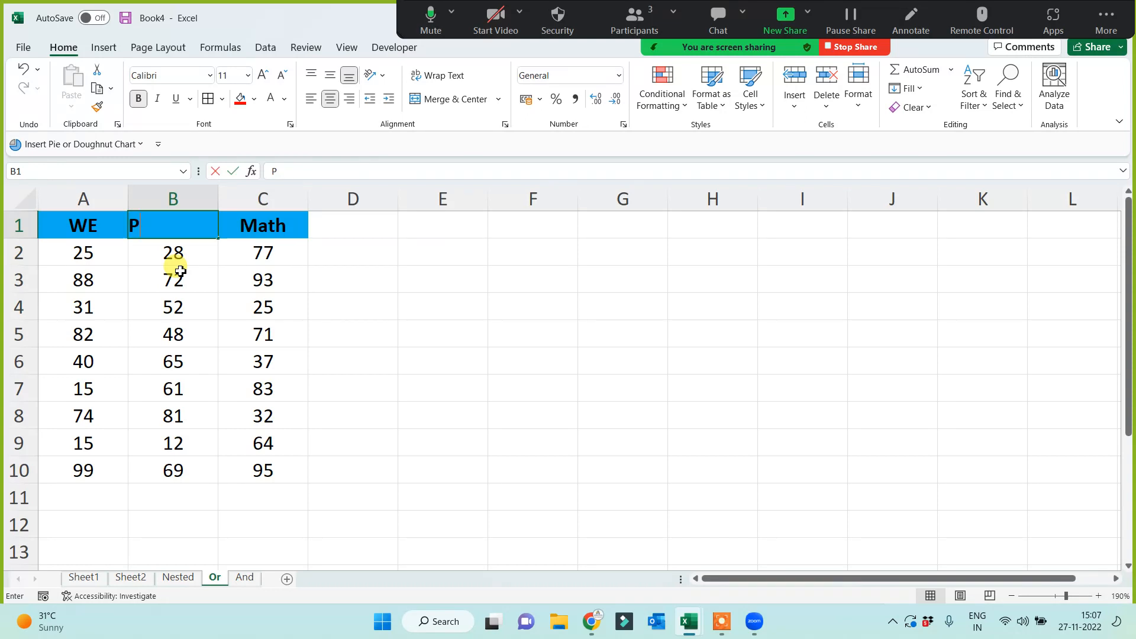
pyautogui.press('BackSpace')
pyautogui.write('S')
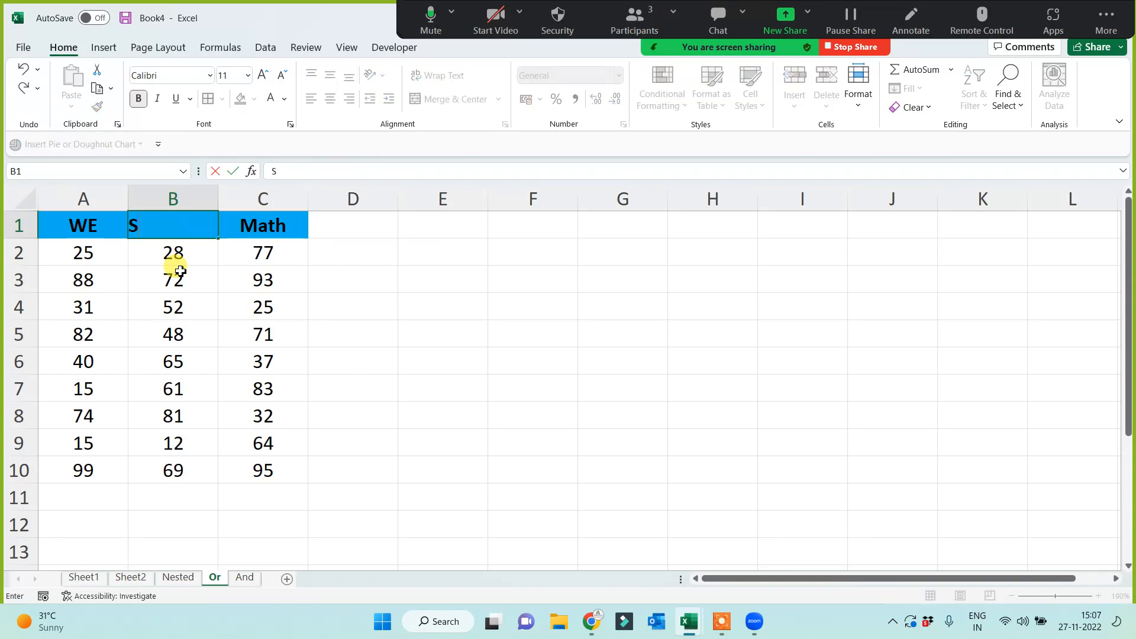
pyautogui.write('S')
pyautogui.press('BackSpace')
pyautogui.press('BackSpace')
pyautogui.write('PS')
pyautogui.click(622, 411)
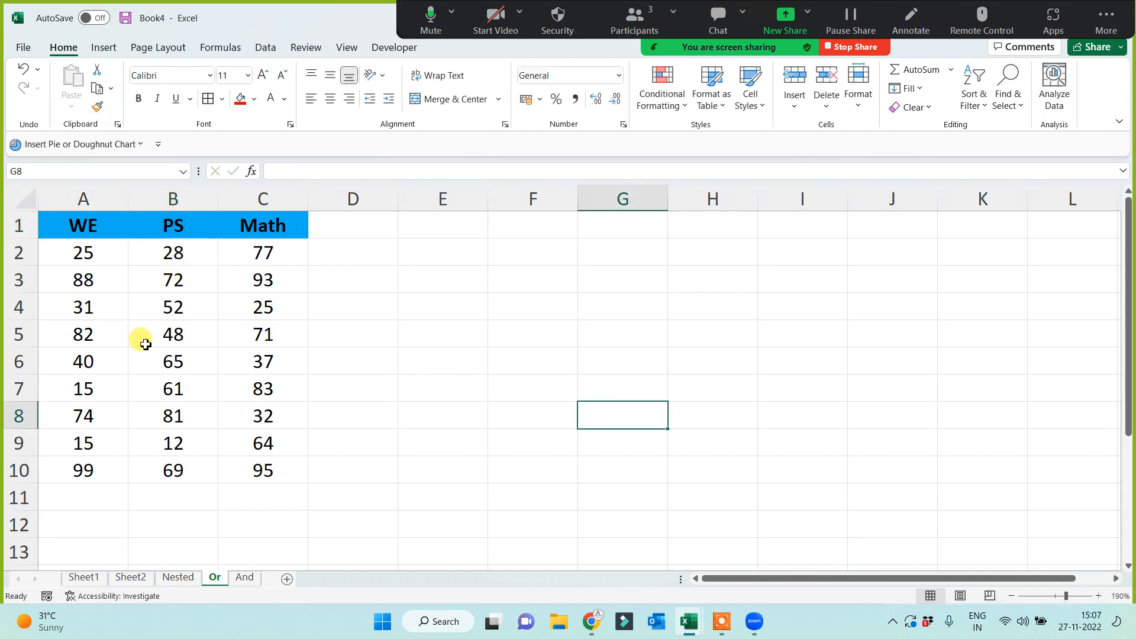
# Replace the header in C1 with Age.
pyautogui.moveTo(173, 244); pyautogui.dragTo(162, 444)
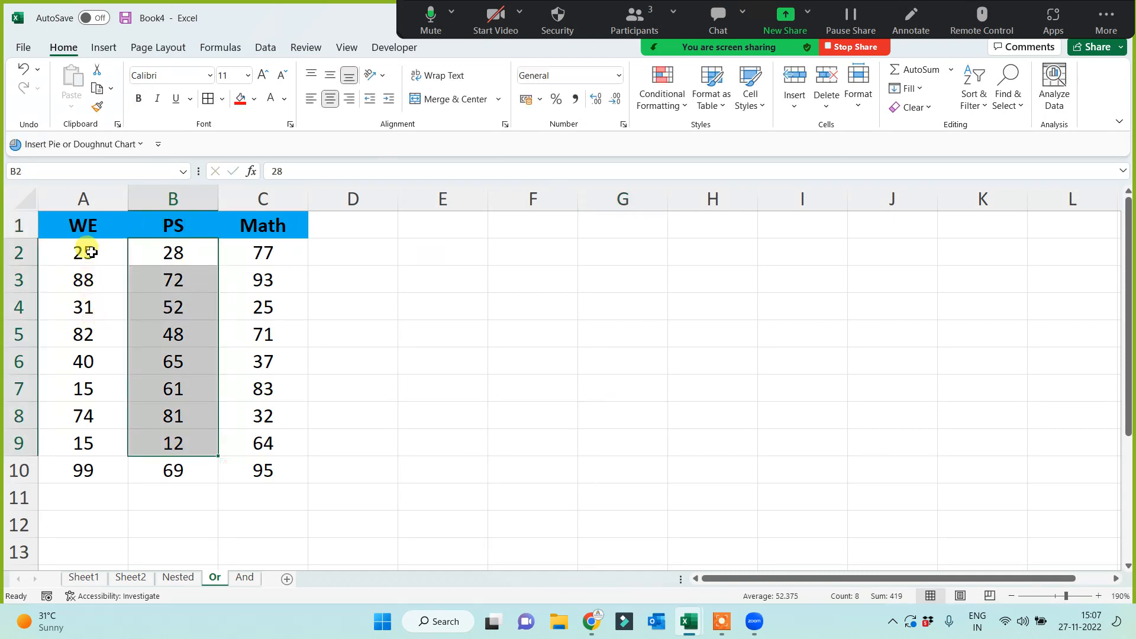
pyautogui.moveTo(83, 251); pyautogui.dragTo(83, 467)
pyautogui.click(470, 467)
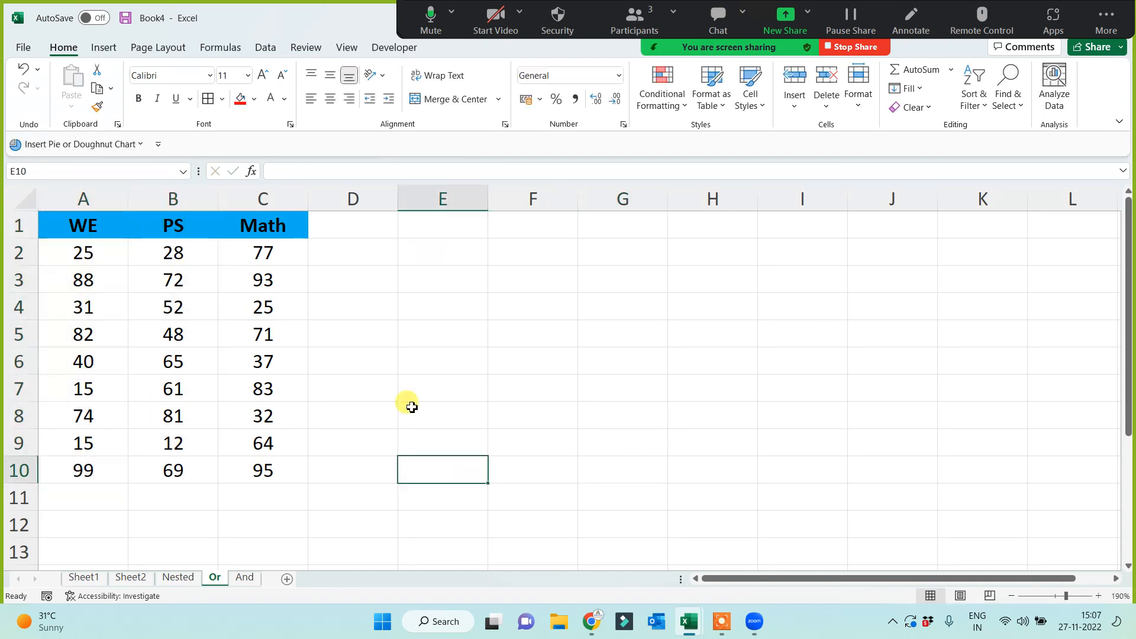
pyautogui.click(265, 225)
pyautogui.write('Age')
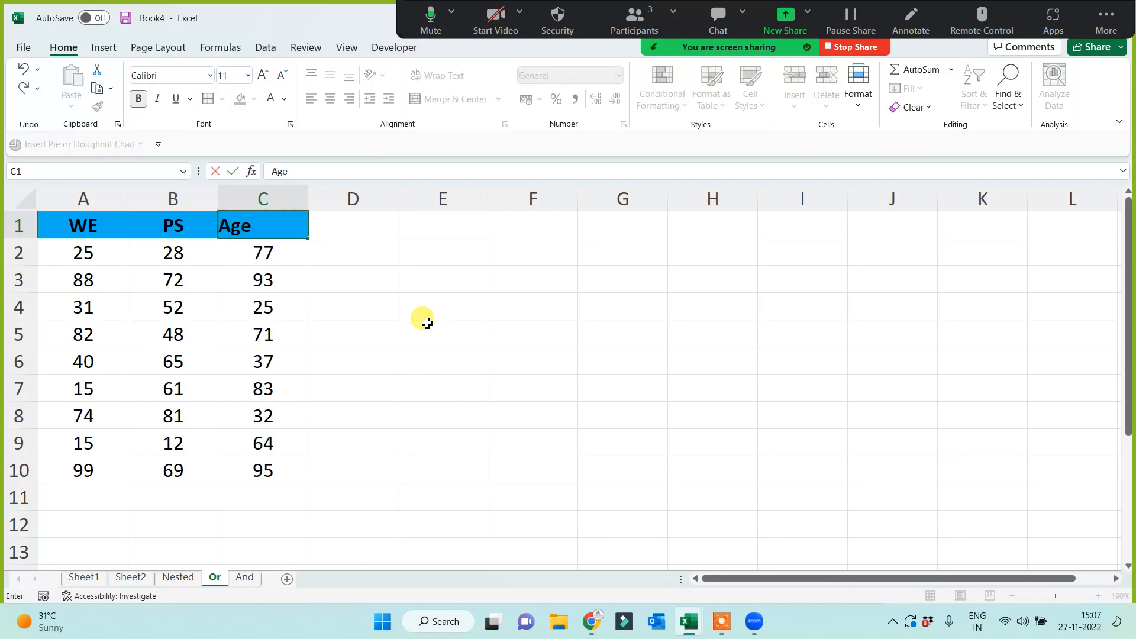
pyautogui.click(467, 325)
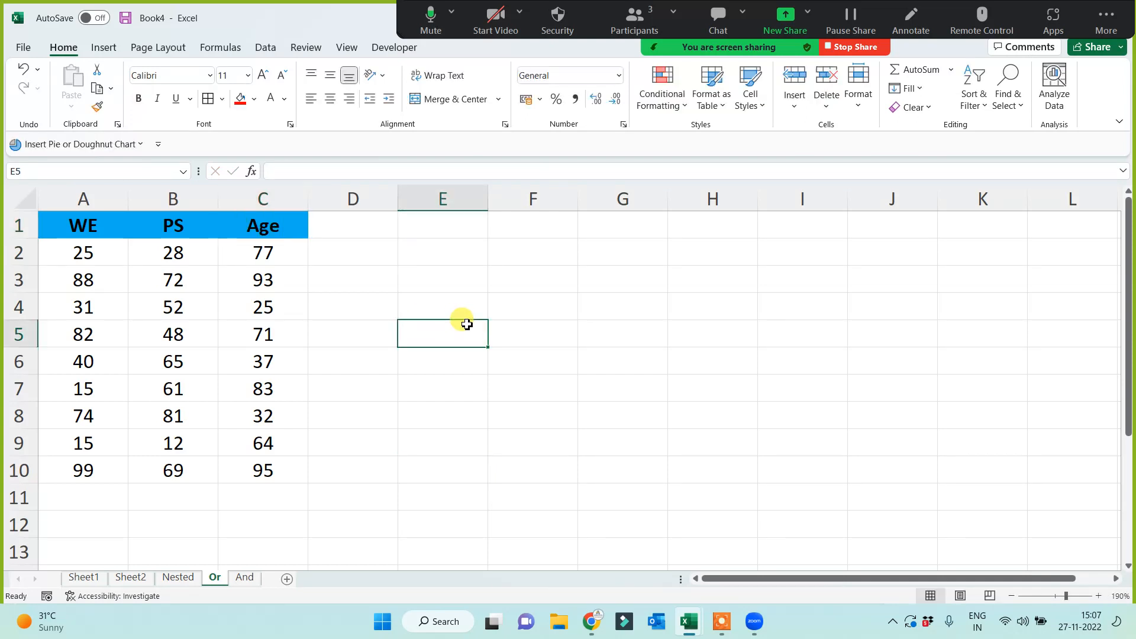
# Enter the criteria notes WE>50 in G1 and PS>80 in G2.
pyautogui.click(613, 250)
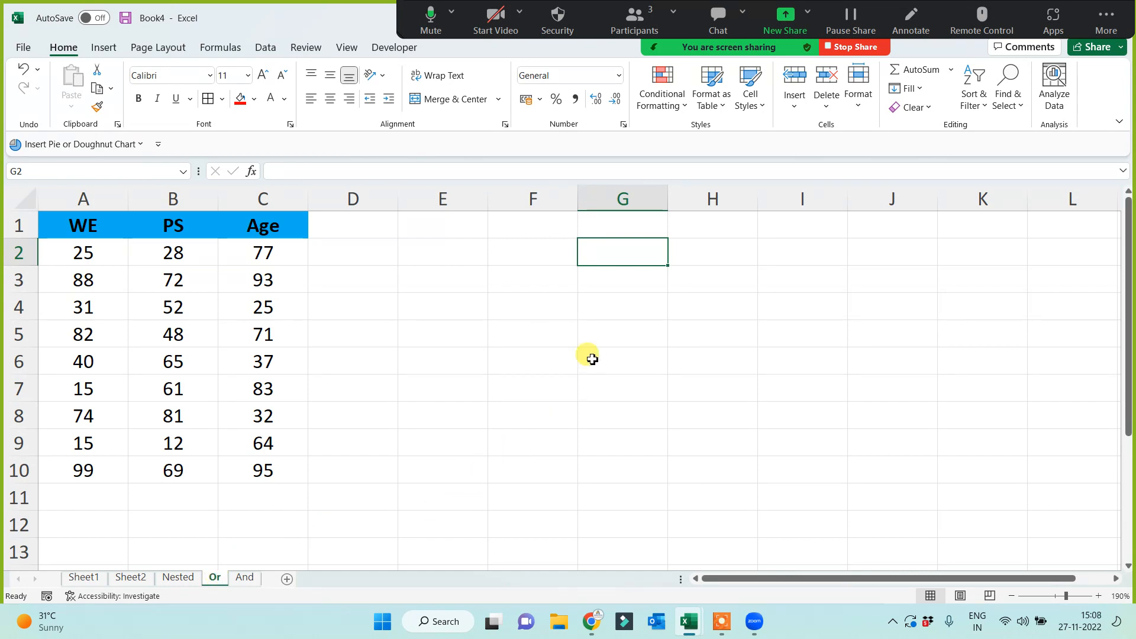
pyautogui.click(598, 229)
pyautogui.write('WE')
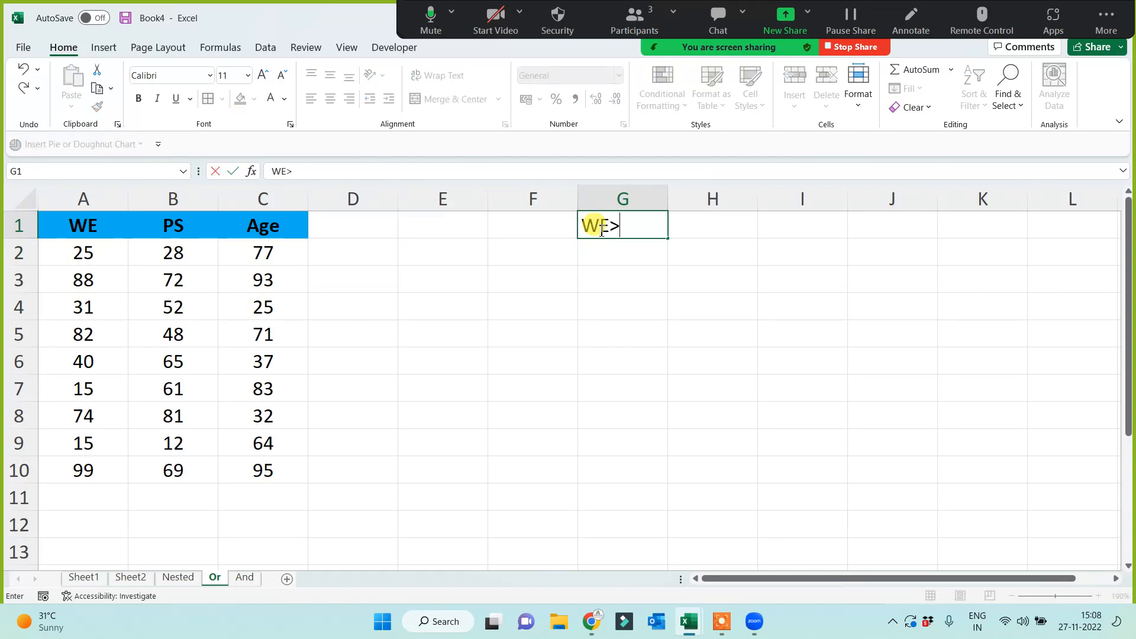
pyautogui.write('>50')
pyautogui.press('Return')
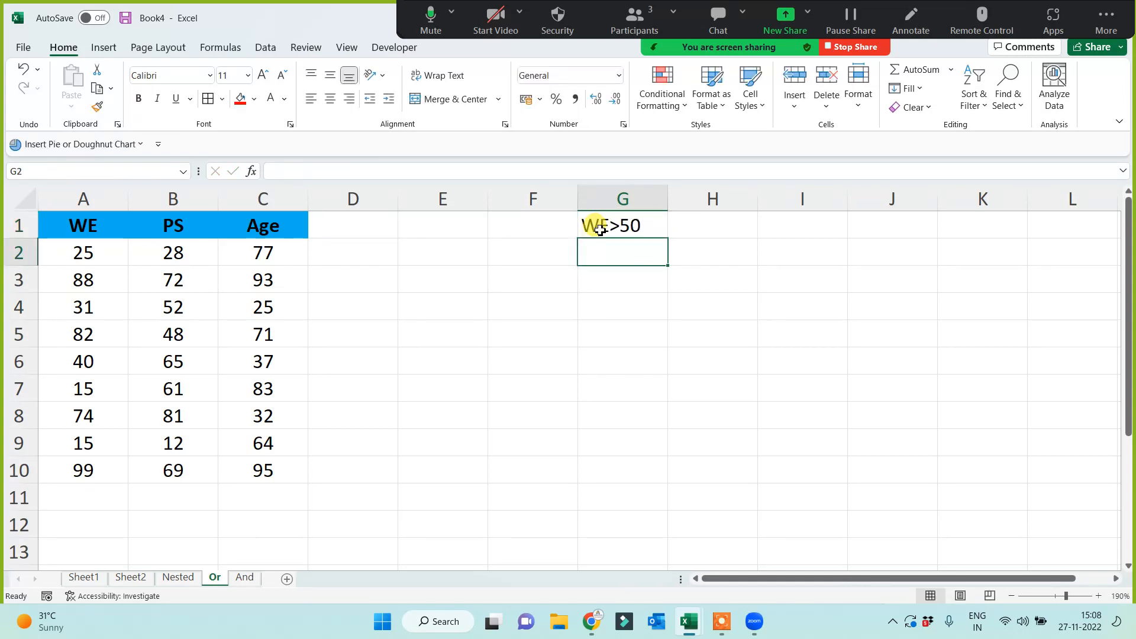
pyautogui.write('P')
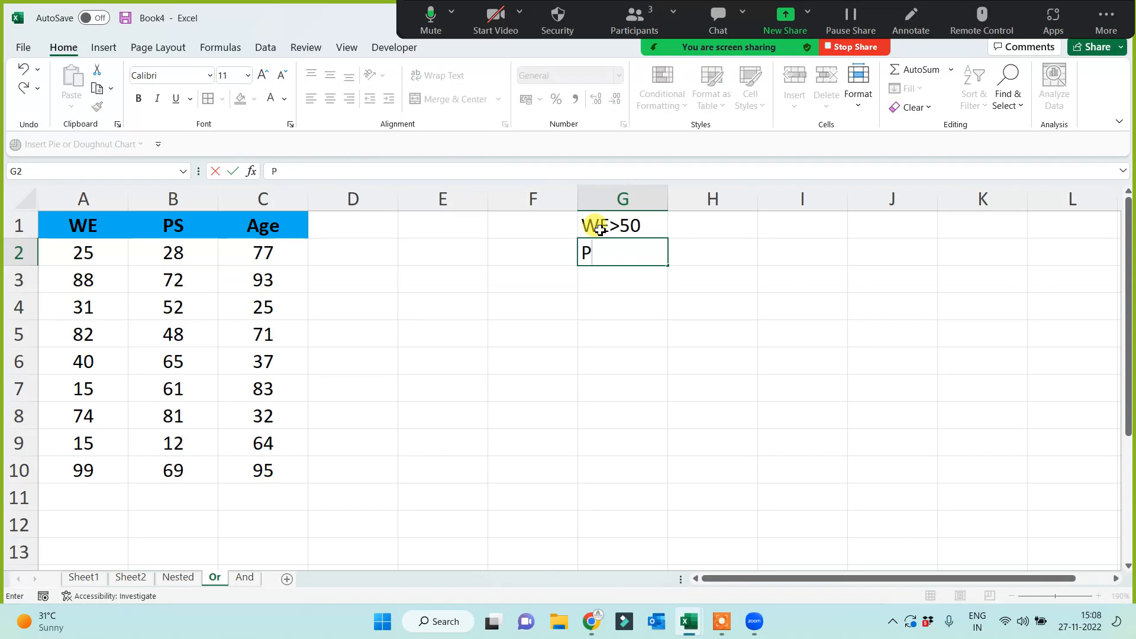
pyautogui.write('S>80')
pyautogui.press('Return')
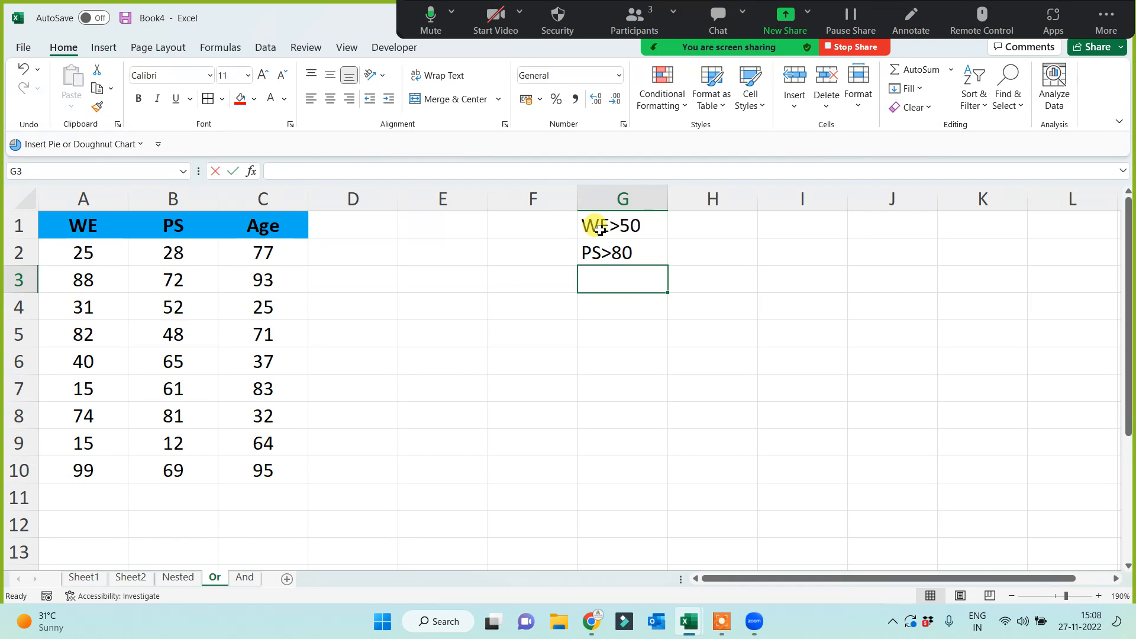
# Enter the criteria note AGE<40 in G3.
pyautogui.write('AGE<')
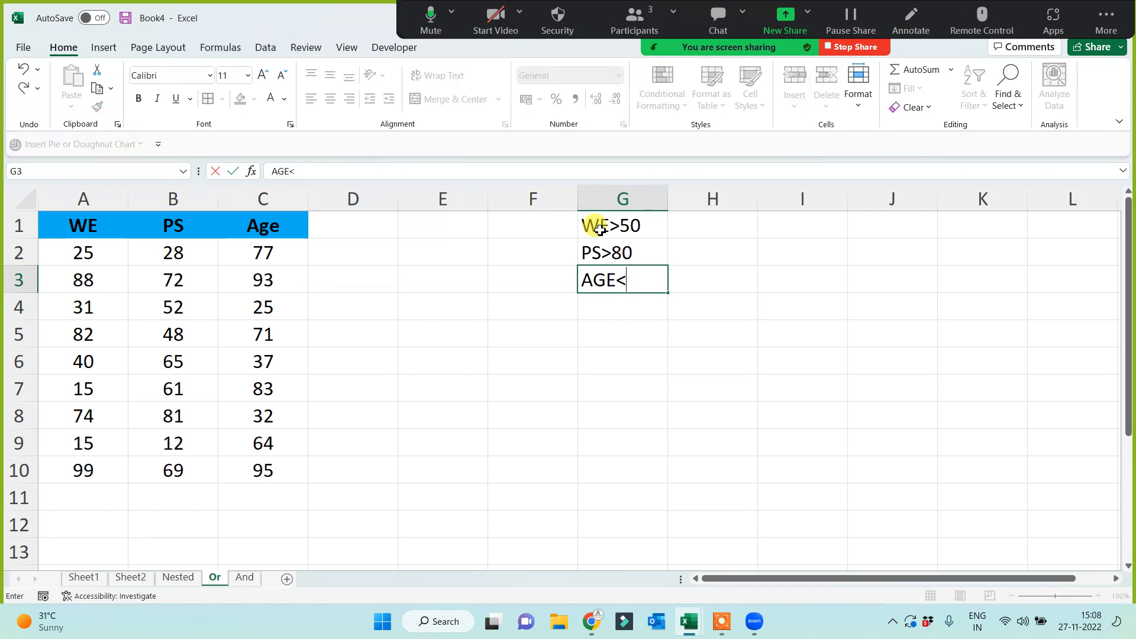
pyautogui.write('25')
pyautogui.press('BackSpace')
pyautogui.press('BackSpace')
pyautogui.write('30')
pyautogui.press('Return')
pyautogui.click(601, 341)
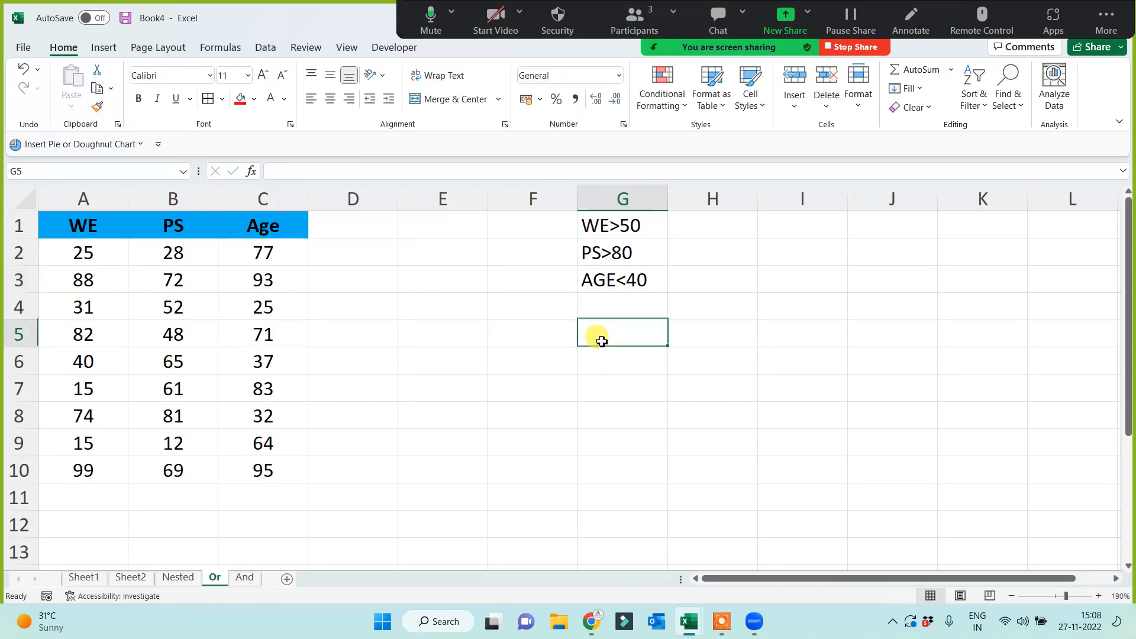
# Enter the note Or in G5 below the criteria notes.
pyautogui.write('Or')
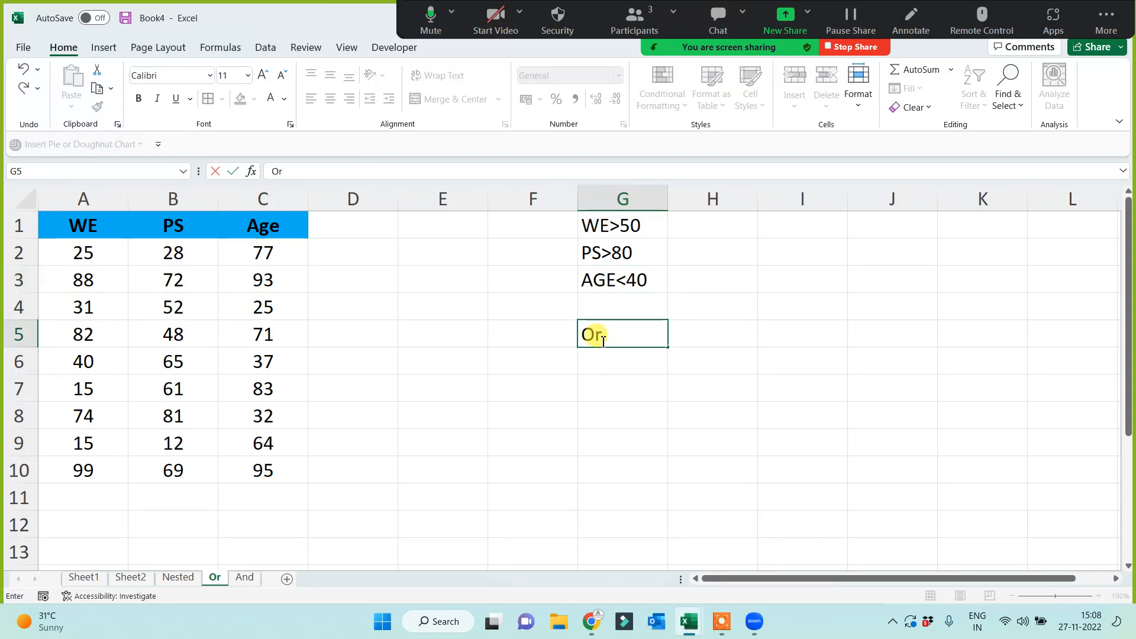
pyautogui.click(562, 497)
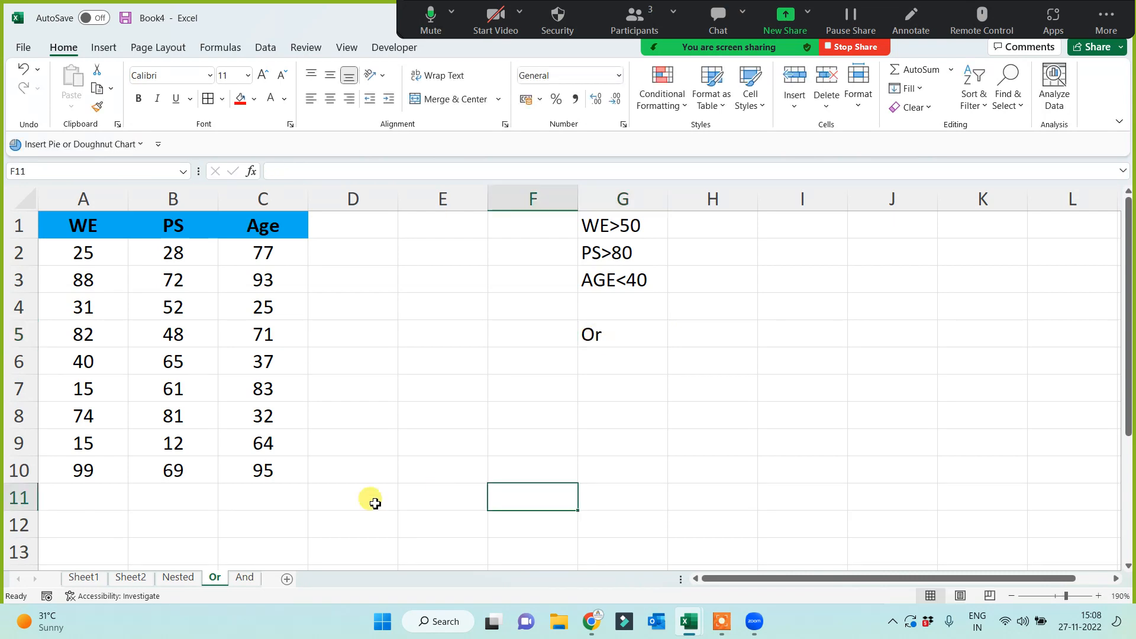
# View the And sheet for comparison and return to the Or sheet.
pyautogui.click(245, 578)
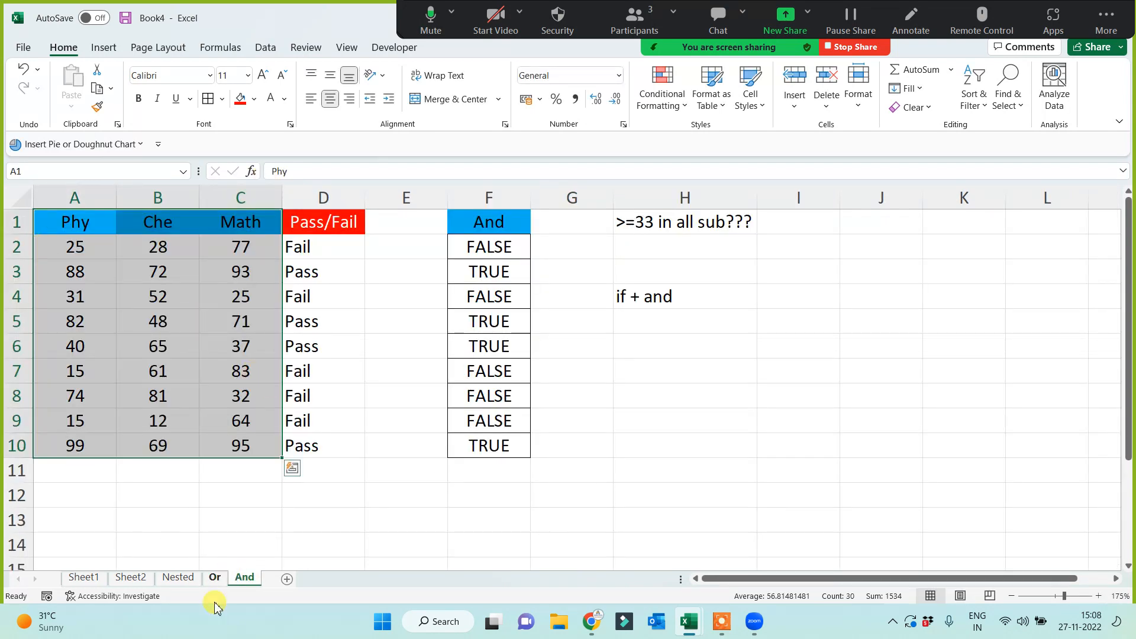
pyautogui.click(214, 578)
pyautogui.click(468, 465)
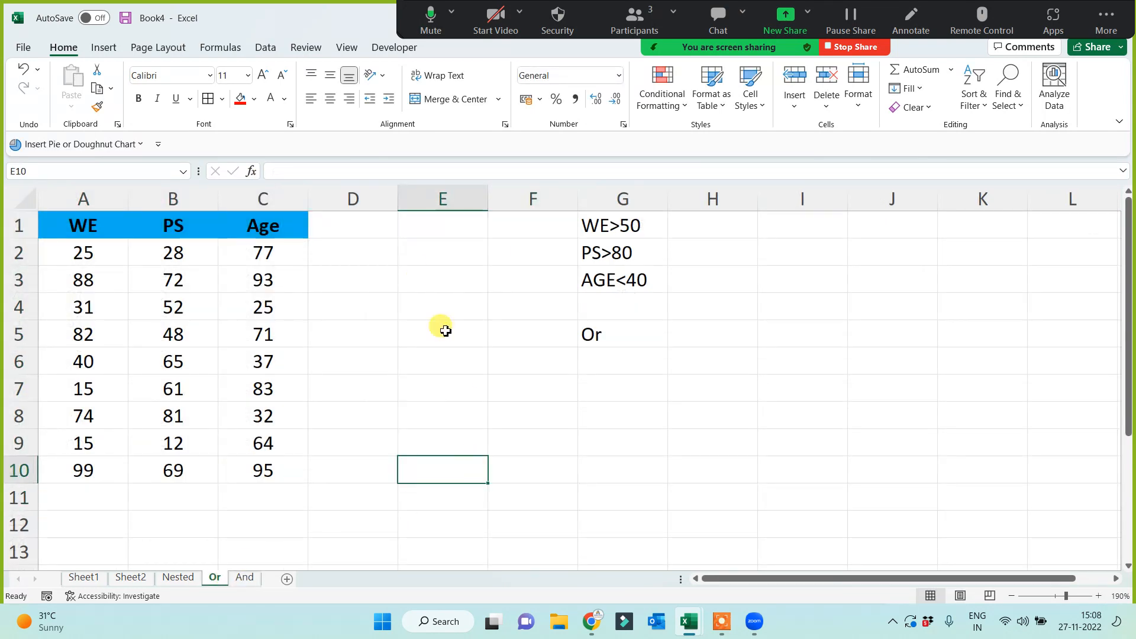
# Enter the column header Or in D1.
pyautogui.click(373, 222)
pyautogui.write('Or')
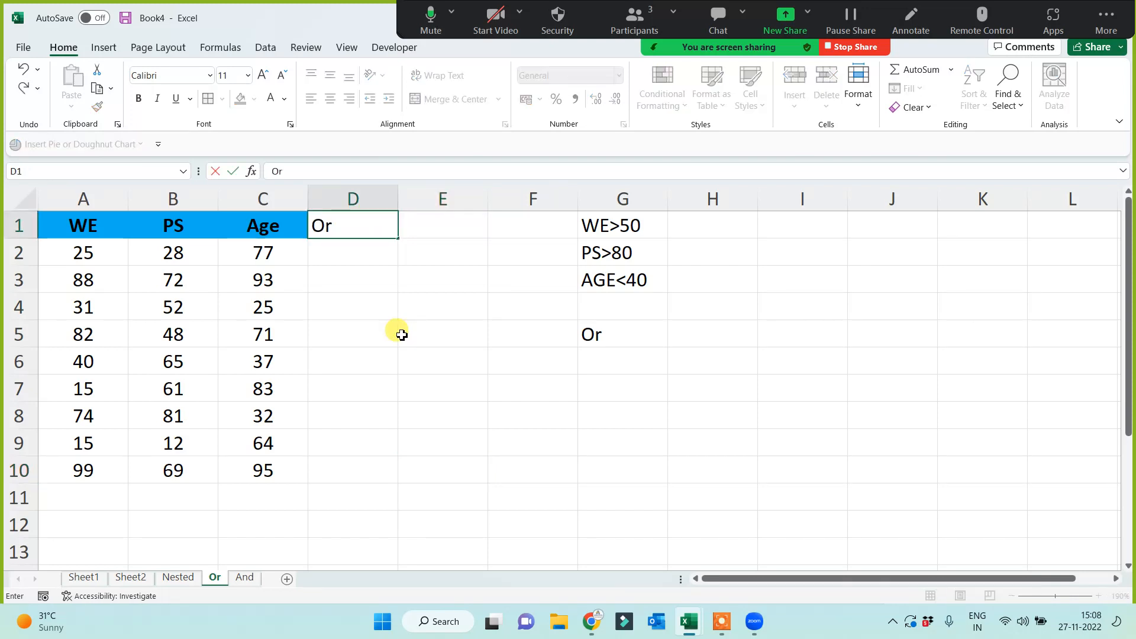
pyautogui.press('Return')
# Enter the formula =OR(A2>50,B2>80,C2<40) in D2 to test the WE, PS and Age criteria.
pyautogui.write('=')
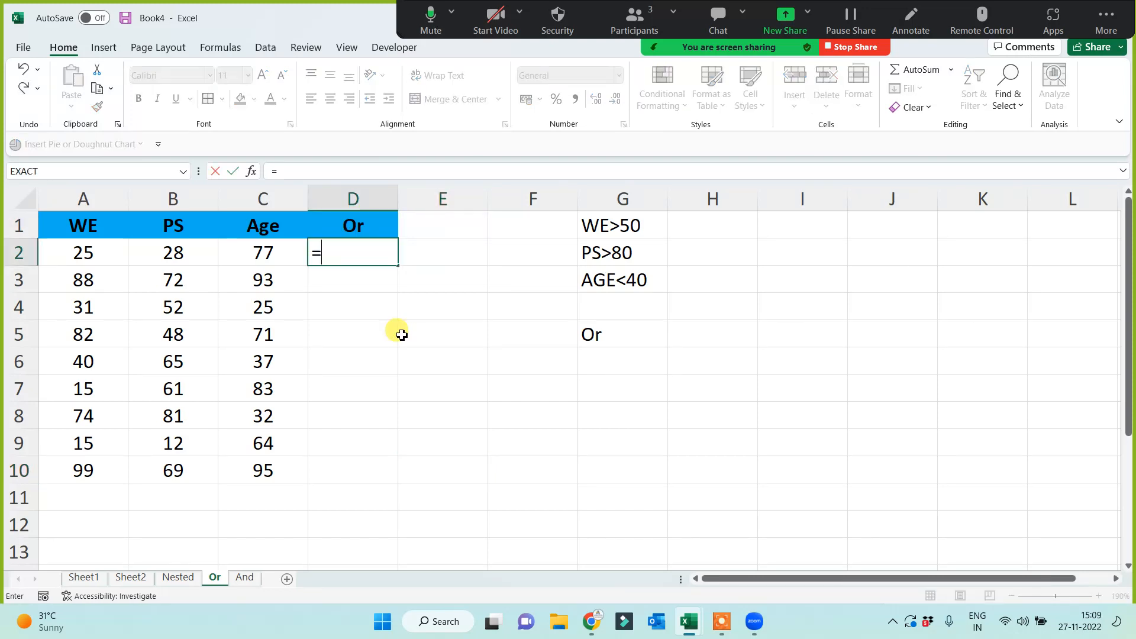
pyautogui.write('or(')
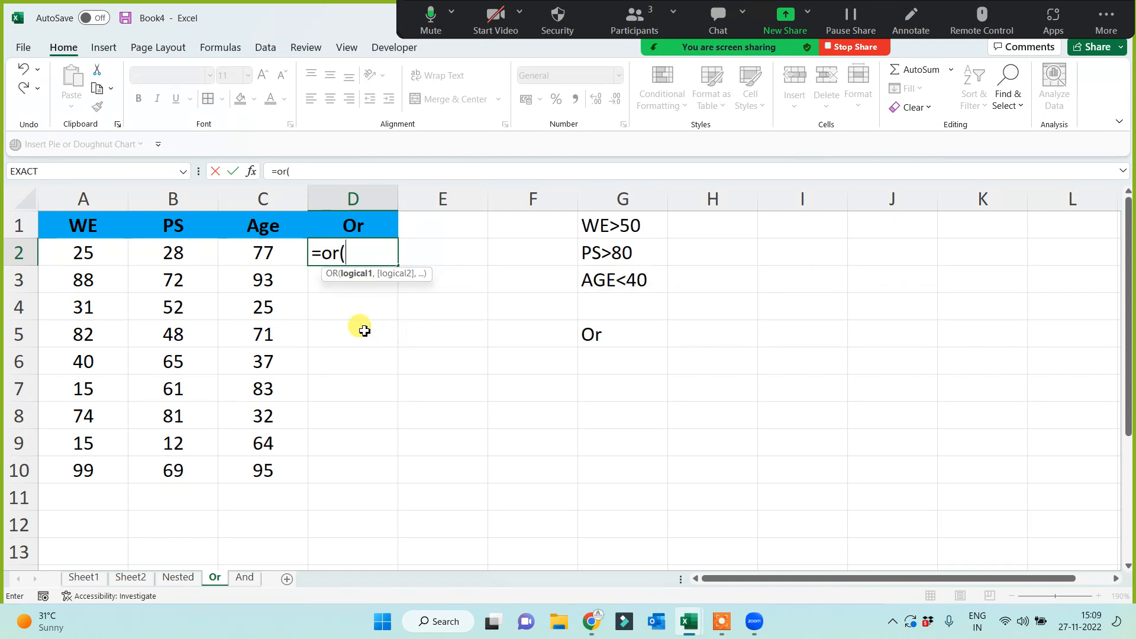
pyautogui.click(85, 256)
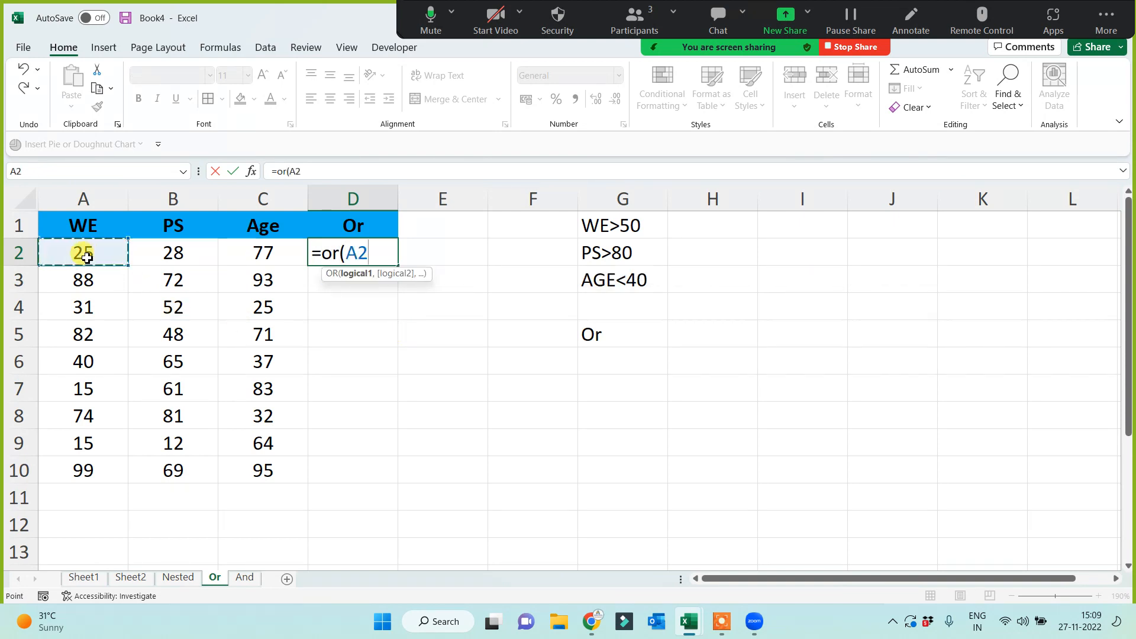
pyautogui.write('>50,')
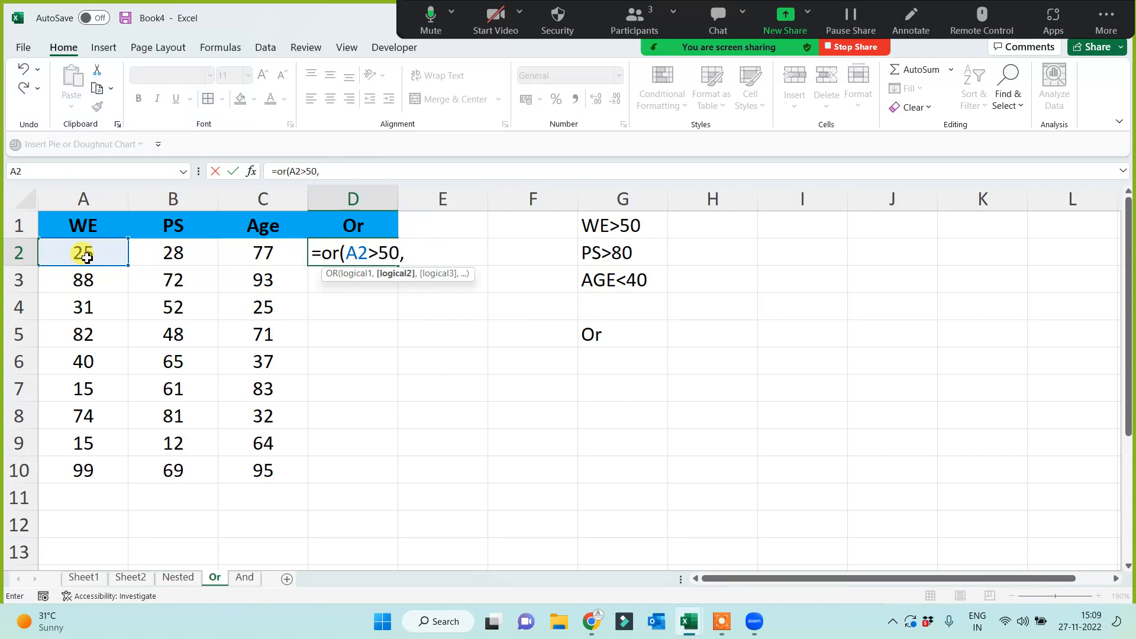
pyautogui.click(180, 251)
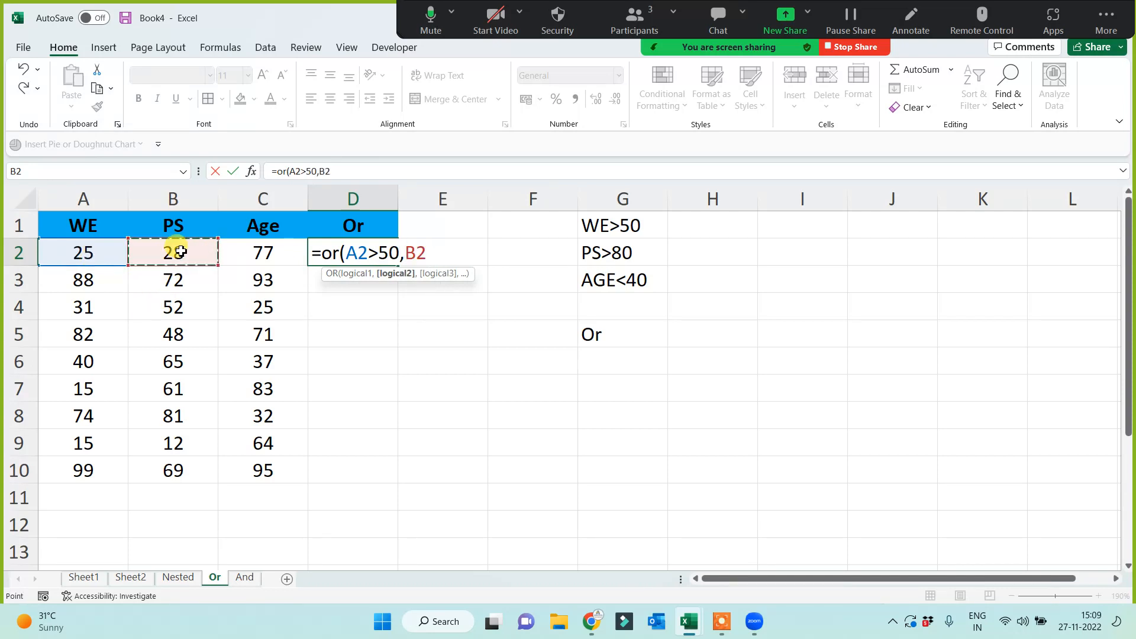
pyautogui.write('>80,')
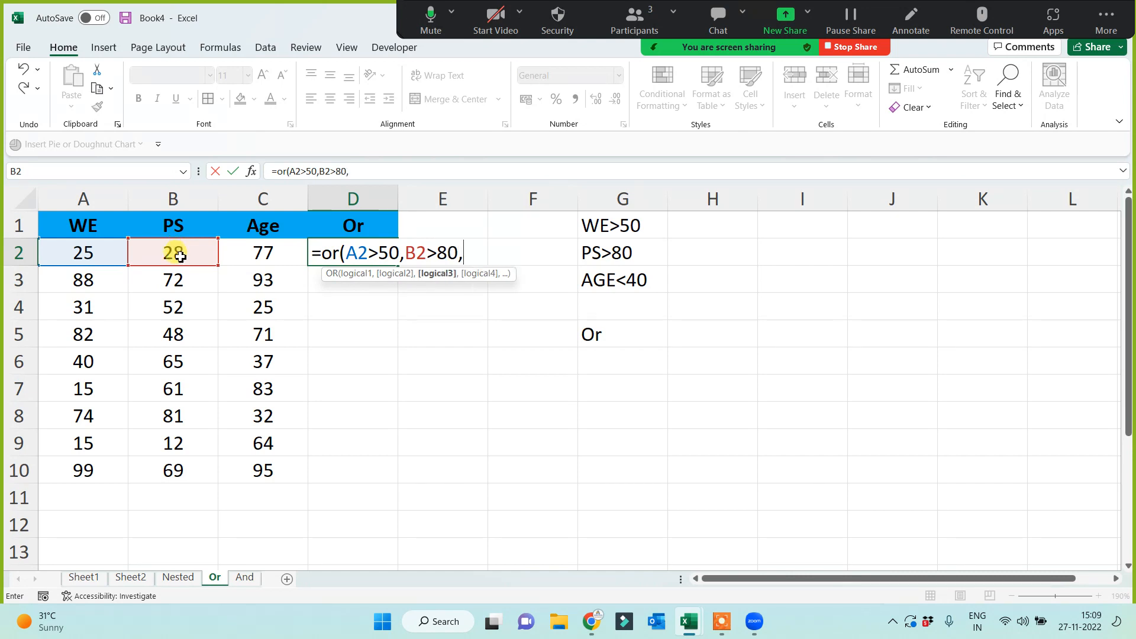
pyautogui.click(272, 249)
pyautogui.write('<')
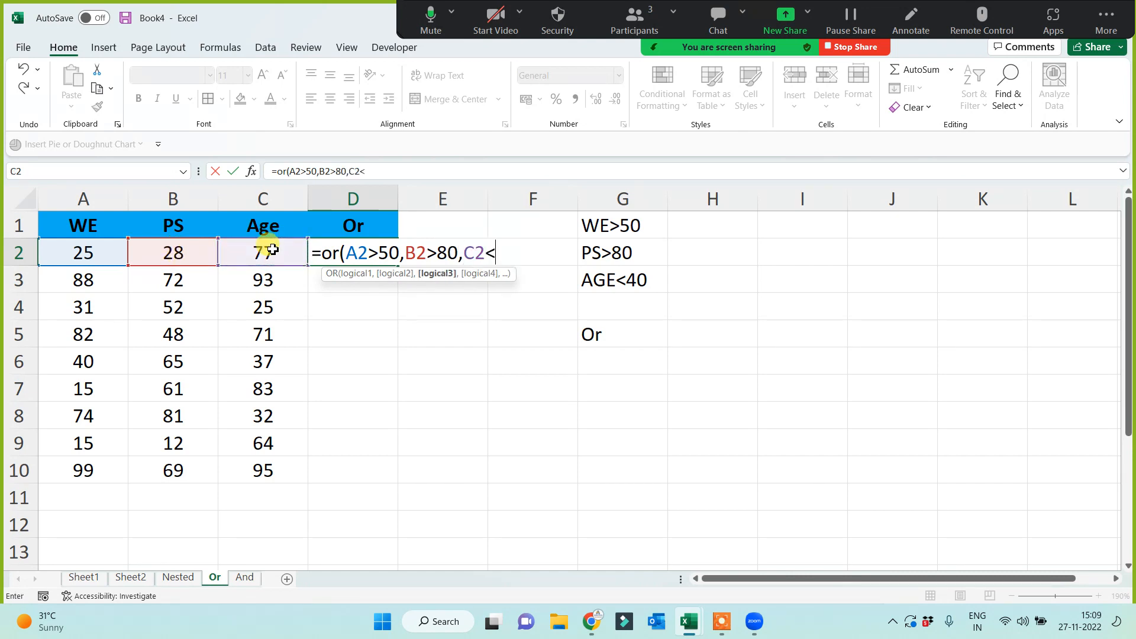
pyautogui.write('40')
pyautogui.write(')')
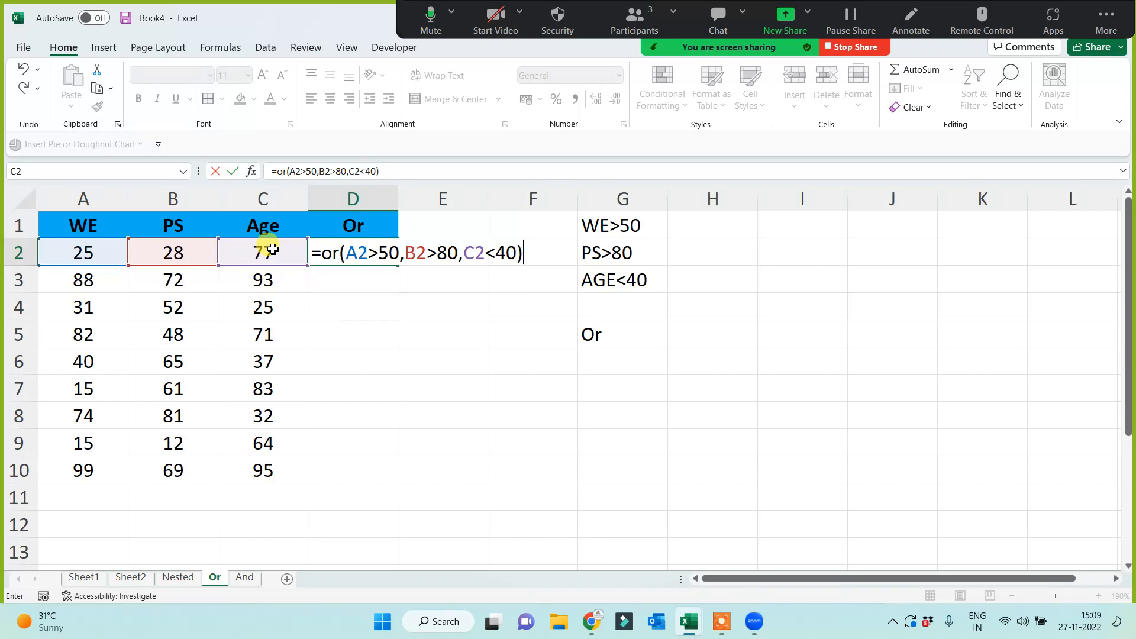
pyautogui.press('Return')
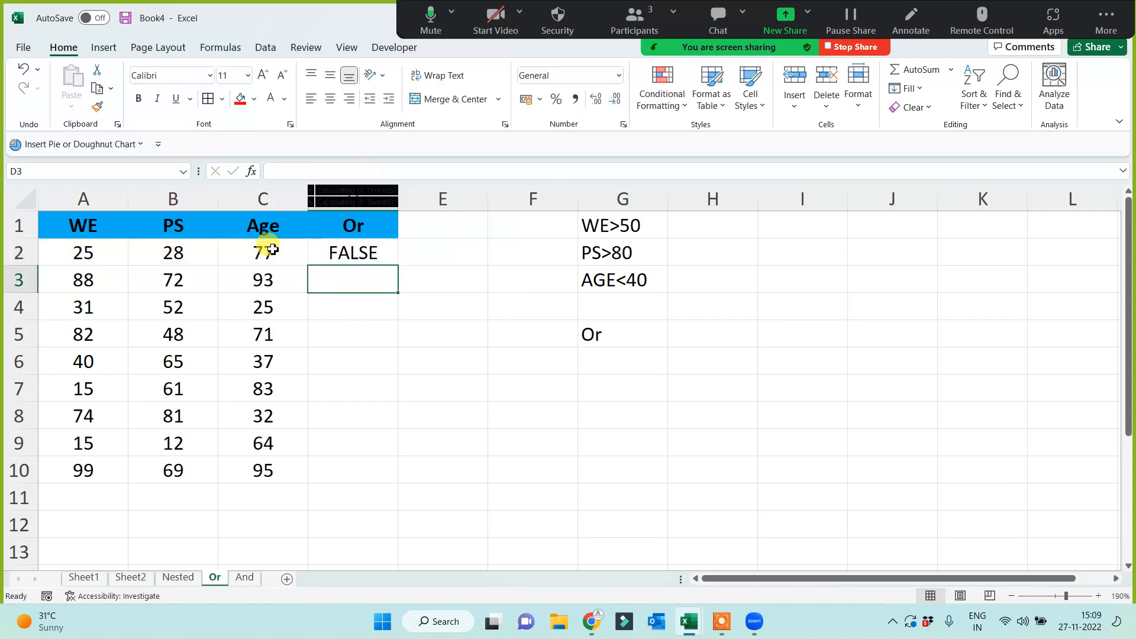
# Fill the OR formula from D2 down to D10.
pyautogui.click(355, 254)
pyautogui.doubleClick(397, 270)
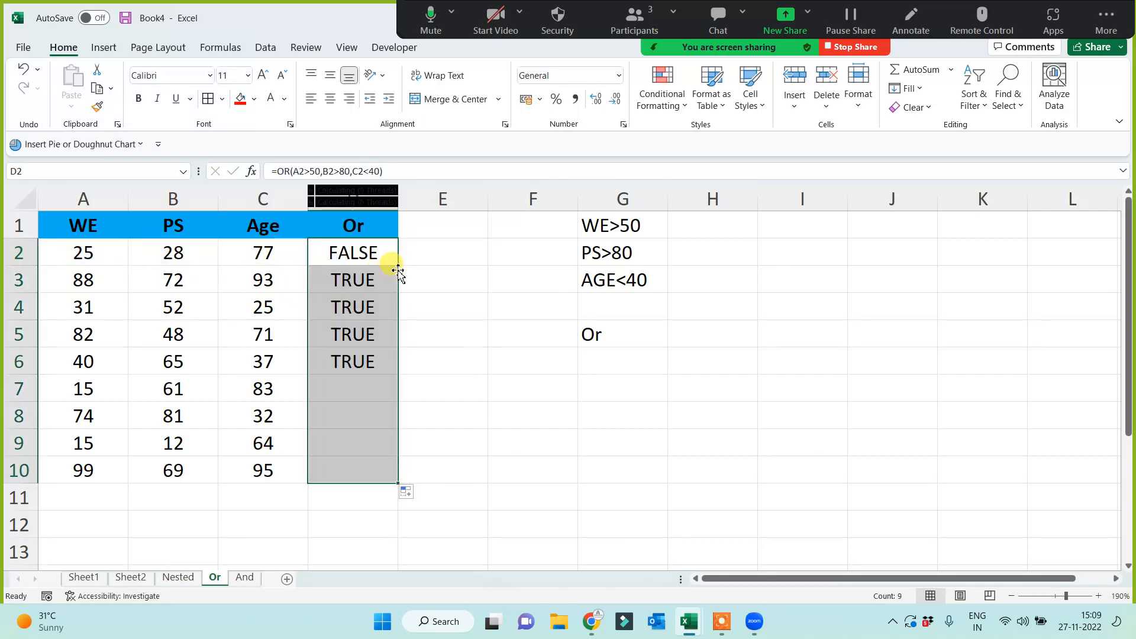
pyautogui.click(463, 370)
pyautogui.moveTo(355, 253); pyautogui.dragTo(43, 259)
pyautogui.click(535, 402)
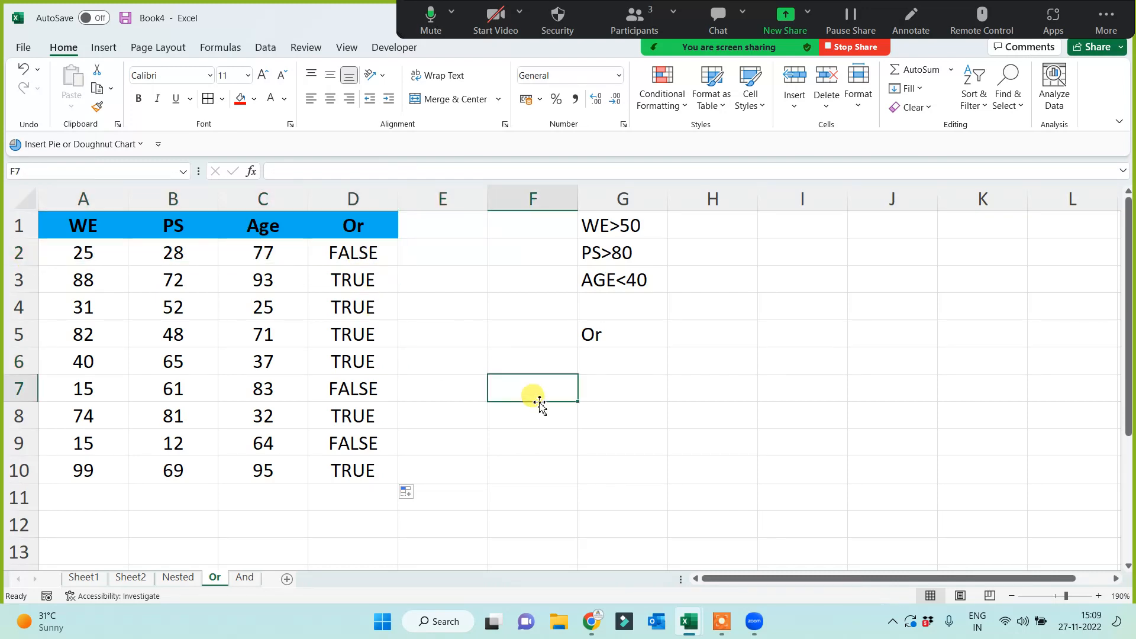
pyautogui.click(745, 273)
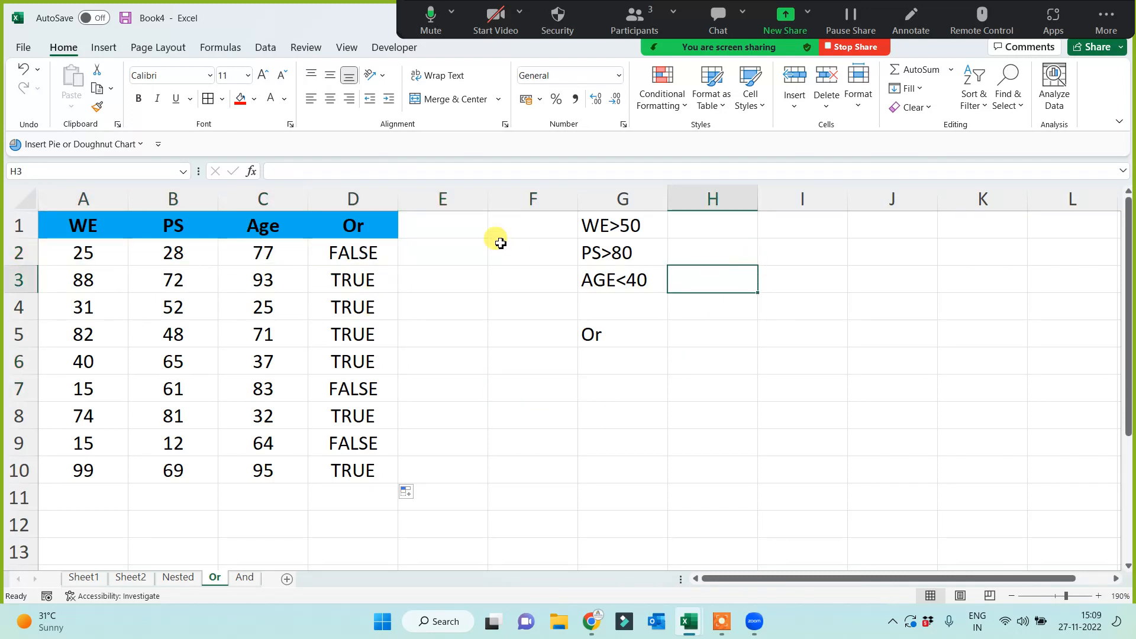
# Enter the header Yes/No in F1 and widen column F slightly to fit it.
pyautogui.click(498, 234)
pyautogui.write('Yes/No')
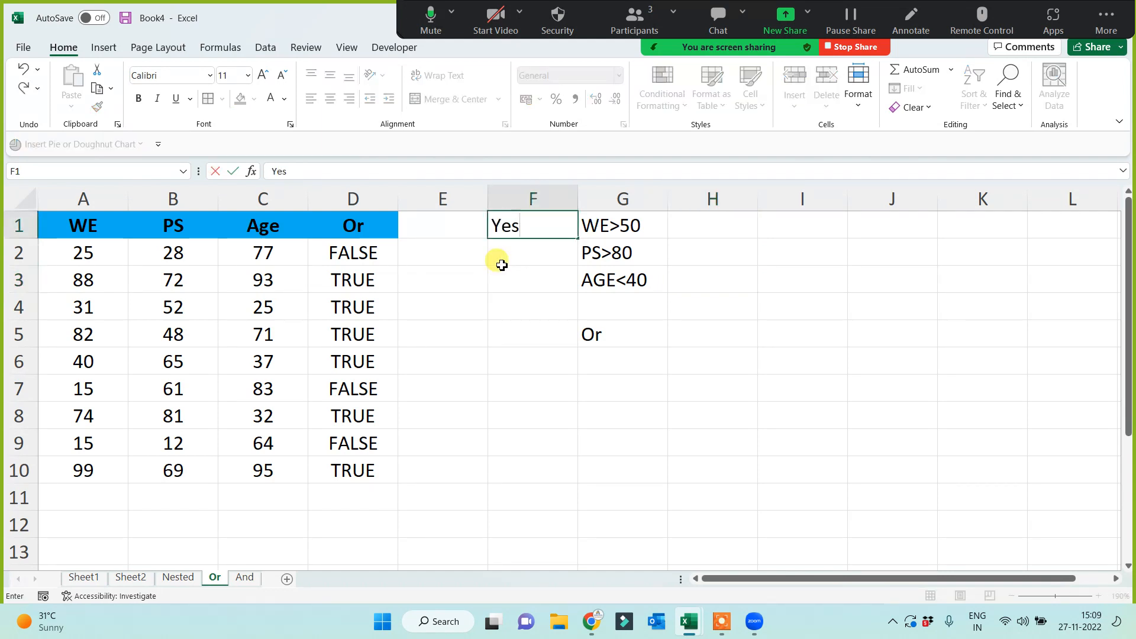
pyautogui.click(490, 332)
pyautogui.click(349, 255)
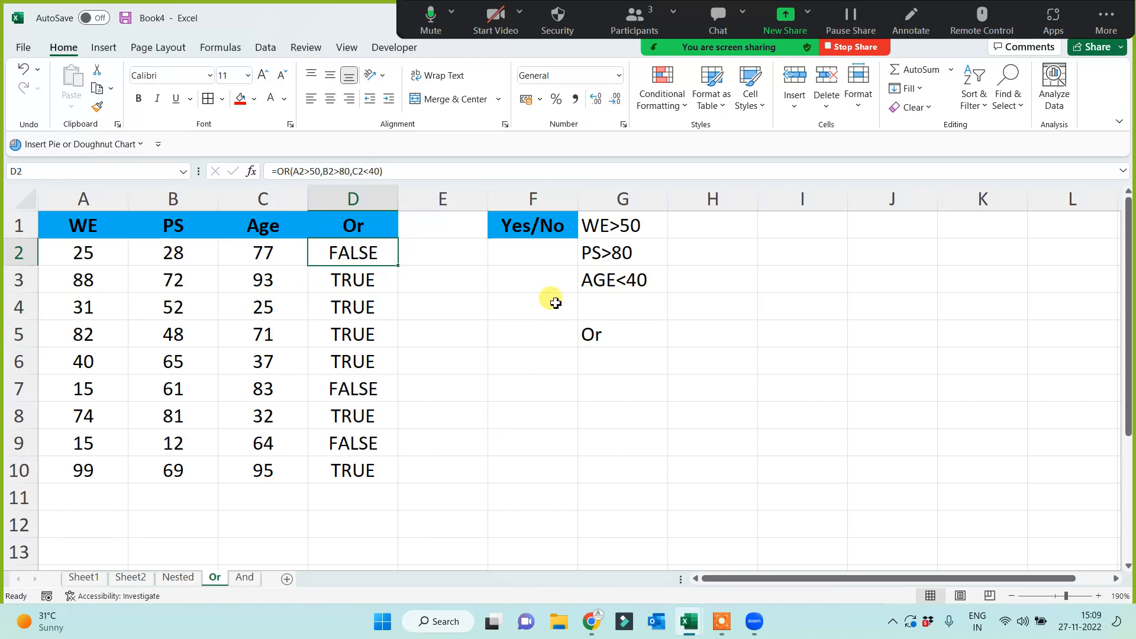
pyautogui.moveTo(578, 198); pyautogui.dragTo(588, 199)
pyautogui.click(531, 352)
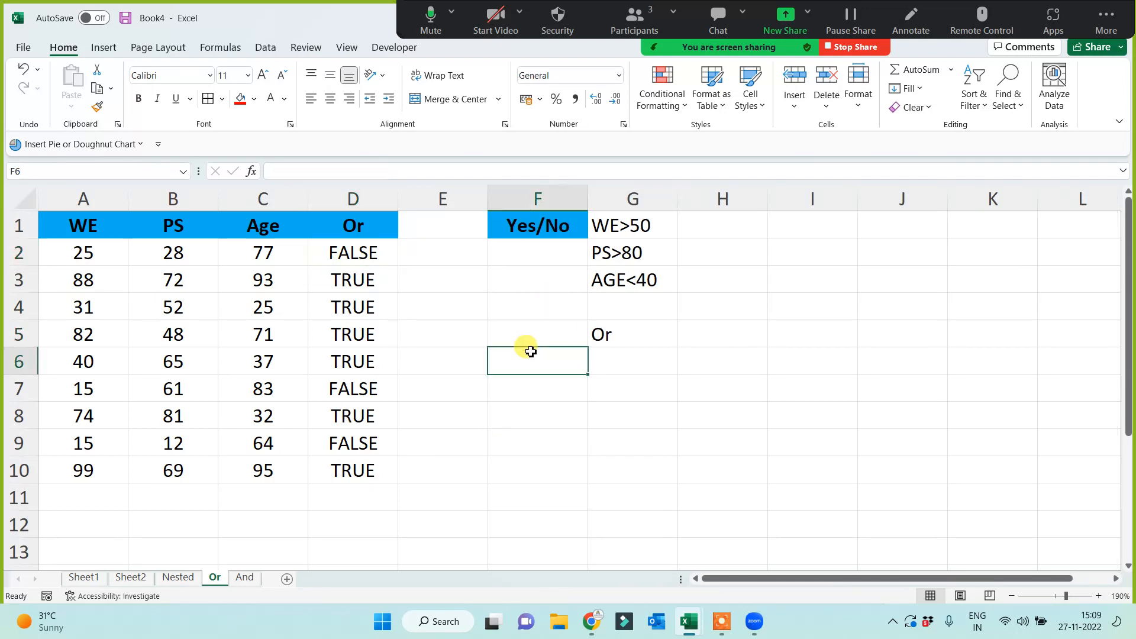
# Check the OR result in D2 against the Age, PS and WE values of row 2.
pyautogui.click(334, 255)
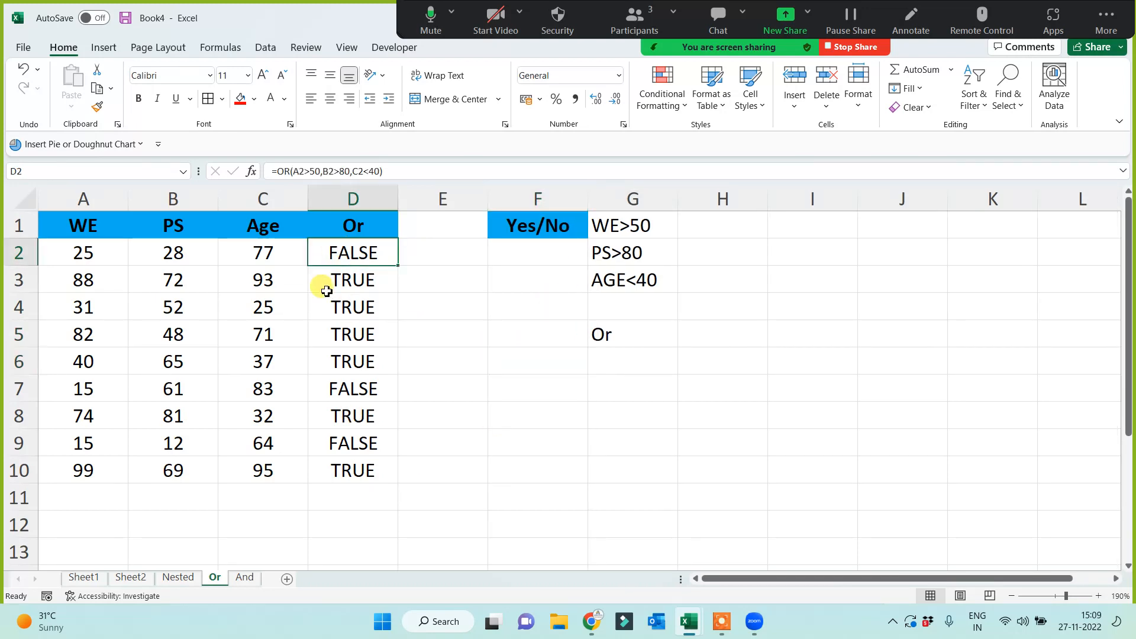
pyautogui.click(262, 248)
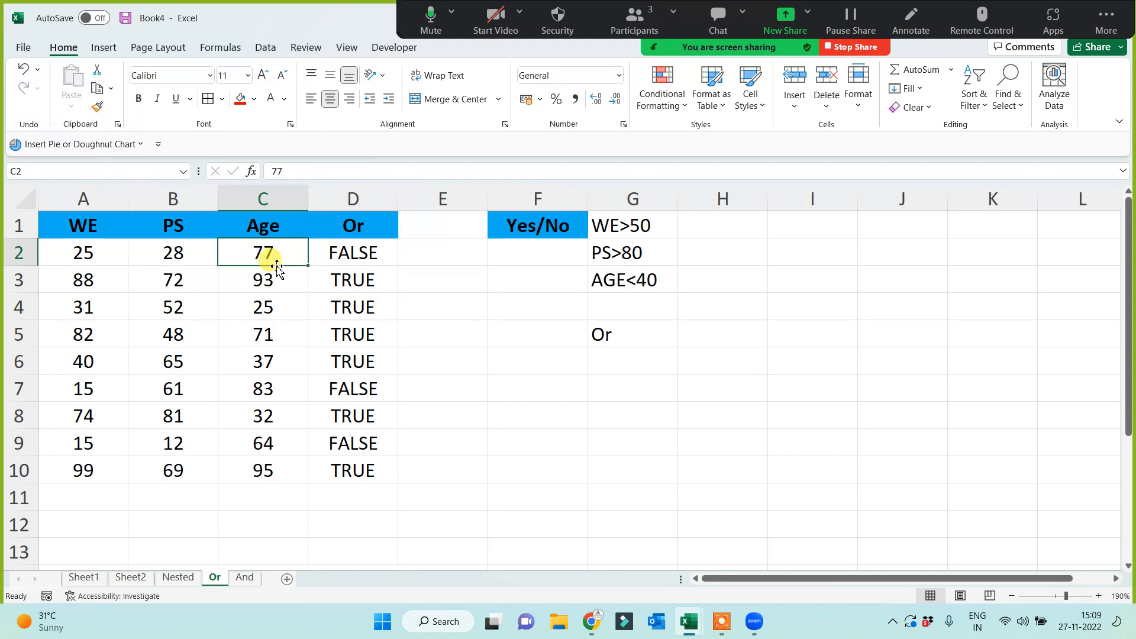
pyautogui.click(192, 256)
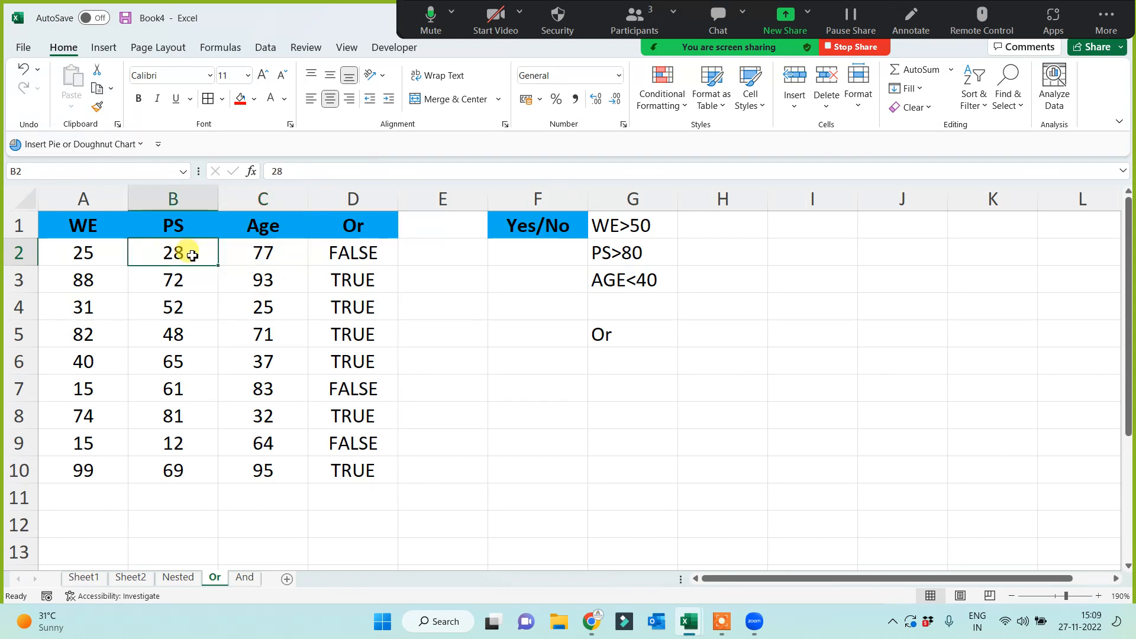
pyautogui.click(114, 258)
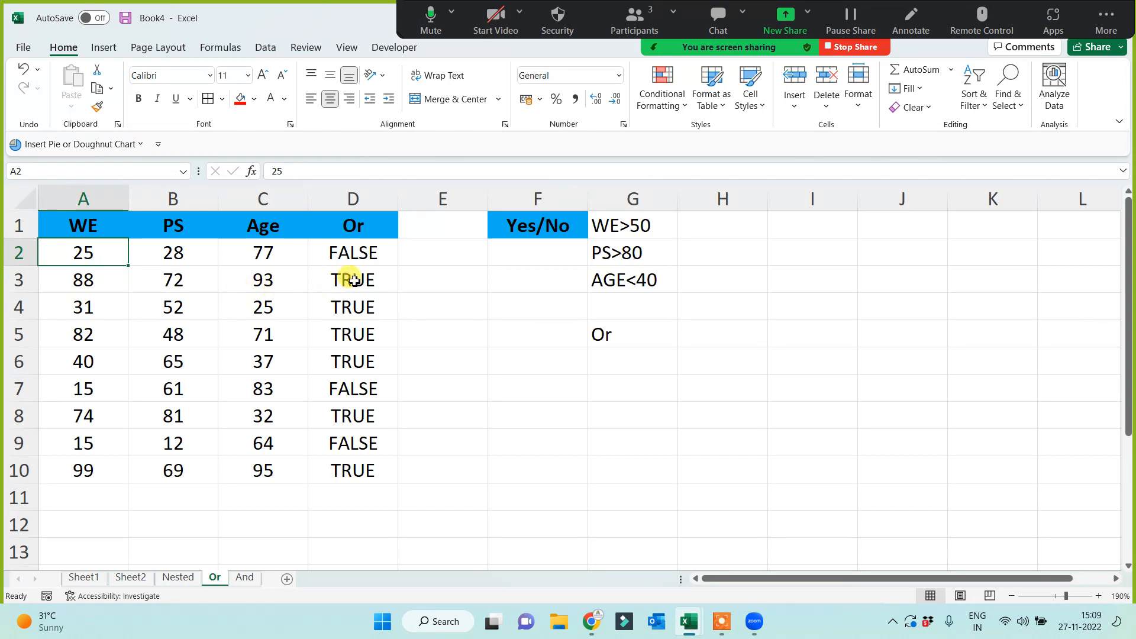
# Fill the WE cell A3 with yellow and compare row 3's values and OR result with the criteria.
pyautogui.moveTo(350, 278); pyautogui.dragTo(82, 285)
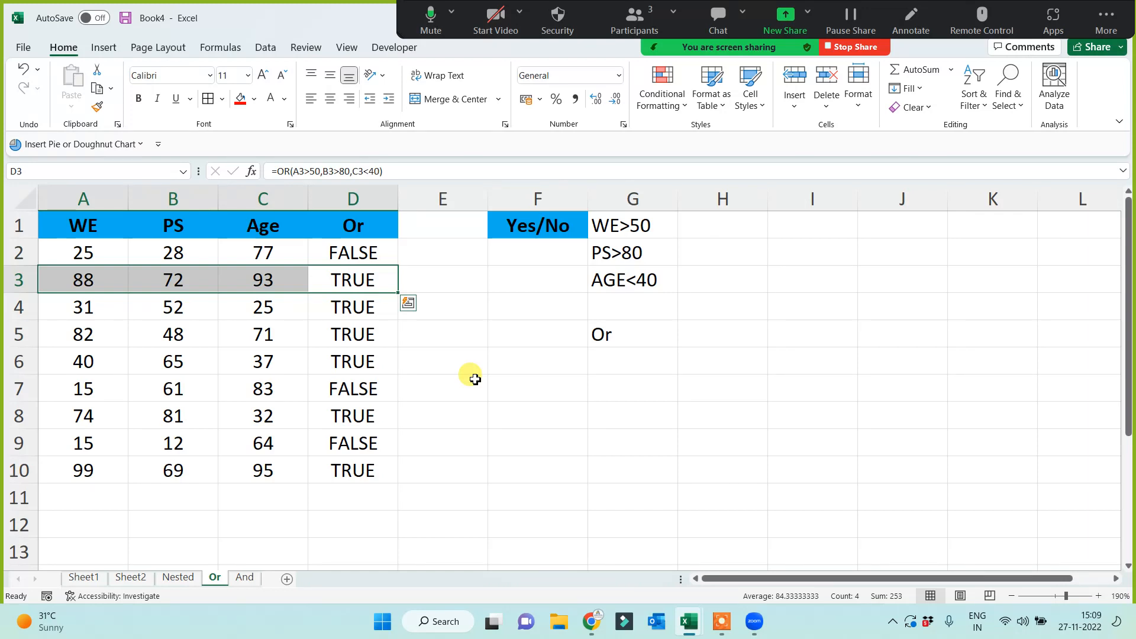
pyautogui.click(80, 283)
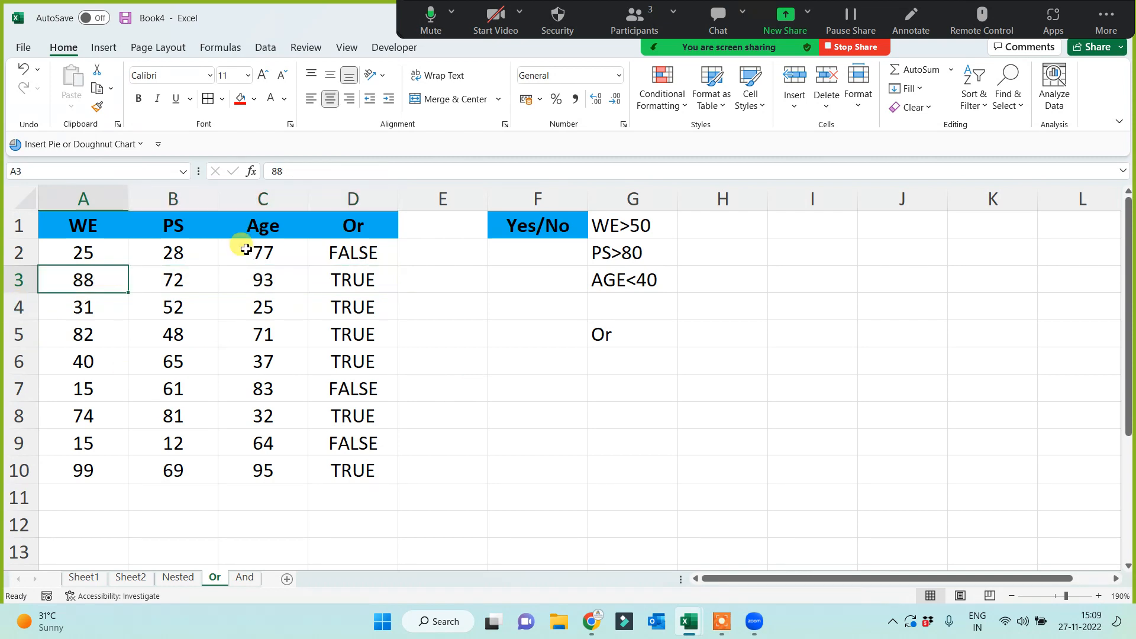
pyautogui.click(254, 98)
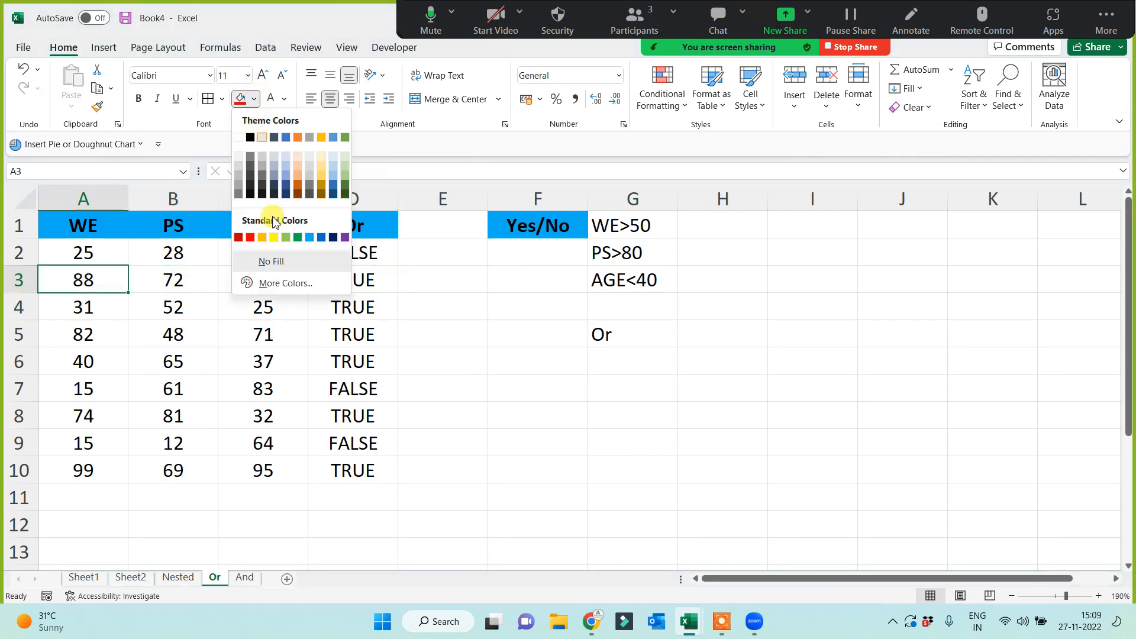
pyautogui.click(274, 237)
pyautogui.click(639, 284)
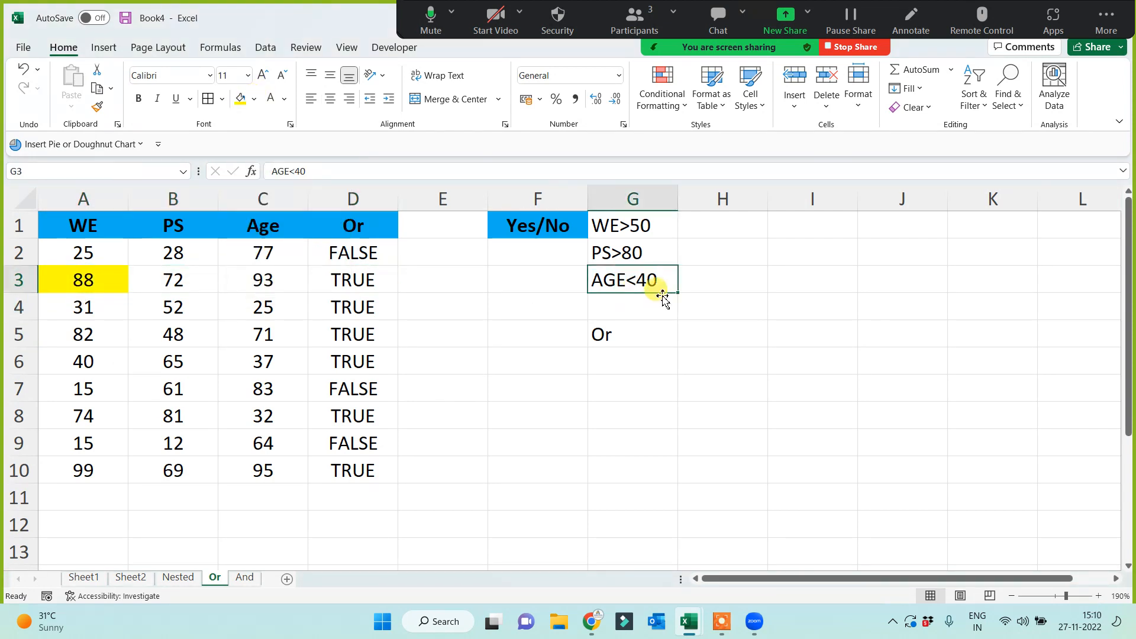
pyautogui.click(261, 283)
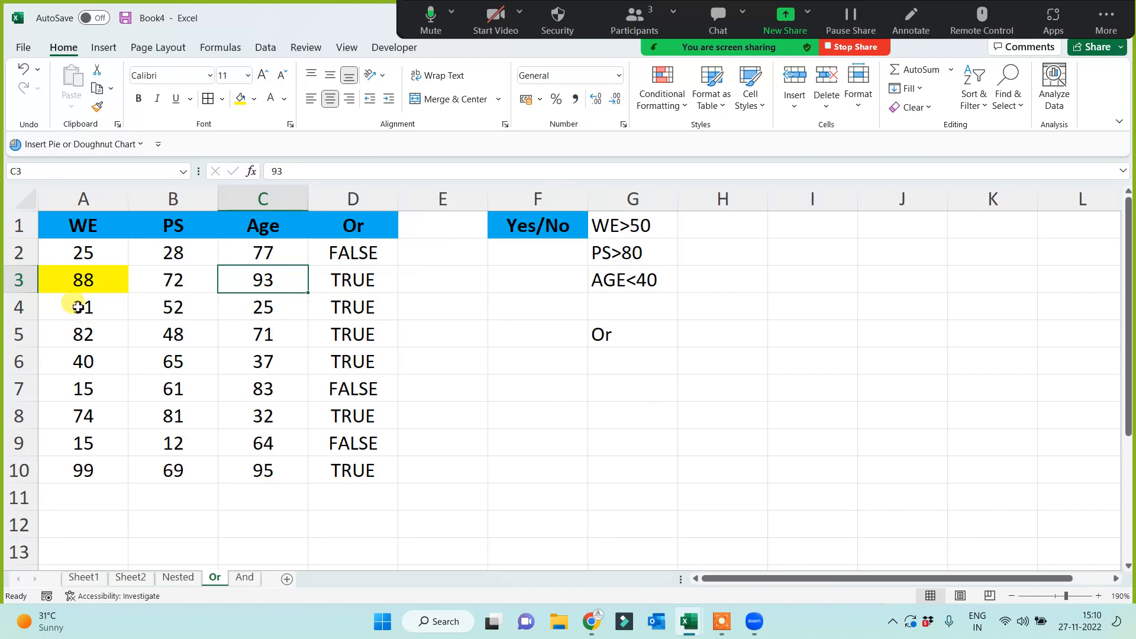
pyautogui.click(80, 281)
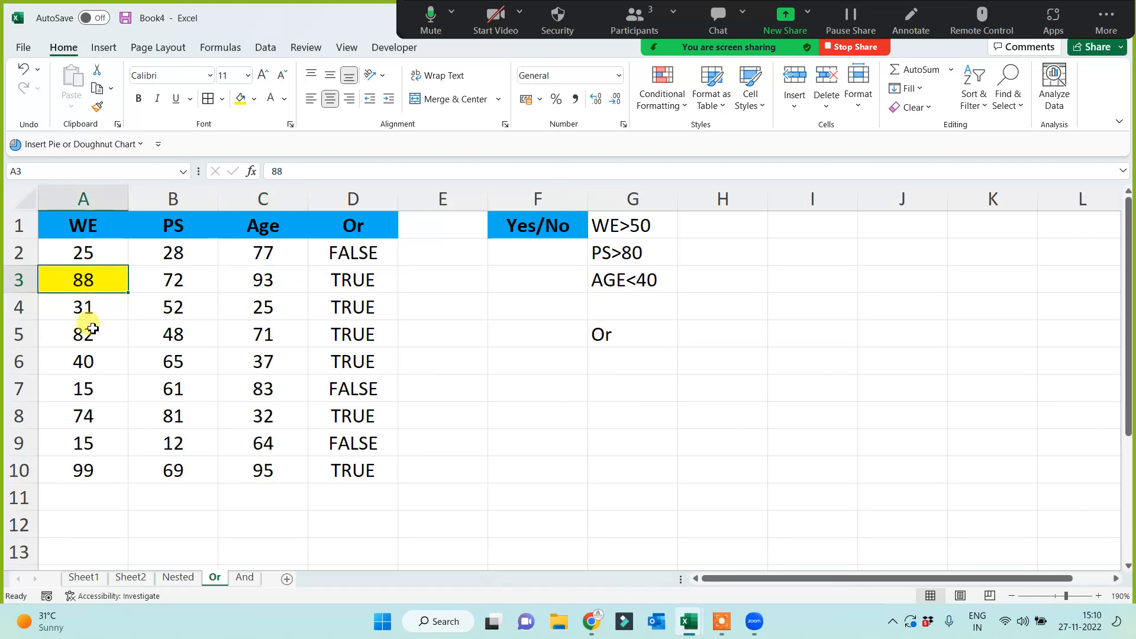
pyautogui.click(354, 279)
# Fill the Age cell C4 with yellow to mark the criterion met in row 4.
pyautogui.moveTo(55, 307); pyautogui.dragTo(362, 311)
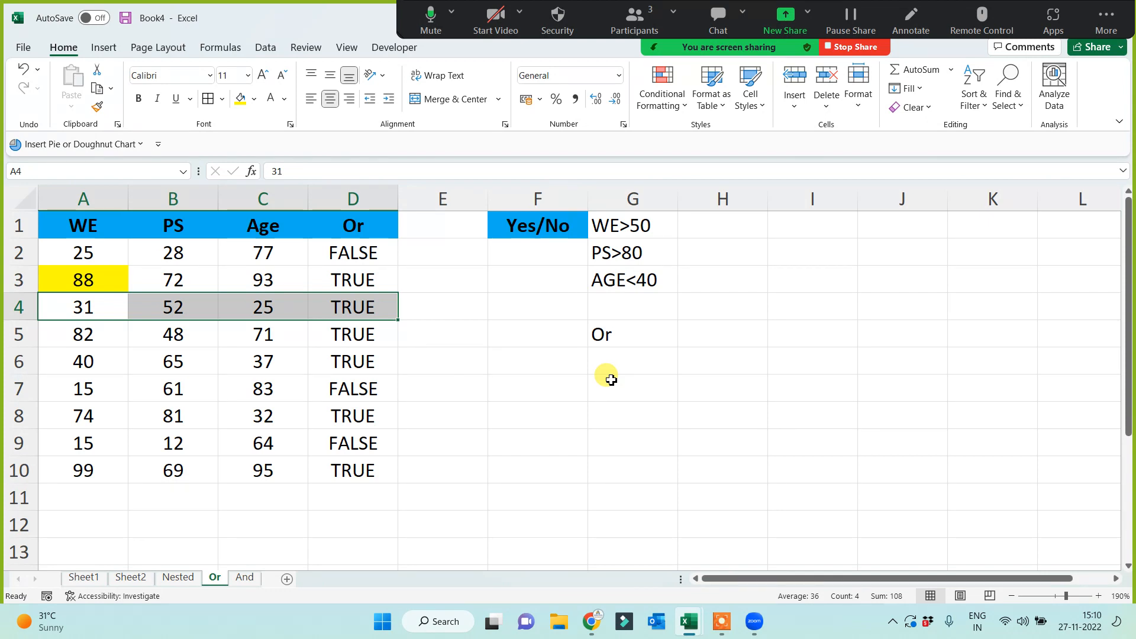
pyautogui.click(266, 302)
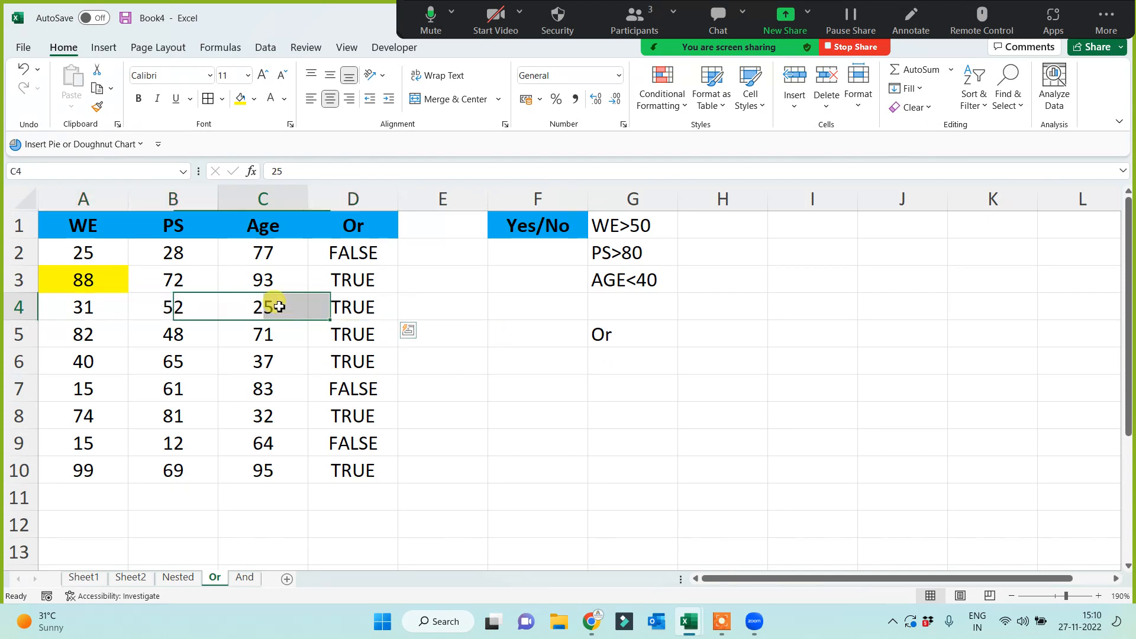
pyautogui.click(234, 105)
pyautogui.click(536, 425)
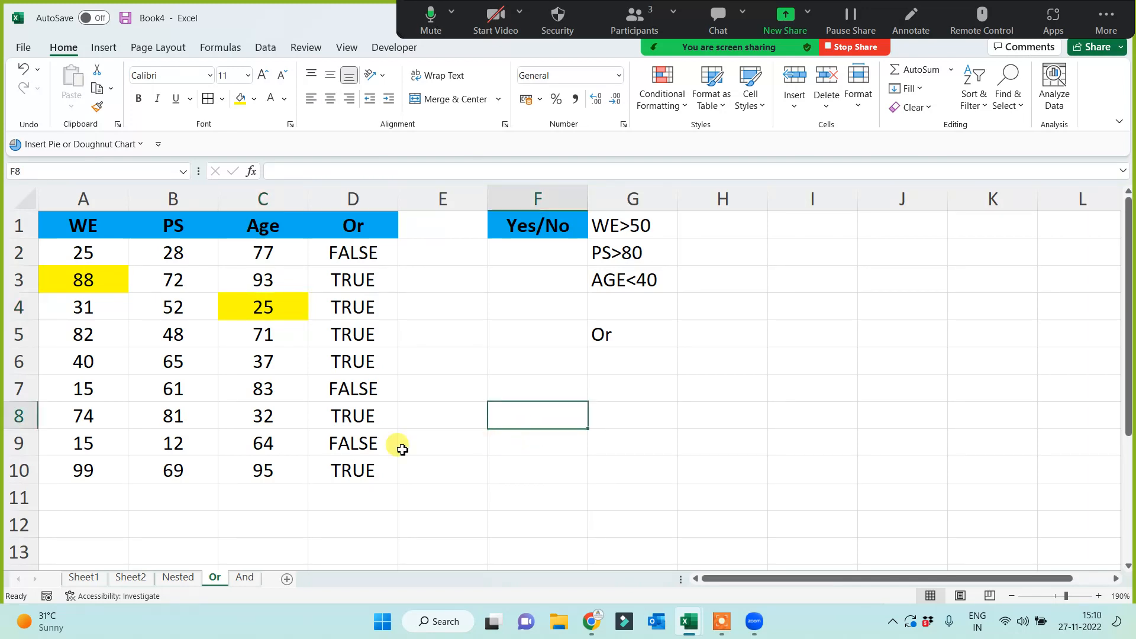
# Check the WE, PS and Age values of row 4 against the criteria.
pyautogui.click(89, 309)
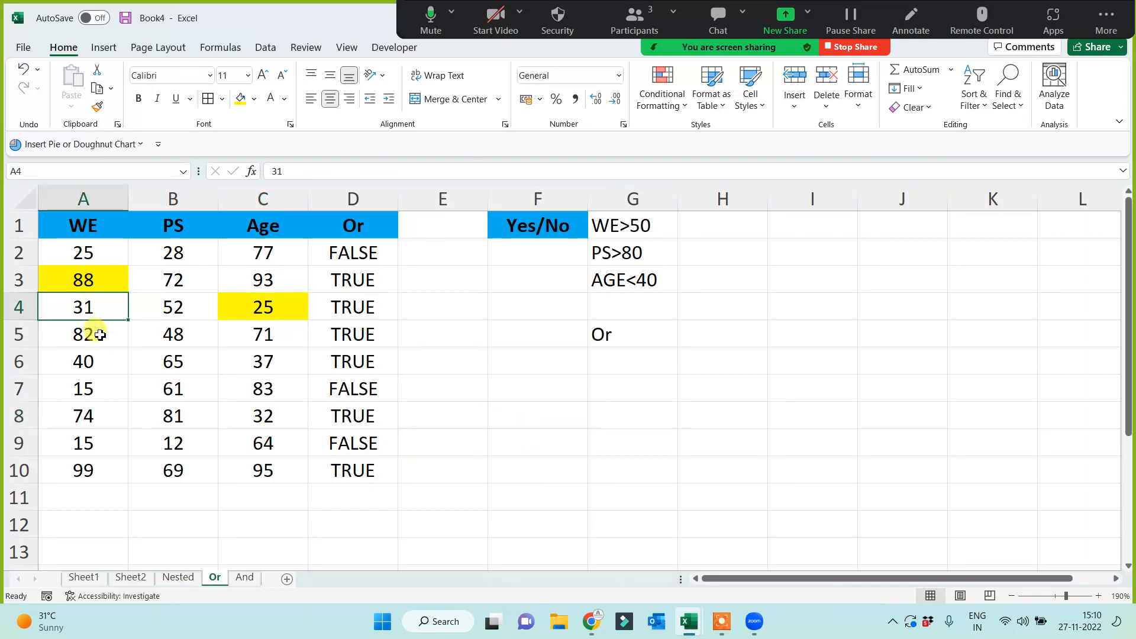
pyautogui.click(165, 303)
pyautogui.click(292, 314)
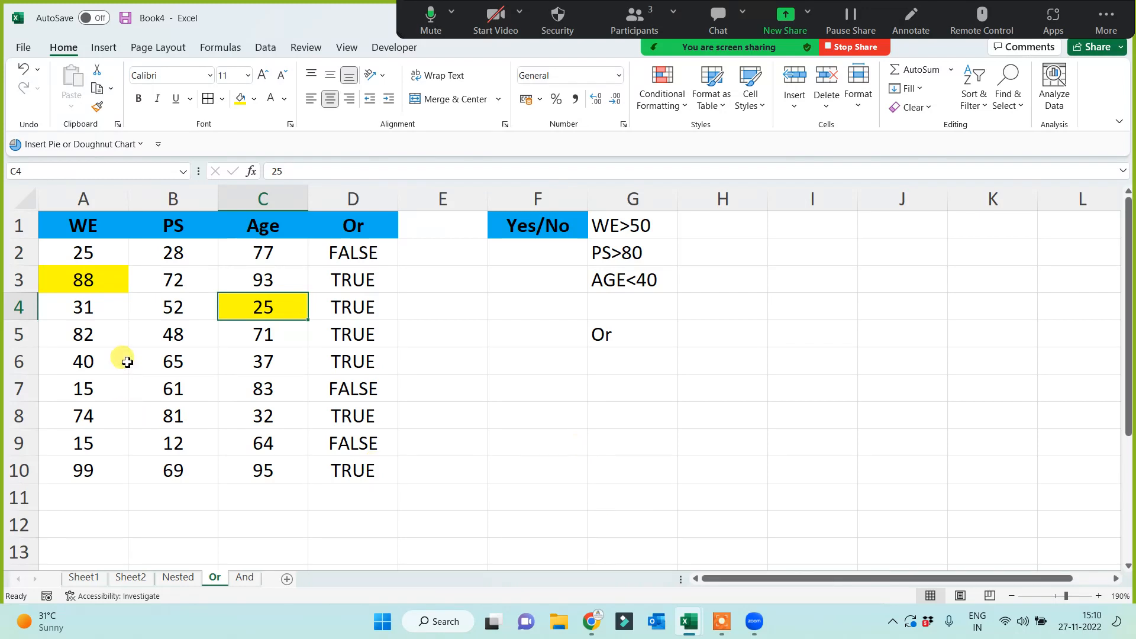
# Check row 5's values against the criteria and fill the WE cell A5 with yellow.
pyautogui.moveTo(83, 333); pyautogui.dragTo(365, 334)
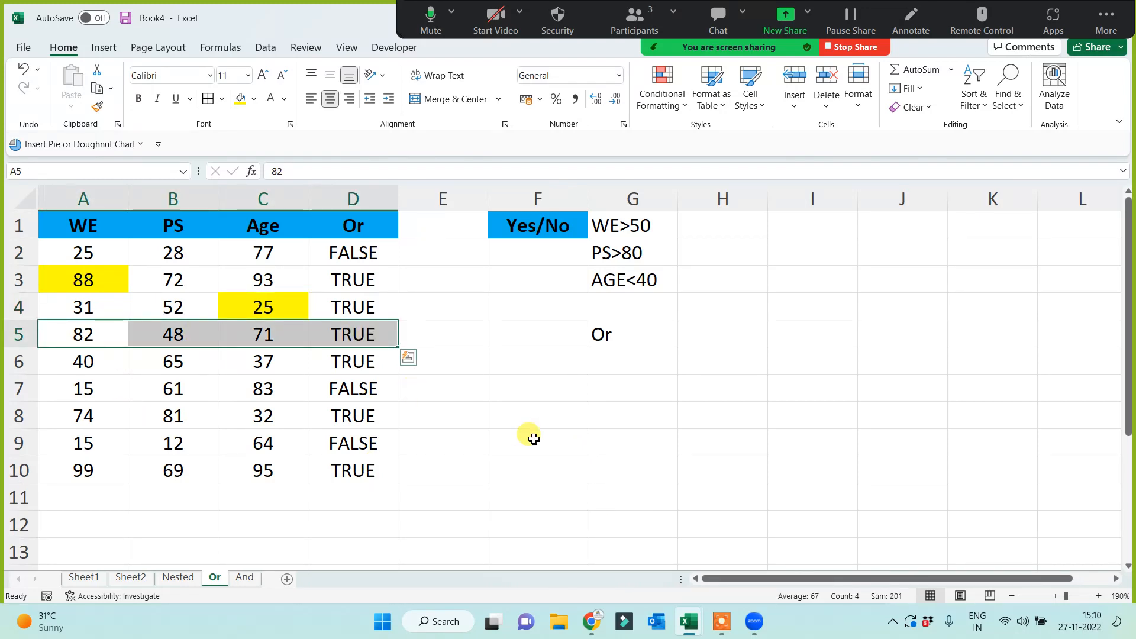
pyautogui.click(99, 338)
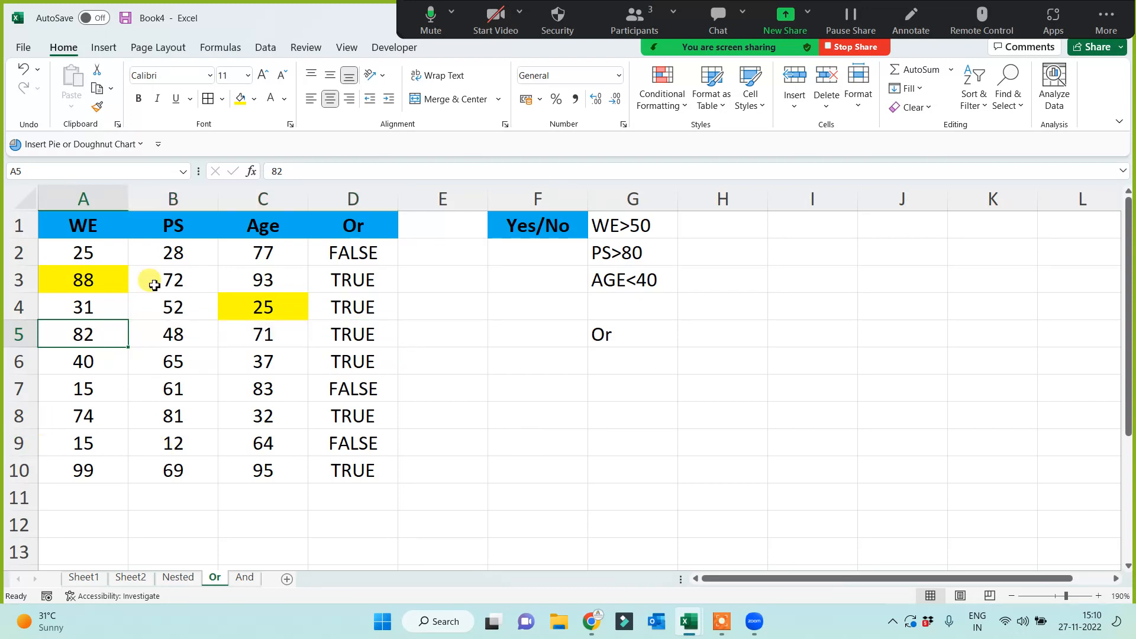
pyautogui.click(240, 99)
pyautogui.click(615, 458)
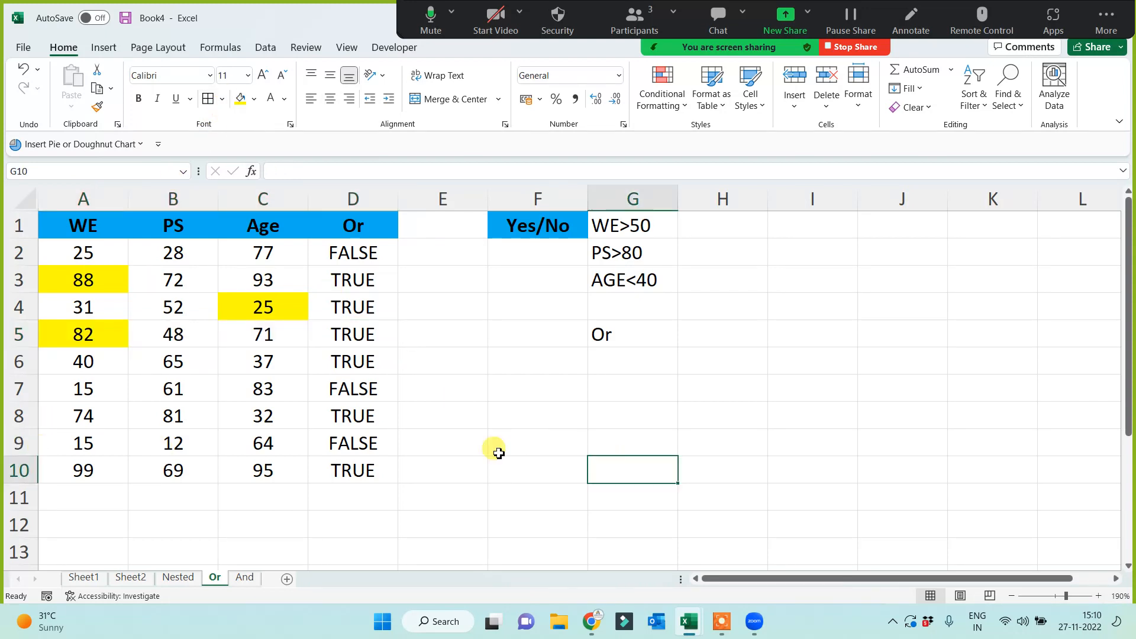
# Check row 6's values against the criteria and fill the Age cell C6 with yellow.
pyautogui.moveTo(76, 362); pyautogui.dragTo(375, 353)
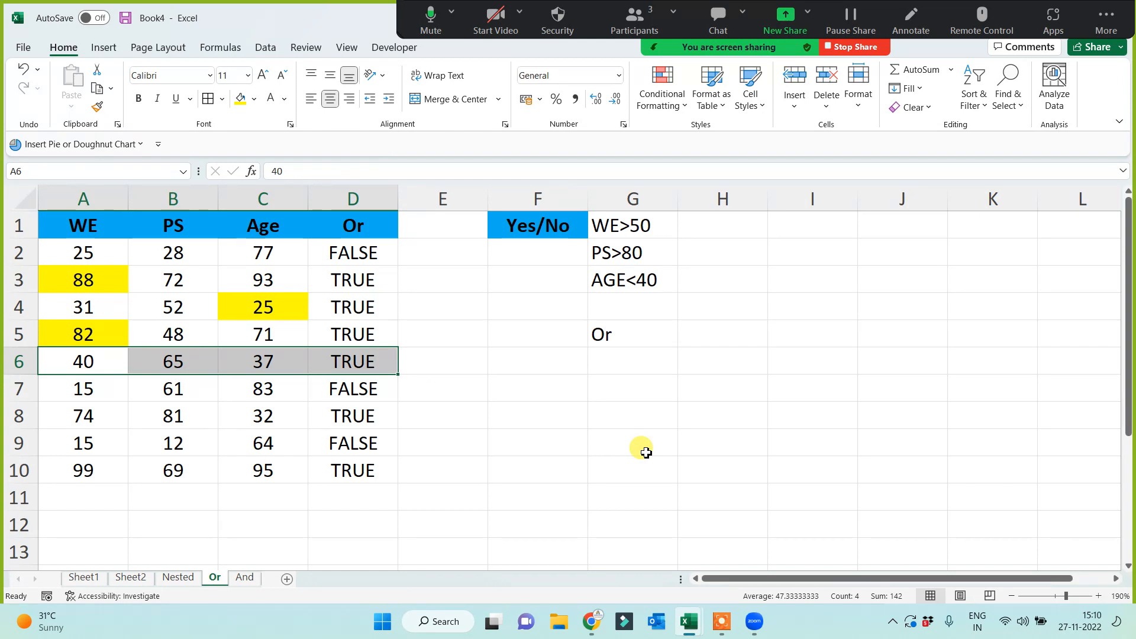
pyautogui.click(278, 363)
pyautogui.click(241, 99)
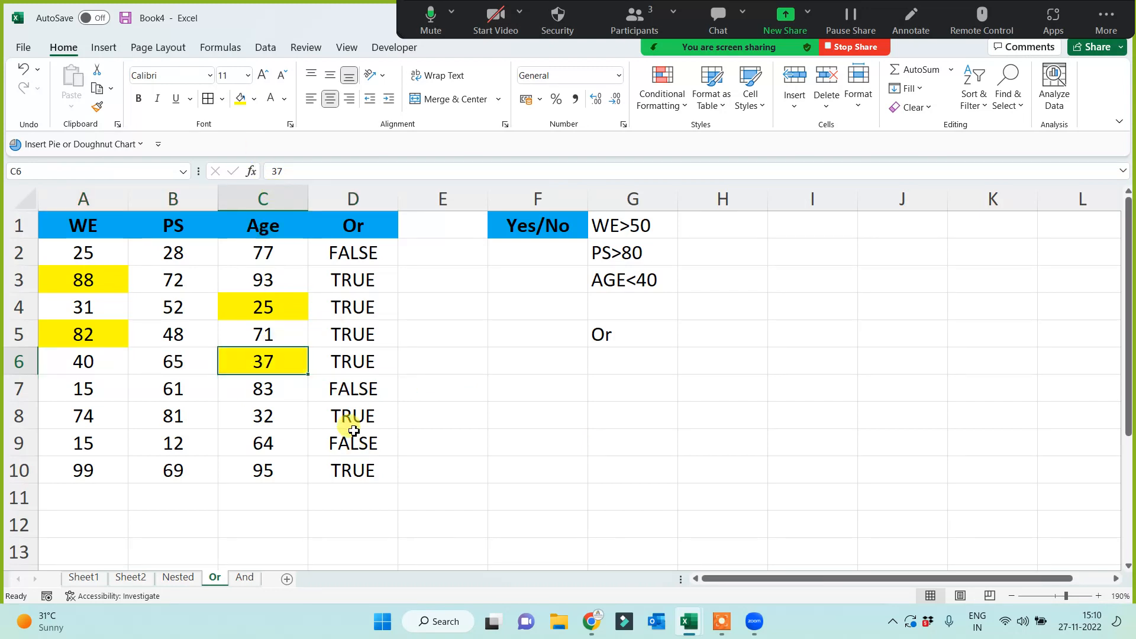
# Check row 8 against the criteria and fill its WE, PS and Age cells A8:C8 with yellow.
pyautogui.moveTo(373, 409); pyautogui.dragTo(36, 414)
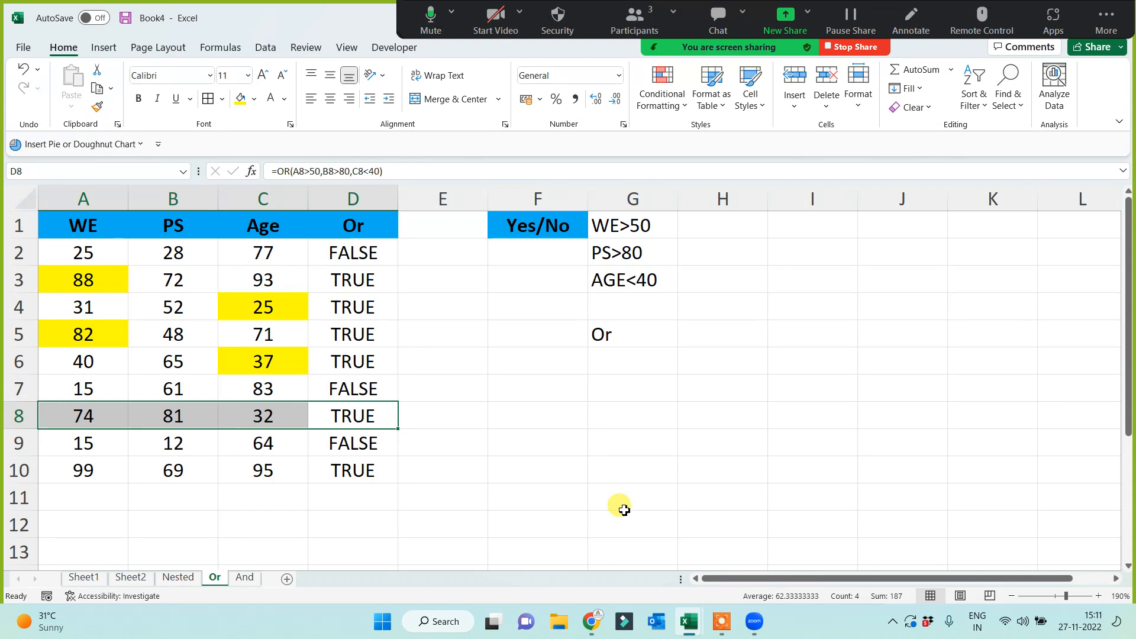
pyautogui.click(176, 416)
pyautogui.click(90, 419)
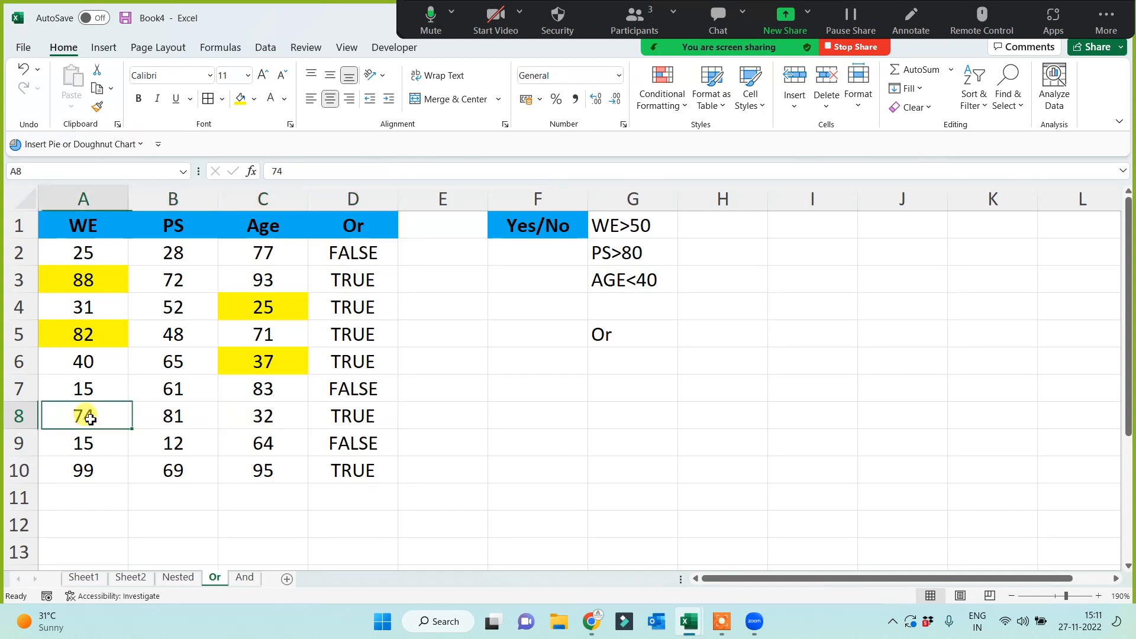
pyautogui.moveTo(119, 418); pyautogui.dragTo(157, 419)
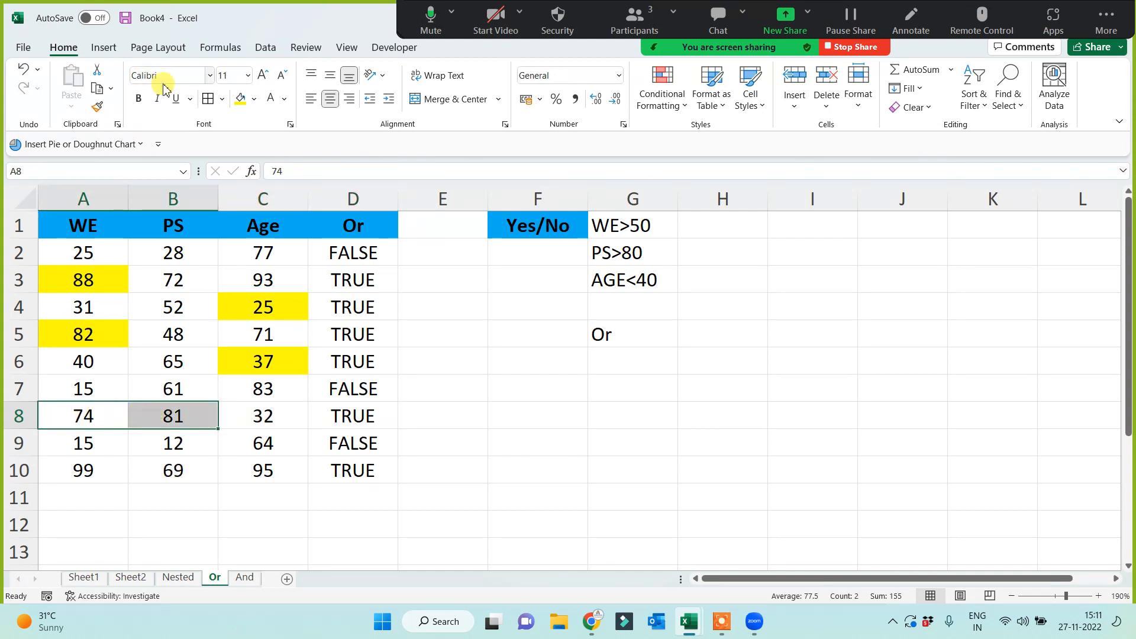
pyautogui.click(240, 99)
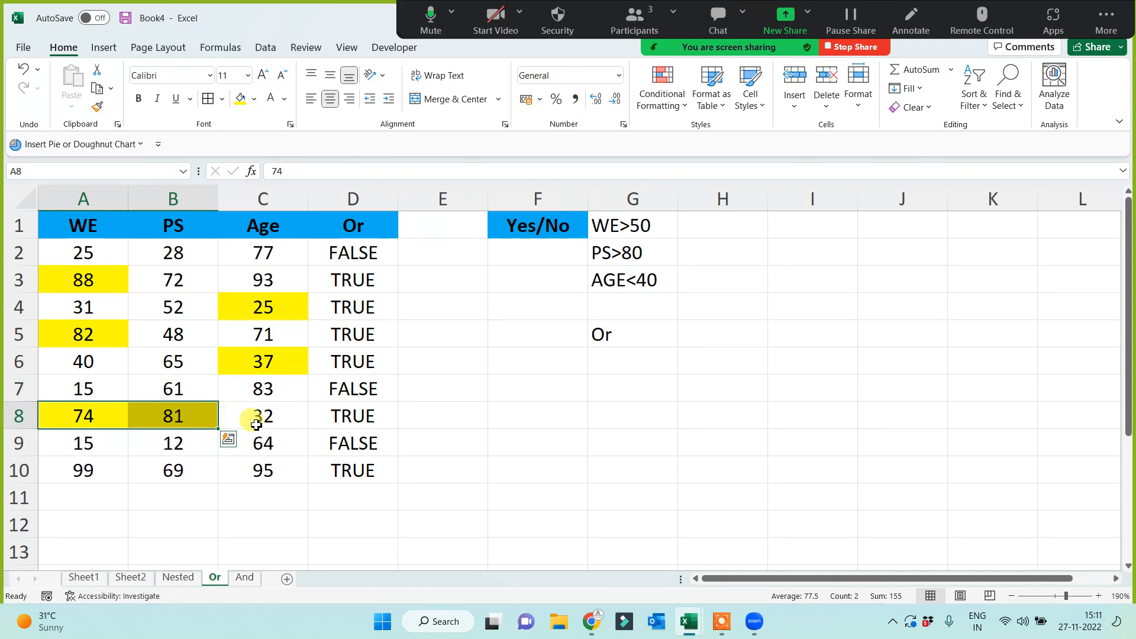
pyautogui.moveTo(256, 424); pyautogui.dragTo(22, 416)
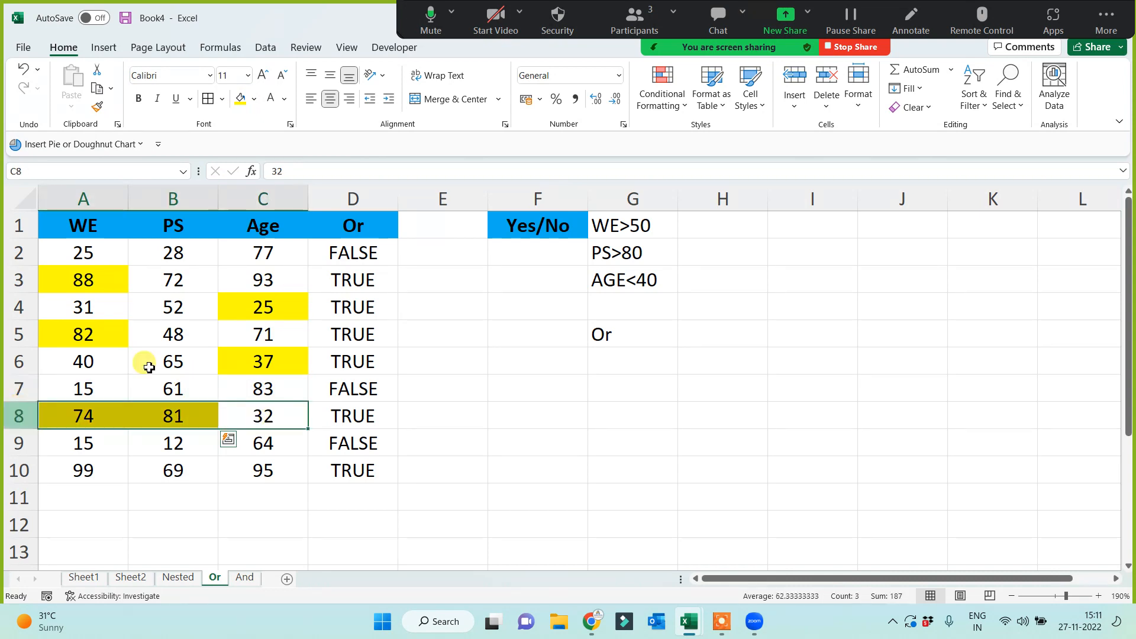
pyautogui.click(240, 99)
pyautogui.click(539, 456)
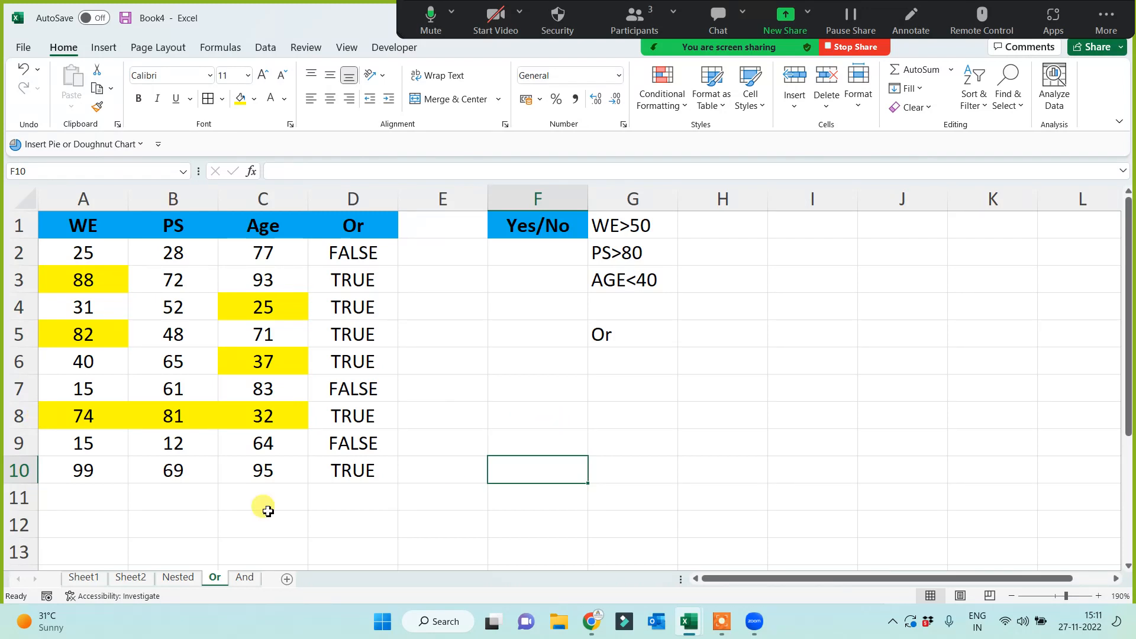
# Fill the WE cell A10 with yellow and compare the row's PS and Age values with the criteria.
pyautogui.moveTo(86, 470); pyautogui.dragTo(263, 473)
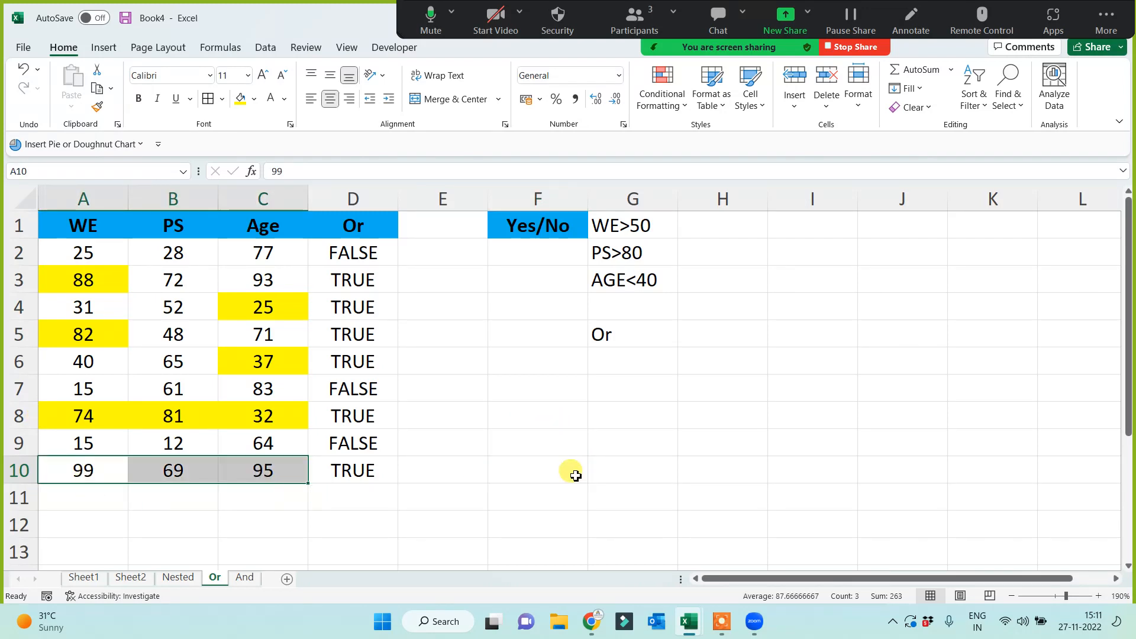
pyautogui.click(84, 467)
pyautogui.click(240, 99)
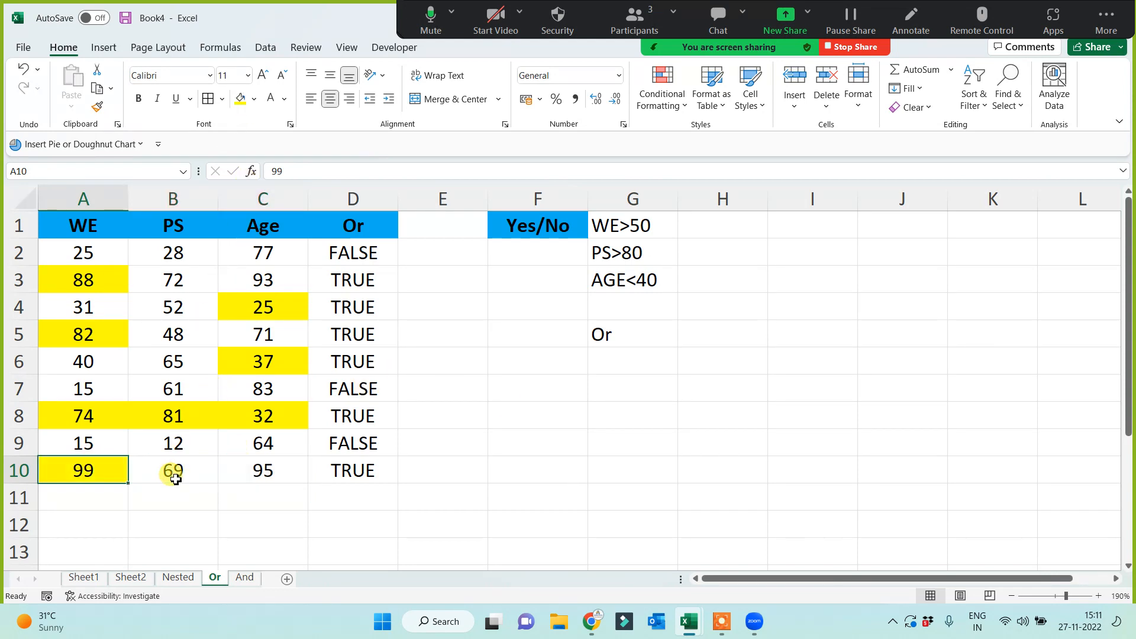
pyautogui.moveTo(173, 472); pyautogui.dragTo(248, 473)
pyautogui.click(805, 453)
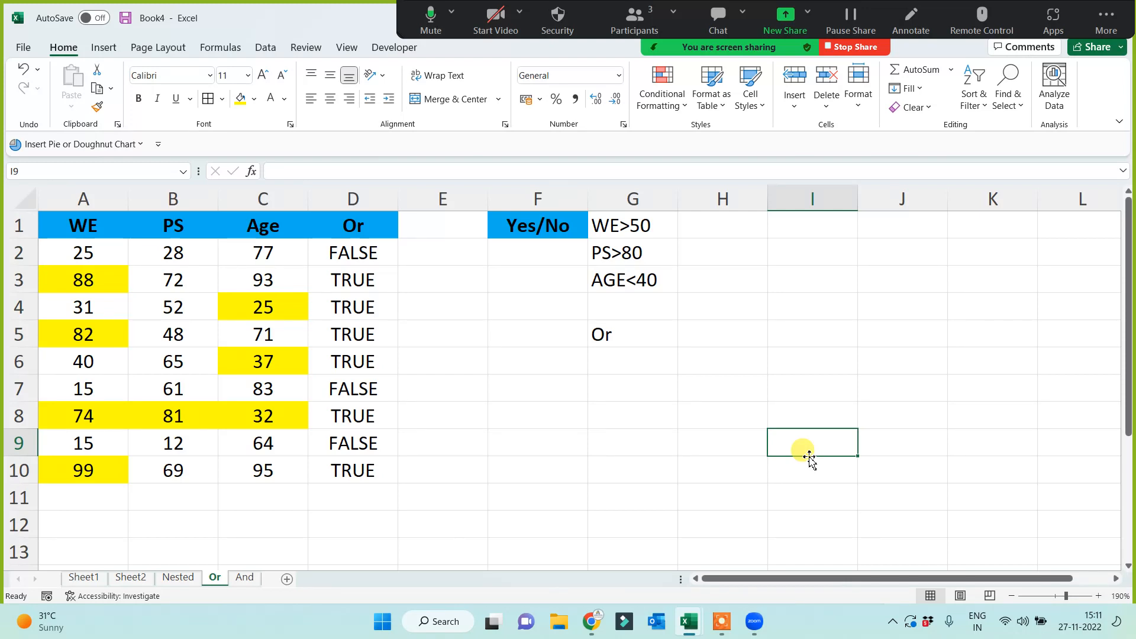
# Review the Or sheet's column headers and compare its layout with the Pass/Fail and And columns on the And sheet.
pyautogui.click(383, 224)
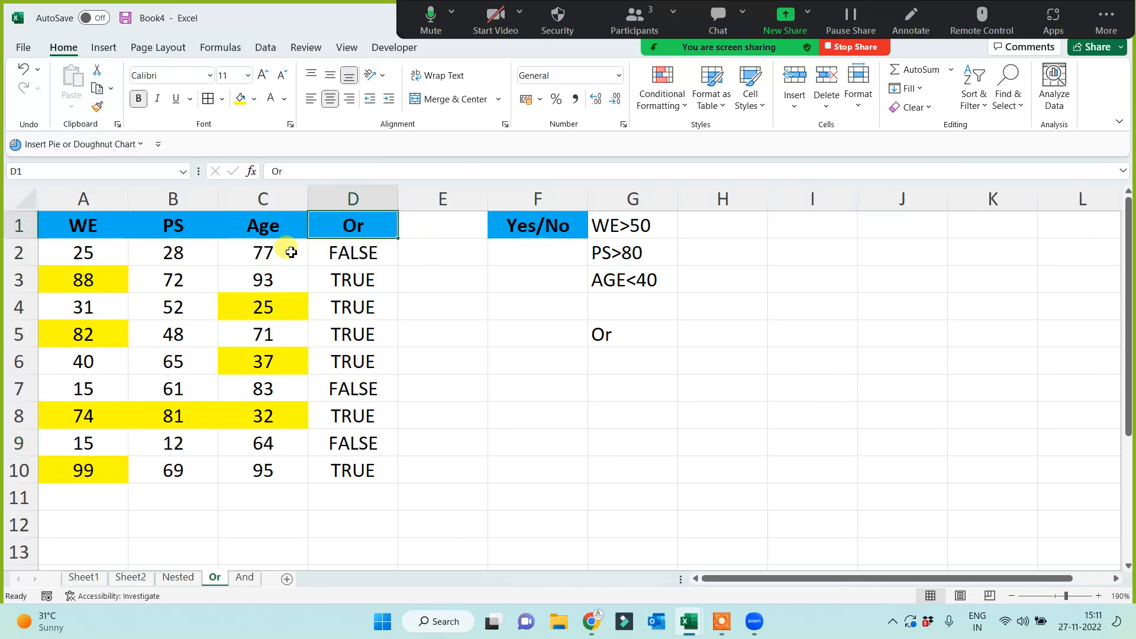
pyautogui.click(266, 226)
pyautogui.click(91, 224)
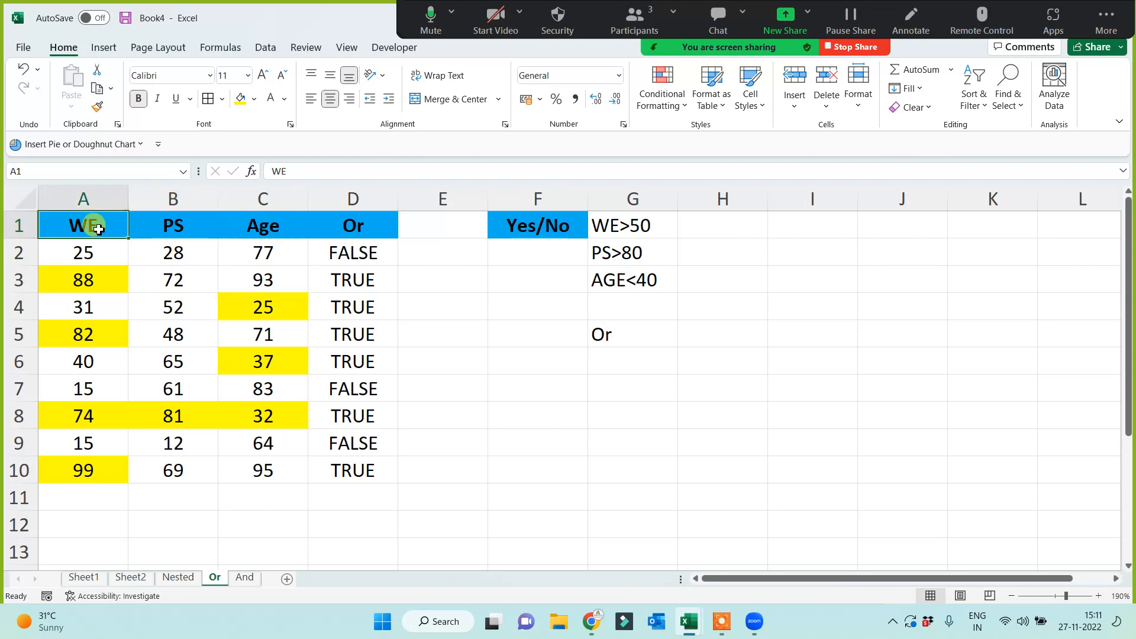
pyautogui.click(246, 580)
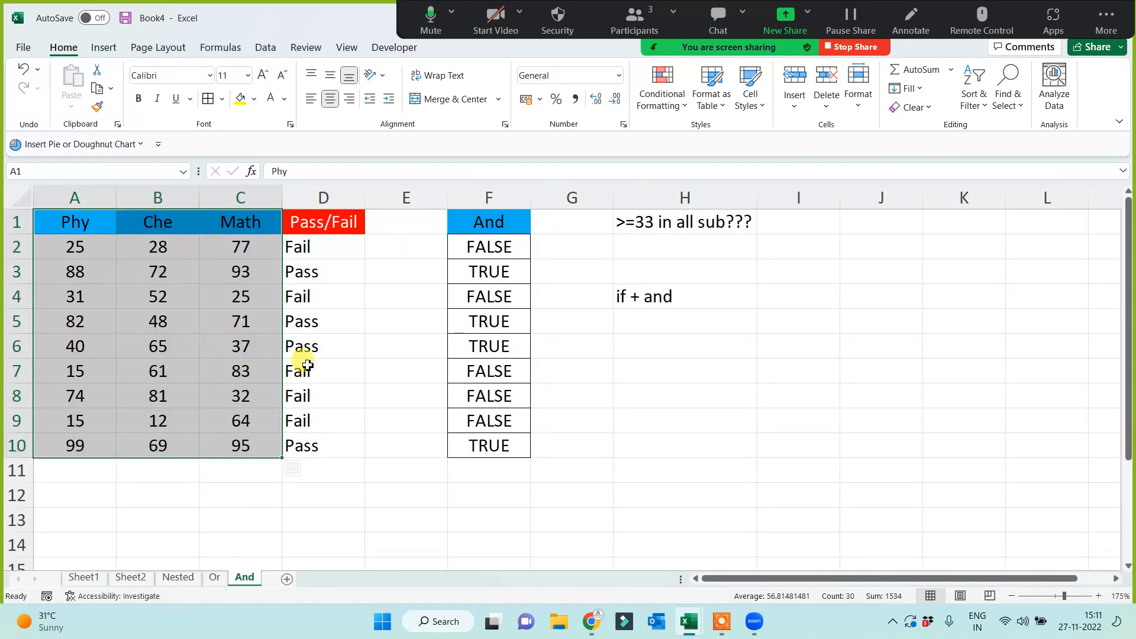
pyautogui.click(214, 578)
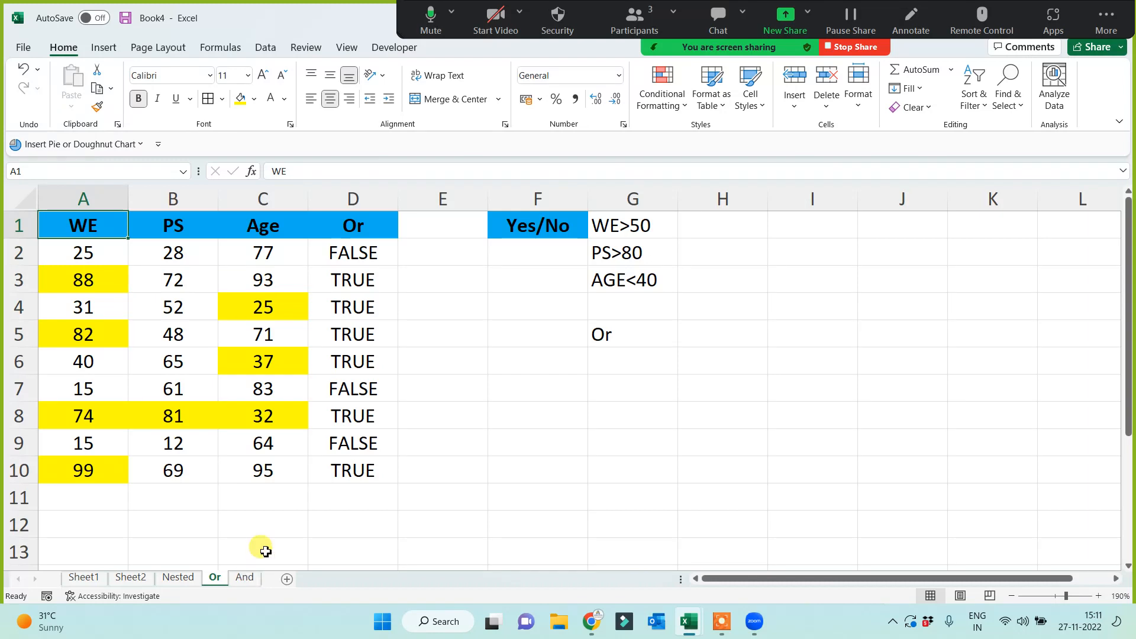
pyautogui.click(471, 297)
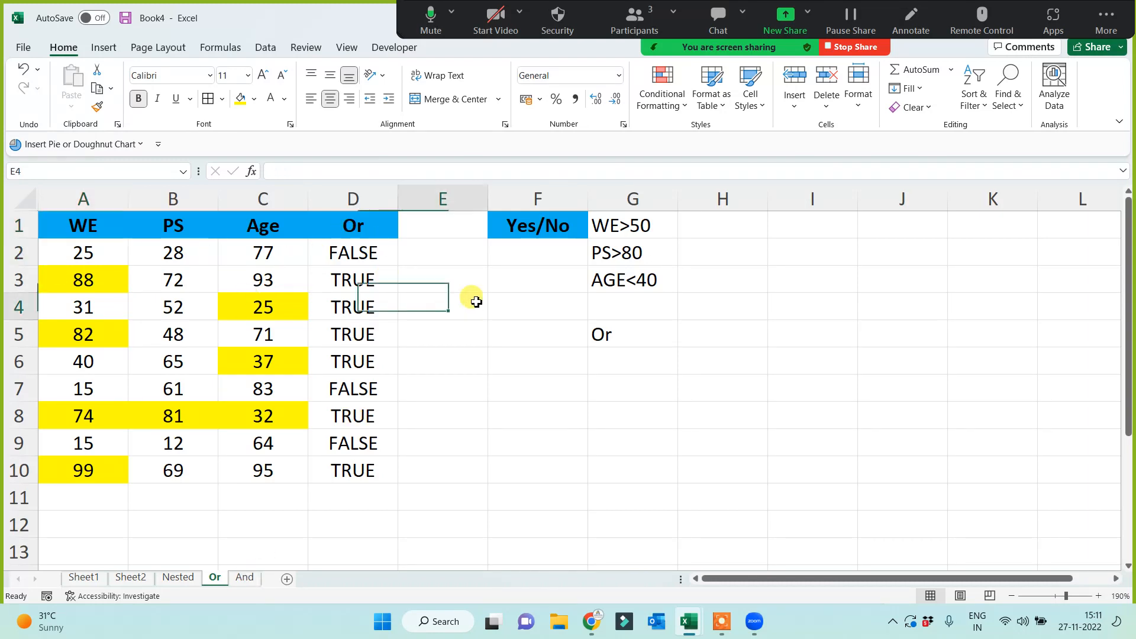
# Enter =IF(D2=TRUE,"Yes","no") in F2 and fill the formula down to F10.
pyautogui.click(514, 262)
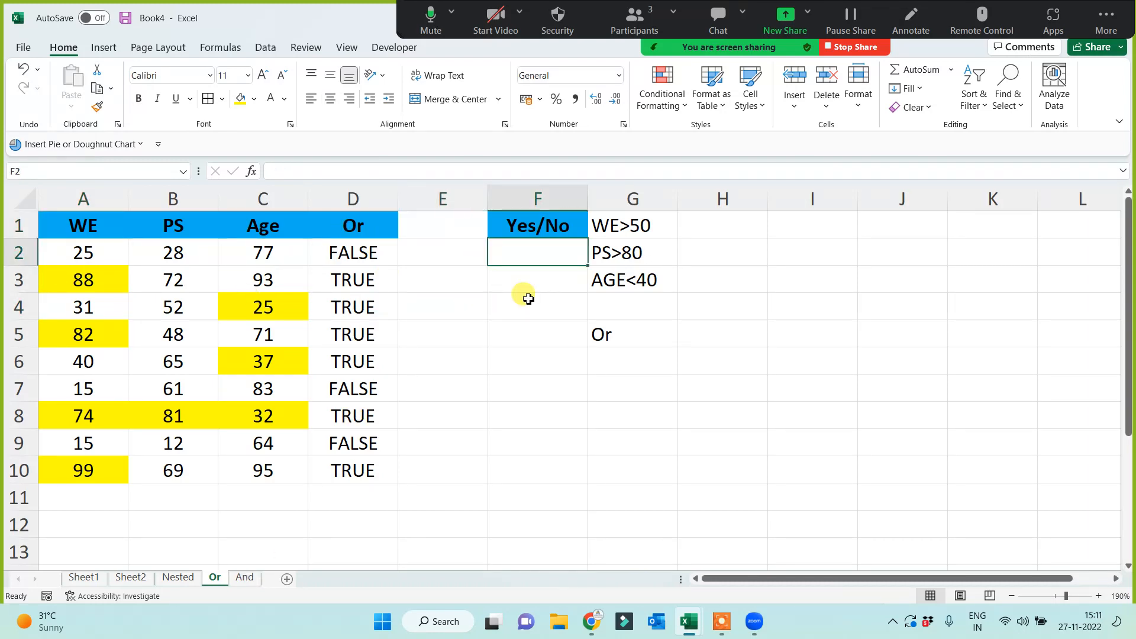
pyautogui.write('=if(')
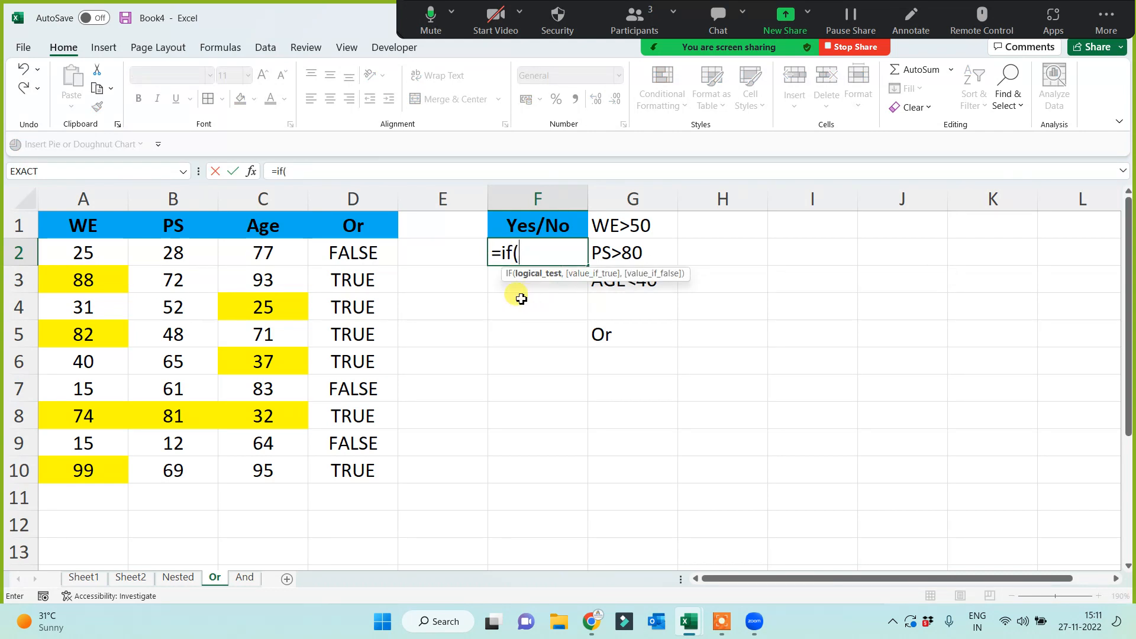
pyautogui.click(377, 252)
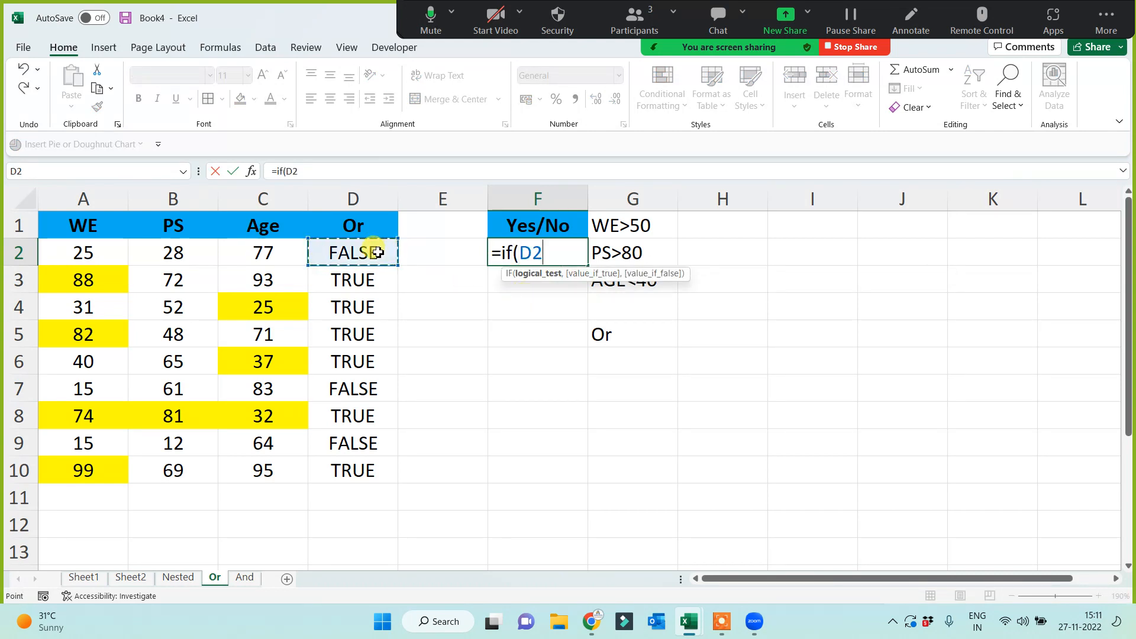
pyautogui.write('=true,"Y')
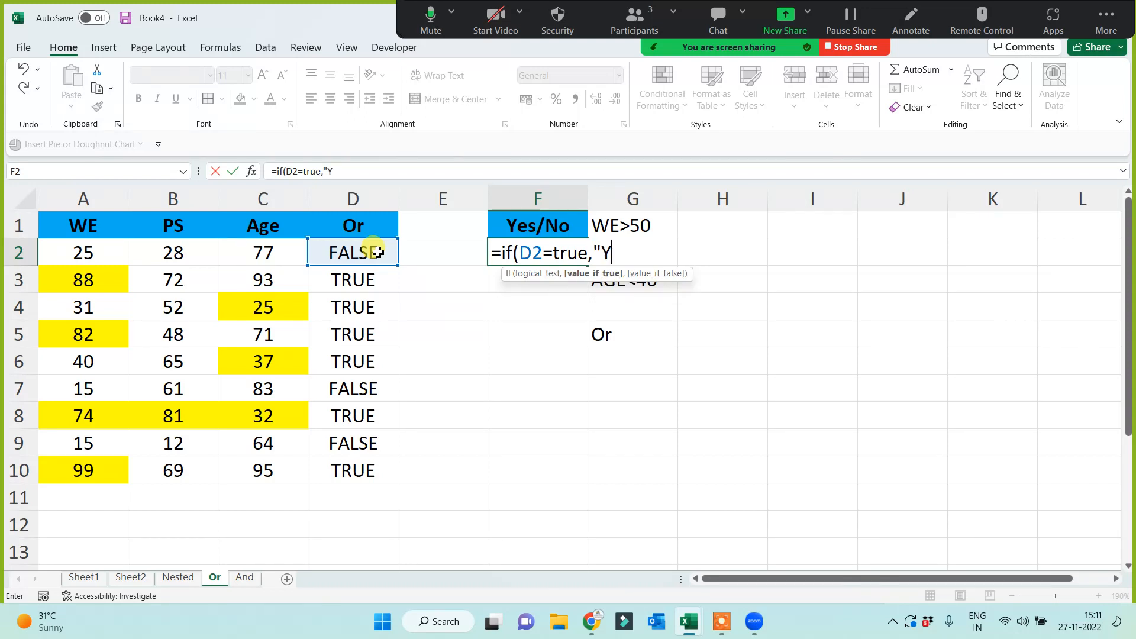
pyautogui.write('es",')
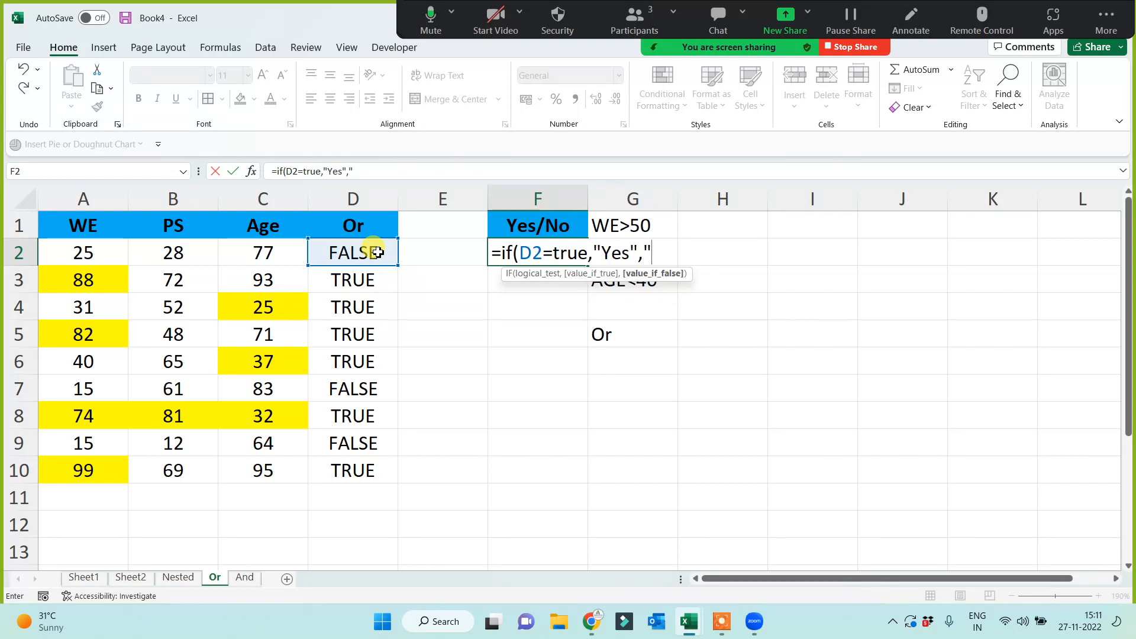
pyautogui.write('"no")')
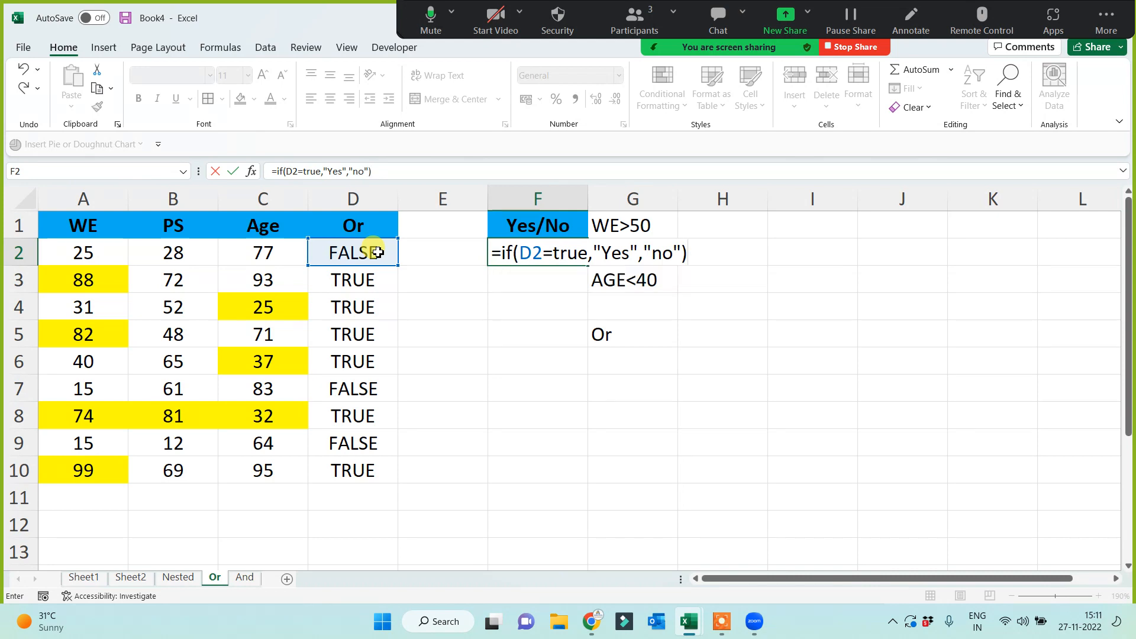
pyautogui.press('Return')
pyautogui.click(562, 254)
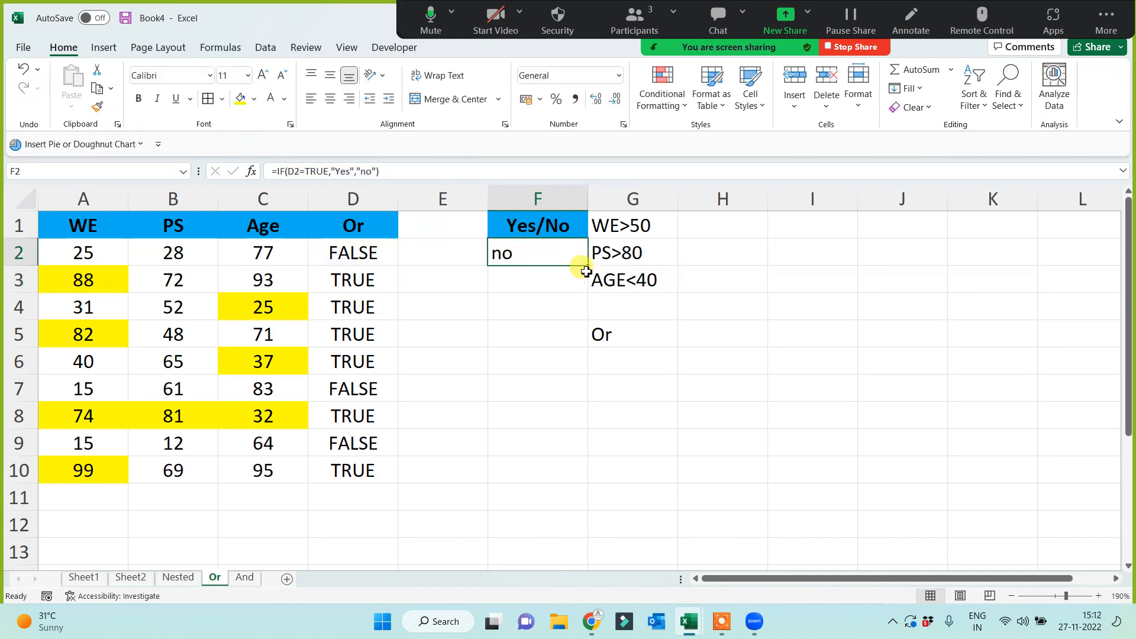
pyautogui.moveTo(590, 264); pyautogui.dragTo(545, 470)
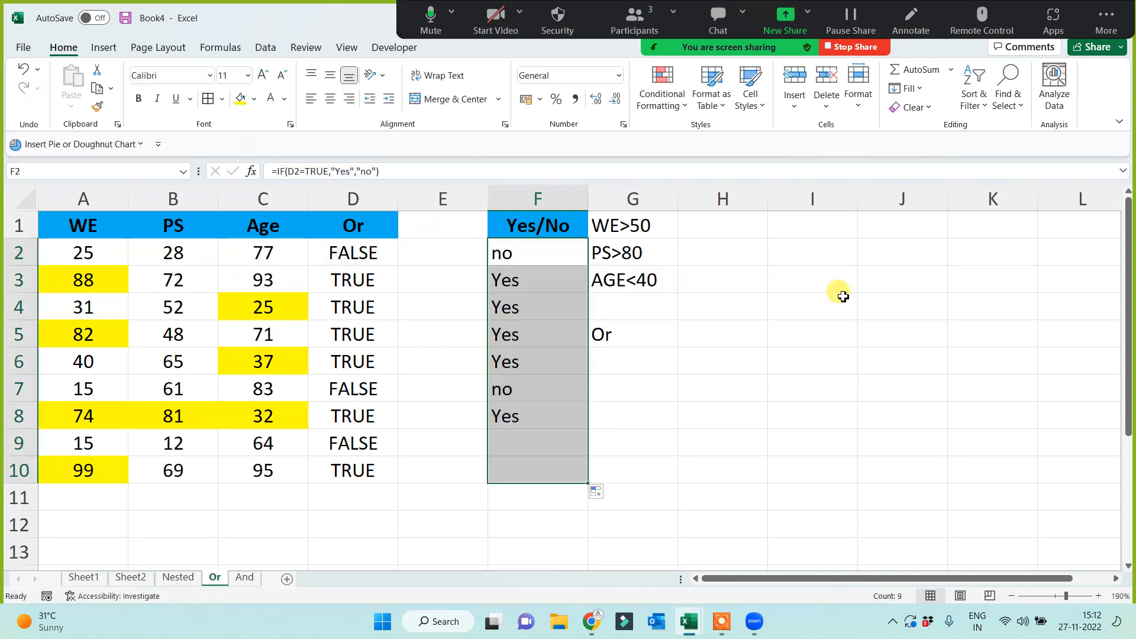
# Write the note "if+or" in cell I4 and look over the list of IF-related functions on Sheet1.
pyautogui.click(831, 304)
pyautogui.write('if')
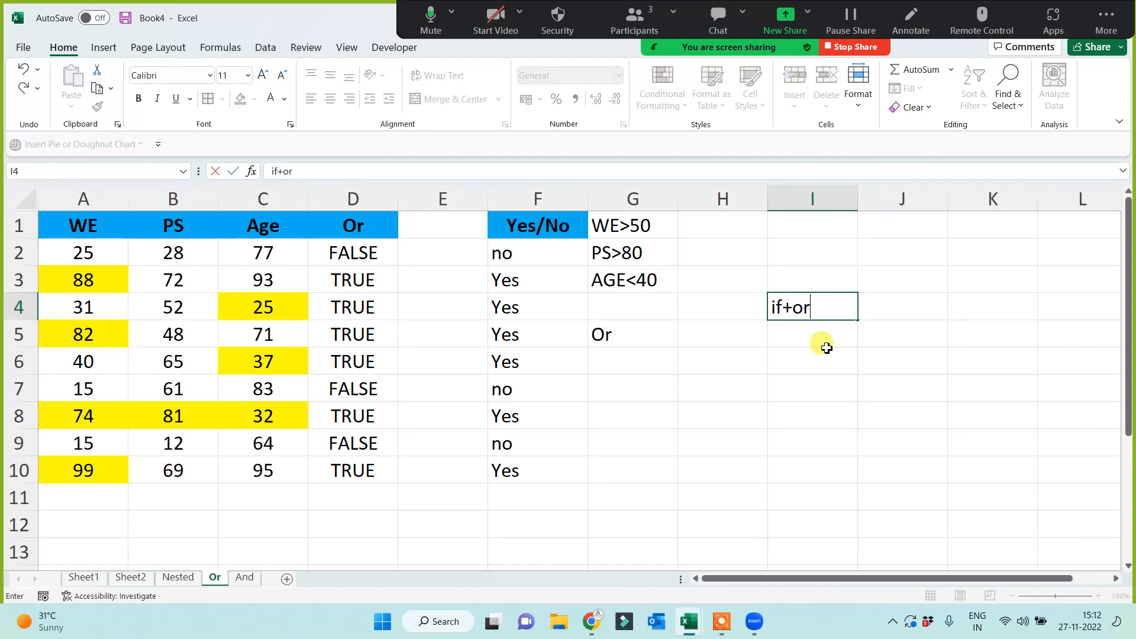
pyautogui.write('+or')
pyautogui.click(783, 417)
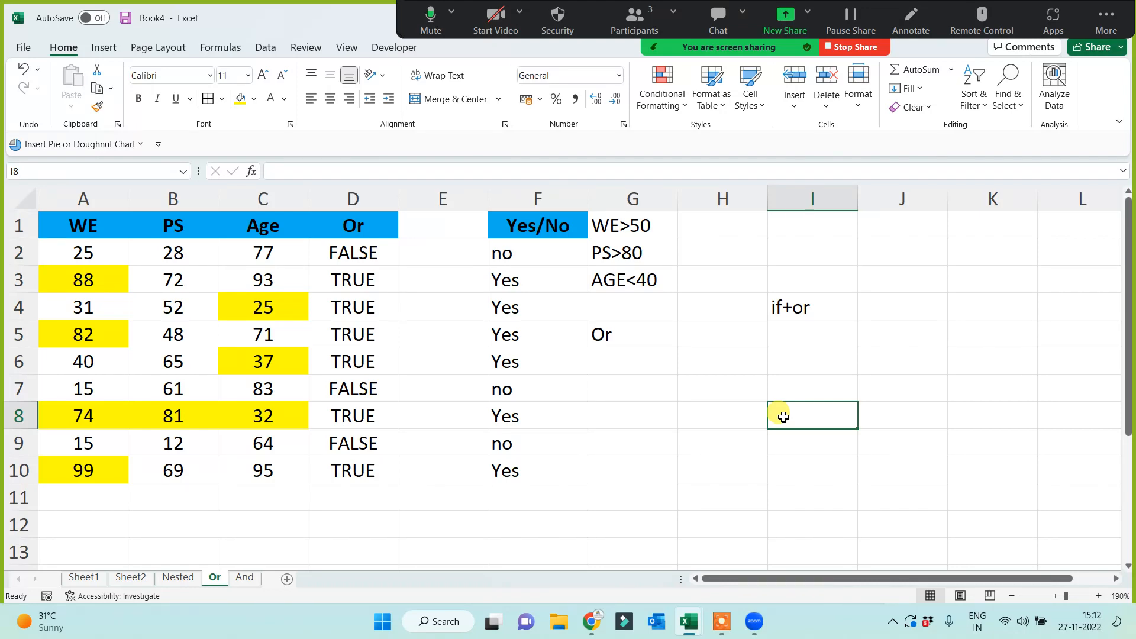
pyautogui.click(84, 578)
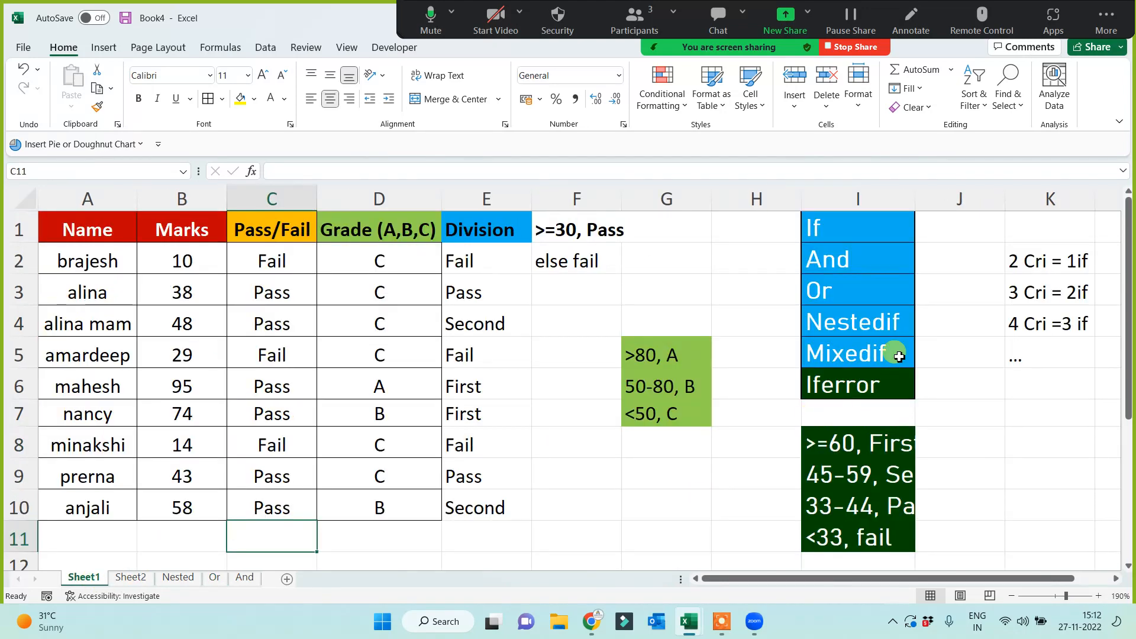
pyautogui.click(227, 578)
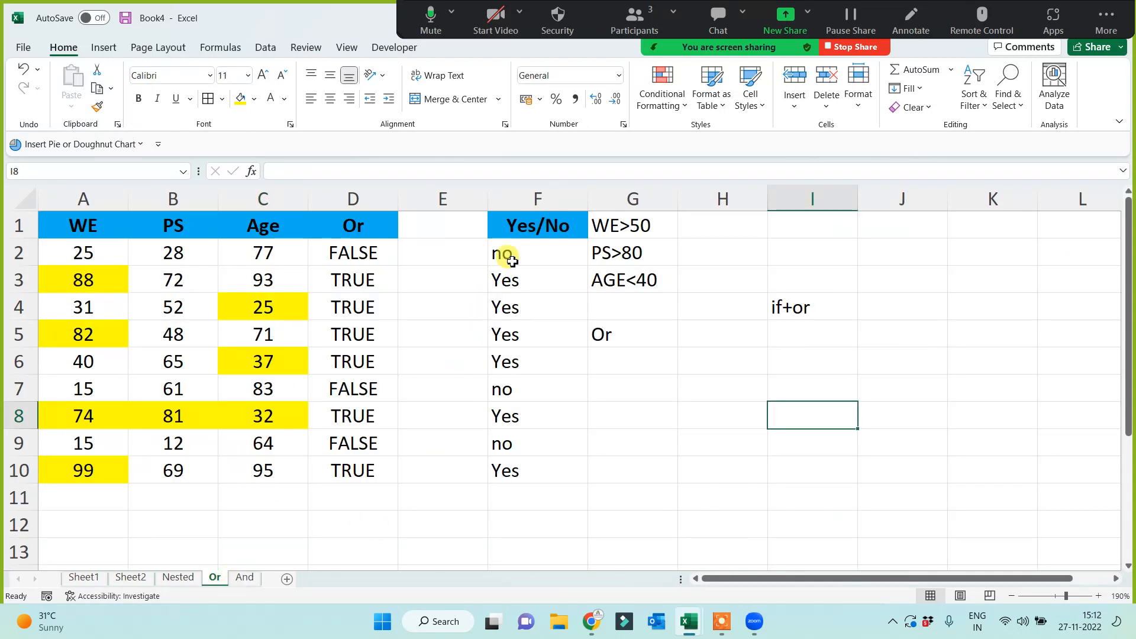
# Clear the Yes/No formulas from F2:F10 on the Or sheet.
pyautogui.moveTo(507, 256); pyautogui.dragTo(503, 473)
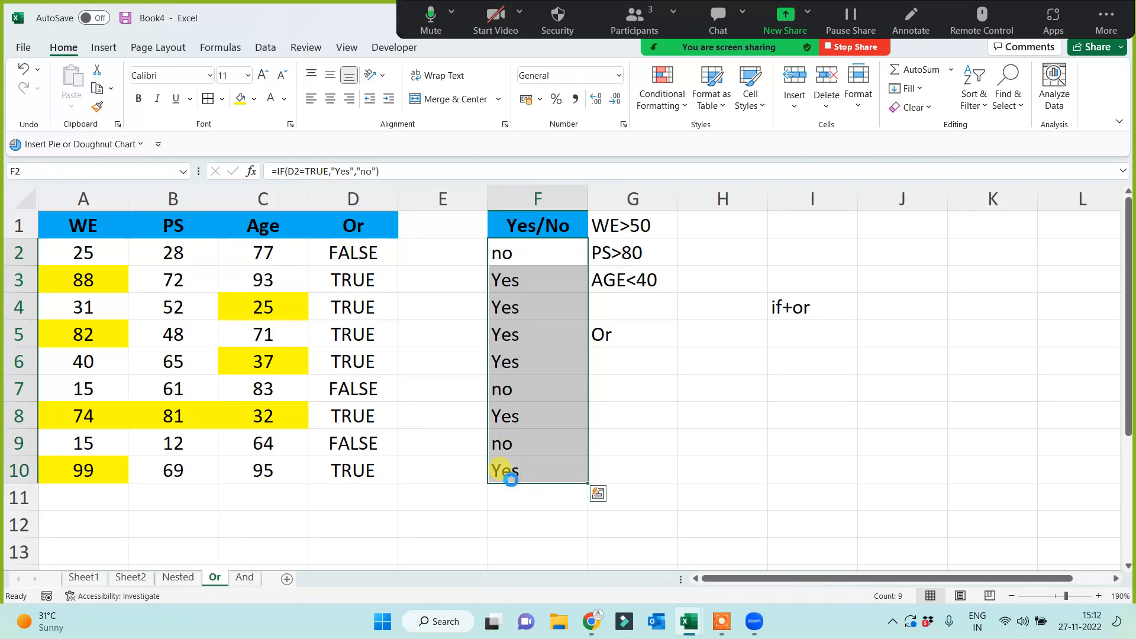
pyautogui.press('Delete')
pyautogui.press('BackSpace')
pyautogui.press('BackSpace')
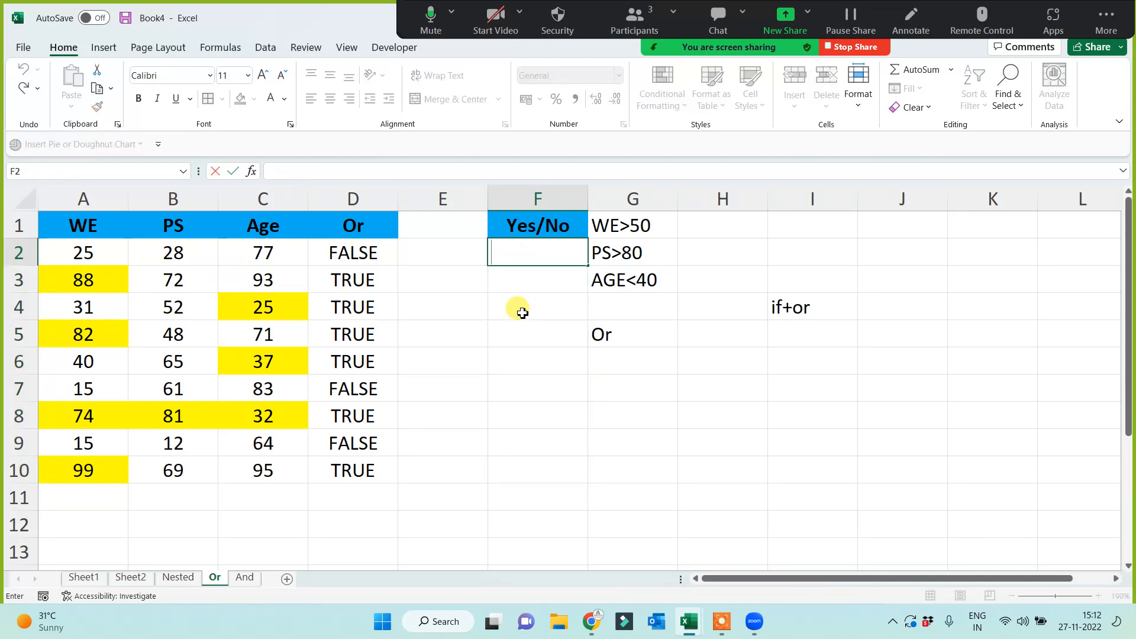
# Enter =IF(D2=TRUE,"Yes","No") in F2 on the Or sheet and copy the formula down to F10.
pyautogui.write('=if(')
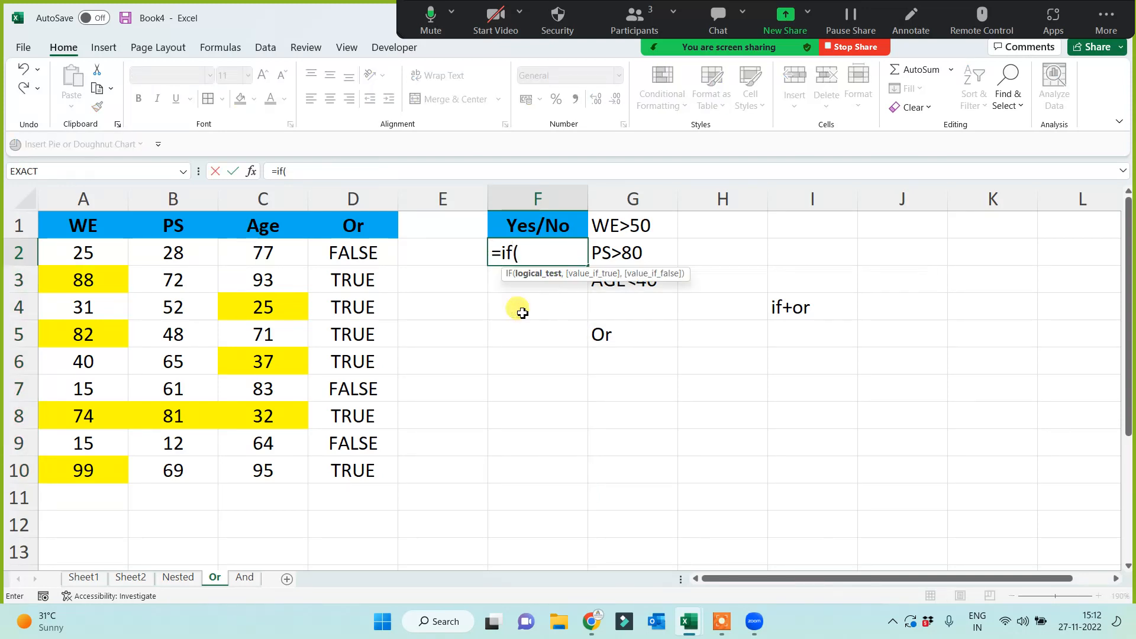
pyautogui.click(344, 251)
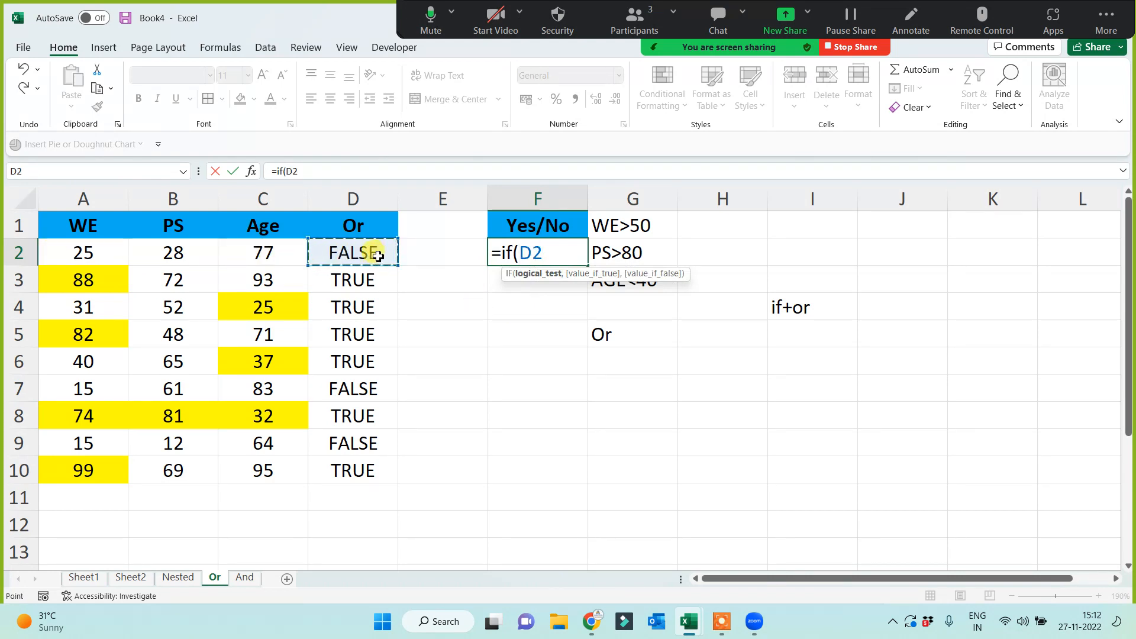
pyautogui.write('=true,')
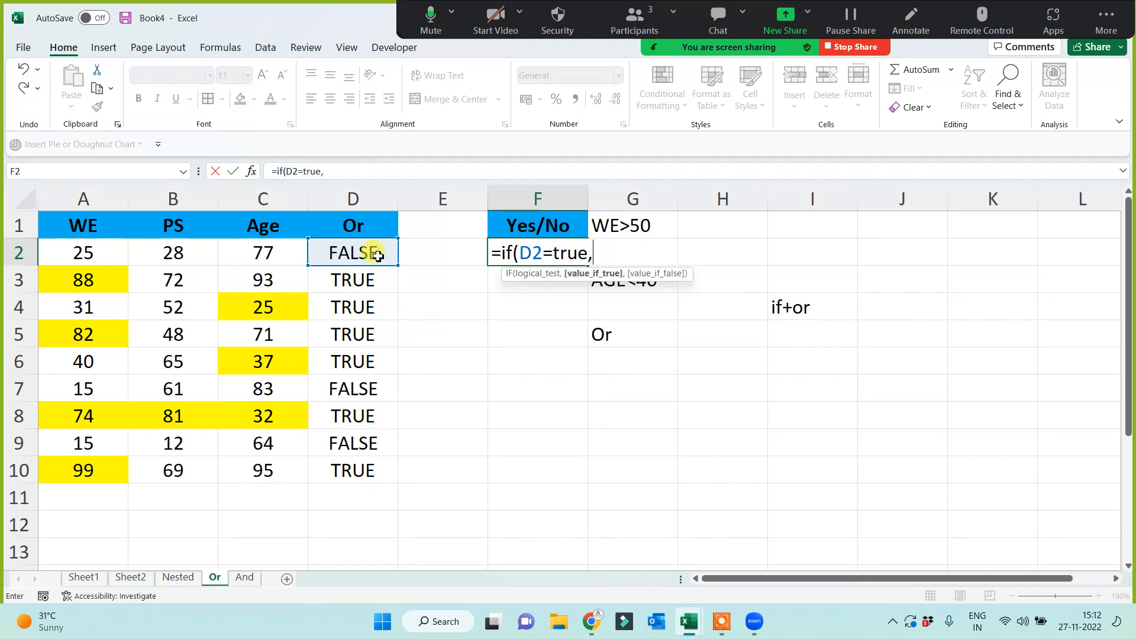
pyautogui.write('"Yes","No')
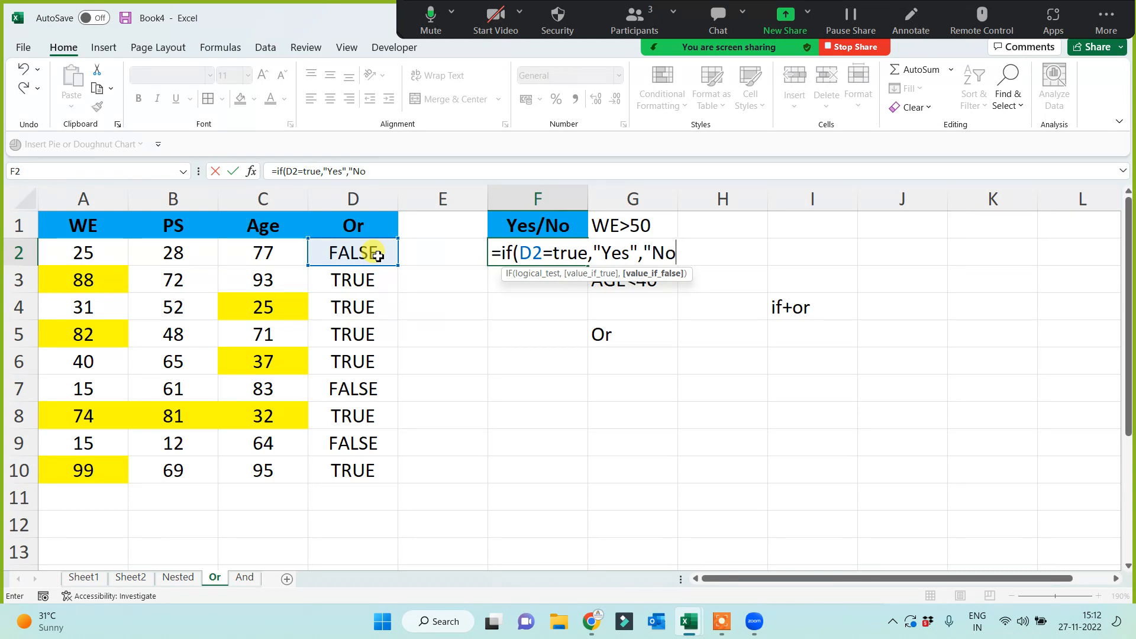
pyautogui.write('")')
pyautogui.press('Return')
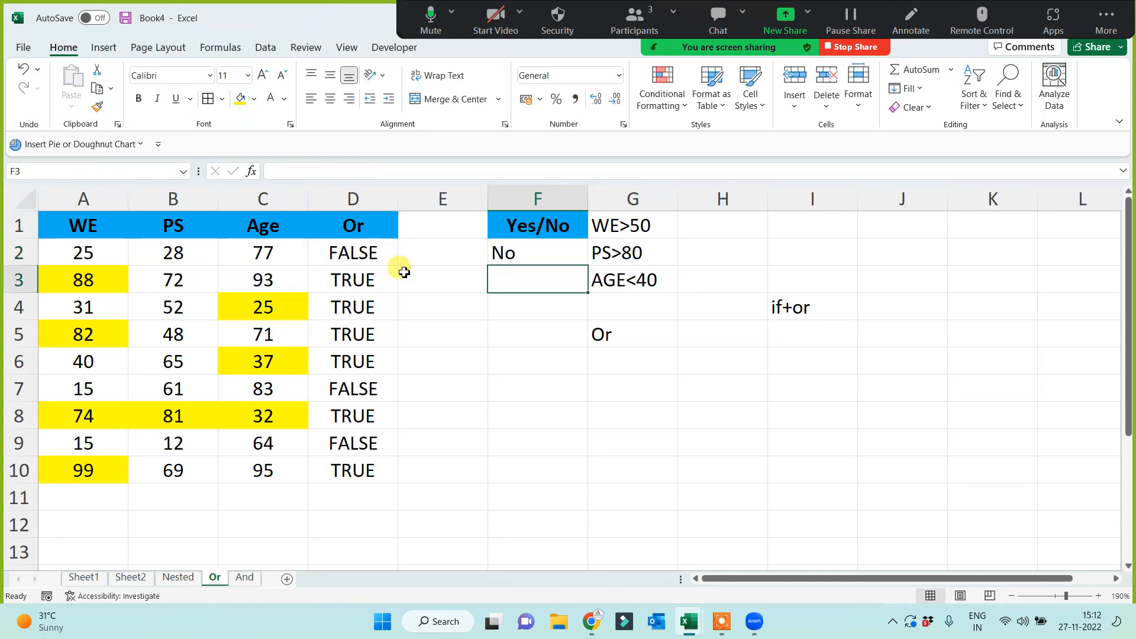
pyautogui.click(535, 259)
pyautogui.moveTo(590, 268); pyautogui.dragTo(564, 480)
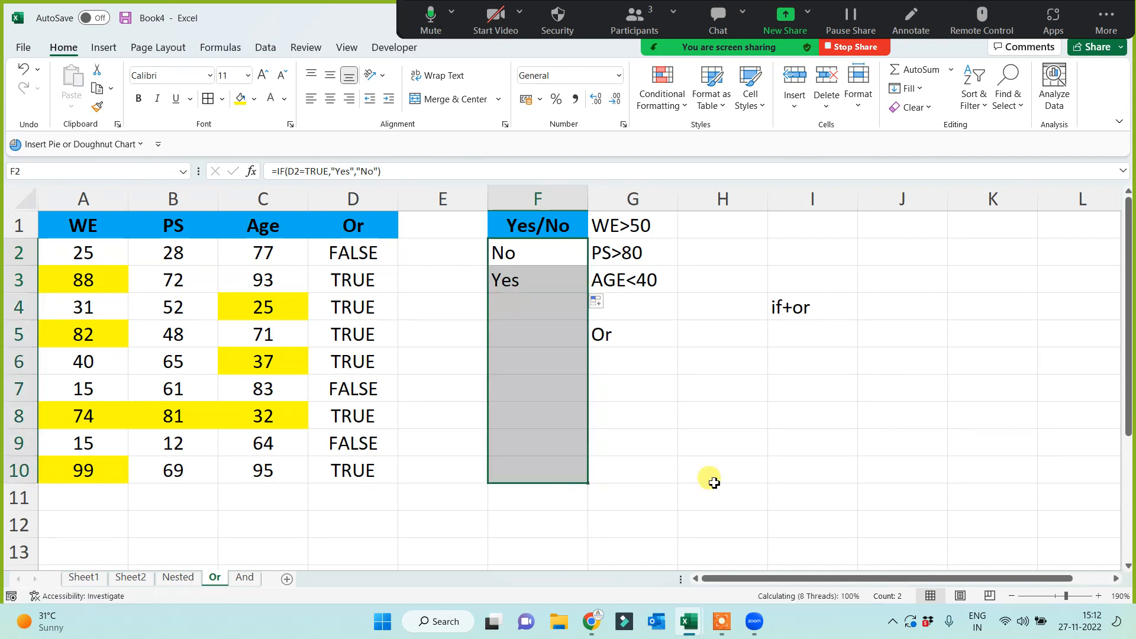
pyautogui.click(712, 477)
# Center the contents of the Yes/No column F horizontally.
pyautogui.click(507, 198)
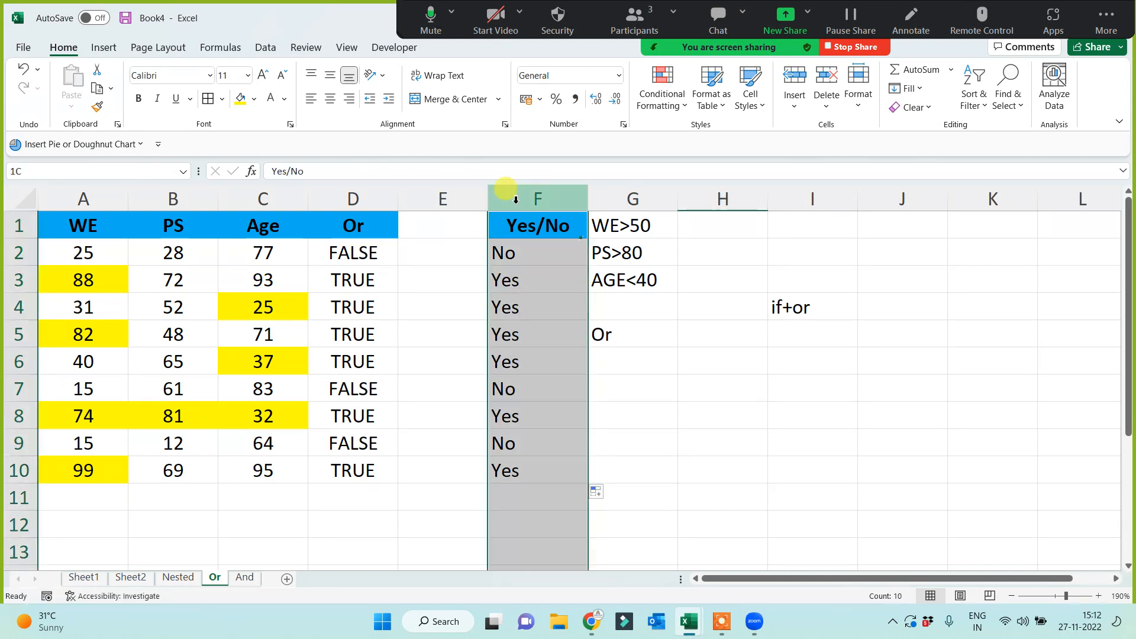
pyautogui.click(331, 100)
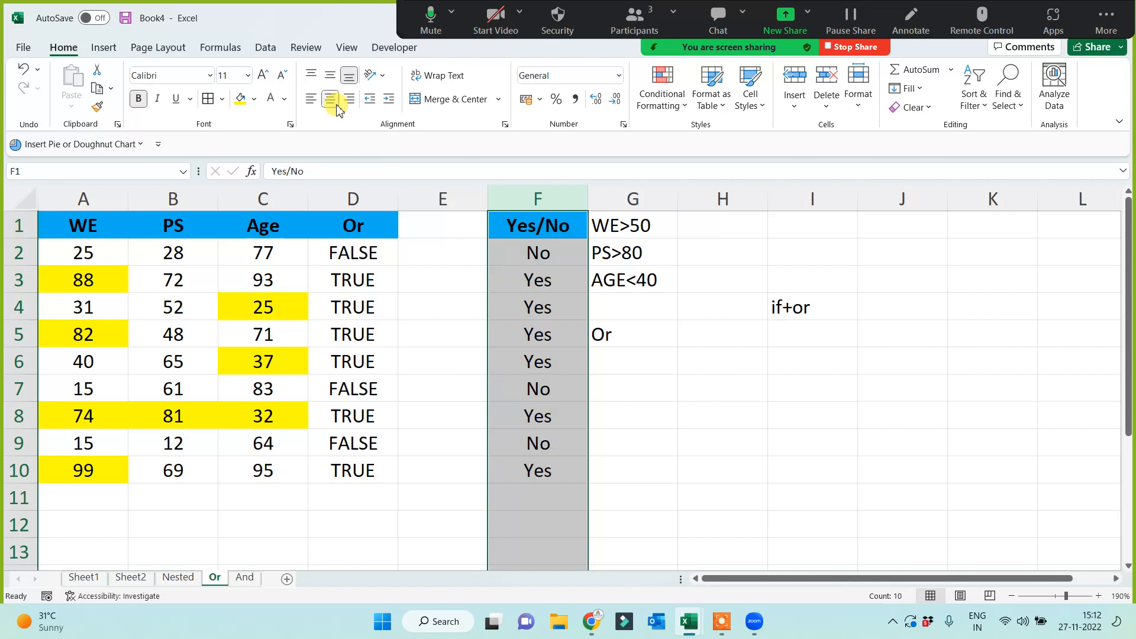
pyautogui.click(756, 466)
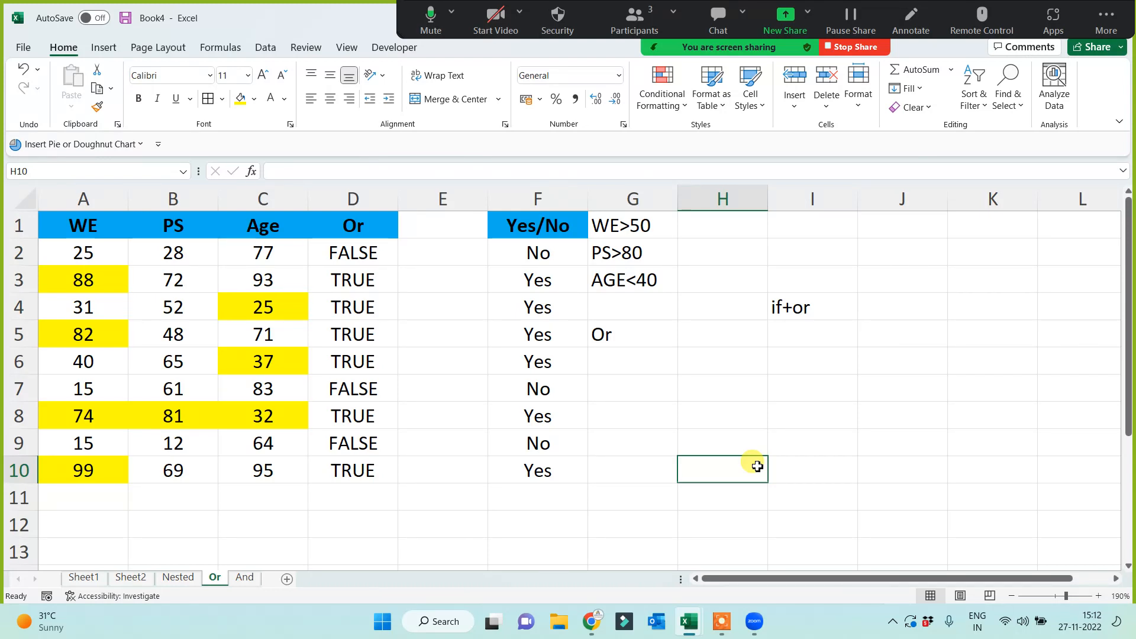
# Go over the function list on Sheet1 from If to Mixedif.
pyautogui.click(80, 579)
pyautogui.moveTo(852, 222); pyautogui.dragTo(850, 356)
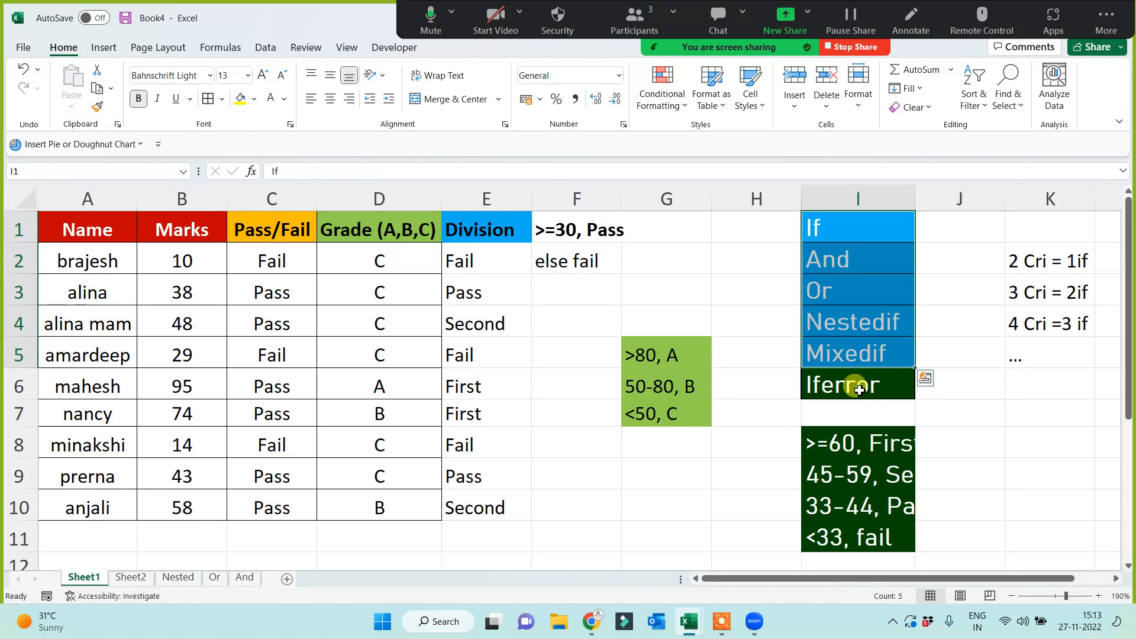
pyautogui.click(651, 501)
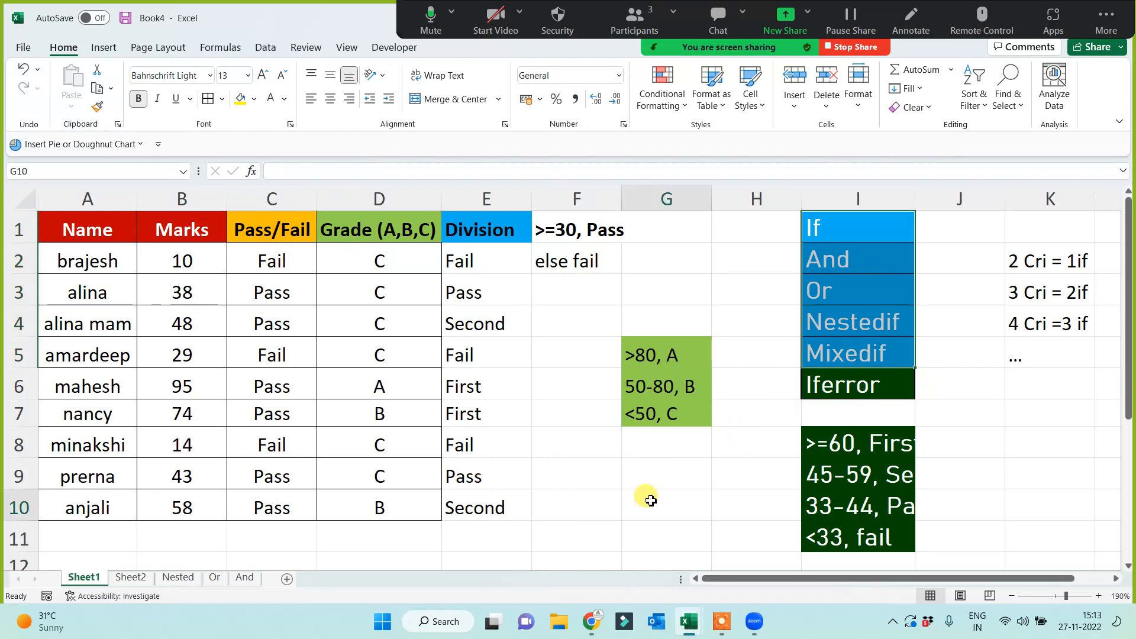
pyautogui.moveTo(857, 241); pyautogui.dragTo(858, 354)
pyautogui.click(695, 467)
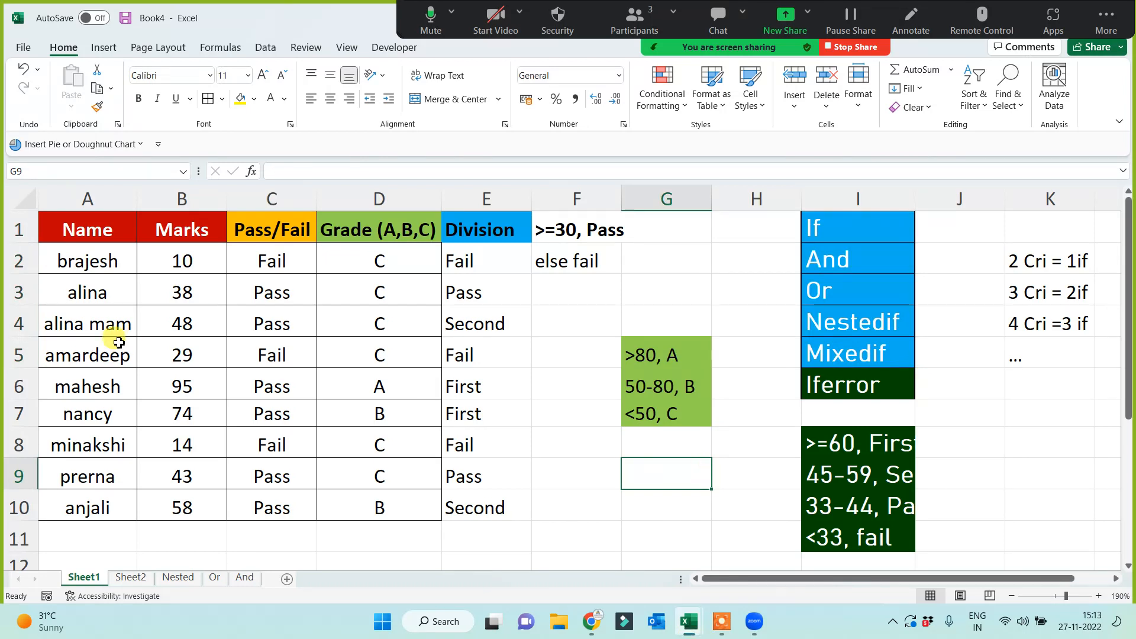
# Copy the Name and Marks table A1:B10 from Sheet1 into a new sheet starting at A1.
pyautogui.moveTo(109, 223); pyautogui.dragTo(192, 510)
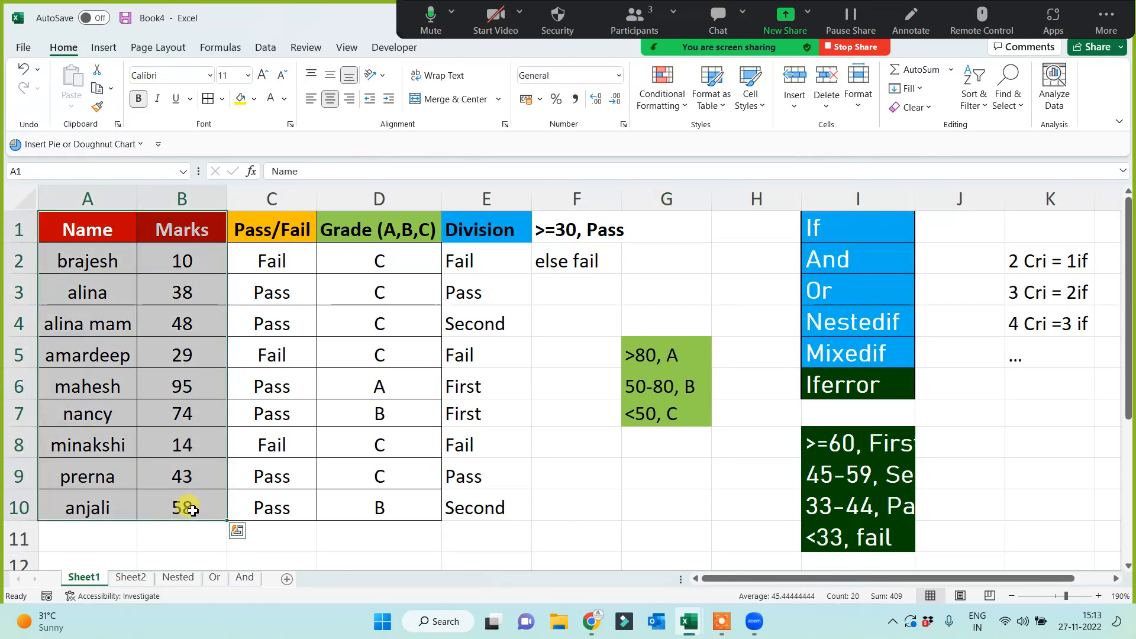
pyautogui.hotkey('ctrl', 'c')
pyautogui.click(287, 579)
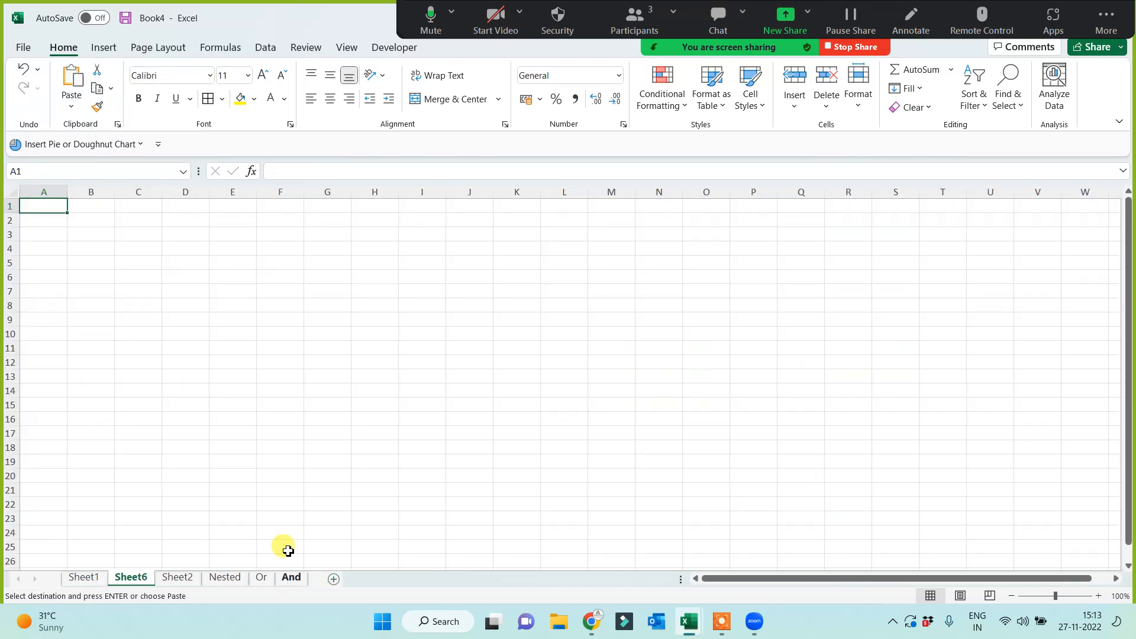
pyautogui.hotkey('ctrl', 'v')
pyautogui.scroll(4, 276, 384)
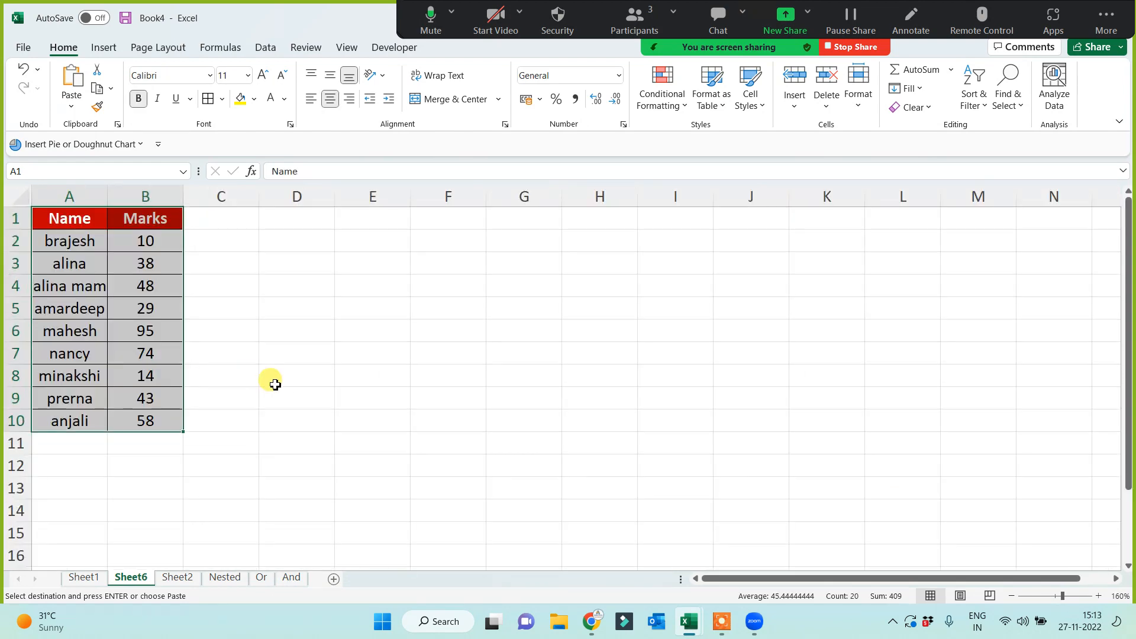
pyautogui.scroll(2, 276, 385)
pyautogui.click(268, 380)
# Change the Marks header in B1 to "Car No." and widen columns A and B.
pyautogui.click(170, 225)
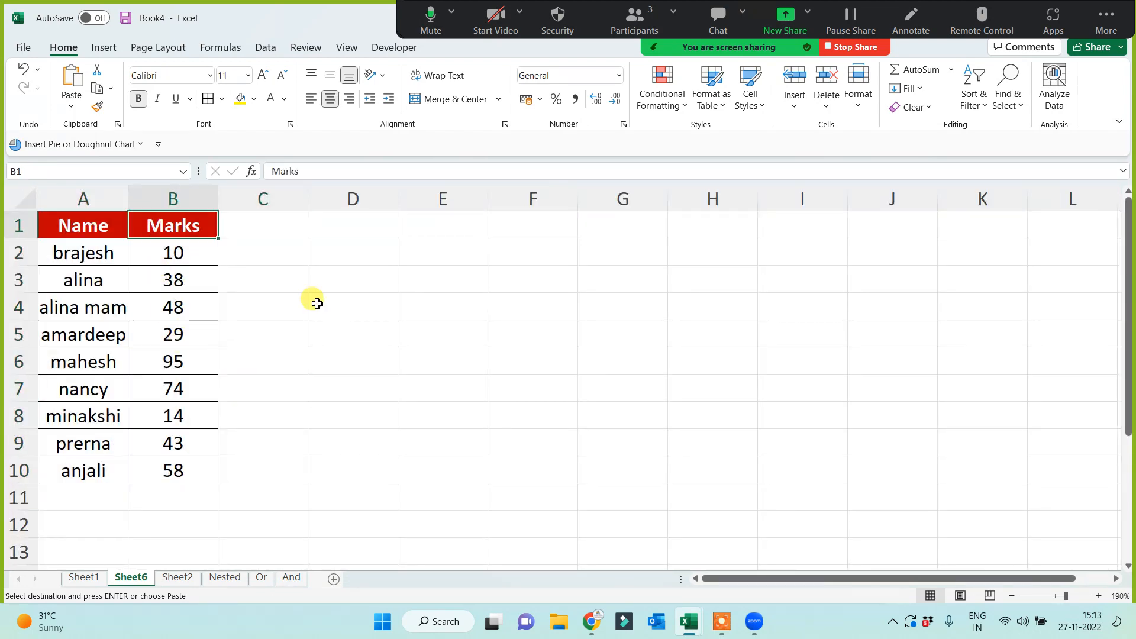
pyautogui.write('Car')
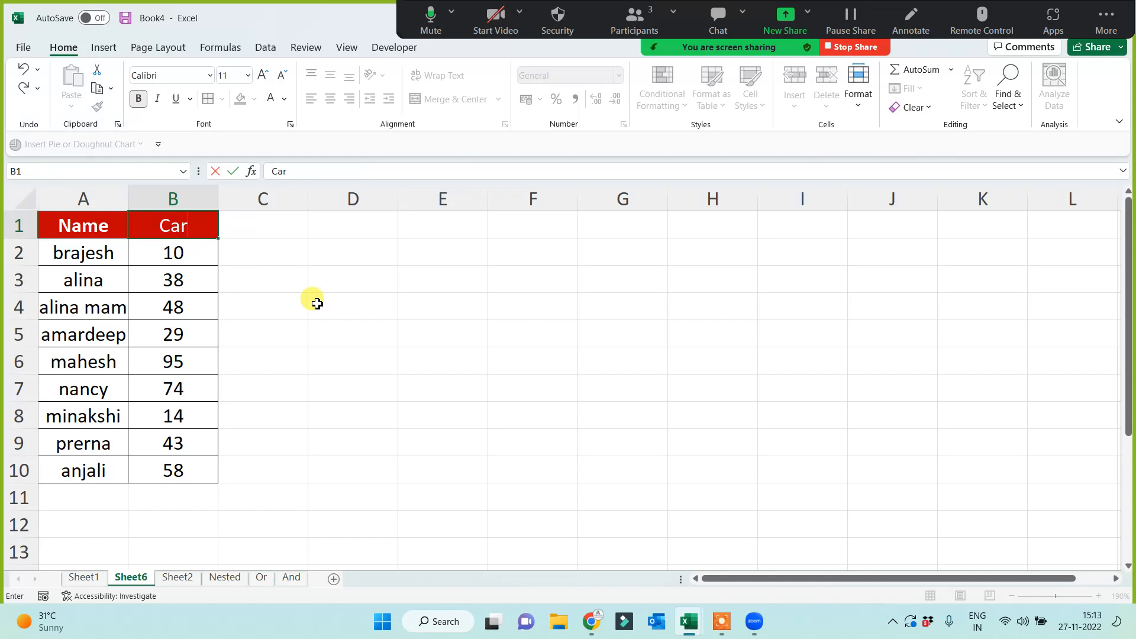
pyautogui.write(' No.')
pyautogui.press('Return')
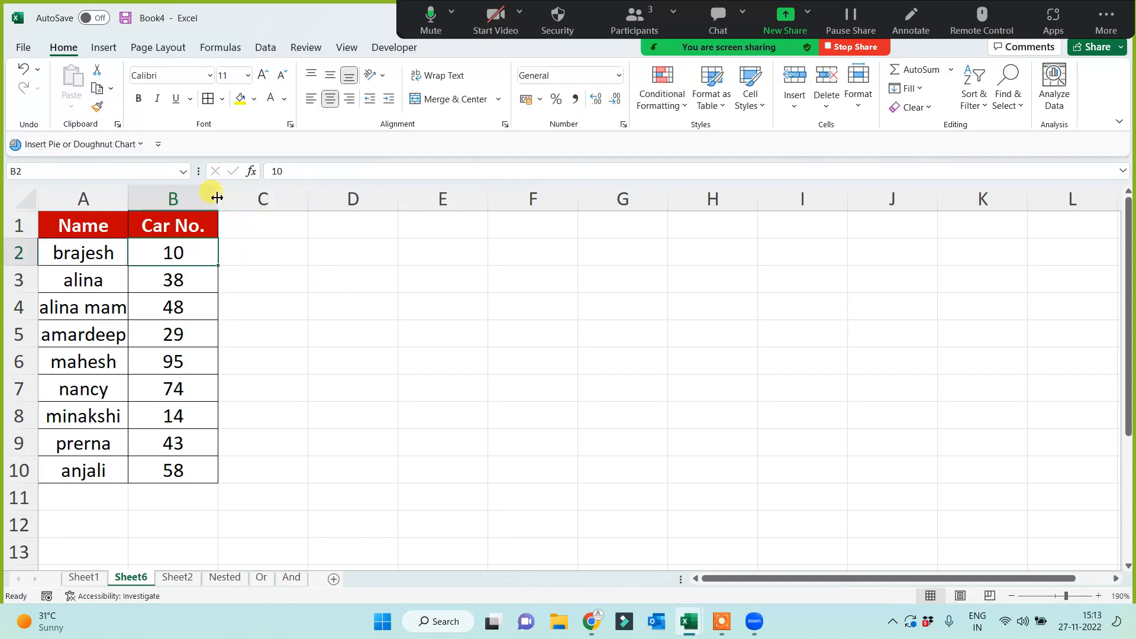
pyautogui.moveTo(218, 198); pyautogui.dragTo(245, 197)
pyautogui.moveTo(129, 208); pyautogui.dragTo(152, 200)
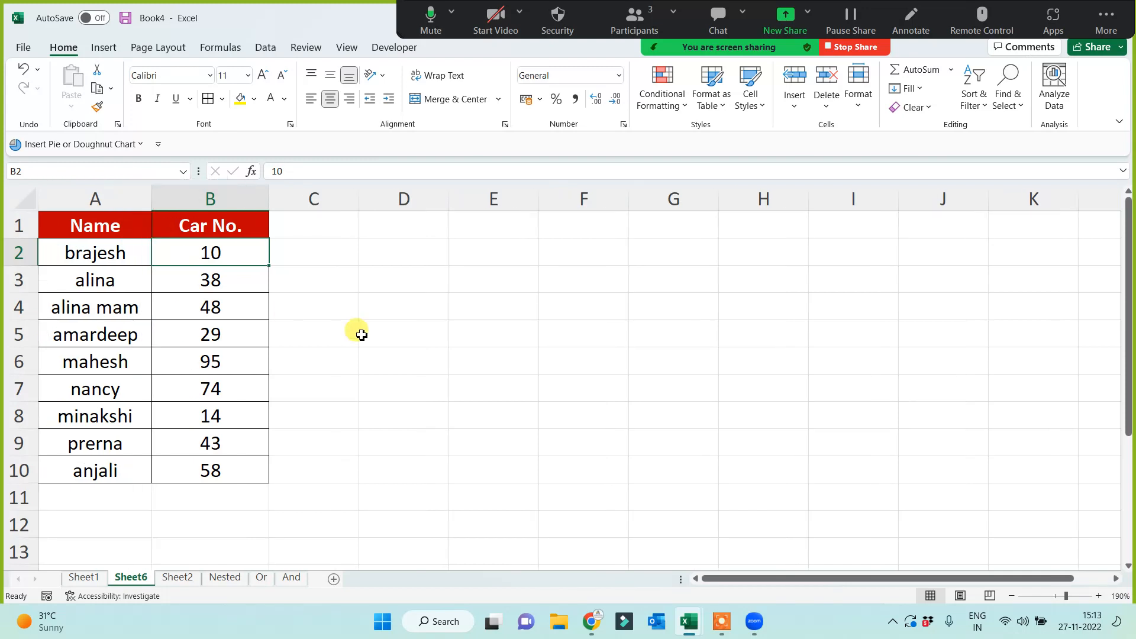
# Write the note "if car no is odd then allow else not" in D1 and widen columns C and D.
pyautogui.click(441, 338)
pyautogui.click(499, 230)
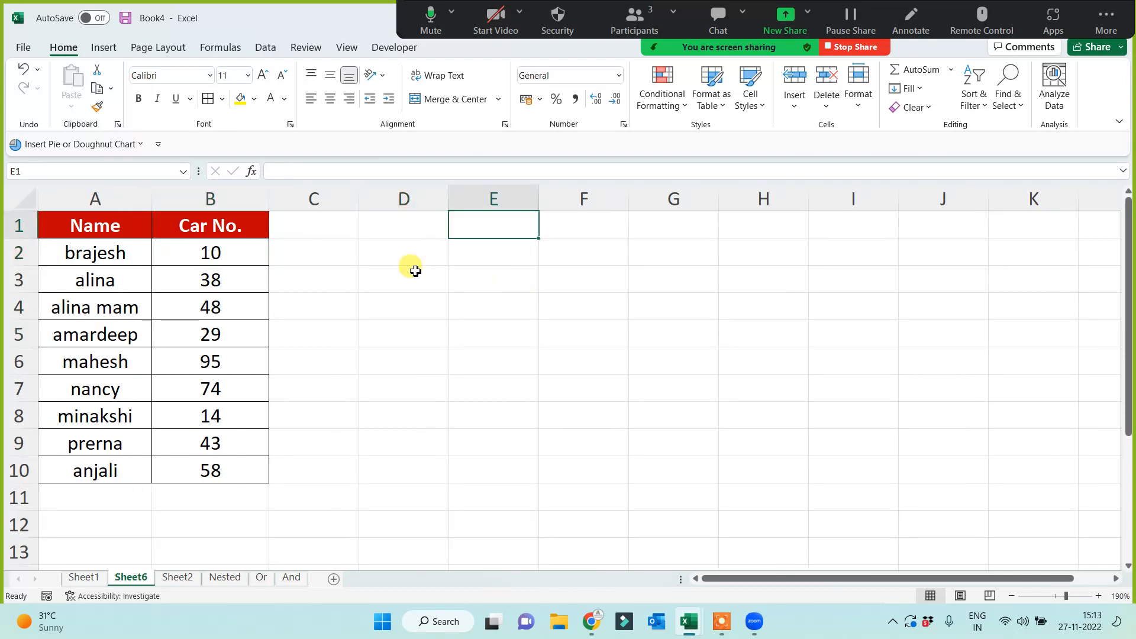
pyautogui.click(390, 228)
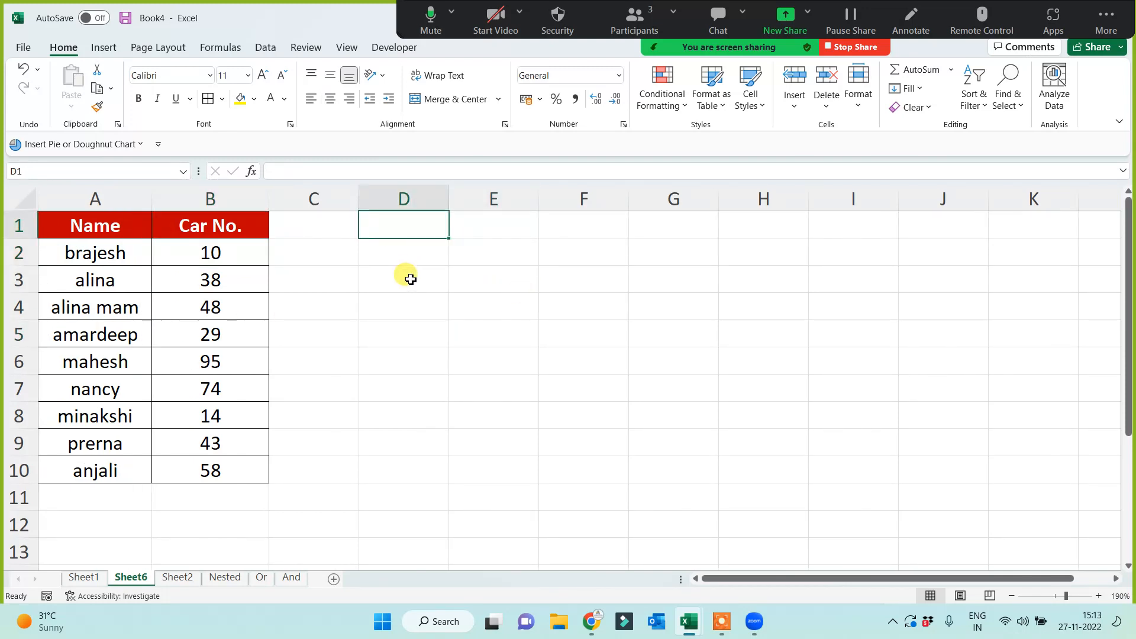
pyautogui.write('if car no is')
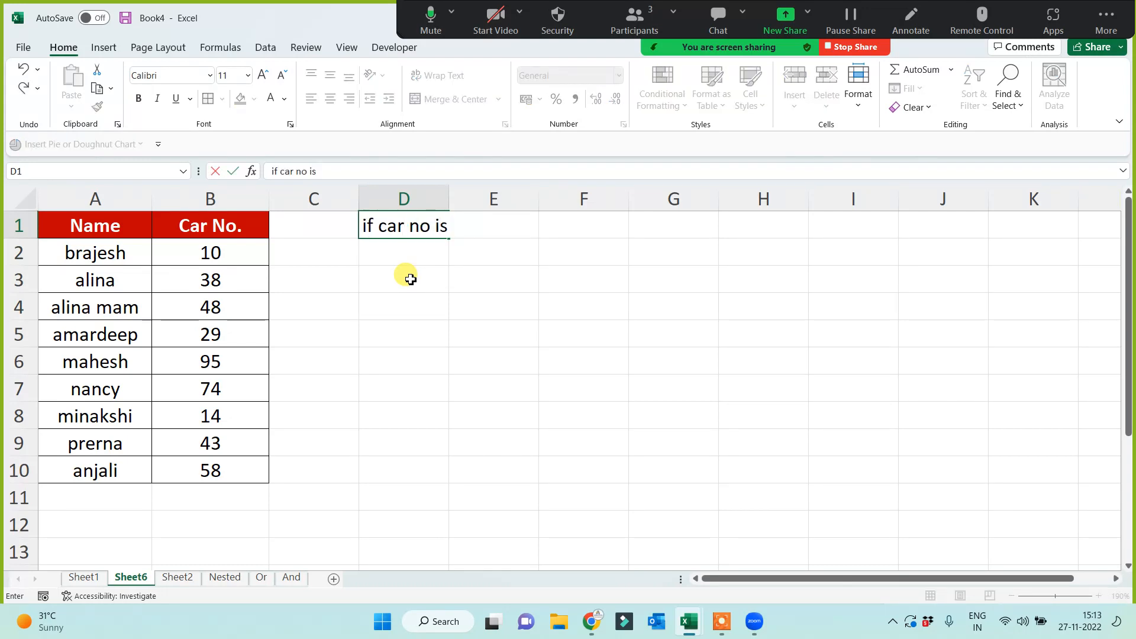
pyautogui.write(' odd then allow else not')
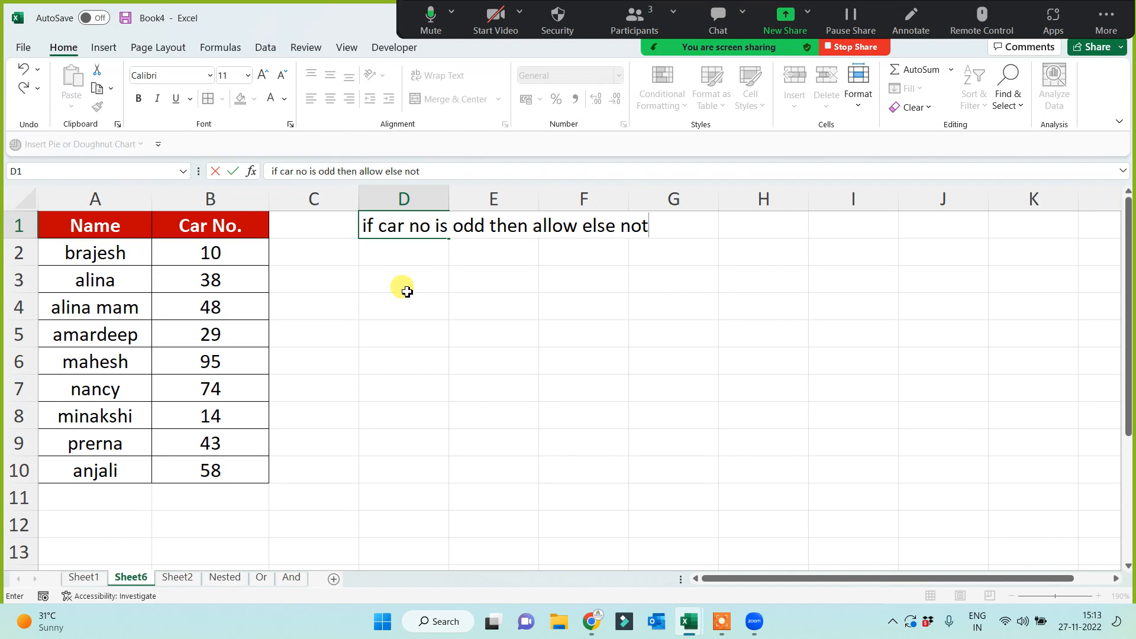
pyautogui.click(334, 394)
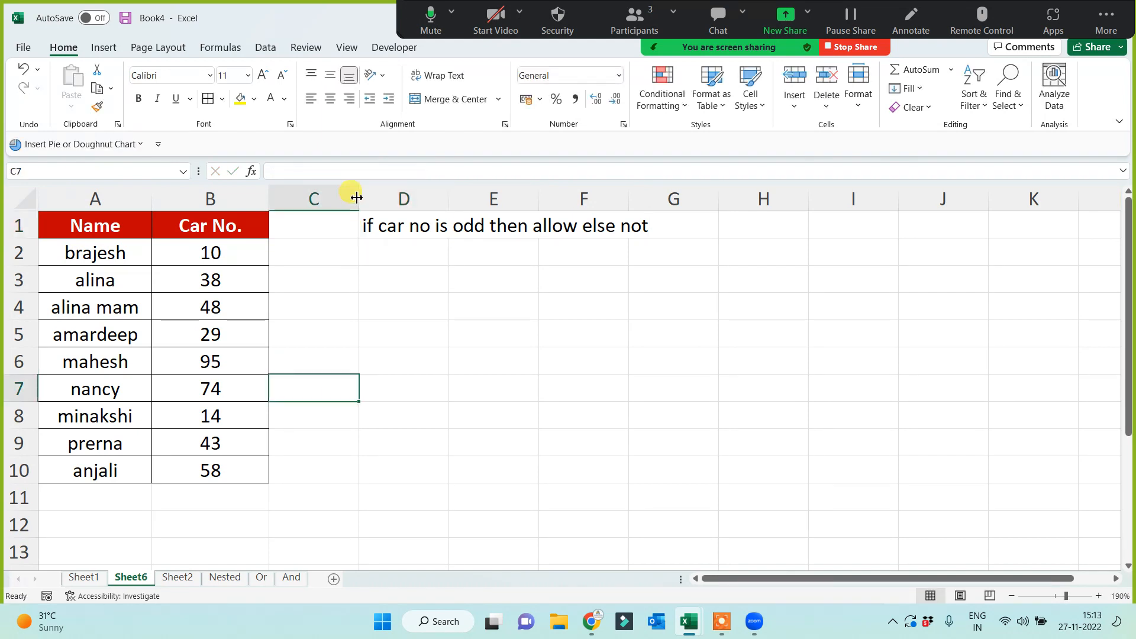
pyautogui.moveTo(358, 198); pyautogui.dragTo(373, 197)
pyautogui.doubleClick(463, 198)
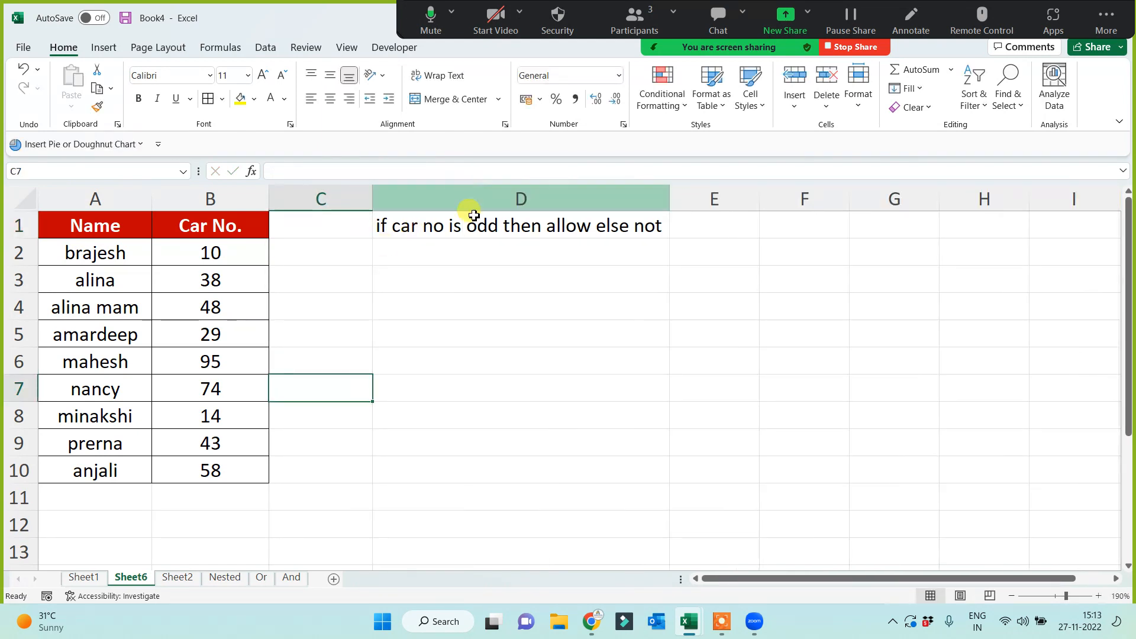
# Highlight the car number rule in D1 with a yellow fill.
pyautogui.click(475, 335)
pyautogui.click(472, 225)
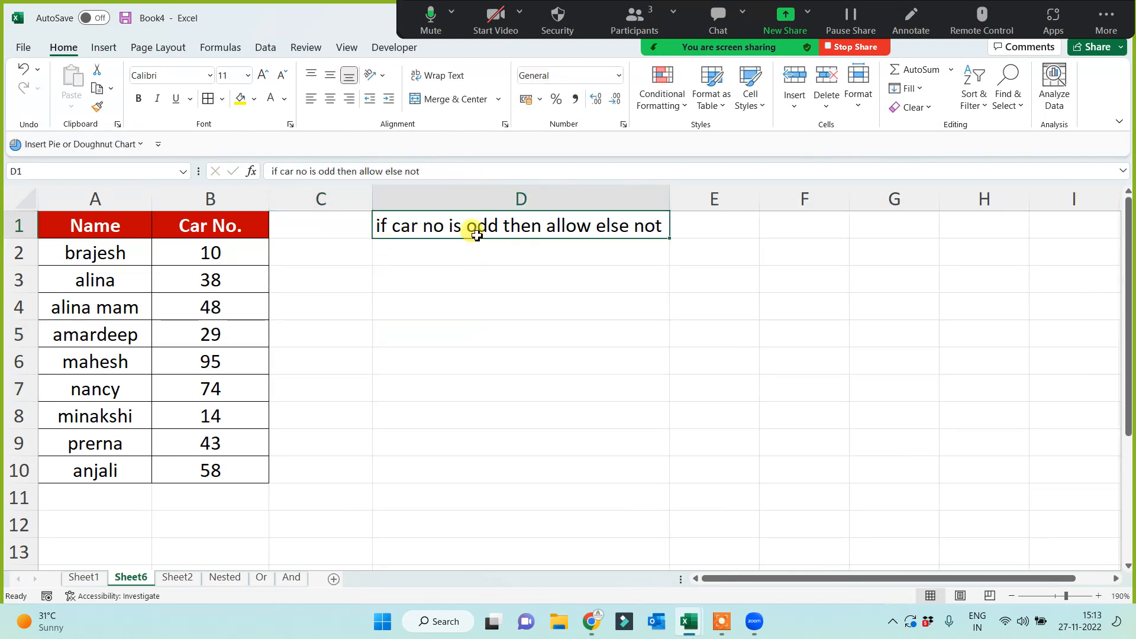
pyautogui.click(239, 99)
pyautogui.click(419, 418)
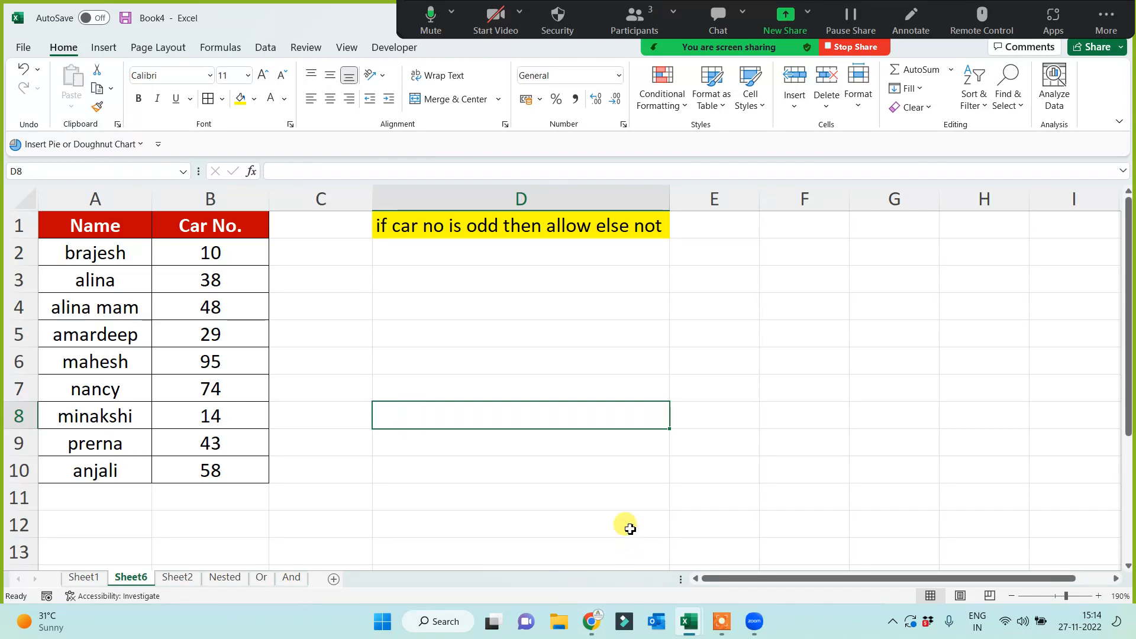
# Check the list of meeting participants and put it away.
pyautogui.click(632, 18)
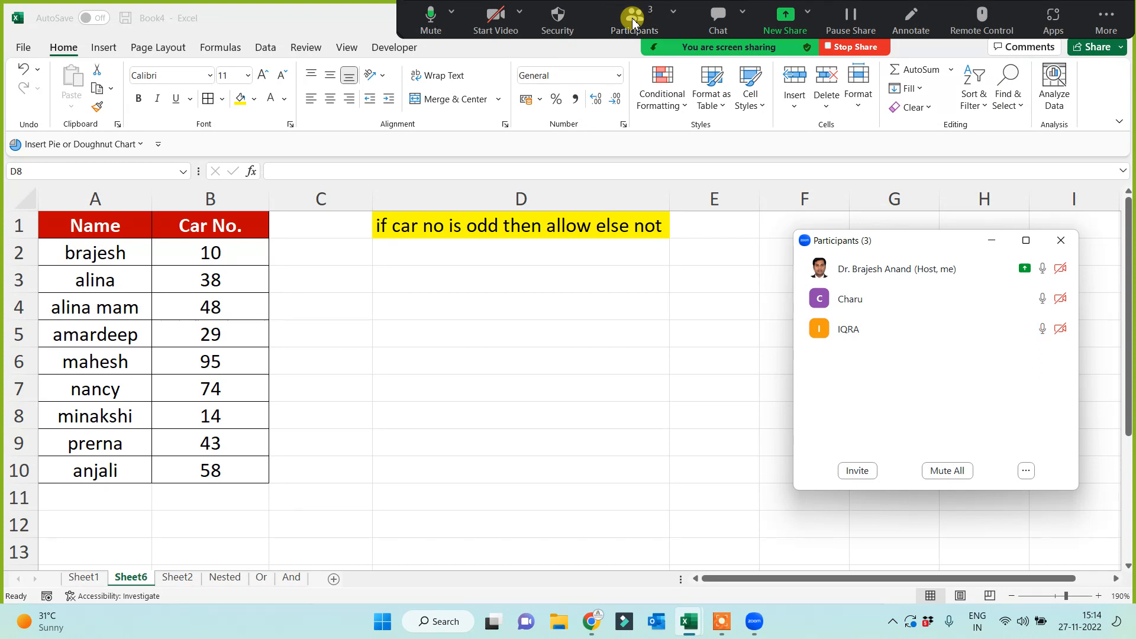
pyautogui.click(992, 240)
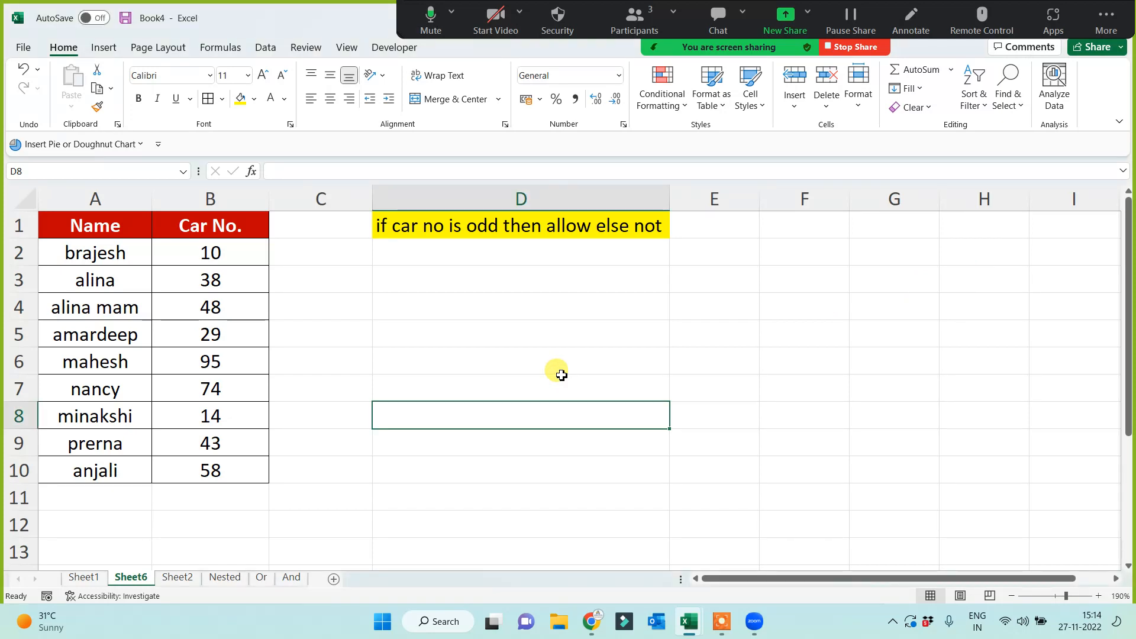
# Make the rule in D1 bold and enter the header "isodd" in C1.
pyautogui.click(482, 226)
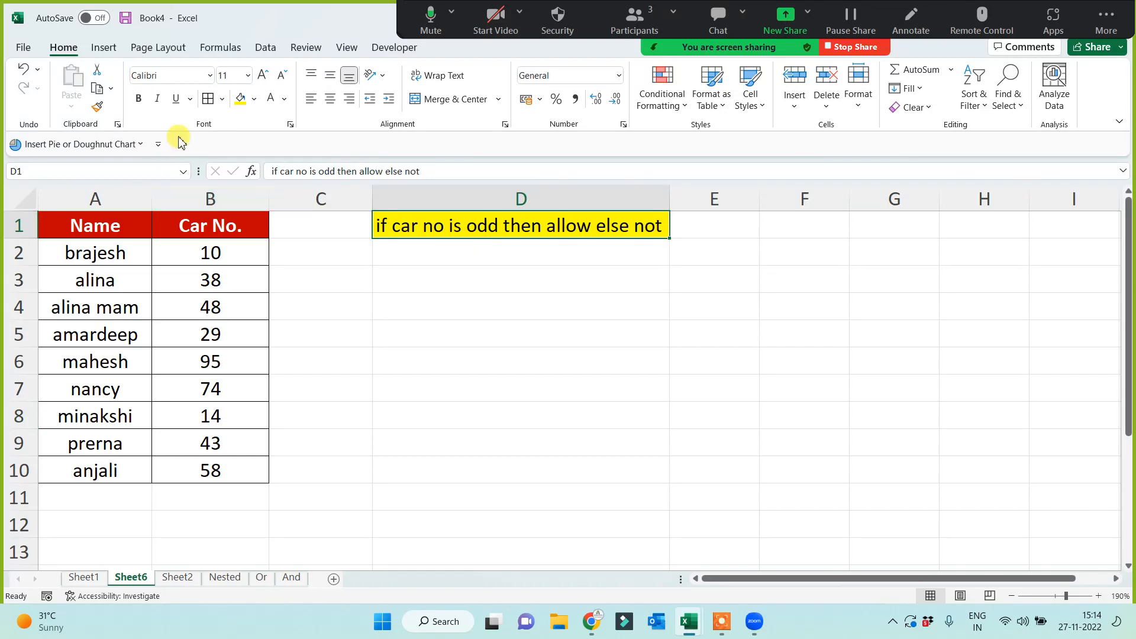
pyautogui.click(138, 99)
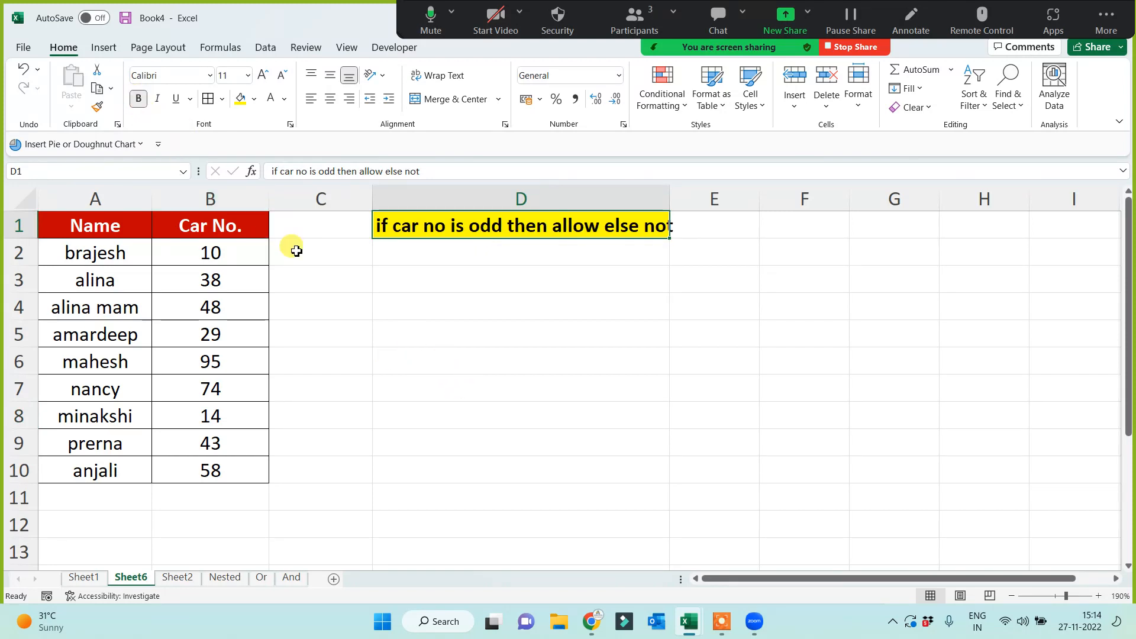
pyautogui.click(288, 222)
pyautogui.write('isodd')
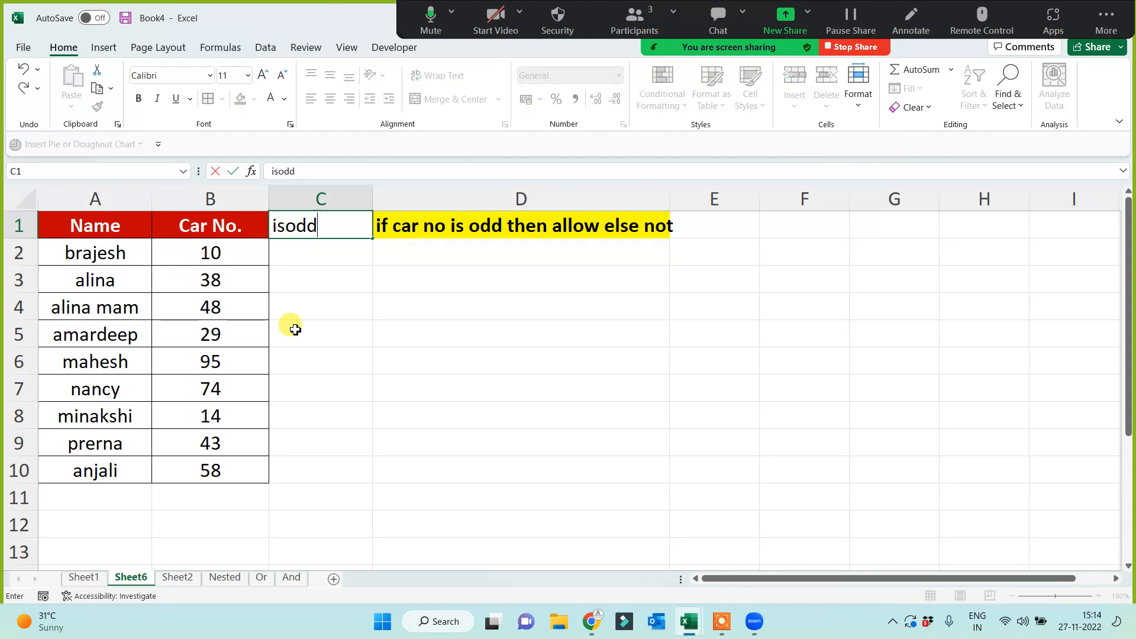
pyautogui.press('Return')
# Enter =ISODD(B2) in C2 to test the car number and fill it down to C10.
pyautogui.write('=')
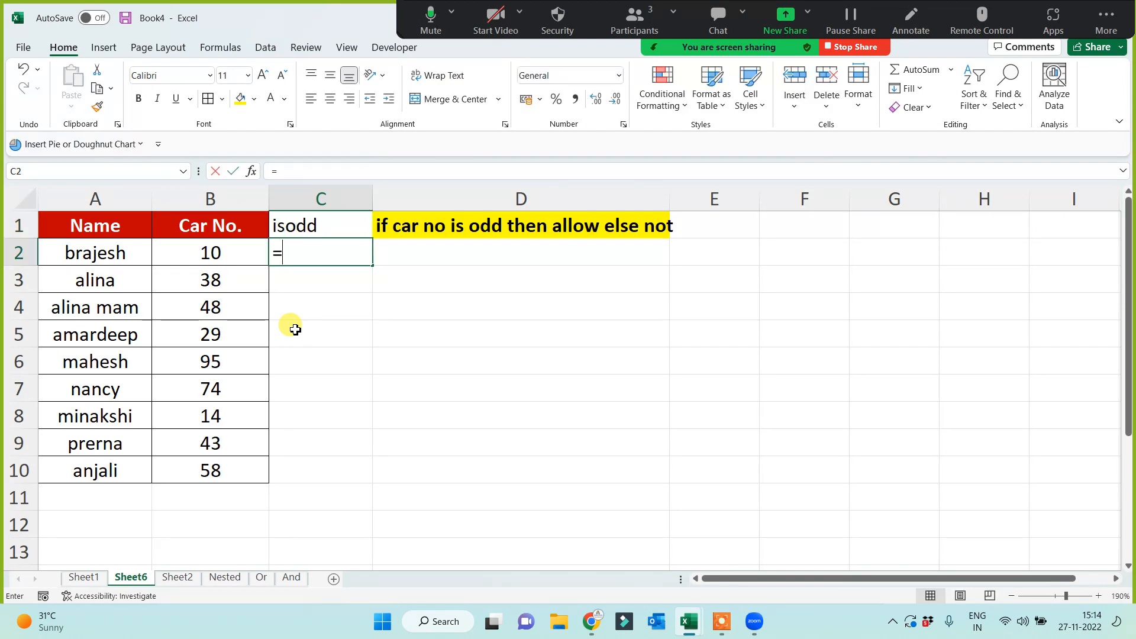
pyautogui.write('isodd(')
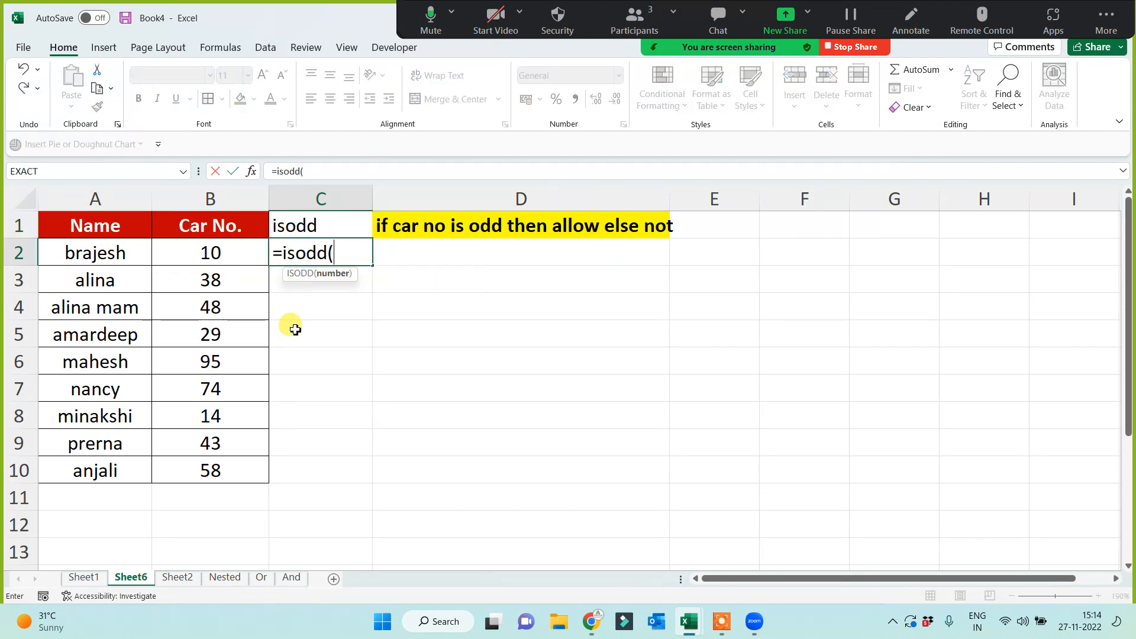
pyautogui.click(215, 254)
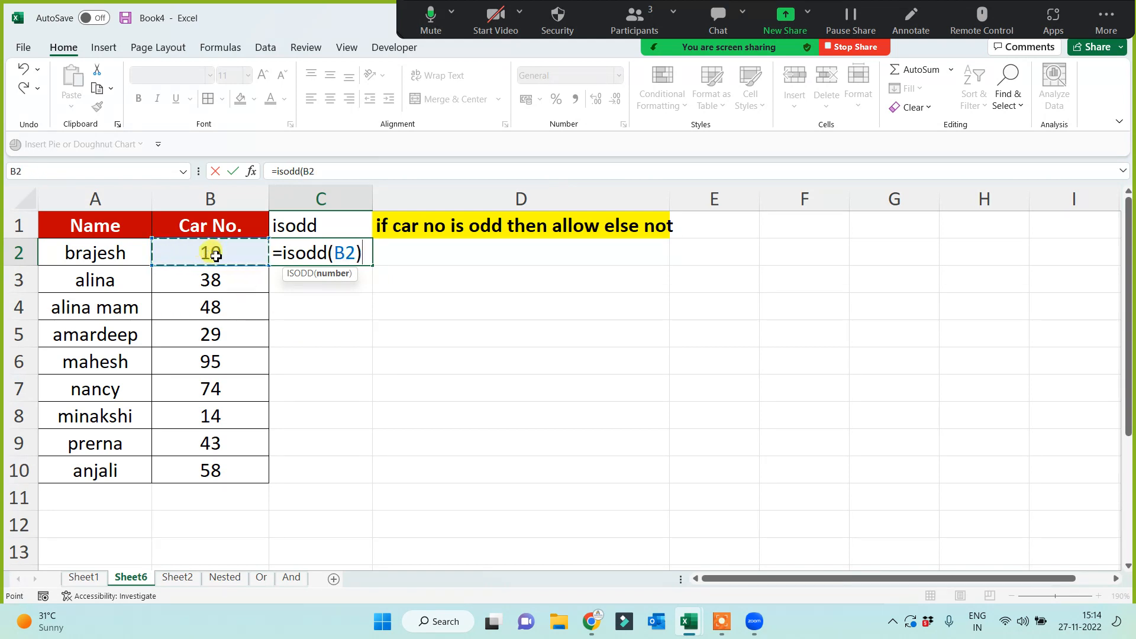
pyautogui.press('Return')
pyautogui.click(337, 248)
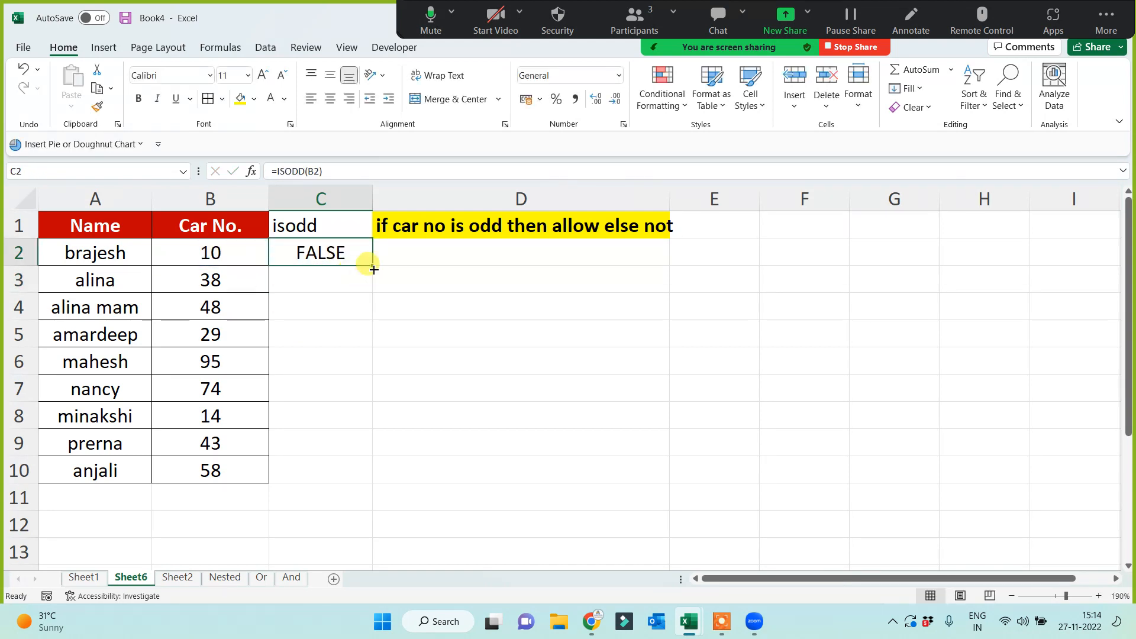
pyautogui.doubleClick(374, 269)
# Enter =IF(C2=TRUE,"Allow","not") in D2 to apply the car number rule.
pyautogui.click(477, 258)
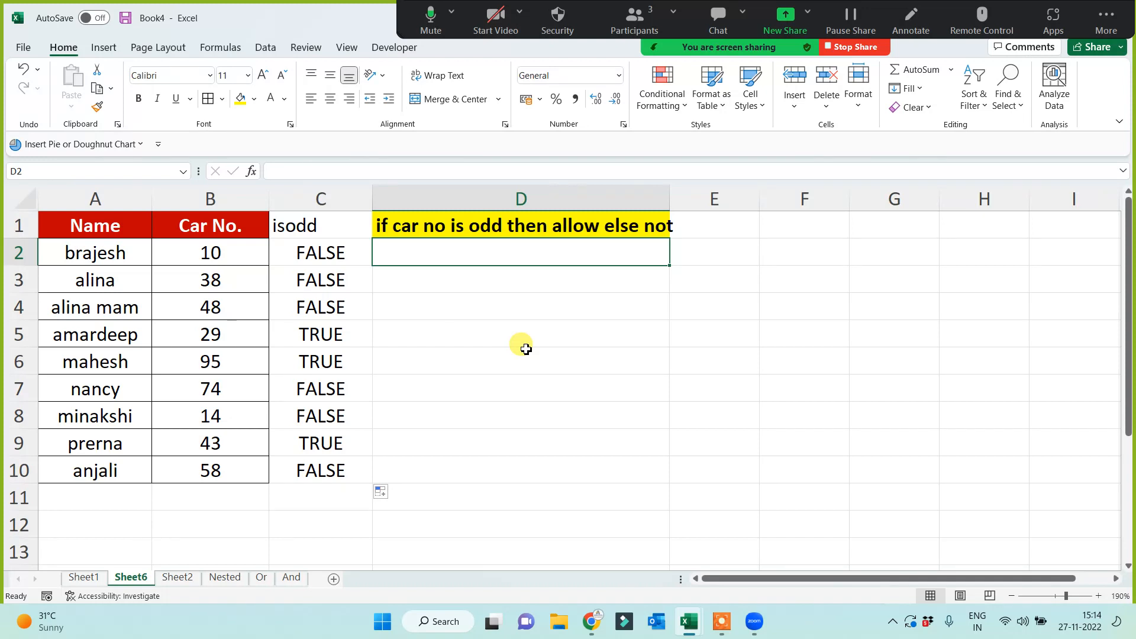
pyautogui.write('=-')
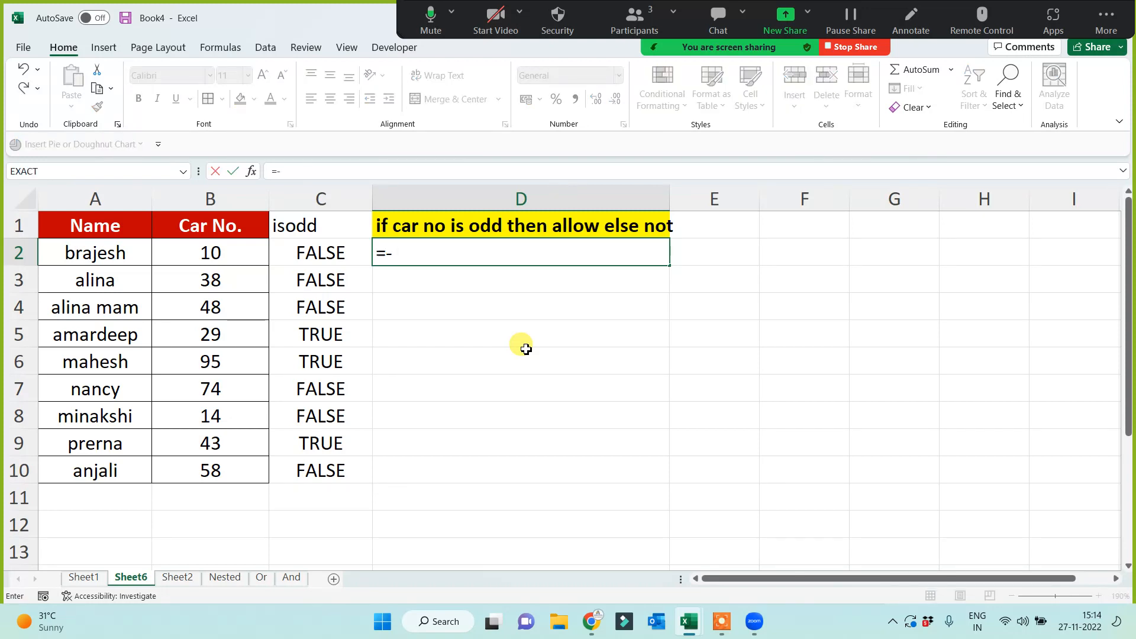
pyautogui.write('isodd')
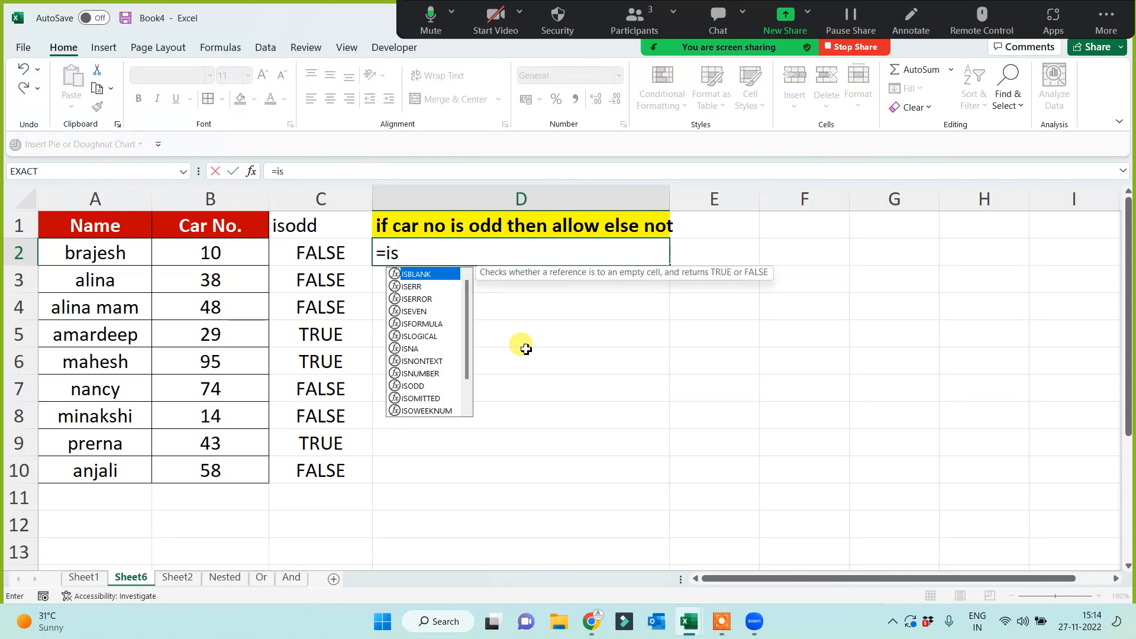
pyautogui.press('BackSpace')
pyautogui.press('BackSpace')
pyautogui.press('BackSpace')
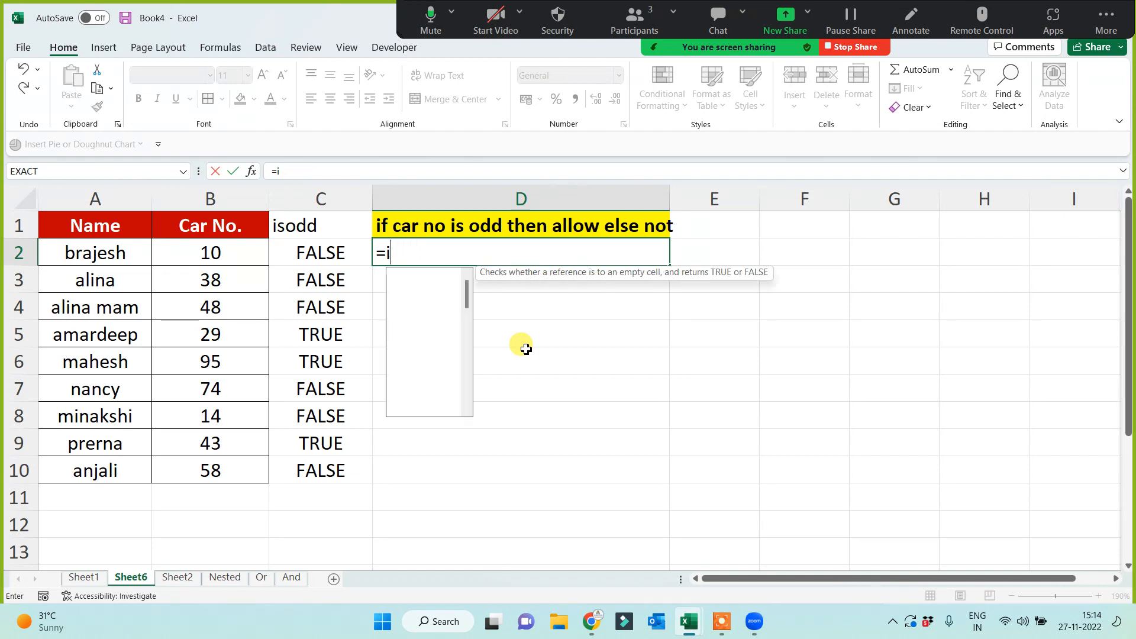
pyautogui.write('f(')
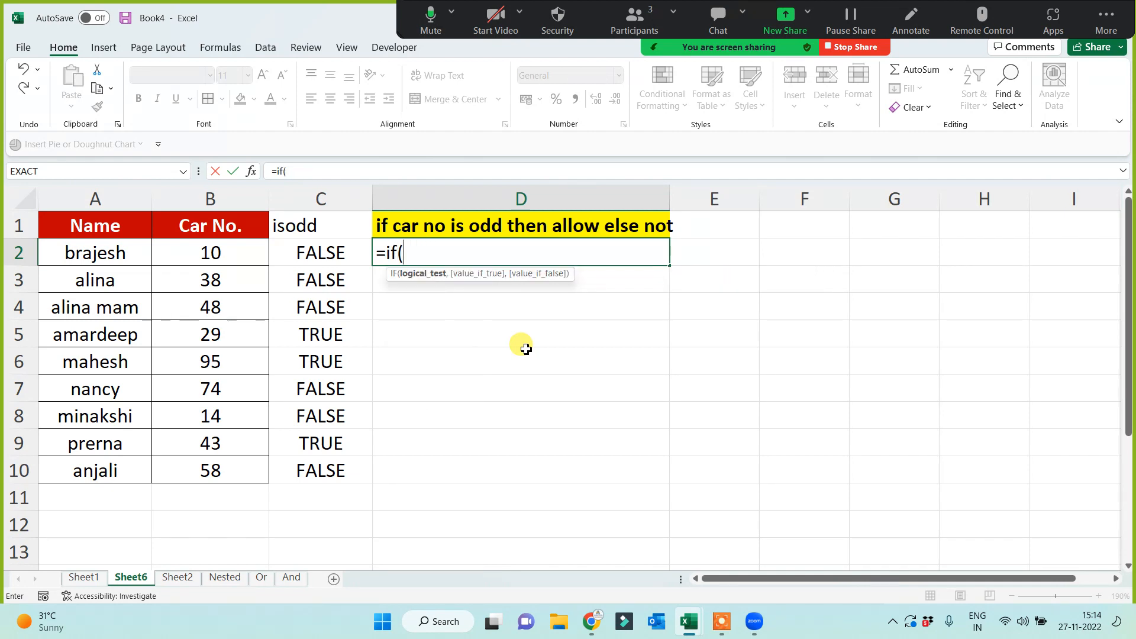
pyautogui.click(332, 249)
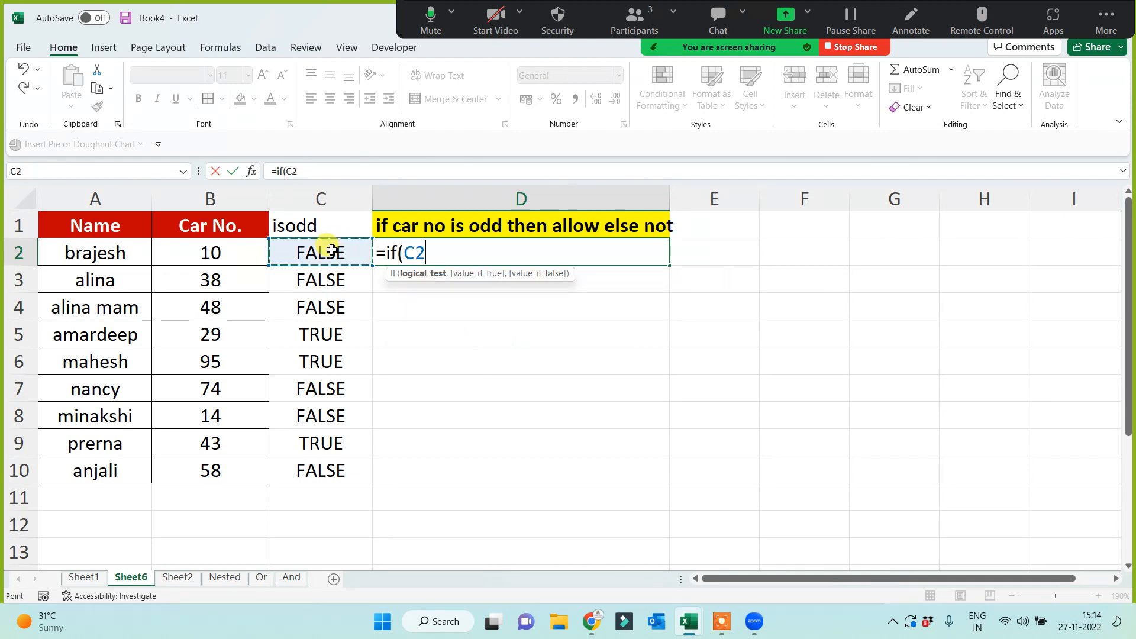
pyautogui.write('=true,')
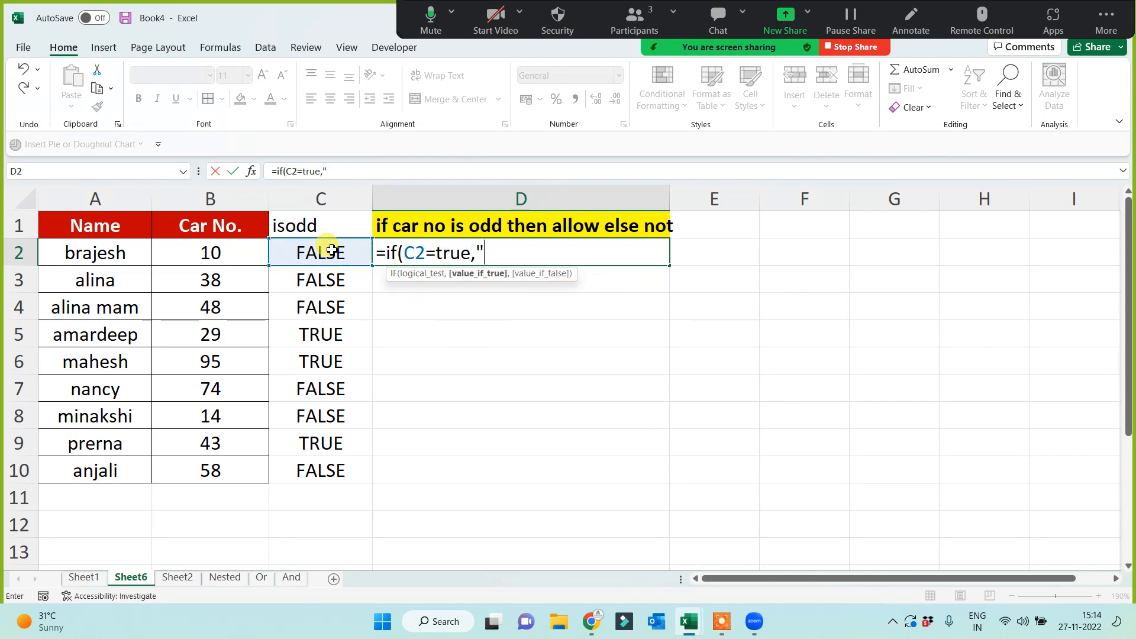
pyautogui.write('"Allow","not')
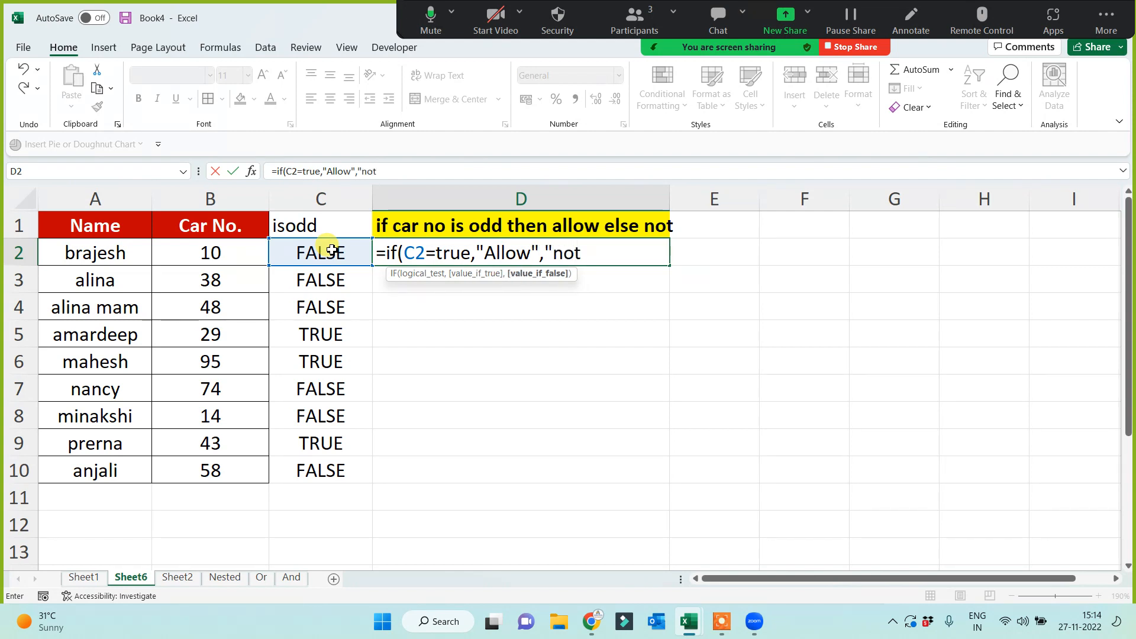
pyautogui.write('")')
pyautogui.press('Return')
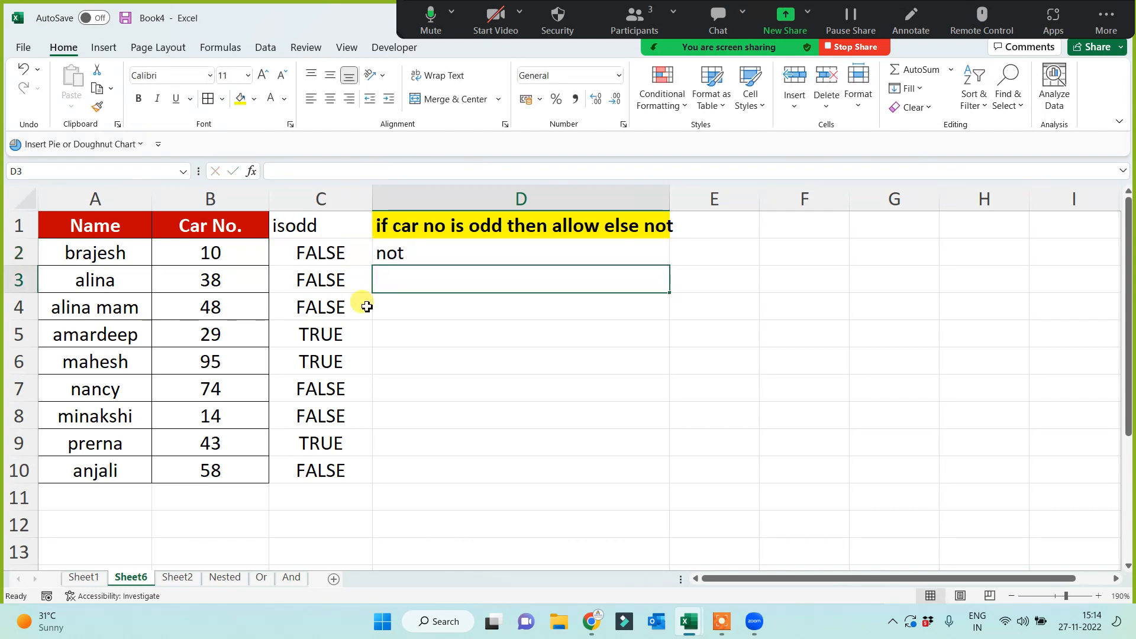
# Fill the IF formula from D2 down through D10.
pyautogui.click(438, 243)
pyautogui.click(674, 263)
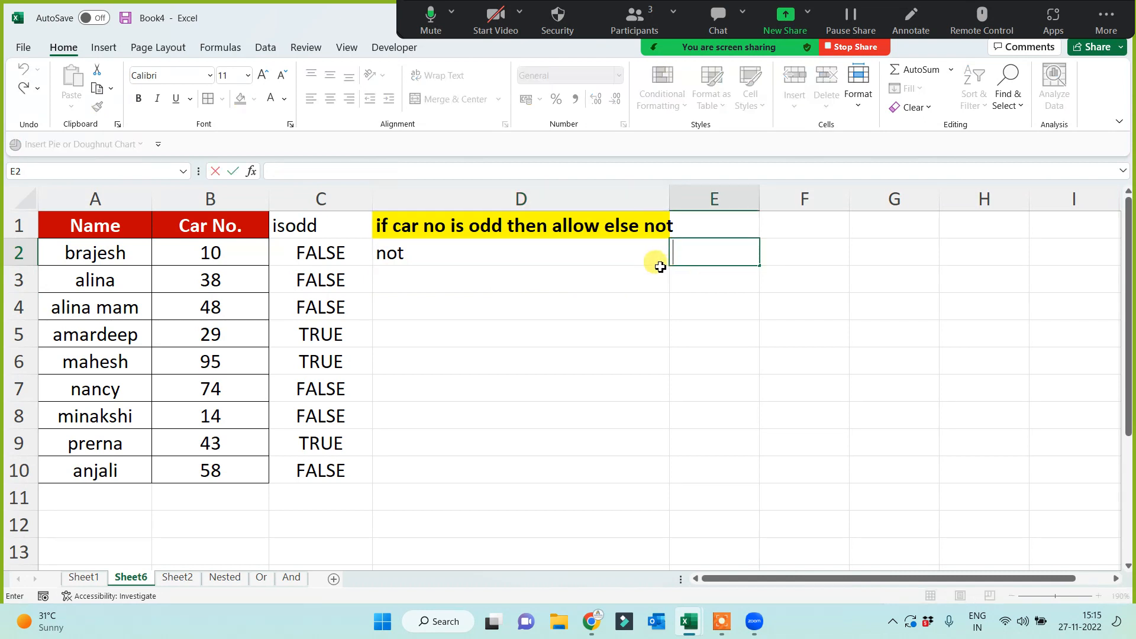
pyautogui.click(656, 261)
pyautogui.doubleClick(669, 269)
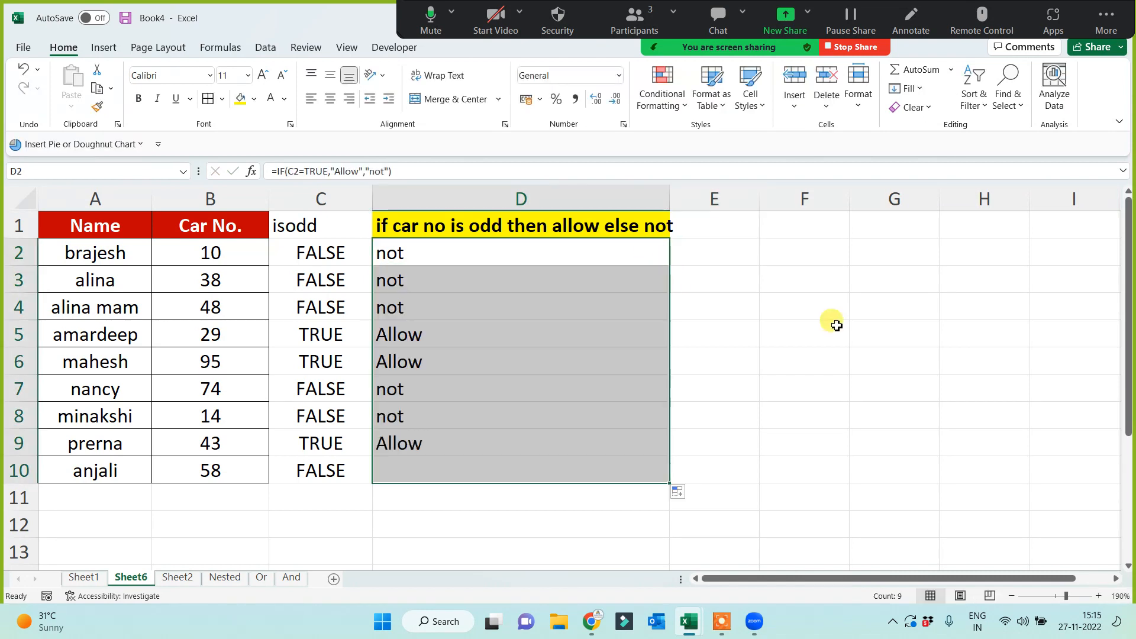
pyautogui.click(834, 324)
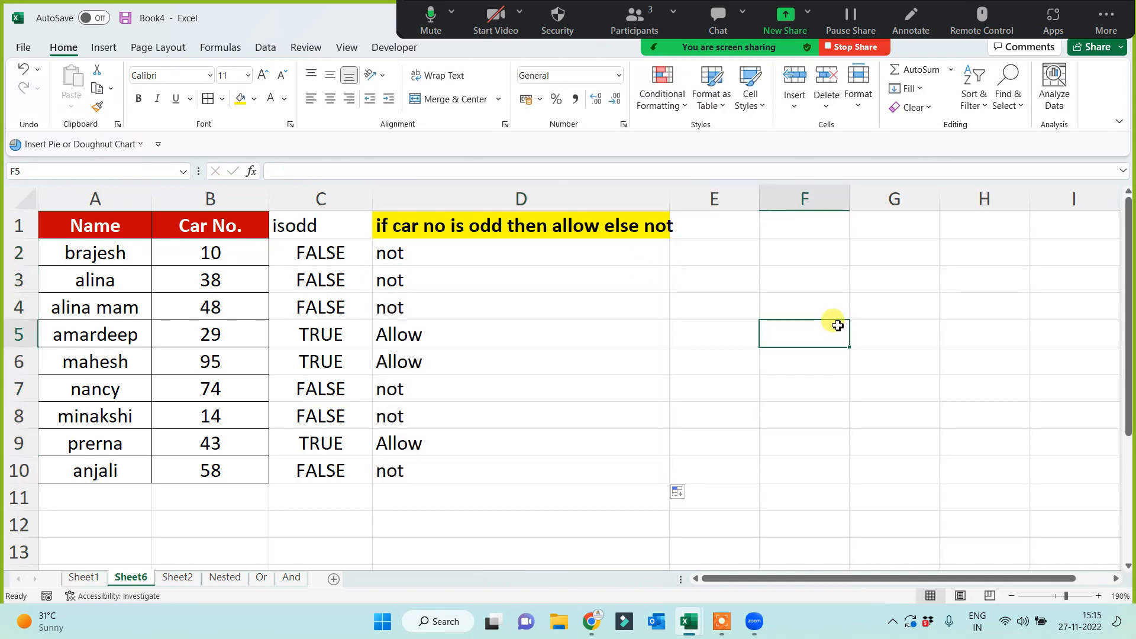
# Fill the isodd header cell C1 with light green.
pyautogui.click(330, 222)
pyautogui.click(256, 100)
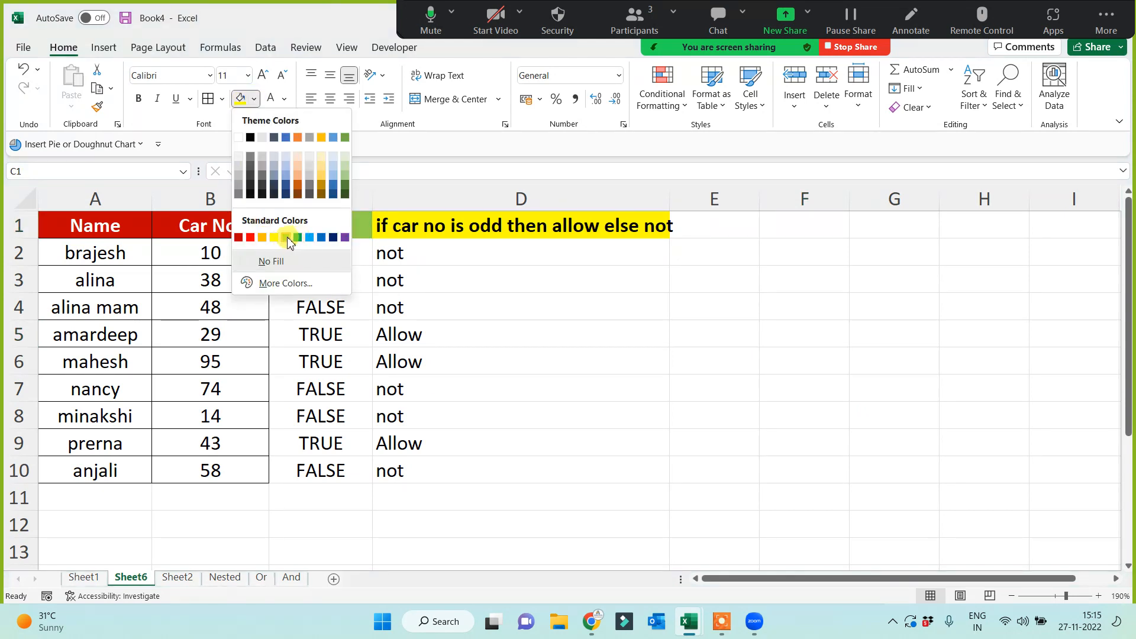
pyautogui.click(286, 238)
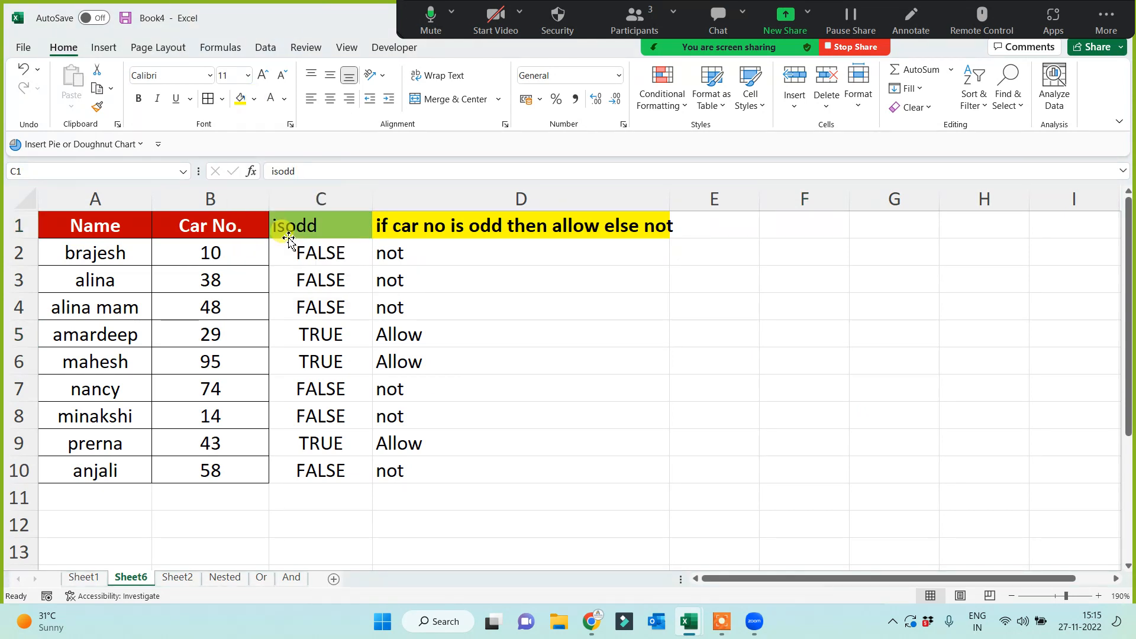
# Switch to the New Functions workbook, review the logical functions listed in column C, and return to Book4.
pyautogui.click(688, 621)
pyautogui.click(640, 559)
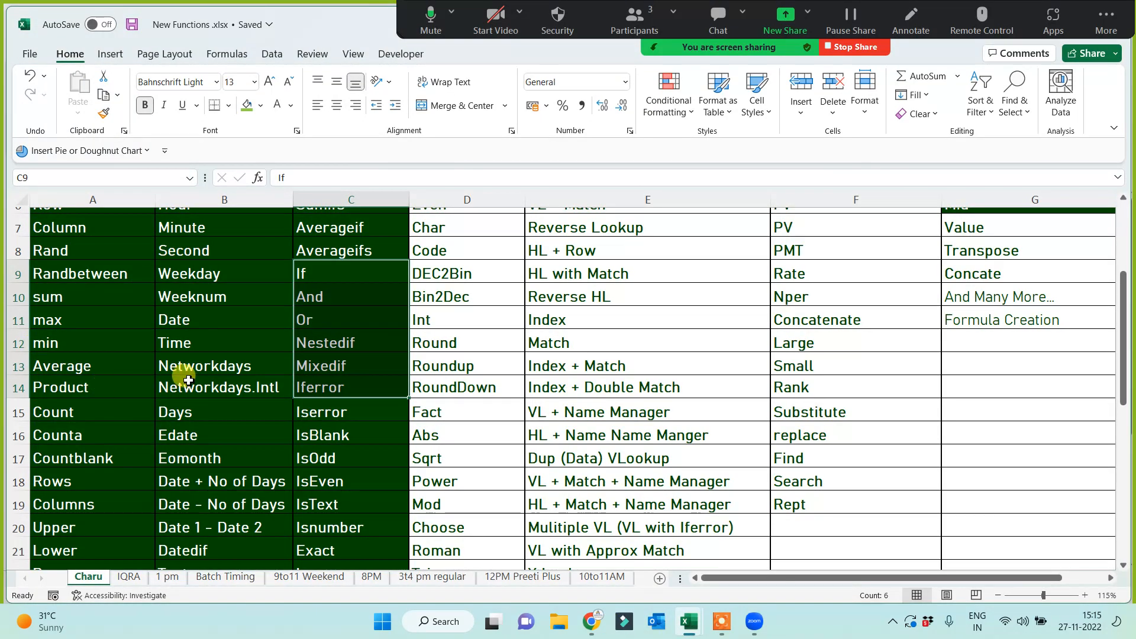
pyautogui.scroll(2, 202, 396)
pyautogui.scroll(-2, 207, 423)
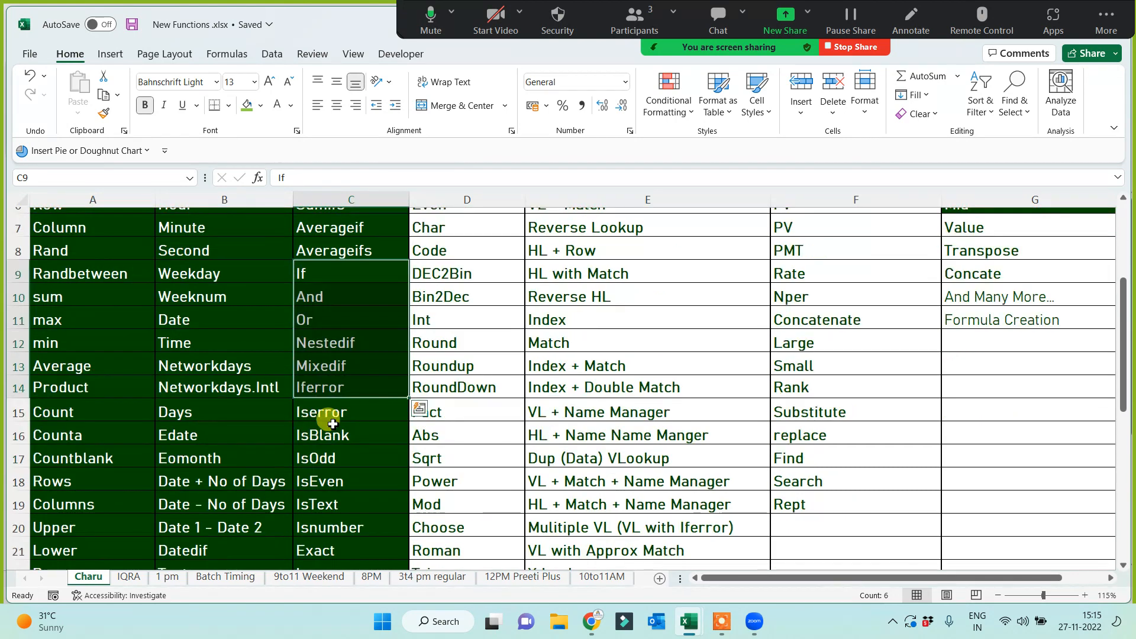
pyautogui.moveTo(328, 415); pyautogui.dragTo(320, 530)
pyautogui.click(165, 390)
pyautogui.scroll(2, 237, 439)
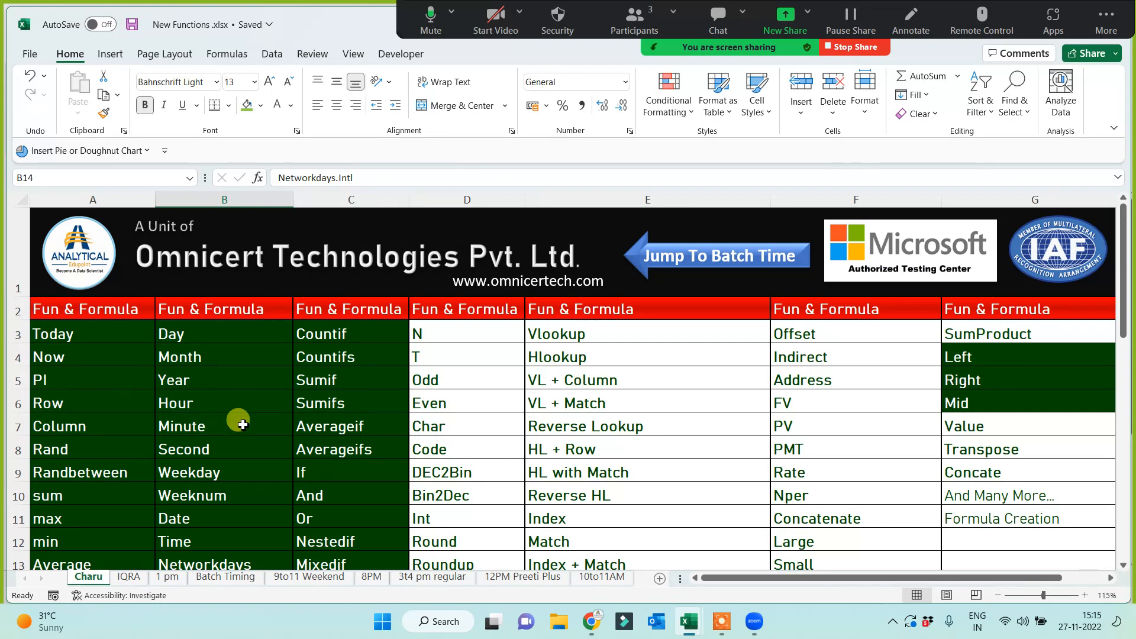
pyautogui.scroll(-2, 242, 424)
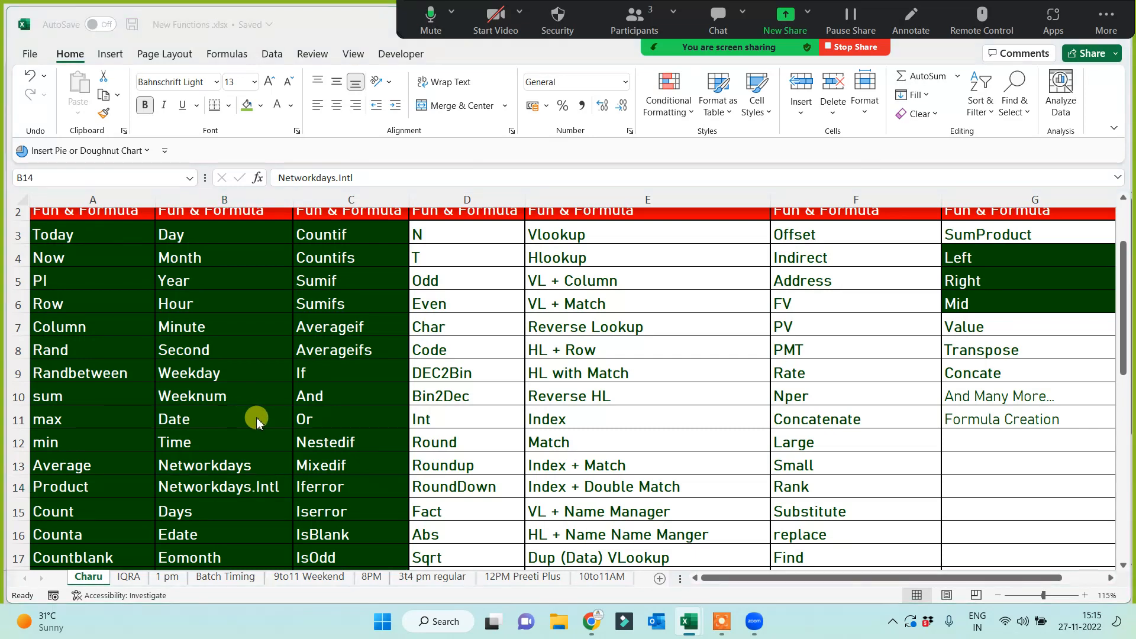
pyautogui.hotkey('alt', 'Tab')
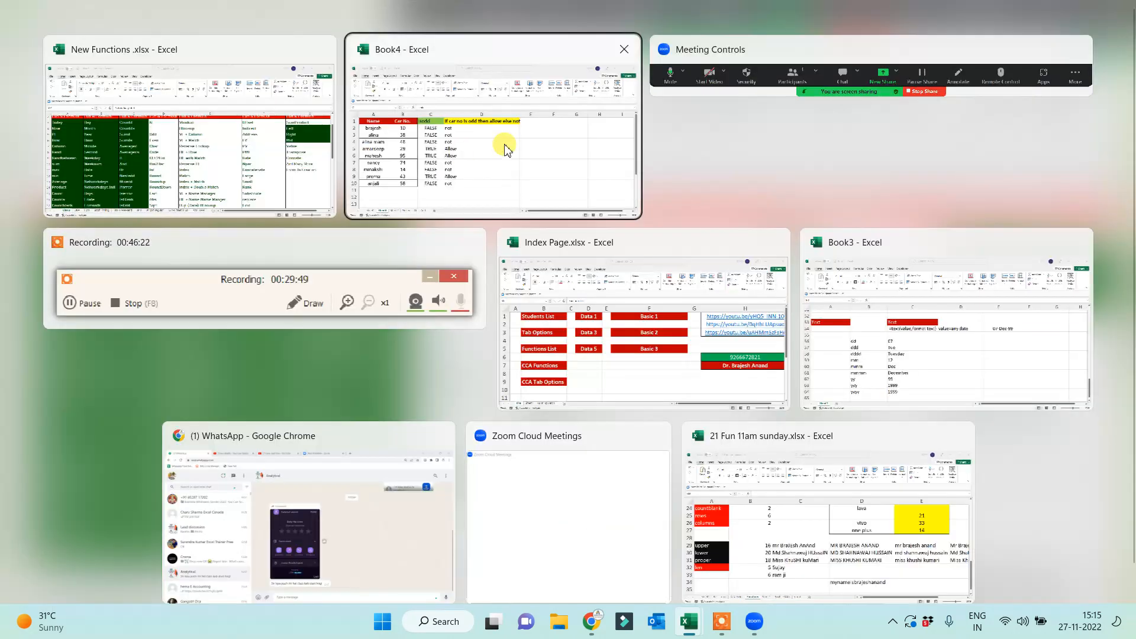
pyautogui.press('Escape')
pyautogui.hotkey('alt', 'Tab')
# Centre the contents of the whole car table, A1:D10, horizontally.
pyautogui.click(456, 499)
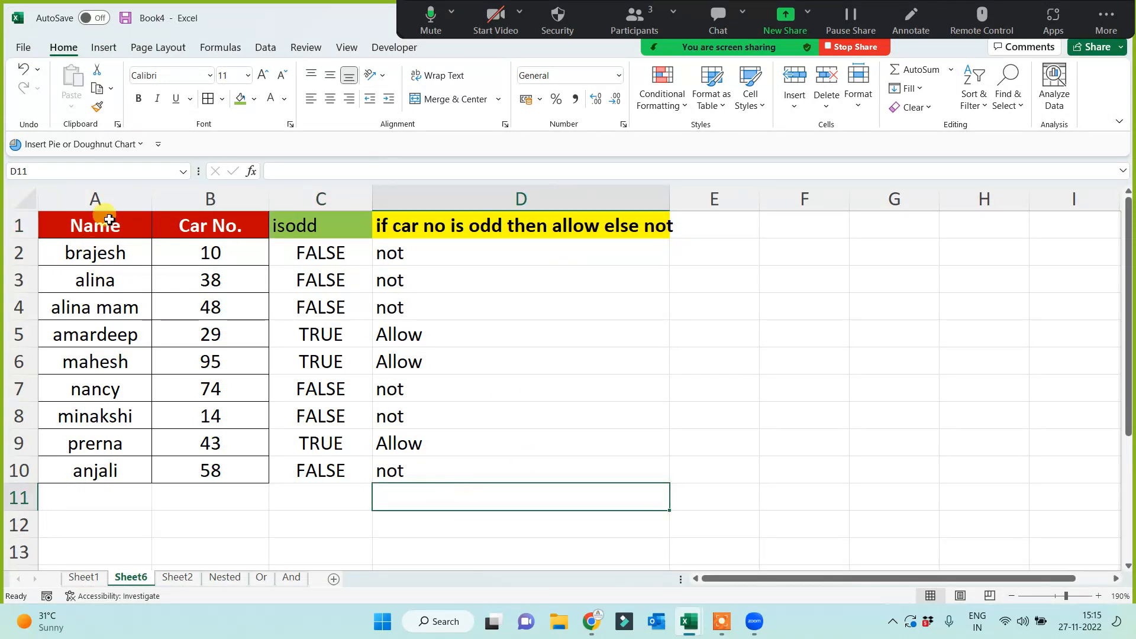
pyautogui.moveTo(107, 222); pyautogui.dragTo(506, 488)
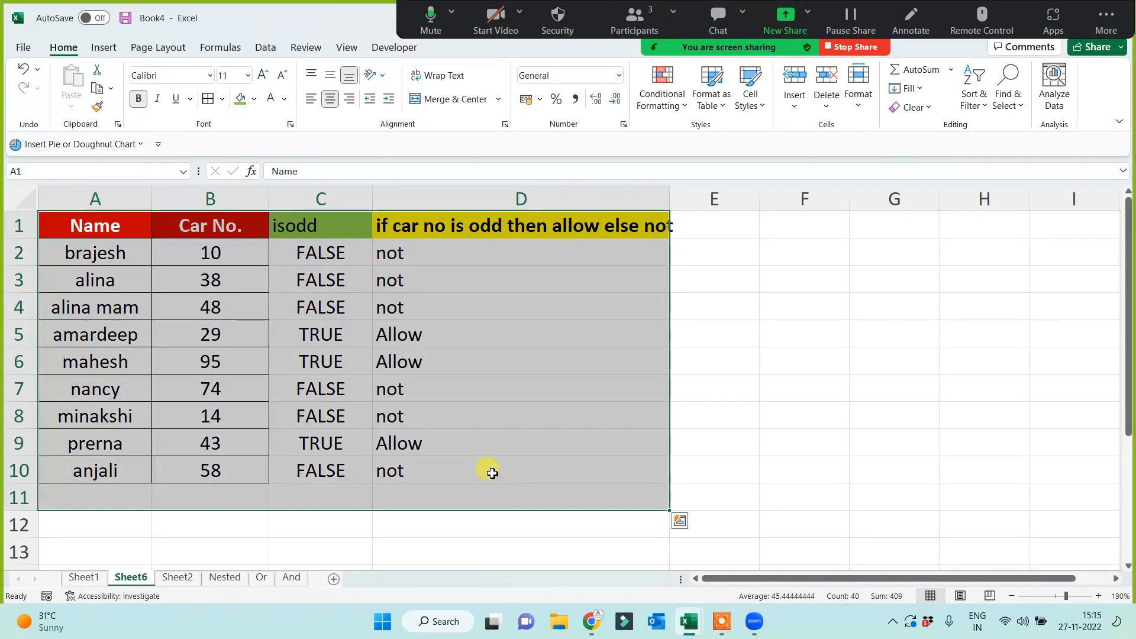
pyautogui.click(107, 227)
pyautogui.moveTo(106, 227); pyautogui.dragTo(517, 476)
pyautogui.click(329, 103)
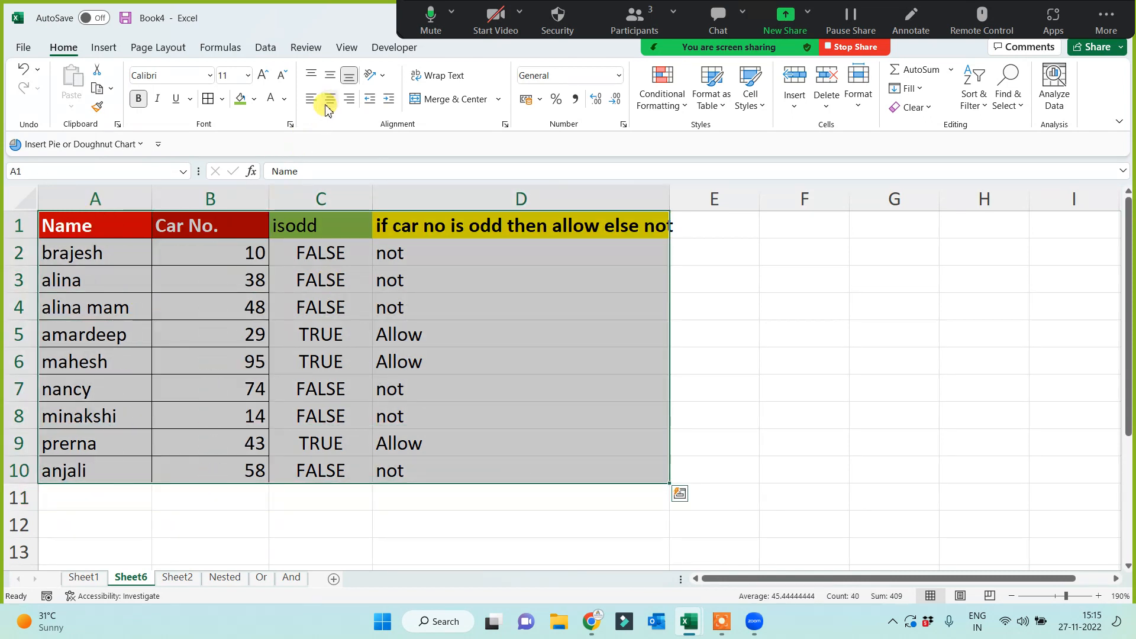
pyautogui.click(329, 103)
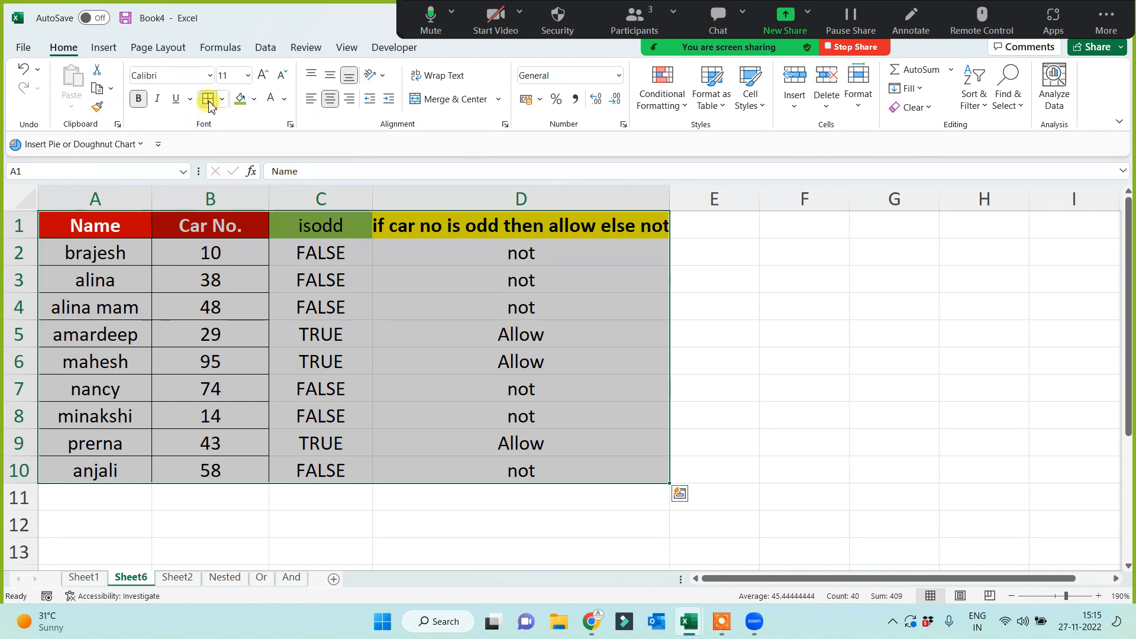
# Apply borders to all cells of A1:D10 and widen column D so its header has room.
pyautogui.click(827, 385)
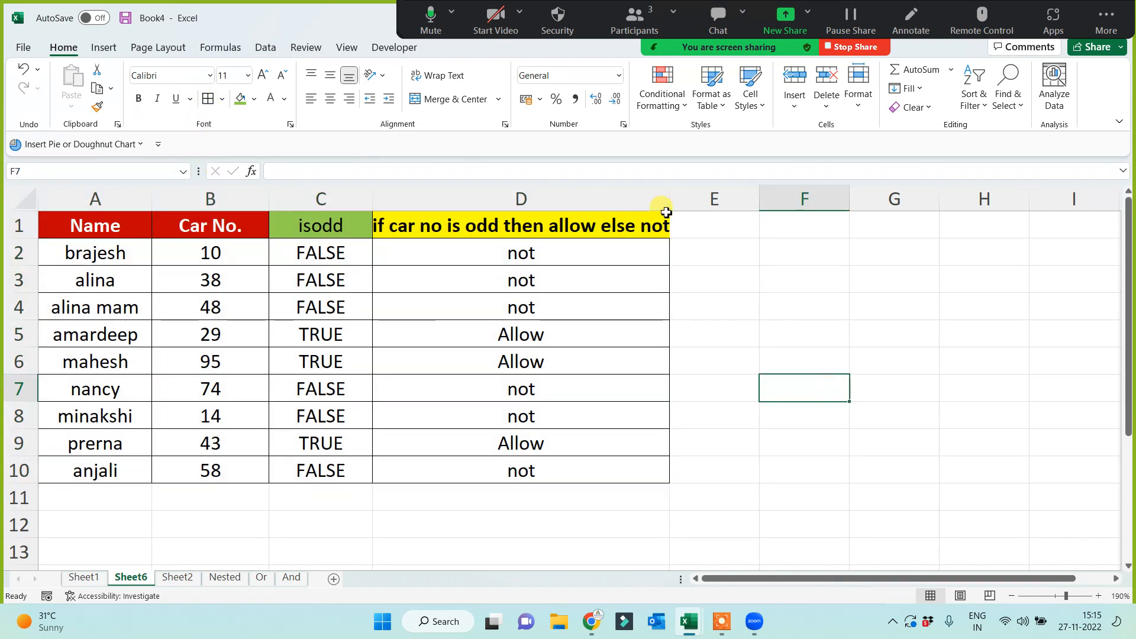
pyautogui.moveTo(669, 199); pyautogui.dragTo(711, 199)
pyautogui.click(318, 538)
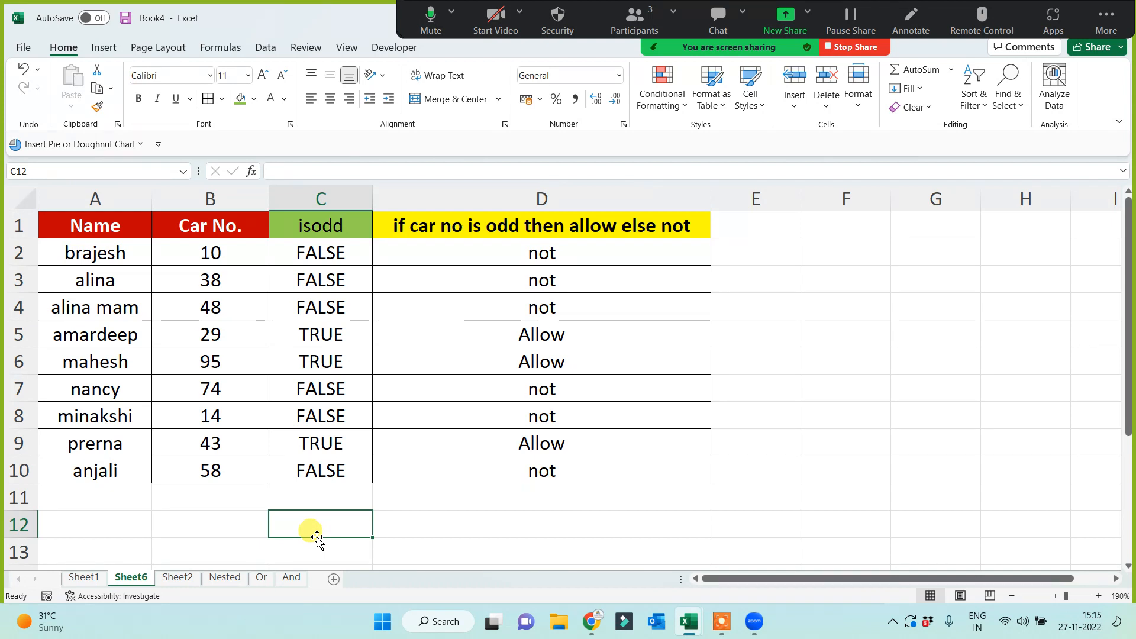
# Copy the Name and Car No. columns, A1:B10, into A1 of a new sheet.
pyautogui.moveTo(94, 227); pyautogui.dragTo(173, 462)
pyautogui.hotkey('ctrl', 'c')
pyautogui.click(334, 579)
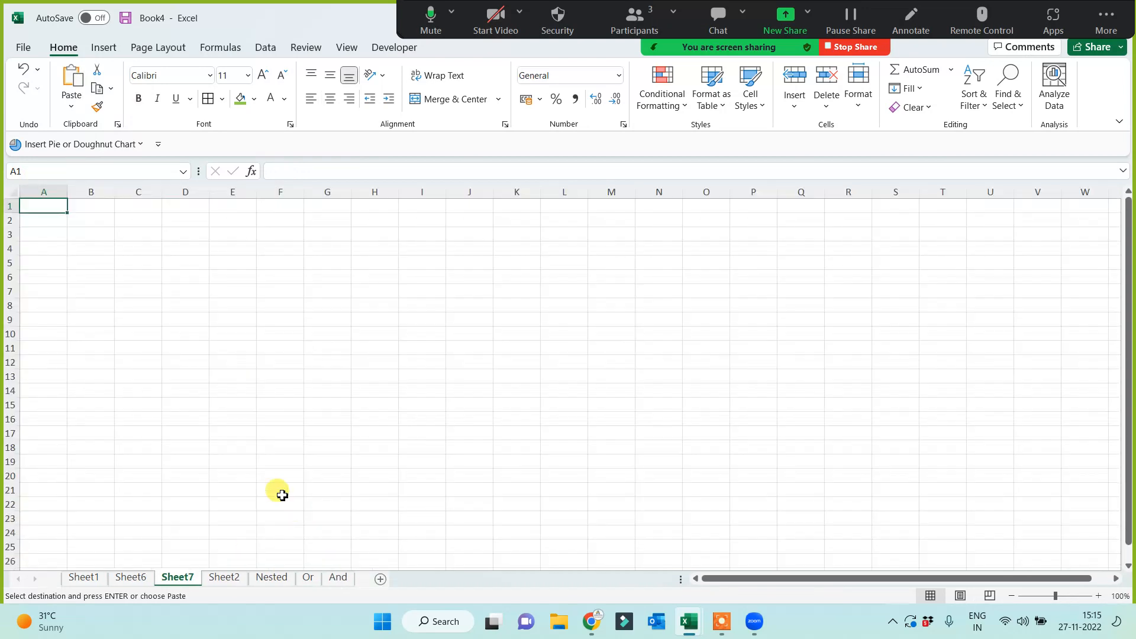
pyautogui.hotkey('ctrl', 'v')
pyautogui.scroll(4, 304, 436)
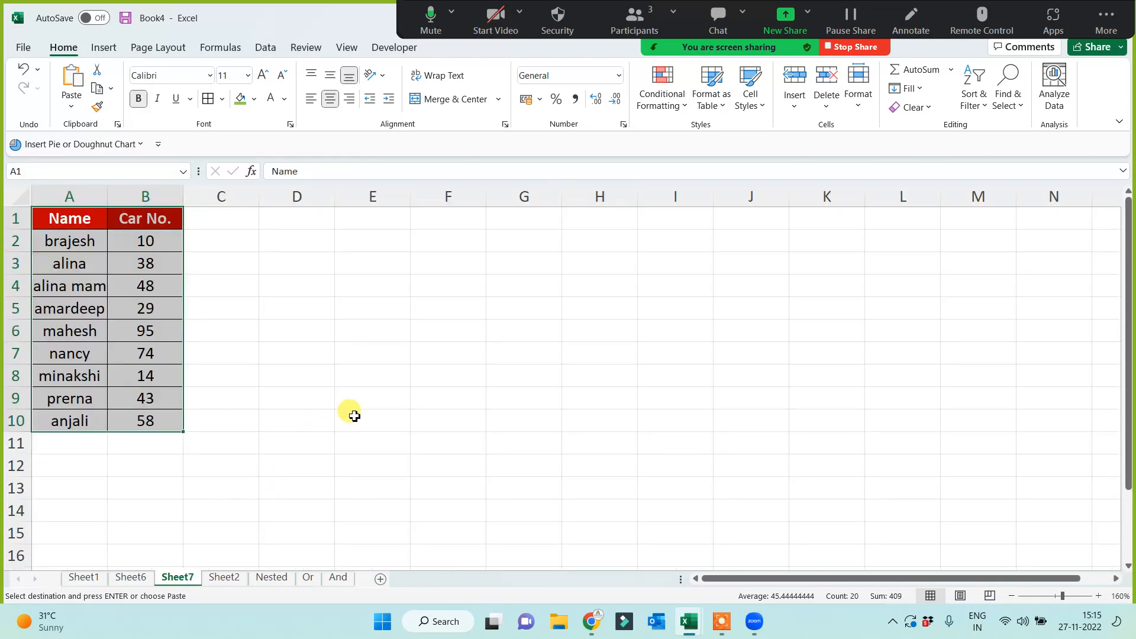
pyautogui.scroll(1, 349, 411)
# Enter the question "if name starts with a then print their name else blank?" in cell E1.
pyautogui.click(415, 333)
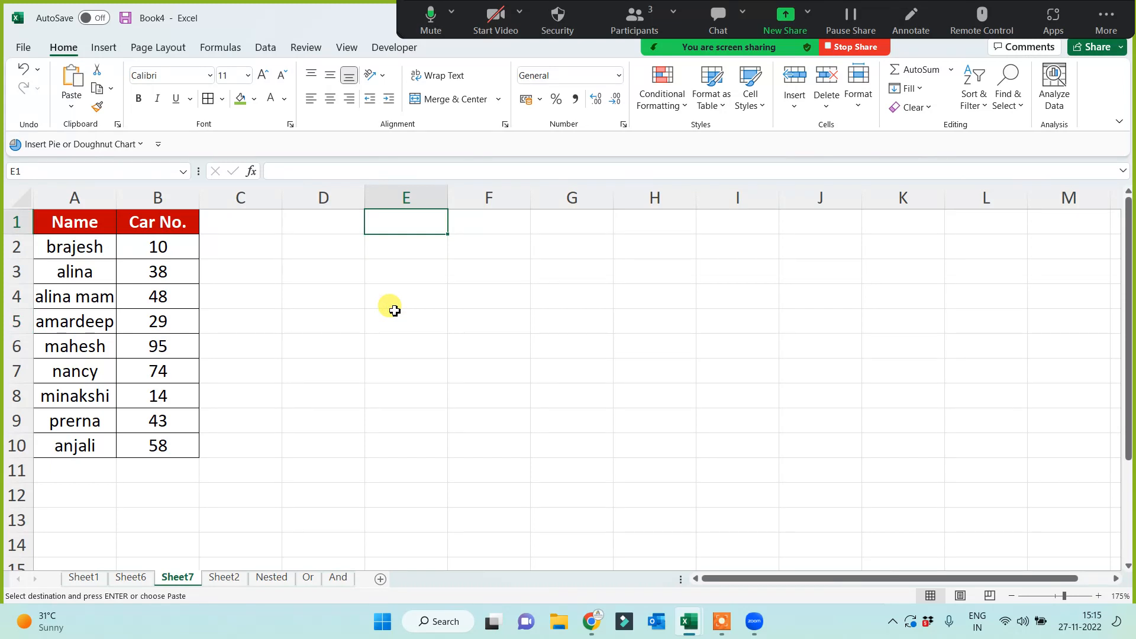
pyautogui.write('if name starts with')
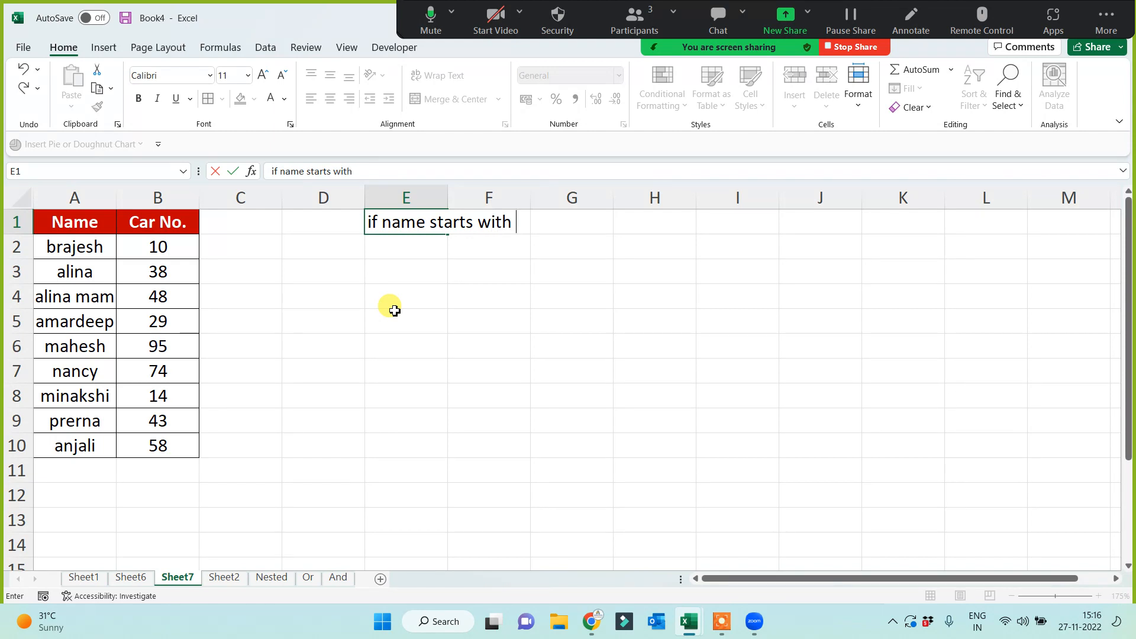
pyautogui.write('a then print the')
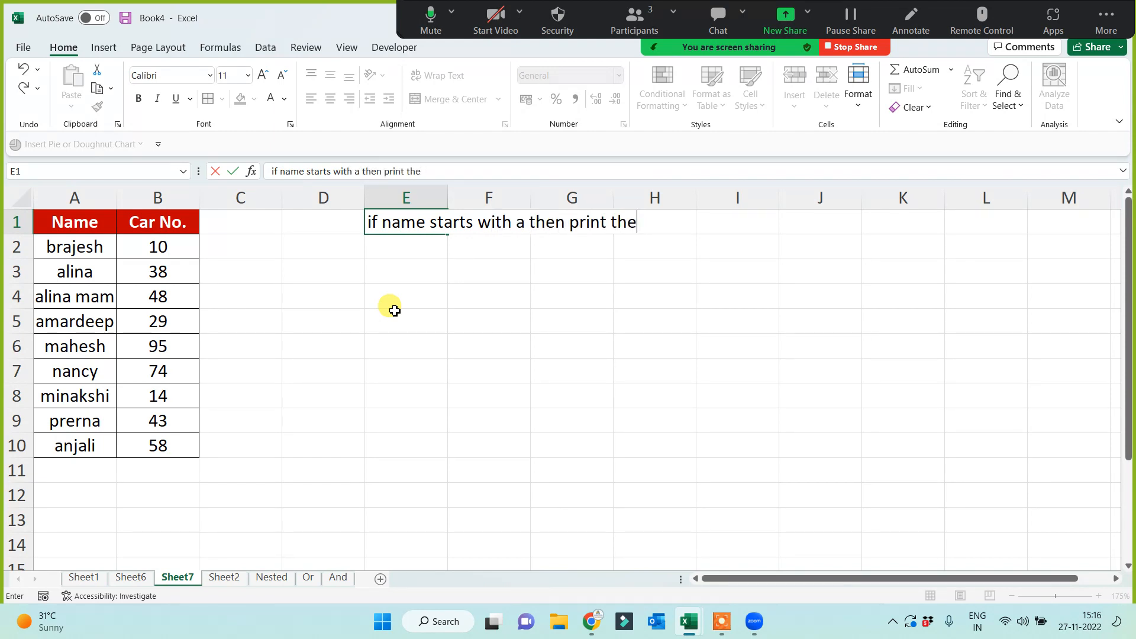
pyautogui.write('ir name else')
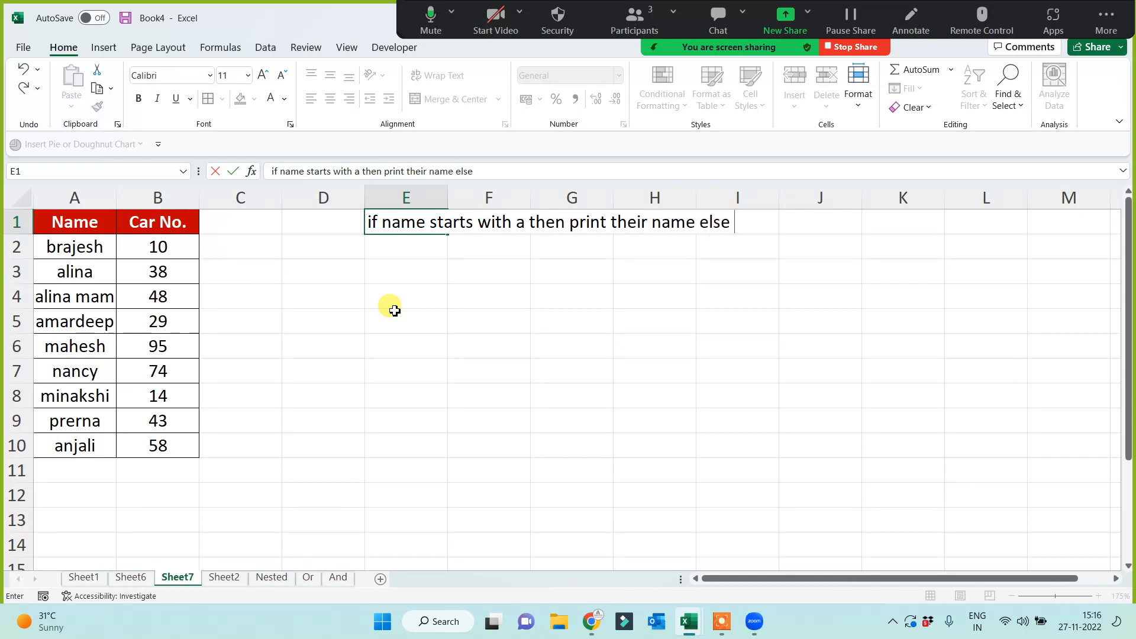
pyautogui.write(' blank?')
pyautogui.press('Return')
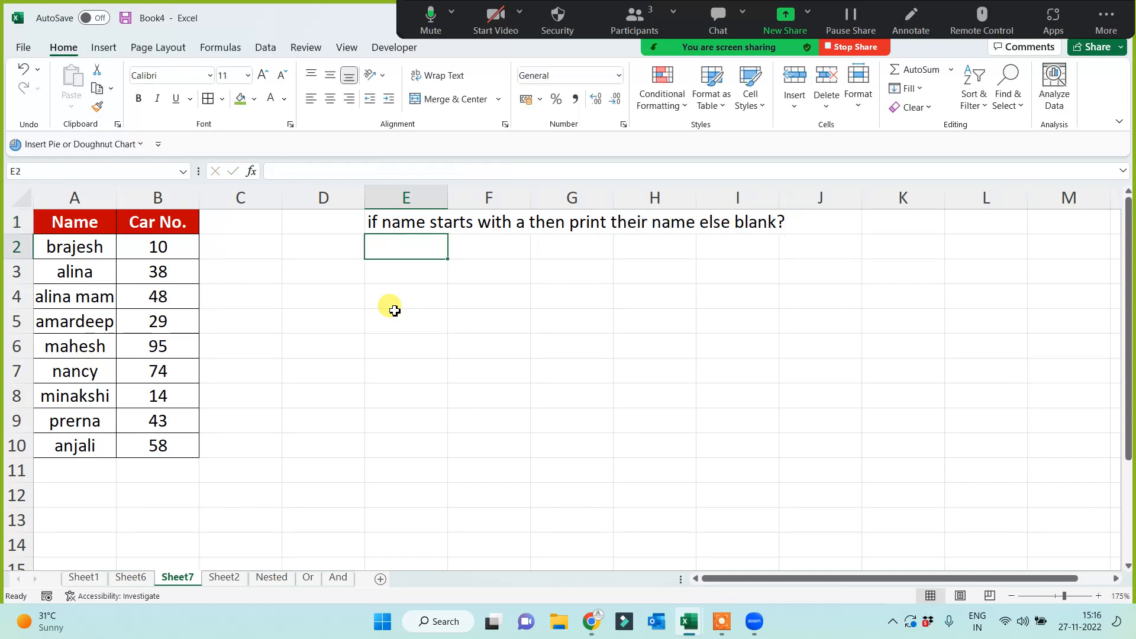
# Fit column E to the width of the question text and fill cell E1 with green.
pyautogui.doubleClick(448, 189)
pyautogui.click(437, 356)
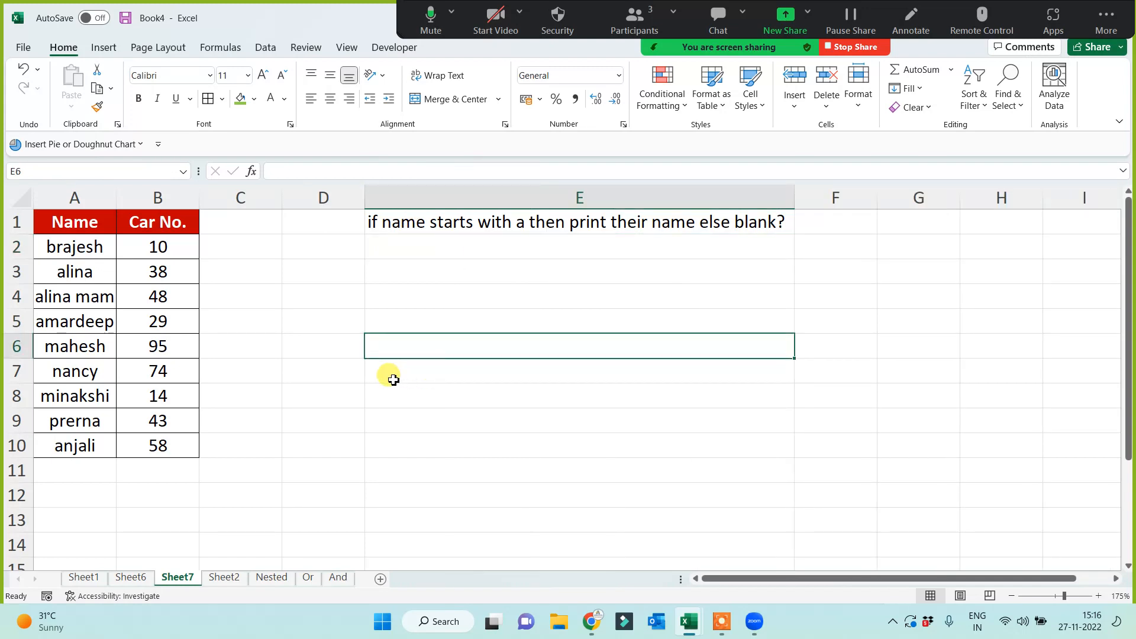
pyautogui.scroll(1, 388, 375)
pyautogui.click(484, 225)
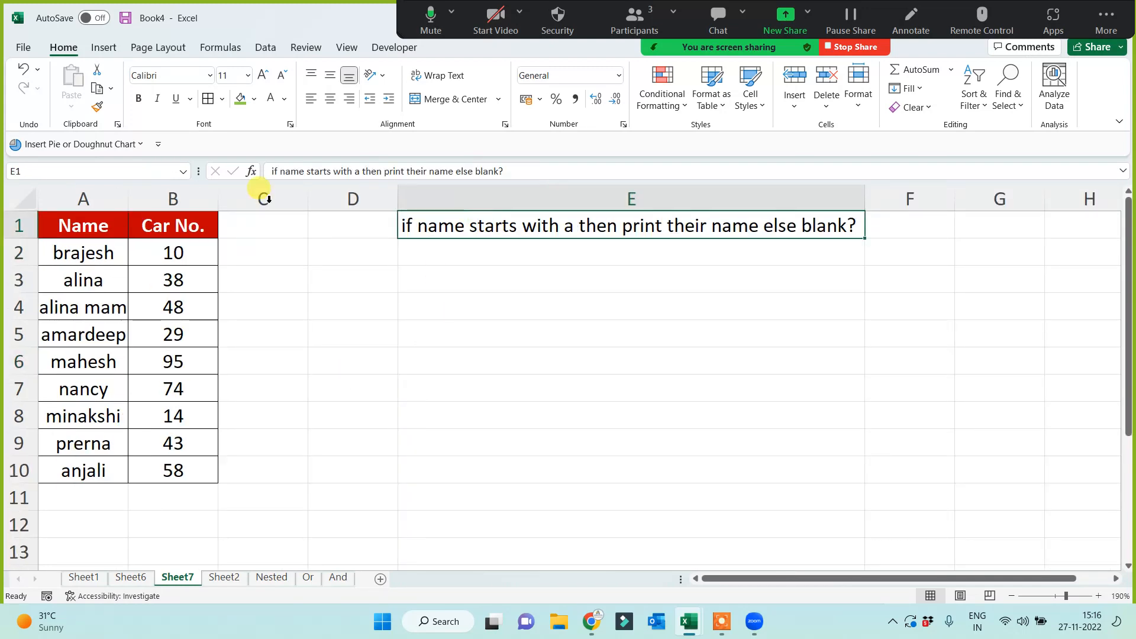
pyautogui.click(240, 98)
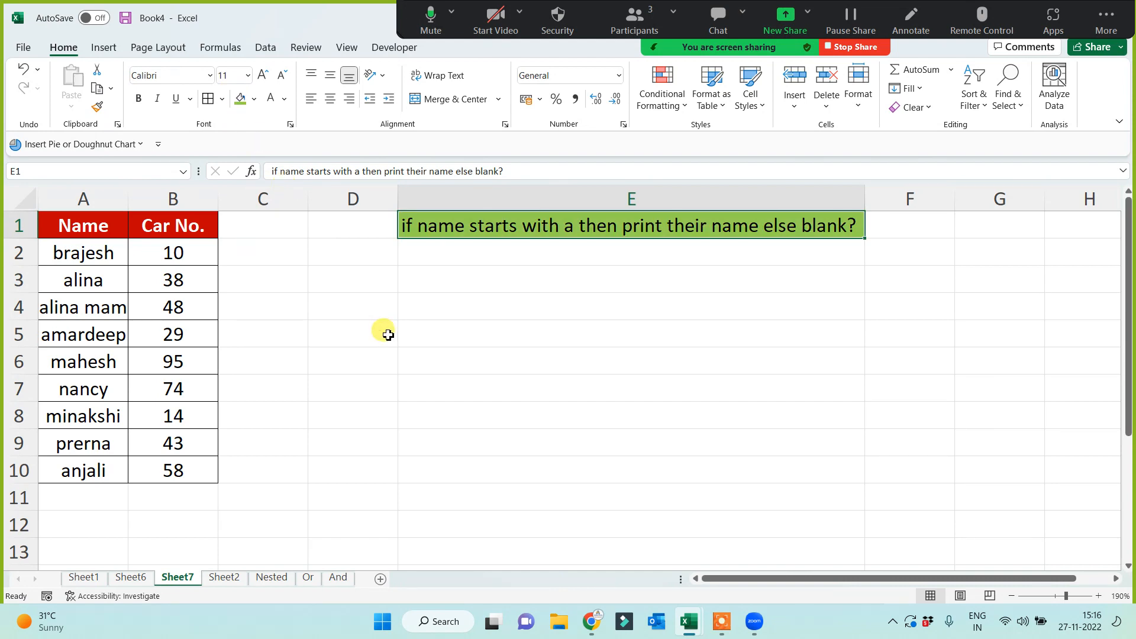
pyautogui.click(88, 252)
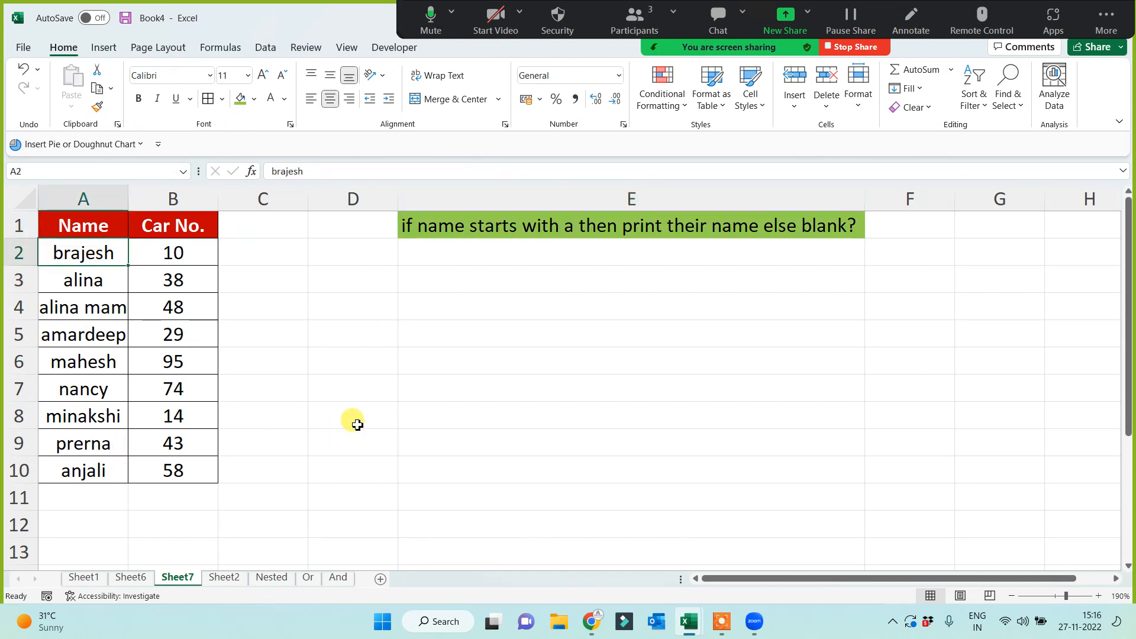
pyautogui.click(48, 279)
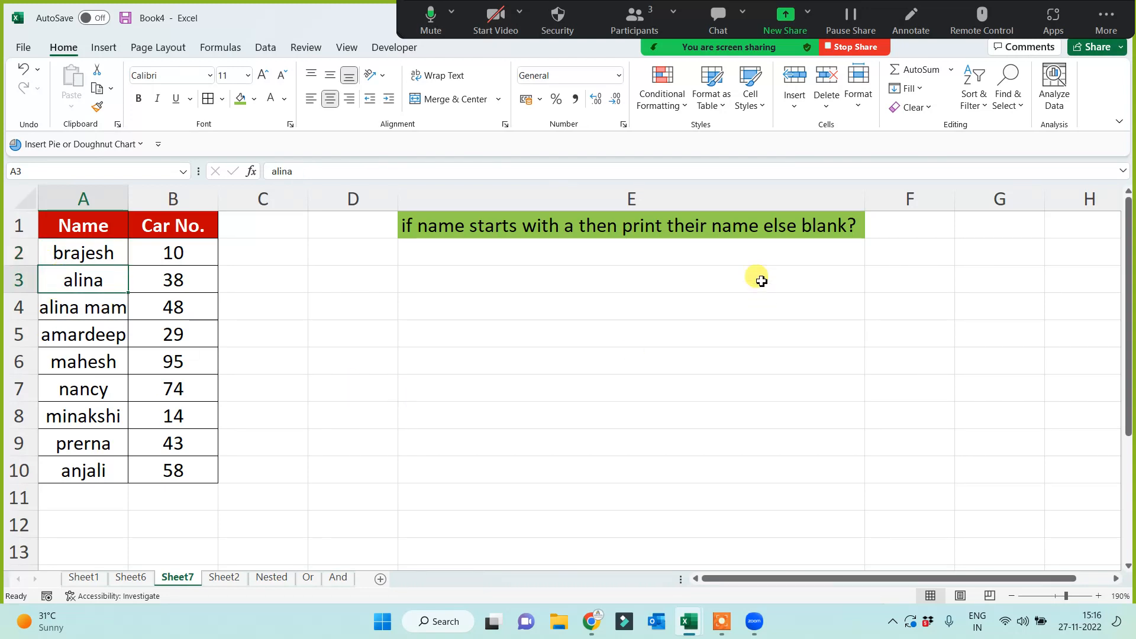
# Merge and centre the question across E1:G2, align it to the middle vertically, and make it bold at size 14.
pyautogui.click(723, 229)
pyautogui.moveTo(723, 229); pyautogui.dragTo(1010, 243)
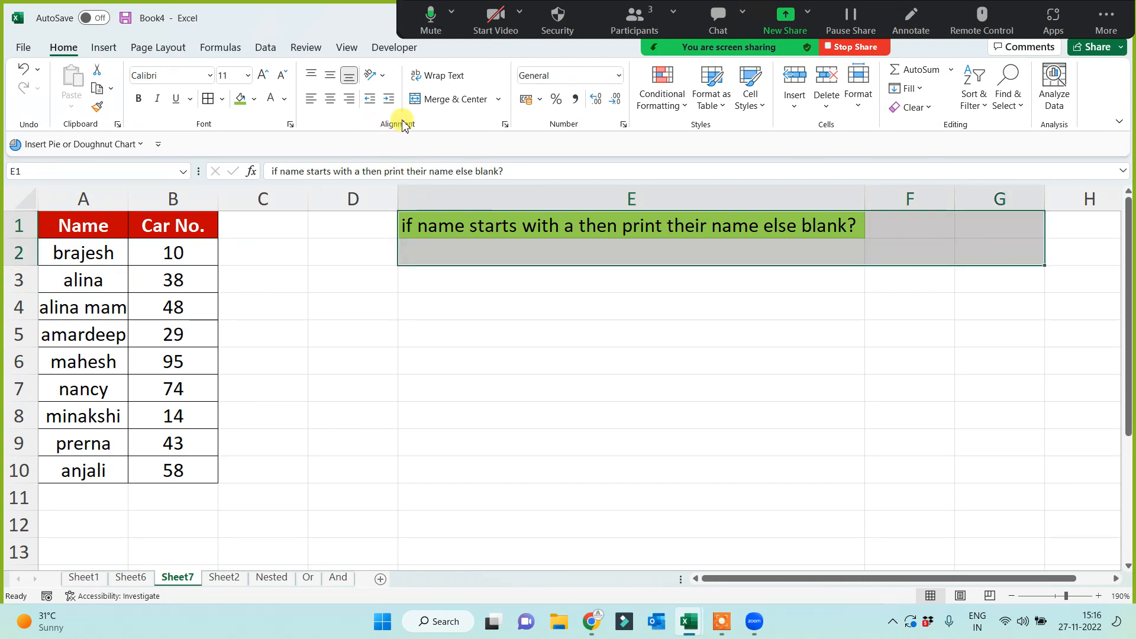
pyautogui.click(445, 99)
pyautogui.click(330, 76)
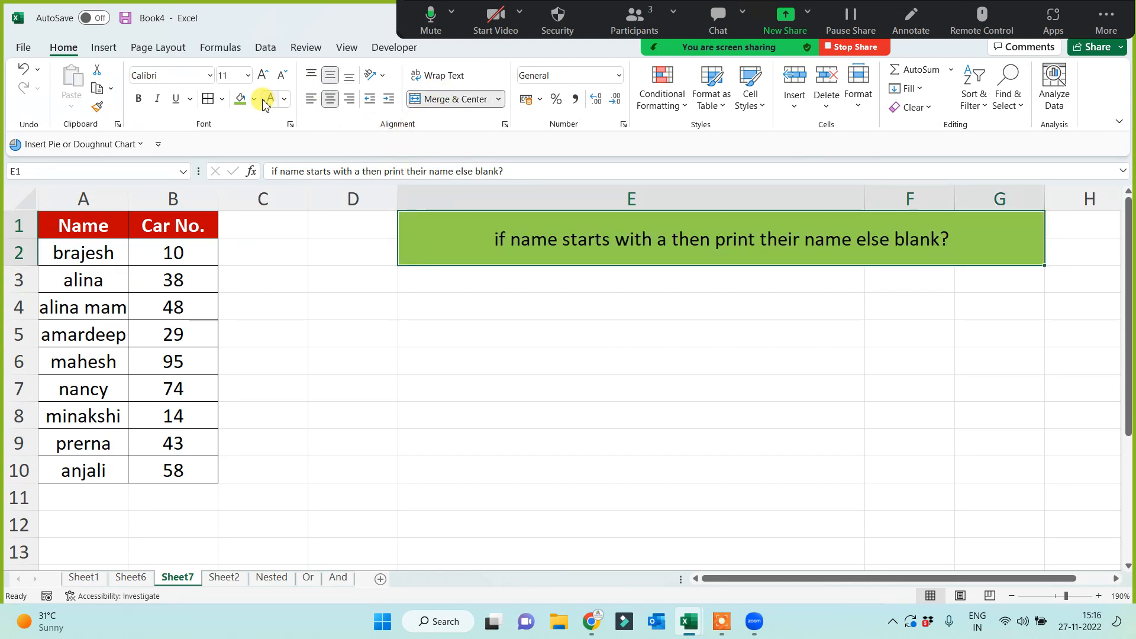
pyautogui.click(263, 76)
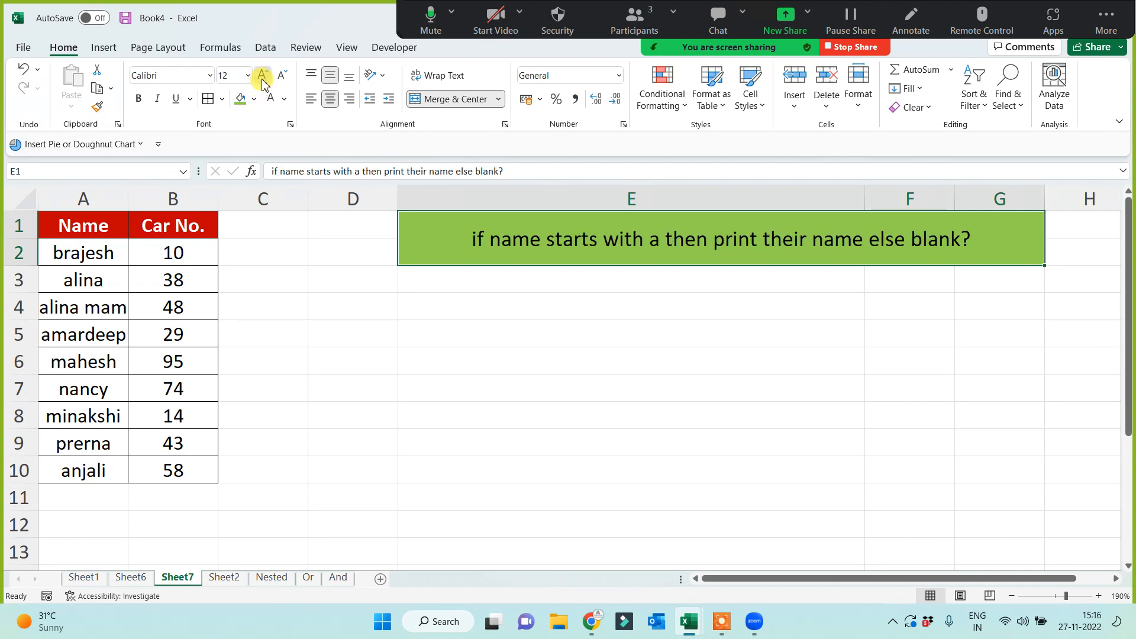
pyautogui.click(262, 76)
pyautogui.click(139, 98)
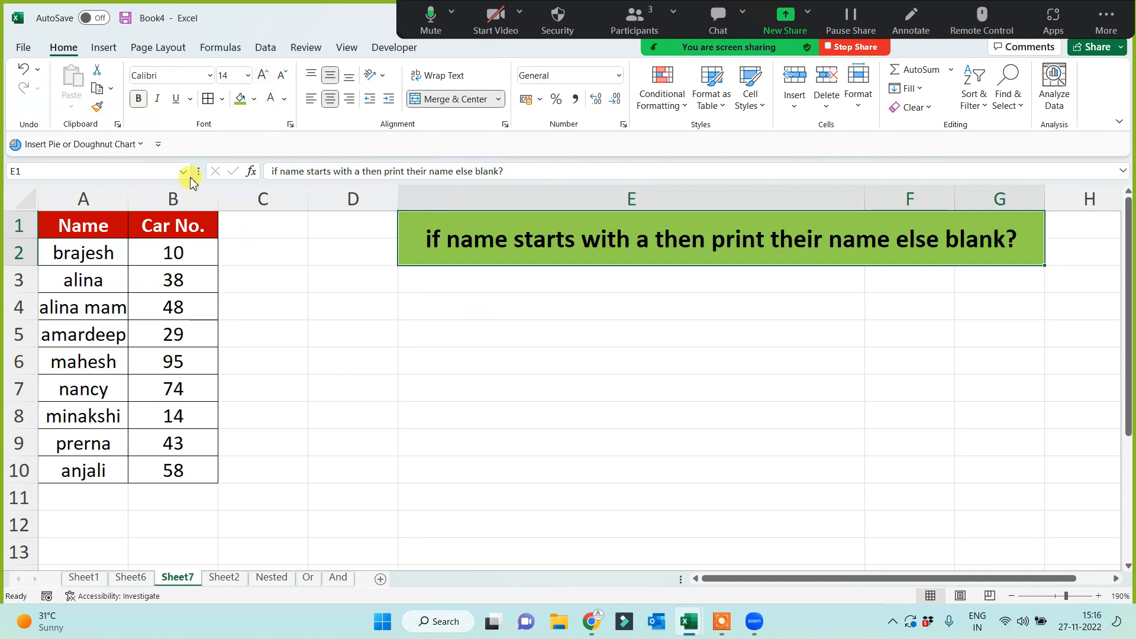
# Enter the header "Left" in cell C1 and fill it with green.
pyautogui.click(279, 232)
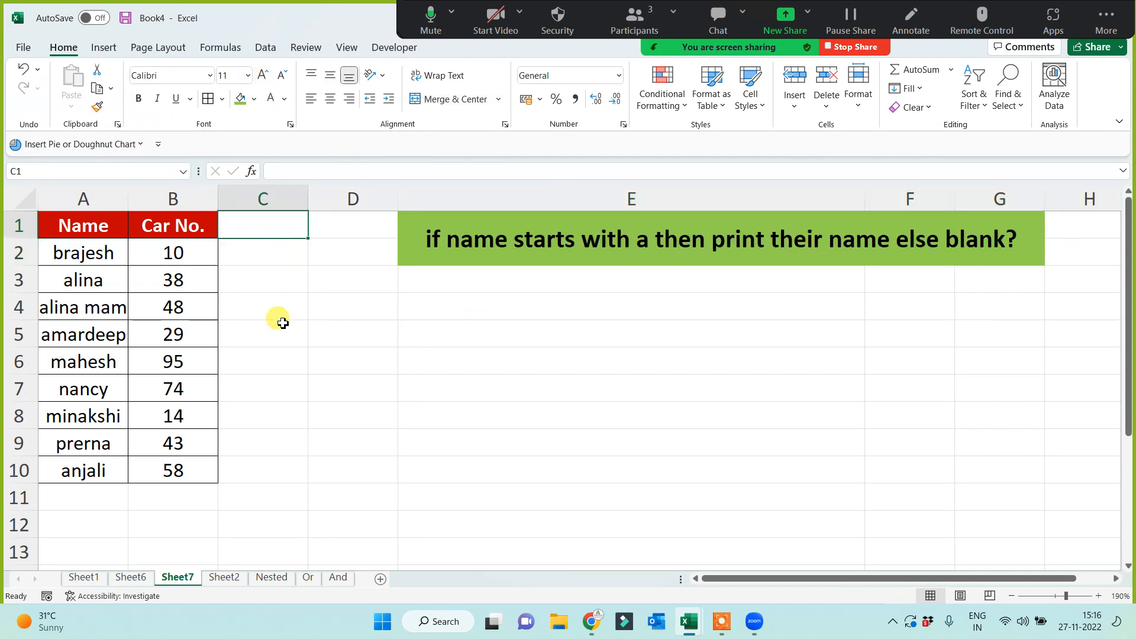
pyautogui.write('Left')
pyautogui.press('Return')
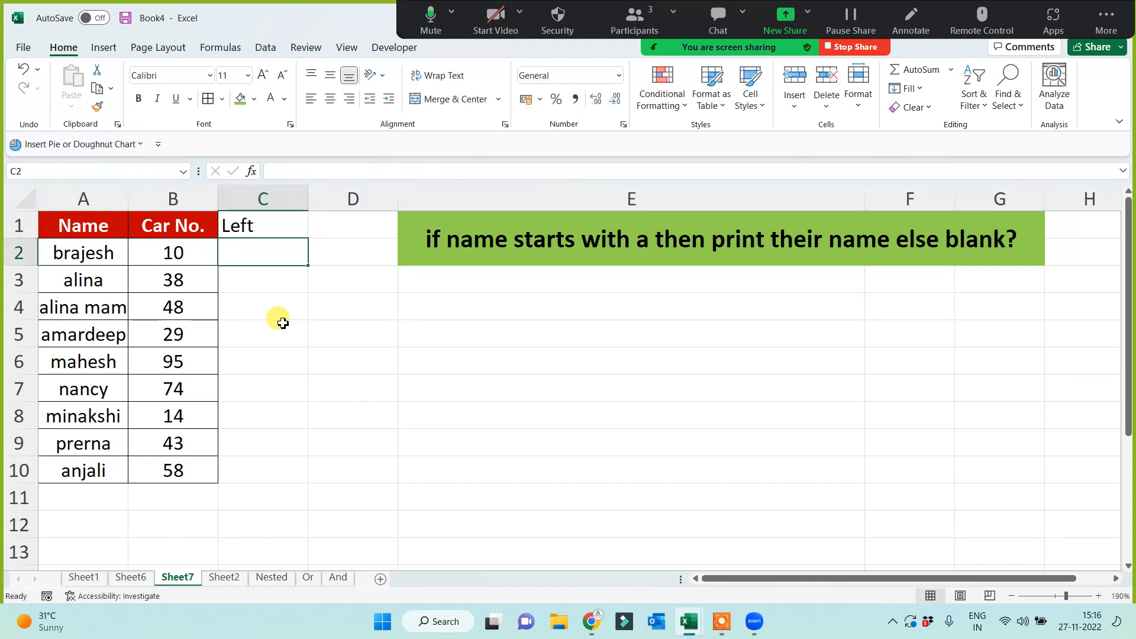
pyautogui.click(279, 225)
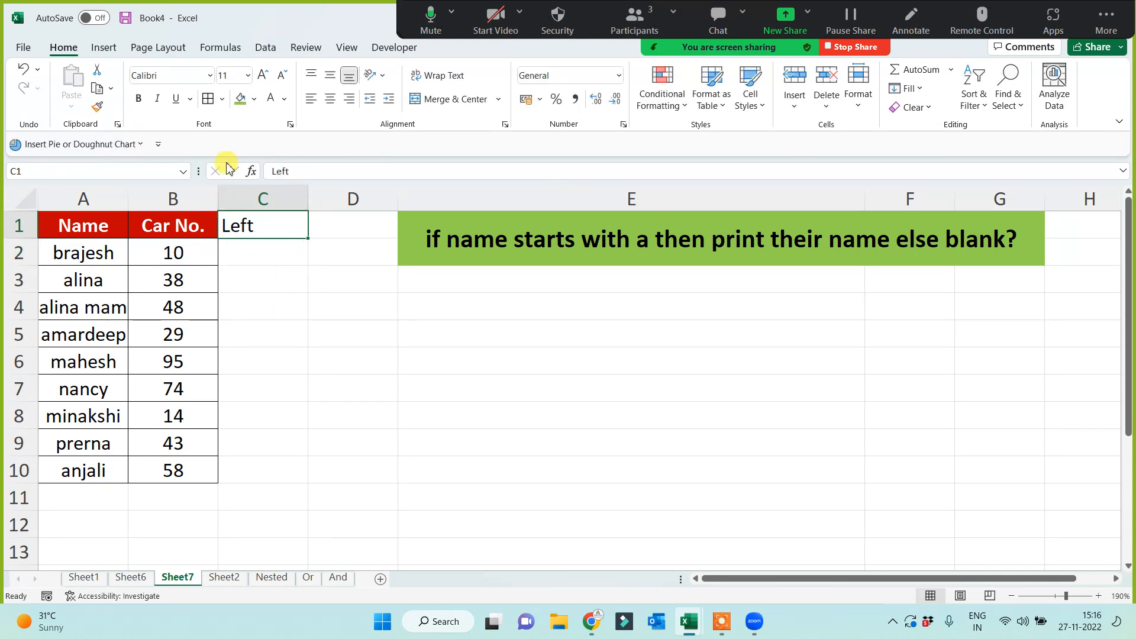
pyautogui.click(240, 98)
# Extract the first letter of each name with =LEFT(A2) in C2 and fill the formula down to C10.
pyautogui.click(253, 253)
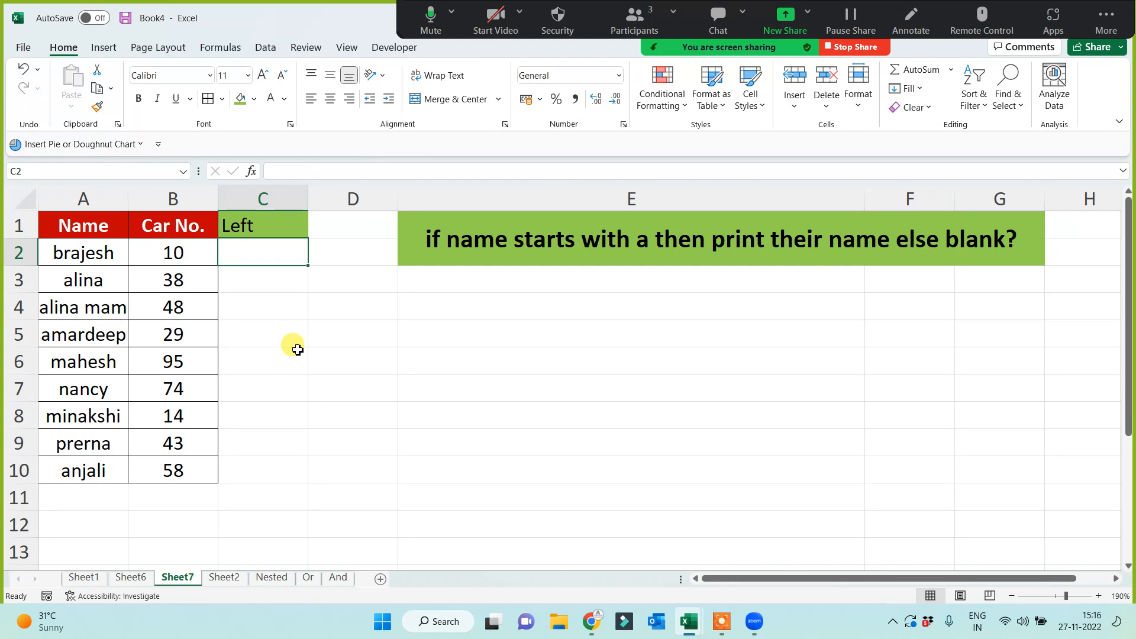
pyautogui.write('=lef')
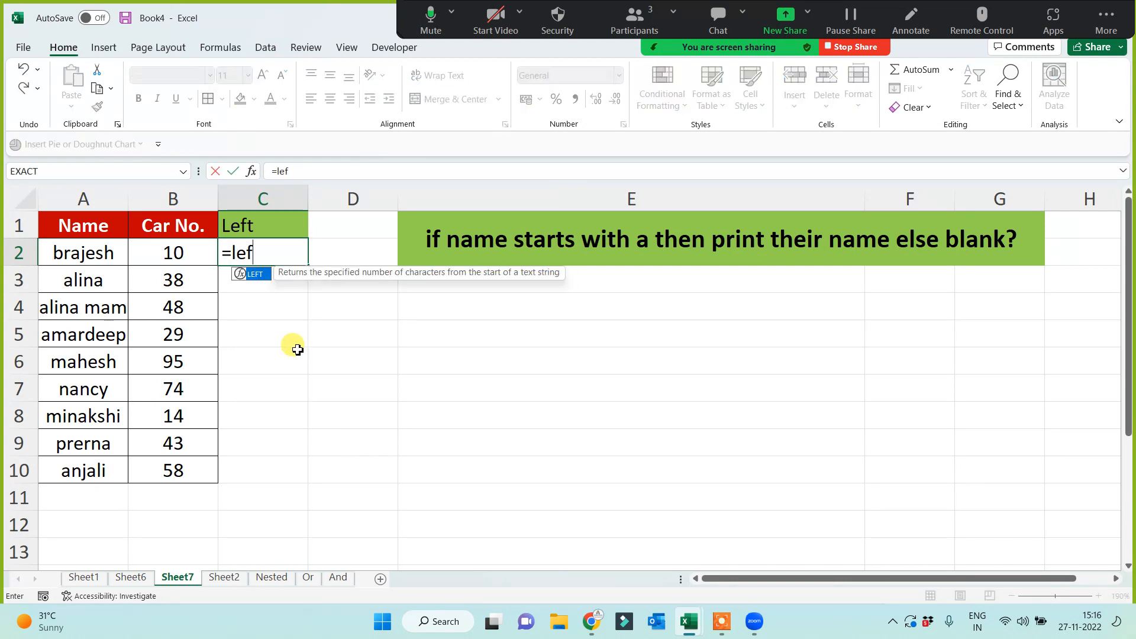
pyautogui.write('t(')
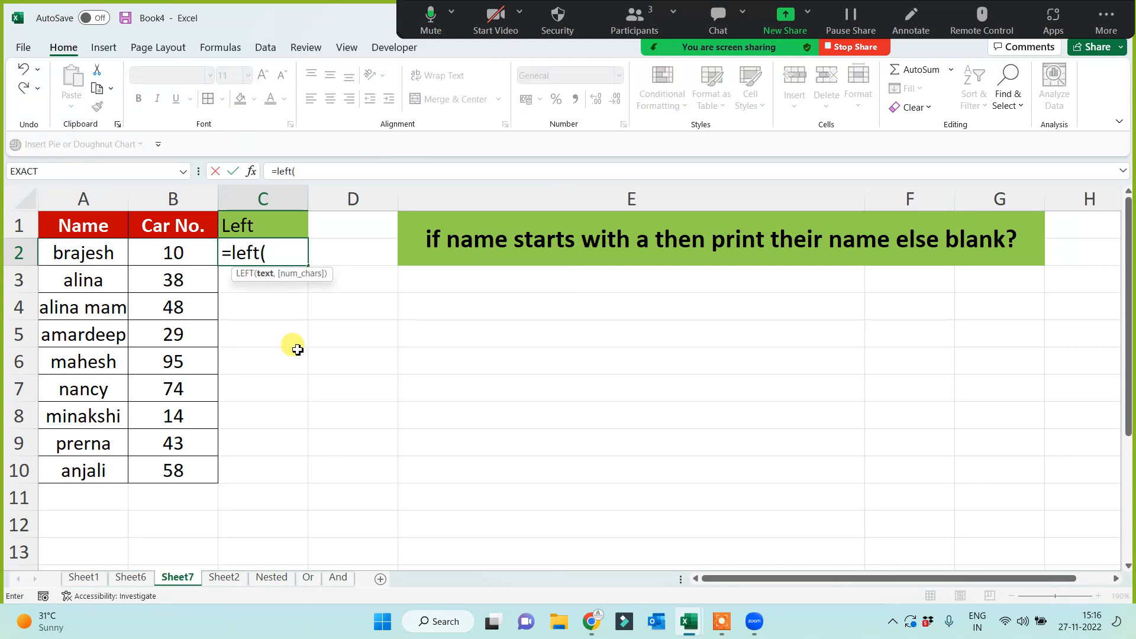
pyautogui.click(97, 254)
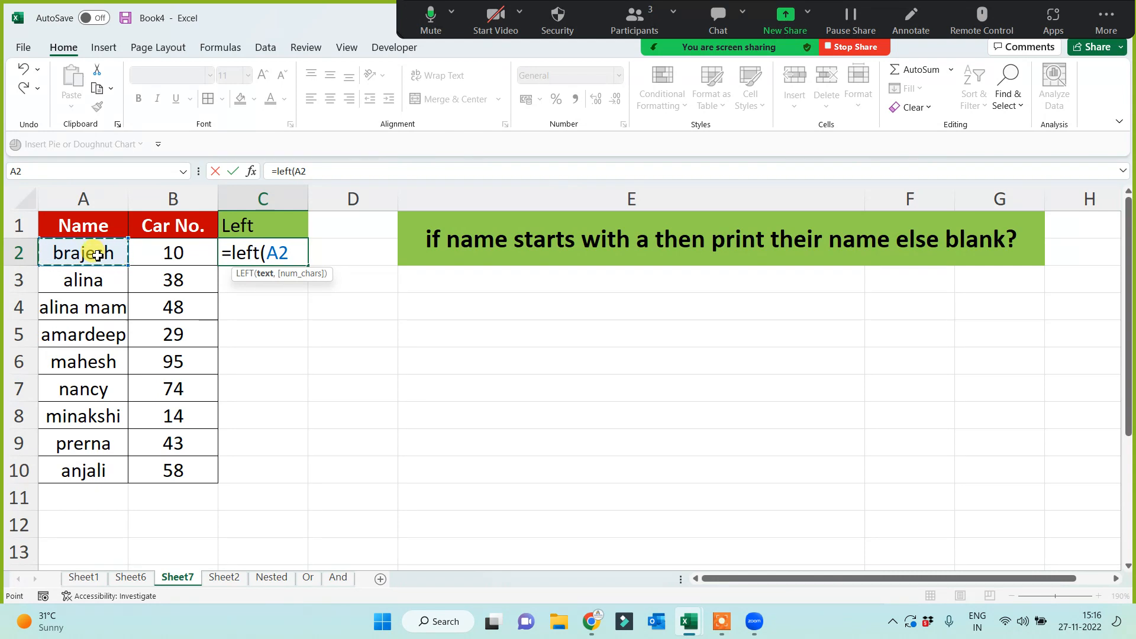
pyautogui.write(')')
pyautogui.press('Return')
pyautogui.press('Up')
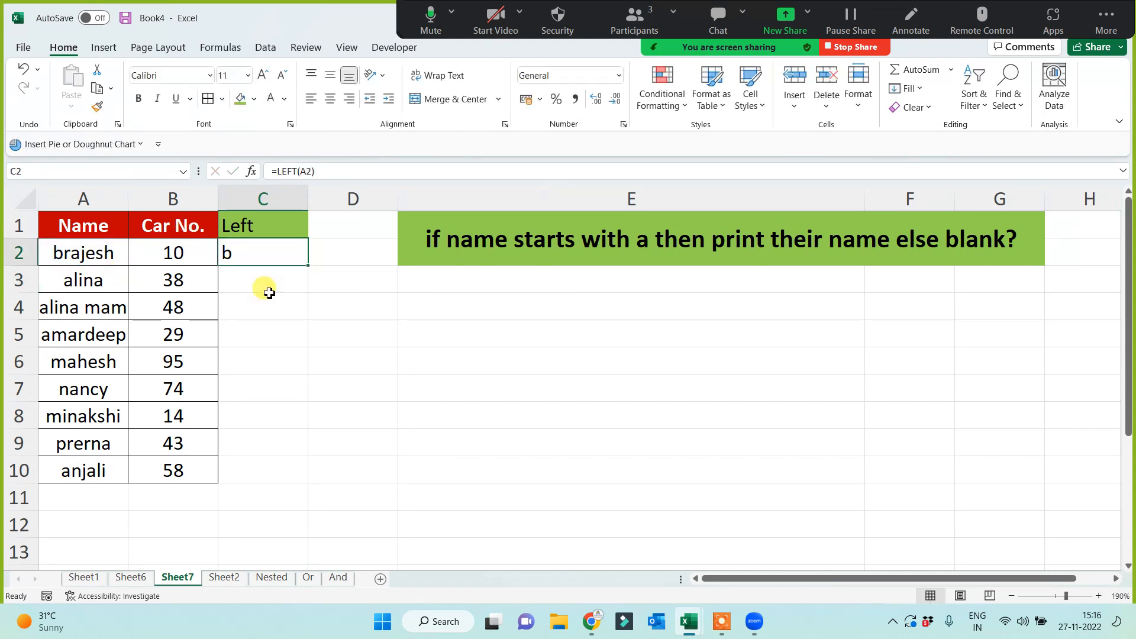
pyautogui.doubleClick(308, 265)
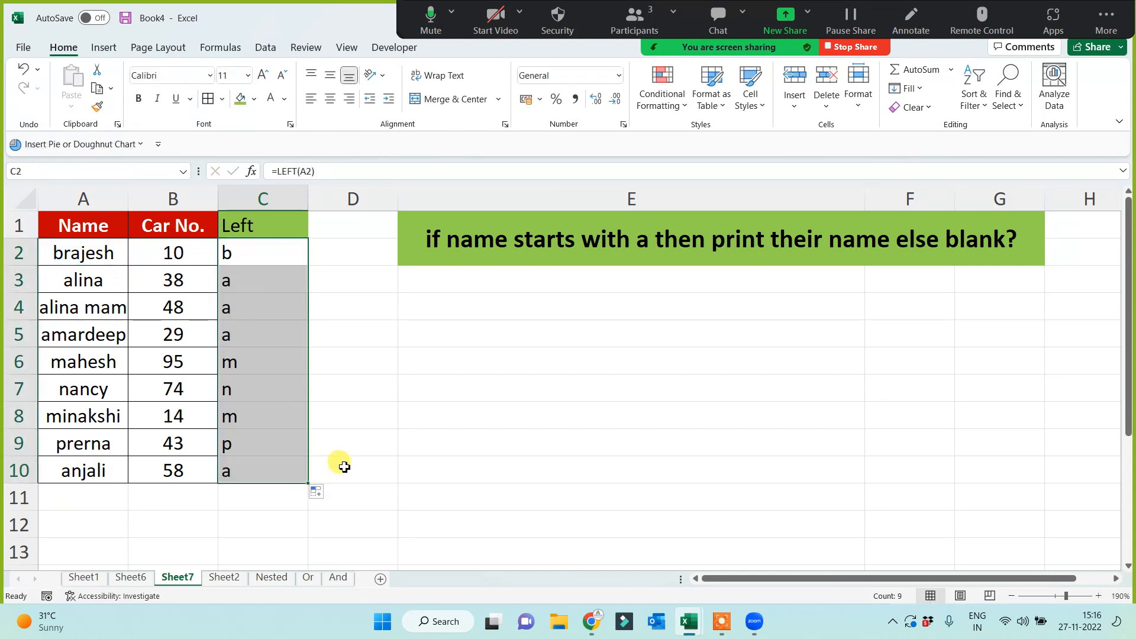
# Enter the formula =IF(C2="a",A2,"") in cell D2 to return only names starting with a.
pyautogui.click(367, 229)
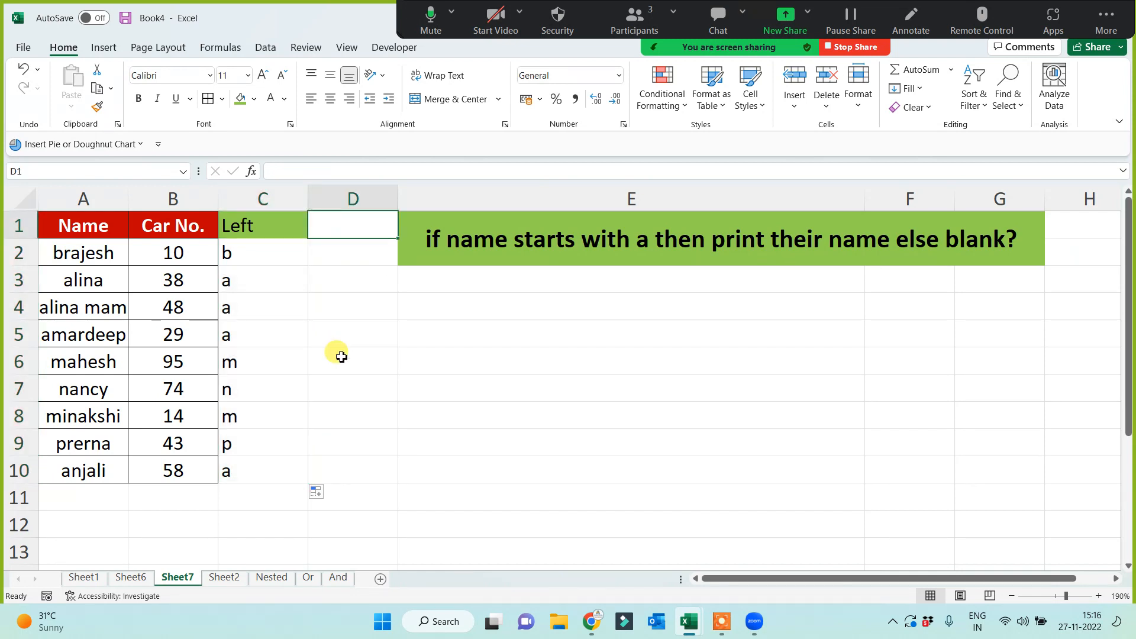
pyautogui.press('Down')
pyautogui.write('=if')
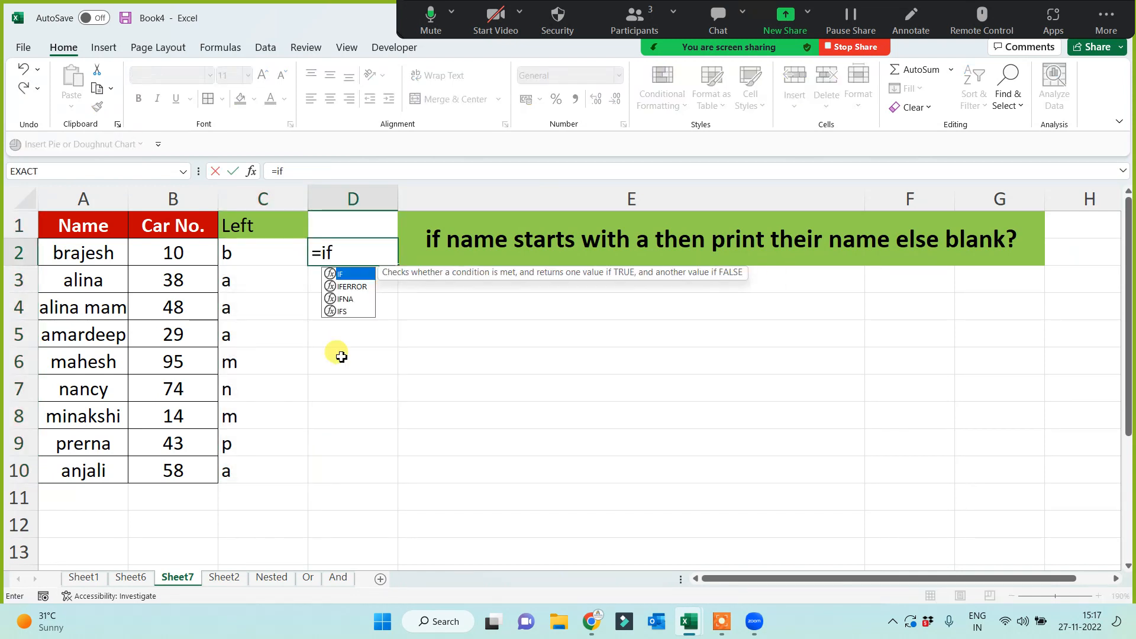
pyautogui.write('(')
pyautogui.click(240, 254)
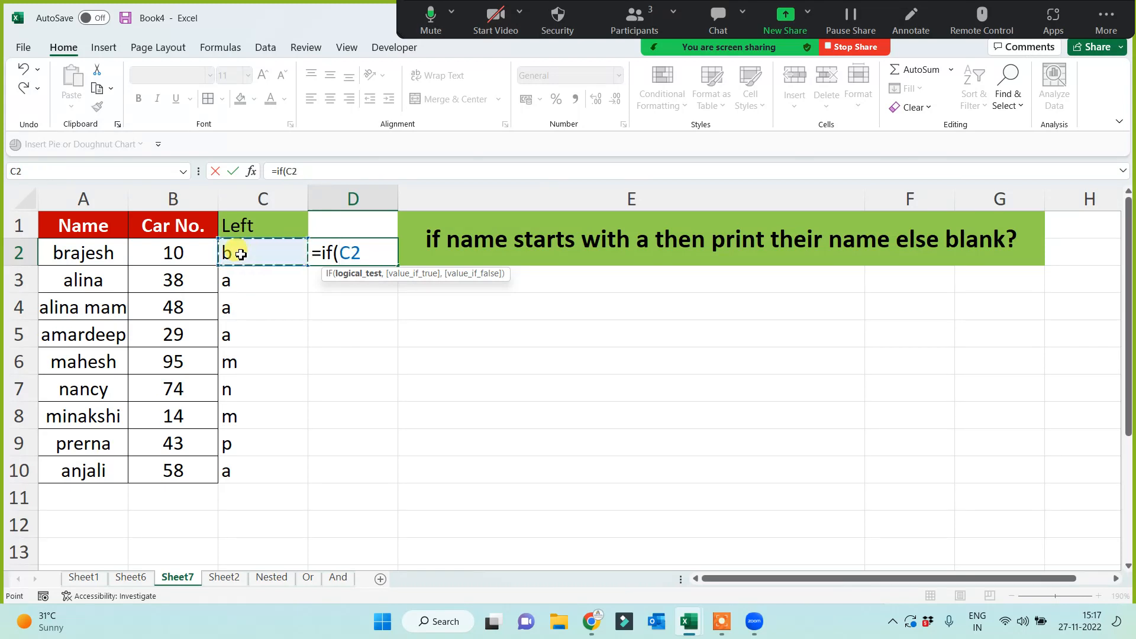
pyautogui.write('="a",')
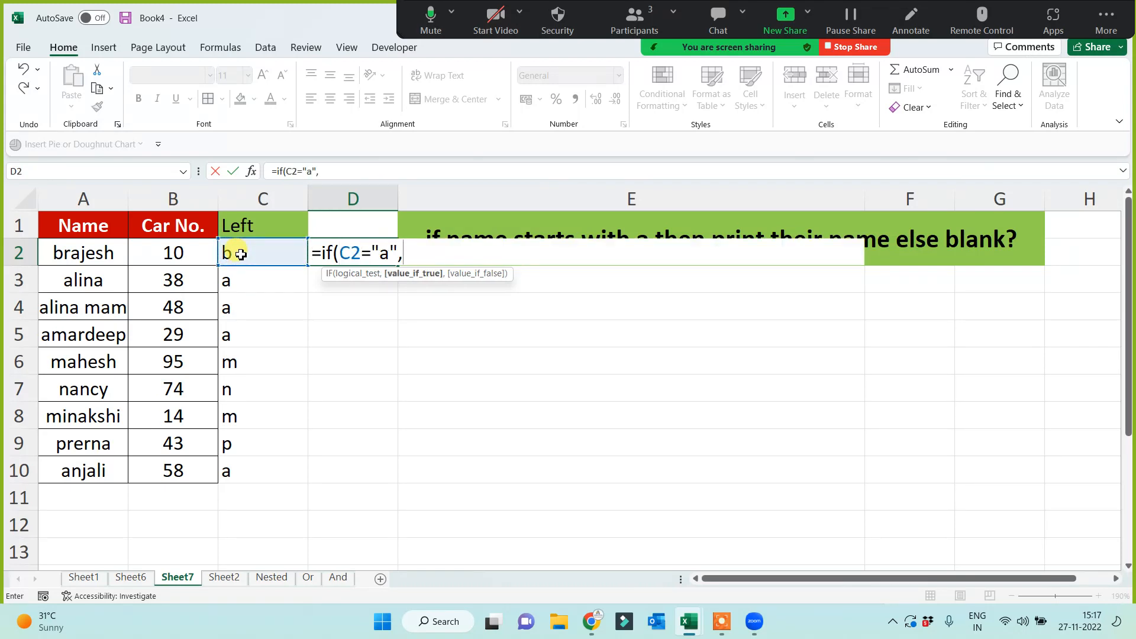
pyautogui.click(92, 253)
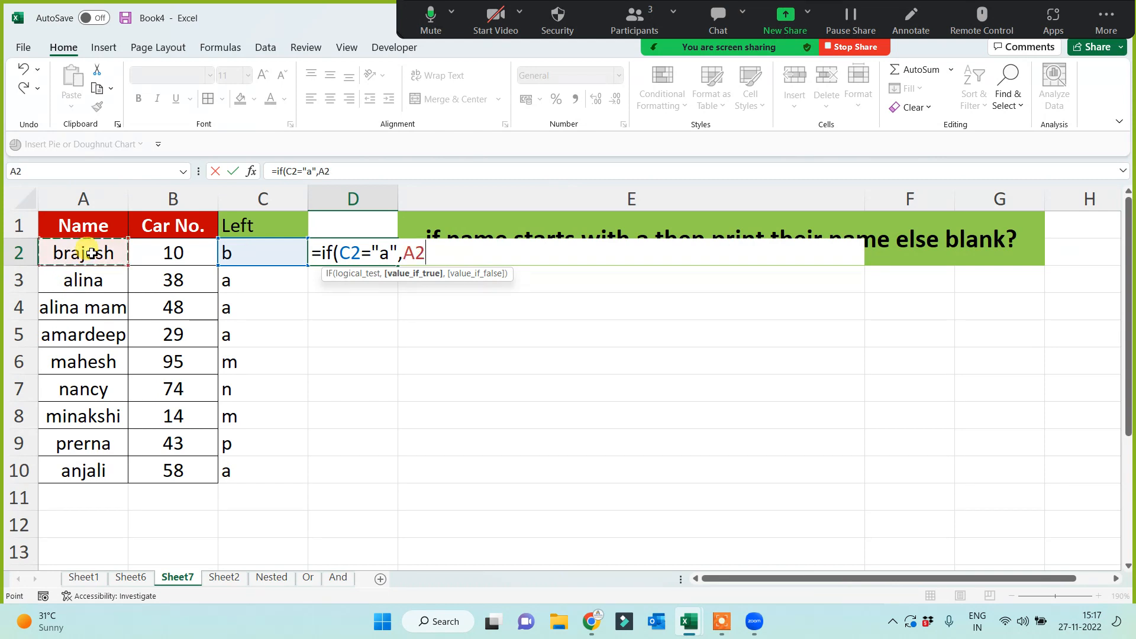
pyautogui.write(',""')
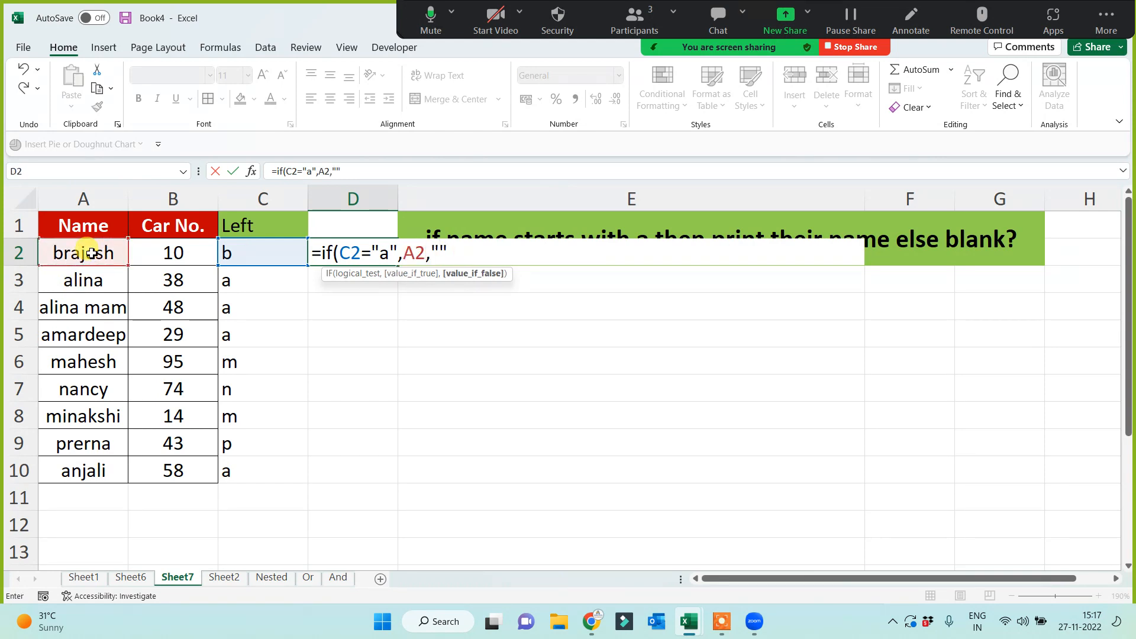
pyautogui.write(')')
pyautogui.press('Return')
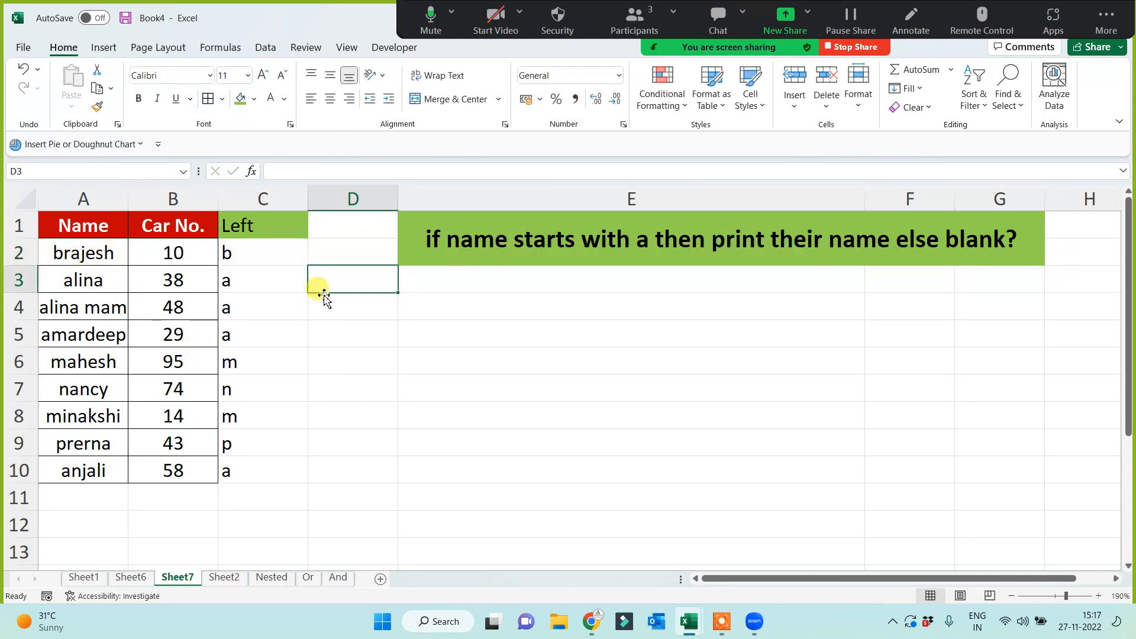
# Fill the IF formula from D2 down to D10 and widen column D so the names have room.
pyautogui.click(327, 249)
pyautogui.moveTo(397, 265); pyautogui.dragTo(373, 487)
pyautogui.click(341, 285)
pyautogui.click(342, 312)
pyautogui.click(347, 339)
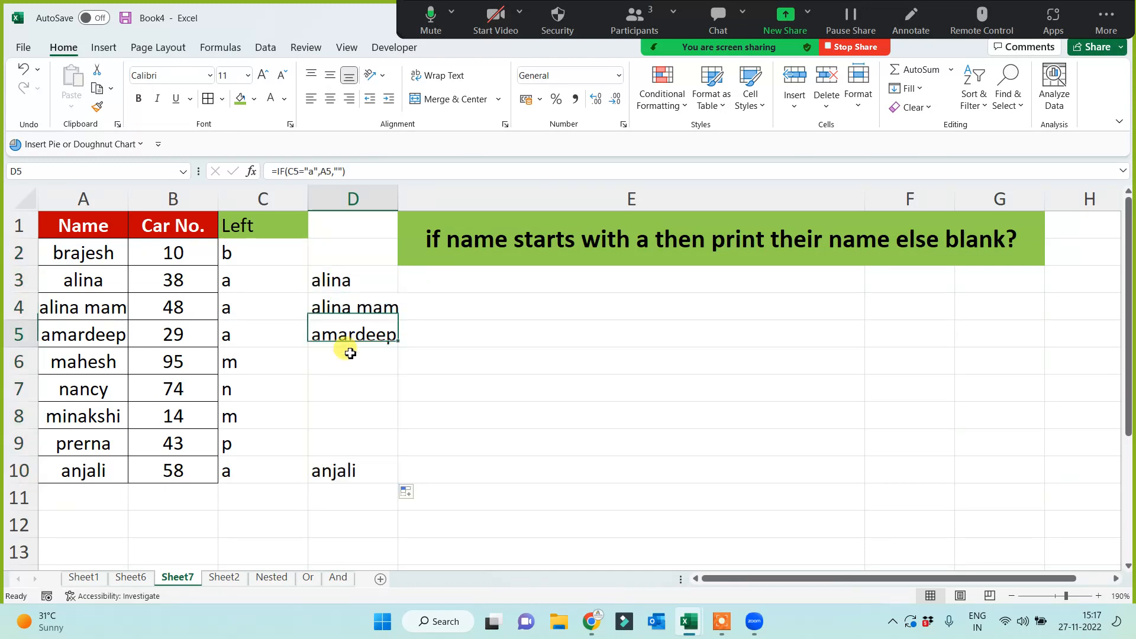
pyautogui.click(335, 495)
pyautogui.moveTo(398, 199); pyautogui.dragTo(438, 198)
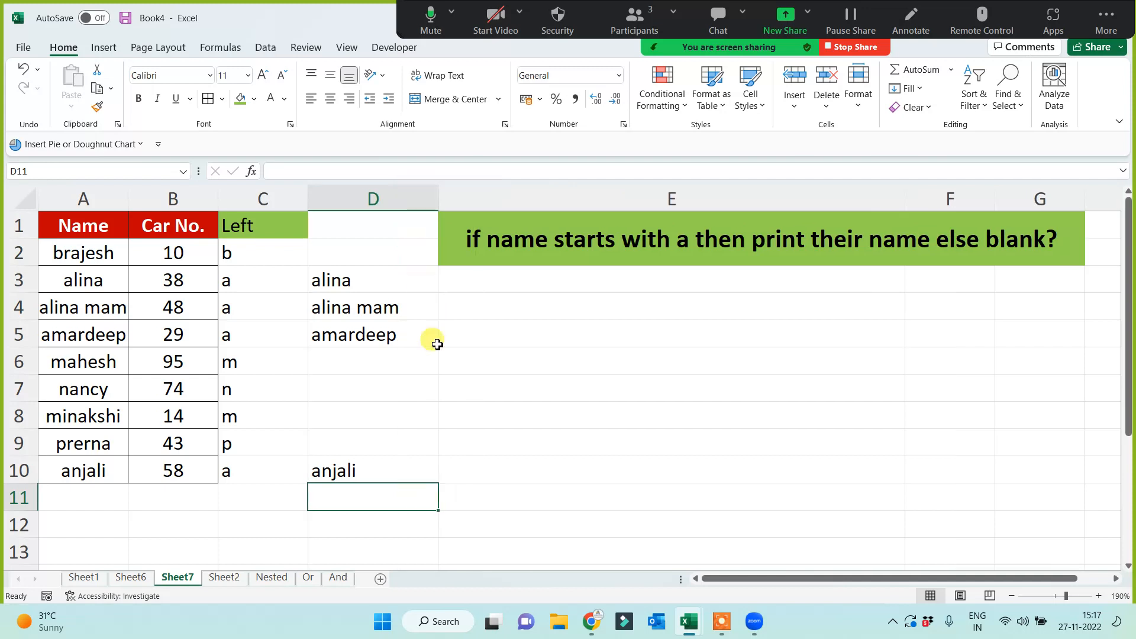
pyautogui.click(496, 392)
# Enter the header "if" in cell D1 above the IF results.
pyautogui.click(372, 224)
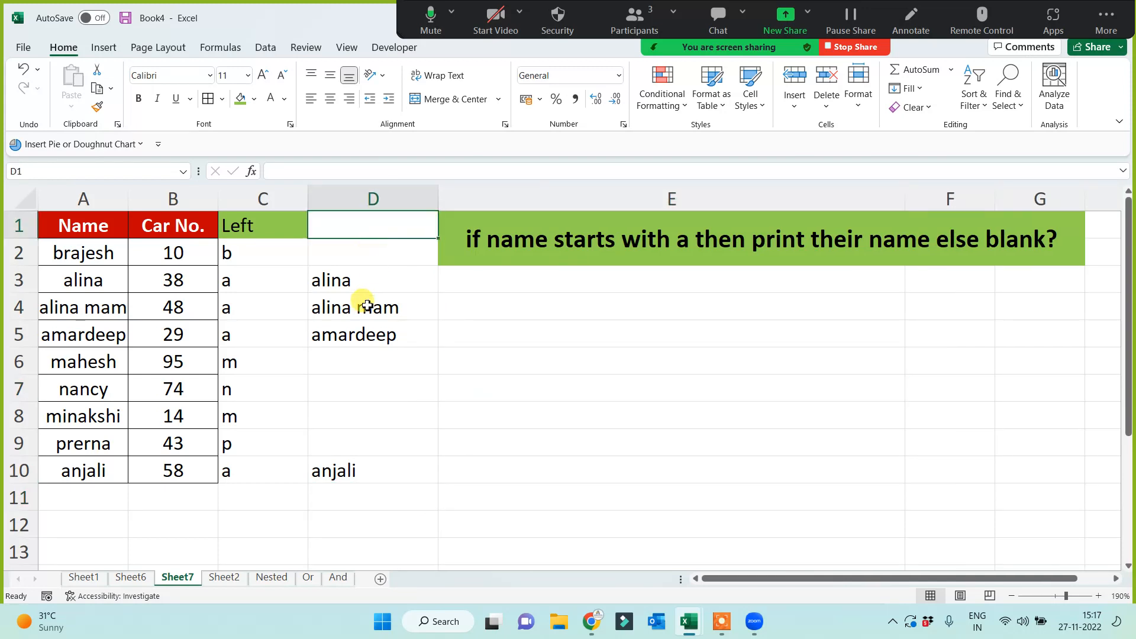
pyautogui.write('if')
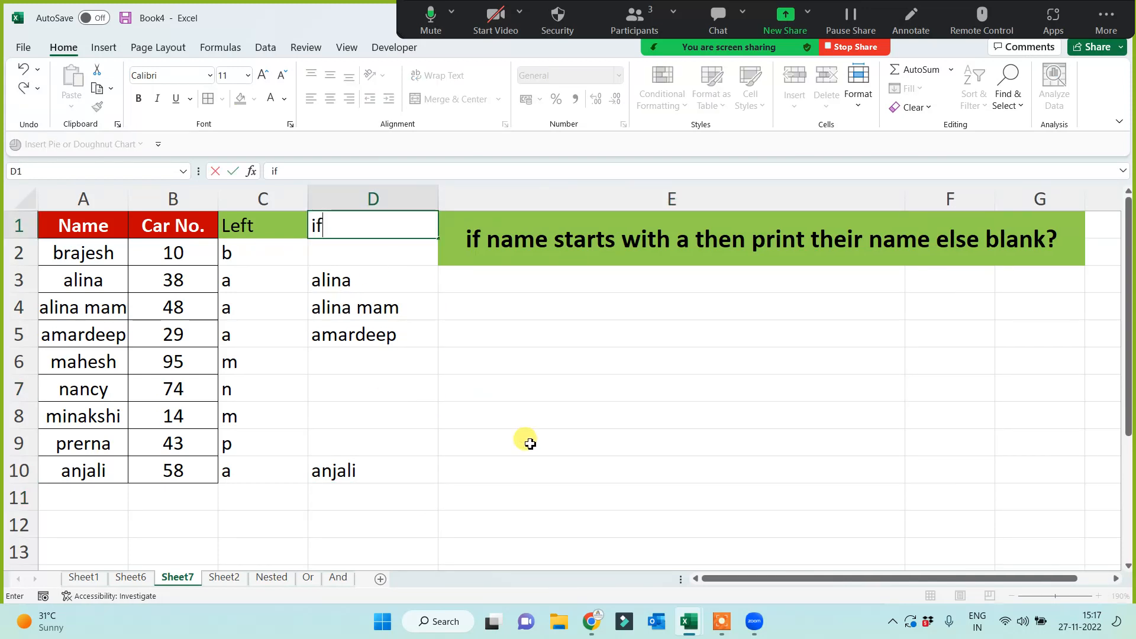
pyautogui.press('Return')
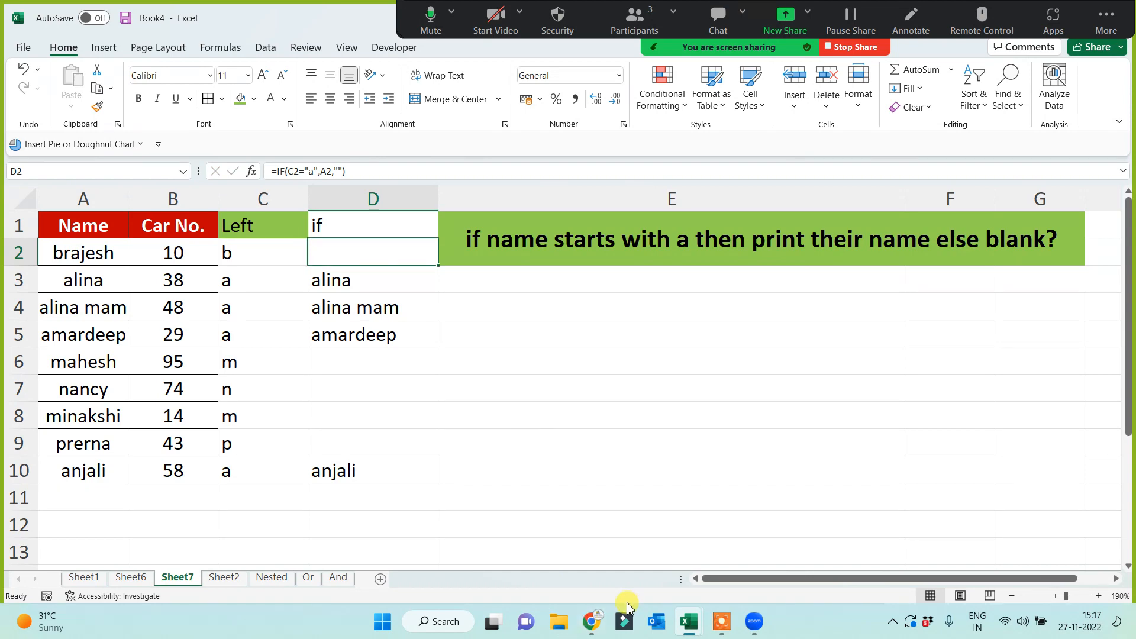
# Switch to the New Functions workbook and look through the function list on the Charu sheet, selecting the Iferror entry.
pyautogui.click(696, 630)
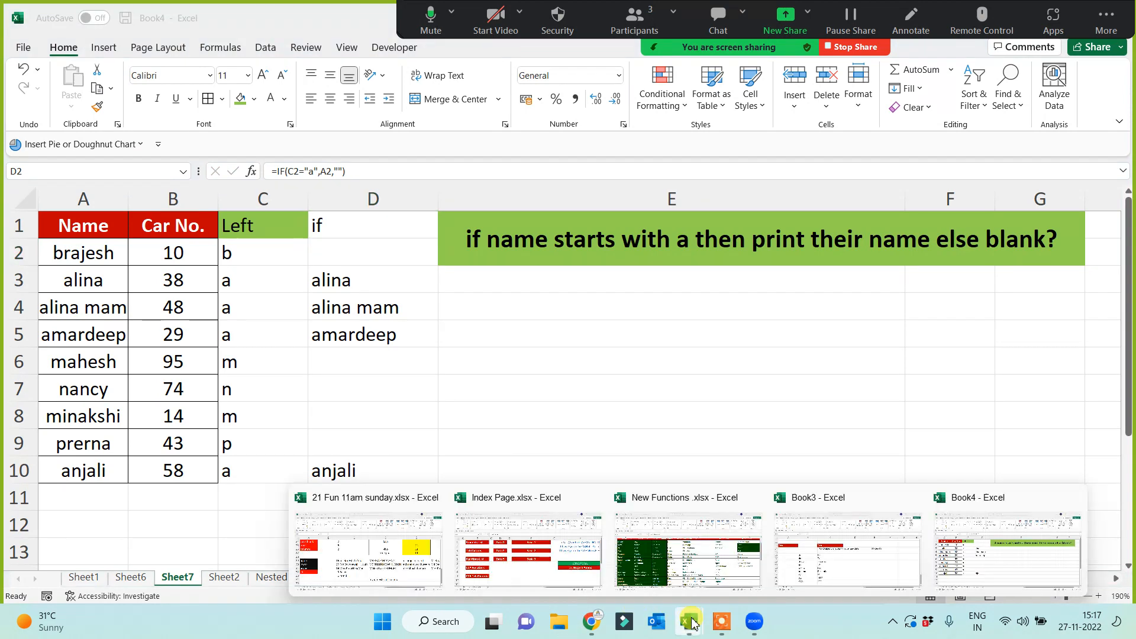
pyautogui.click(665, 568)
pyautogui.click(449, 421)
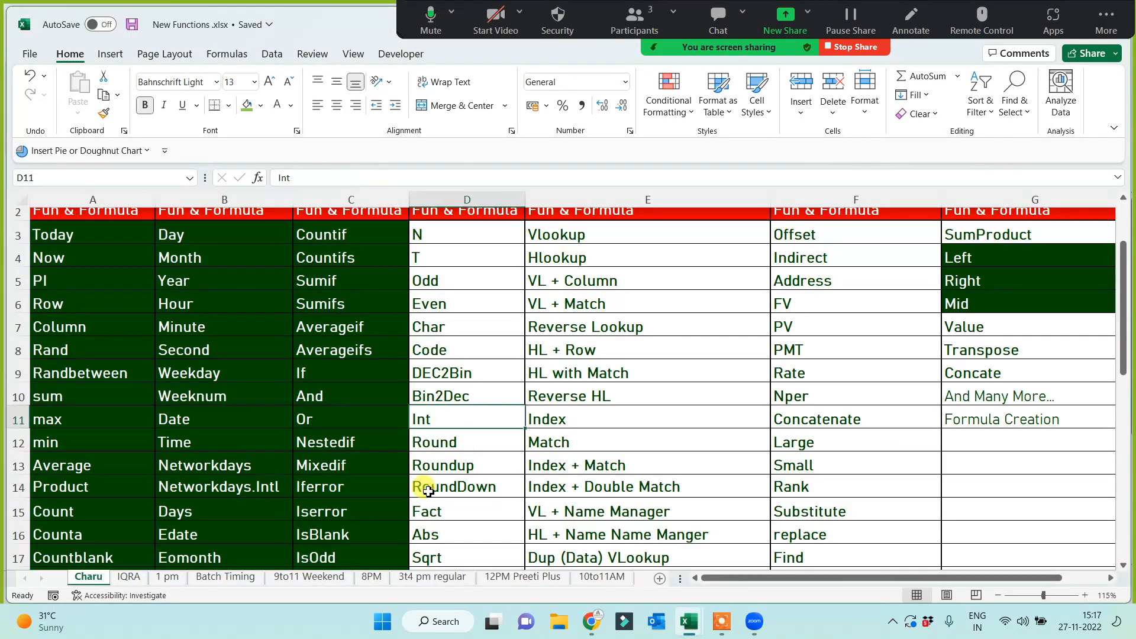
pyautogui.scroll(1, 286, 401)
pyautogui.scroll(-1, 286, 428)
pyautogui.scroll(1, 325, 417)
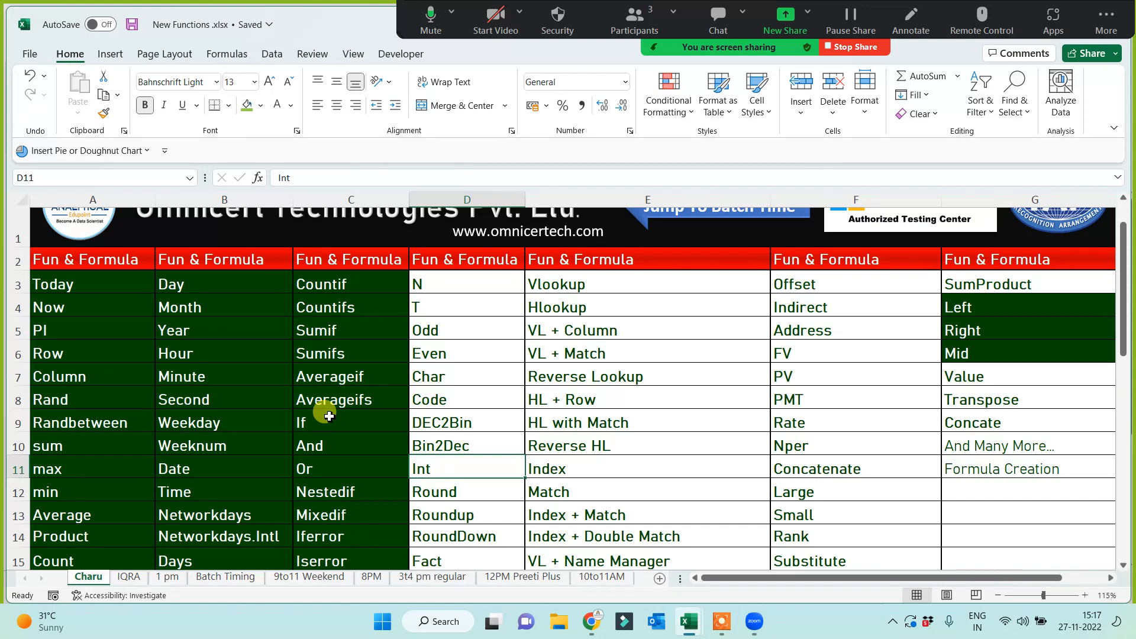
pyautogui.doubleClick(352, 27)
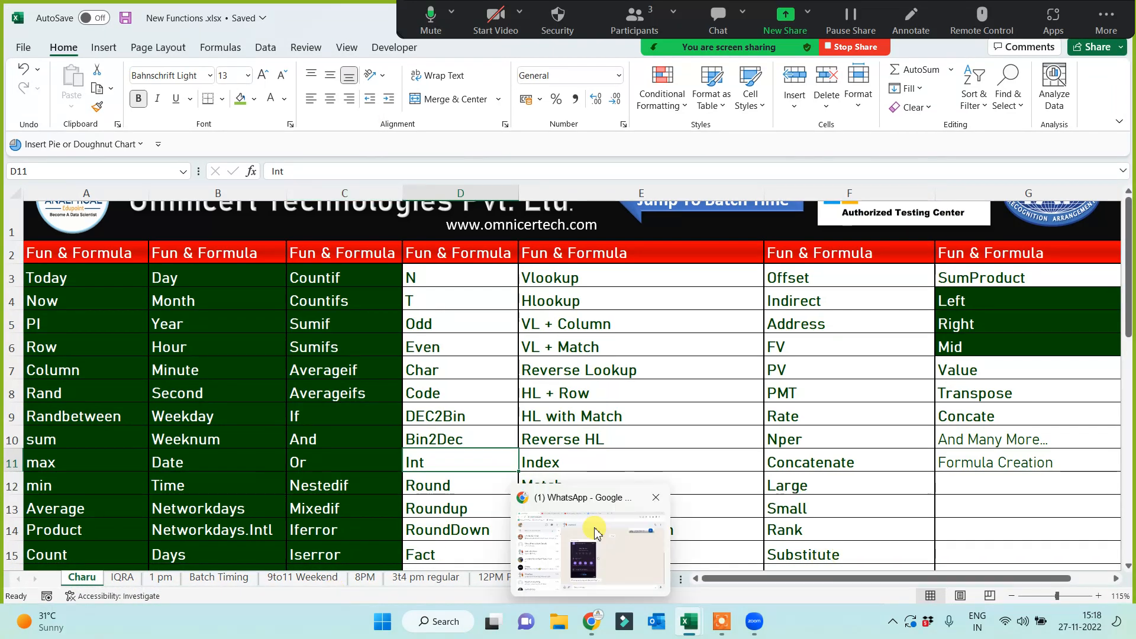
pyautogui.scroll(1, 471, 407)
pyautogui.scroll(-5, 471, 407)
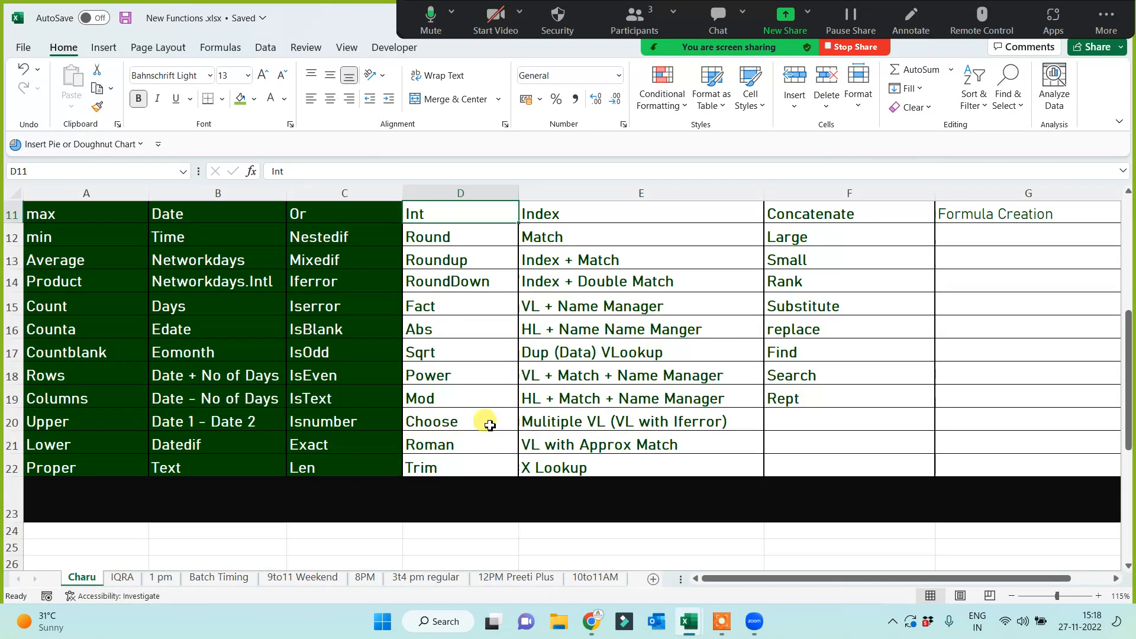
pyautogui.scroll(4, 481, 424)
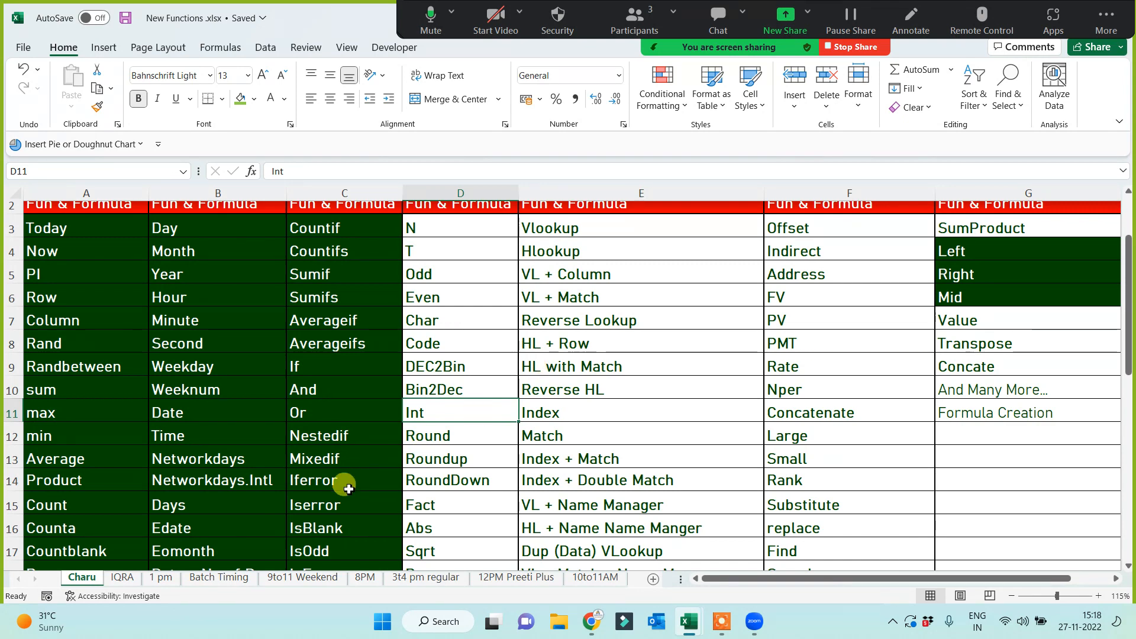
pyautogui.click(314, 480)
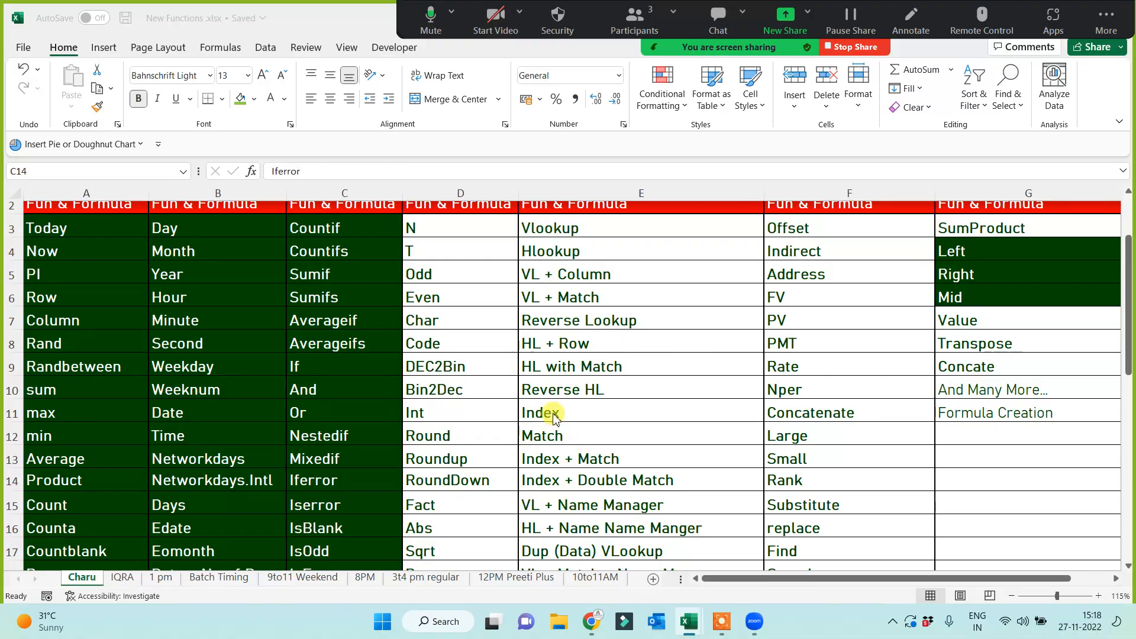
pyautogui.hotkey('alt', 'Tab')
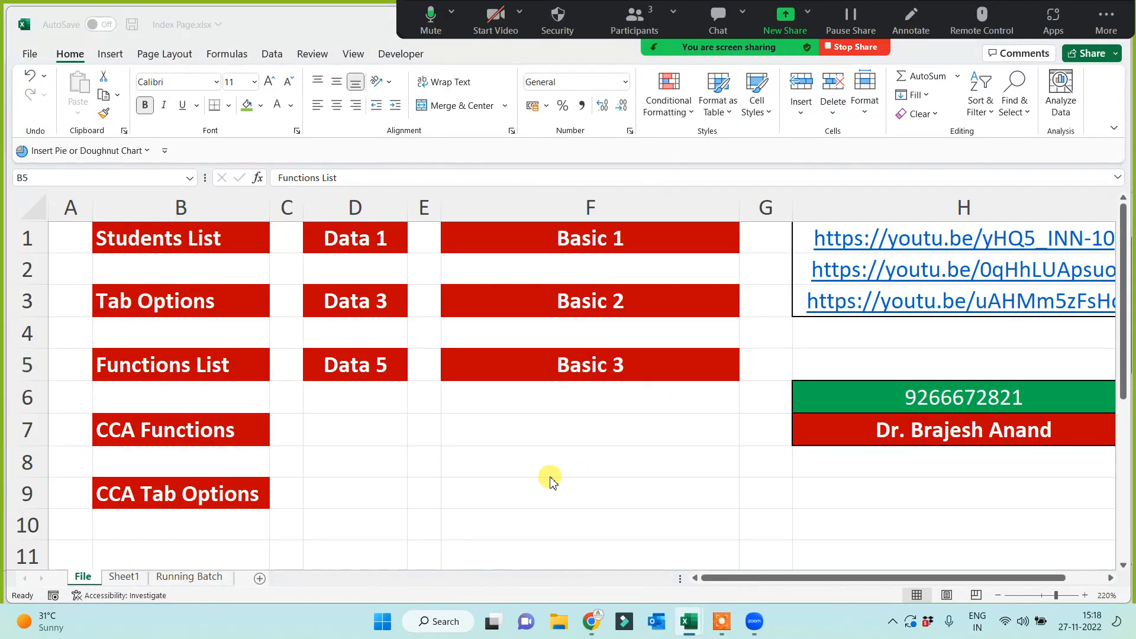
pyautogui.click(514, 472)
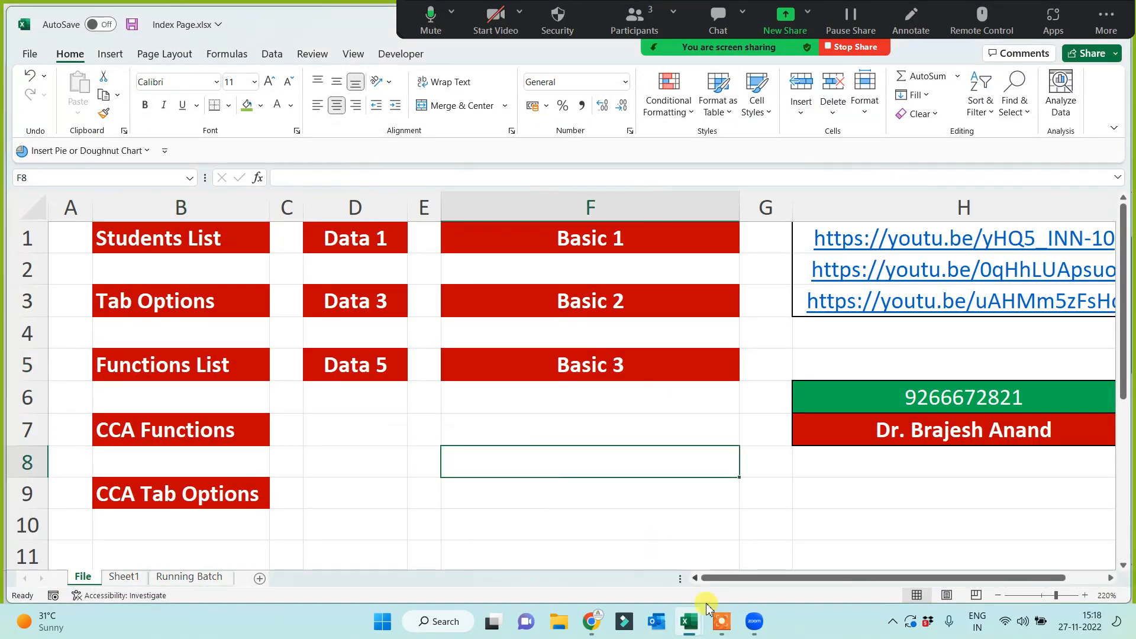
pyautogui.click(720, 620)
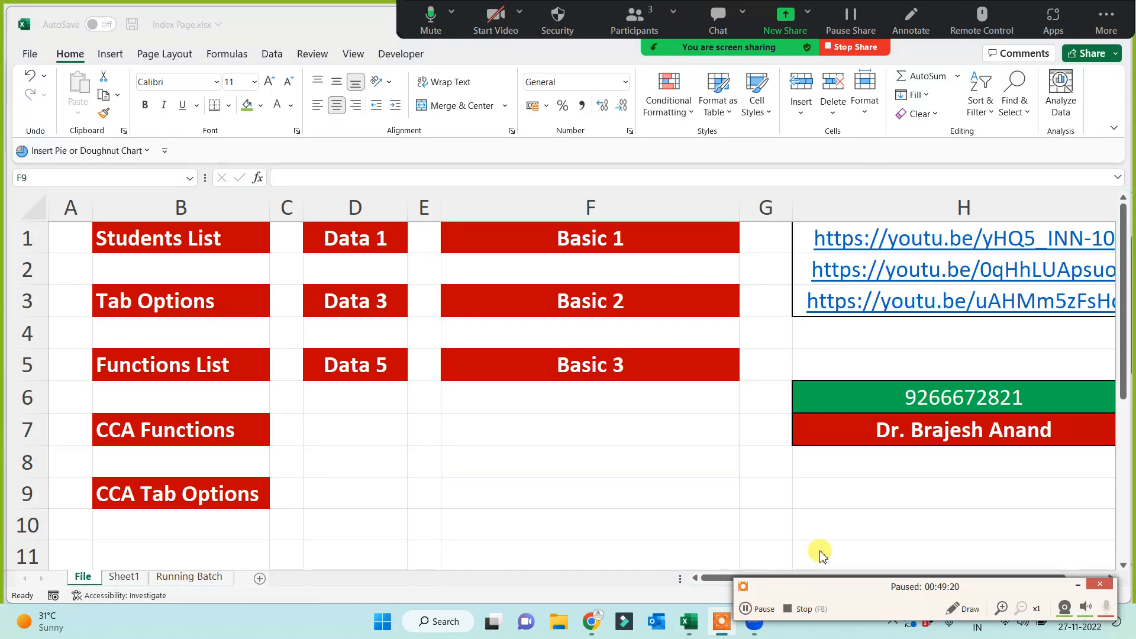
pyautogui.press('F7')
pyautogui.click(506, 472)
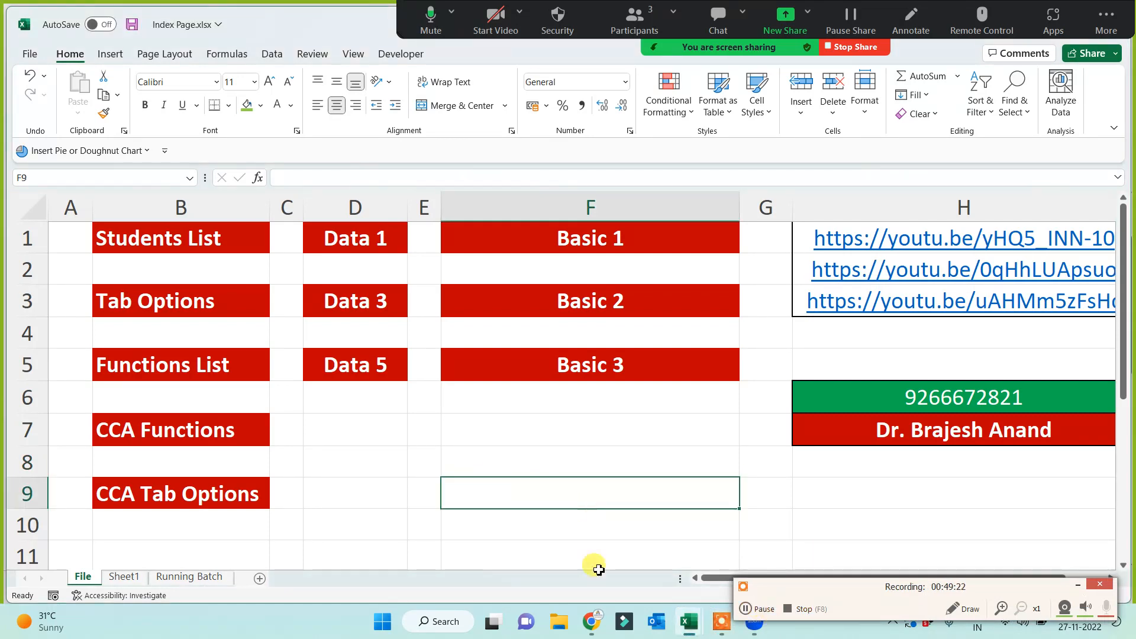
# Return to the Book4 workbook and add a new sheet named iferror.
pyautogui.click(694, 626)
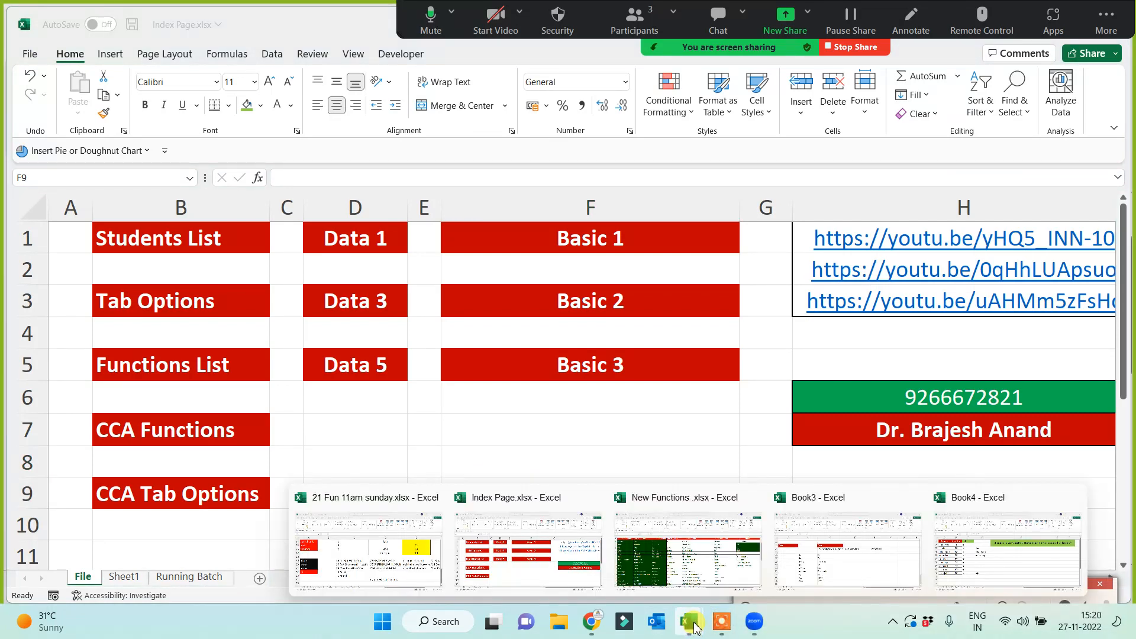
pyautogui.click(968, 566)
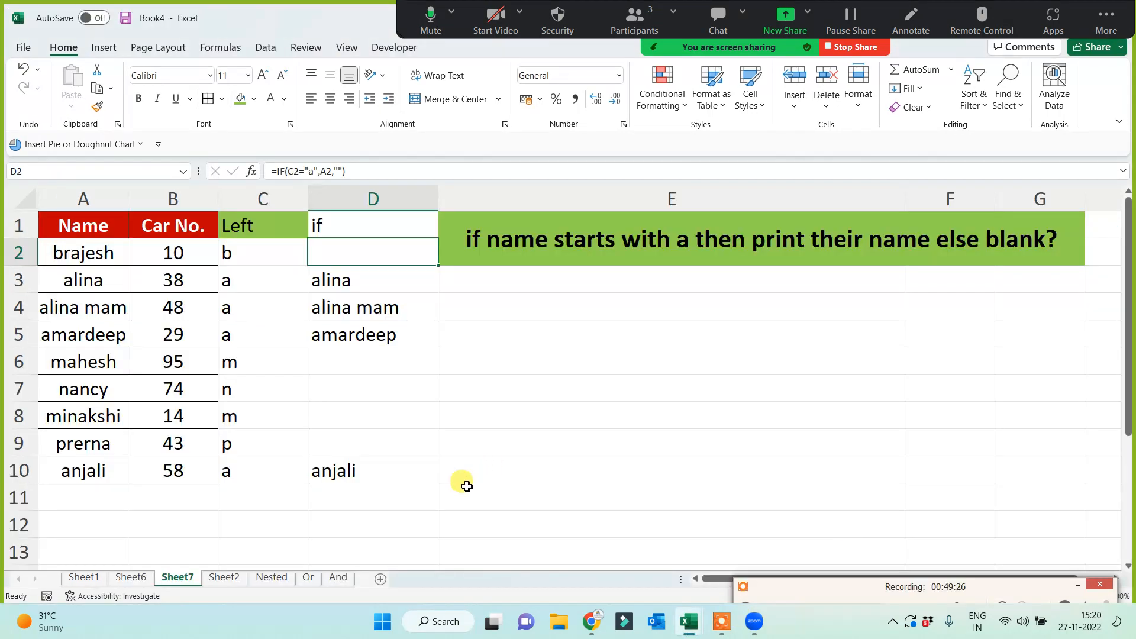
pyautogui.click(381, 579)
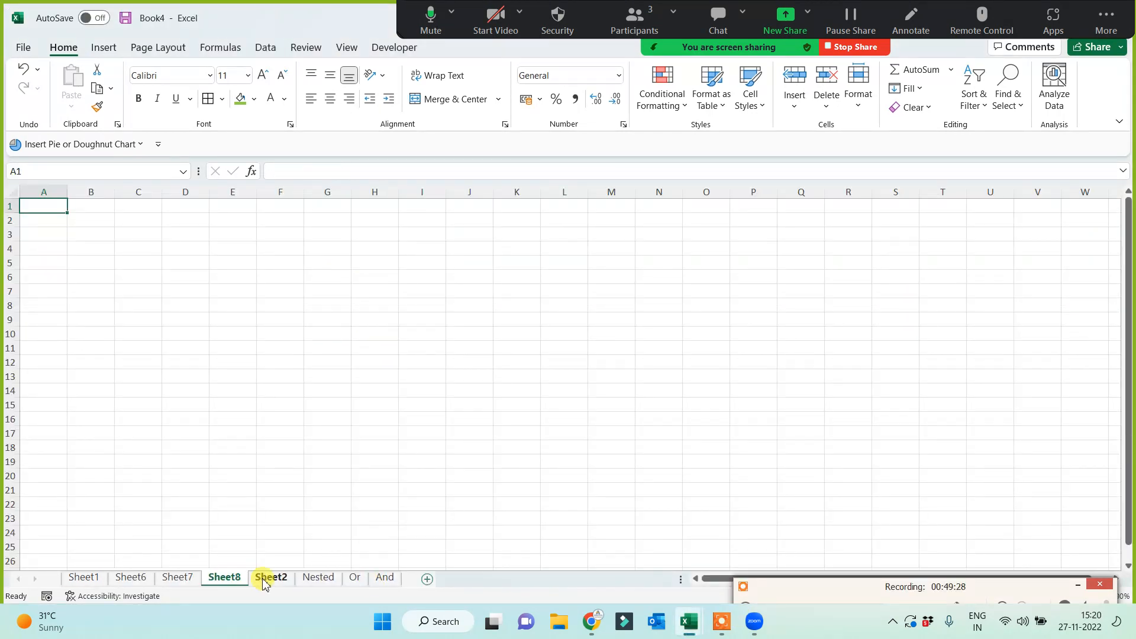
pyautogui.doubleClick(224, 577)
pyautogui.press('BackSpace')
pyautogui.write('iferror')
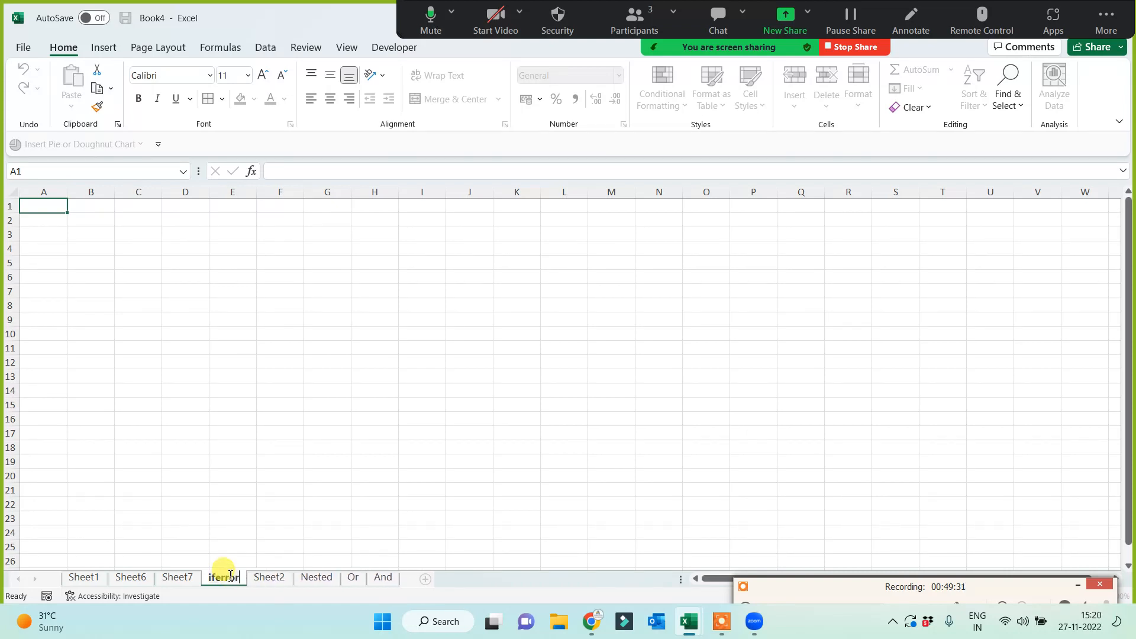
pyautogui.press('Return')
# Enter the header value1 in A1 of the iferror sheet and fill it across to B1 as value2.
pyautogui.click(325, 406)
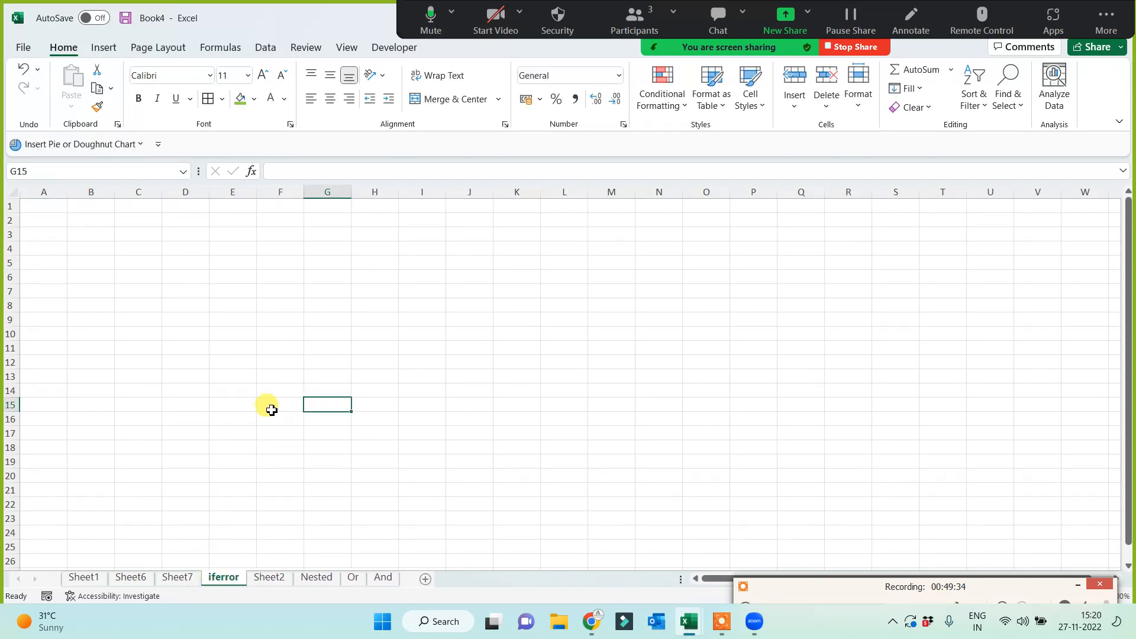
pyautogui.scroll(4, 271, 410)
pyautogui.hotkey('ctrl', 'Home')
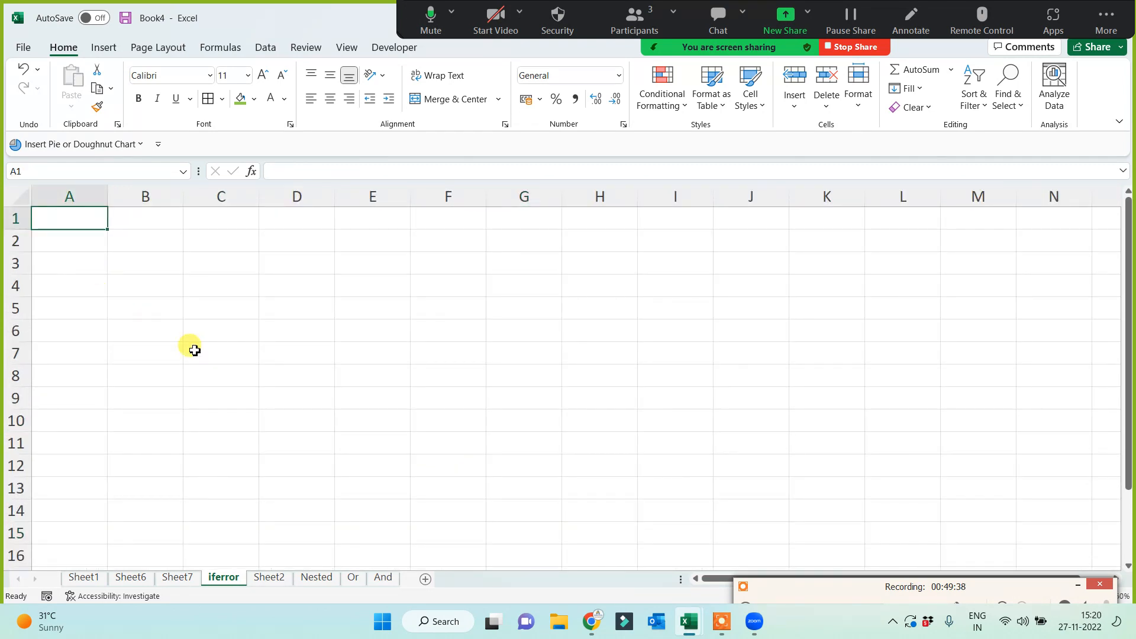
pyautogui.write('value1')
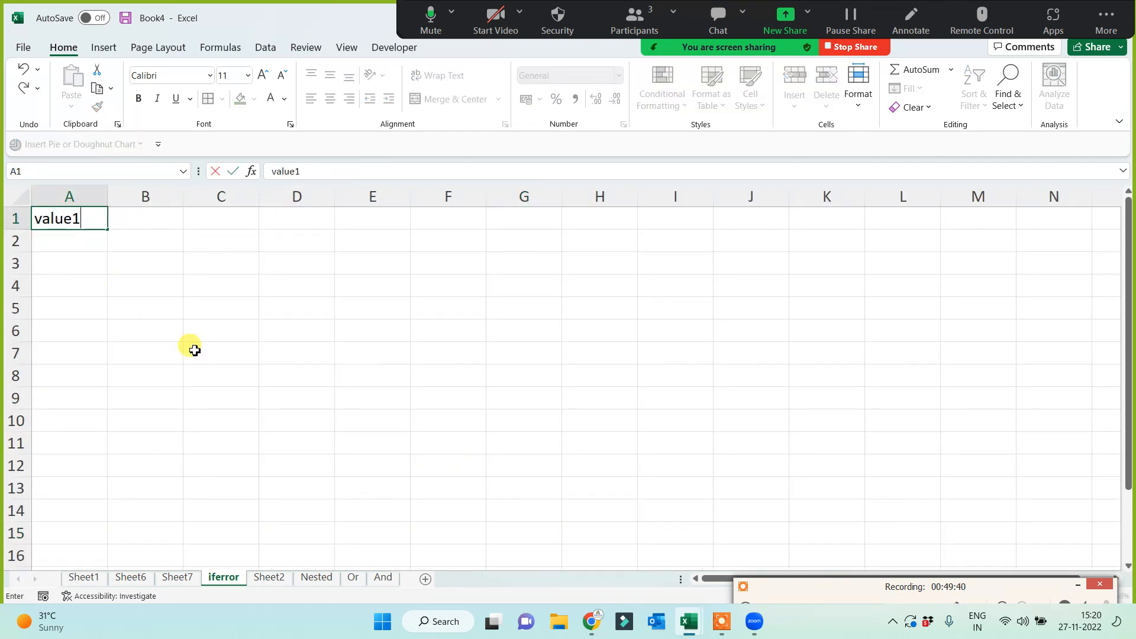
pyautogui.click(194, 350)
pyautogui.click(53, 216)
pyautogui.moveTo(107, 230); pyautogui.dragTo(181, 223)
# Copy the names and PS values from A2:B10 of Sheet2 and paste them at A2 of the iferror sheet.
pyautogui.click(81, 246)
pyautogui.click(270, 577)
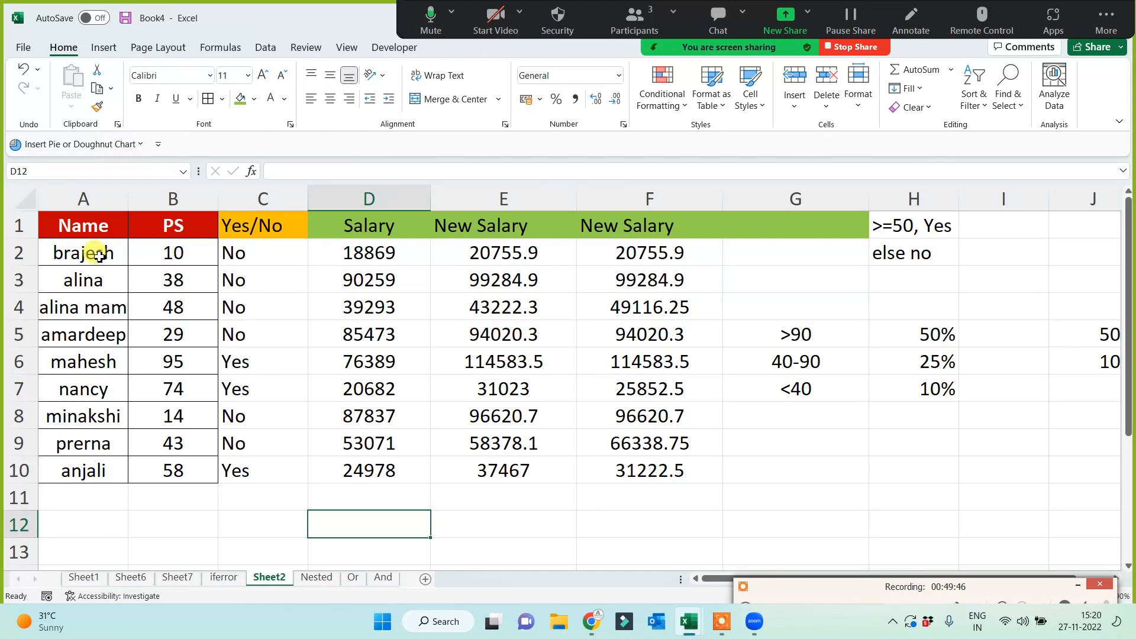
pyautogui.moveTo(99, 256); pyautogui.dragTo(147, 469)
pyautogui.hotkey('ctrl', 'c')
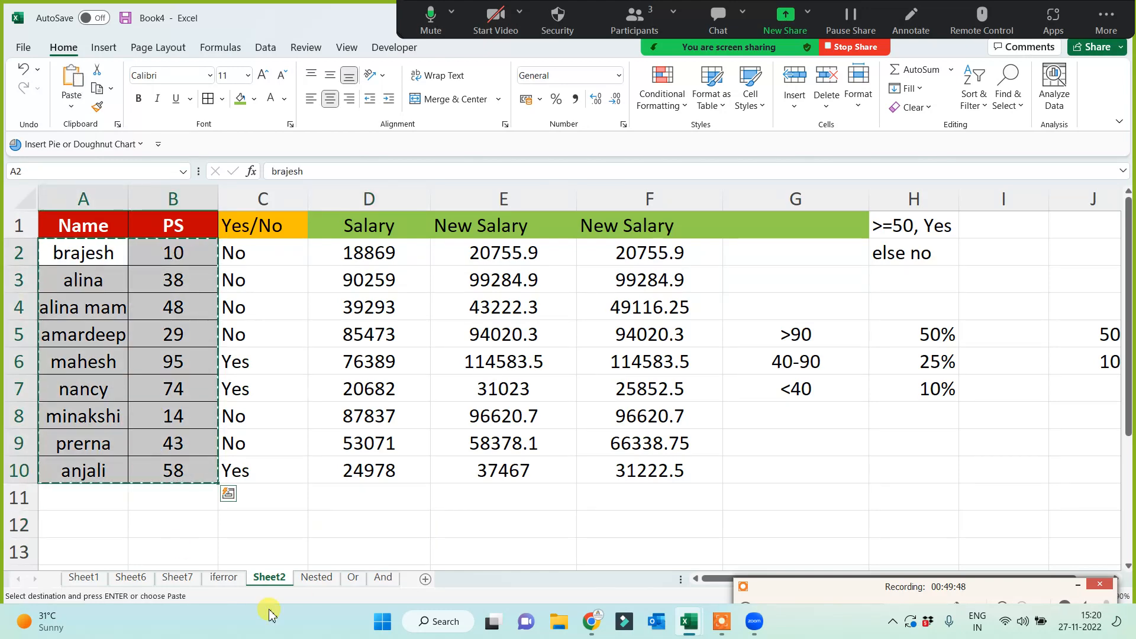
pyautogui.click(316, 576)
pyautogui.click(178, 577)
pyautogui.click(224, 577)
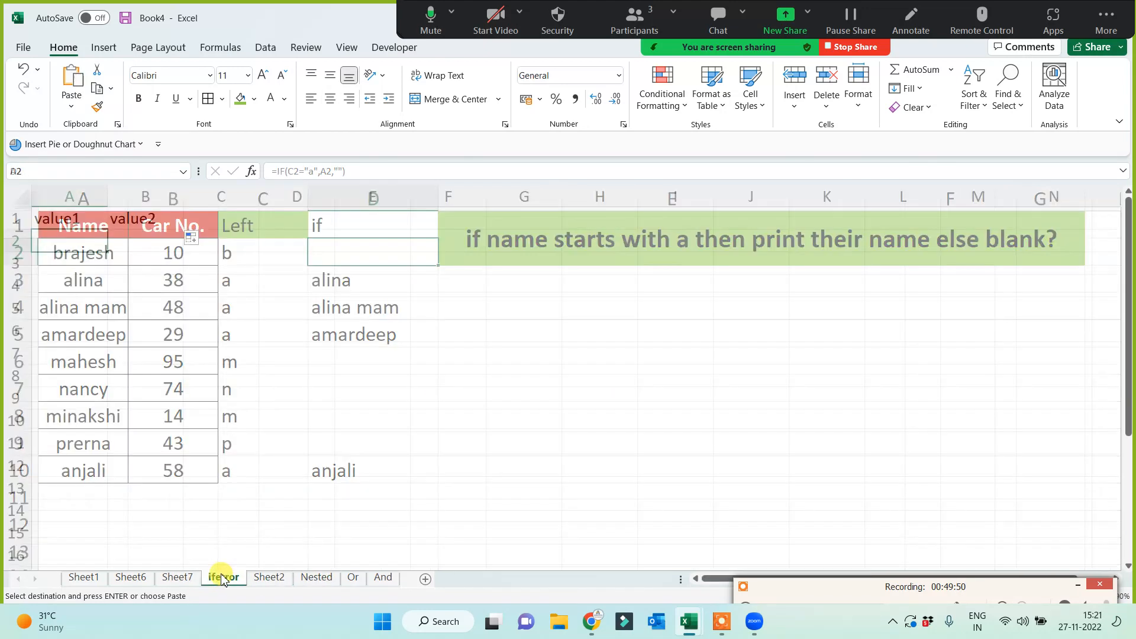
pyautogui.hotkey('ctrl', 'v')
pyautogui.click(216, 266)
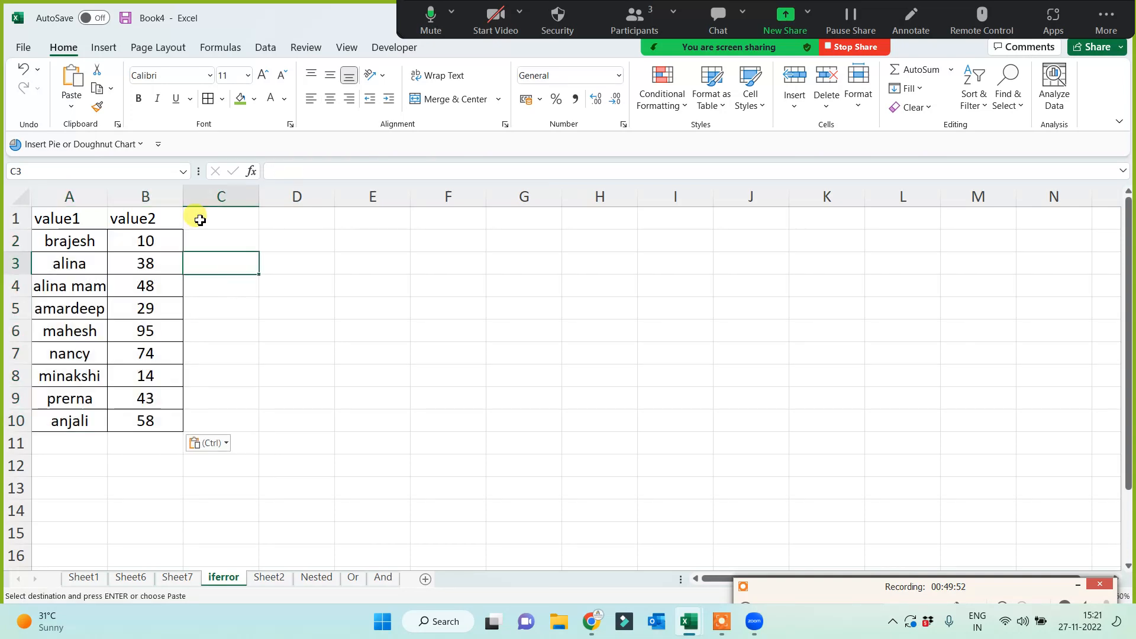
# Widen column B slightly and enter the header Plus in C1.
pyautogui.moveTo(183, 196); pyautogui.dragTo(202, 197)
pyautogui.click(271, 220)
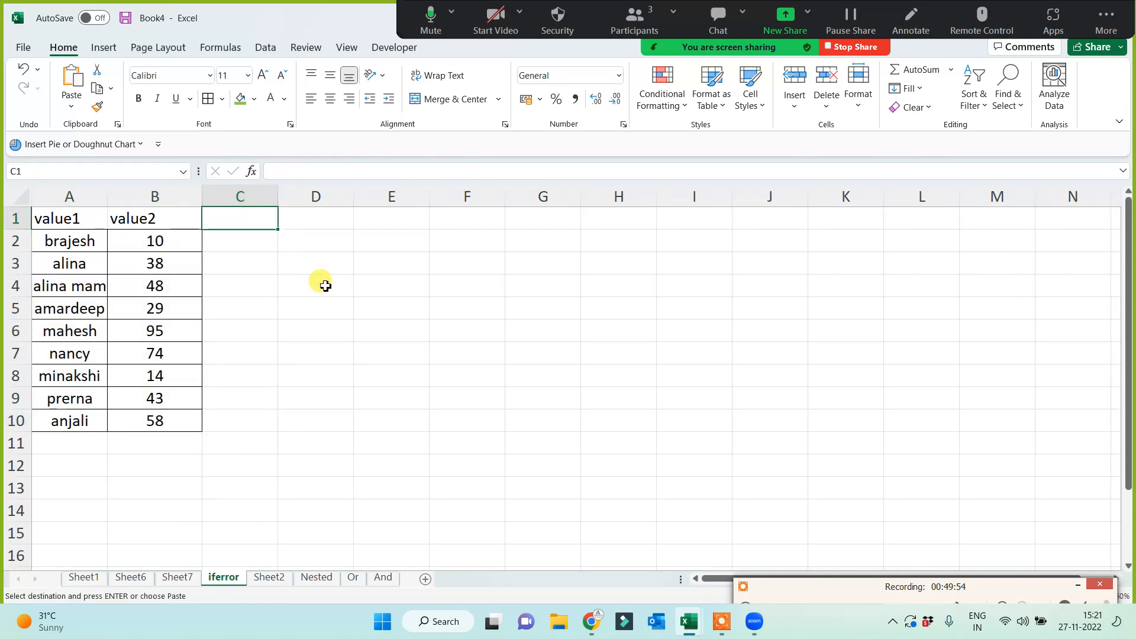
pyautogui.write('Plus')
pyautogui.click(319, 284)
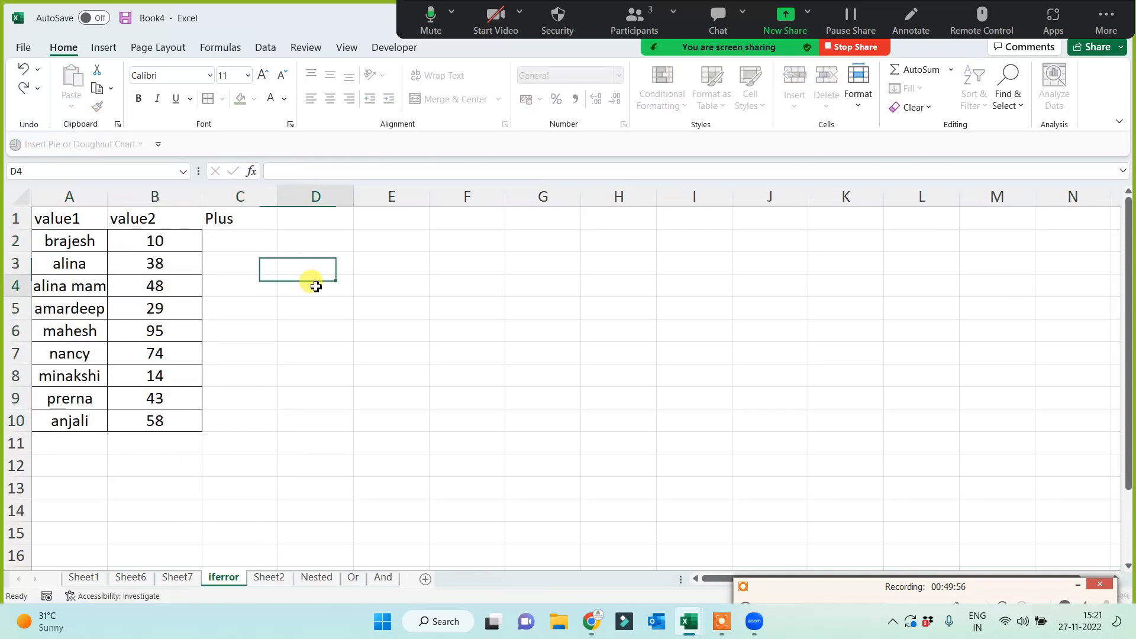
# Enter the formula =B2+A2 in C2 and fill it down to C10.
pyautogui.click(252, 236)
pyautogui.write('=')
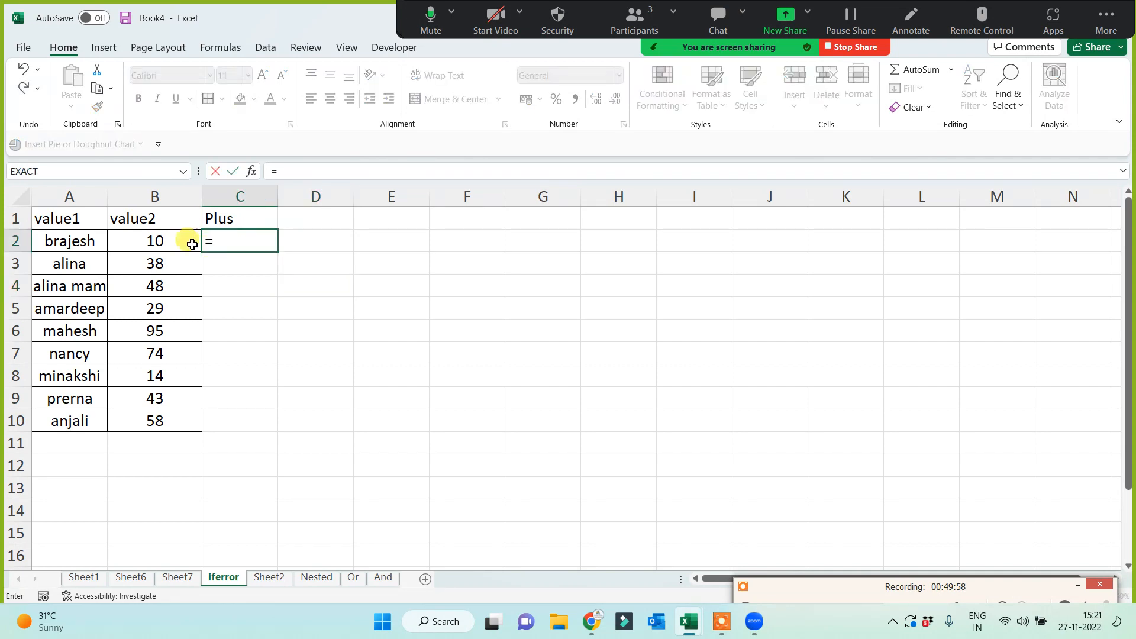
pyautogui.click(171, 236)
pyautogui.write('+')
pyautogui.click(59, 243)
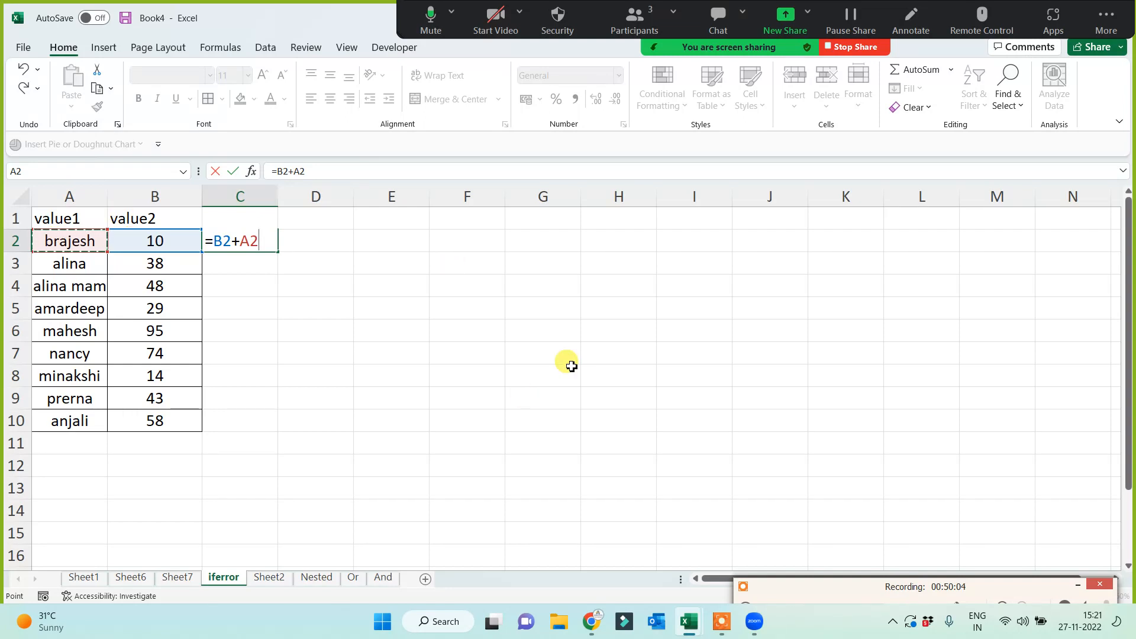
pyautogui.press('Return')
pyautogui.click(249, 243)
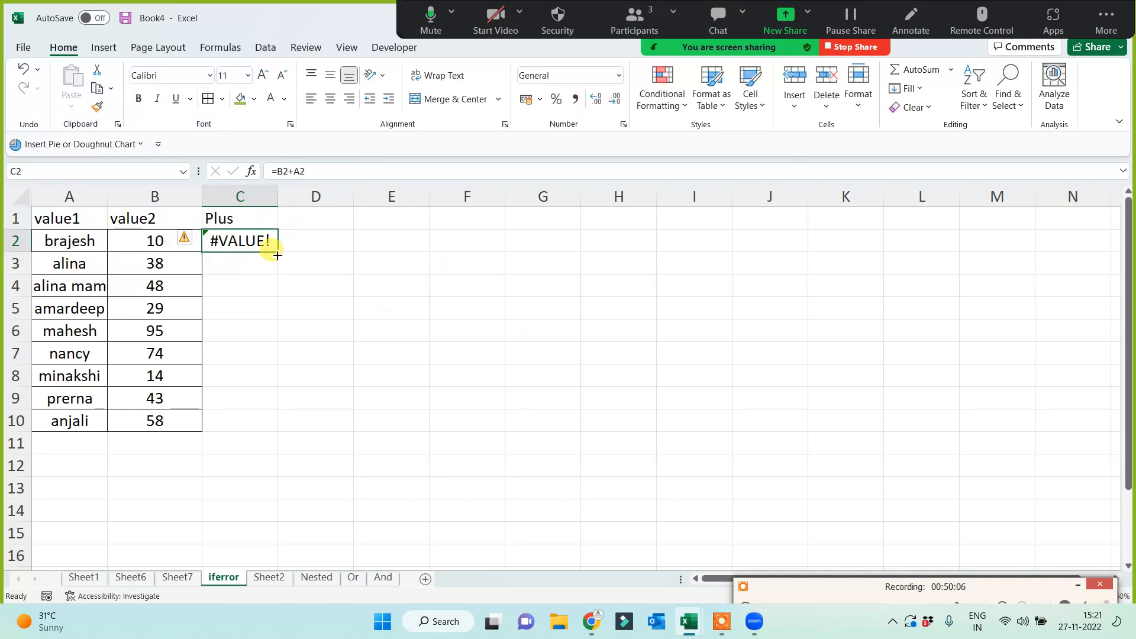
pyautogui.doubleClick(278, 255)
# Replace the names in A2, A3, A4, A7 and A9 with the numbers 55, 77, 23, 55 and 44.
pyautogui.click(77, 248)
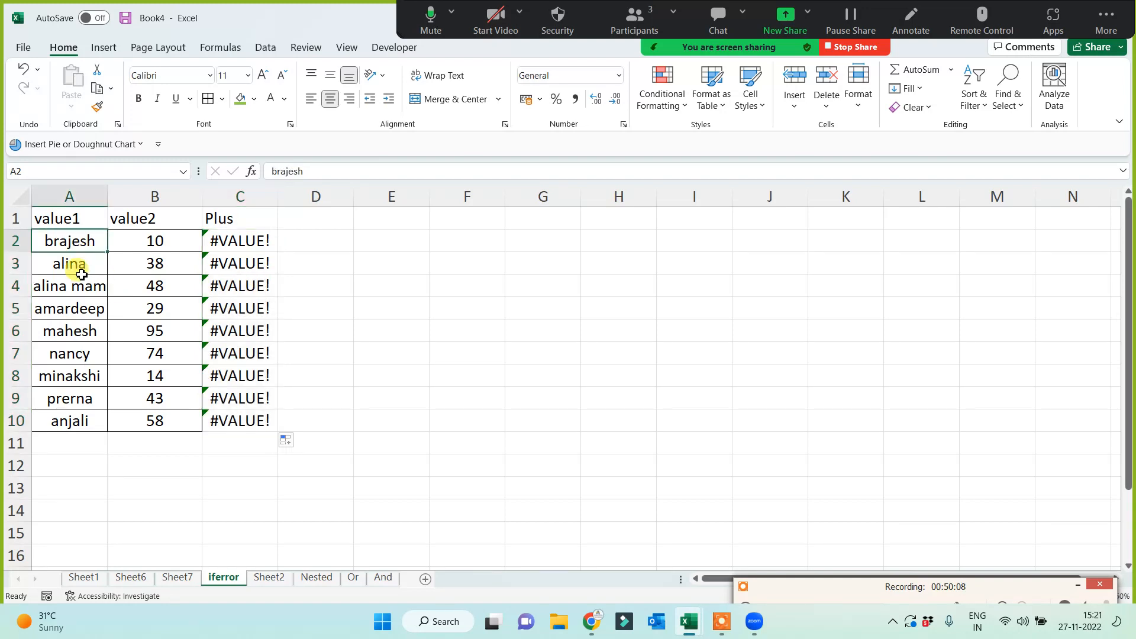
pyautogui.press('Return')
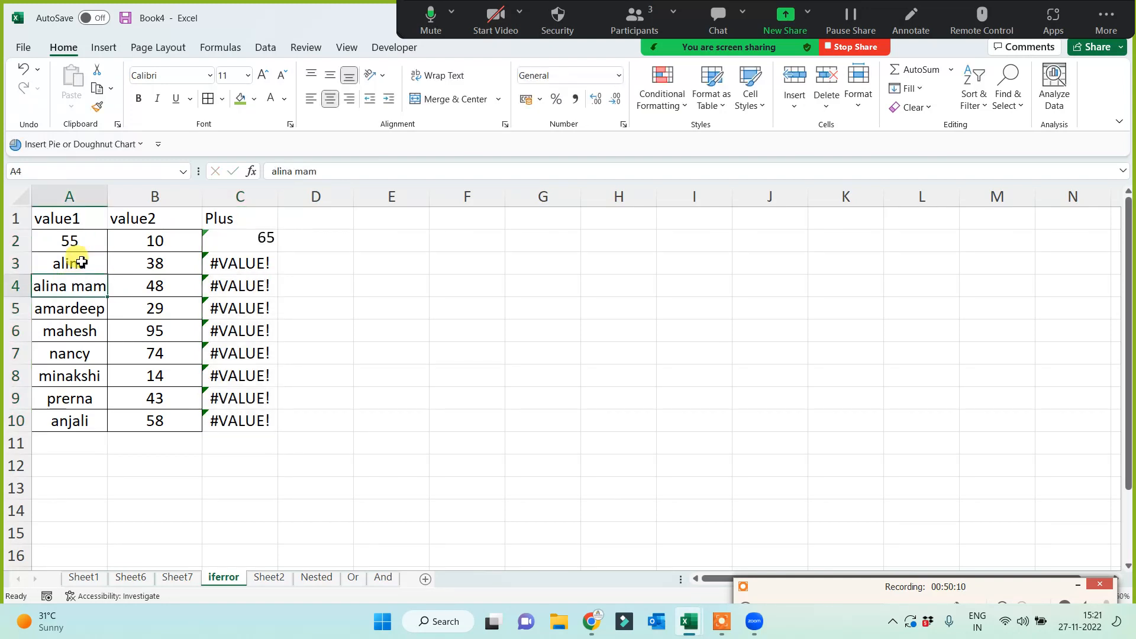
pyautogui.write('77')
pyautogui.press('Return')
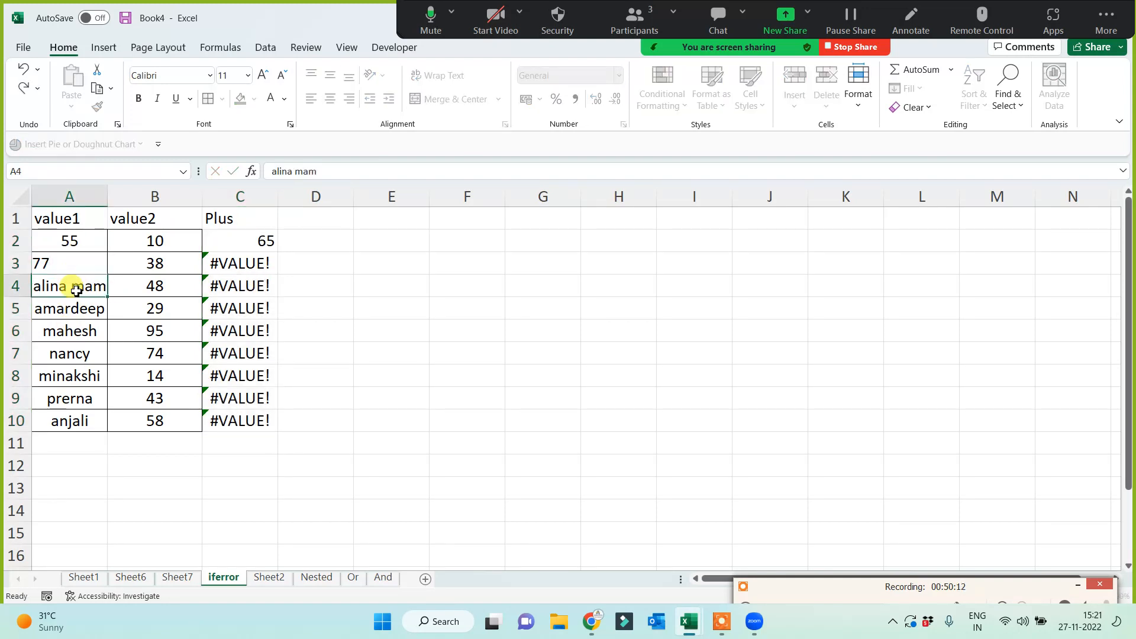
pyautogui.write('23')
pyautogui.click(71, 347)
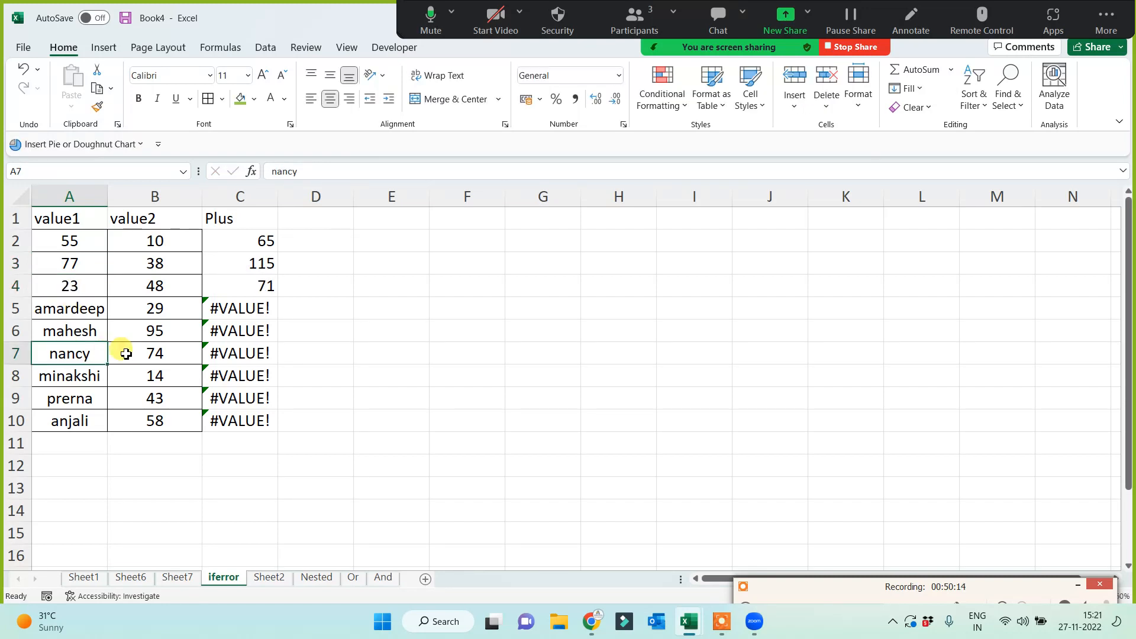
pyautogui.write('55')
pyautogui.click(74, 396)
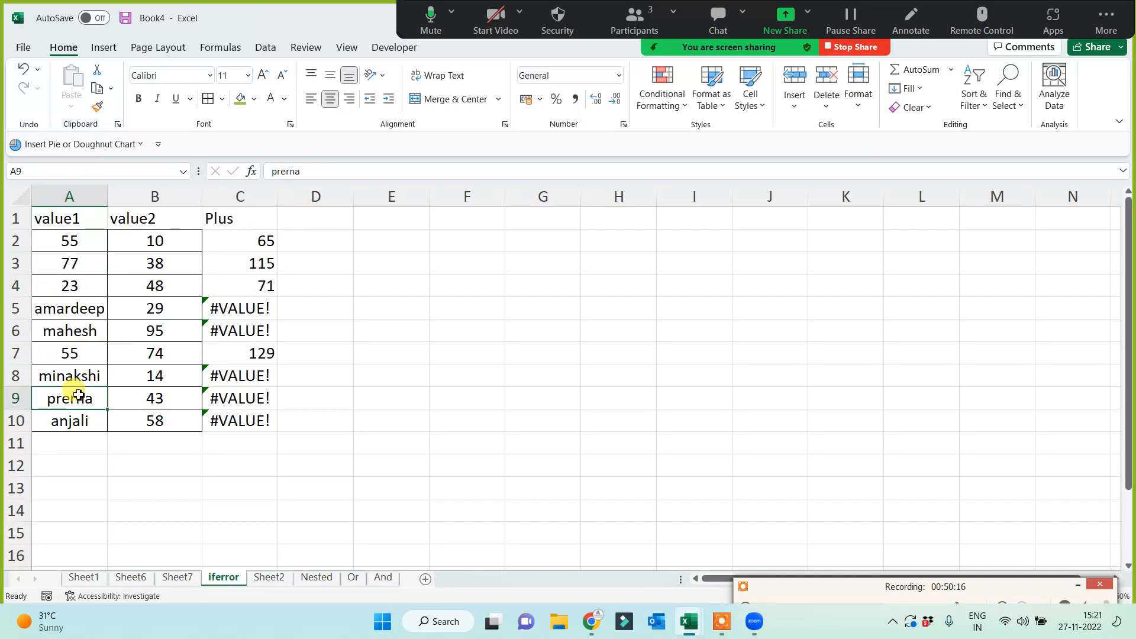
pyautogui.write('44')
pyautogui.click(77, 416)
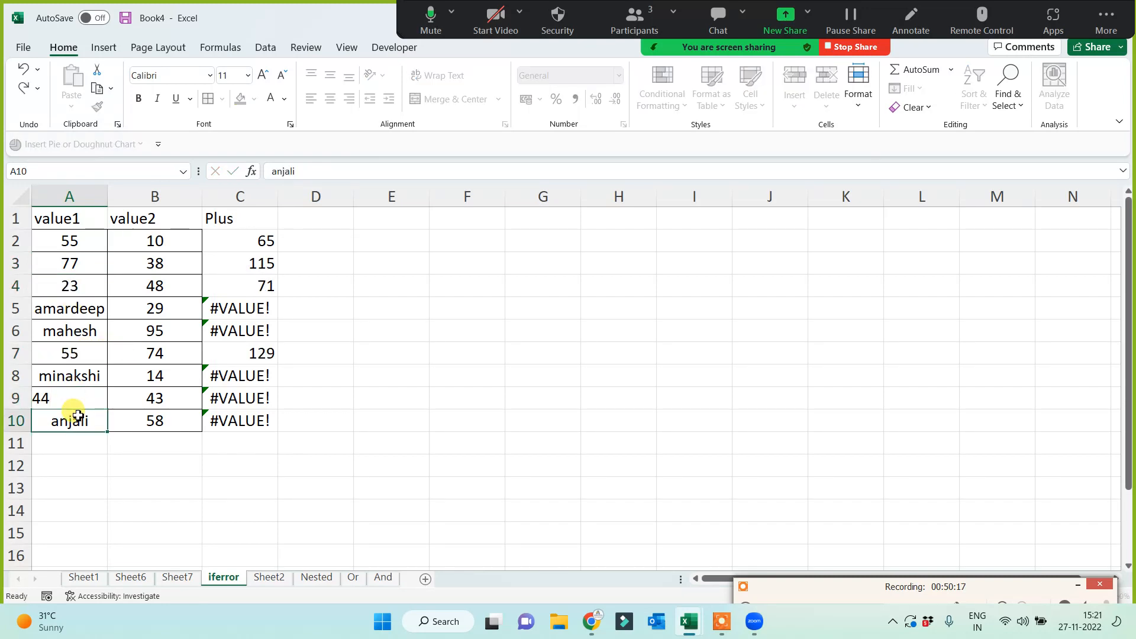
# Compare the Plus formula in C2 with row 5, checking A5, B5 and the formula in C5.
pyautogui.click(243, 243)
pyautogui.click(63, 303)
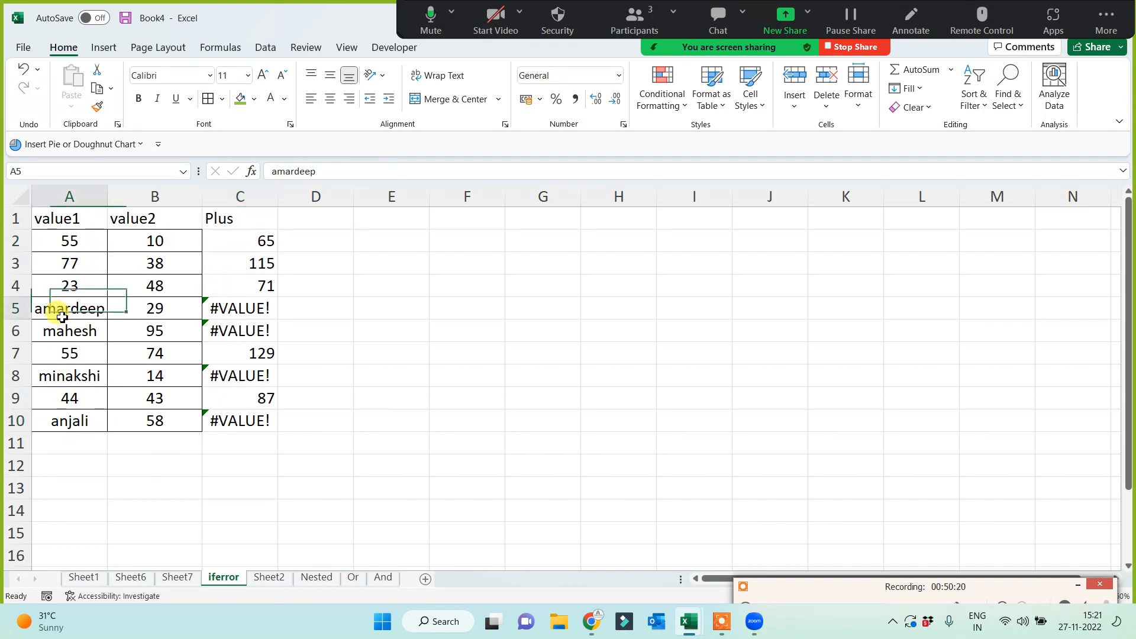
pyautogui.click(155, 307)
pyautogui.click(259, 308)
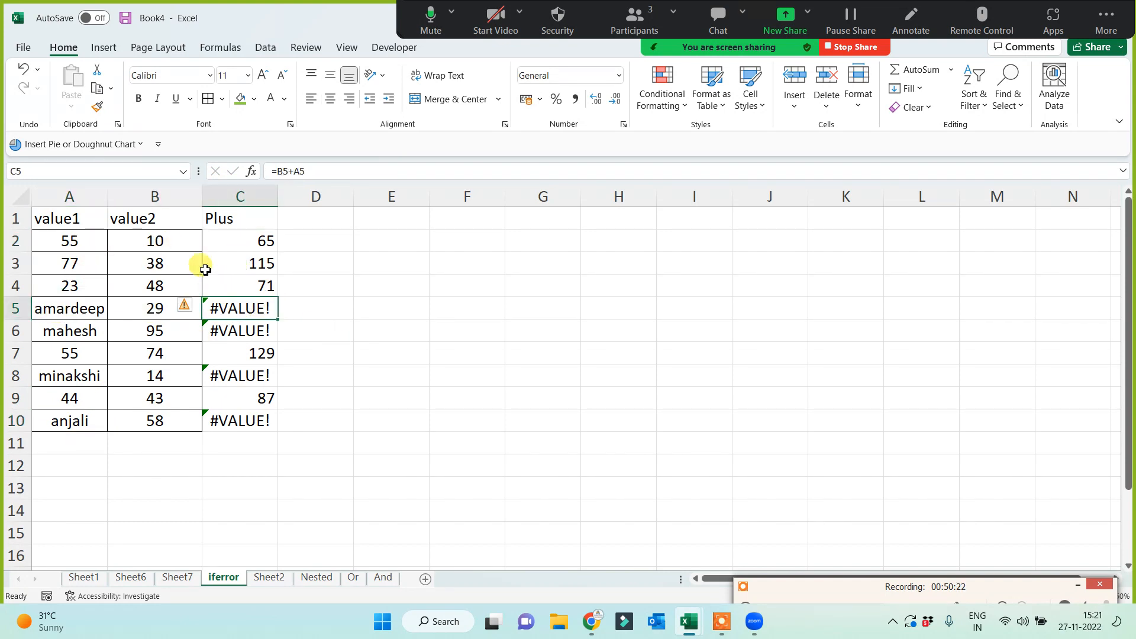
# Widen column C to roughly twice its width and check the Plus results from C5 down to C9.
pyautogui.moveTo(236, 237); pyautogui.dragTo(235, 418)
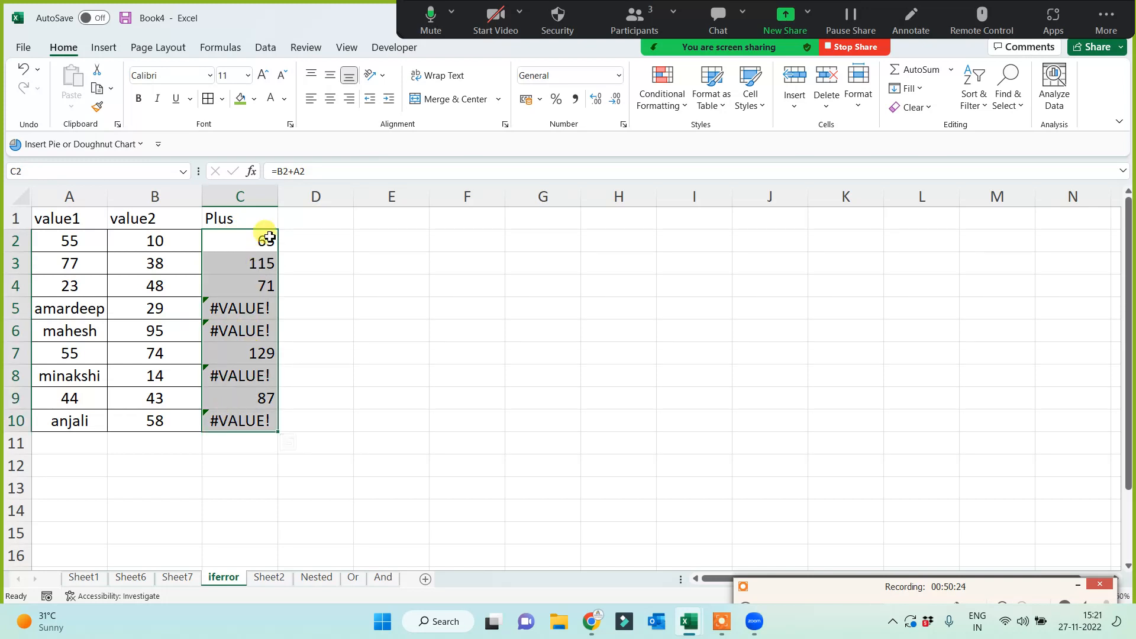
pyautogui.moveTo(278, 194); pyautogui.dragTo(348, 193)
pyautogui.click(468, 390)
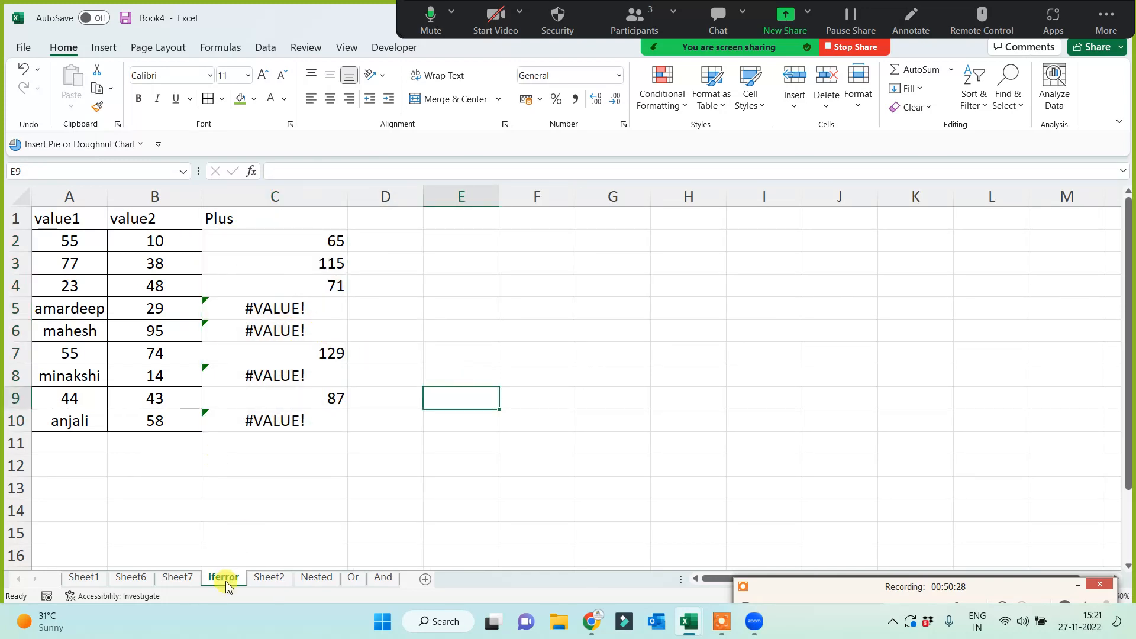
pyautogui.click(264, 309)
pyautogui.press('Down')
pyautogui.press('Down')
pyautogui.press('Down')
pyautogui.press('Down')
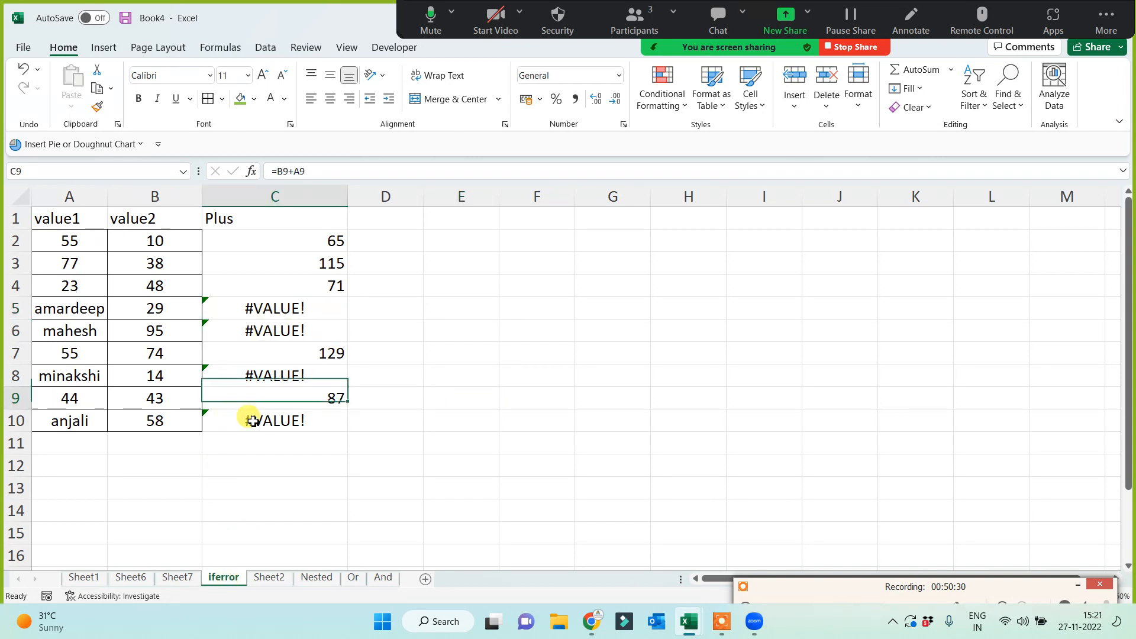
# Change the formula in C2 to =IFERROR(B2+A2,"0") and fill it down to C10.
pyautogui.click(267, 237)
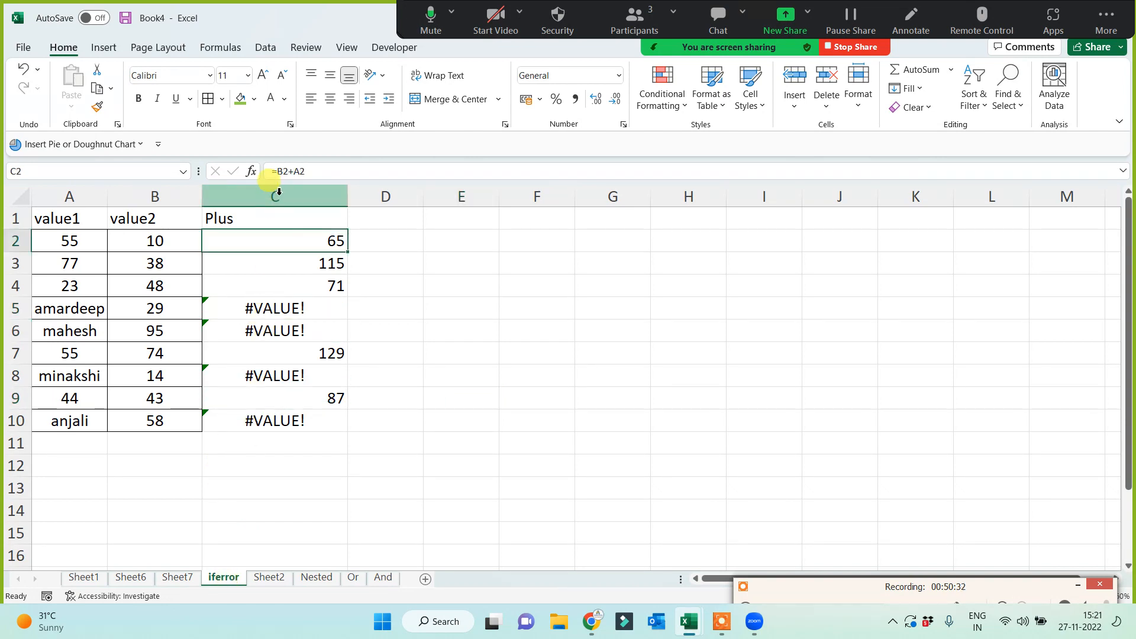
pyautogui.click(281, 171)
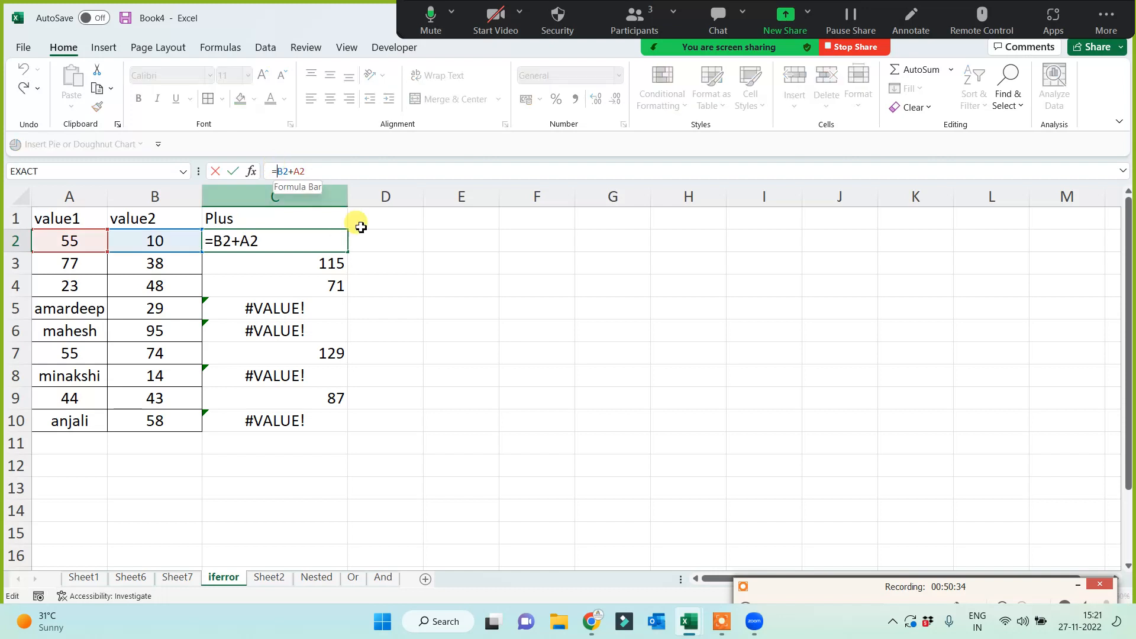
pyautogui.write('if')
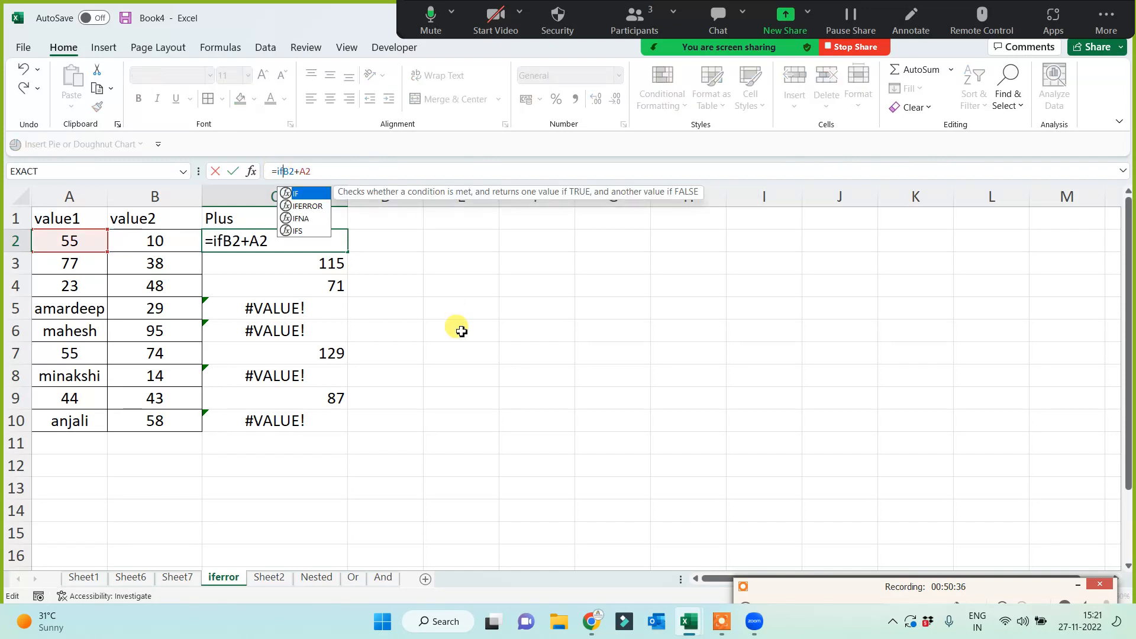
pyautogui.press('Down')
pyautogui.press('Tab')
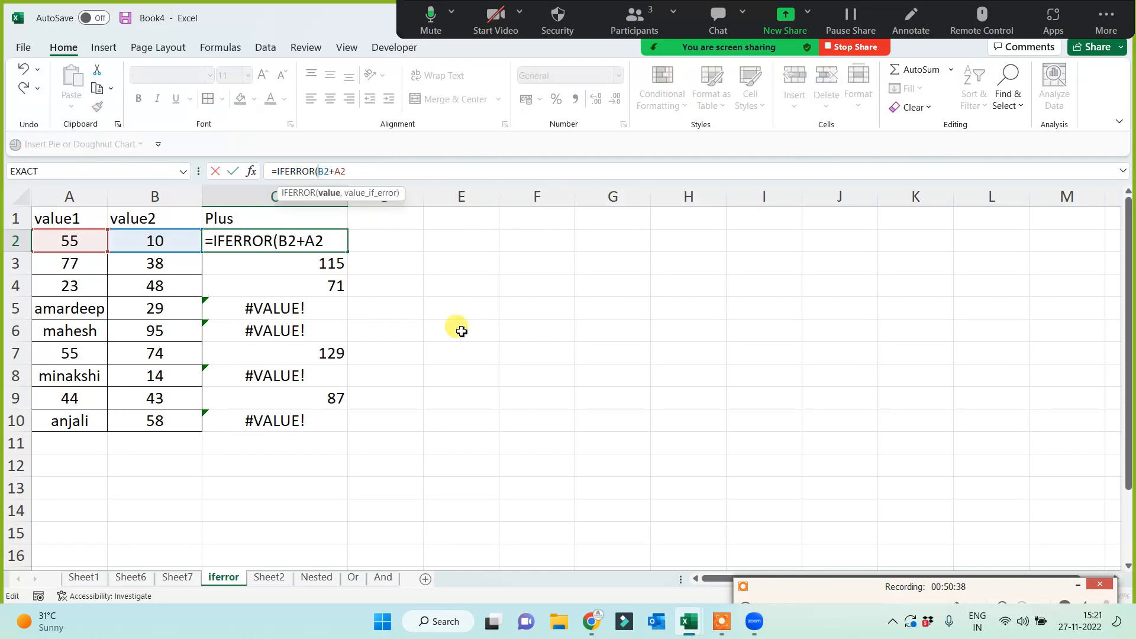
pyautogui.moveTo(320, 171); pyautogui.dragTo(350, 171)
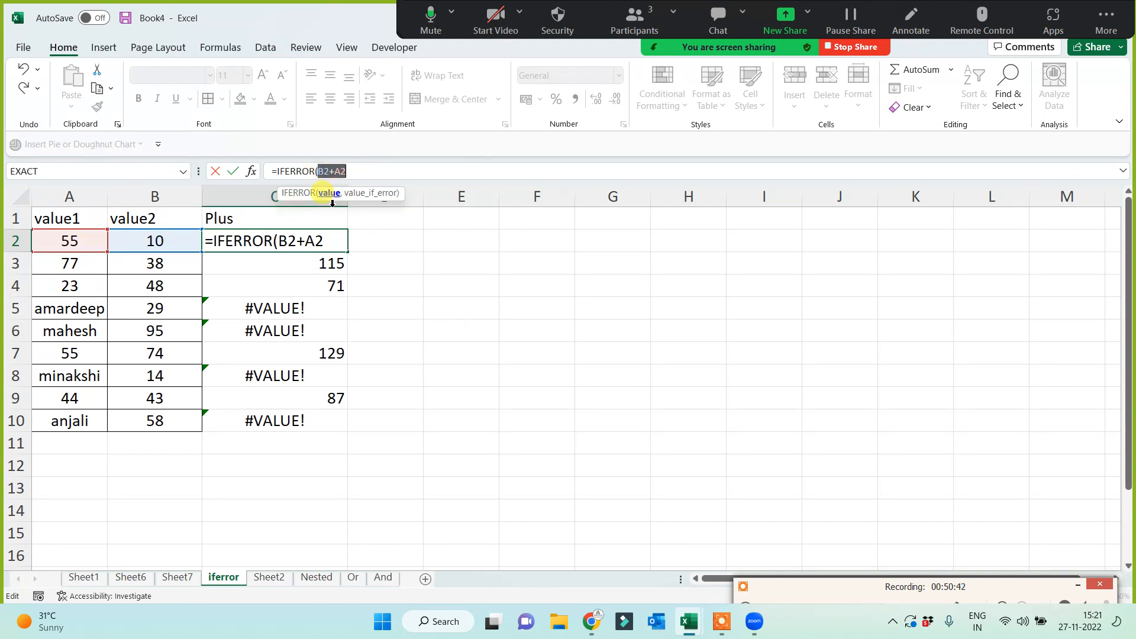
pyautogui.write(',"0')
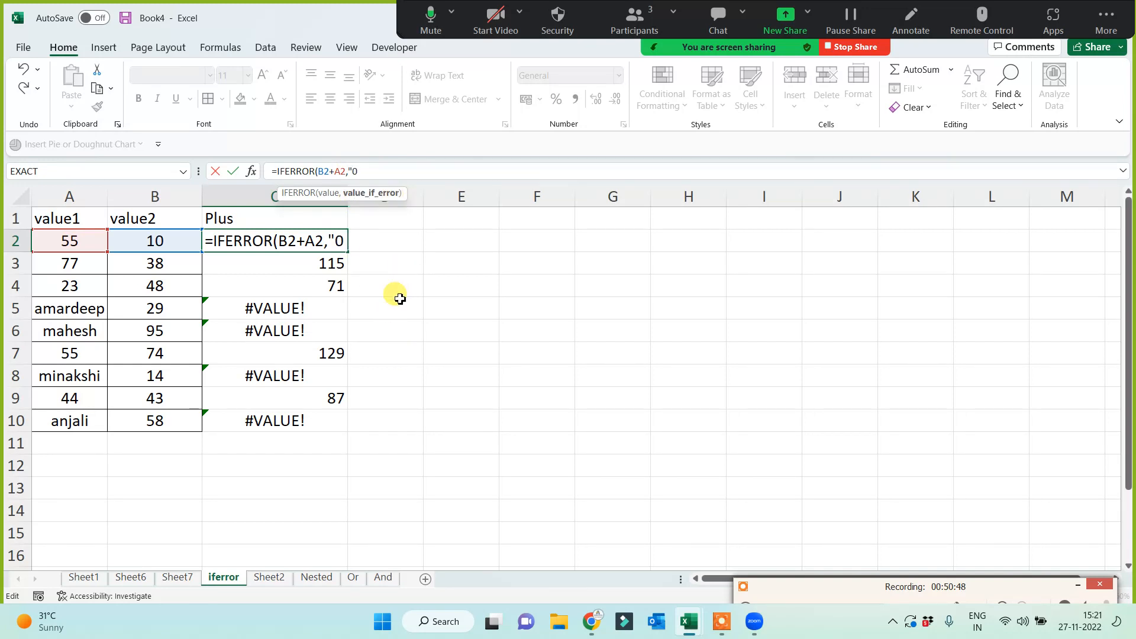
pyautogui.write('"')
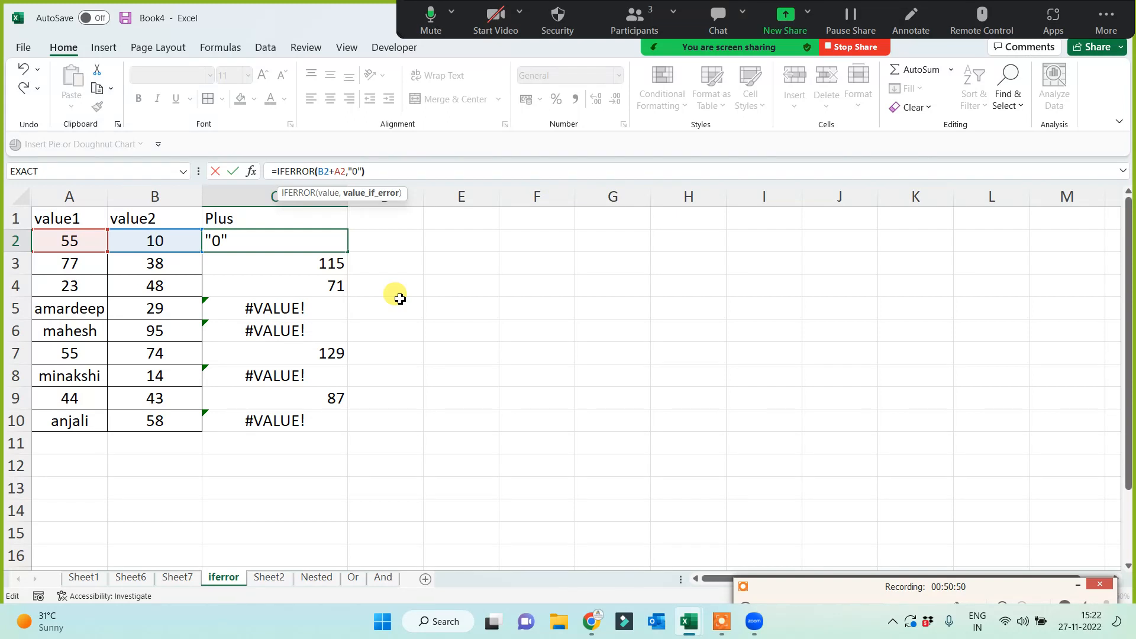
pyautogui.write(')')
pyautogui.press('Return')
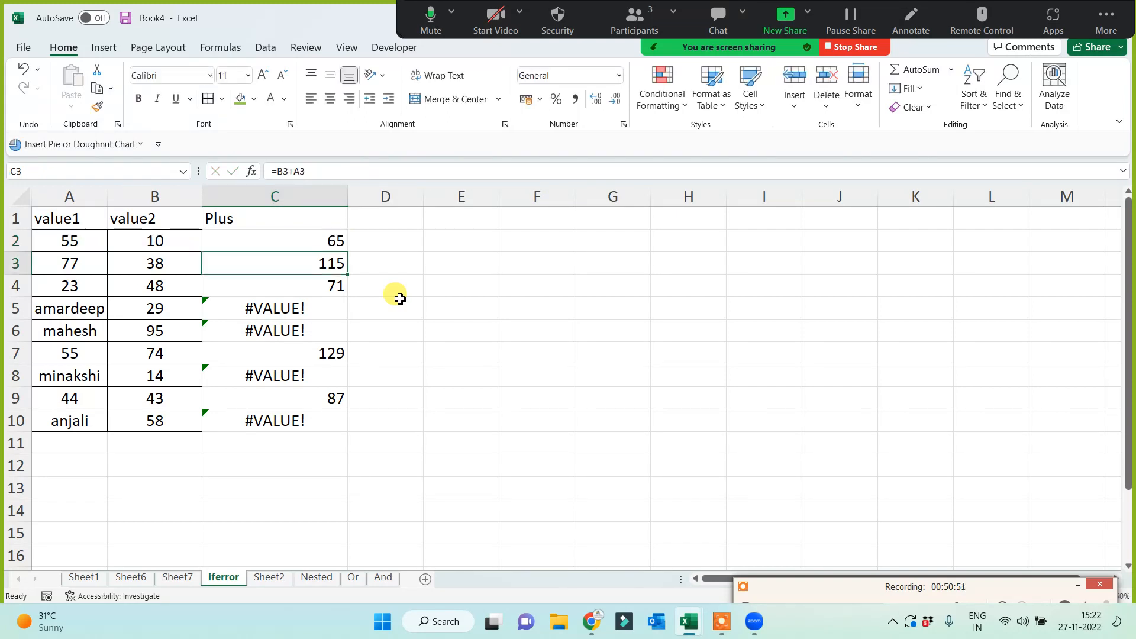
pyautogui.click(326, 245)
pyautogui.click(347, 256)
pyautogui.click(343, 247)
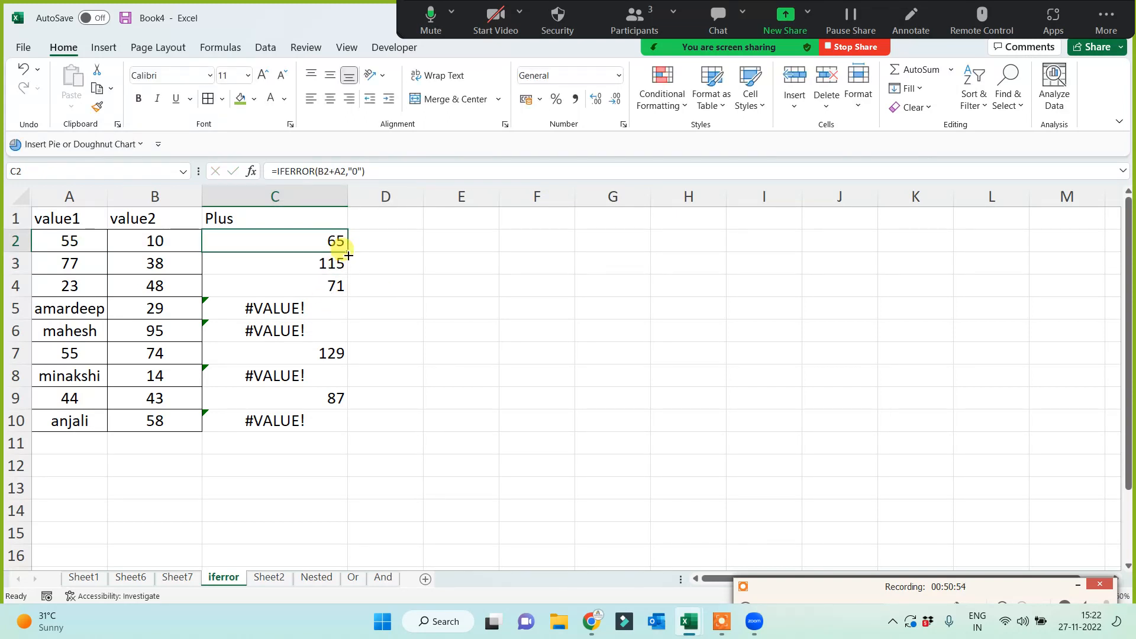
pyautogui.doubleClick(348, 252)
# Change the IFERROR fallback in C2 to an empty string ("") and fill the formula down to C10.
pyautogui.click(310, 240)
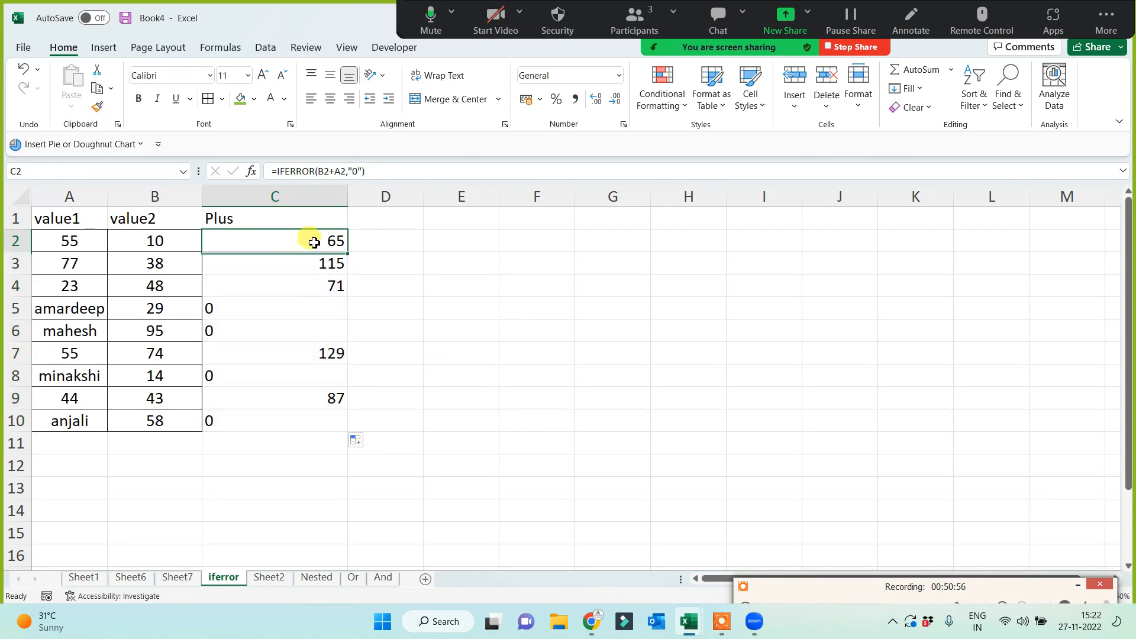
pyautogui.click(360, 171)
pyautogui.press('BackSpace')
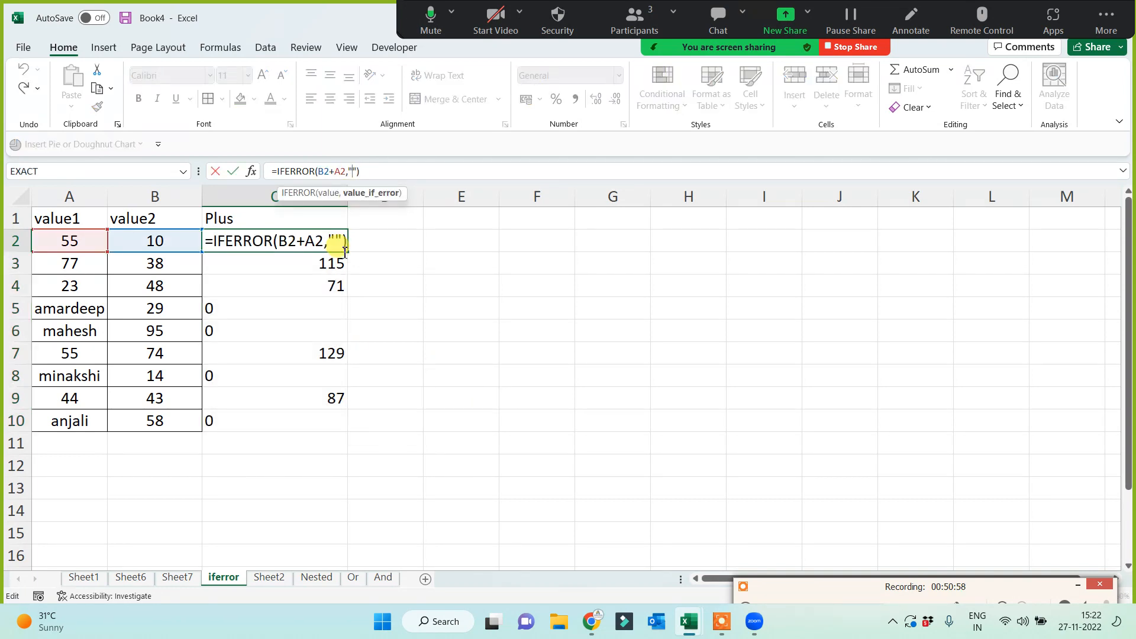
pyautogui.press('Return')
pyautogui.click(319, 245)
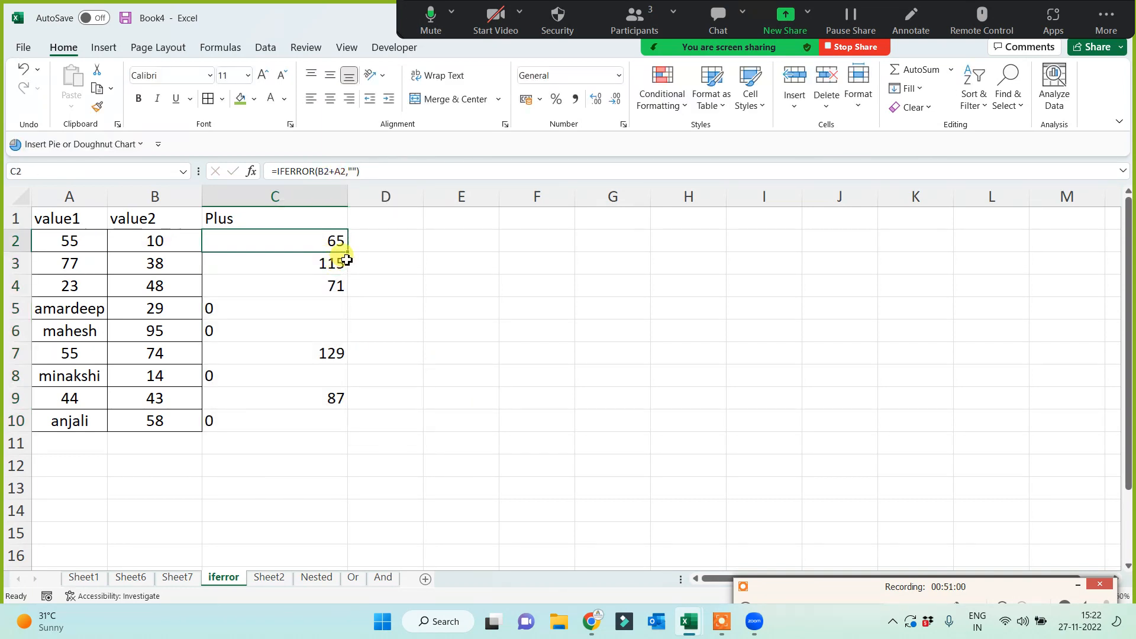
pyautogui.doubleClick(349, 252)
# Set the IFERROR fallback in C2 to "-" and fill the formula down to C10.
pyautogui.click(310, 241)
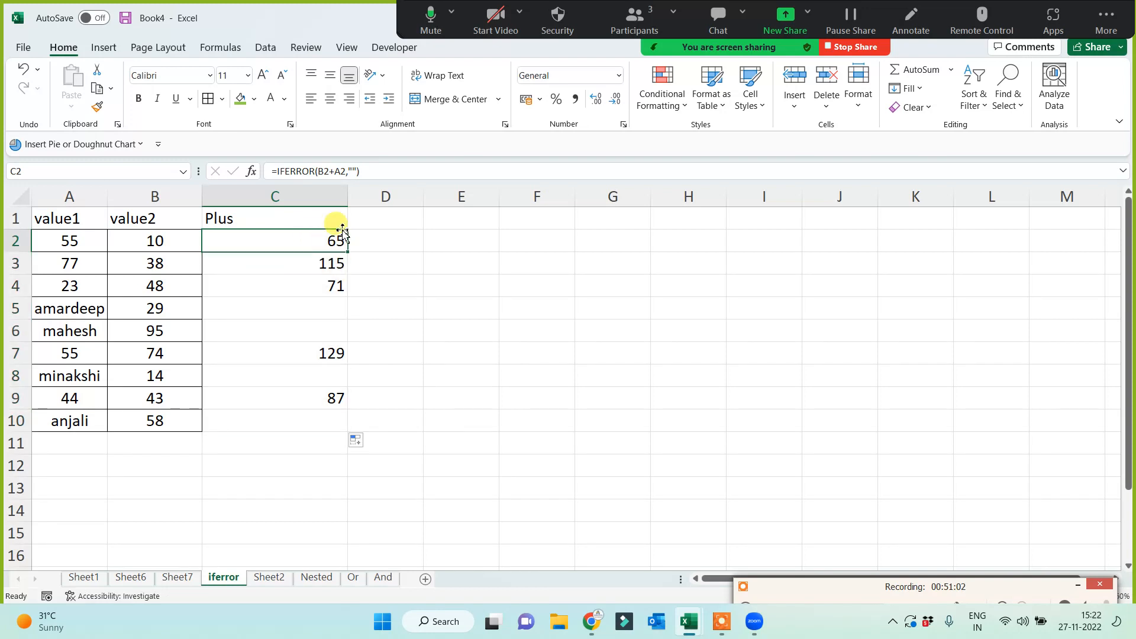
pyautogui.click(355, 171)
pyautogui.write('-')
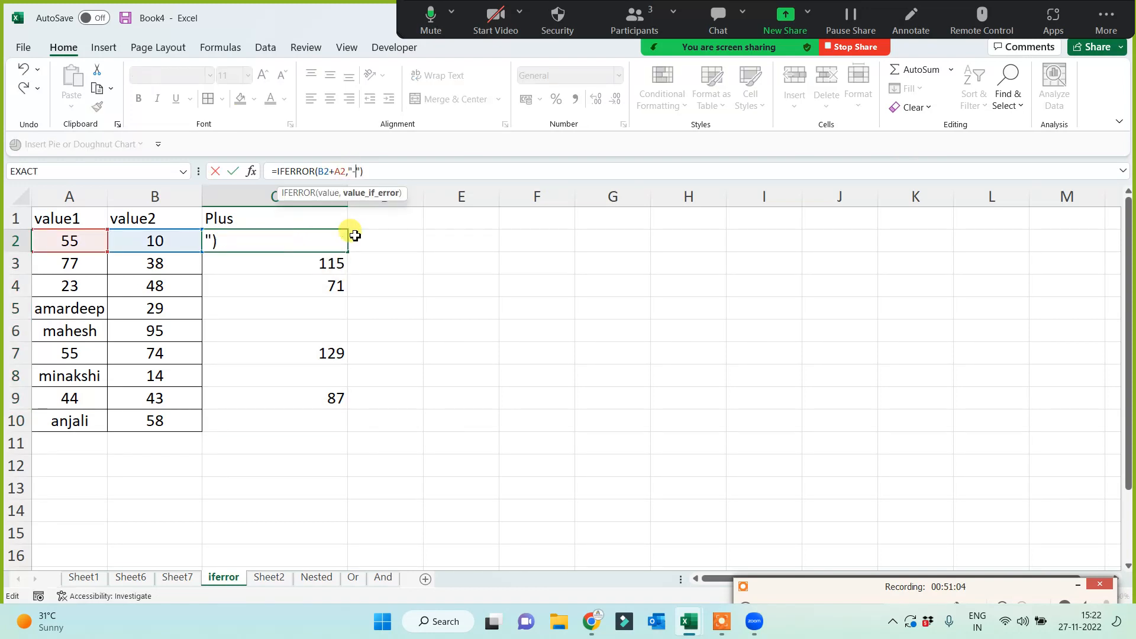
pyautogui.hotkey('ctrl', 'Return')
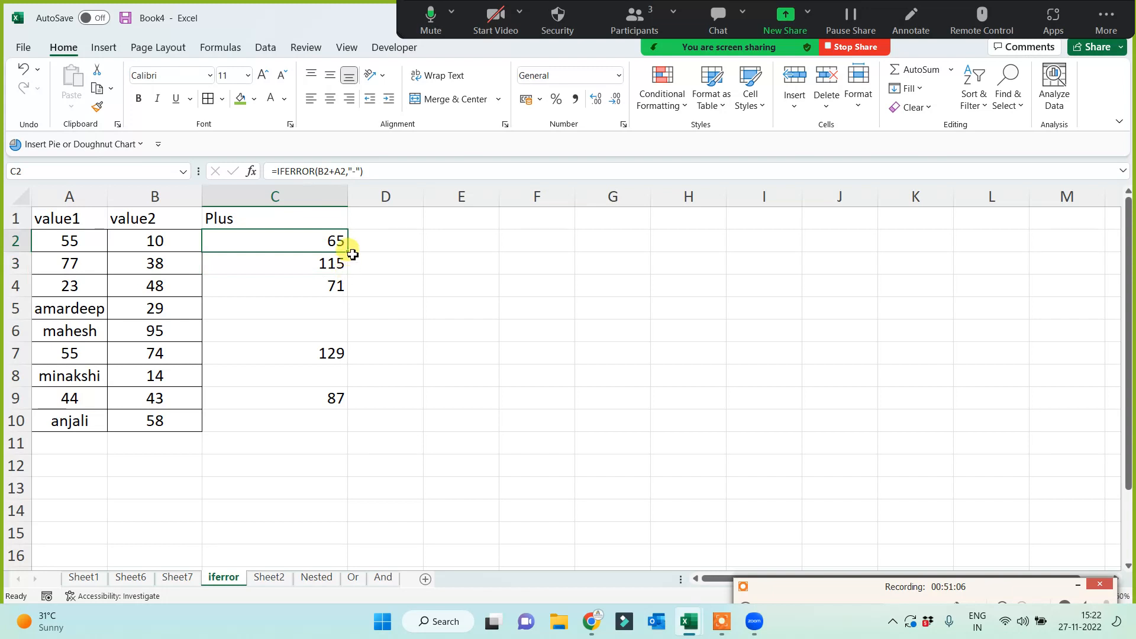
pyautogui.doubleClick(349, 253)
# Set the IFERROR fallback in C2 to " there are some errors" and fill the formula down to C10.
pyautogui.click(317, 241)
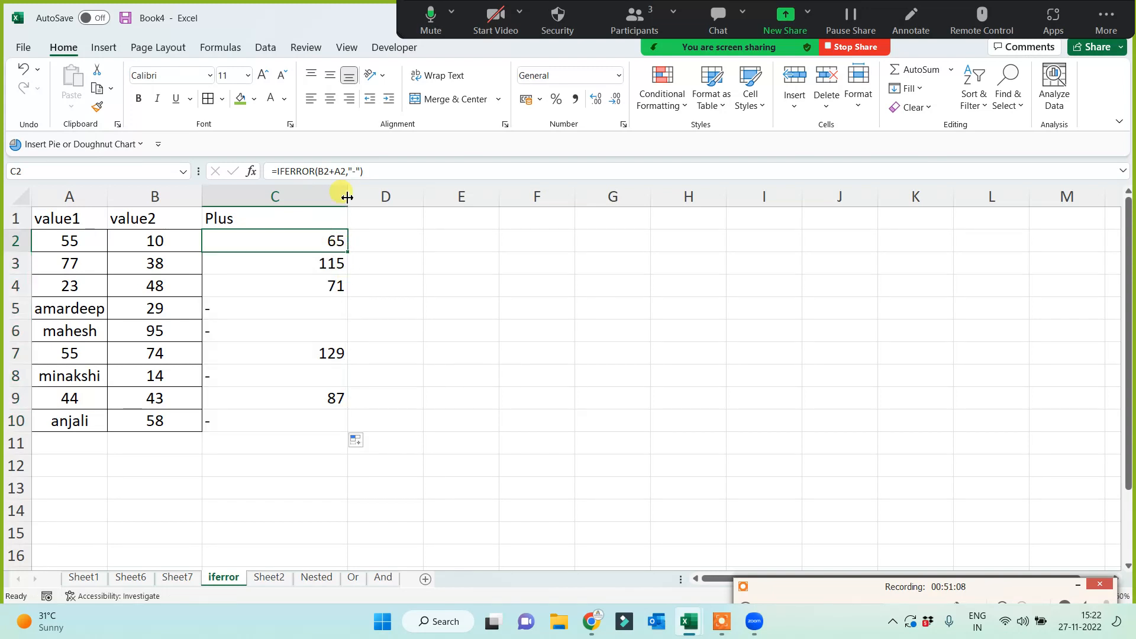
pyautogui.click(357, 172)
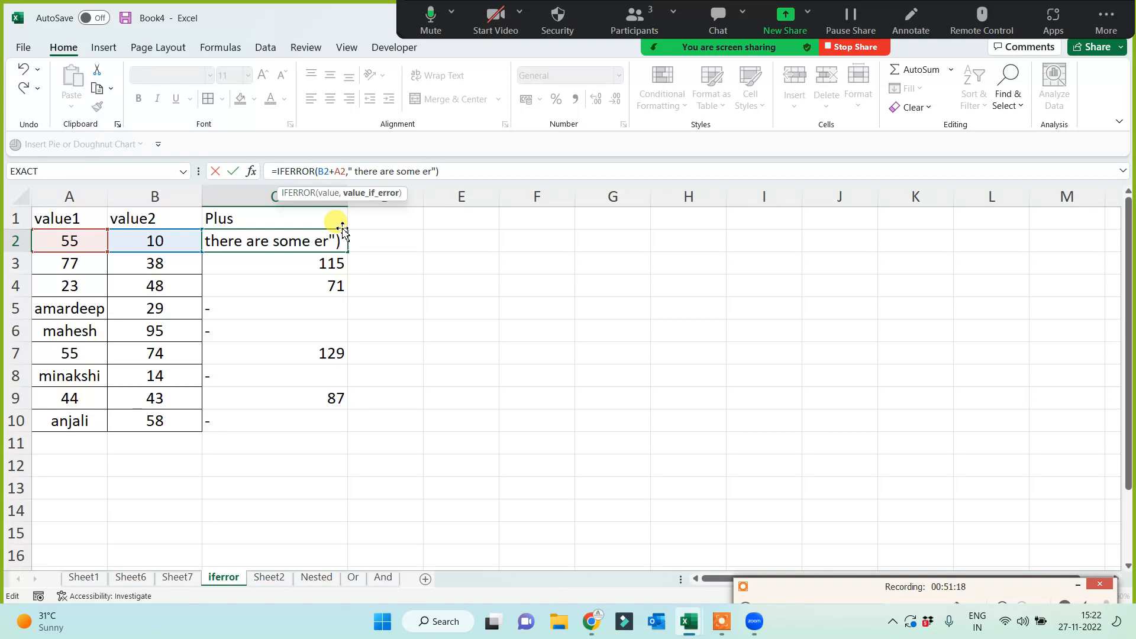
pyautogui.write('rors')
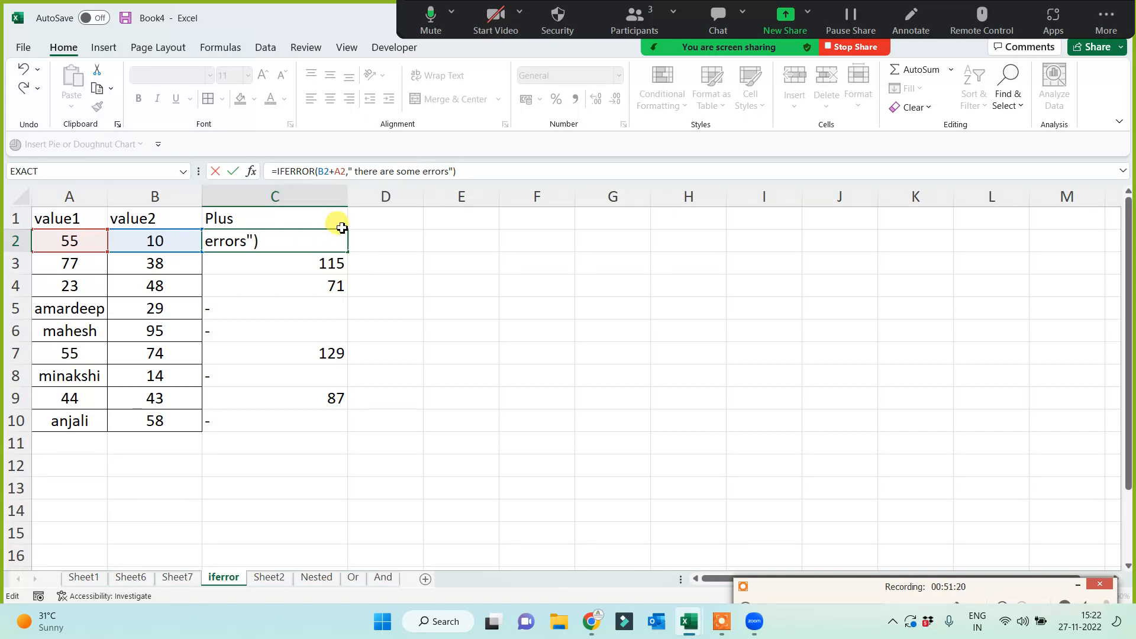
pyautogui.press('Return')
pyautogui.click(333, 238)
pyautogui.doubleClick(348, 253)
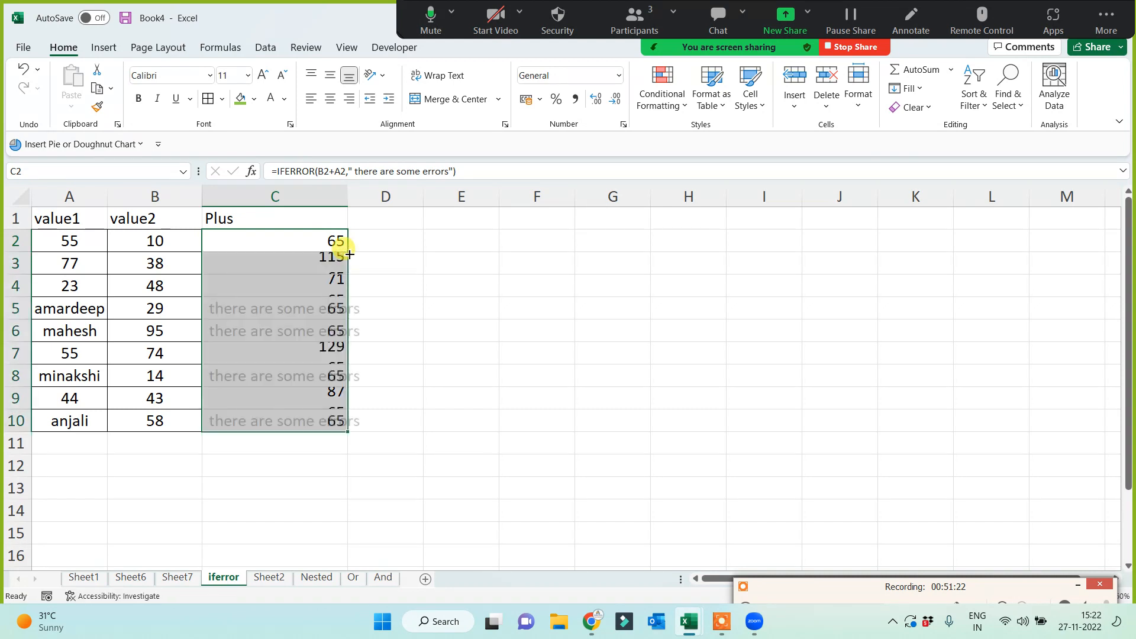
# Check the text entry in row 5 and replace the number in B3 with the word ten.
pyautogui.click(255, 309)
pyautogui.click(79, 316)
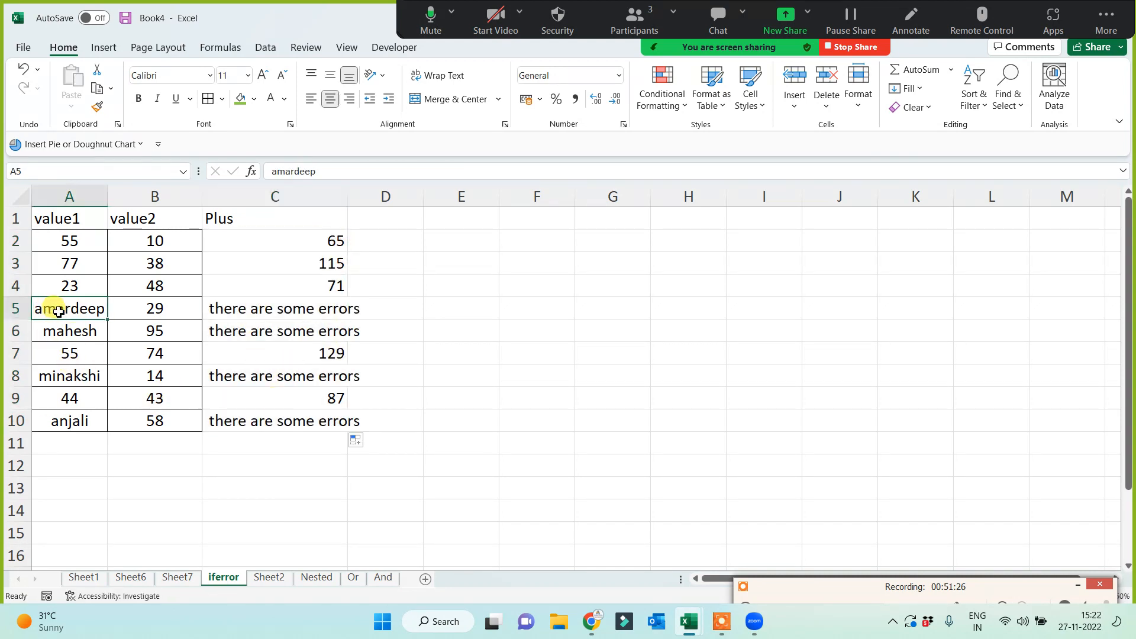
pyautogui.click(153, 262)
pyautogui.write('t')
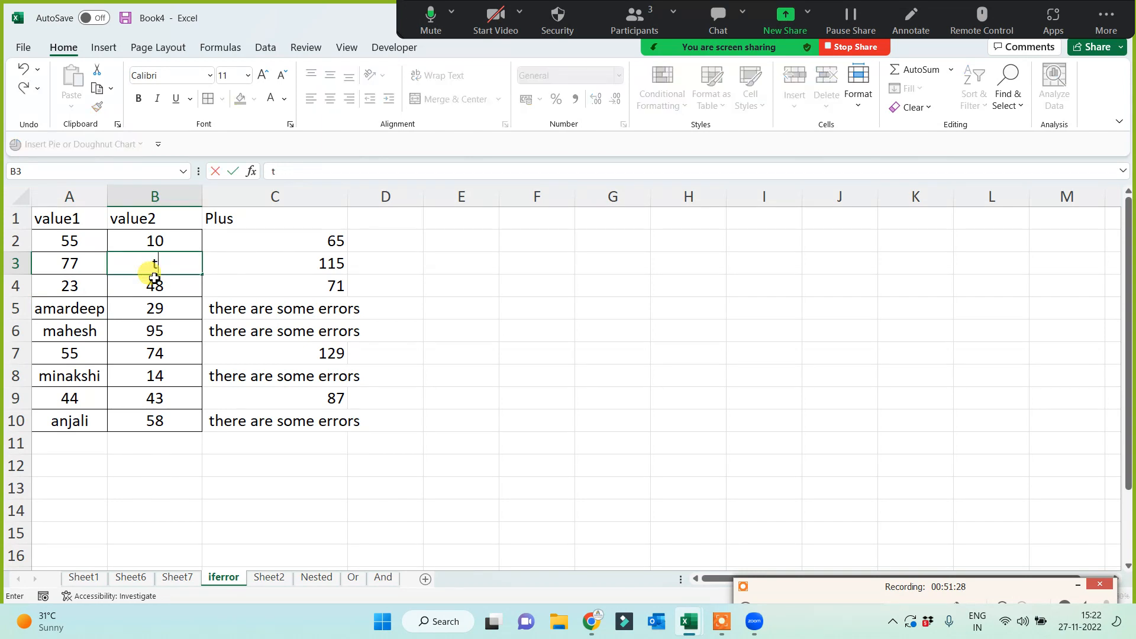
pyautogui.write('en')
pyautogui.click(155, 332)
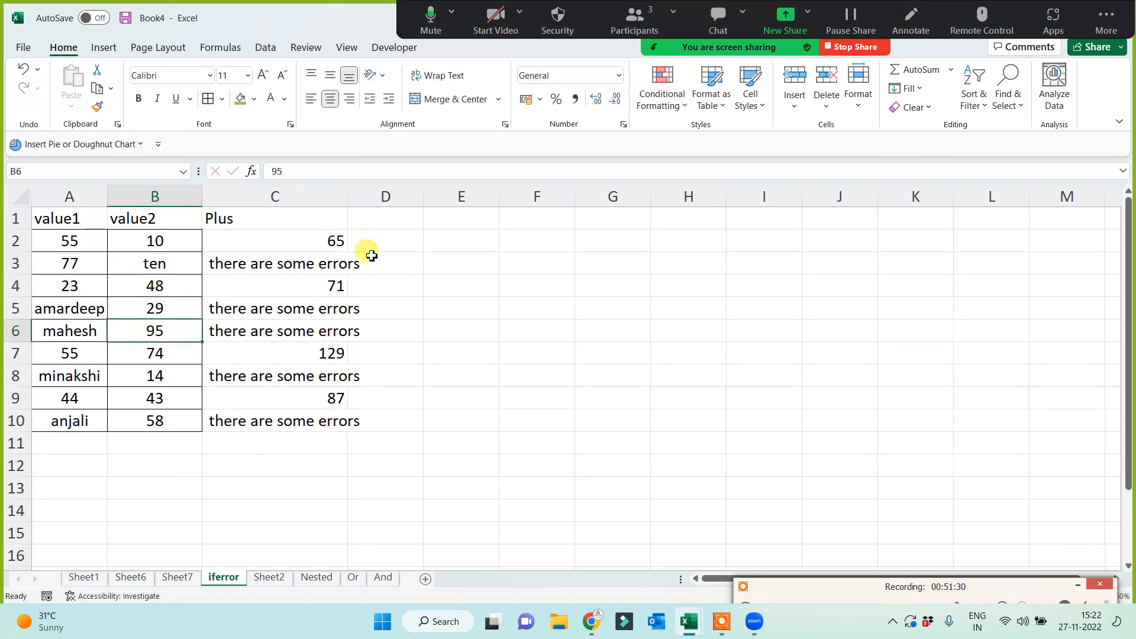
# Widen column C so the error messages fit inside the column.
pyautogui.click(429, 340)
pyautogui.moveTo(271, 265); pyautogui.dragTo(328, 421)
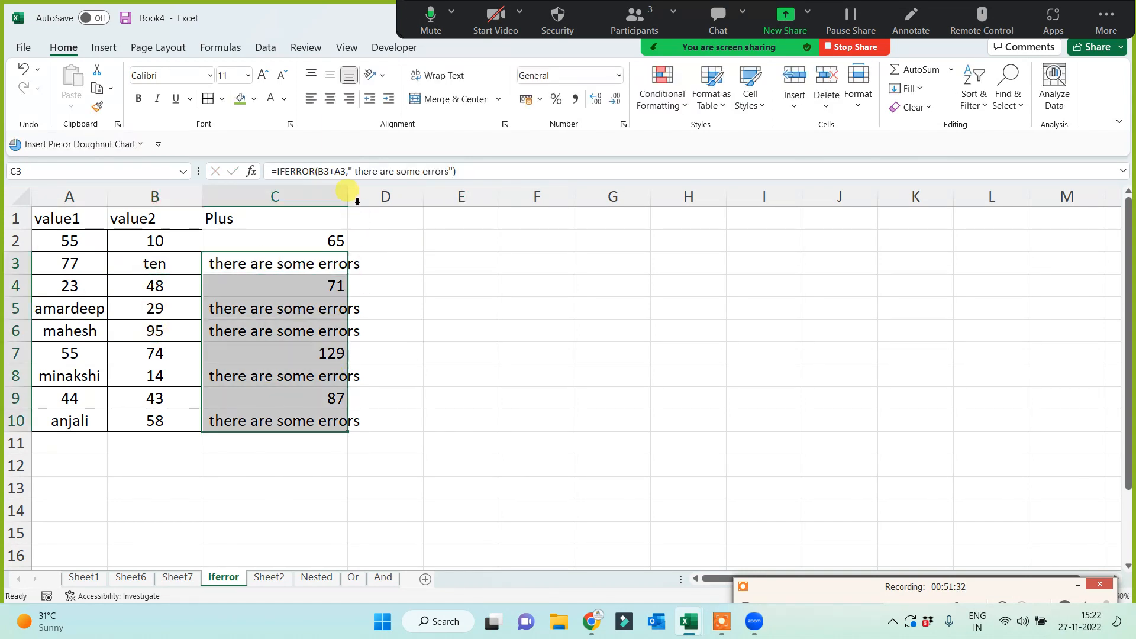
pyautogui.moveTo(347, 196); pyautogui.dragTo(397, 197)
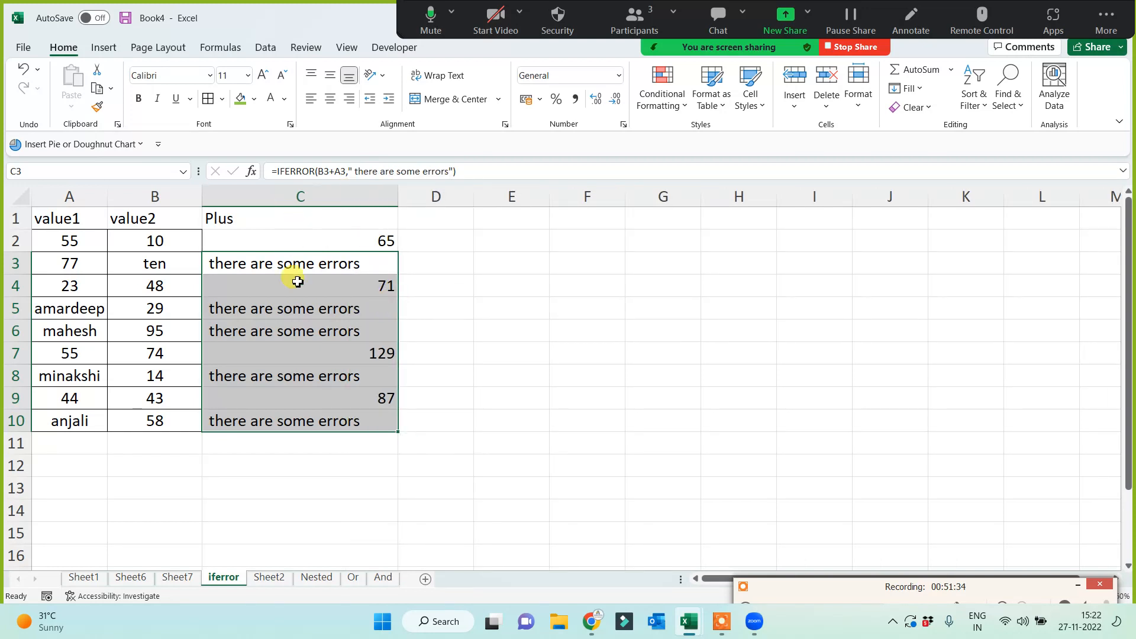
pyautogui.click(467, 360)
pyautogui.click(284, 262)
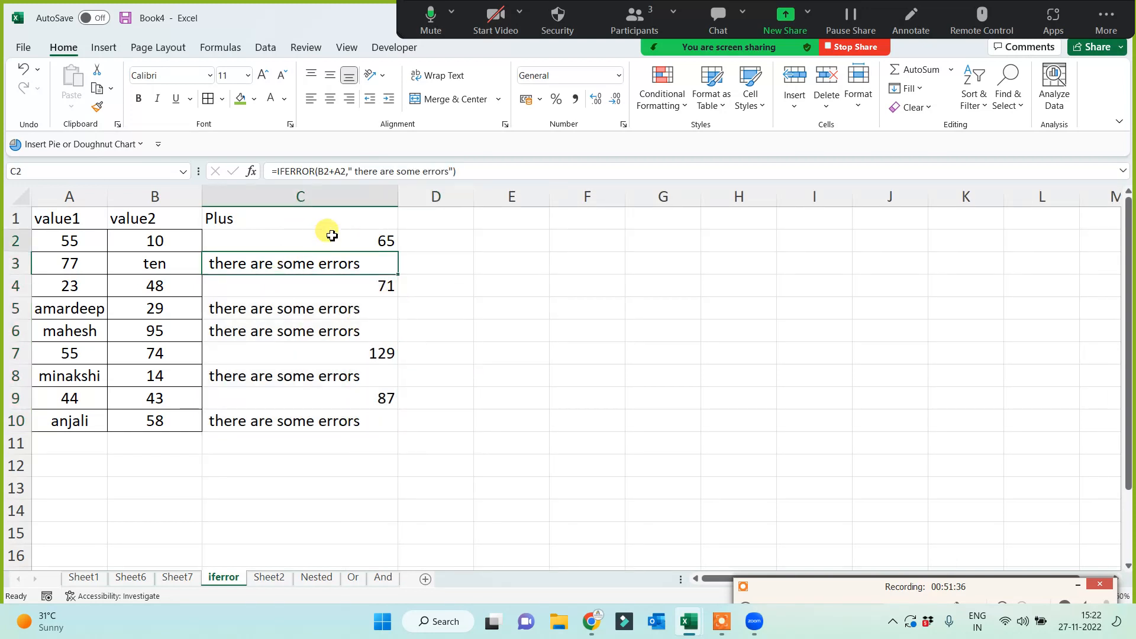
# Remove the message text from the IFERROR formula in C2, leaving =IFERROR(B2+A2,""), and fill it down to C10.
pyautogui.click(327, 236)
pyautogui.click(447, 171)
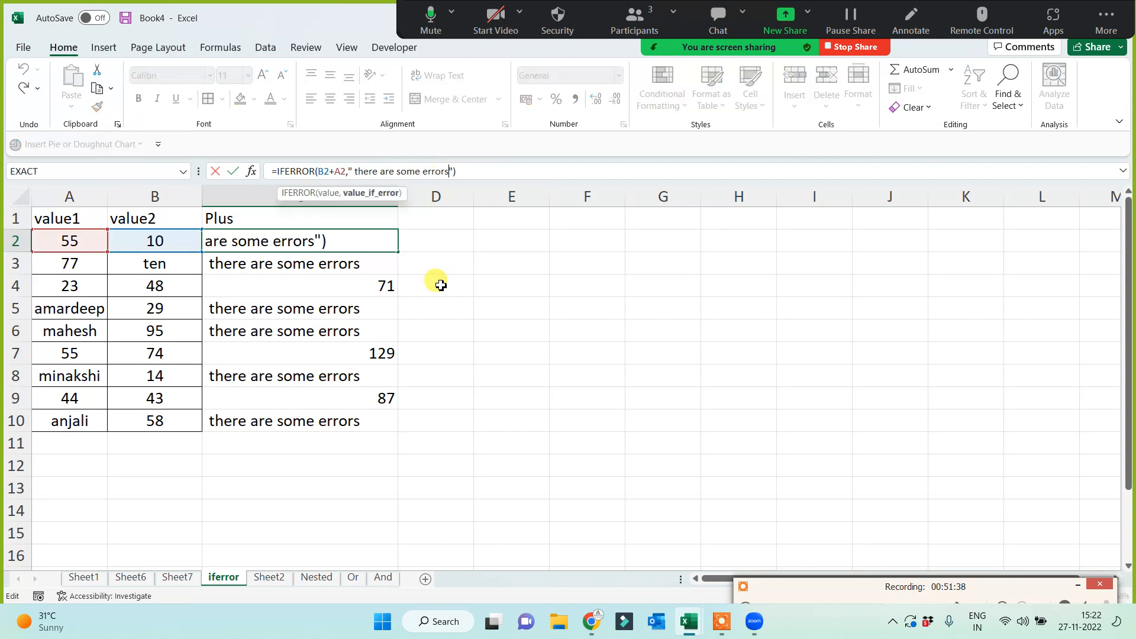
pyautogui.press('BackSpace')
pyautogui.press('BackSpace')
pyautogui.press('BackSpace')
pyautogui.press('BackSpace')
pyautogui.press('BackSpace')
pyautogui.press('BackSpace')
pyautogui.press('BackSpace')
pyautogui.press('BackSpace')
pyautogui.press('BackSpace')
pyautogui.press('BackSpace')
pyautogui.press('BackSpace')
pyautogui.press('BackSpace')
pyautogui.press('BackSpace')
pyautogui.press('BackSpace')
pyautogui.press('BackSpace')
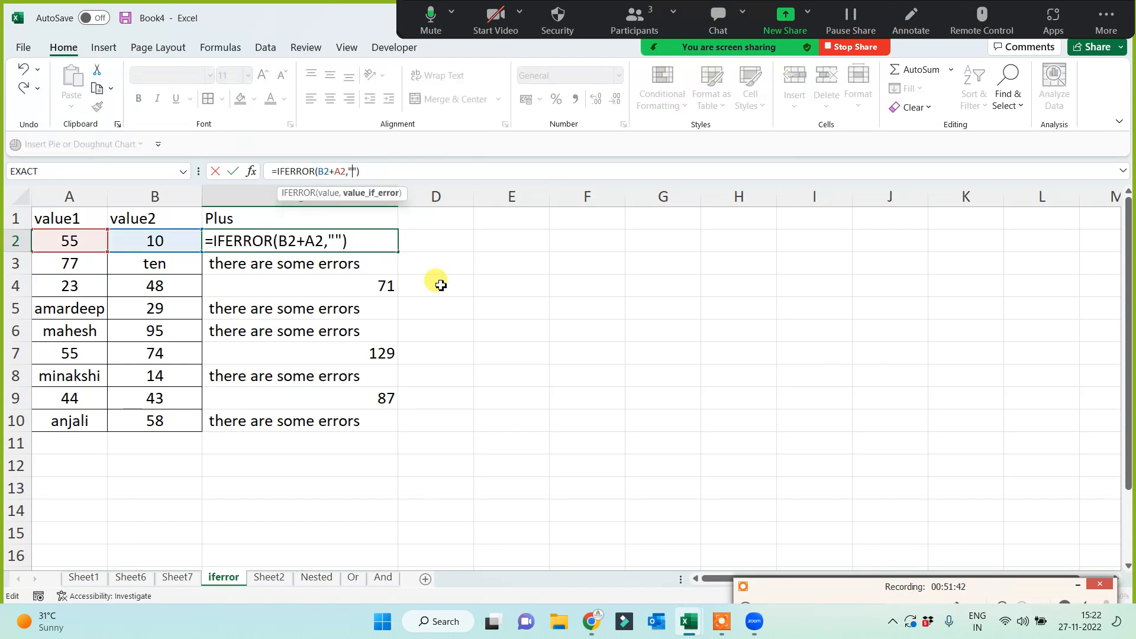
pyautogui.press('Return')
pyautogui.click(388, 246)
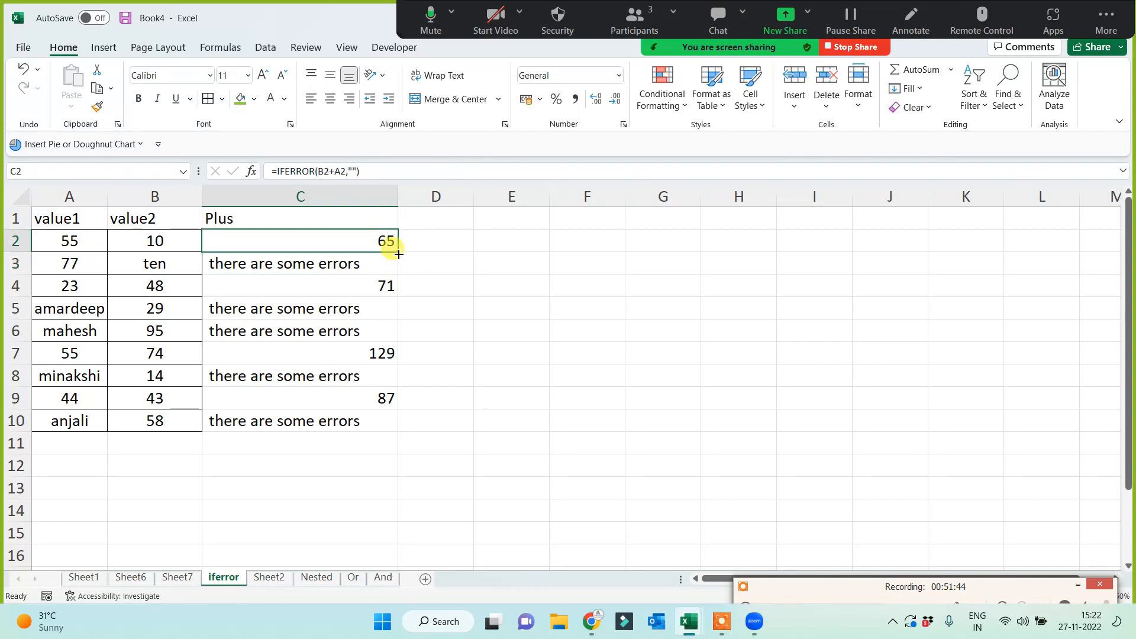
pyautogui.doubleClick(398, 255)
pyautogui.click(507, 327)
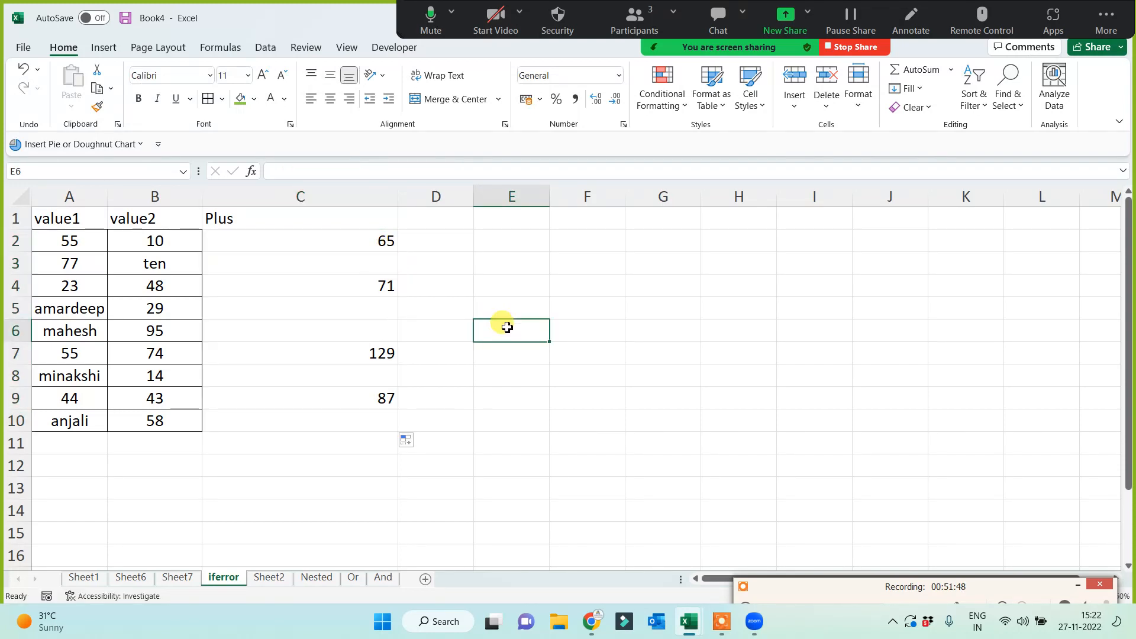
# Minimize the recorder window and format the table A1:C10 with centered contents and all borders.
pyautogui.click(1076, 585)
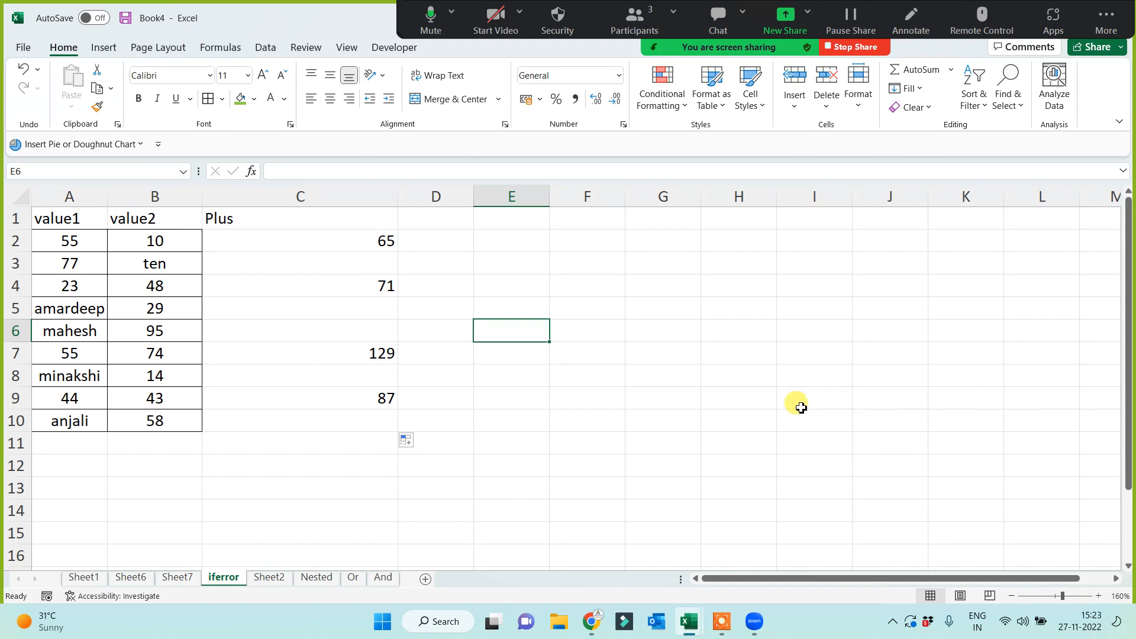
pyautogui.moveTo(70, 221); pyautogui.dragTo(353, 428)
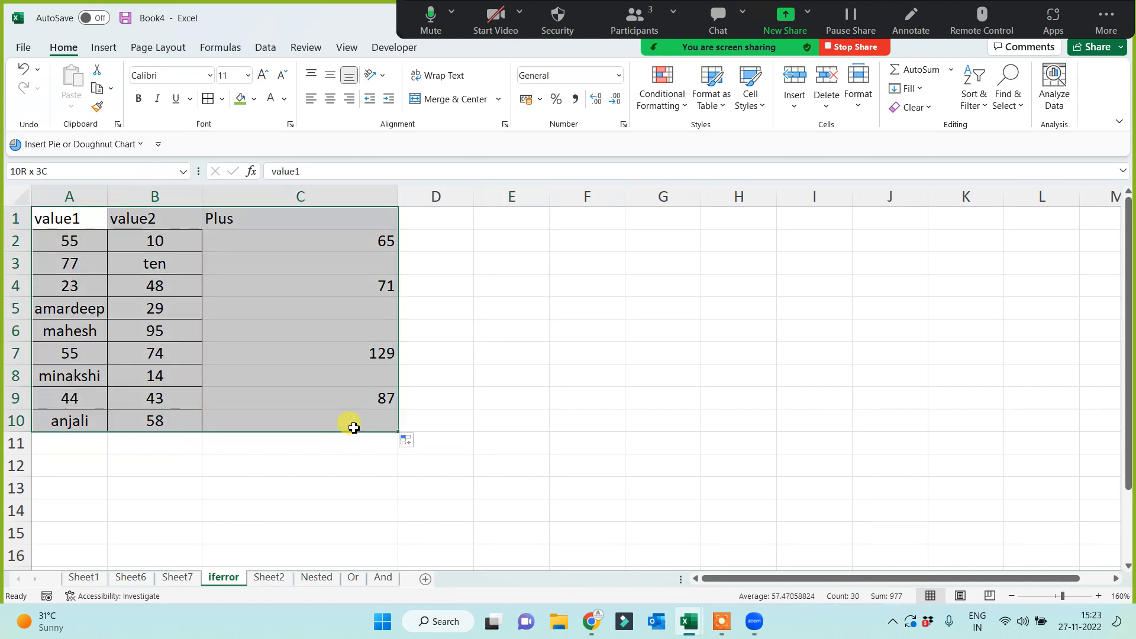
pyautogui.click(520, 423)
pyautogui.moveTo(68, 220); pyautogui.dragTo(304, 427)
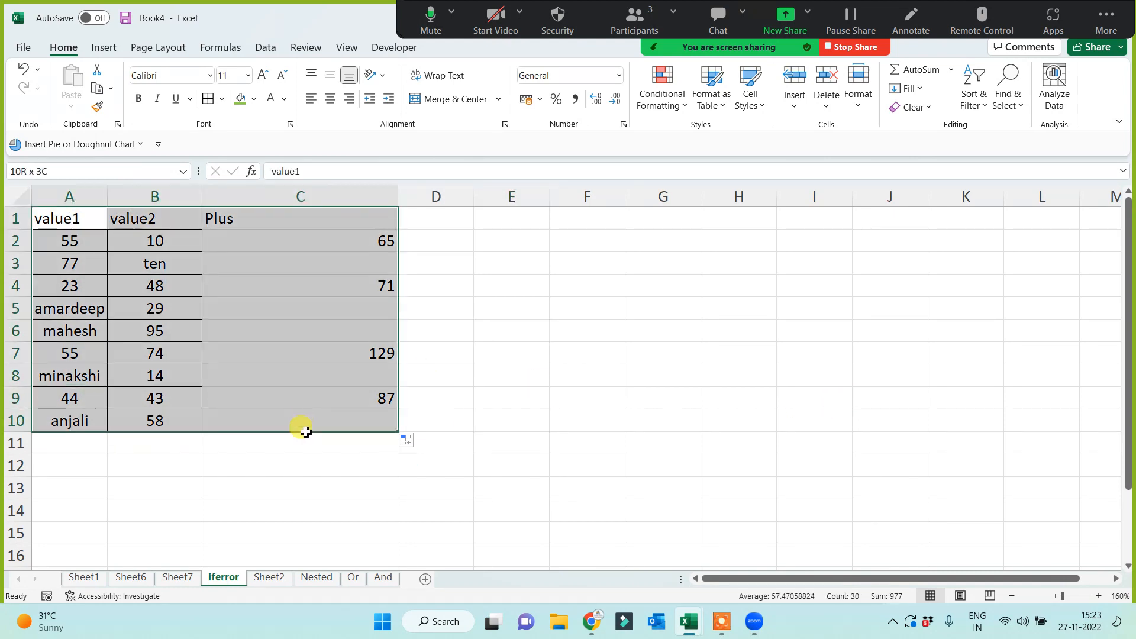
pyautogui.click(330, 98)
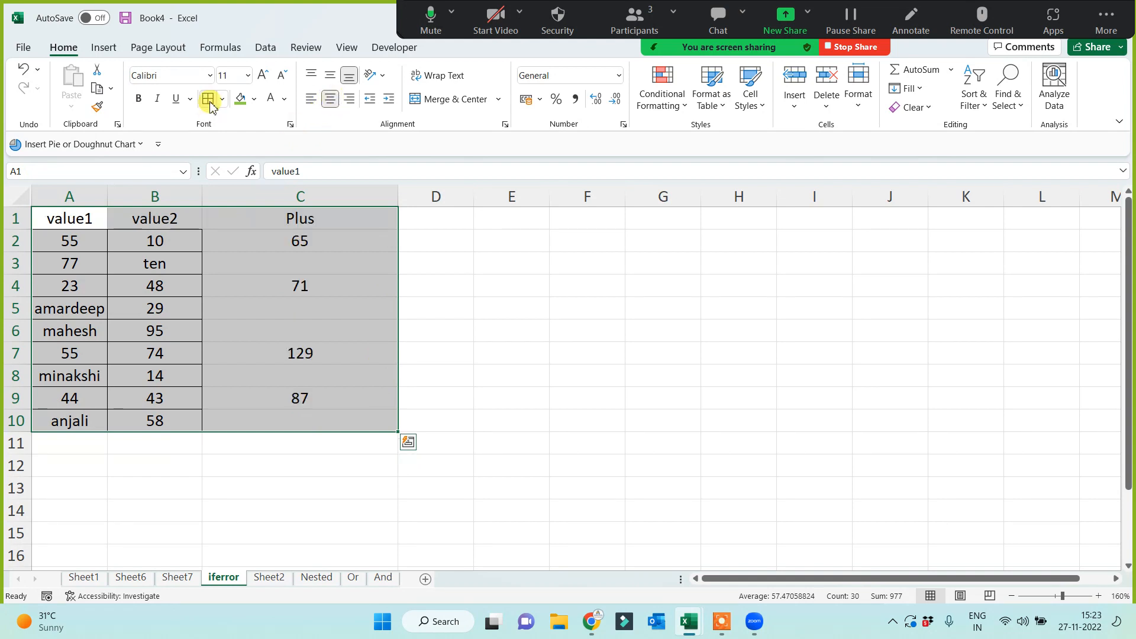
# Fill the header cells A1:C1 with green.
pyautogui.moveTo(306, 219); pyautogui.dragTo(12, 212)
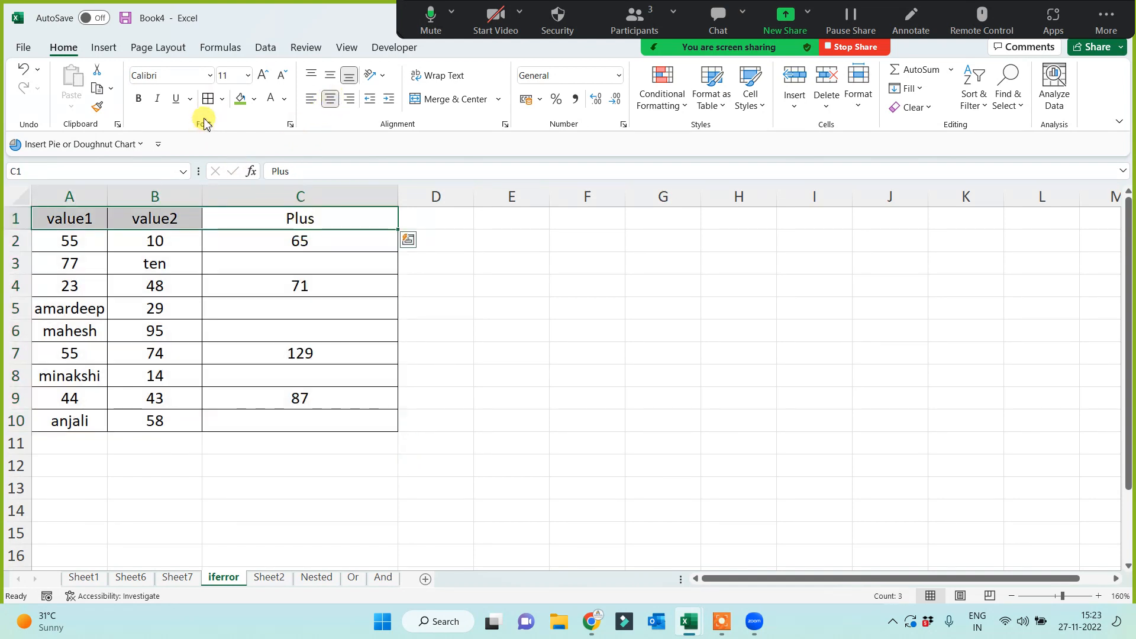
pyautogui.click(240, 99)
pyautogui.click(542, 351)
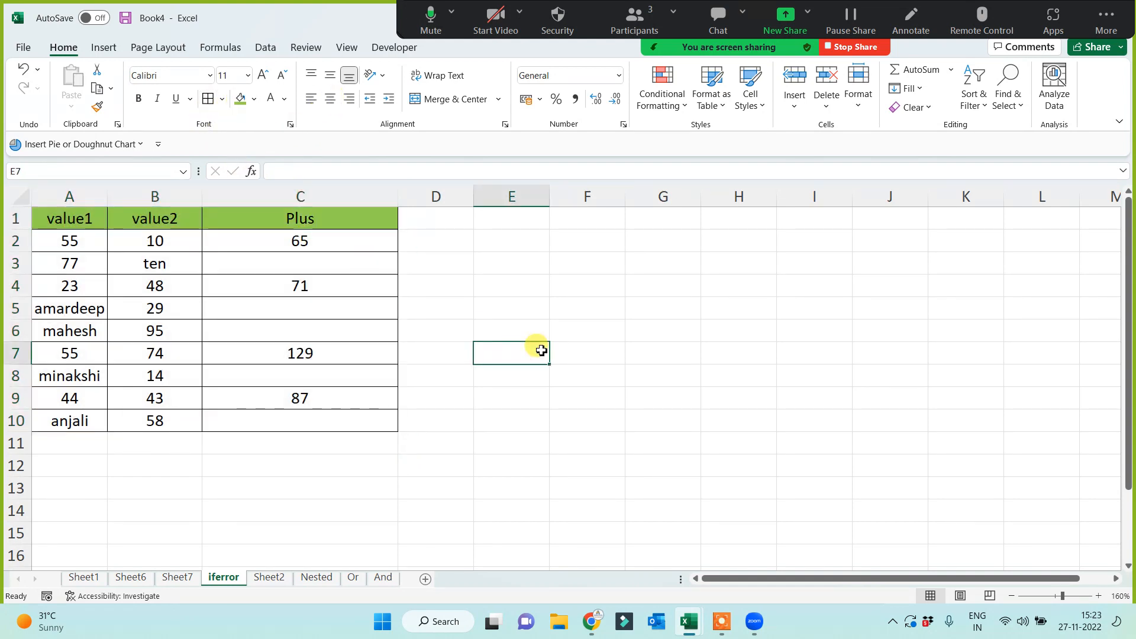